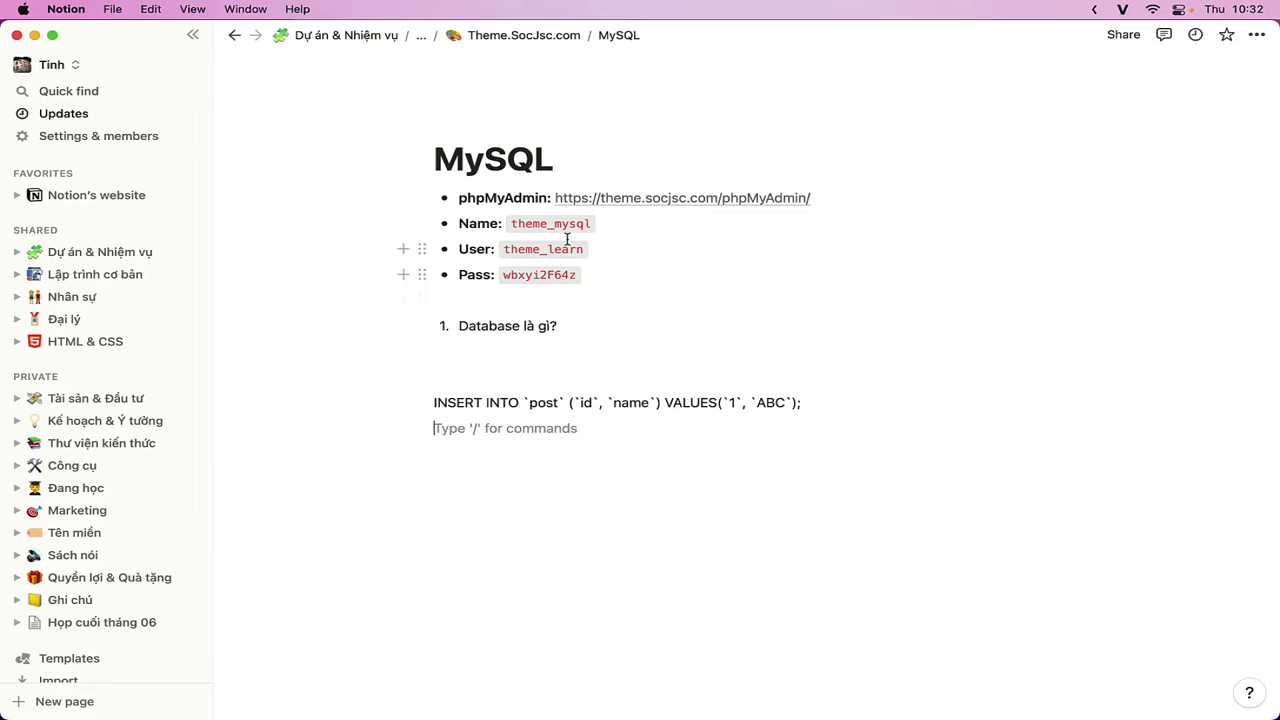
# - Open the phpMyAdmin link from the Notion notes and select parts of its page address
pyautogui.click(651, 200)
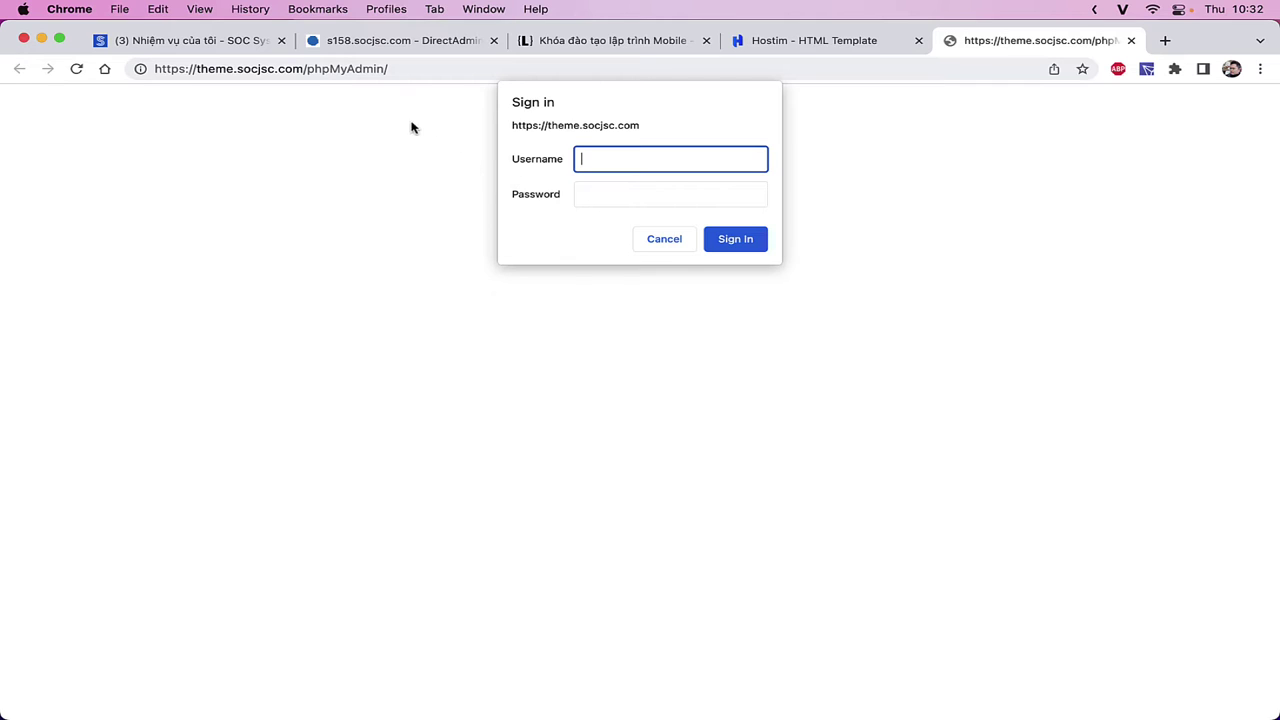
pyautogui.click(343, 70)
pyautogui.doubleClick(343, 69)
pyautogui.click(307, 69)
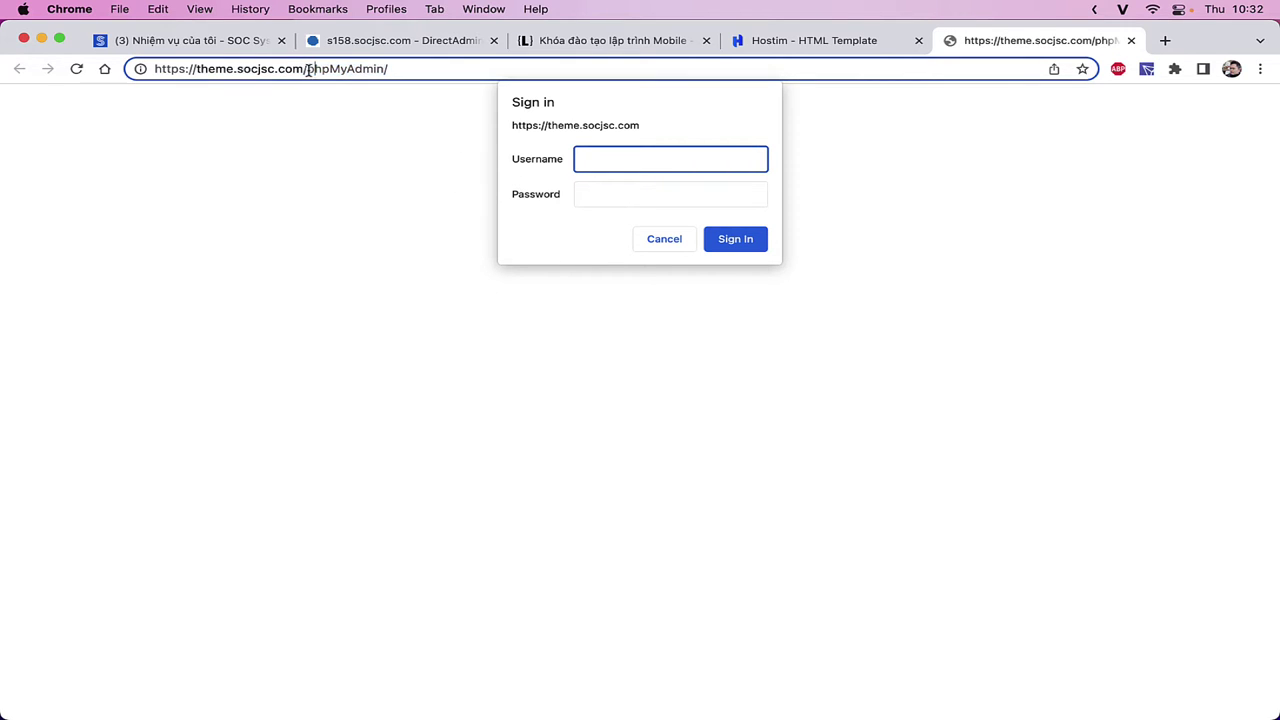
pyautogui.moveTo(307, 69); pyautogui.dragTo(154, 69)
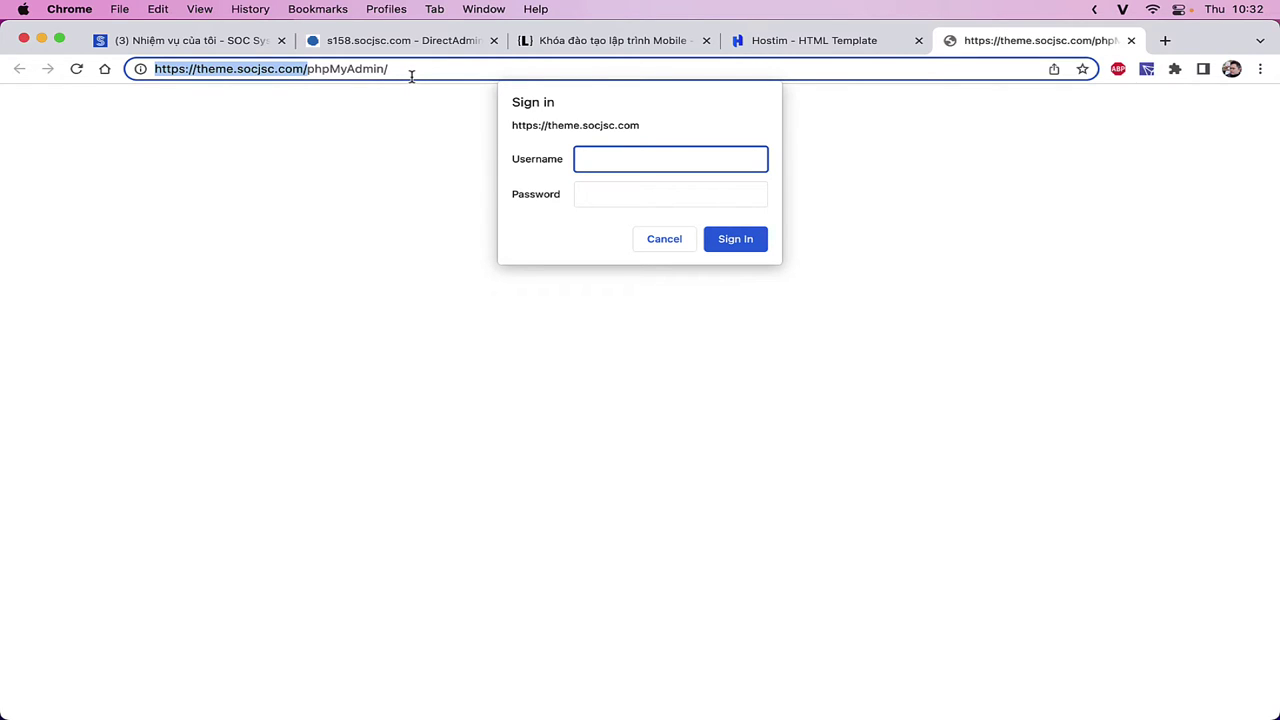
pyautogui.doubleClick(373, 70)
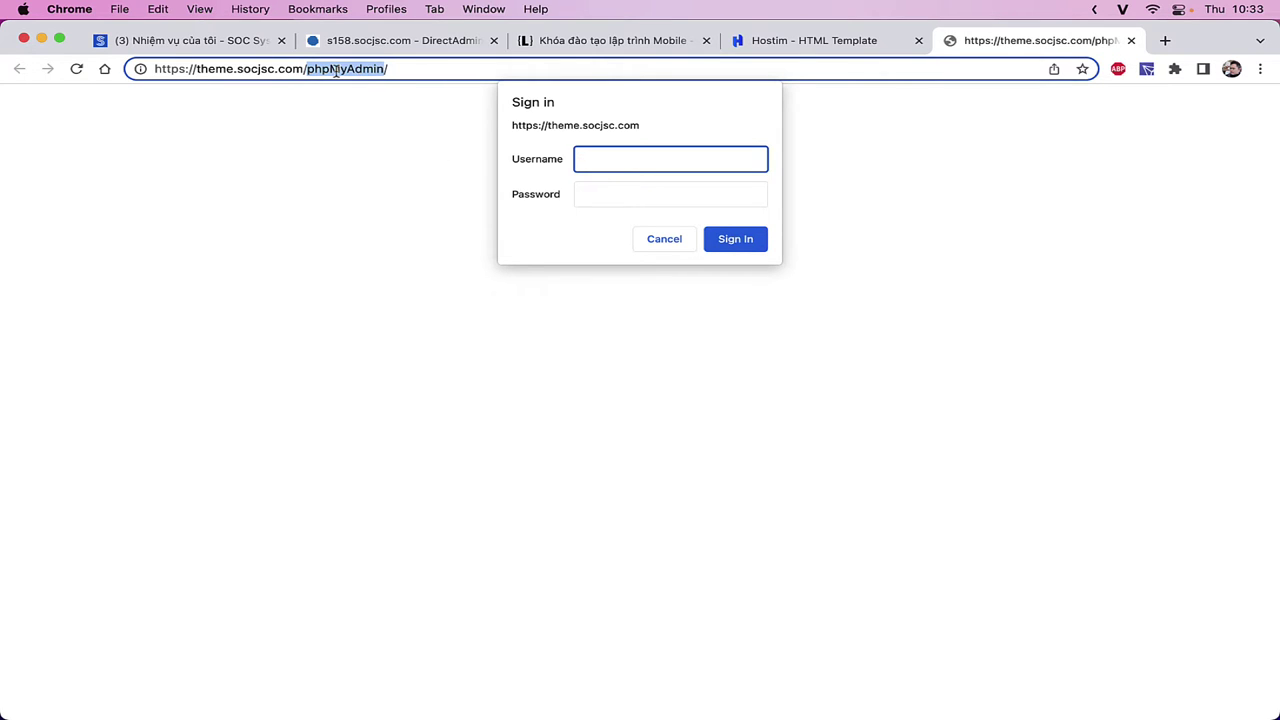
# - Copy the database user name from the notes into the Username field
pyautogui.press('super+Tab')
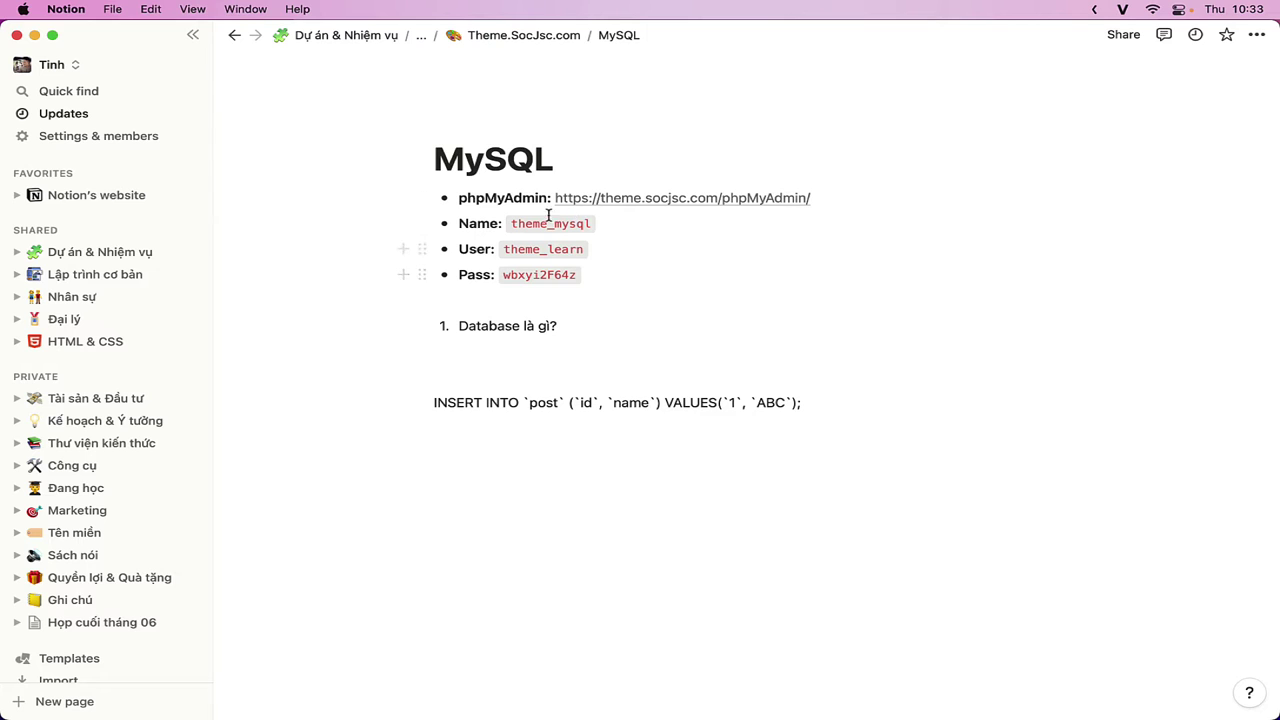
pyautogui.doubleClick(543, 249)
pyautogui.press('super+c')
pyautogui.press('super+Tab')
pyautogui.press('super+v')
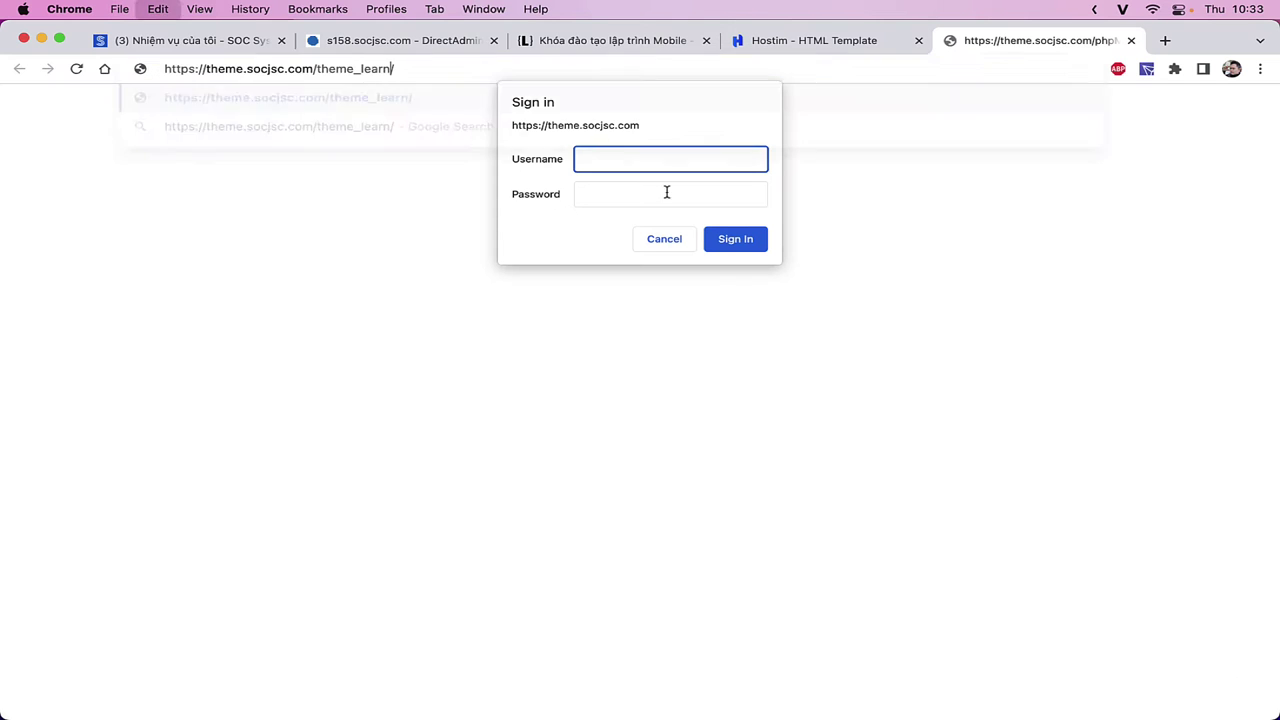
pyautogui.press('super+Tab')
pyautogui.press('super+Tab')
pyautogui.click(608, 161)
pyautogui.press('super+Tab')
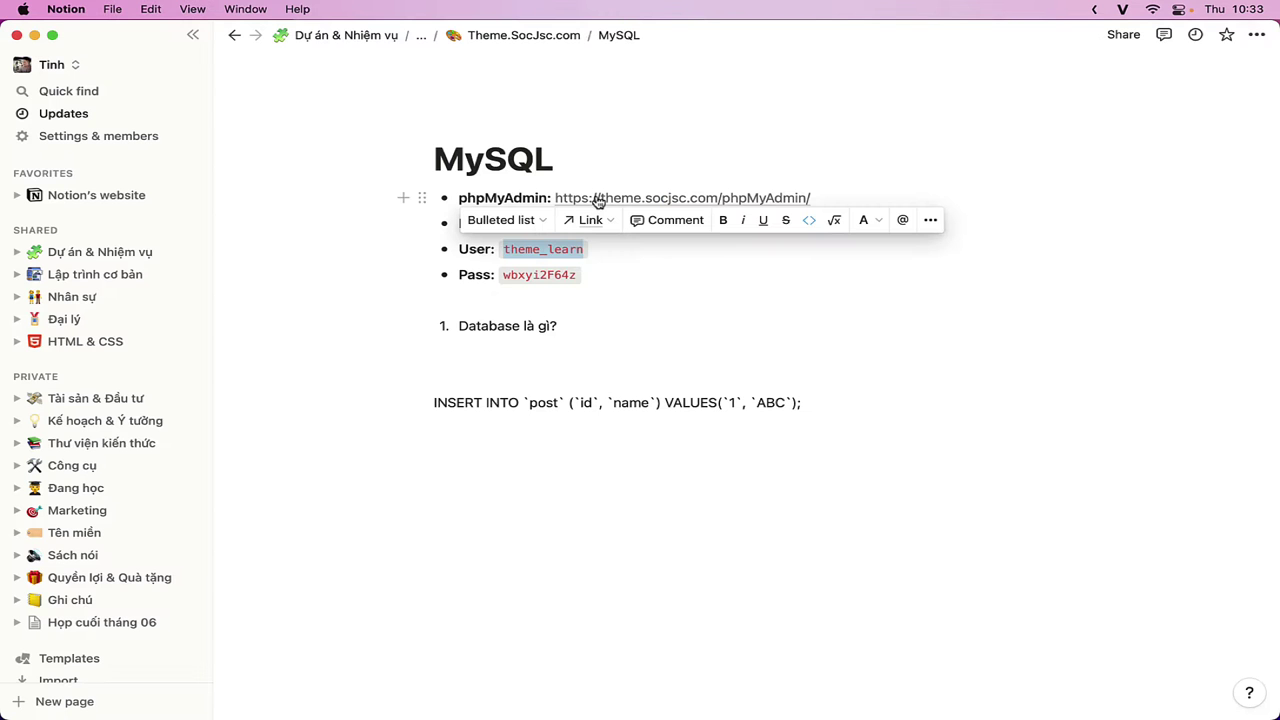
pyautogui.press('super+c')
pyautogui.press('super+Tab')
pyautogui.press('super+v')
# - Copy the database password from the notes into the Password field
pyautogui.press('super+Tab')
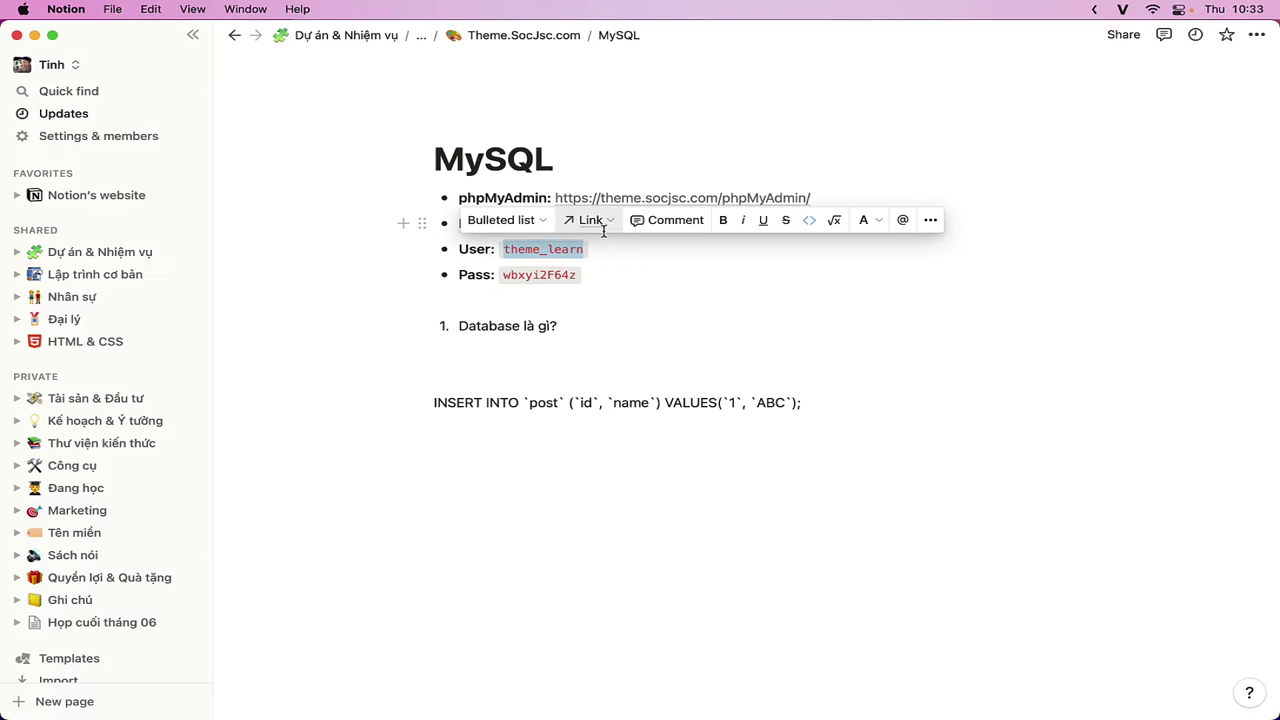
pyautogui.moveTo(503, 274); pyautogui.dragTo(580, 274)
pyautogui.press('super+c')
pyautogui.press('super+Tab')
pyautogui.click(644, 192)
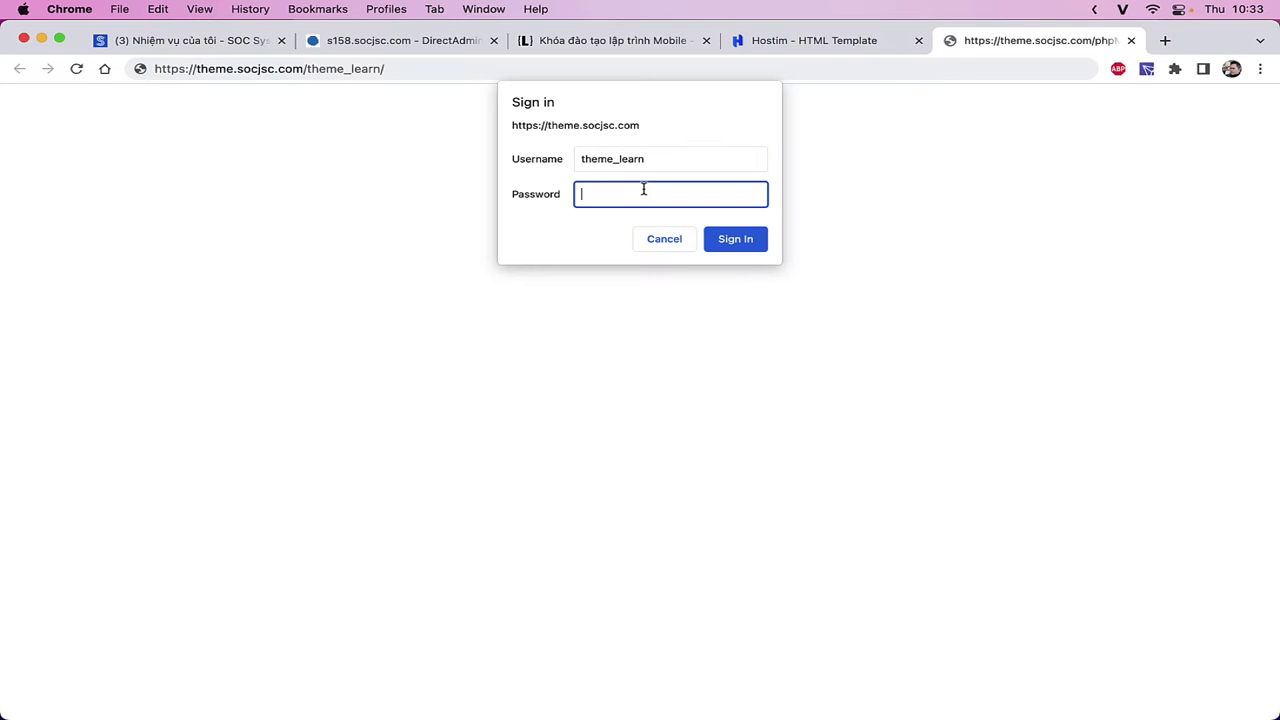
pyautogui.press('super+v')
# - Sign in, open theme_mysql to confirm it has no tables, then return to the server home page
pyautogui.click(737, 240)
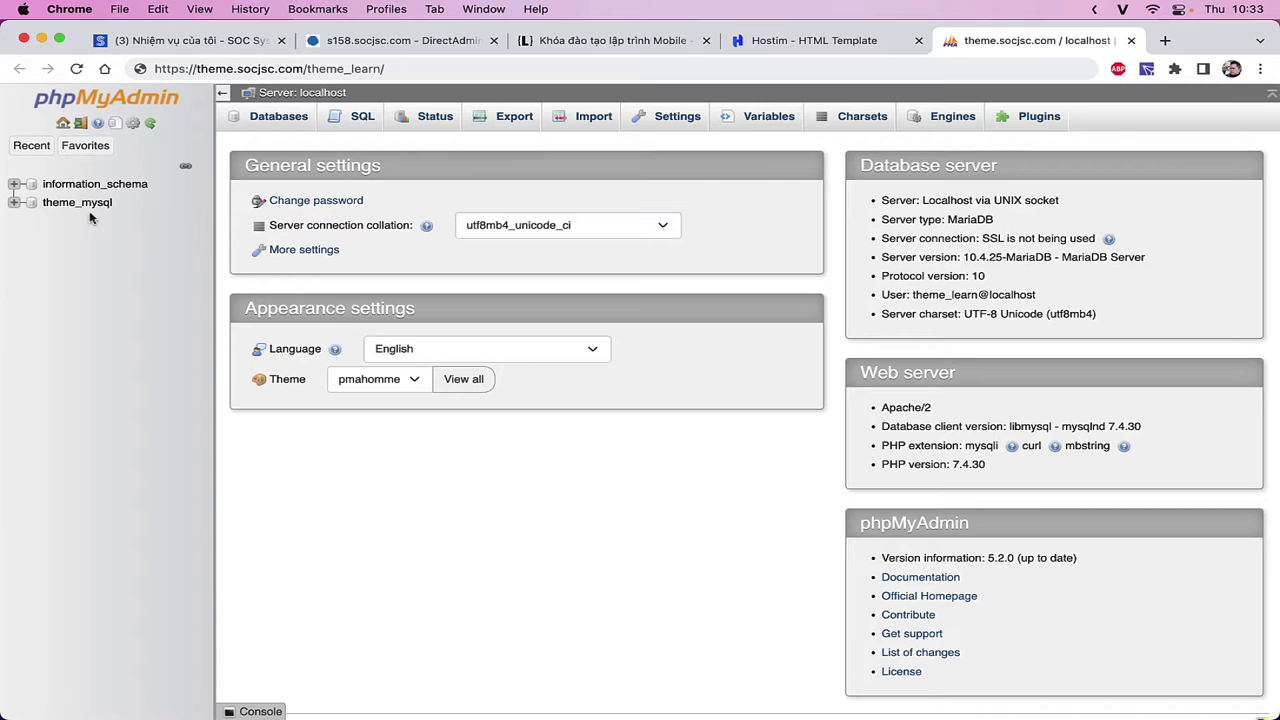
pyautogui.click(76, 148)
pyautogui.click(76, 148)
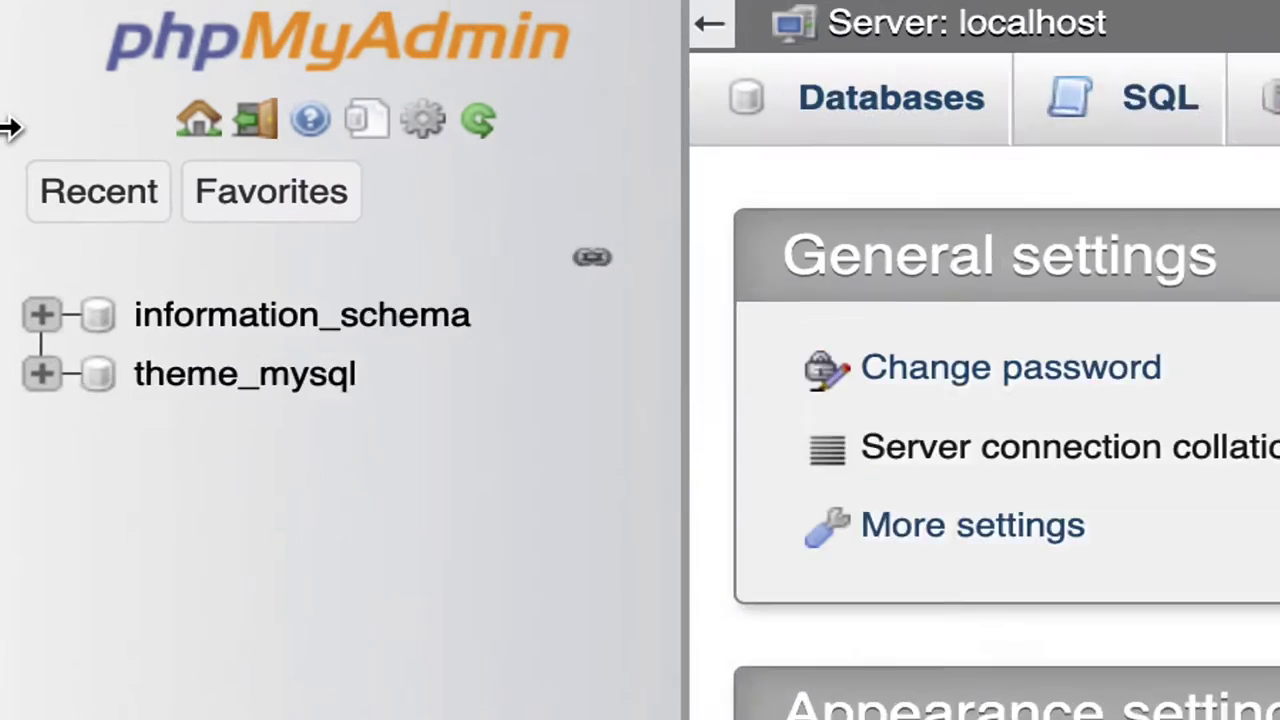
pyautogui.click(98, 191)
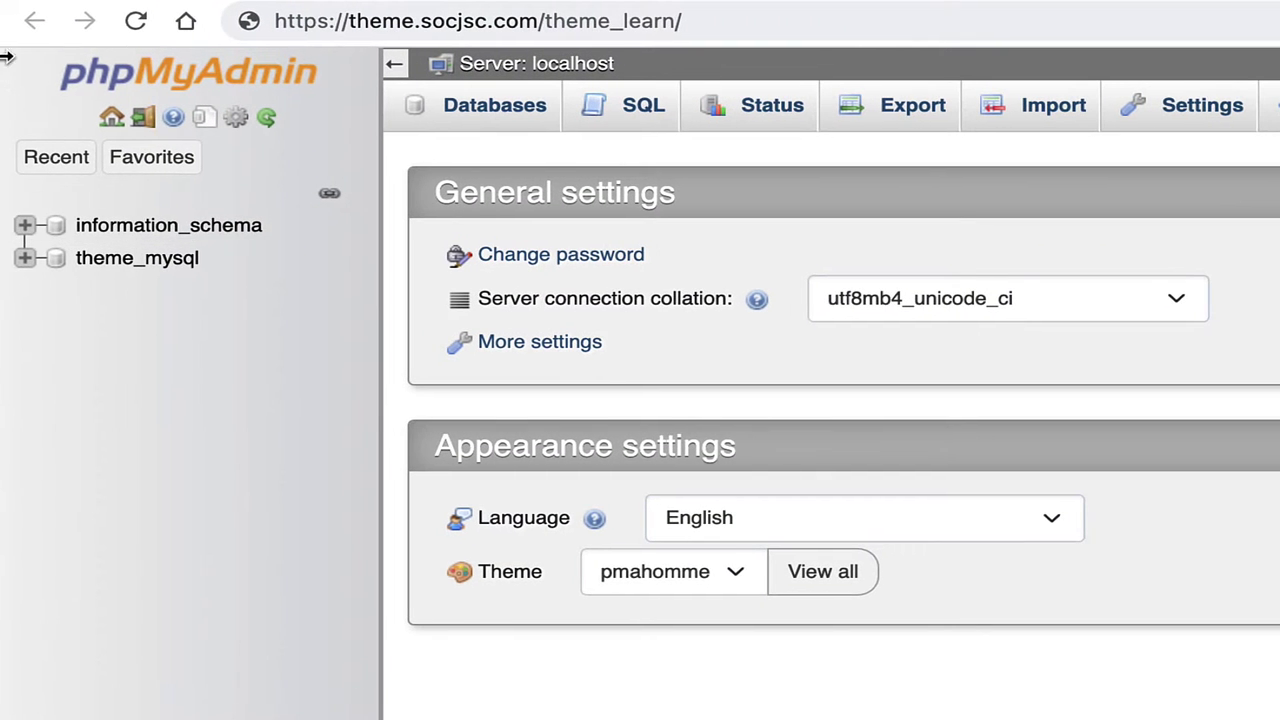
pyautogui.click(128, 167)
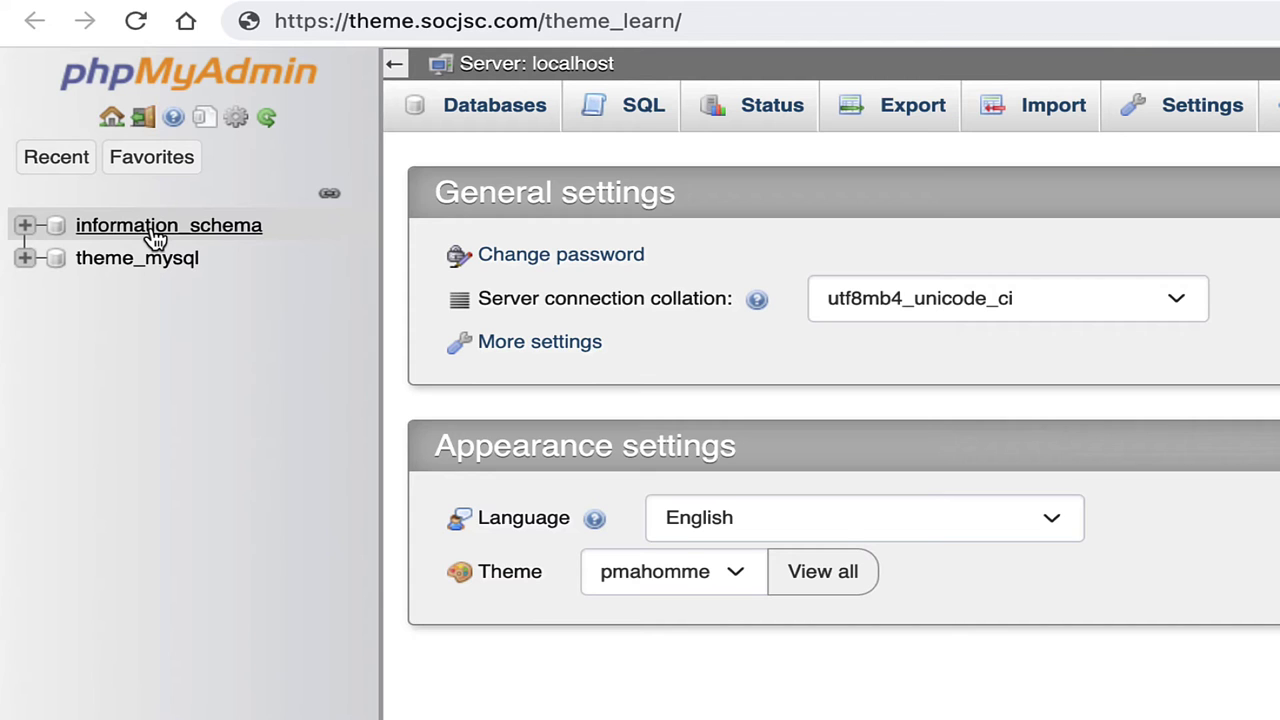
pyautogui.click(172, 258)
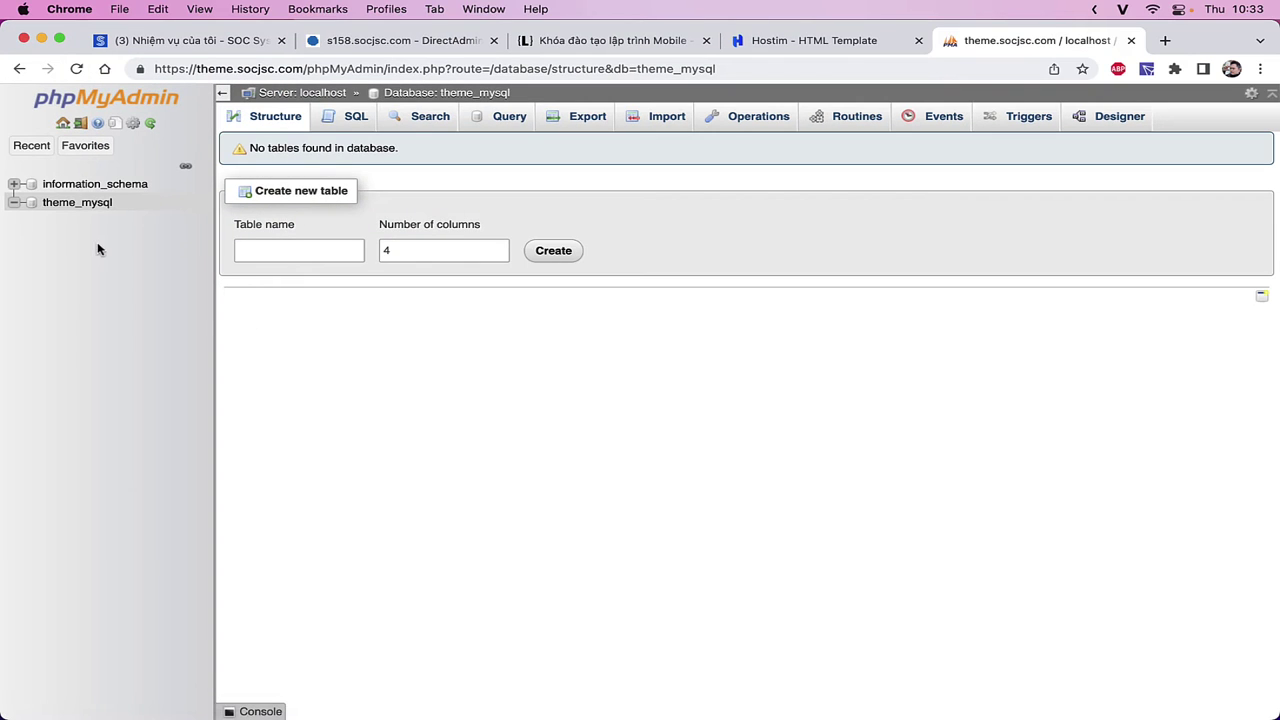
pyautogui.click(62, 125)
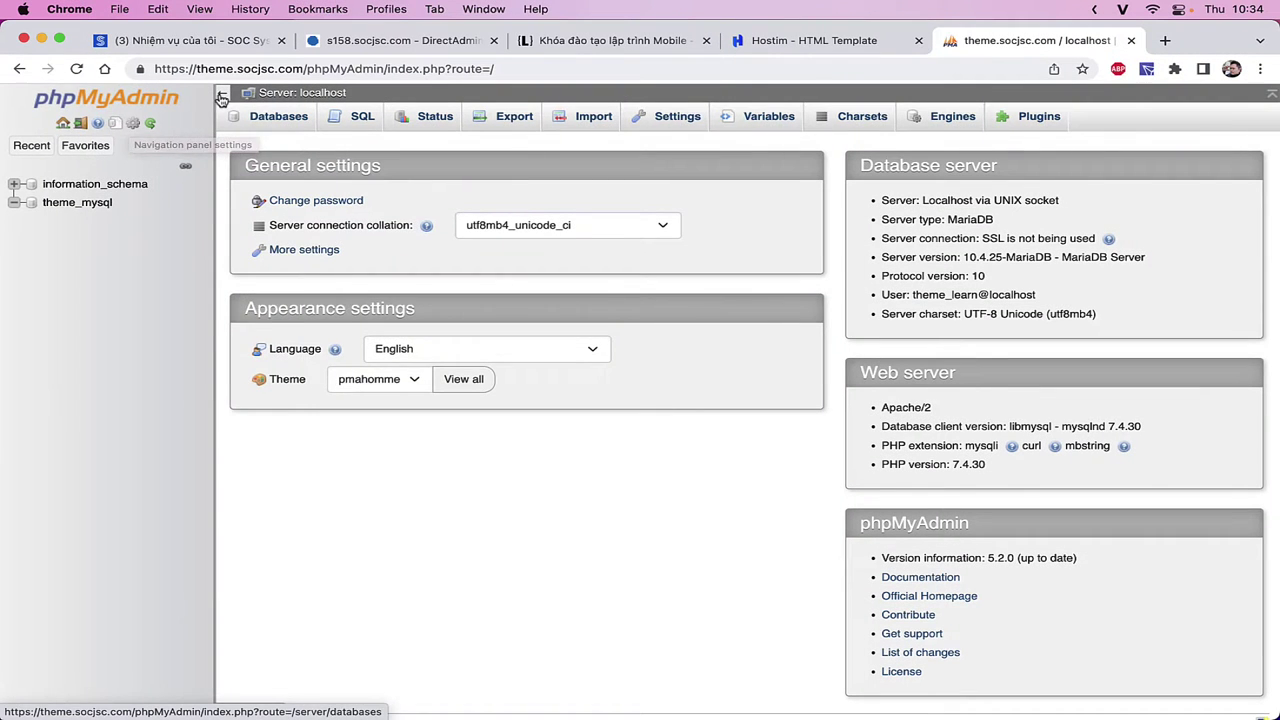
# - Hide and restore the navigation panel, view the Databases list, and return to the server home page
pyautogui.click(247, 232)
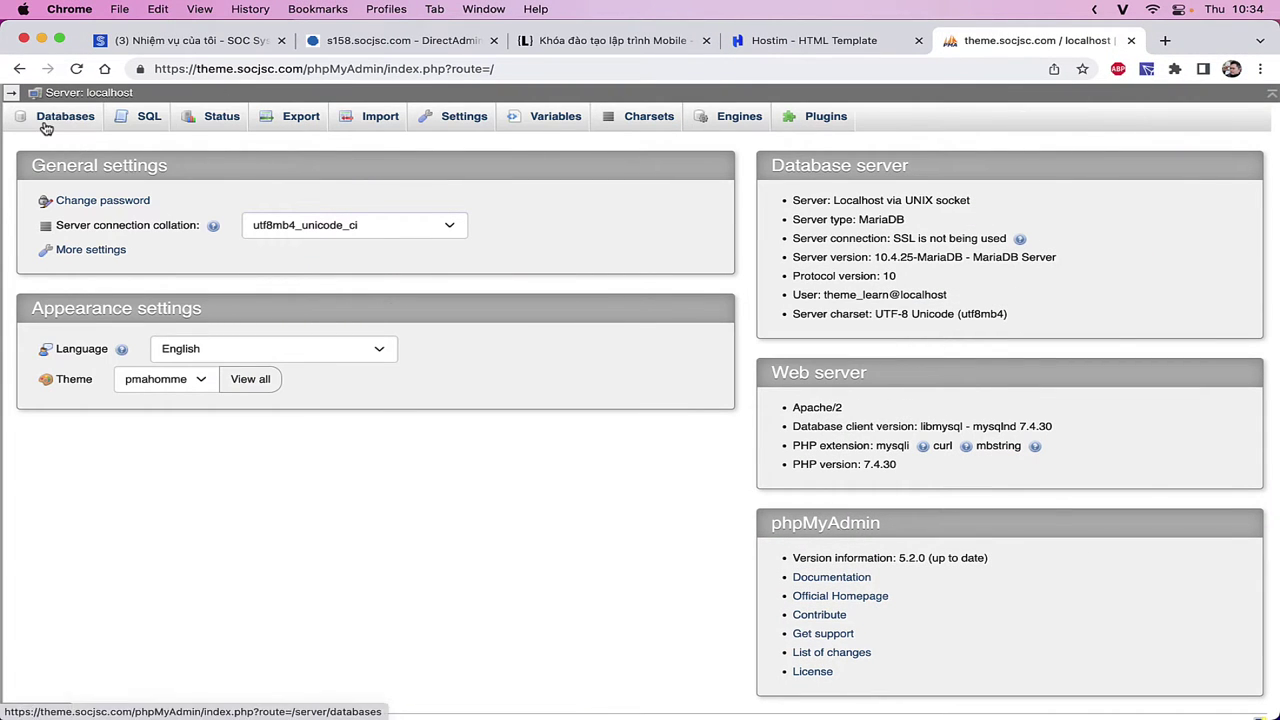
pyautogui.click(13, 93)
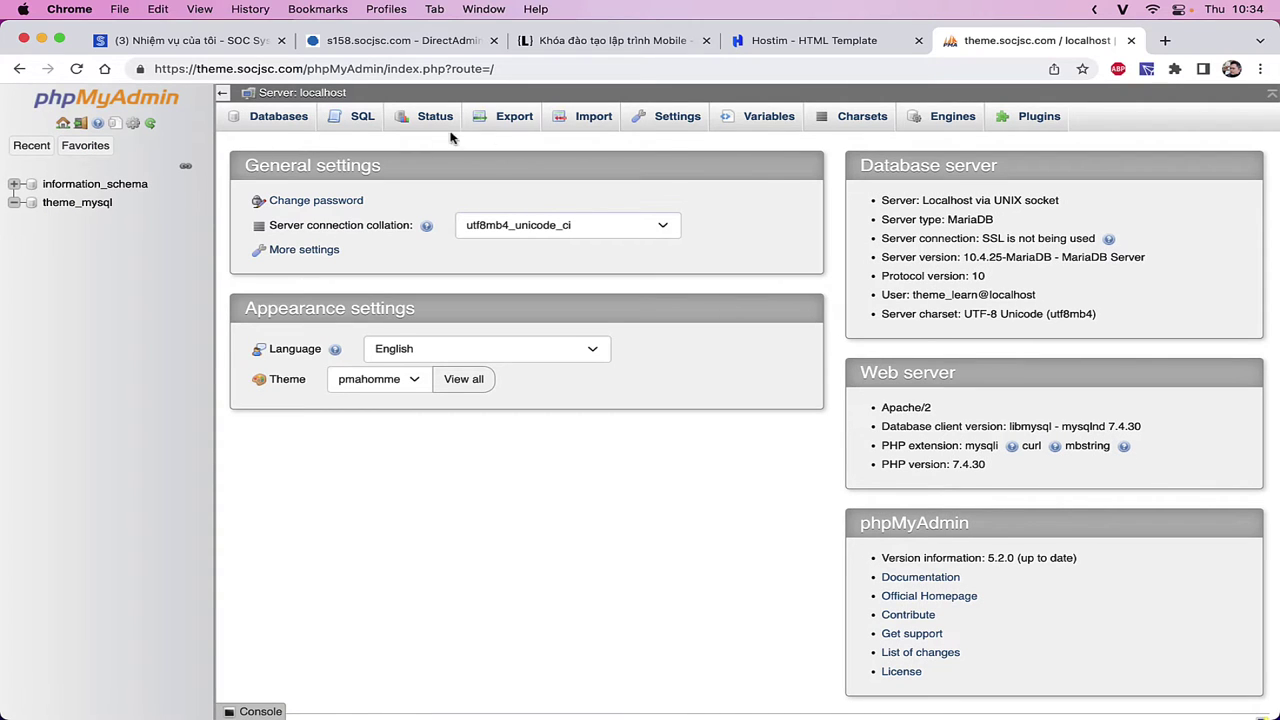
pyautogui.click(265, 120)
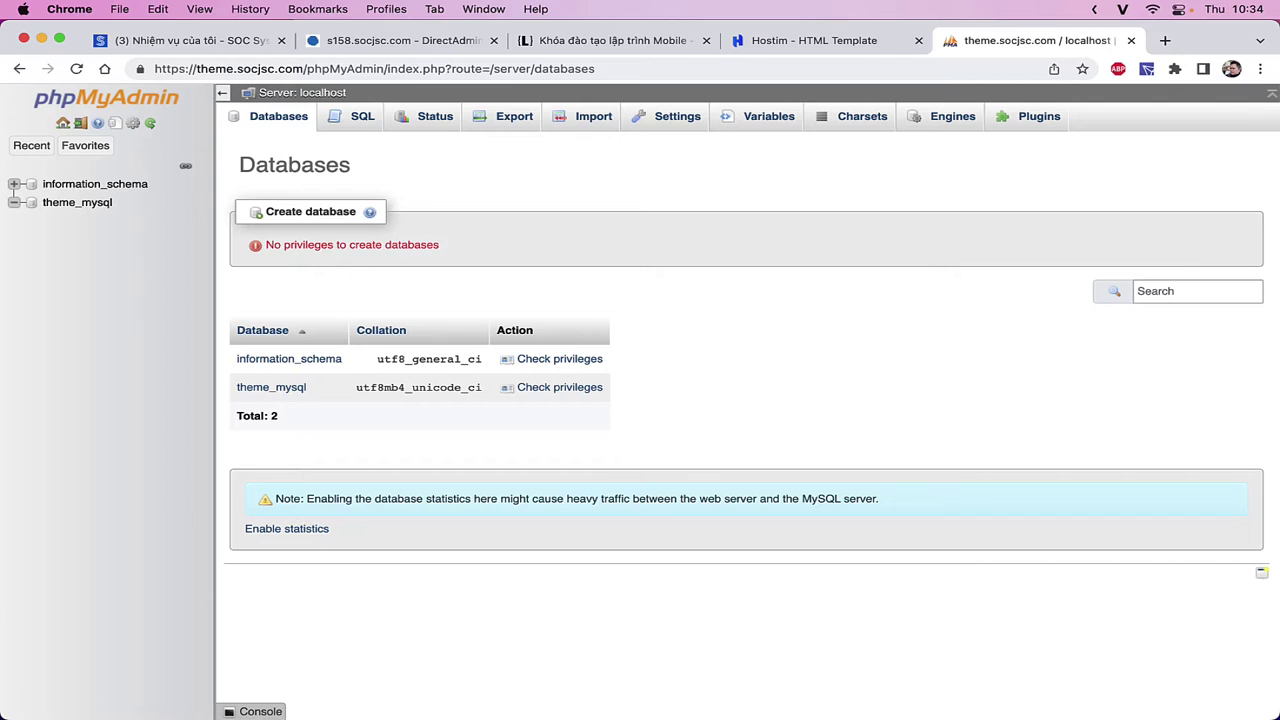
pyautogui.click(63, 123)
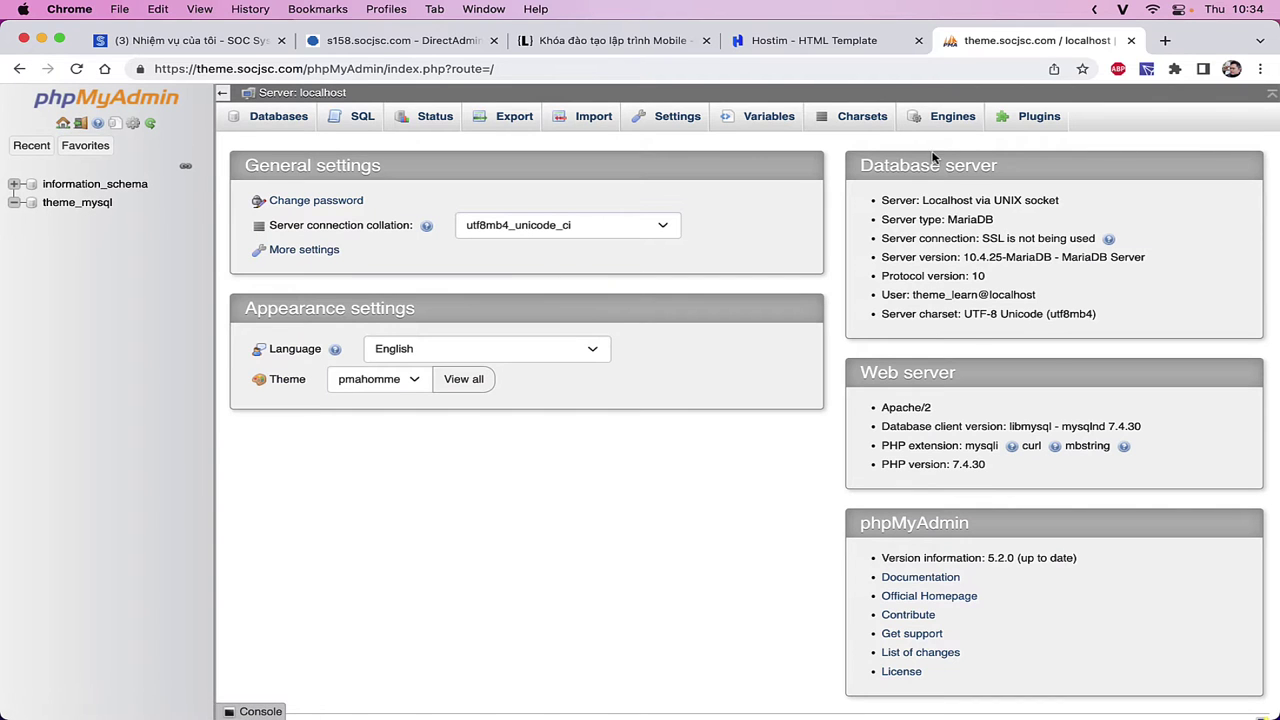
# - Copy the server type MariaDB from the Database server details and switch to the Notion notes
pyautogui.moveTo(940, 170); pyautogui.dragTo(850, 167)
pyautogui.moveTo(910, 201); pyautogui.dragTo(993, 219)
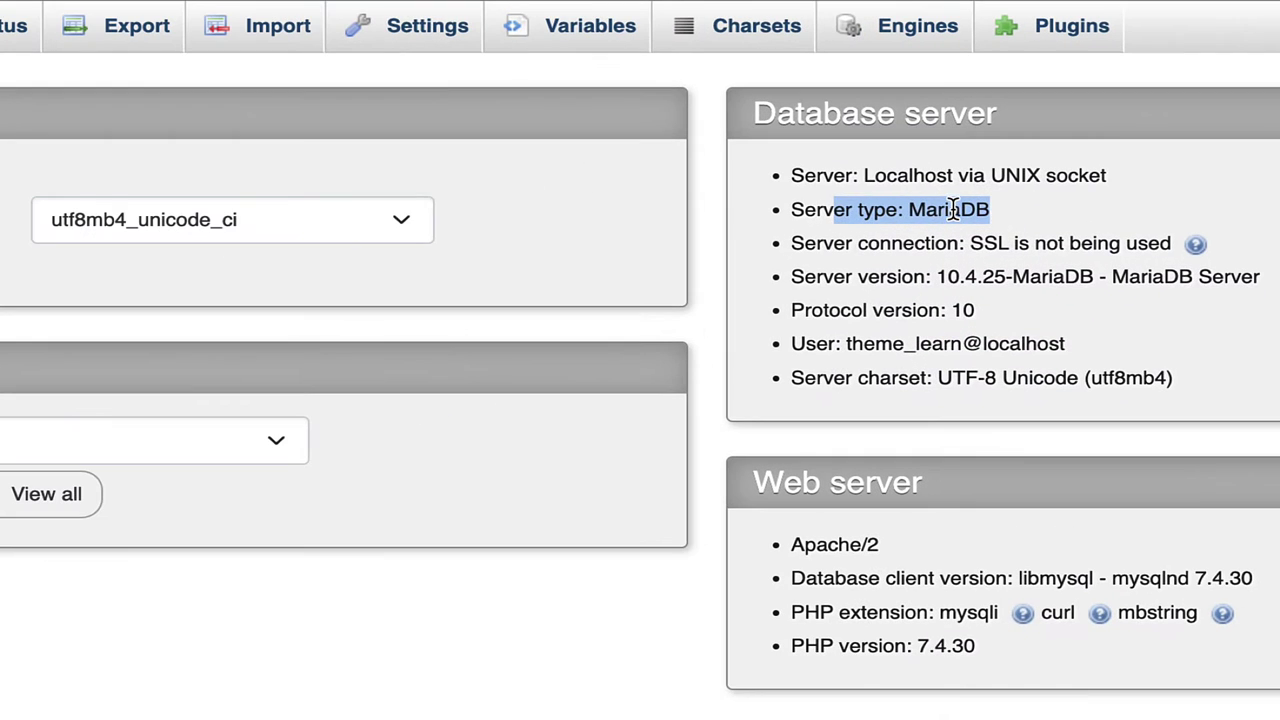
pyautogui.doubleClick(973, 218)
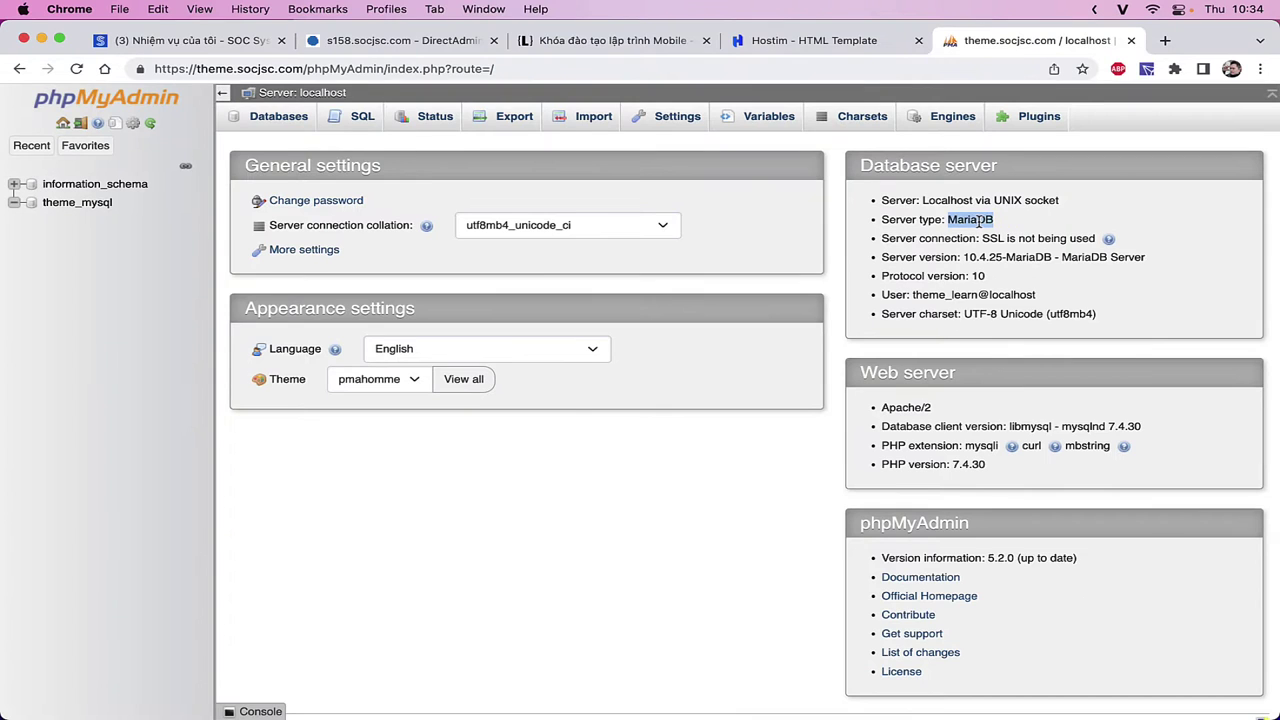
pyautogui.press('super+Tab')
pyautogui.doubleClick(531, 160)
# - Append '=> MariaDB' to the MySQL page title, then go back to phpMyAdmin
pyautogui.click(573, 163)
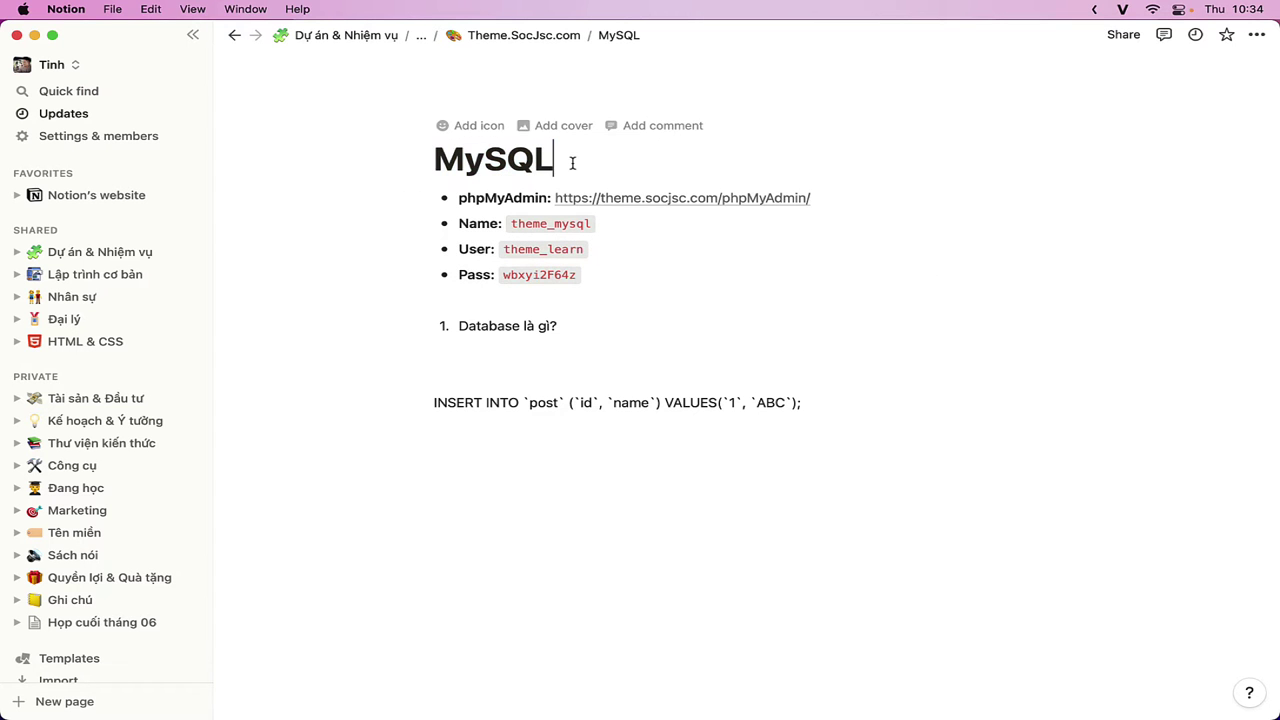
pyautogui.write('=> Ma')
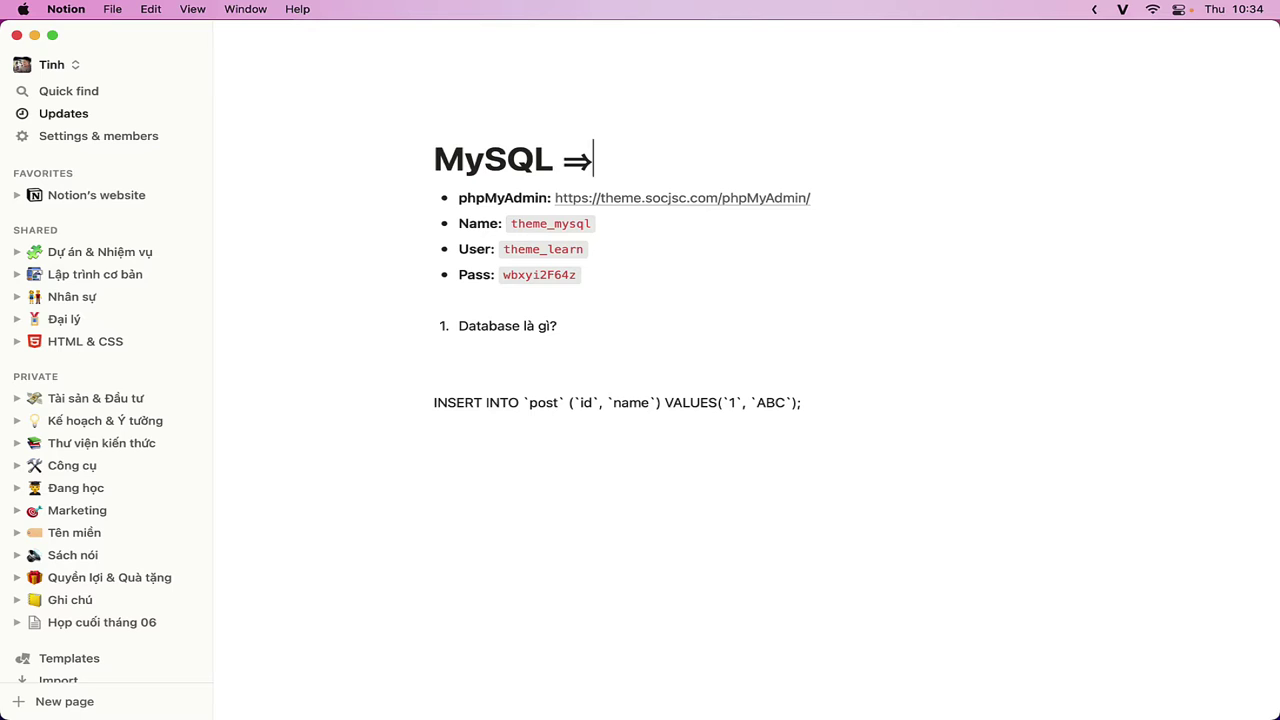
pyautogui.write('riaDB')
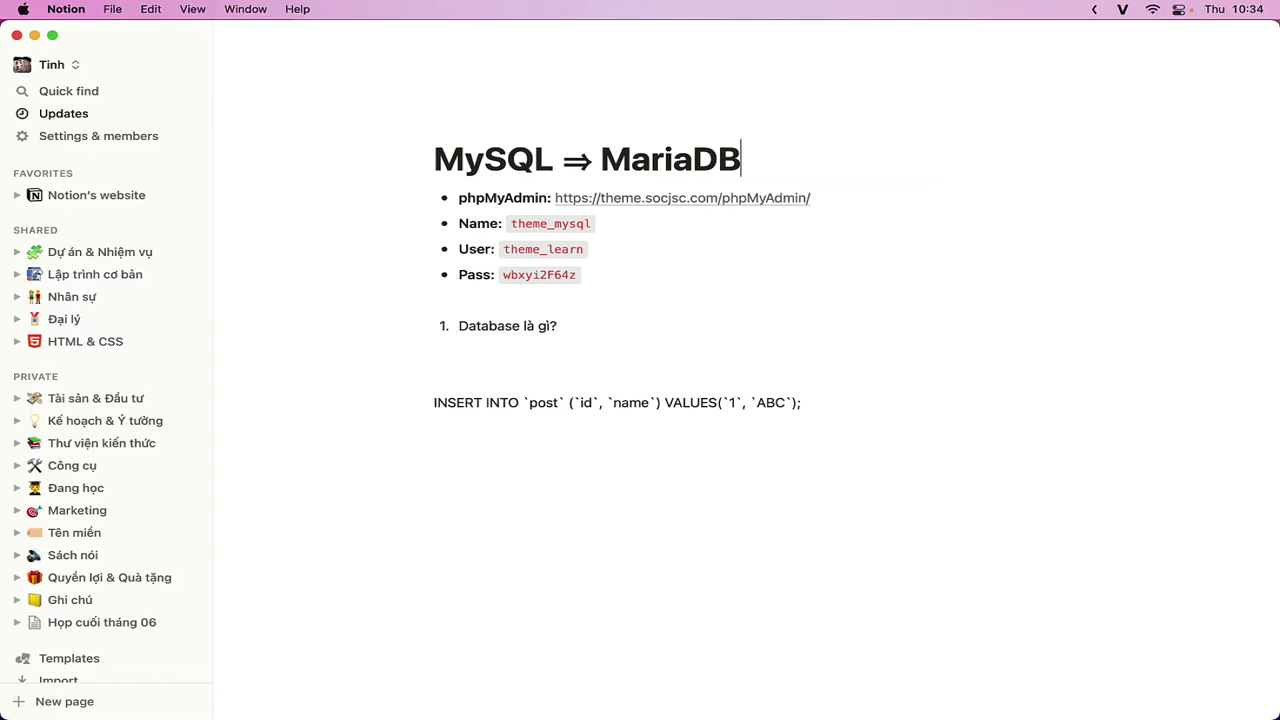
pyautogui.doubleClick(517, 157)
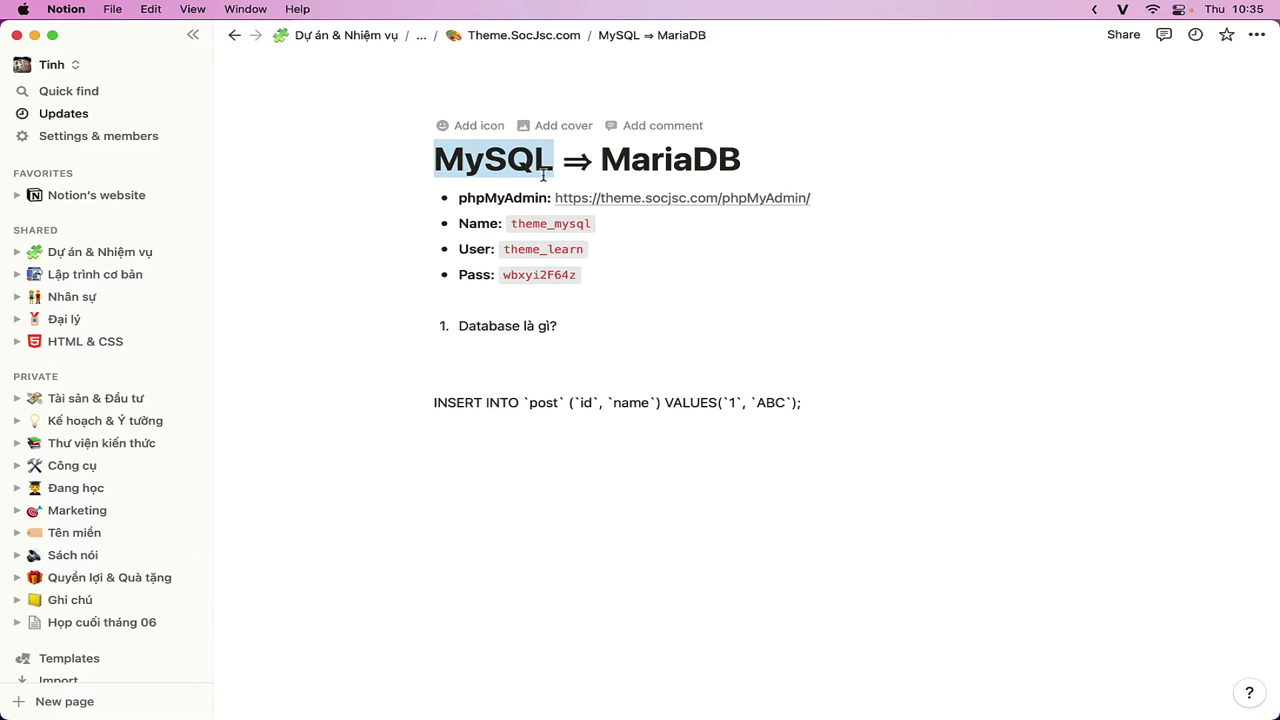
pyautogui.doubleClick(646, 157)
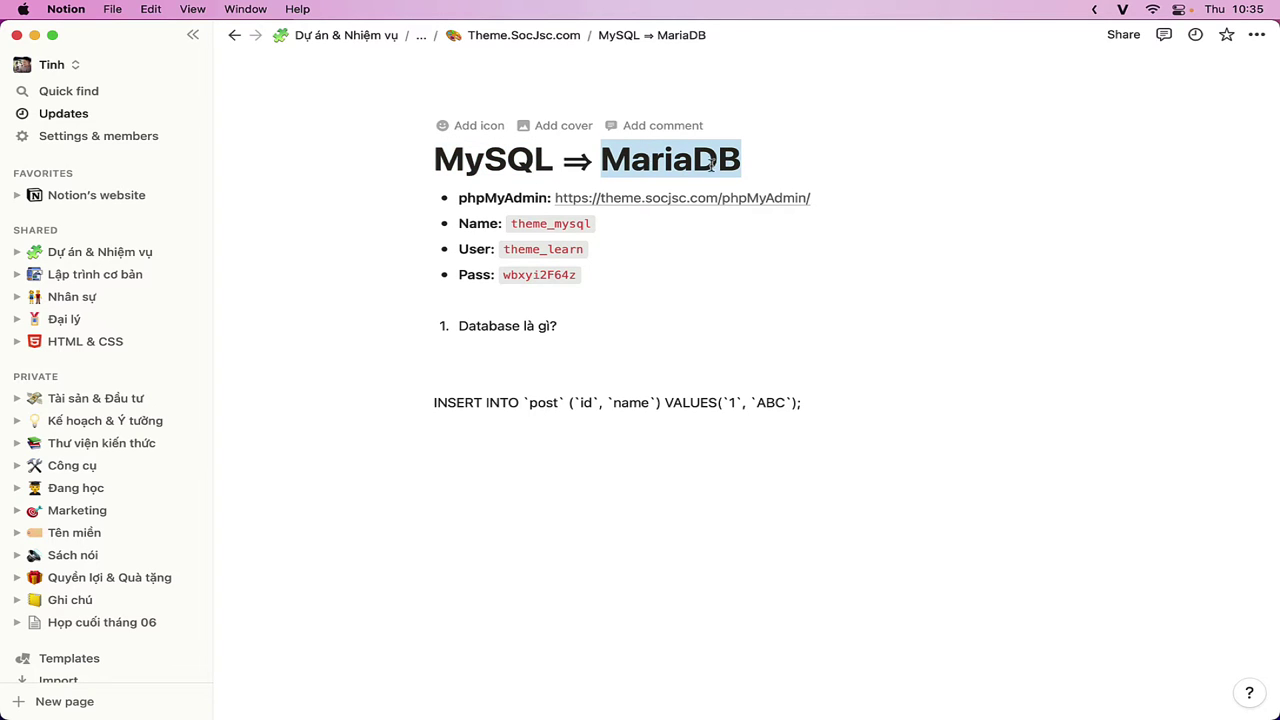
pyautogui.doubleClick(485, 163)
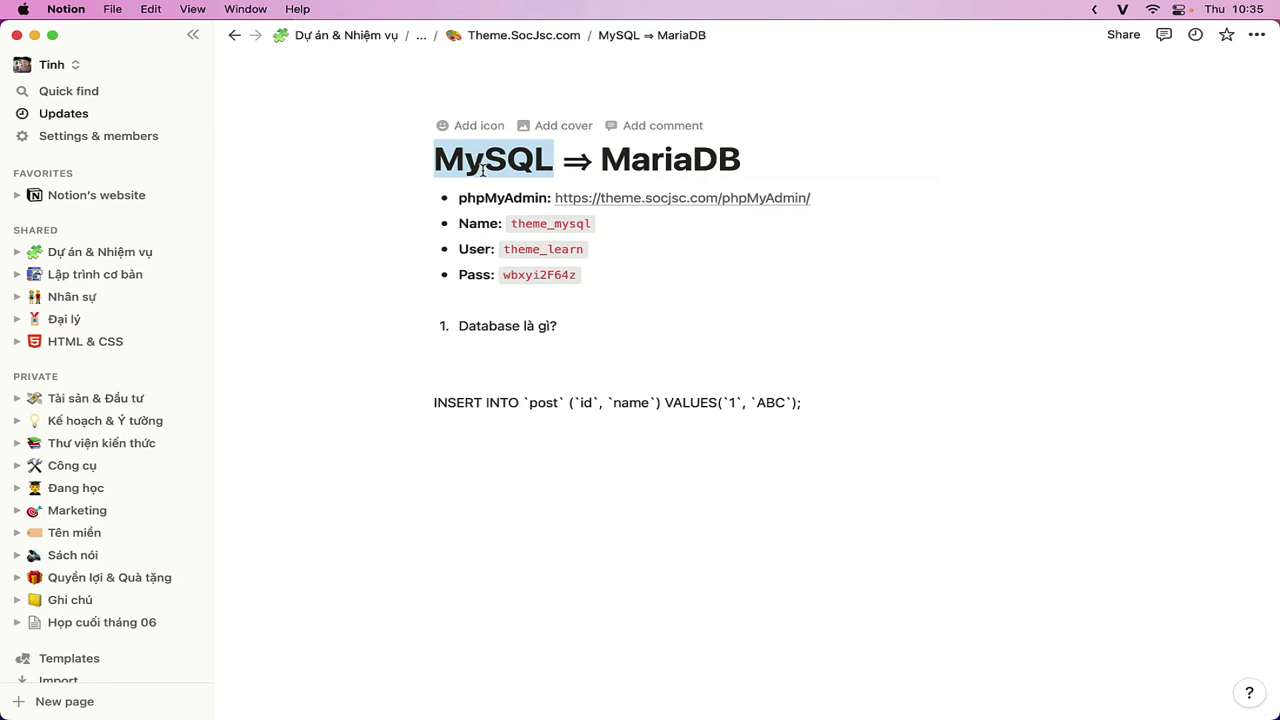
pyautogui.doubleClick(646, 166)
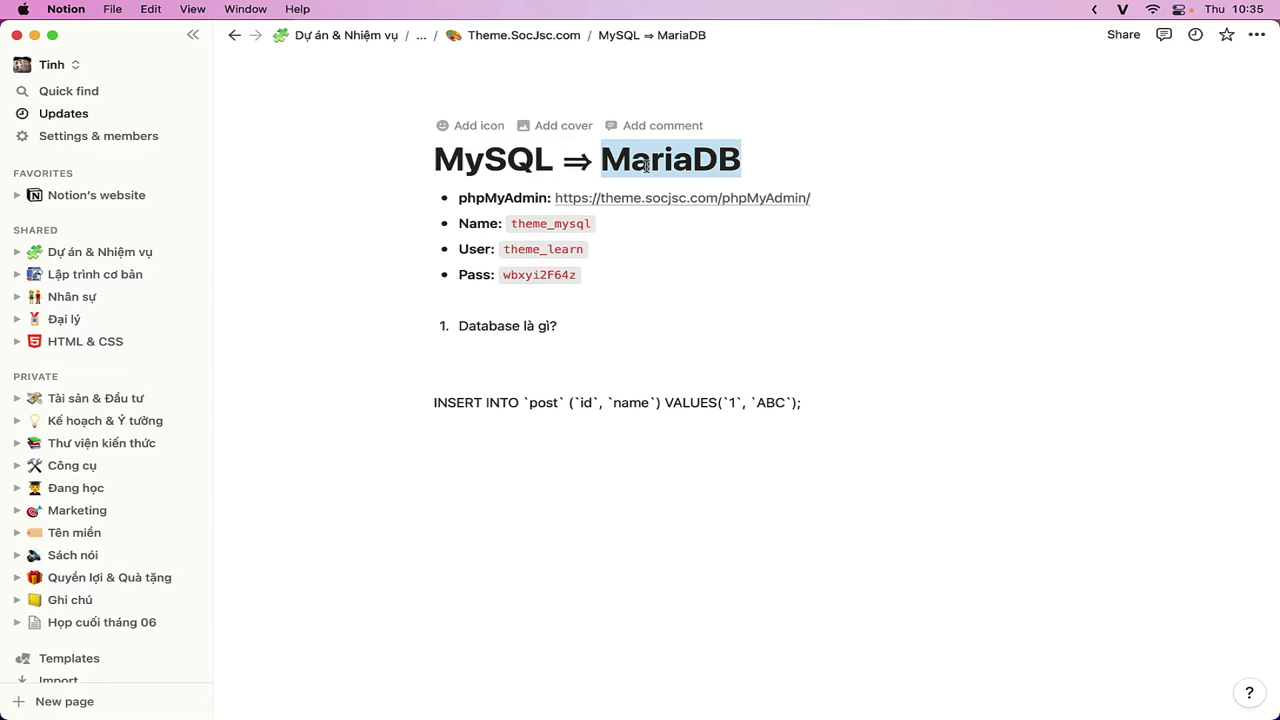
pyautogui.doubleClick(532, 170)
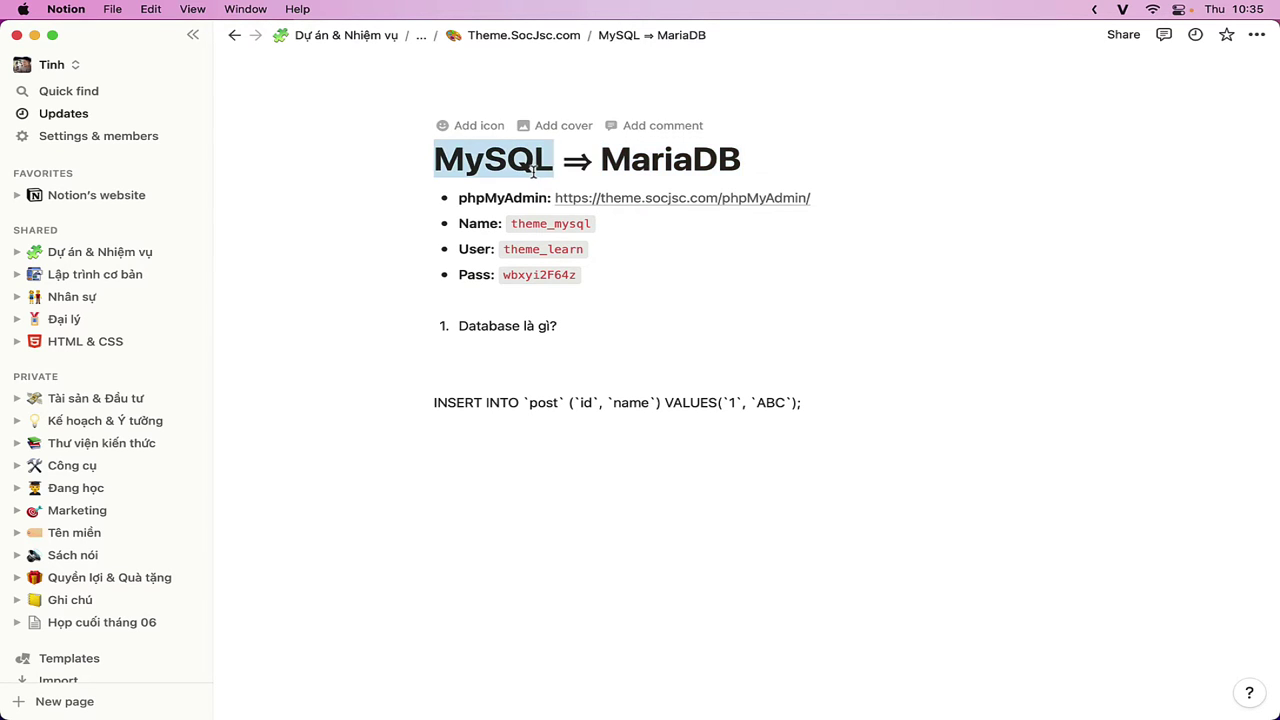
pyautogui.doubleClick(627, 152)
pyautogui.press('super+Tab')
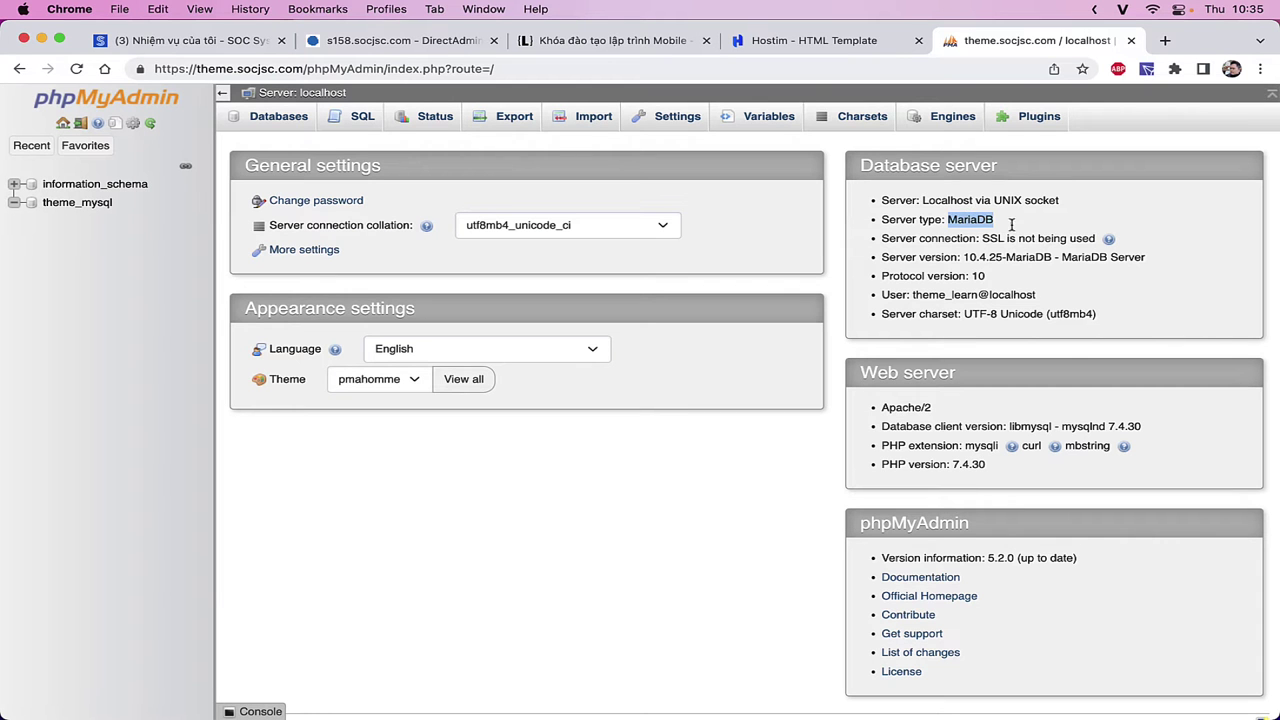
# - Browse the interface Language list and close it, keeping English
pyautogui.scroll(-2, 1063, 390)
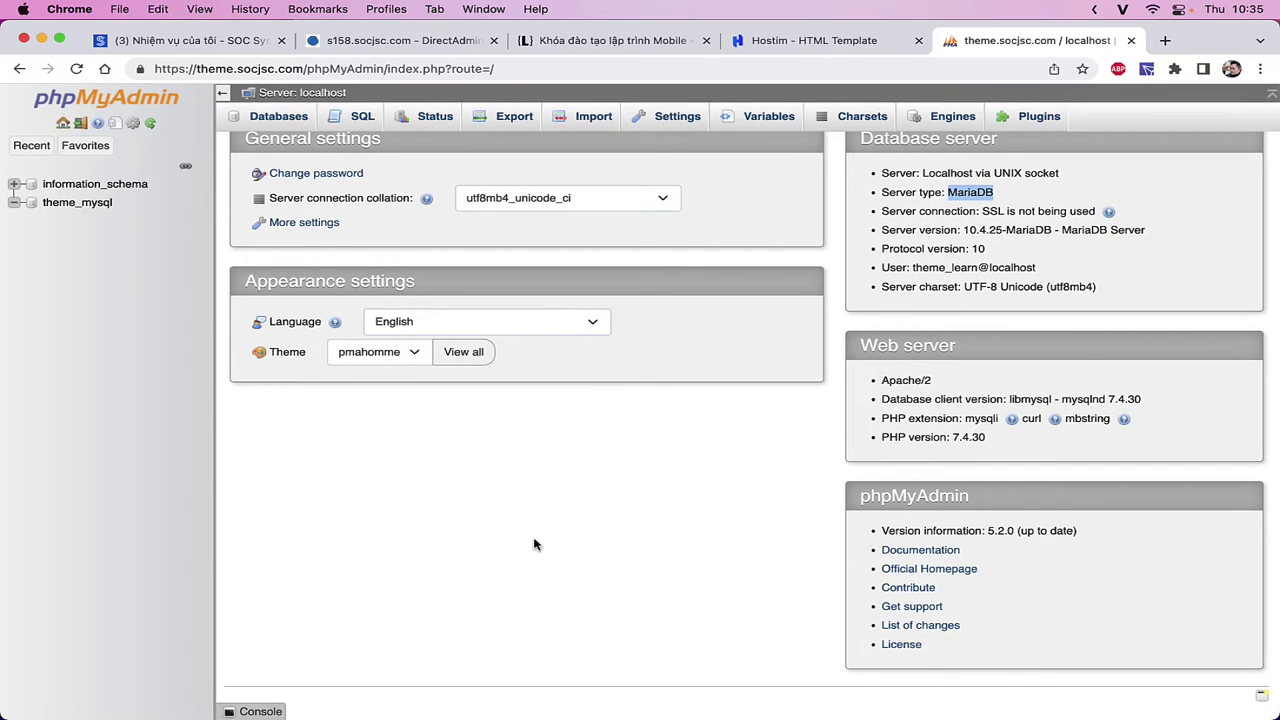
pyautogui.scroll(2, 428, 568)
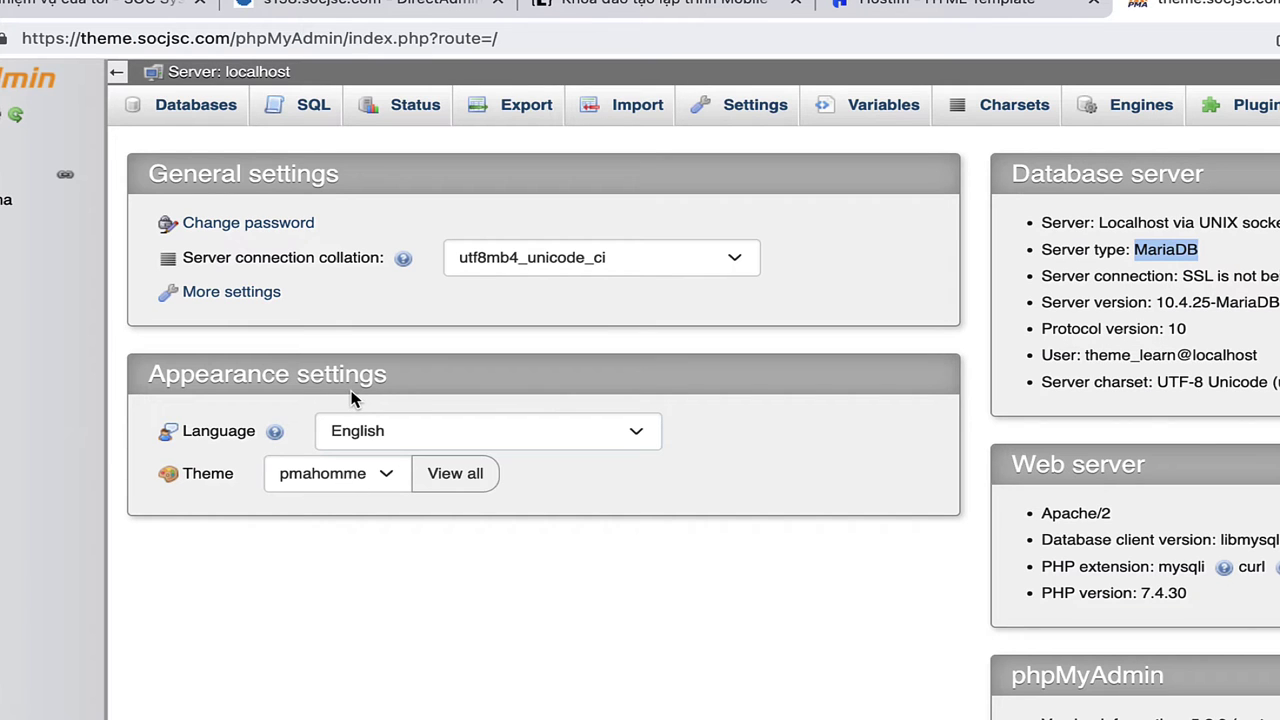
pyautogui.click(354, 432)
pyautogui.scroll(-4, 390, 478)
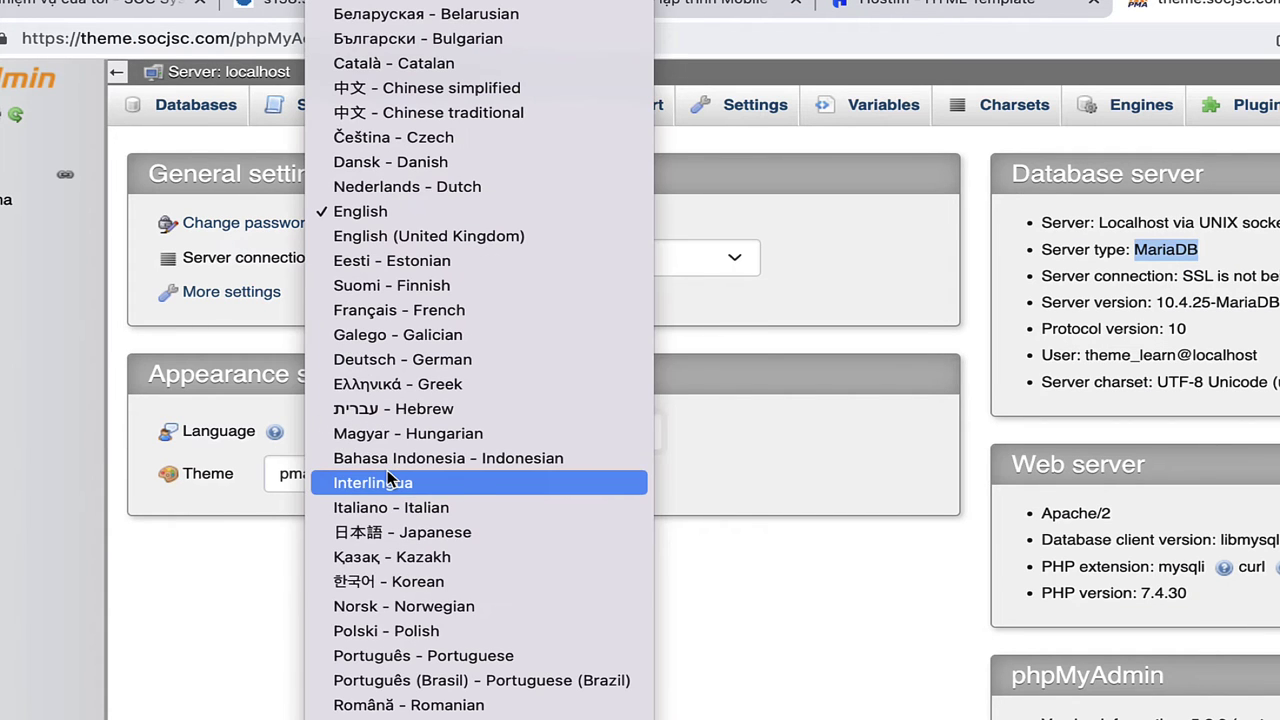
pyautogui.scroll(2, 414, 531)
pyautogui.scroll(-2, 414, 534)
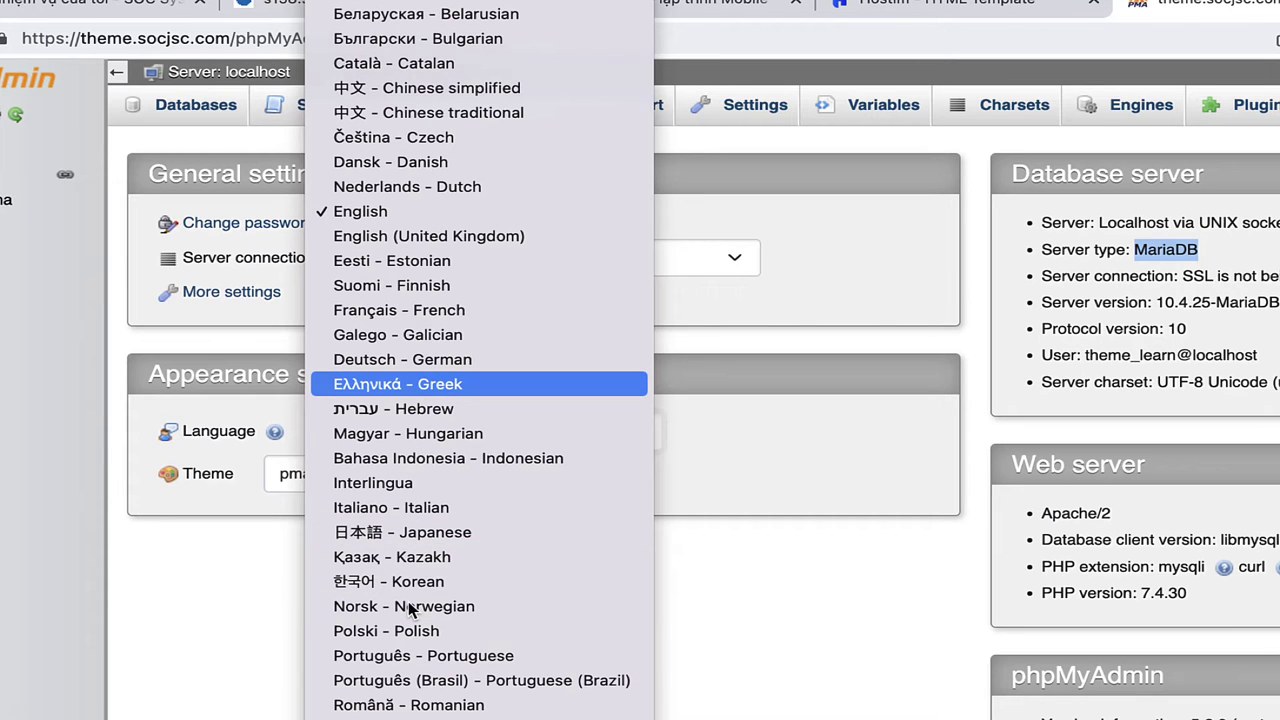
pyautogui.scroll(2, 410, 609)
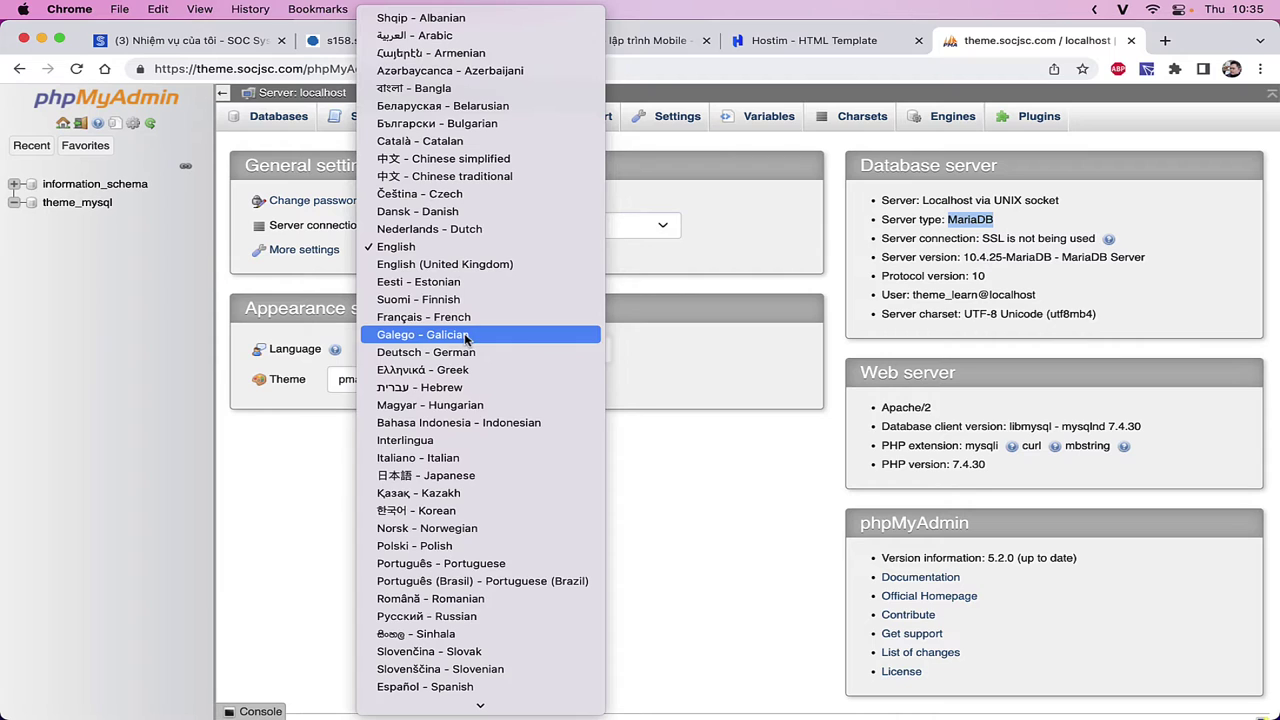
pyautogui.scroll(-2, 470, 560)
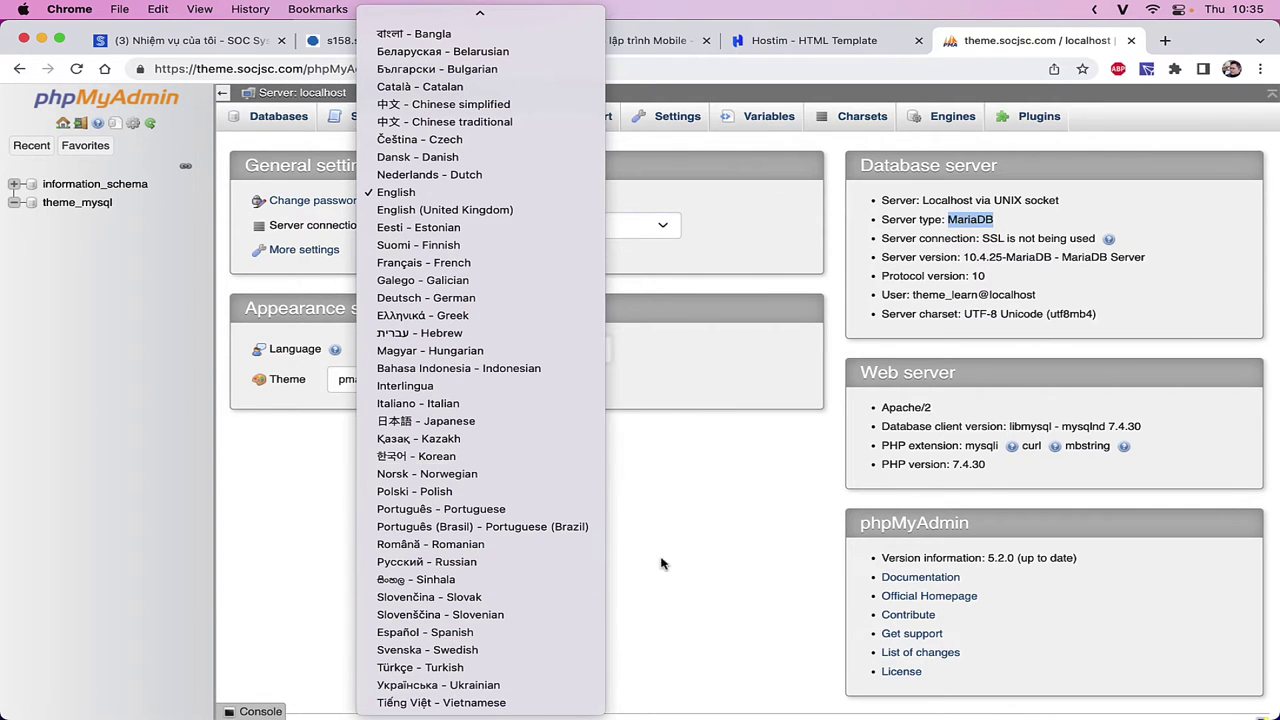
pyautogui.click(698, 556)
pyautogui.click(381, 392)
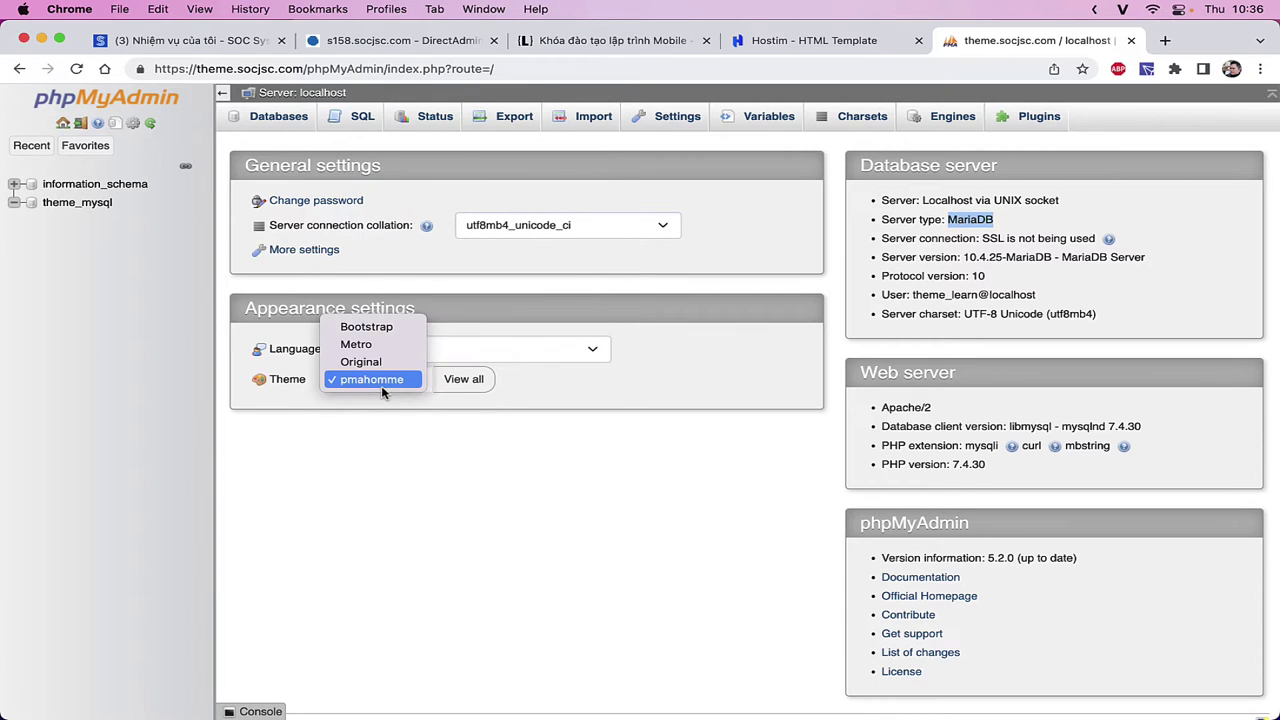
pyautogui.click(362, 361)
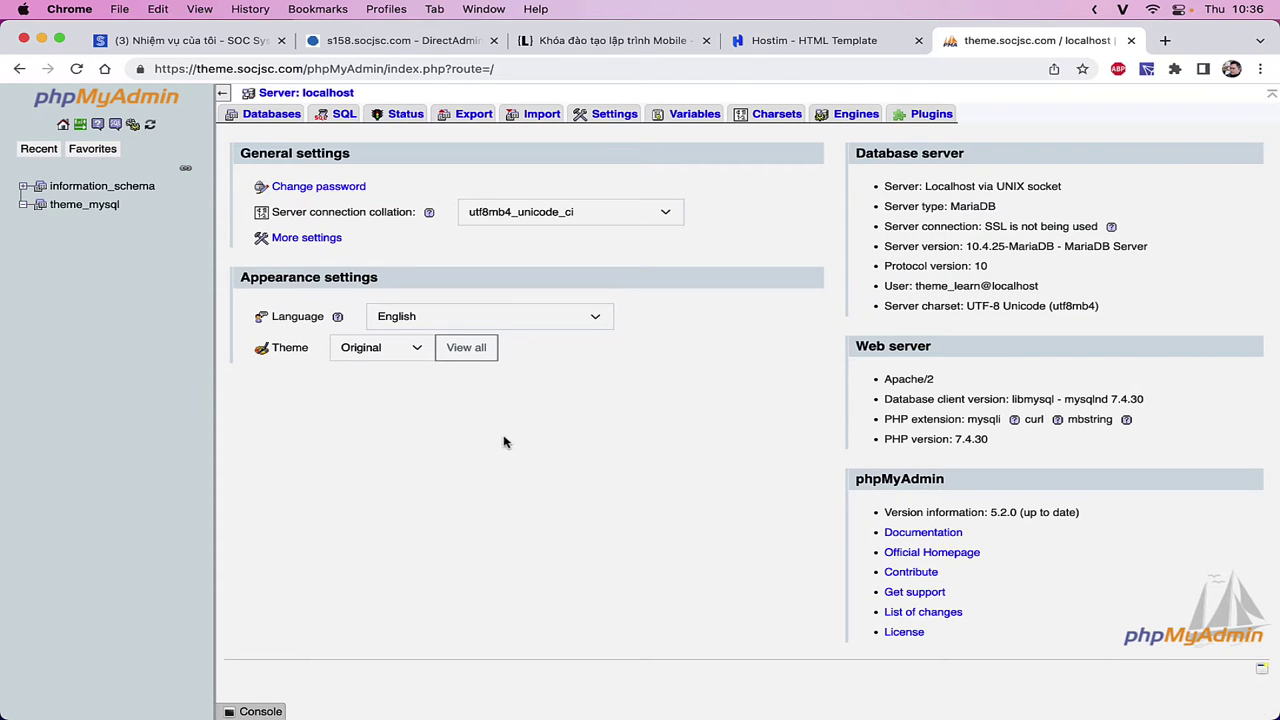
pyautogui.click(415, 354)
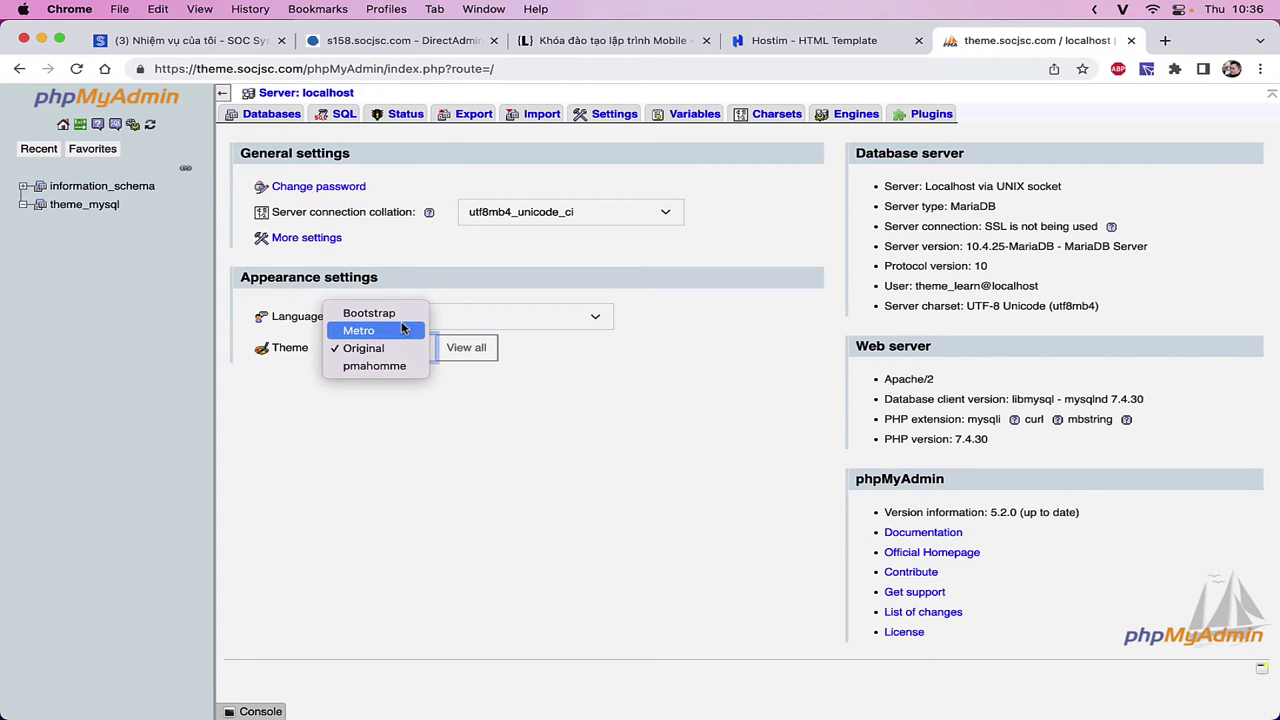
pyautogui.click(398, 367)
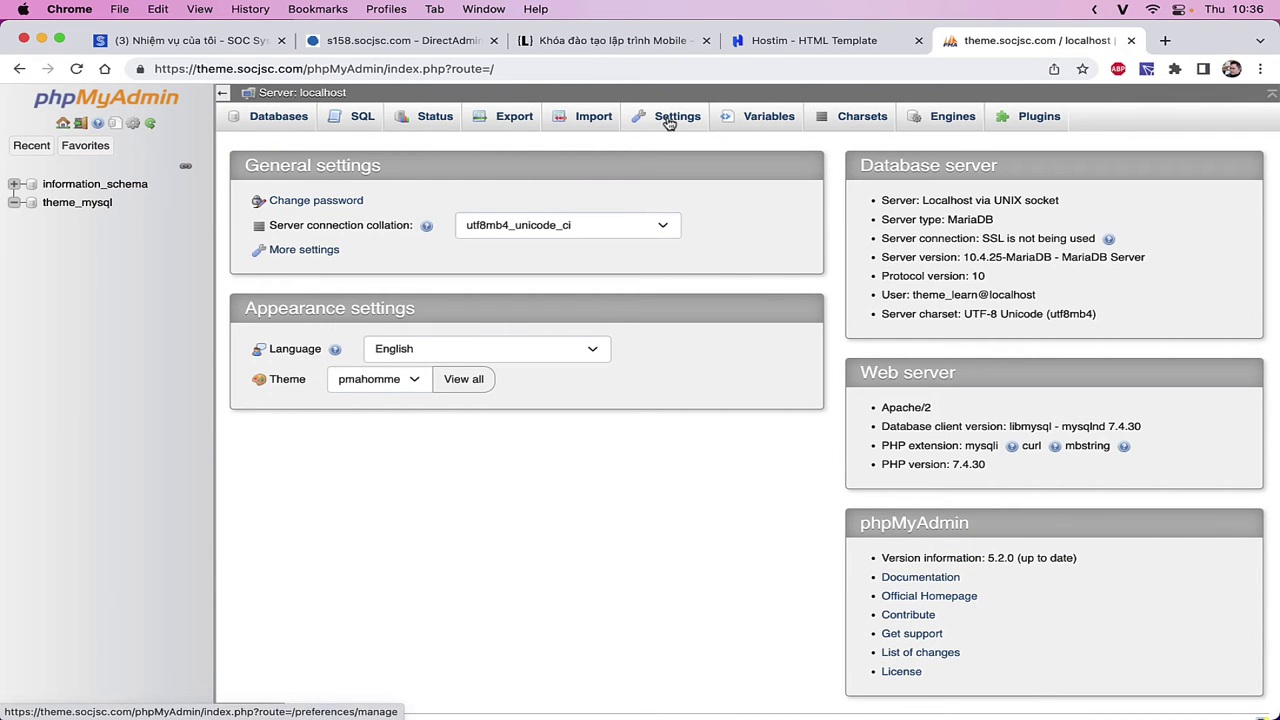
pyautogui.click(392, 385)
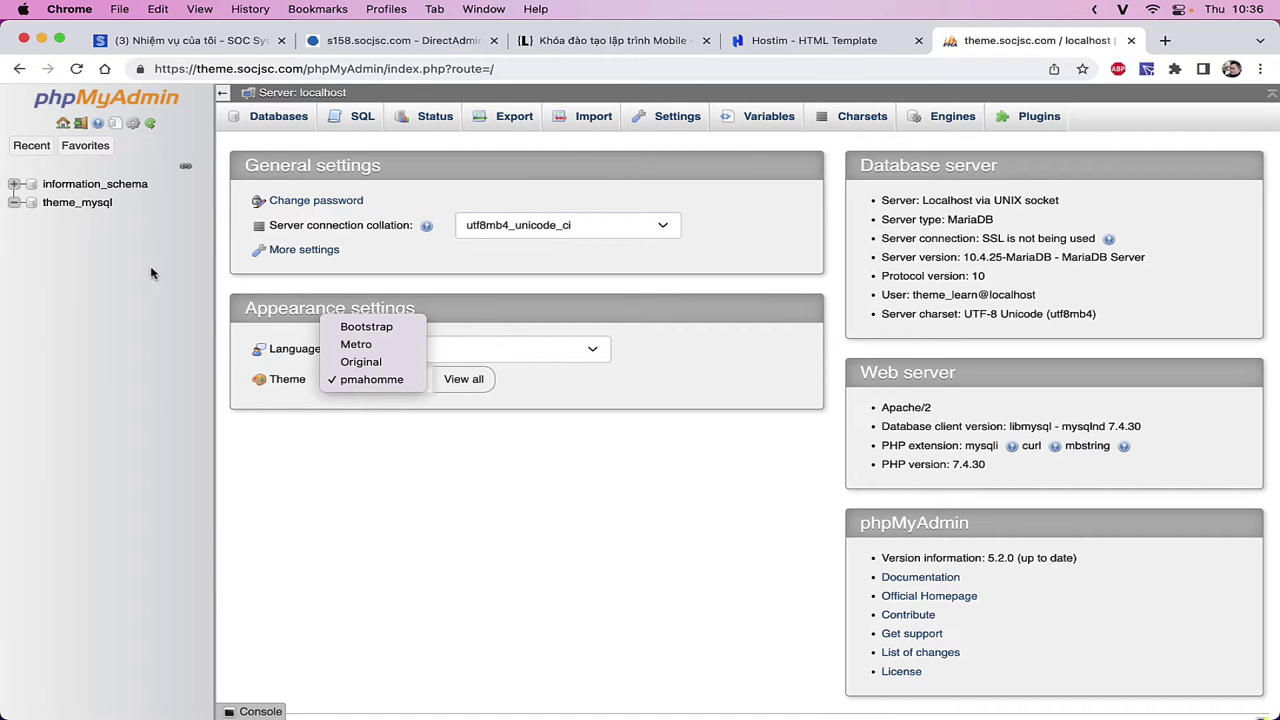
pyautogui.click(72, 204)
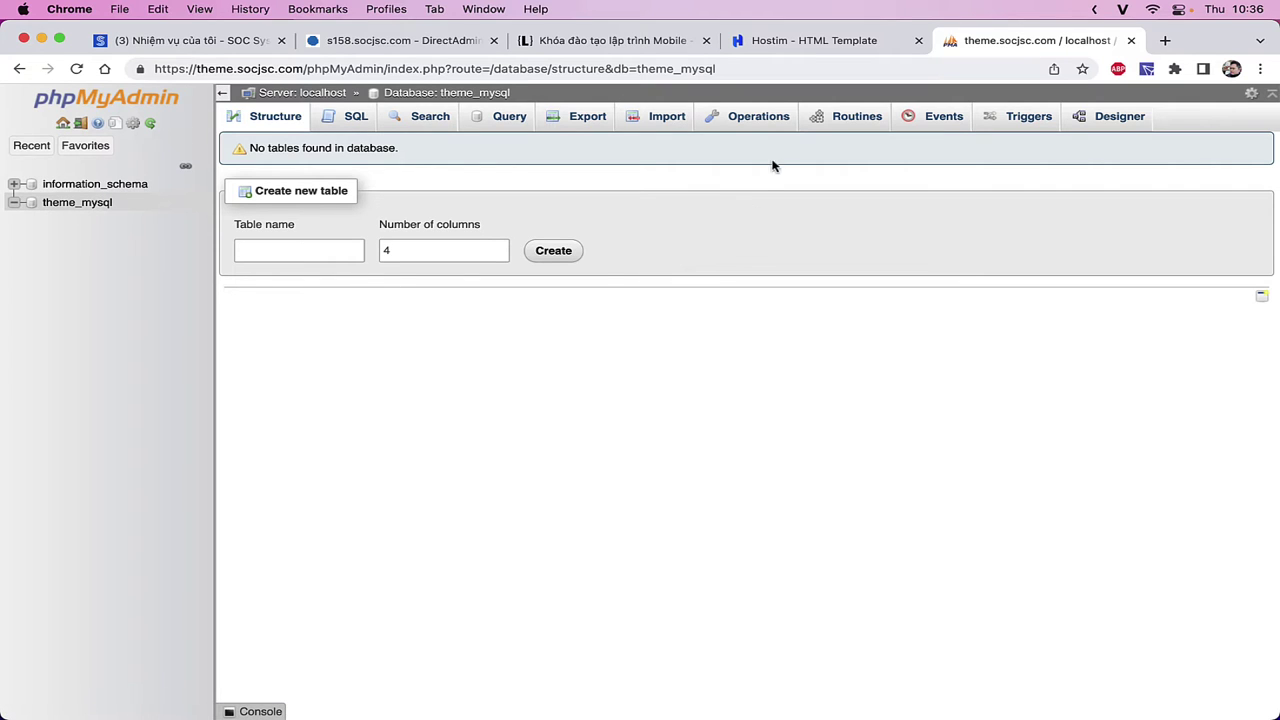
# - Open theme_mysql's Operations page, look up the word 'Collation', and browse the collation list unchanged
pyautogui.click(766, 119)
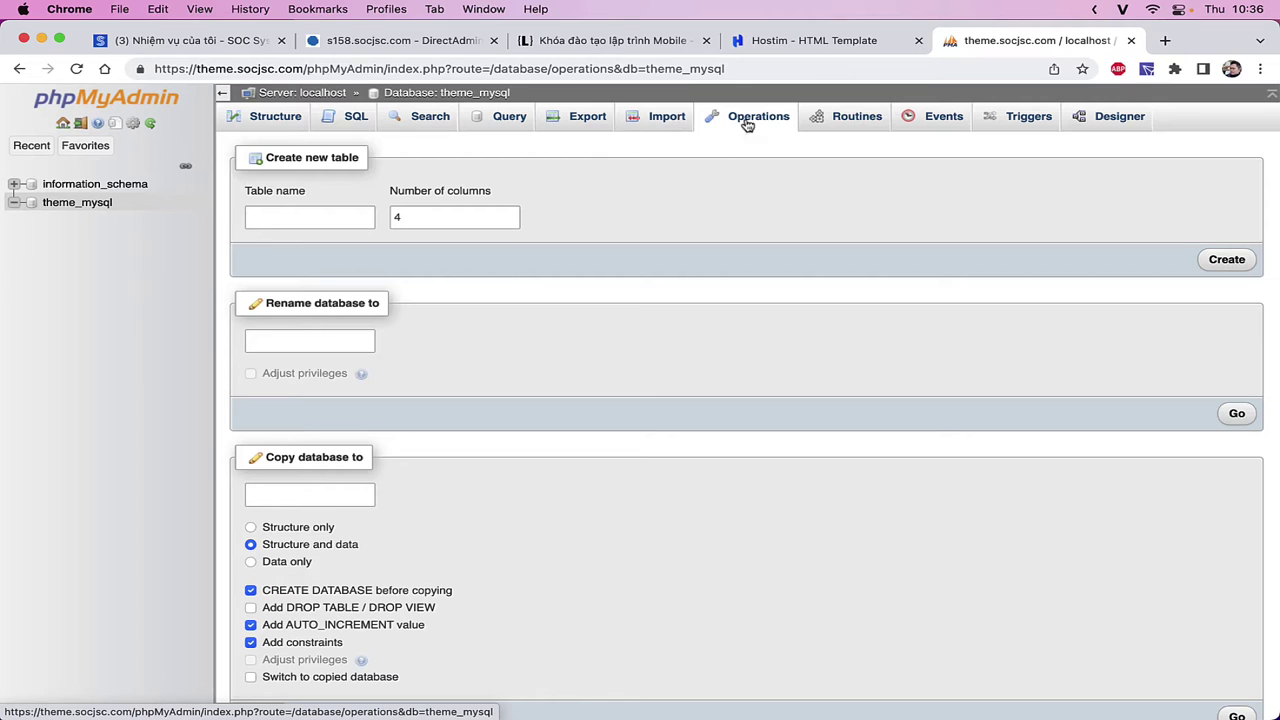
pyautogui.scroll(-5, 714, 300)
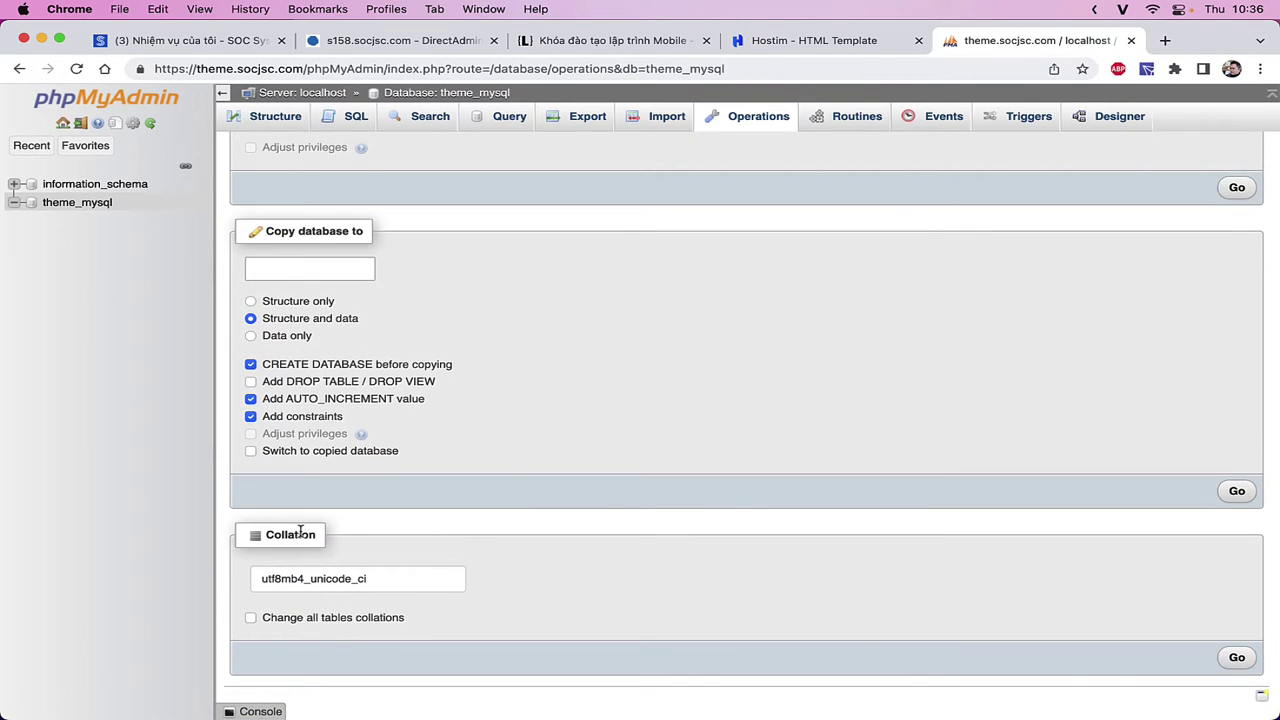
pyautogui.click(290, 534)
pyautogui.click(649, 457)
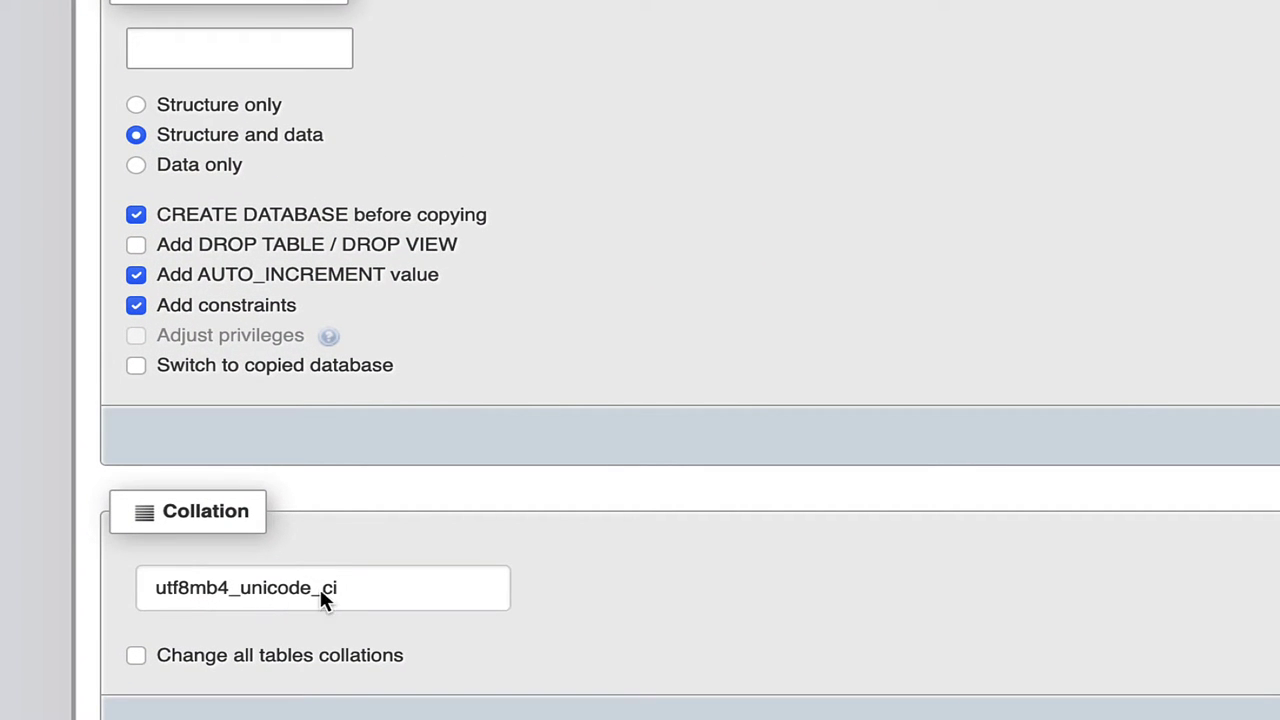
pyautogui.click(376, 604)
pyautogui.click(691, 528)
# - Dismiss the context menu and scroll through the database's Collation dropdown options
pyautogui.rightClick(691, 528)
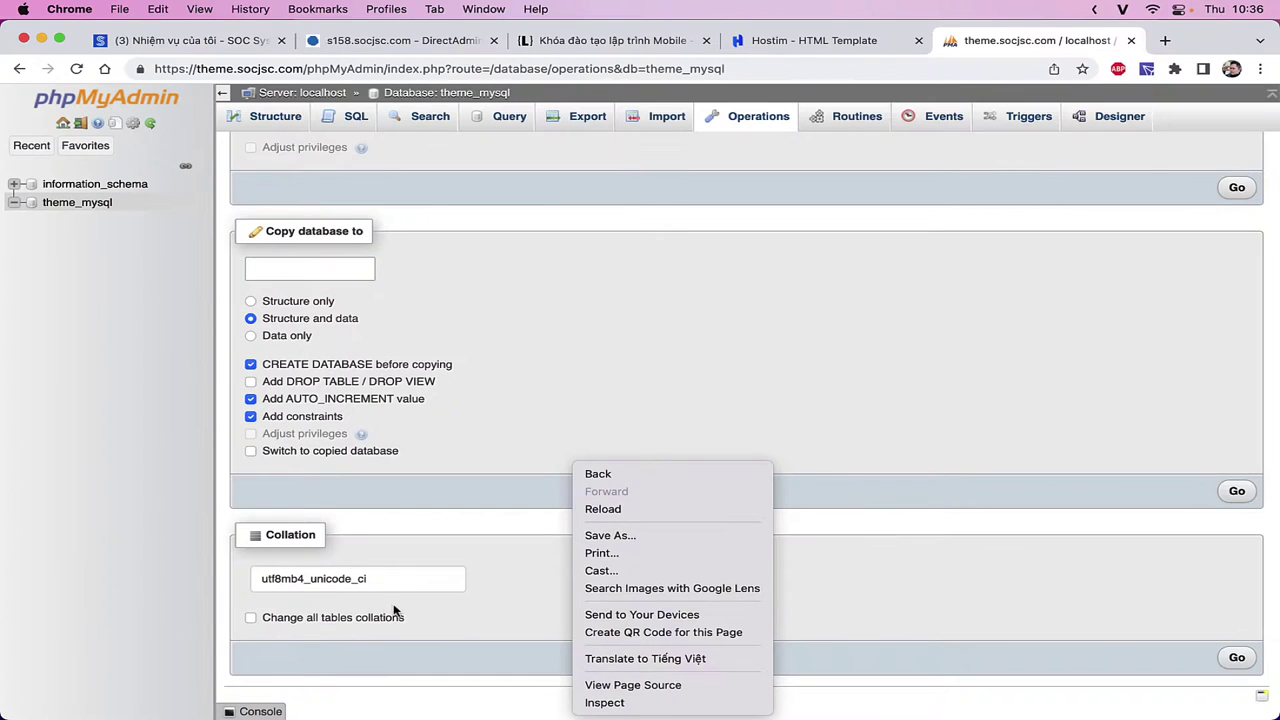
pyautogui.click(394, 588)
pyautogui.click(394, 588)
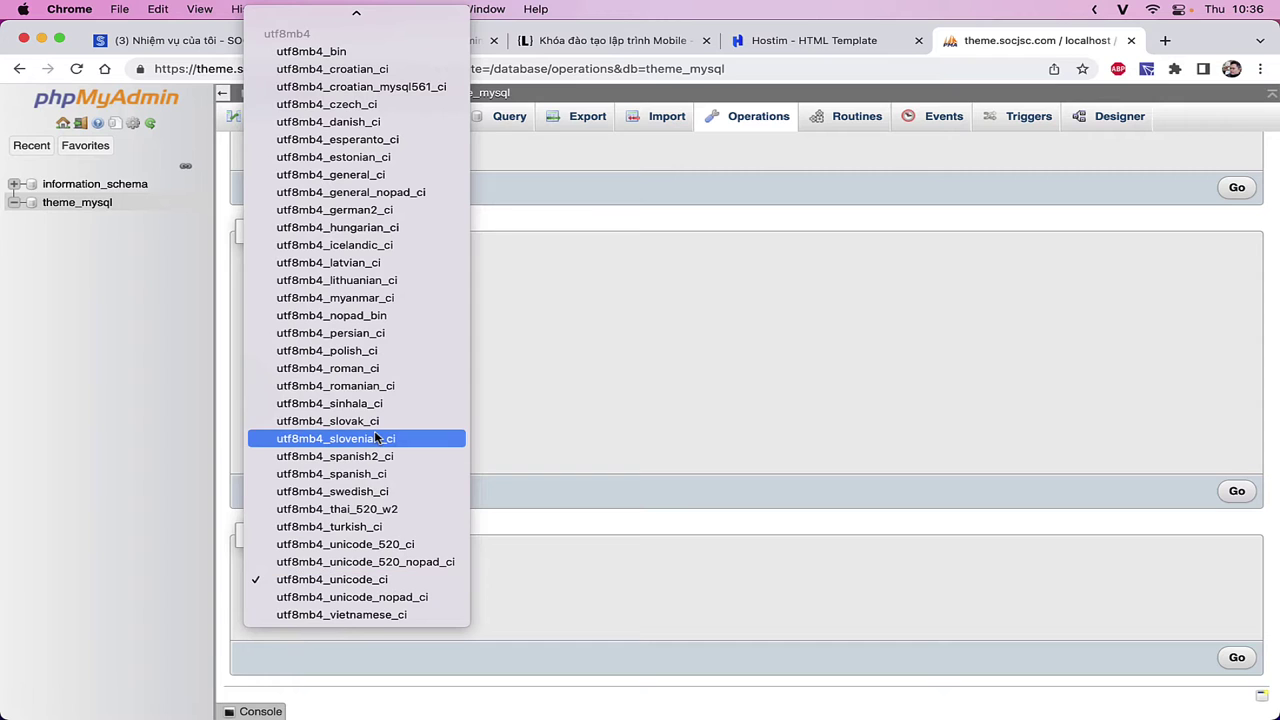
pyautogui.scroll(10, 376, 438)
pyautogui.scroll(-8, 376, 438)
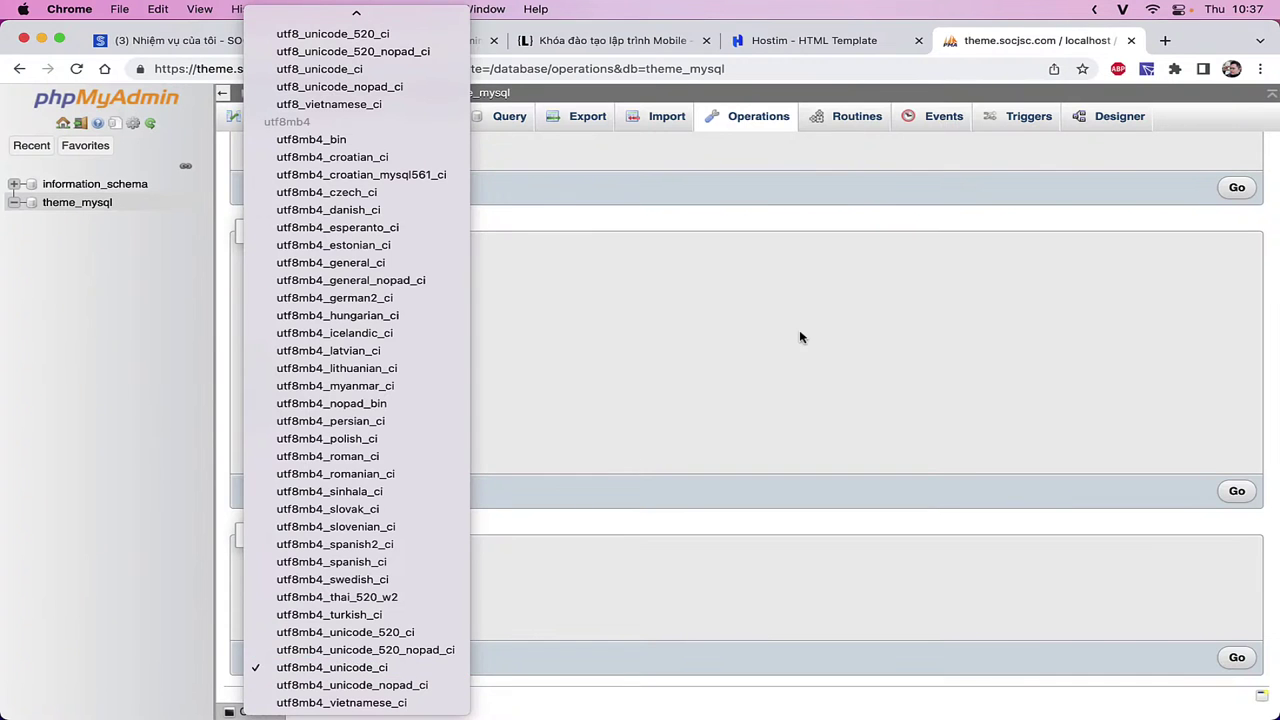
pyautogui.click(800, 336)
pyautogui.click(341, 262)
pyautogui.write('dầ')
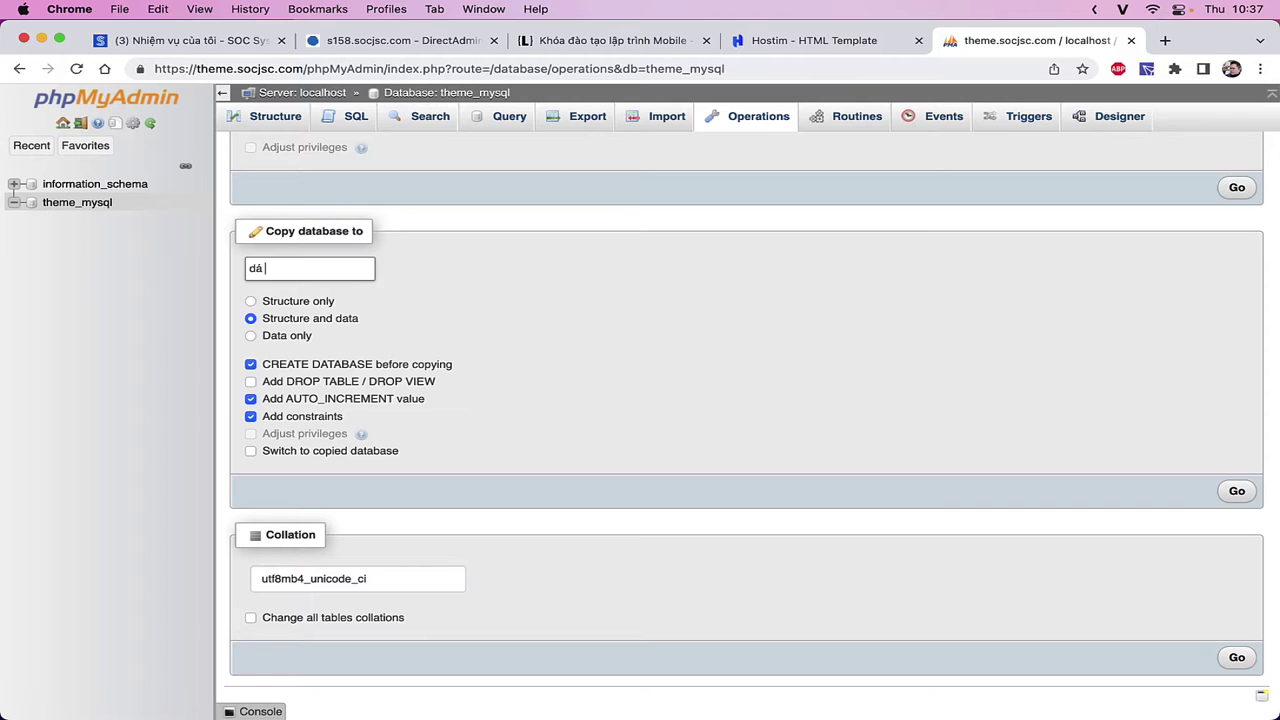
pyautogui.write('ầ')
pyautogui.press('ctrl+super+space')
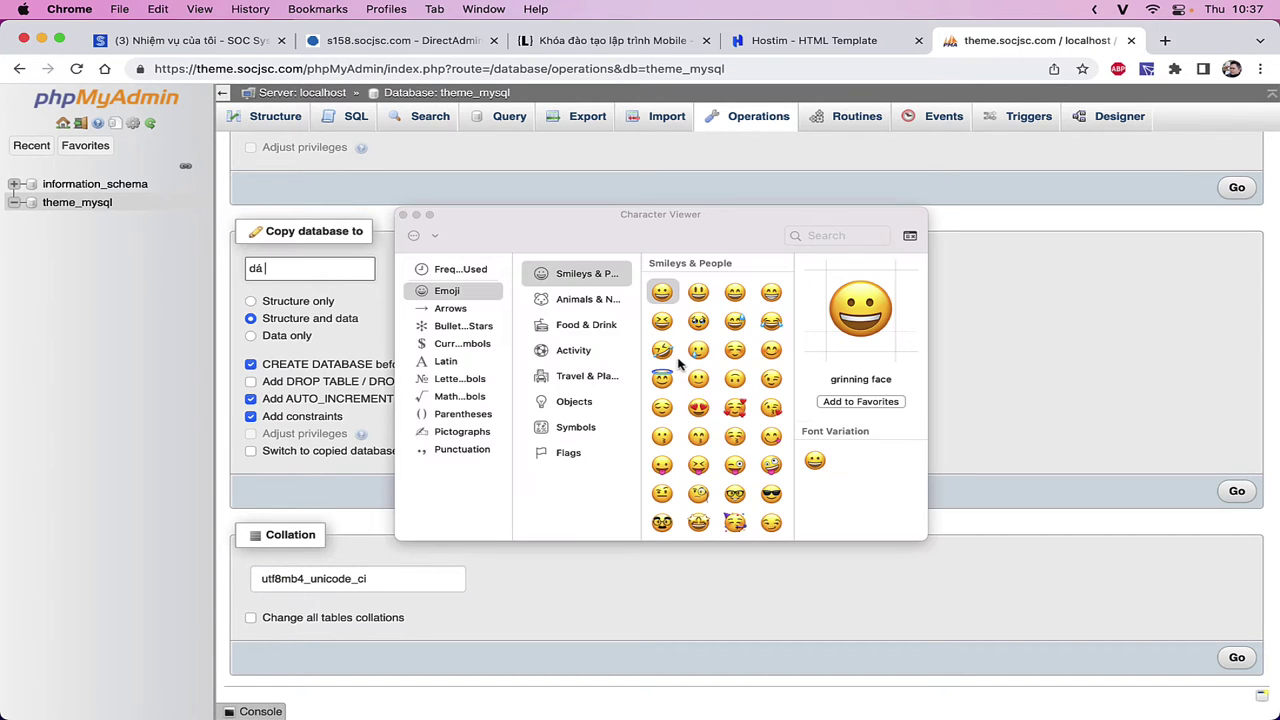
pyautogui.click(662, 349)
pyautogui.click(404, 215)
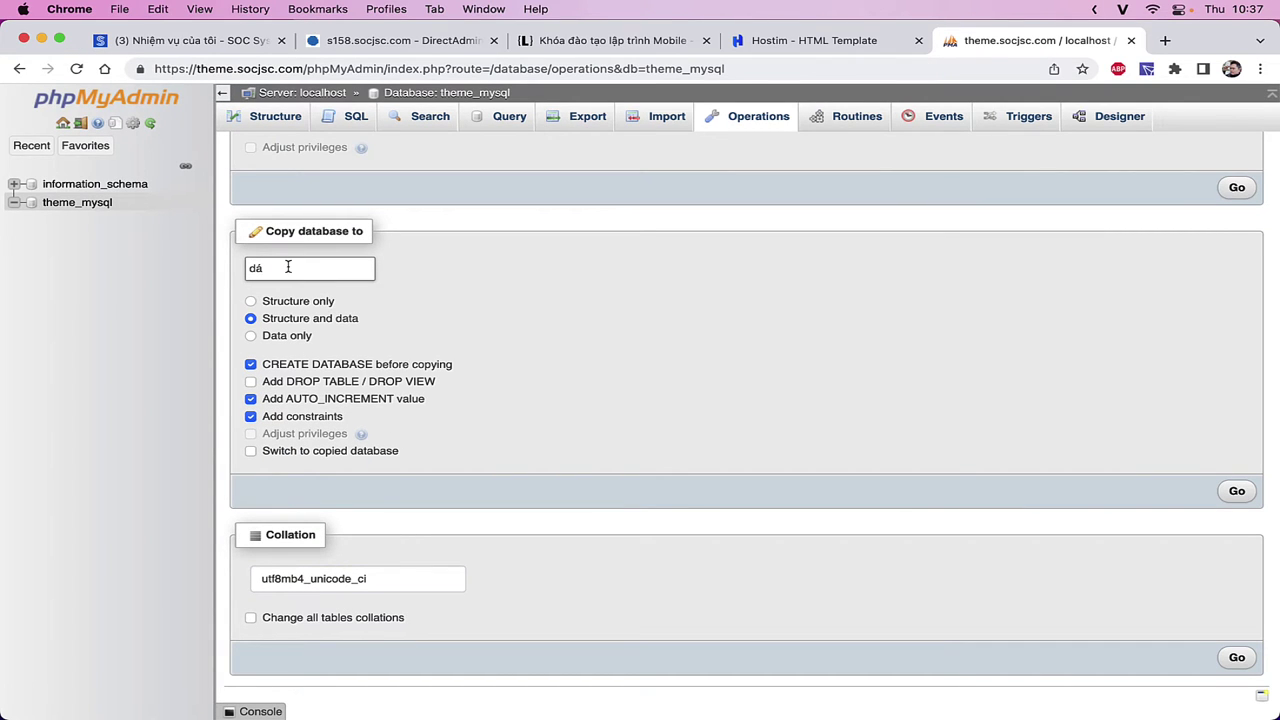
pyautogui.press('BackSpace')
pyautogui.click(409, 585)
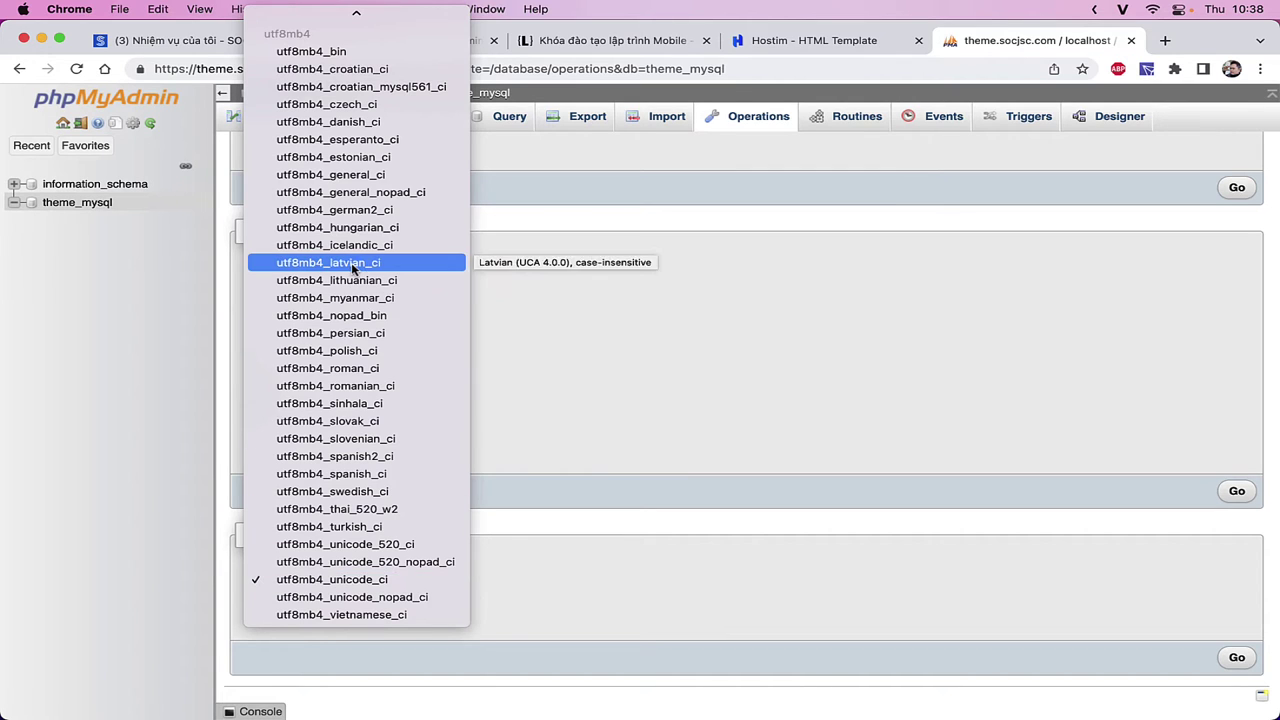
# - Browse the Collation dropdown several times, closing it each time with utf8mb4_unicode_ci kept
pyautogui.scroll(15, 351, 262)
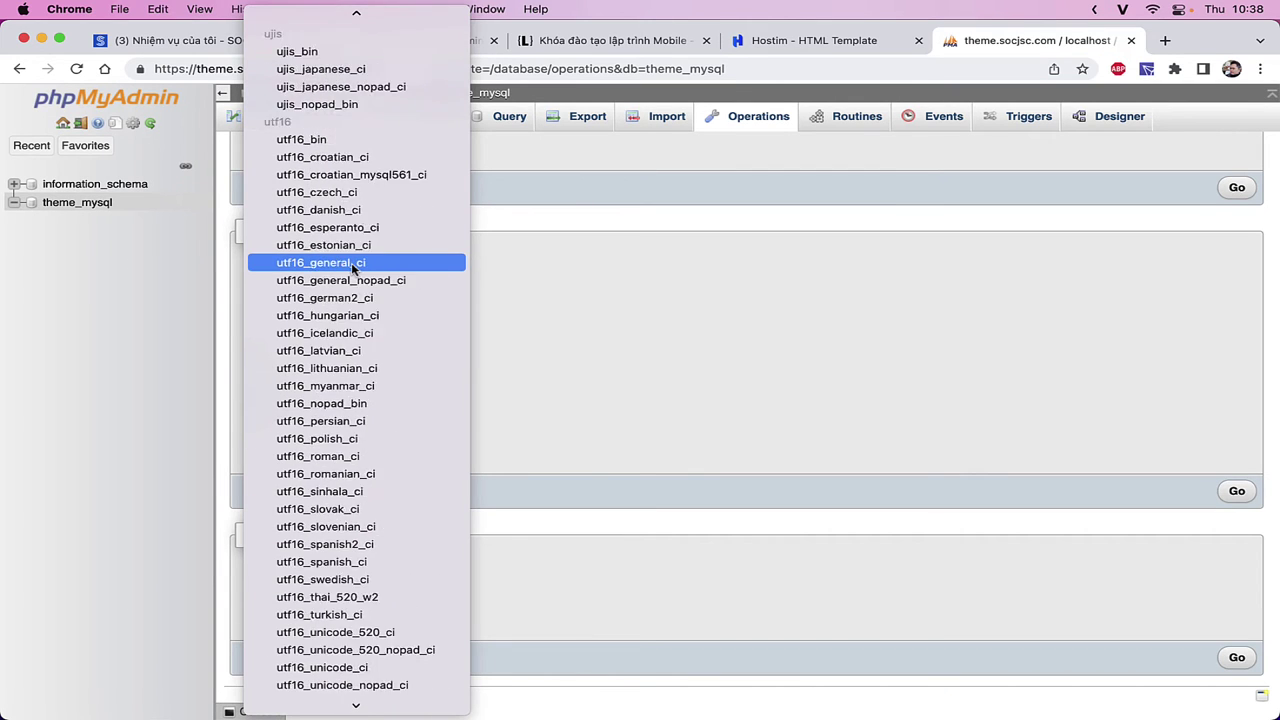
pyautogui.scroll(-15, 351, 262)
pyautogui.click(731, 323)
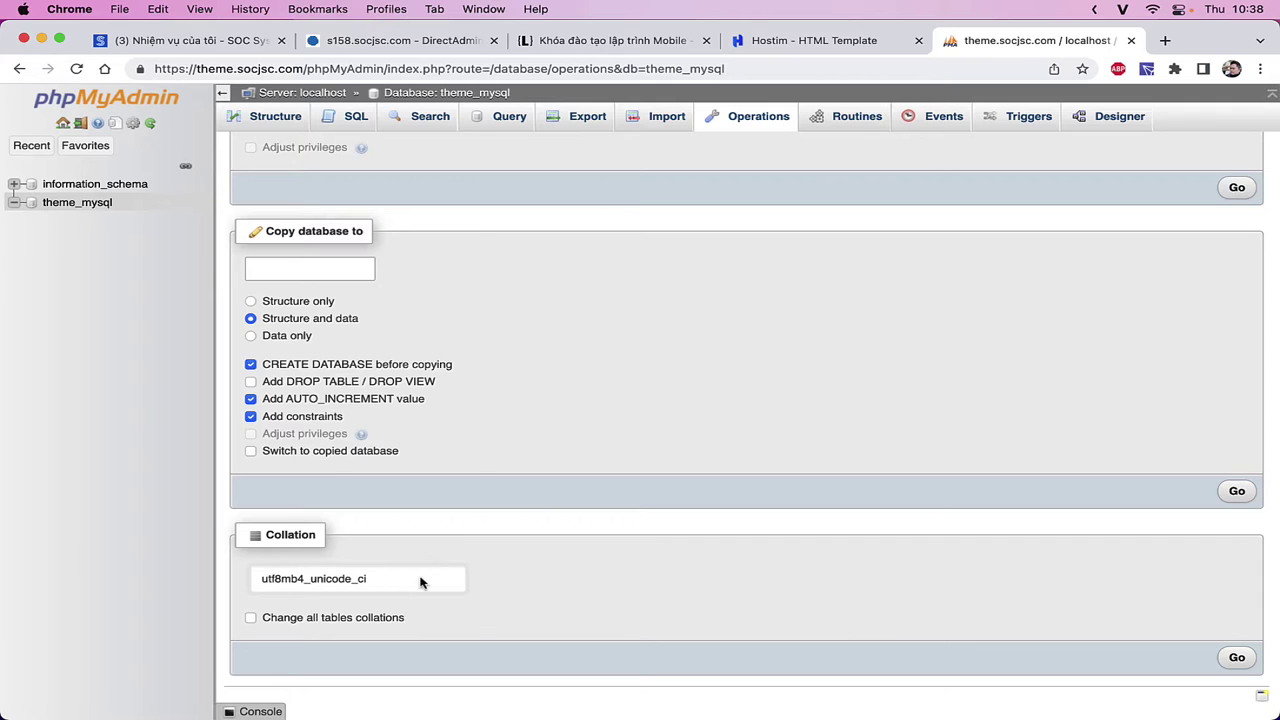
pyautogui.click(420, 579)
pyautogui.click(643, 394)
pyautogui.click(368, 585)
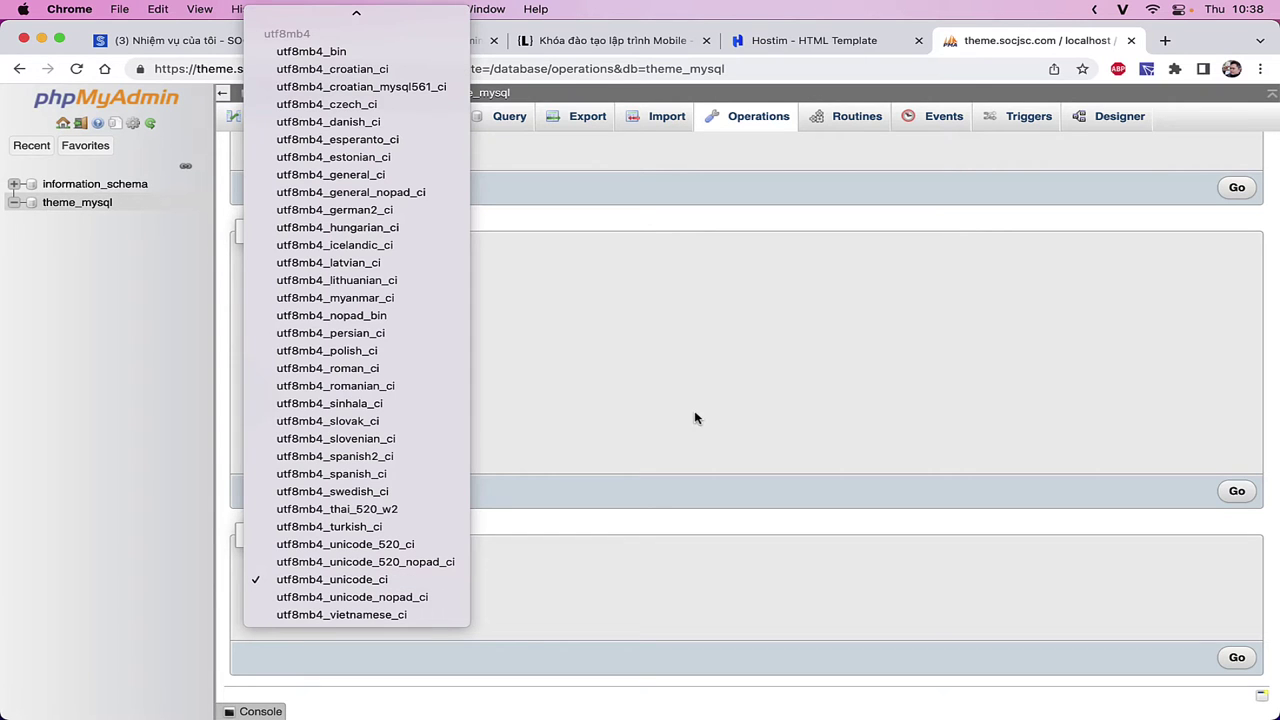
pyautogui.click(728, 370)
# - In a new tab, load fw.socjsc.com's phpMyAdmin and sign in
pyautogui.press('super+t')
pyautogui.write('fw')
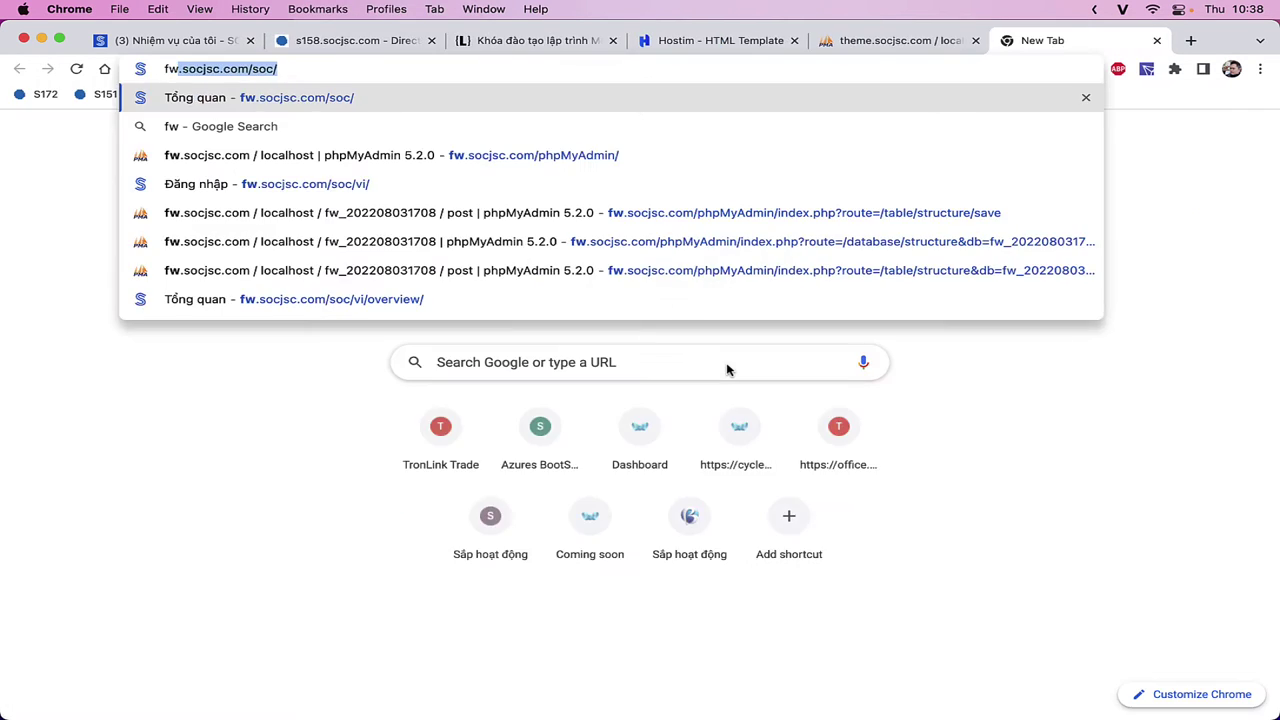
pyautogui.press('Right')
pyautogui.press('BackSpace')
pyautogui.press('BackSpace')
pyautogui.press('BackSpace')
pyautogui.press('BackSpace')
pyautogui.write('php')
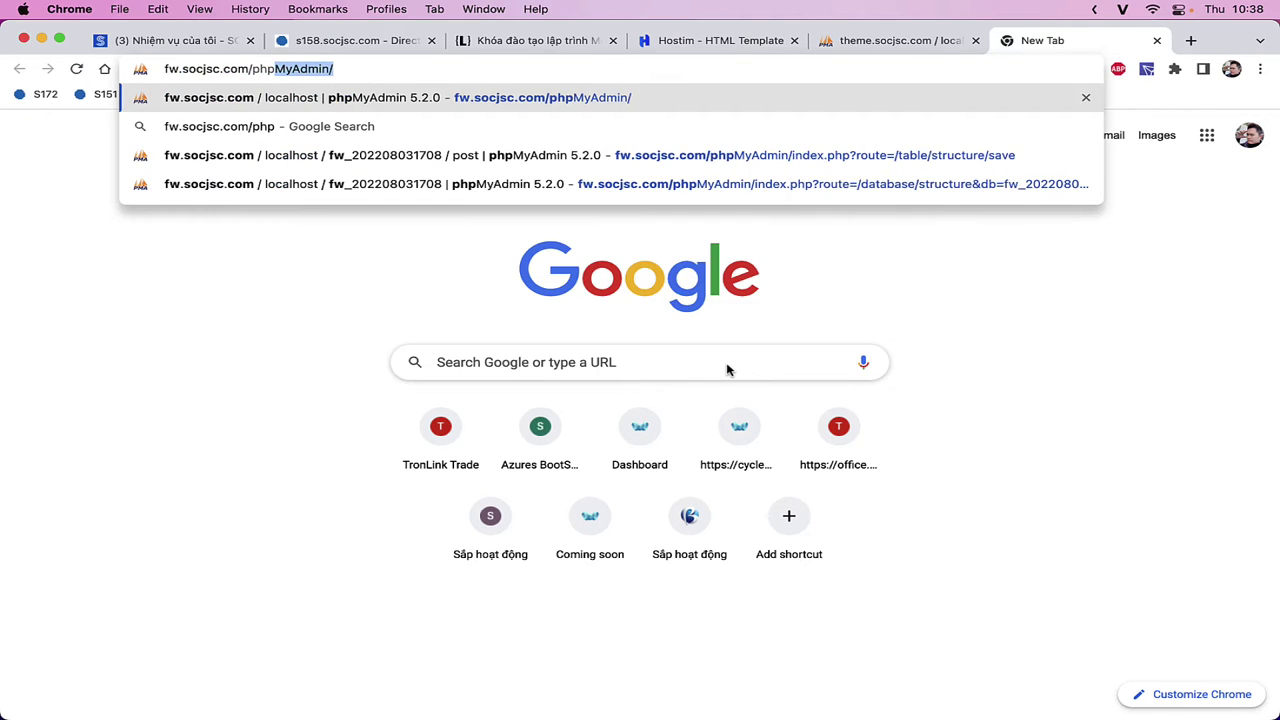
pyautogui.press('Return')
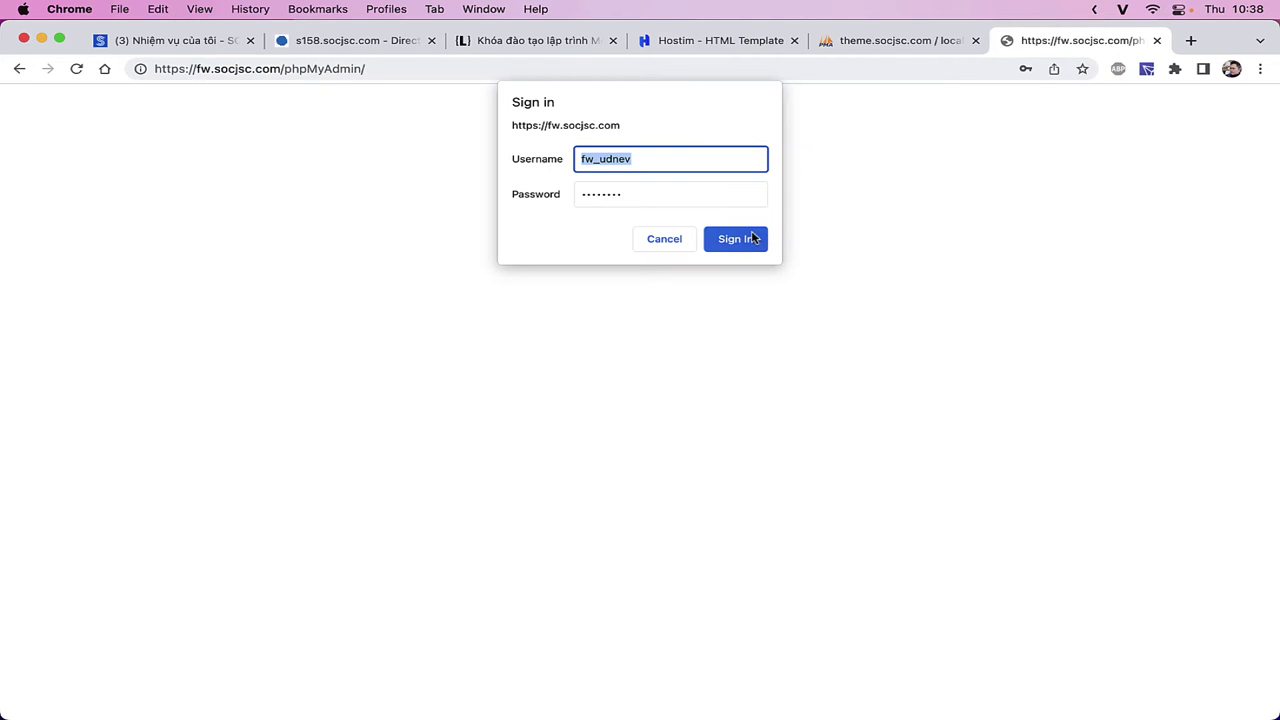
pyautogui.click(752, 240)
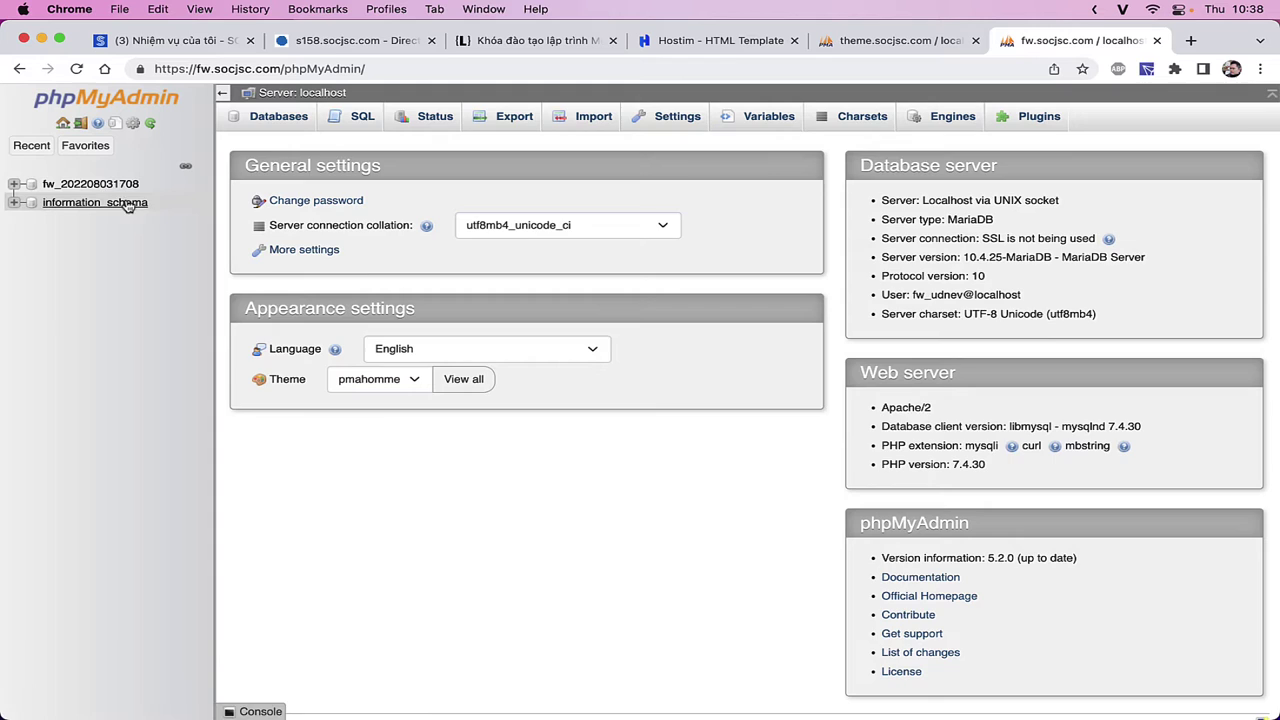
pyautogui.click(90, 184)
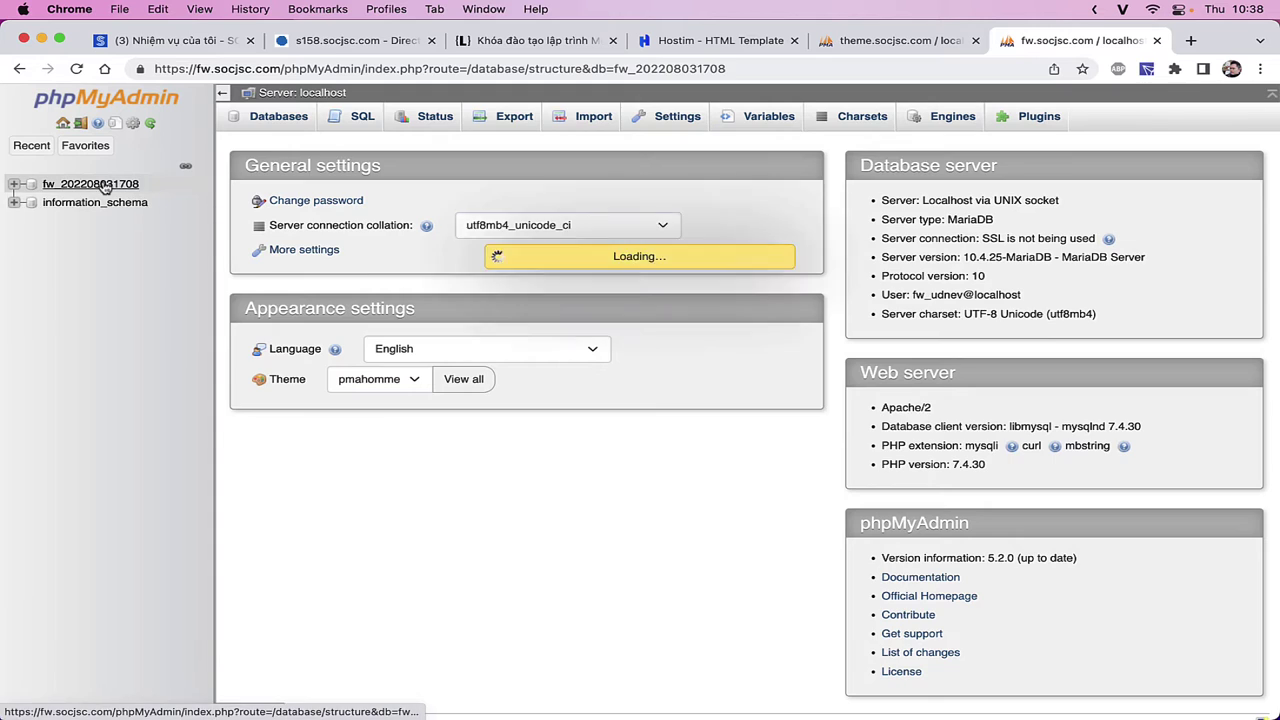
pyautogui.click(71, 239)
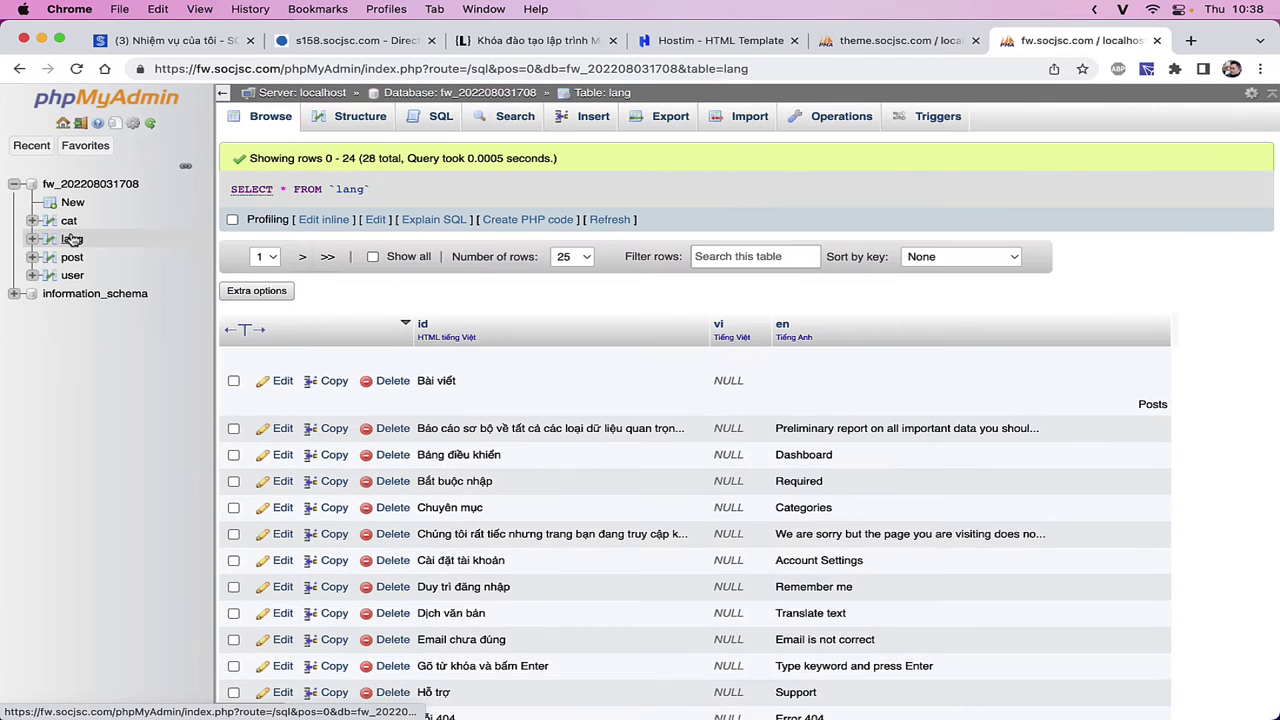
pyautogui.click(348, 127)
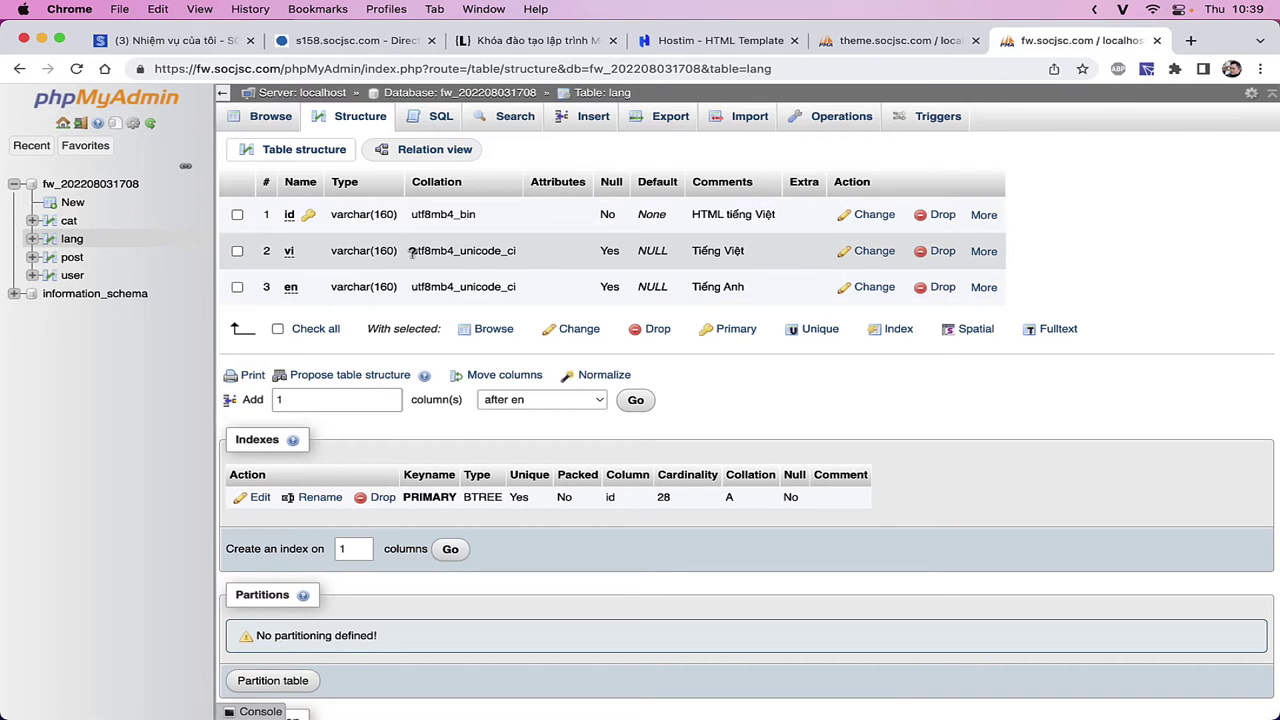
pyautogui.moveTo(411, 253); pyautogui.dragTo(522, 256)
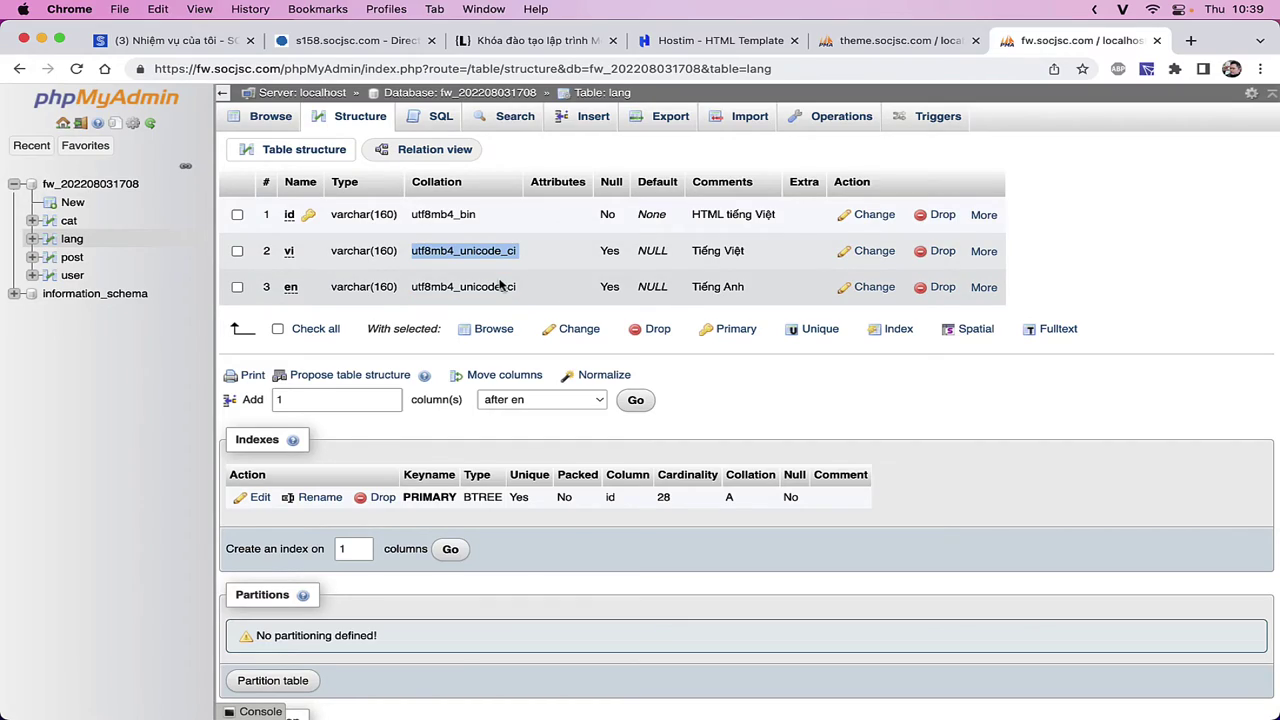
pyautogui.press('F4')
pyautogui.click(612, 598)
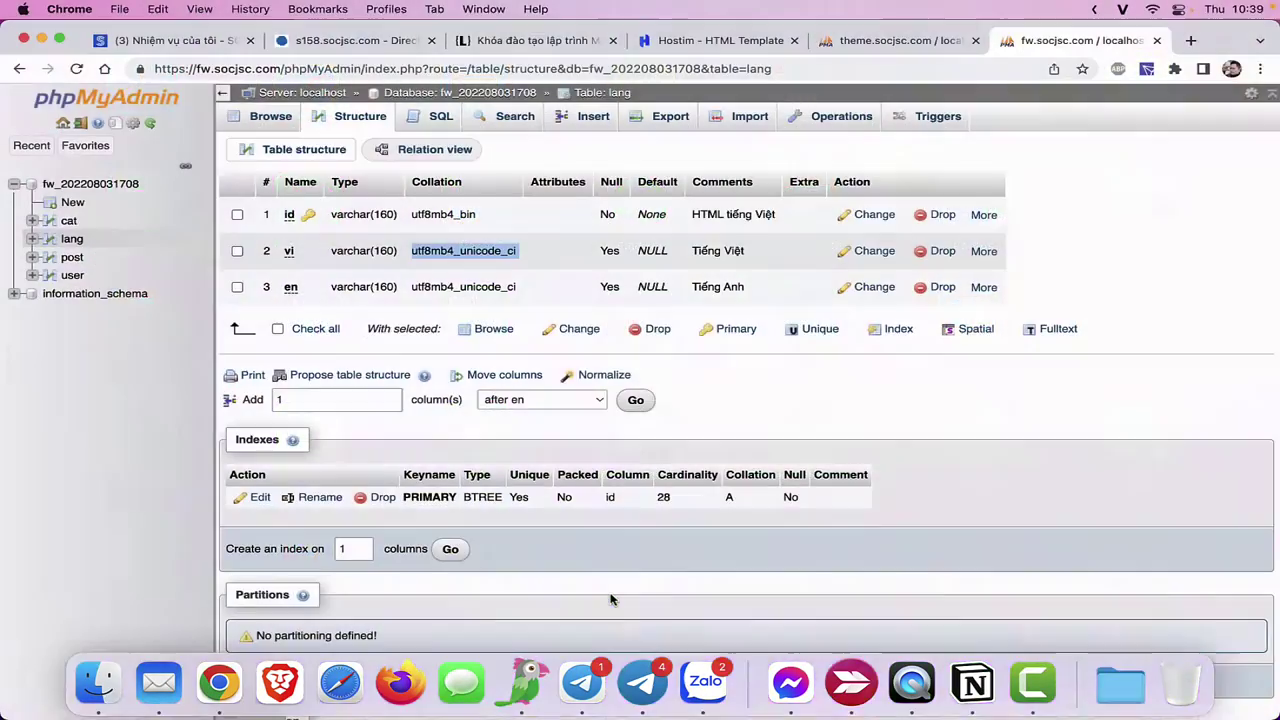
pyautogui.click(637, 631)
pyautogui.press('super+t')
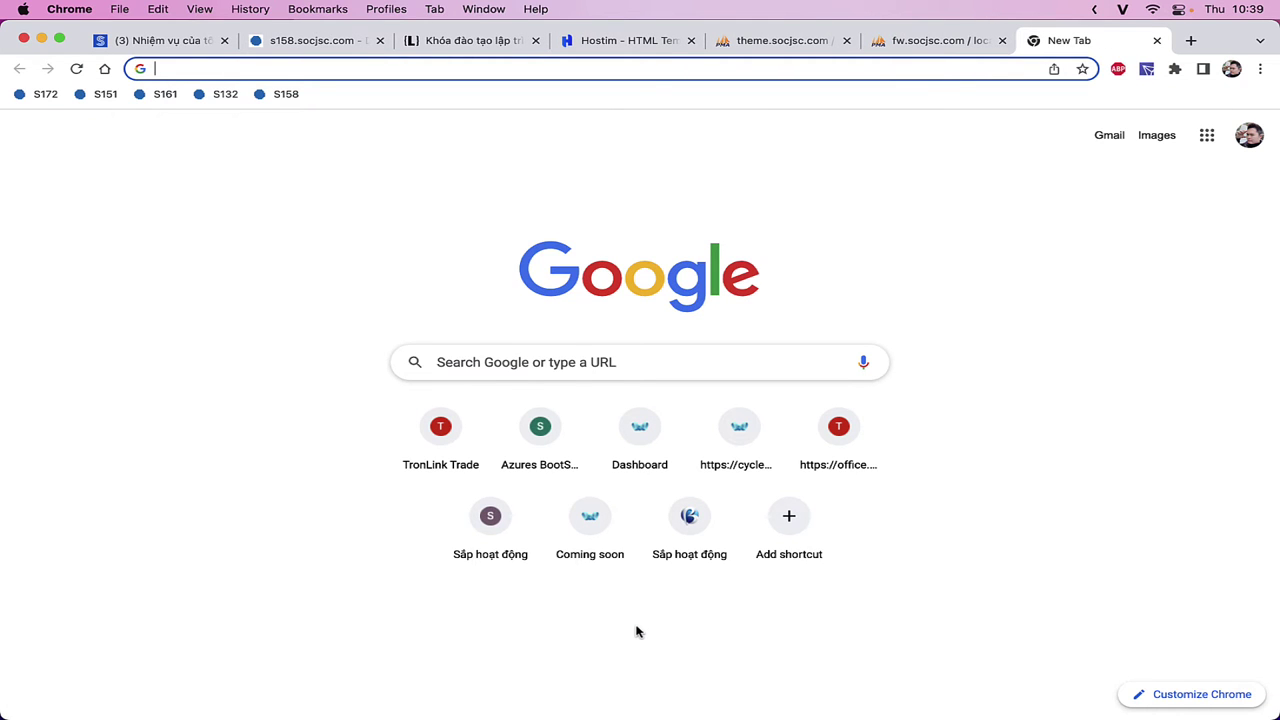
# - Jot 'Abc => abc ABC AbC' in a scratch tab's address bar, then close that tab
pyautogui.write('Abc')
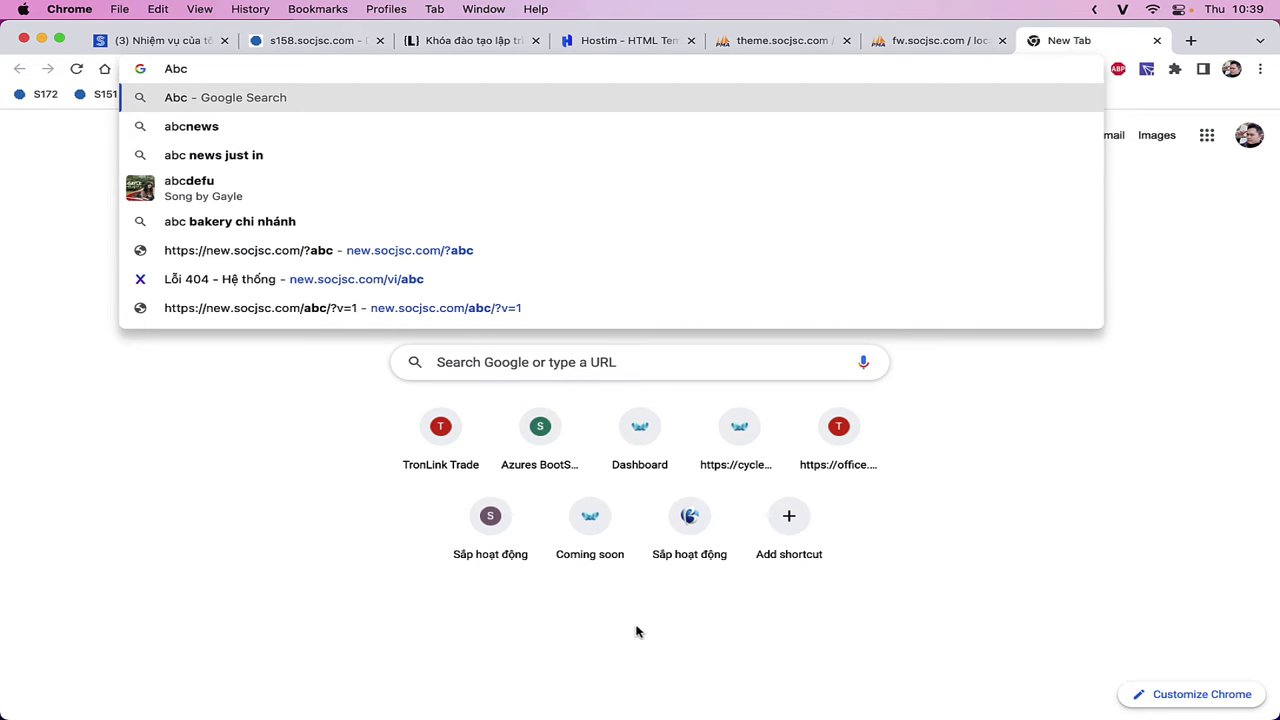
pyautogui.write('=> abc')
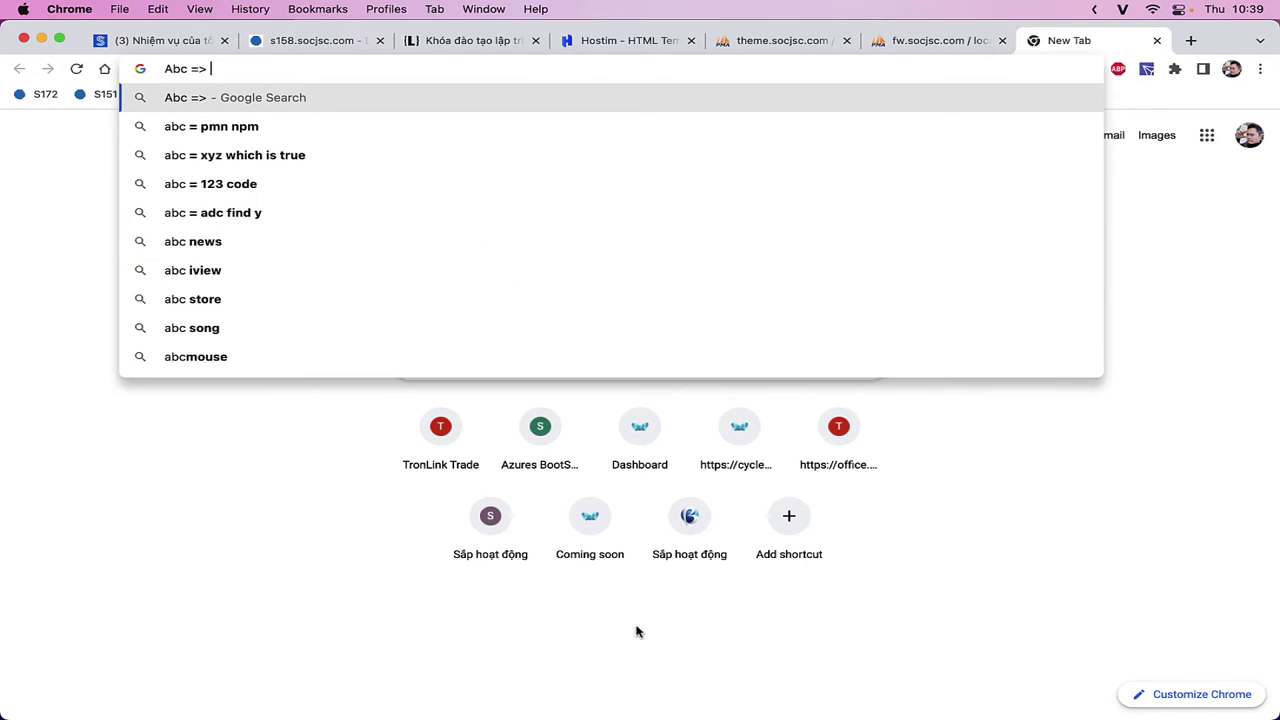
pyautogui.write(' ABC A')
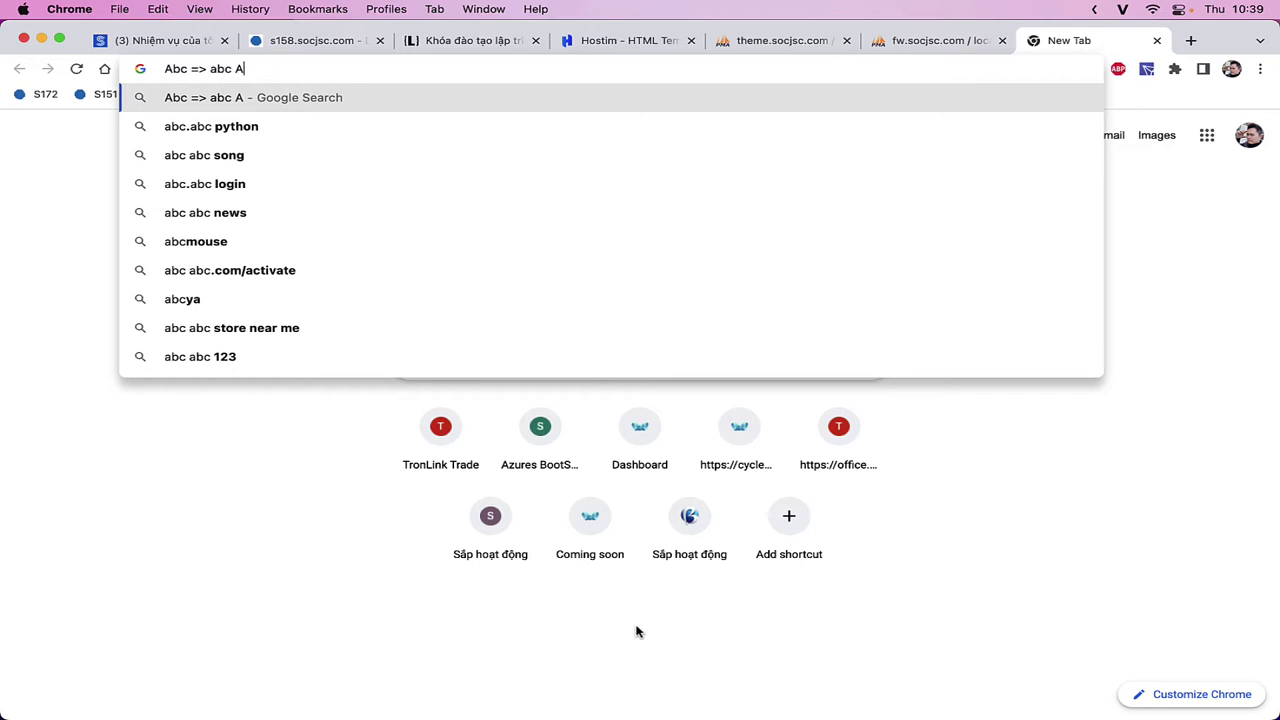
pyautogui.write('BC Ab')
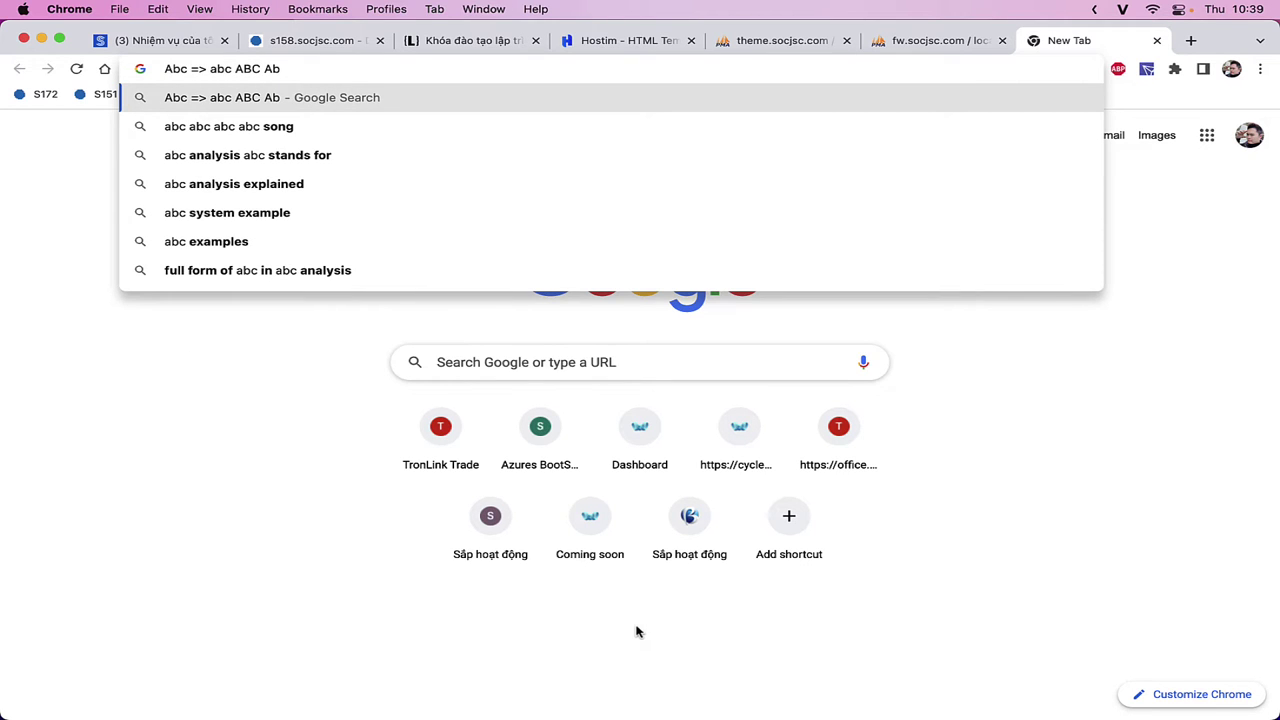
pyautogui.write('C')
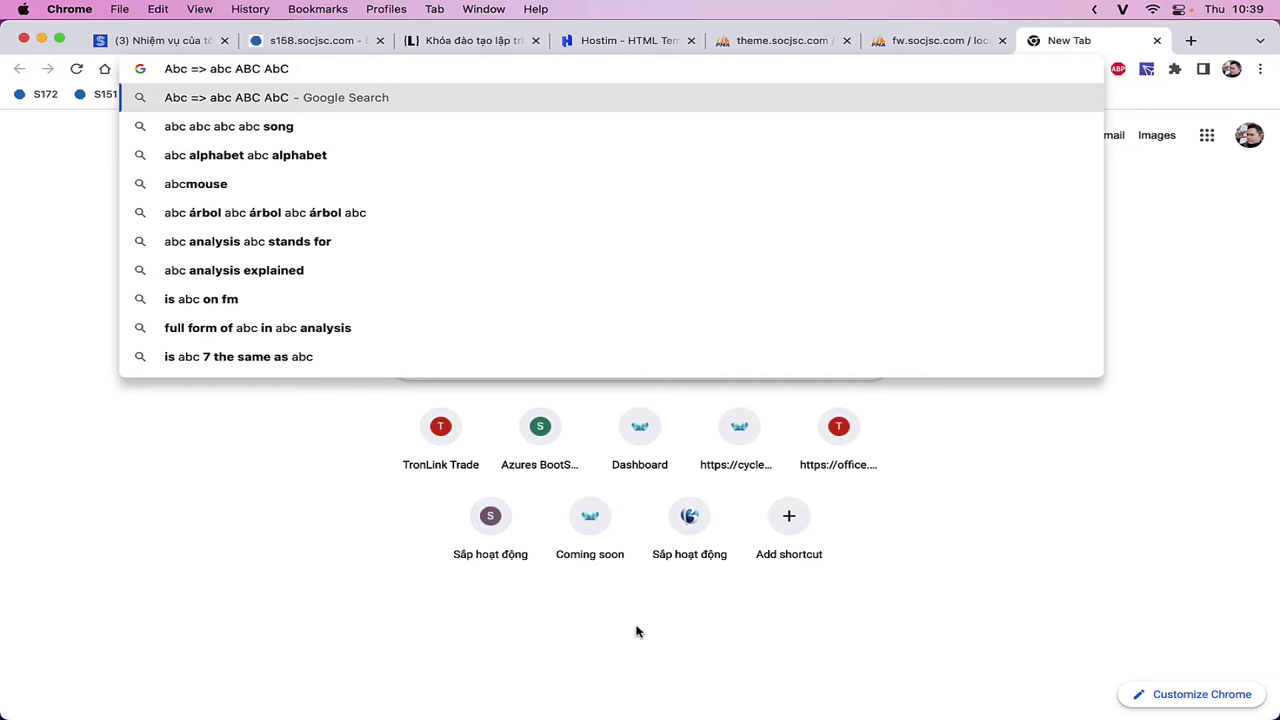
pyautogui.press('super+w')
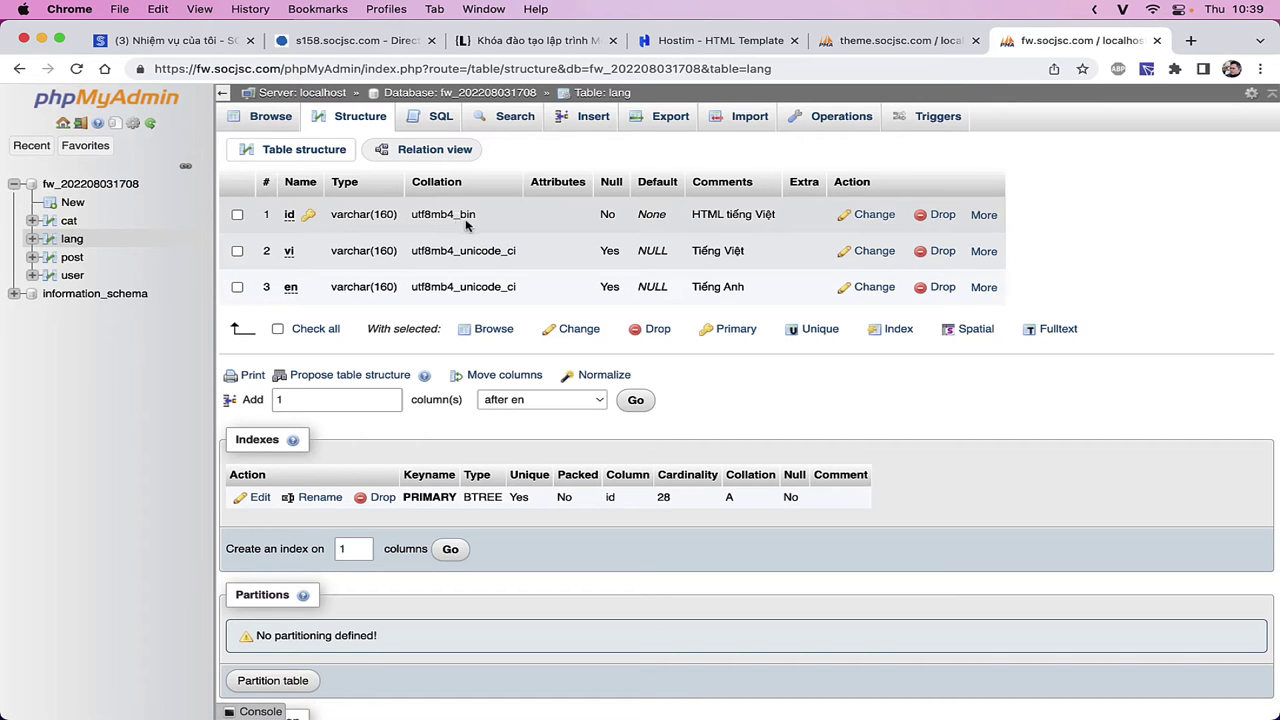
# - Go back to the theme_mysql database's Structure page and highlight its notice that no tables exist
pyautogui.moveTo(542, 260); pyautogui.dragTo(414, 254)
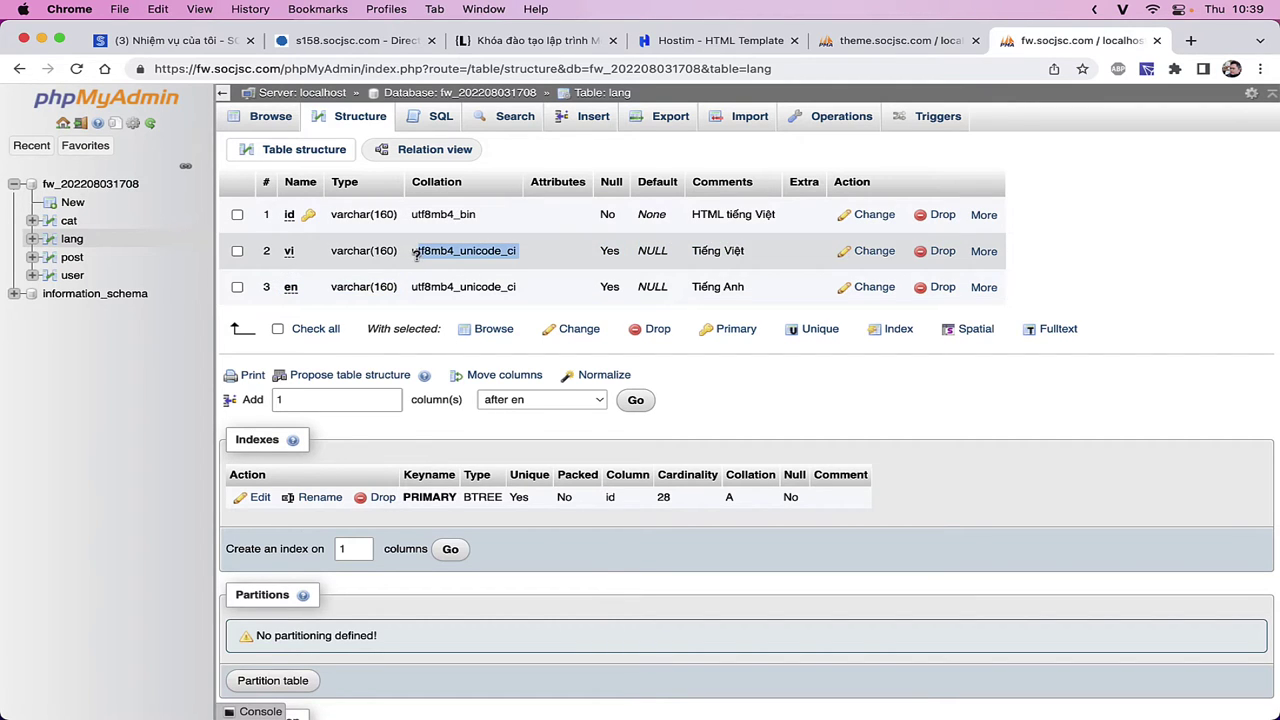
pyautogui.click(900, 40)
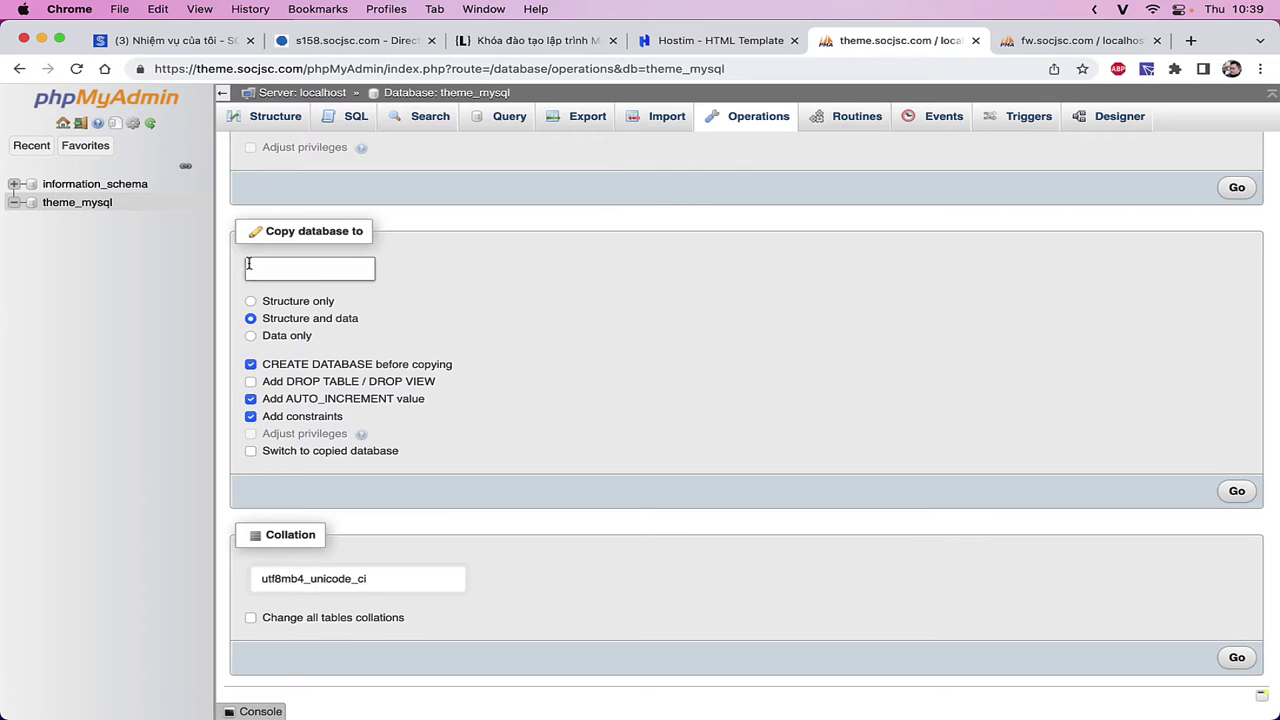
pyautogui.click(102, 210)
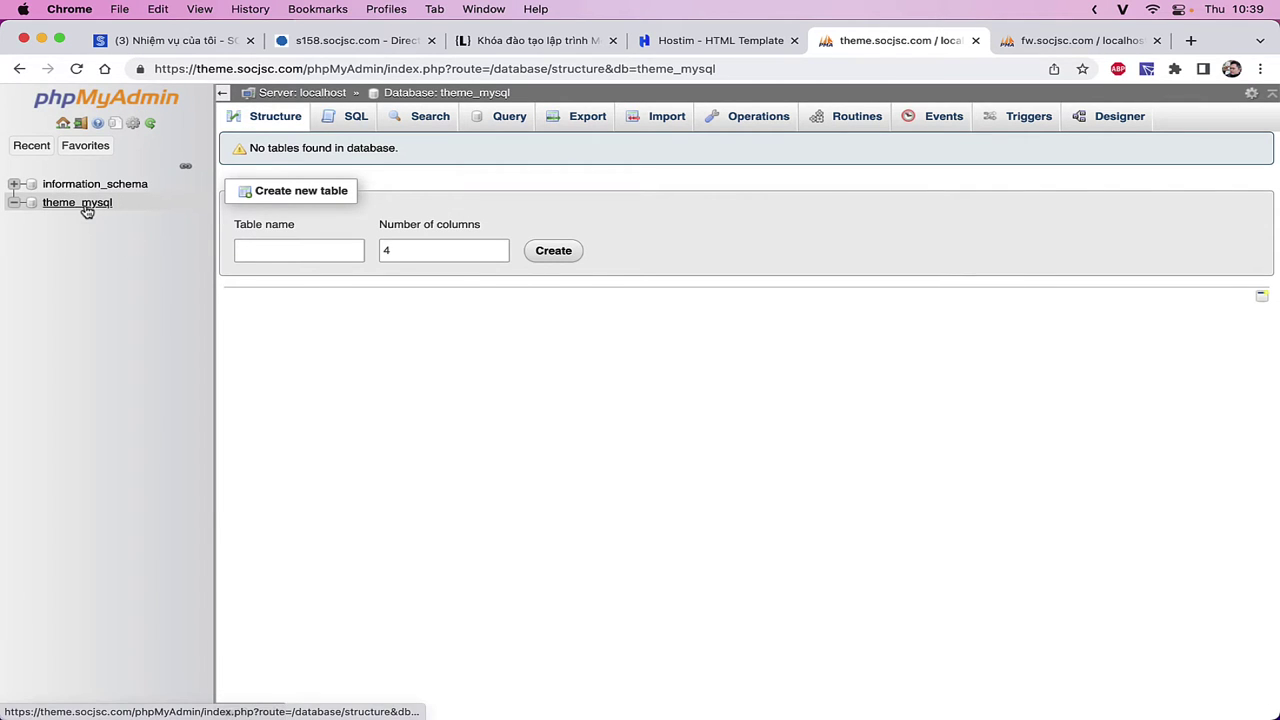
pyautogui.click(87, 207)
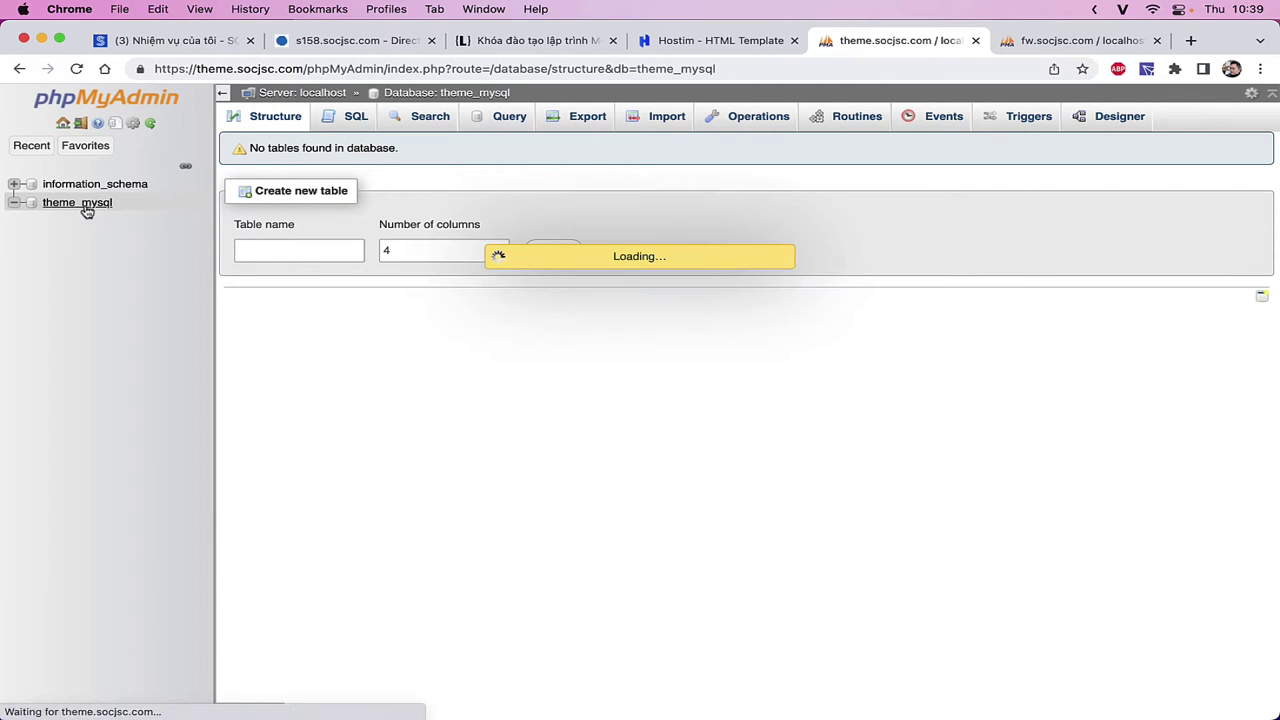
pyautogui.click(739, 122)
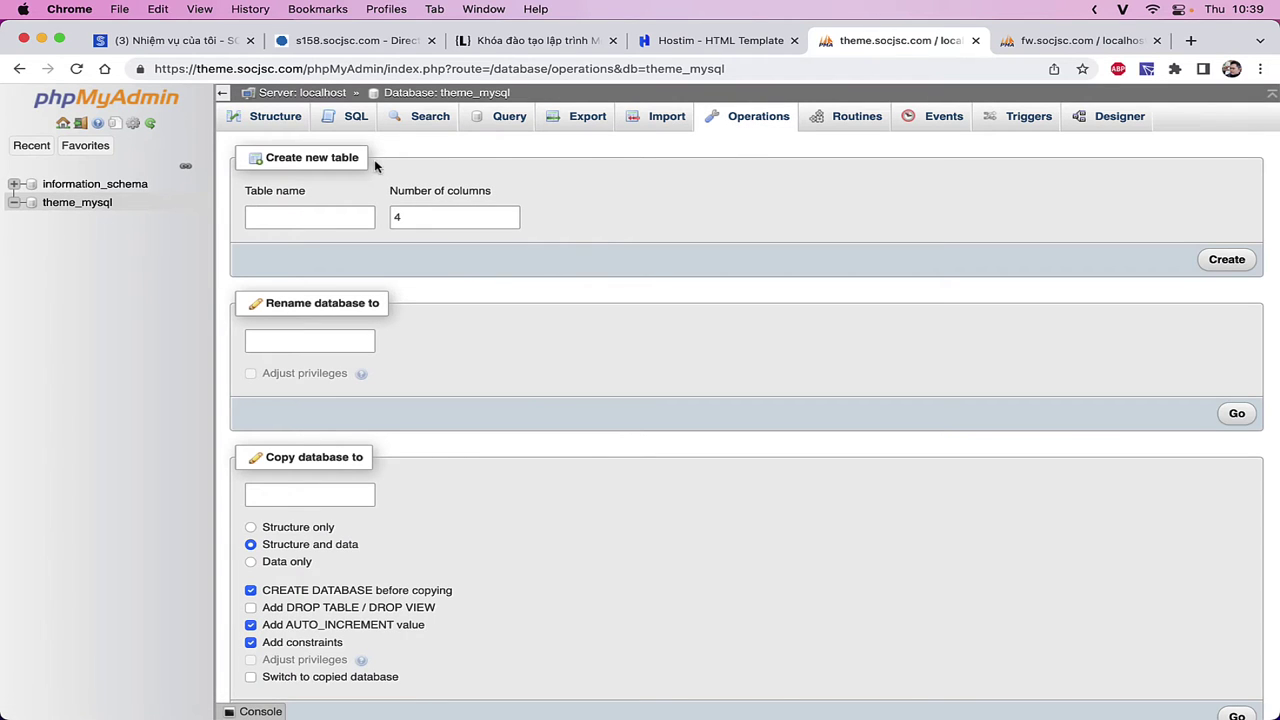
pyautogui.click(82, 207)
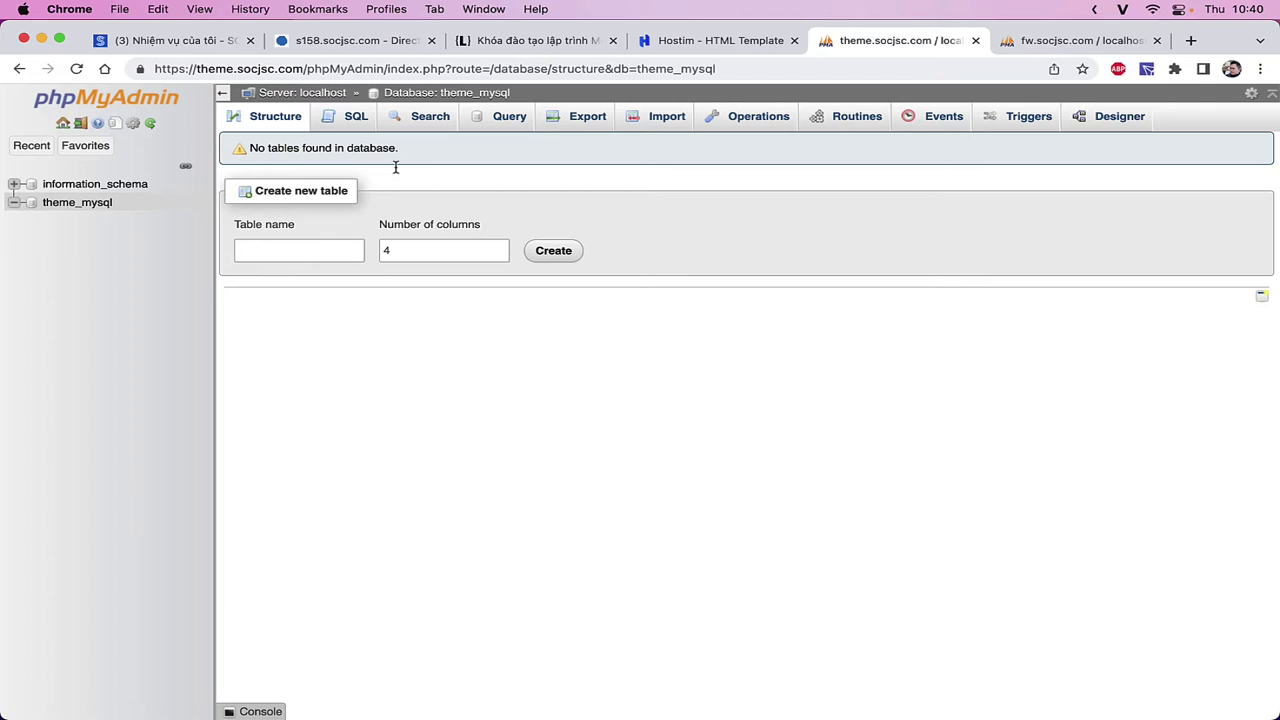
pyautogui.moveTo(405, 150); pyautogui.dragTo(249, 143)
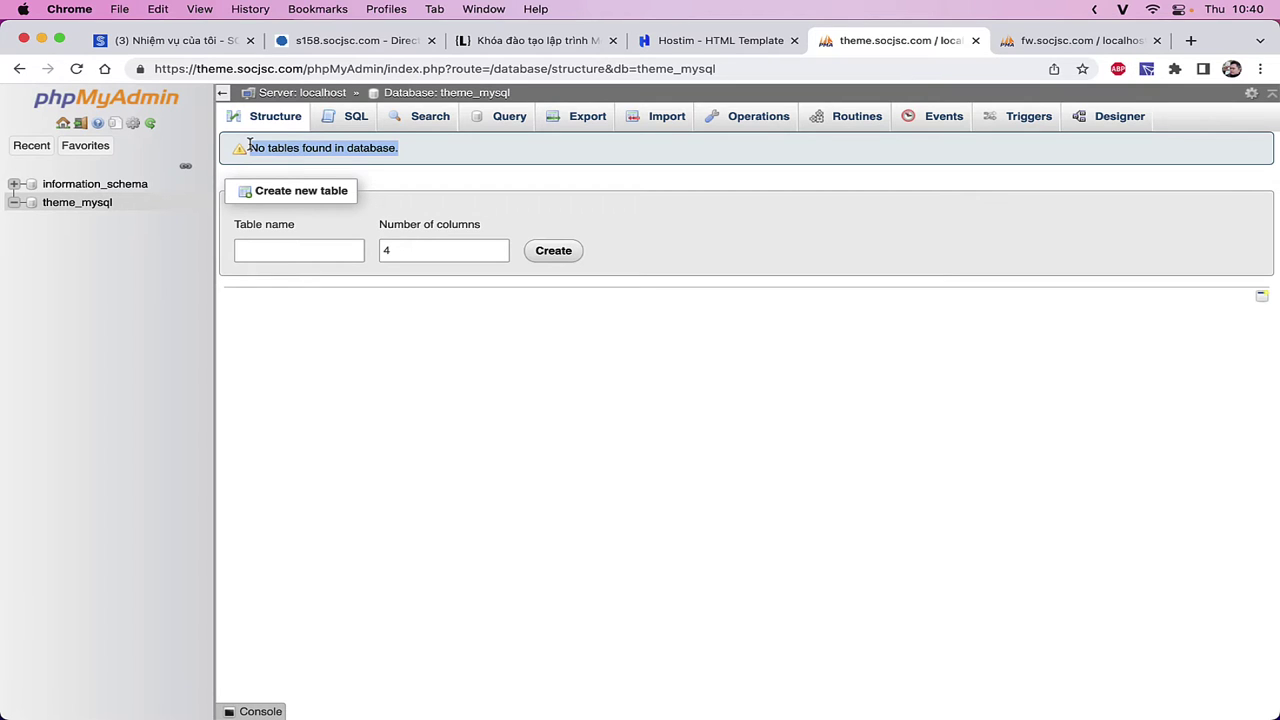
# - Create a new table named user with 4 columns in theme_mysql
pyautogui.click(411, 444)
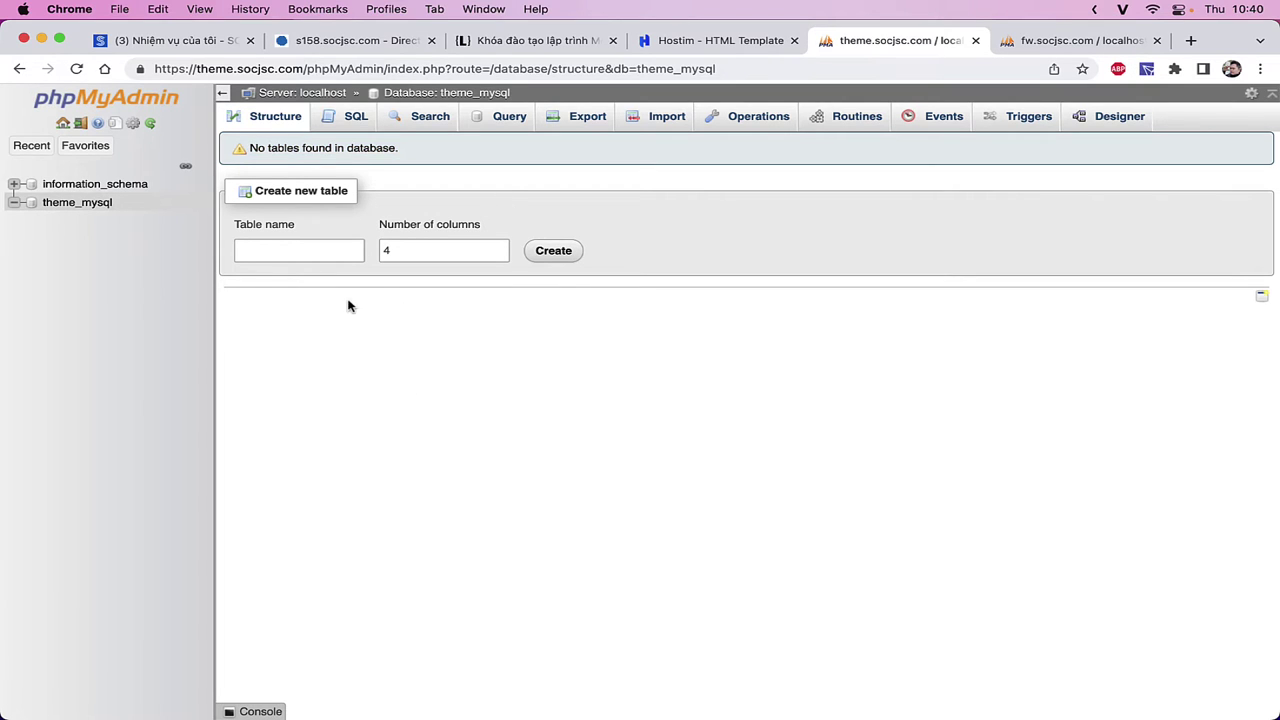
pyautogui.click(276, 246)
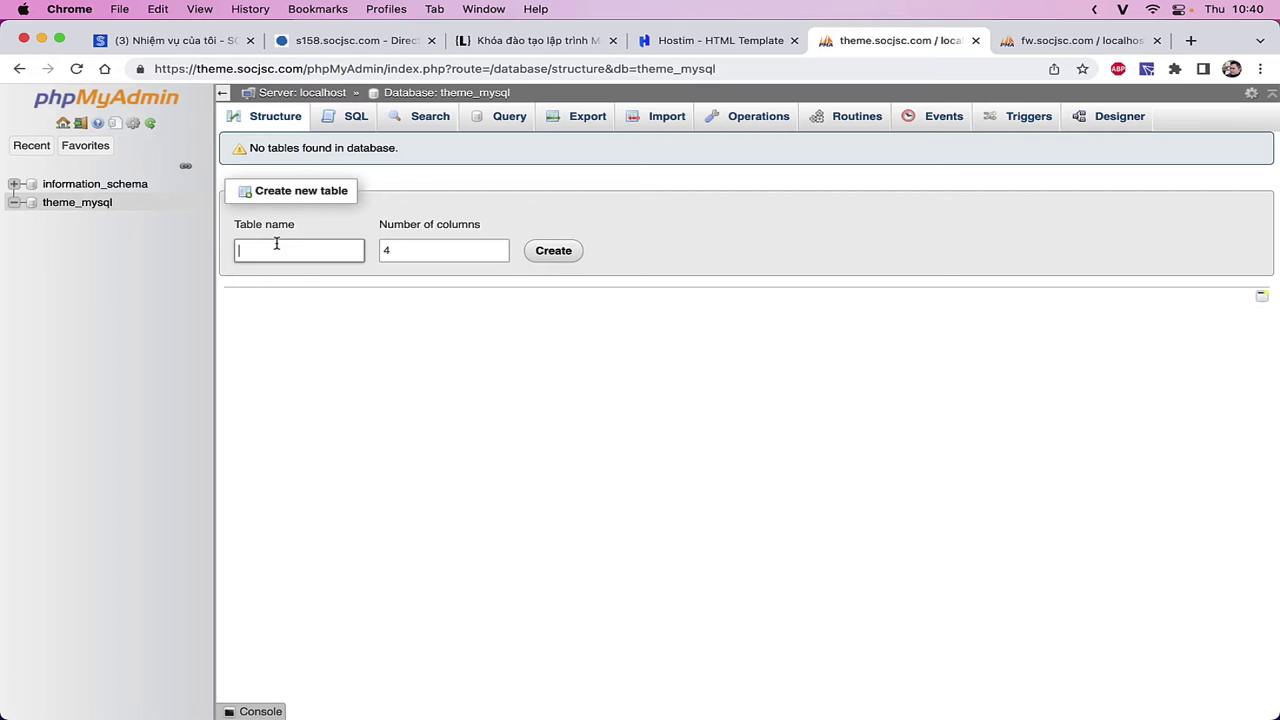
pyautogui.write('user')
pyautogui.doubleClick(286, 251)
pyautogui.click(428, 249)
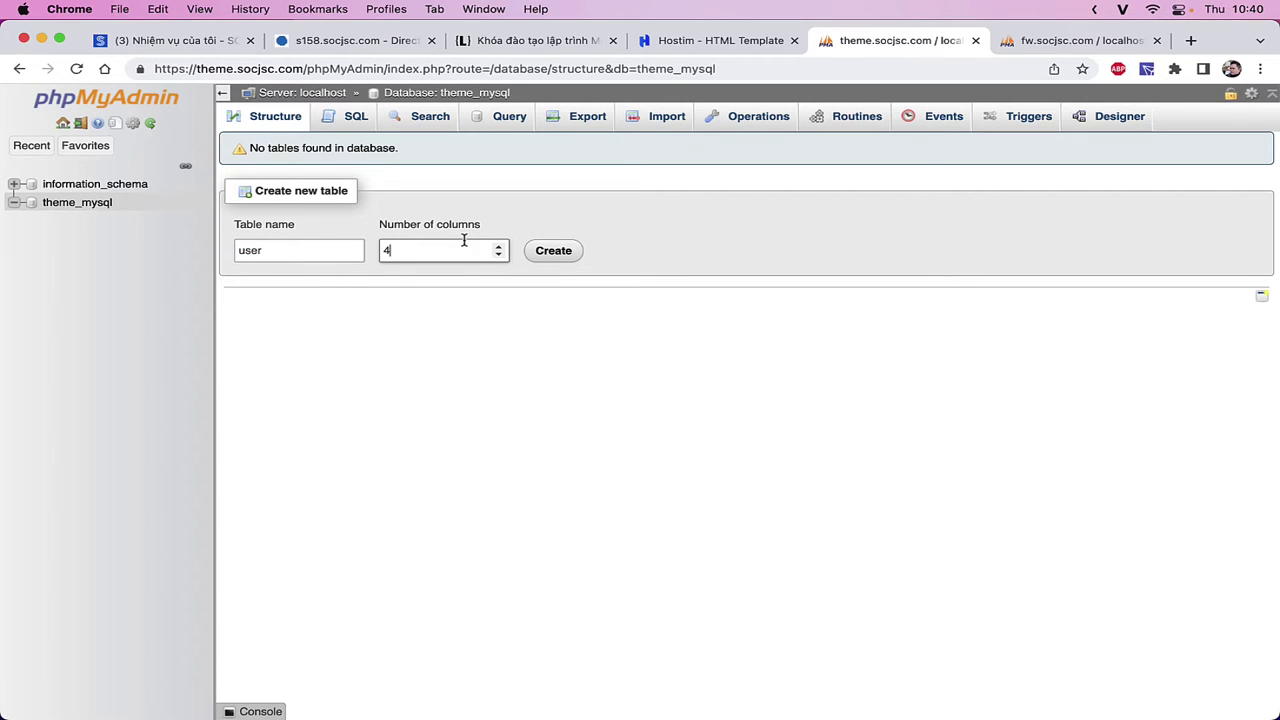
pyautogui.click(498, 247)
pyautogui.click(498, 255)
pyautogui.click(555, 251)
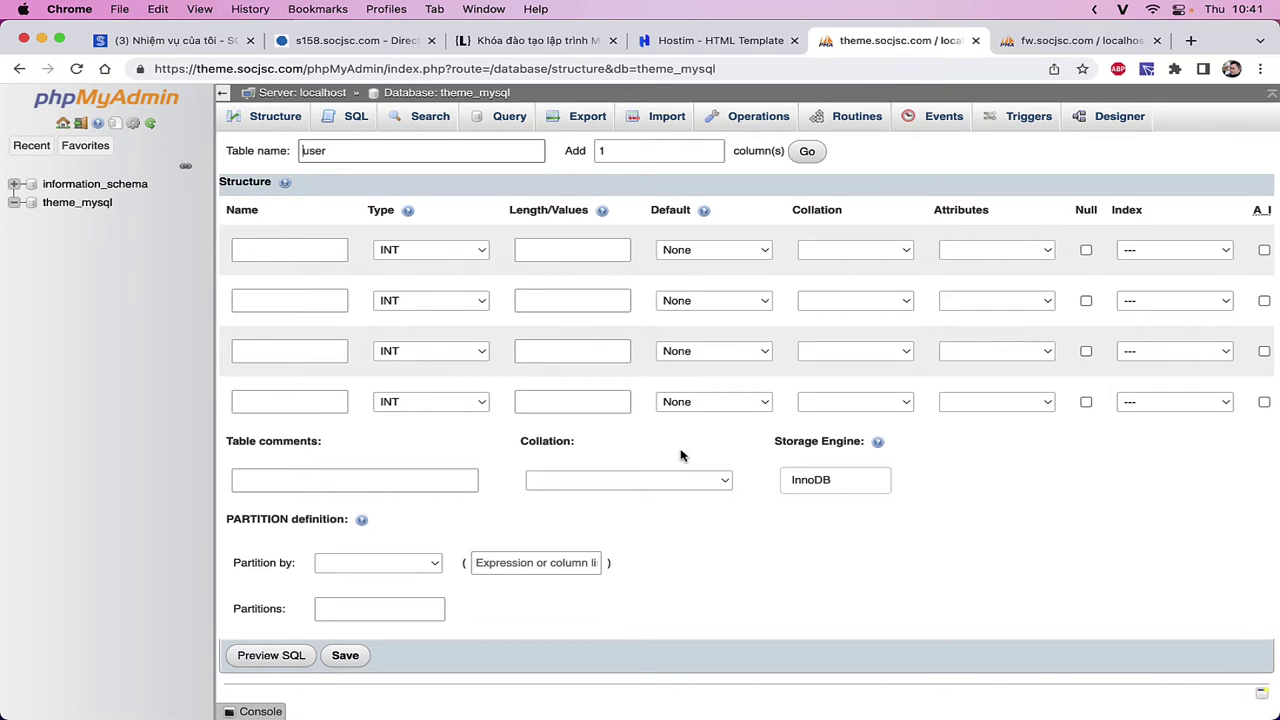
# - Name the first column id and keep its type as INT
pyautogui.click(290, 250)
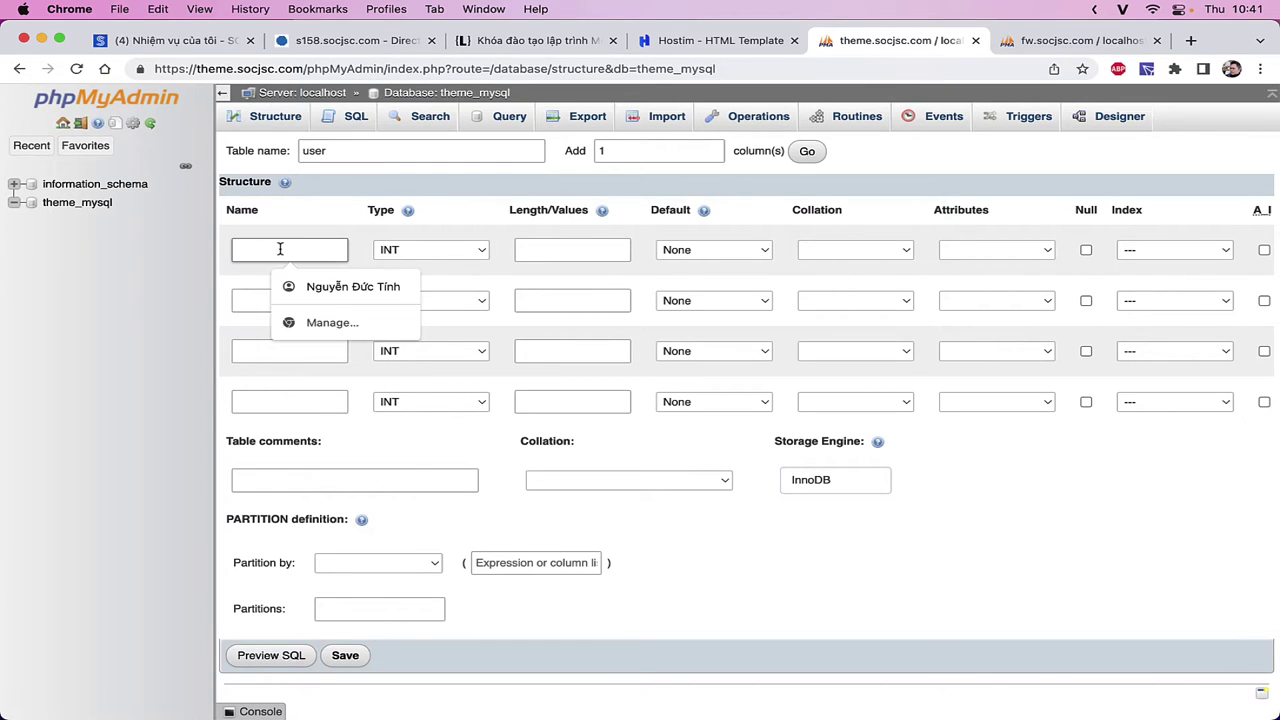
pyautogui.write('id')
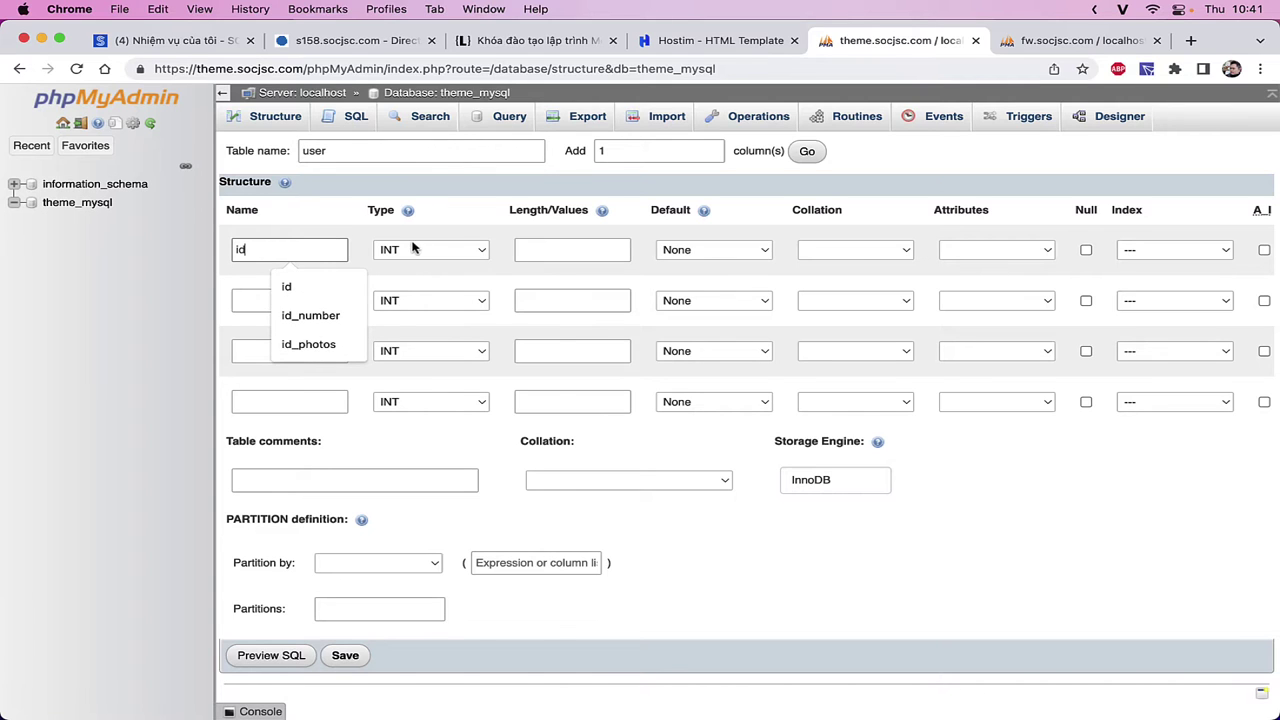
pyautogui.click(414, 249)
pyautogui.scroll(-5, 495, 460)
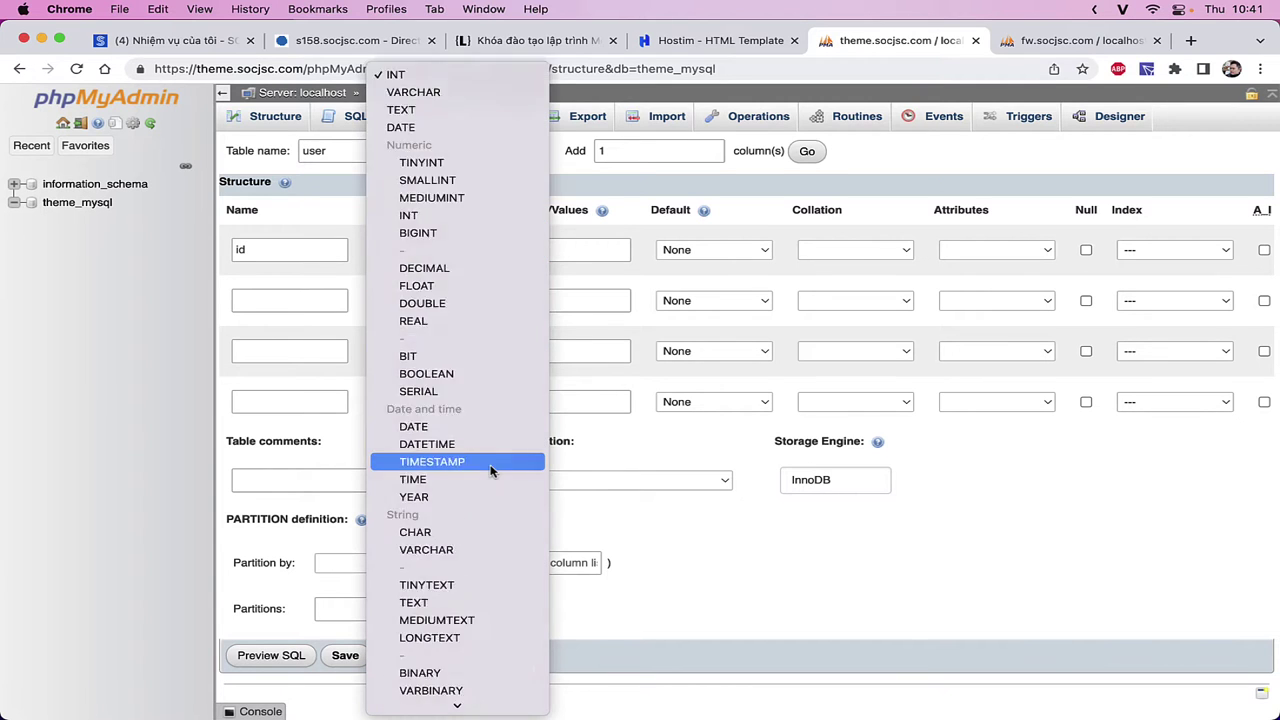
pyautogui.scroll(3, 491, 471)
pyautogui.scroll(-3, 490, 471)
pyautogui.scroll(3, 491, 506)
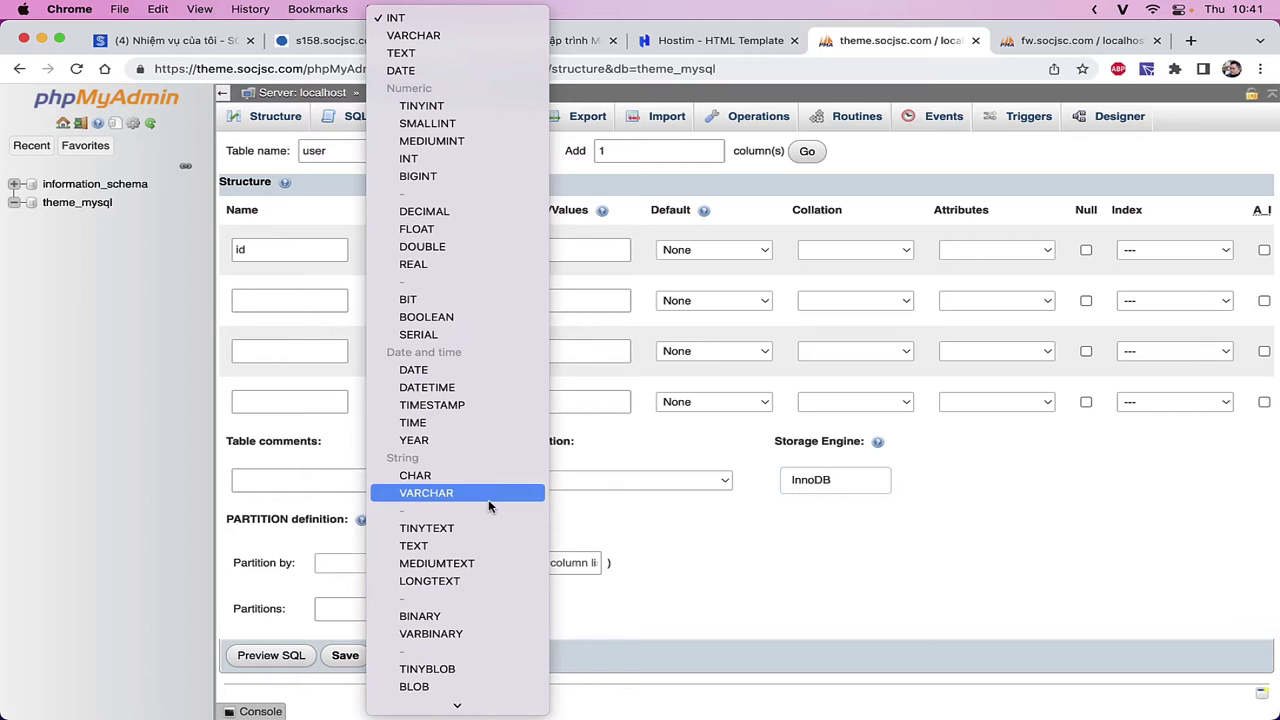
pyautogui.click(312, 259)
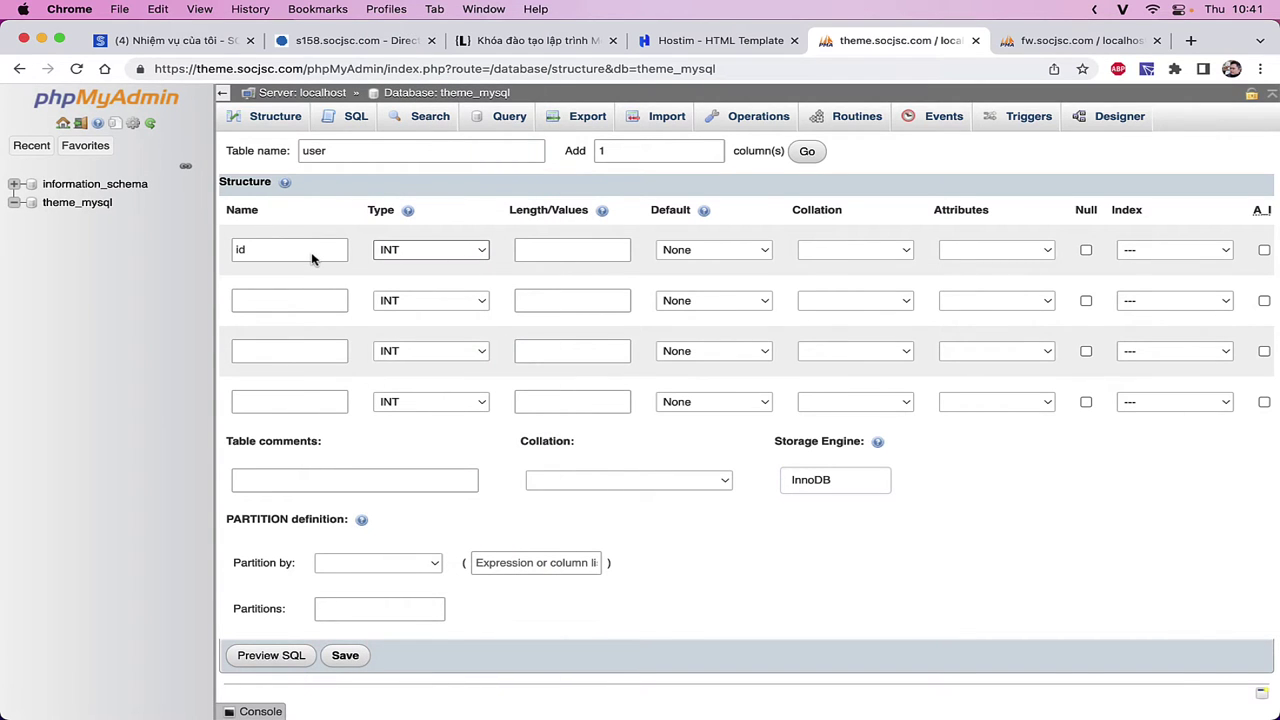
# - Select the id name text, then switch to the fw.socjsc.com tab showing the lang table
pyautogui.click(296, 254)
pyautogui.moveTo(268, 254); pyautogui.dragTo(225, 257)
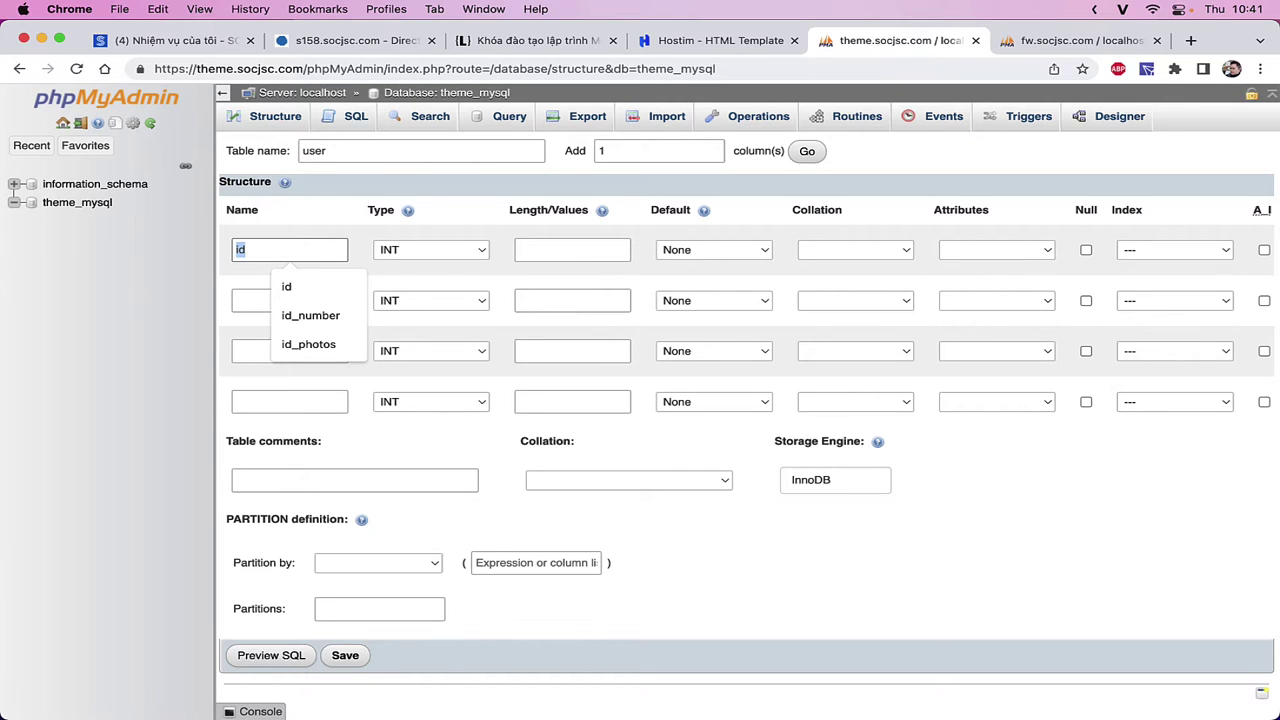
pyautogui.click(1062, 42)
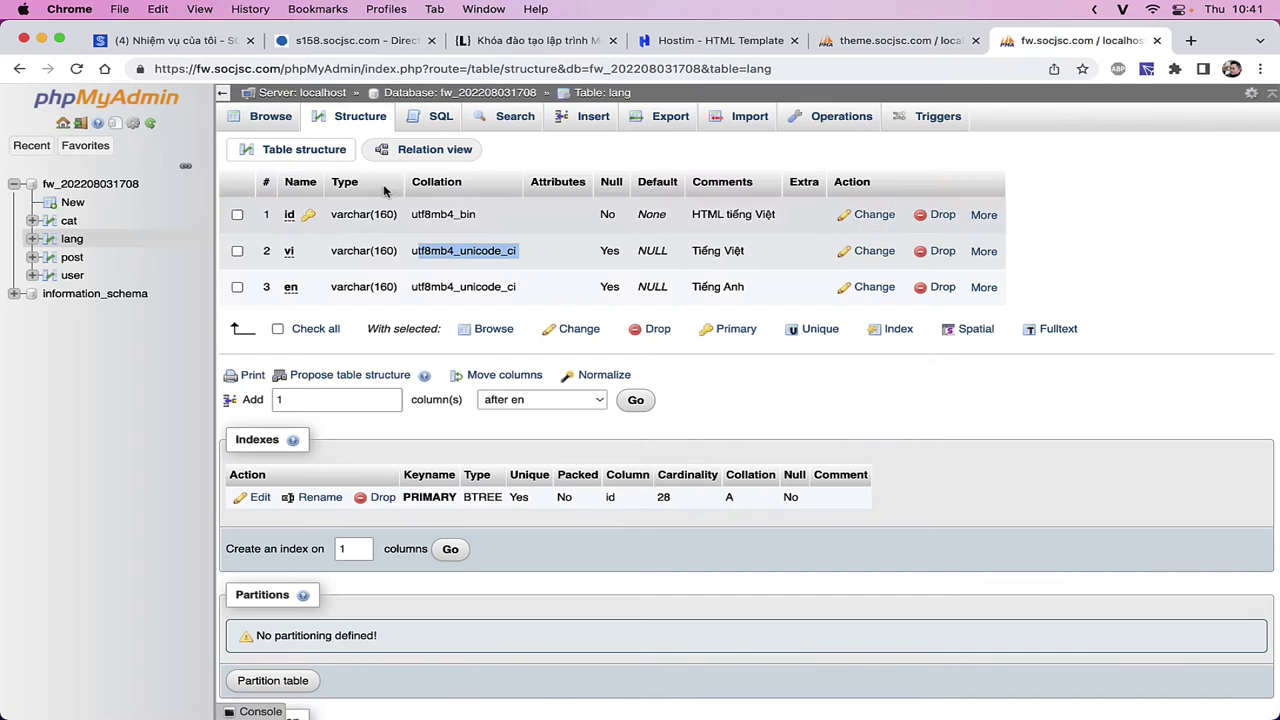
# - Browse the fw database's user table rows with the sidebar collapsed, then return to the new-table form
pyautogui.click(72, 276)
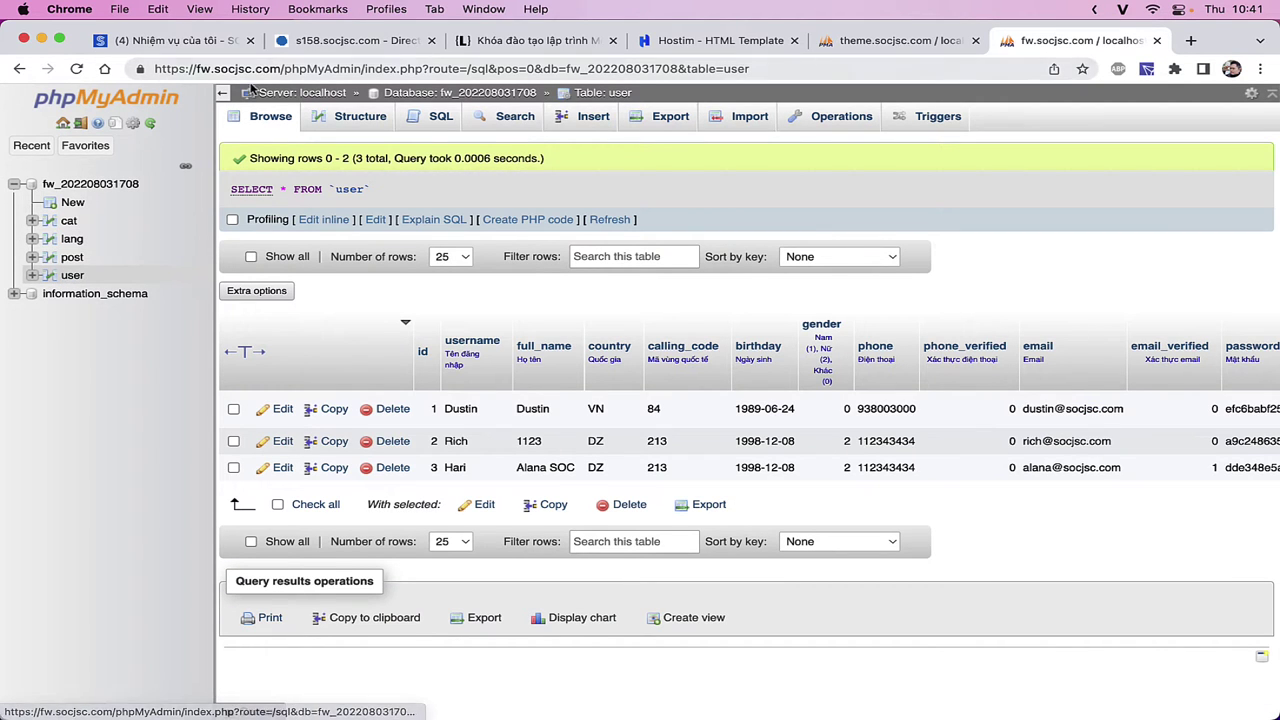
pyautogui.click(222, 94)
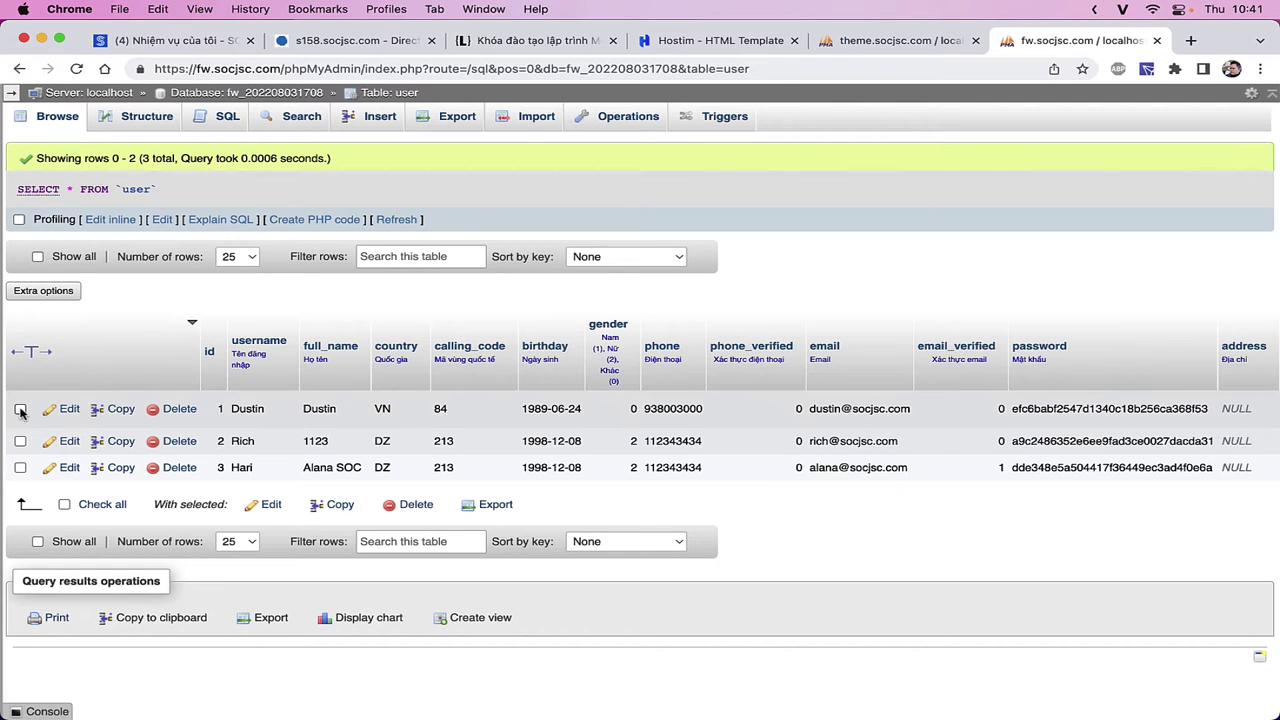
pyautogui.click(20, 441)
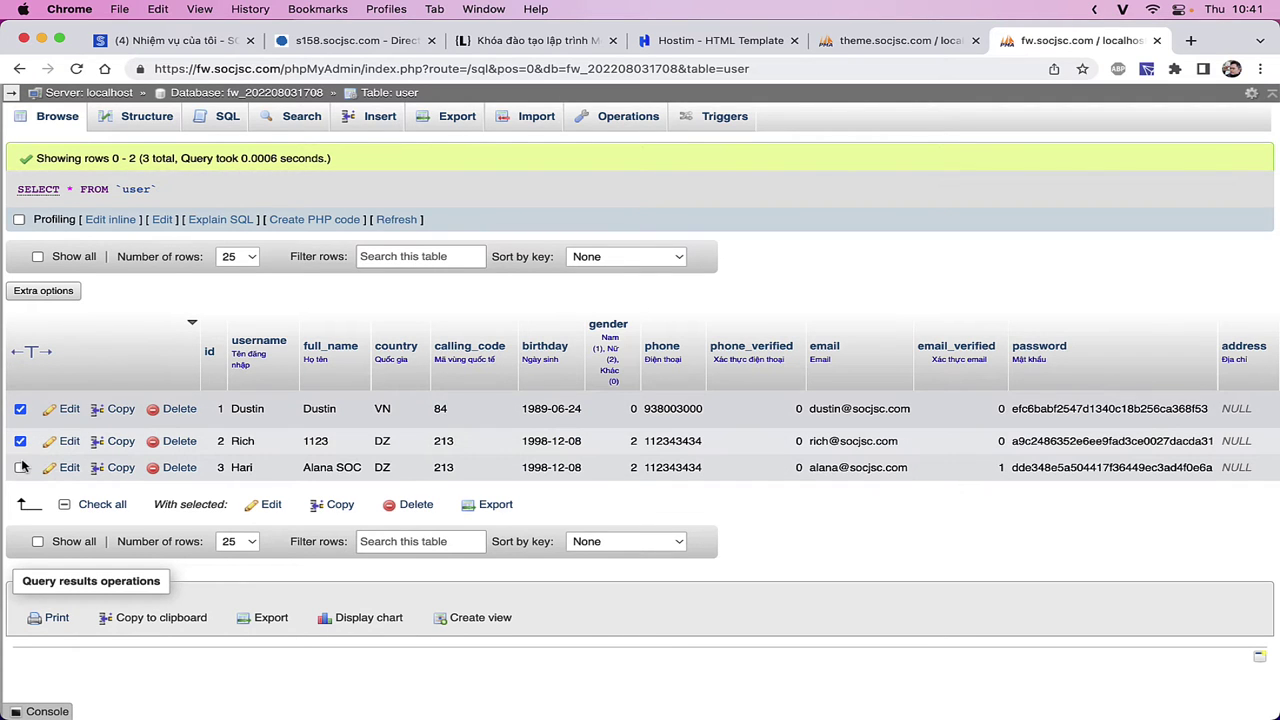
pyautogui.click(20, 441)
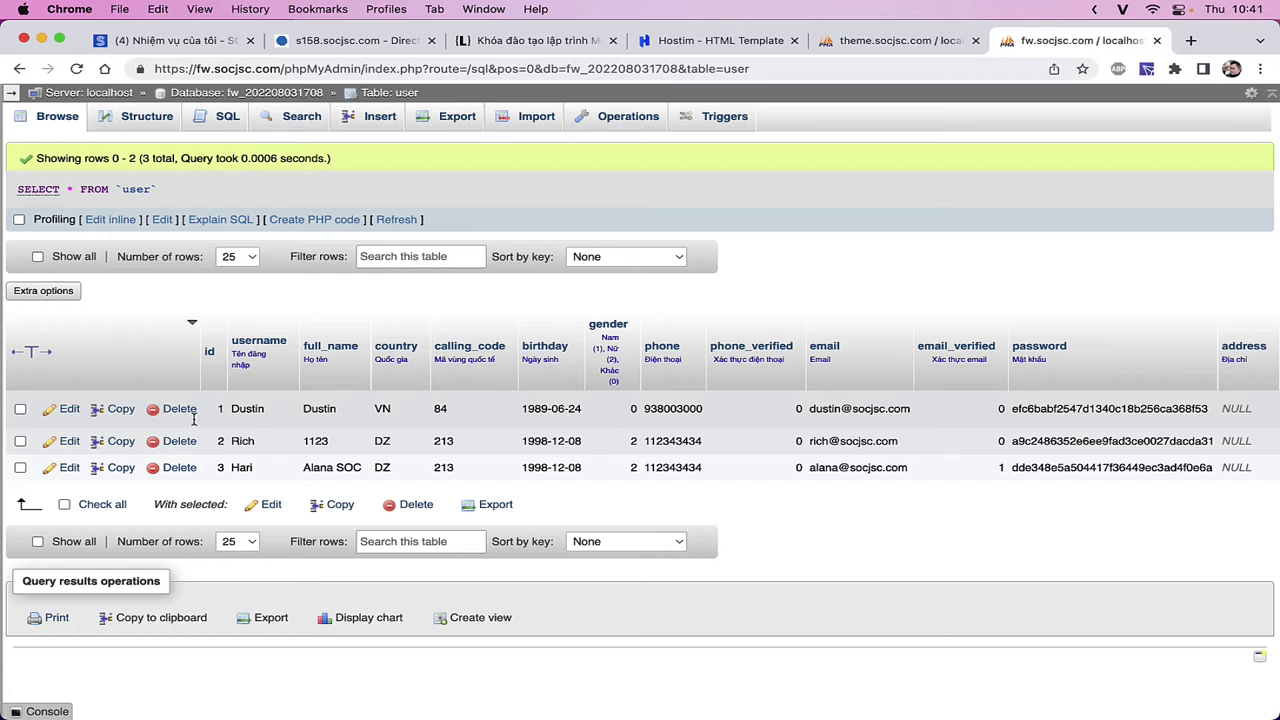
pyautogui.click(20, 409)
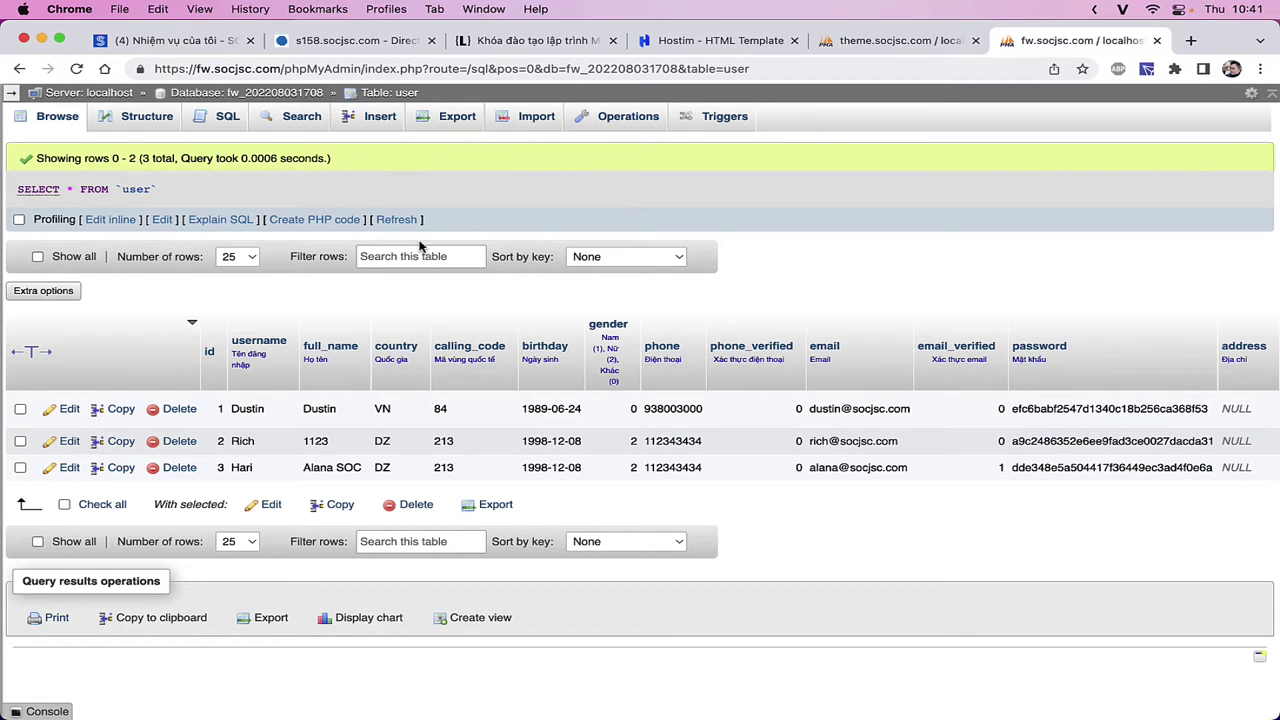
pyautogui.click(885, 41)
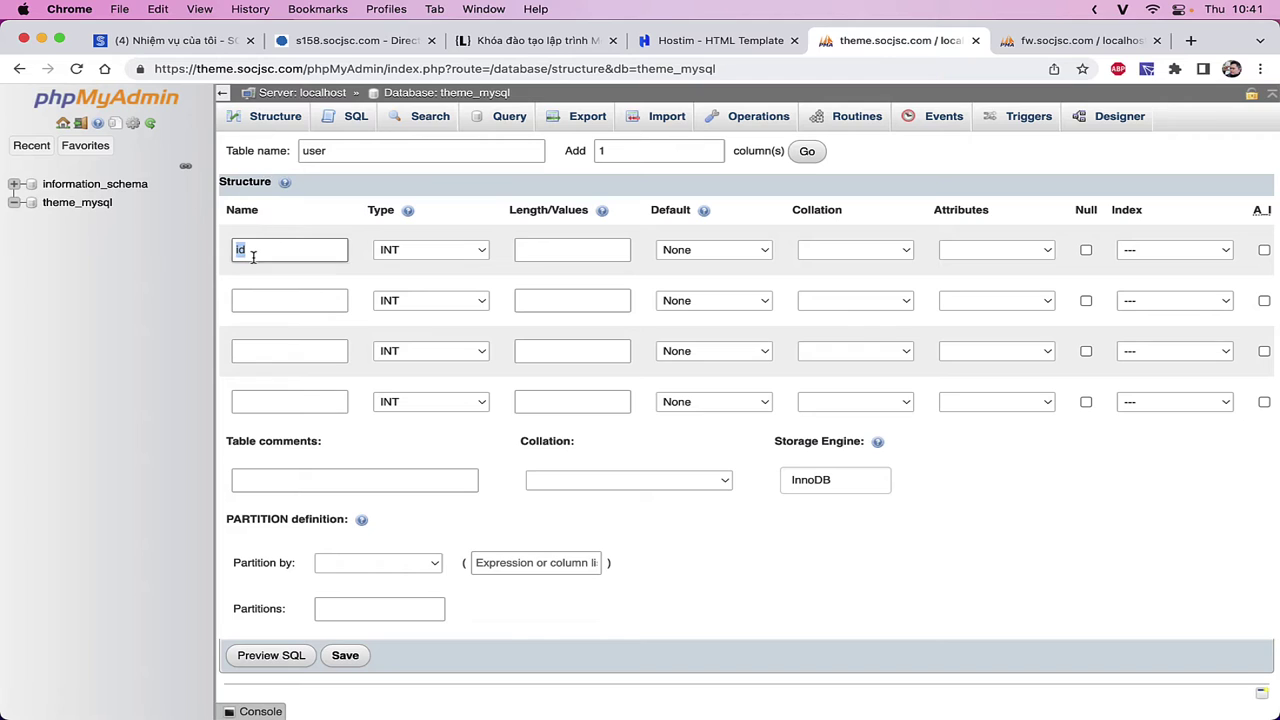
# - Show the data type list for the id column
pyautogui.click(412, 251)
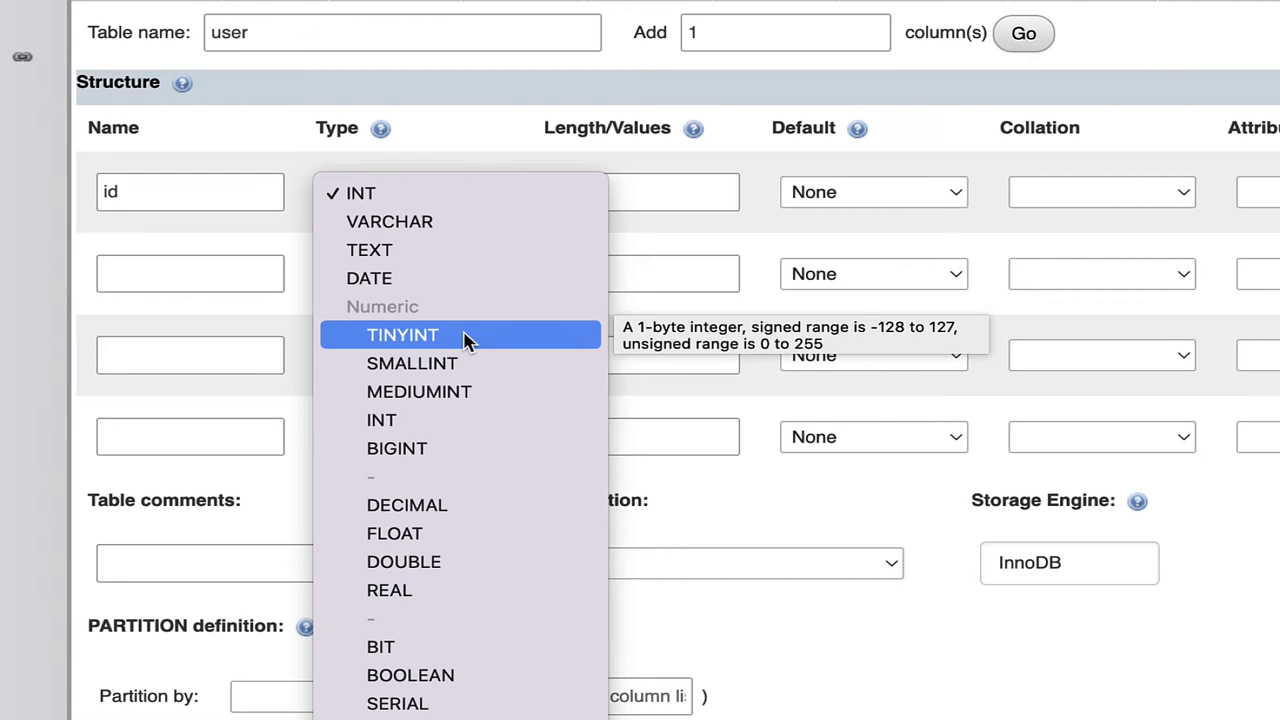
# - Set id's type to TINYINT and try out the UNSIGNED and BINARY attributes, ending with none
pyautogui.click(466, 340)
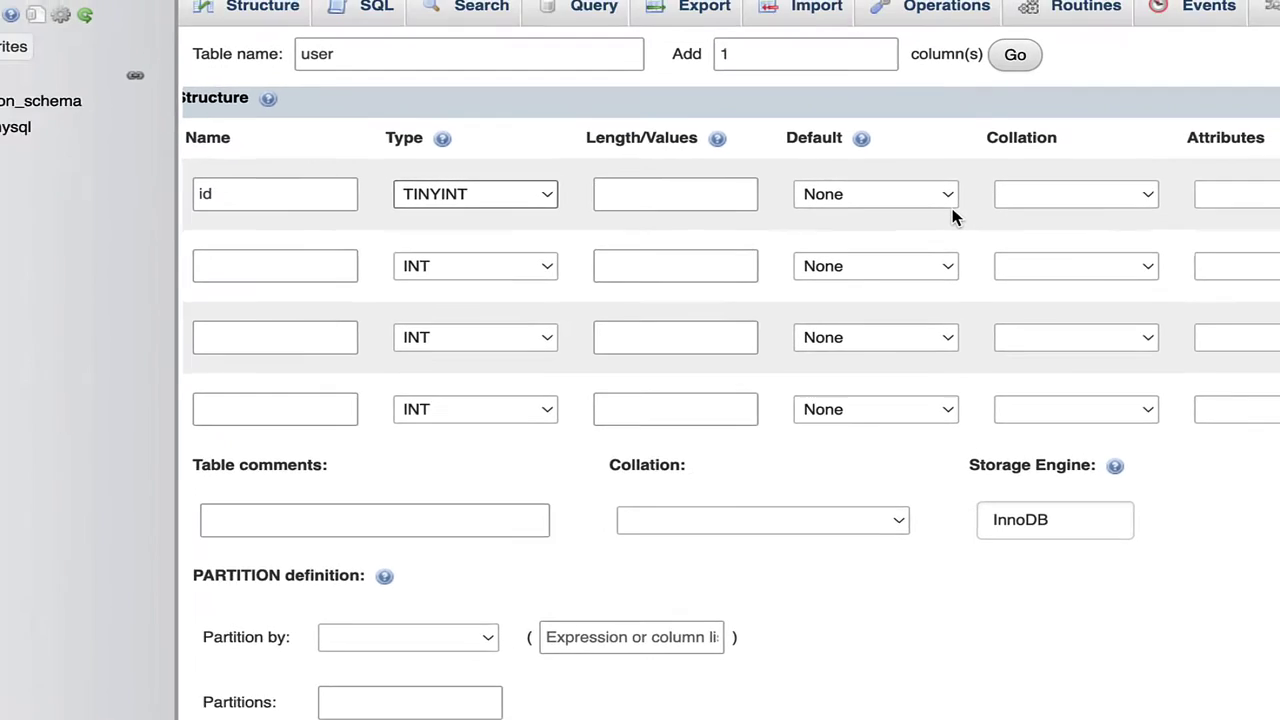
pyautogui.click(1260, 192)
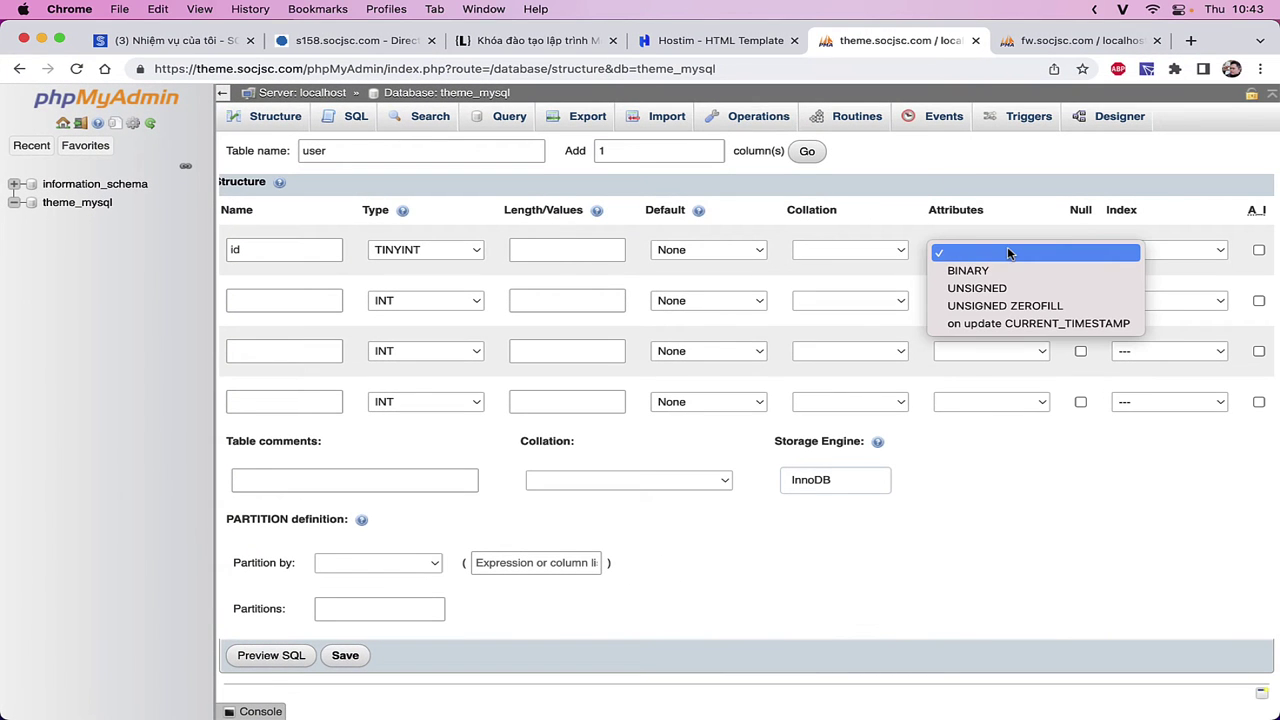
pyautogui.click(1003, 288)
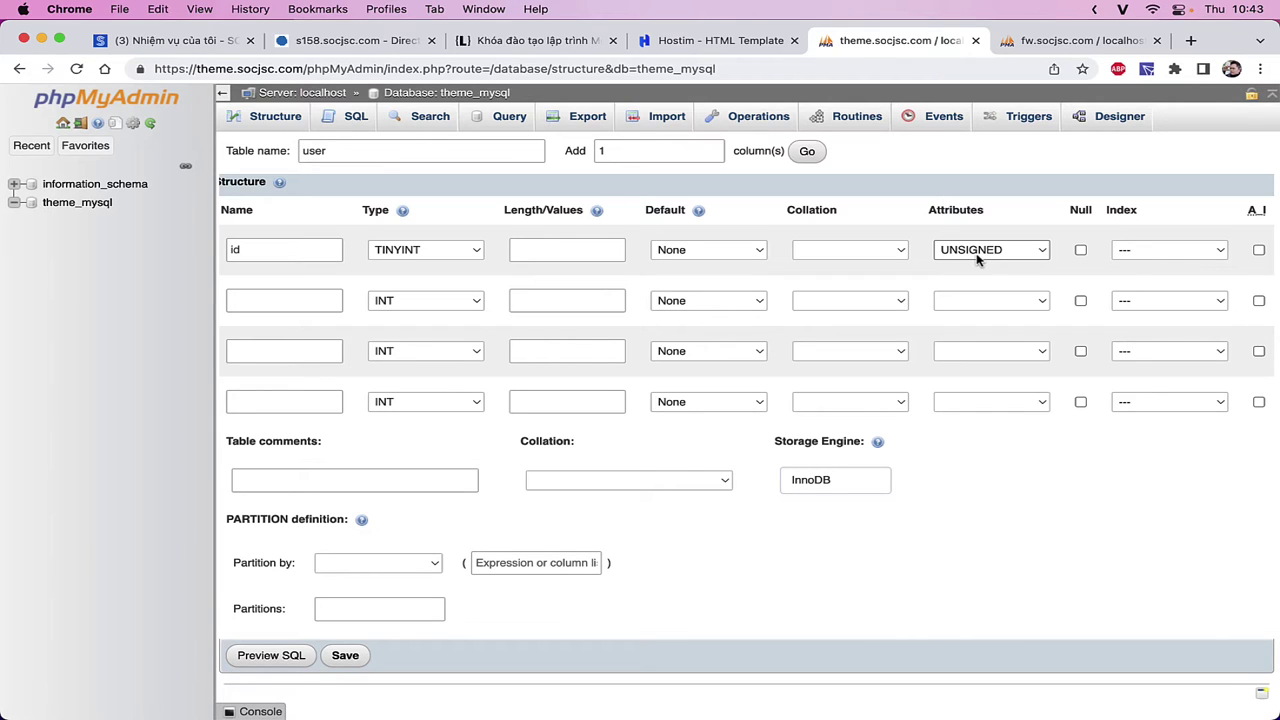
pyautogui.click(979, 259)
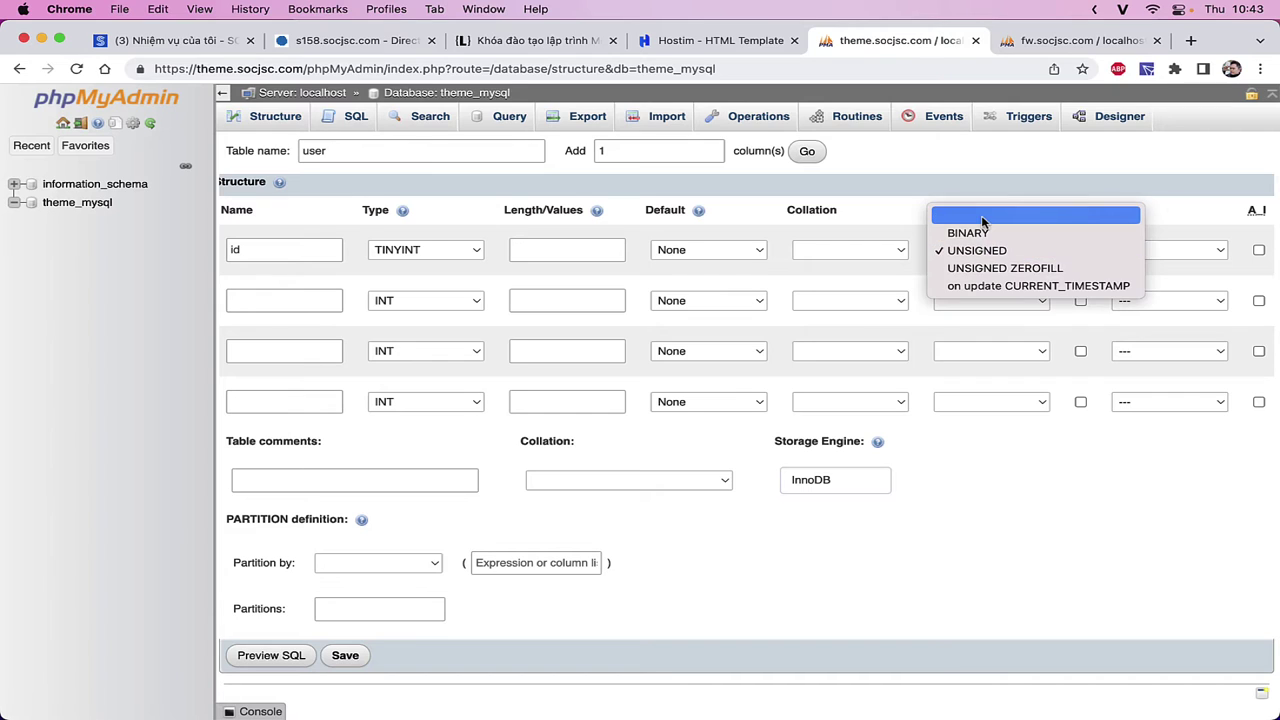
pyautogui.click(982, 218)
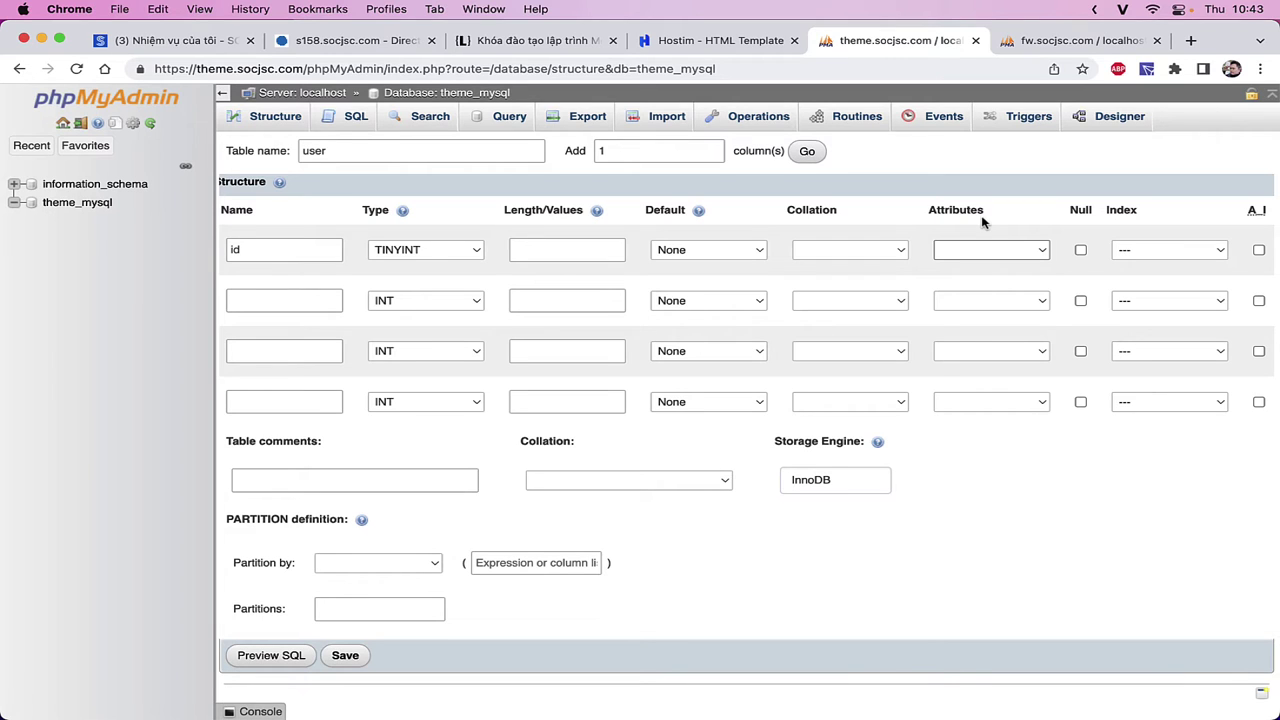
pyautogui.click(989, 257)
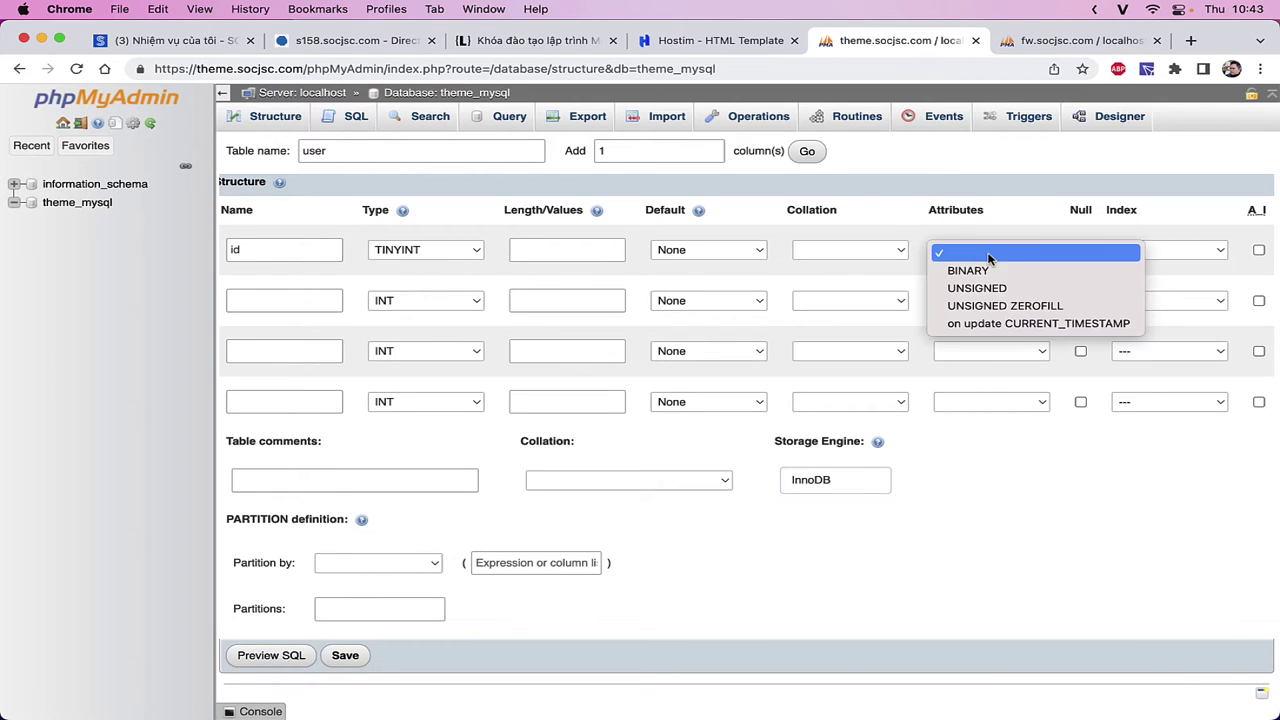
pyautogui.click(970, 269)
pyautogui.click(972, 250)
pyautogui.click(963, 247)
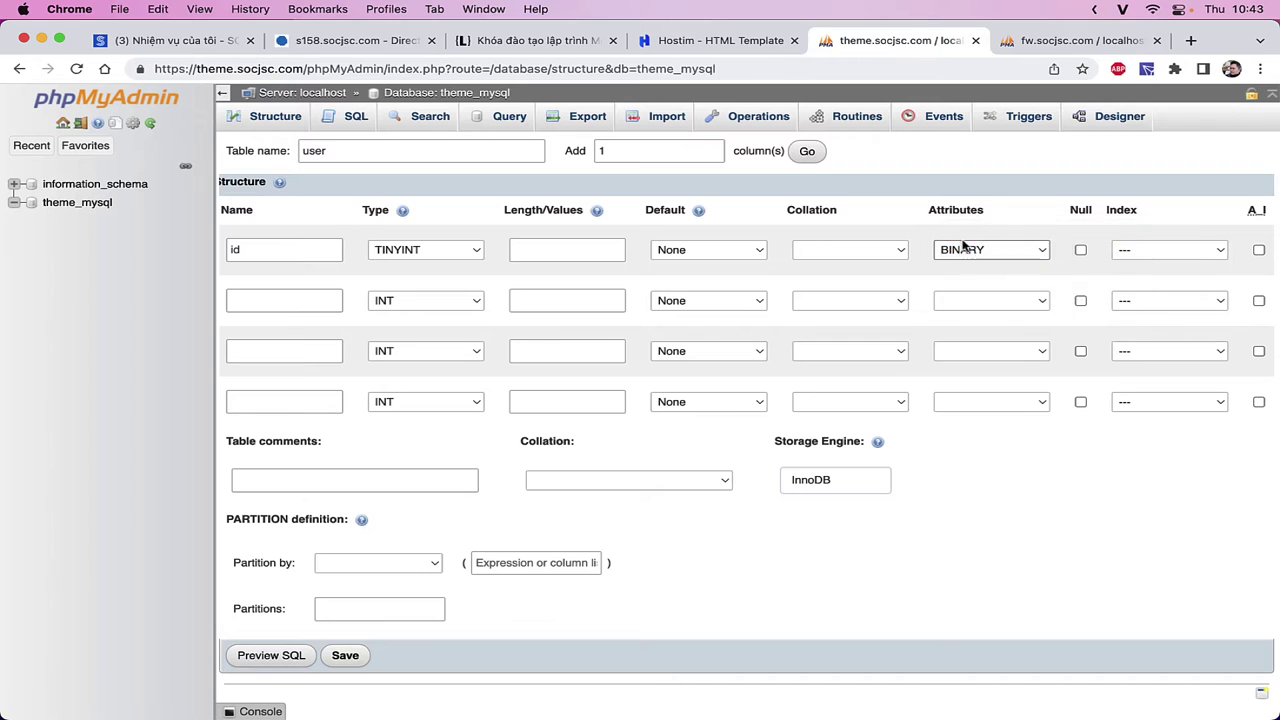
pyautogui.click(966, 249)
pyautogui.click(965, 233)
# - Set id's attribute to UNSIGNED and view the fw.socjsc.com user table rows
pyautogui.click(997, 249)
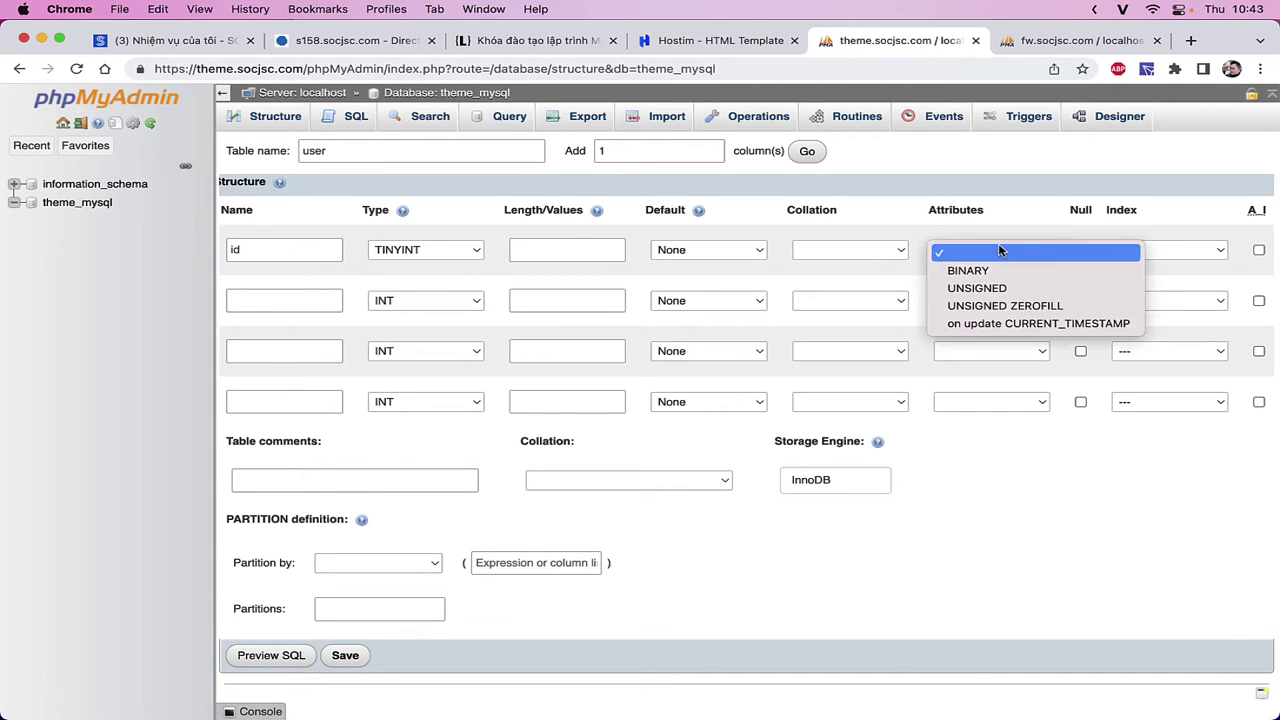
pyautogui.click(995, 289)
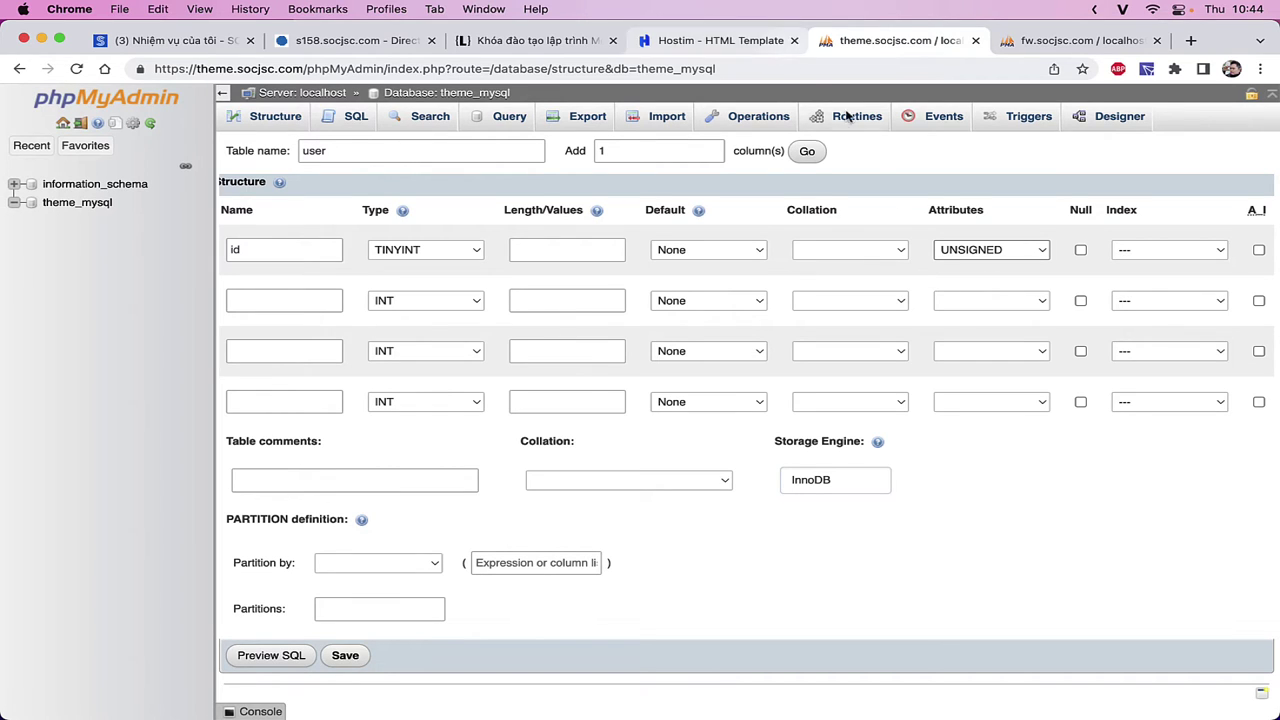
pyautogui.click(1063, 48)
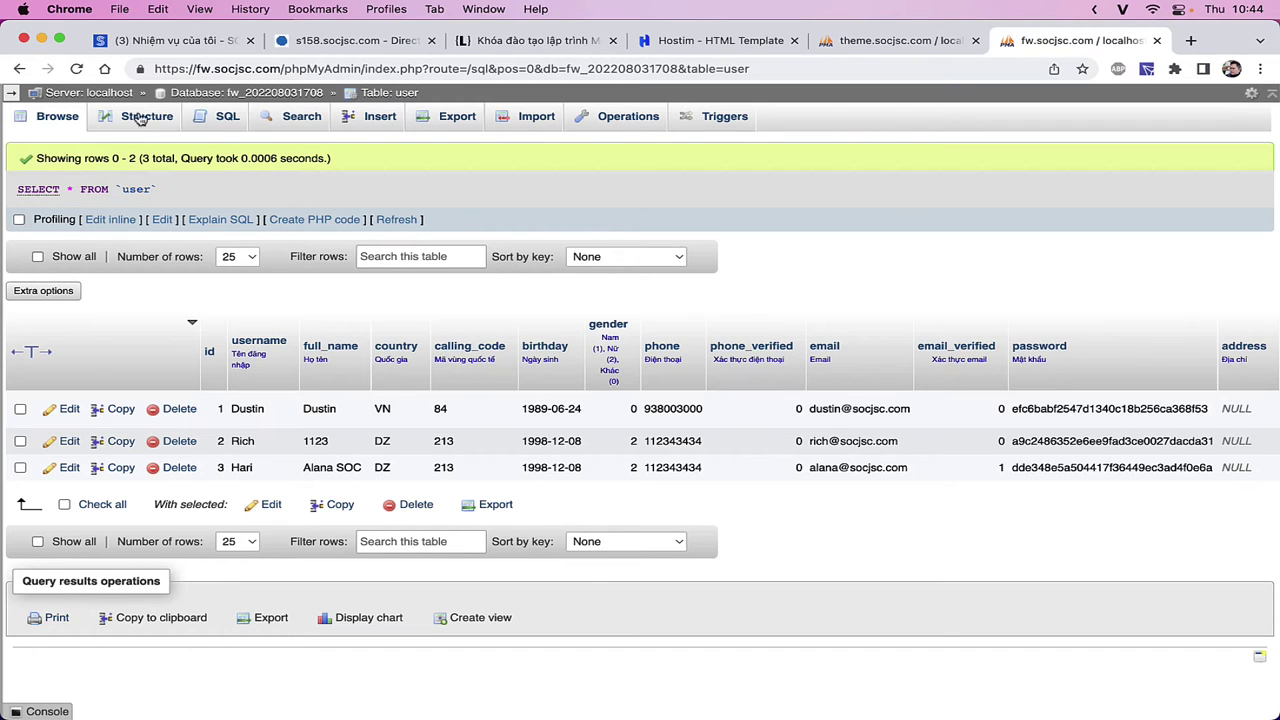
# - Review the fw user table's column structure, then return to the theme_mysql new-table form
pyautogui.click(138, 117)
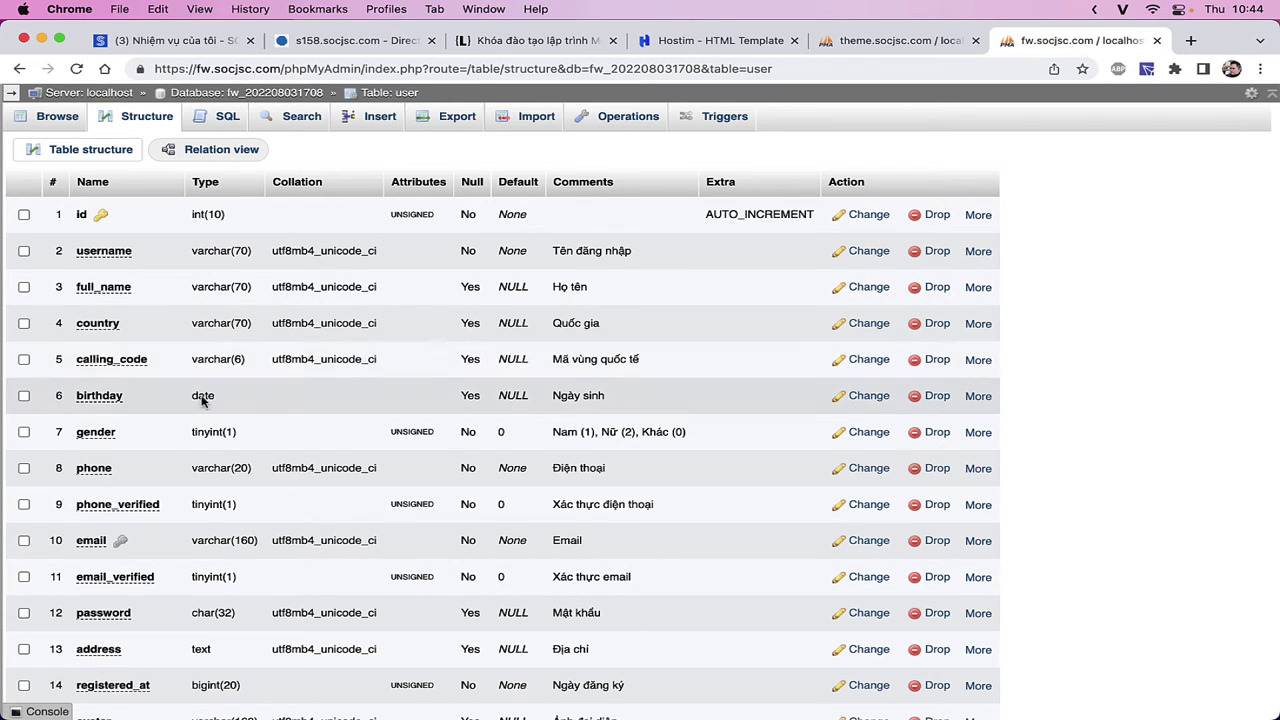
pyautogui.scroll(-10, 212, 440)
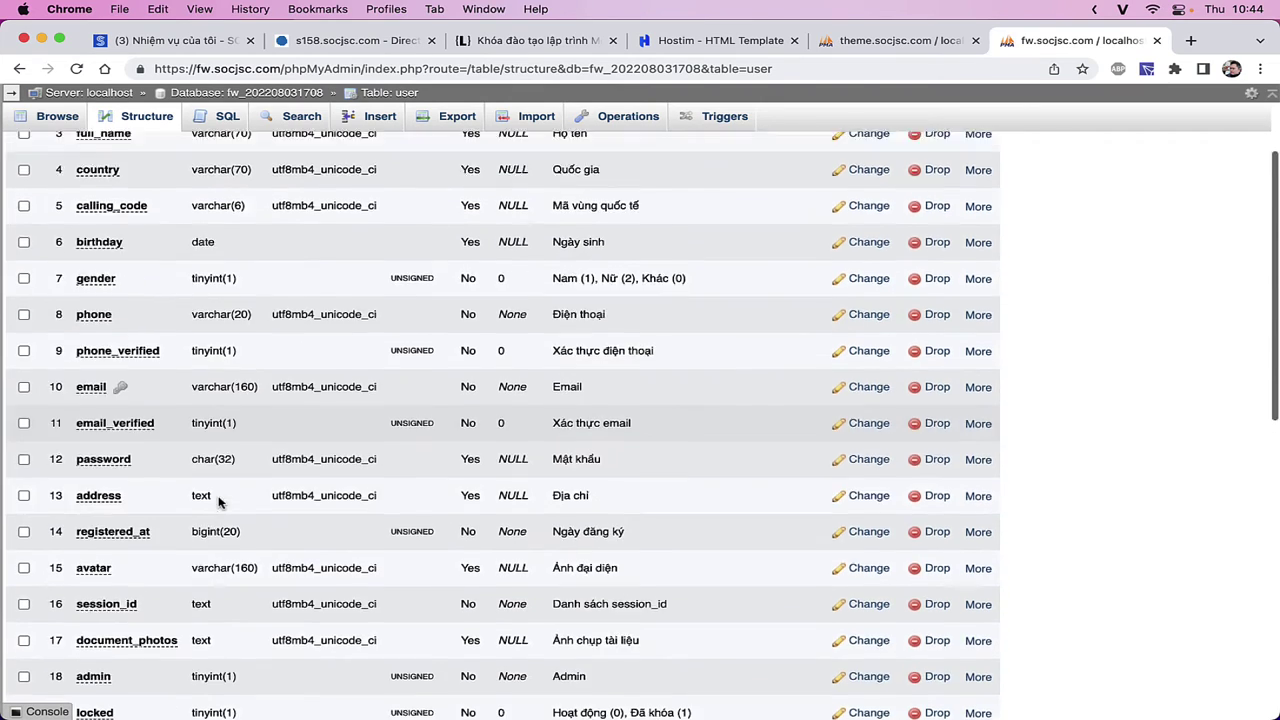
pyautogui.scroll(10, 220, 502)
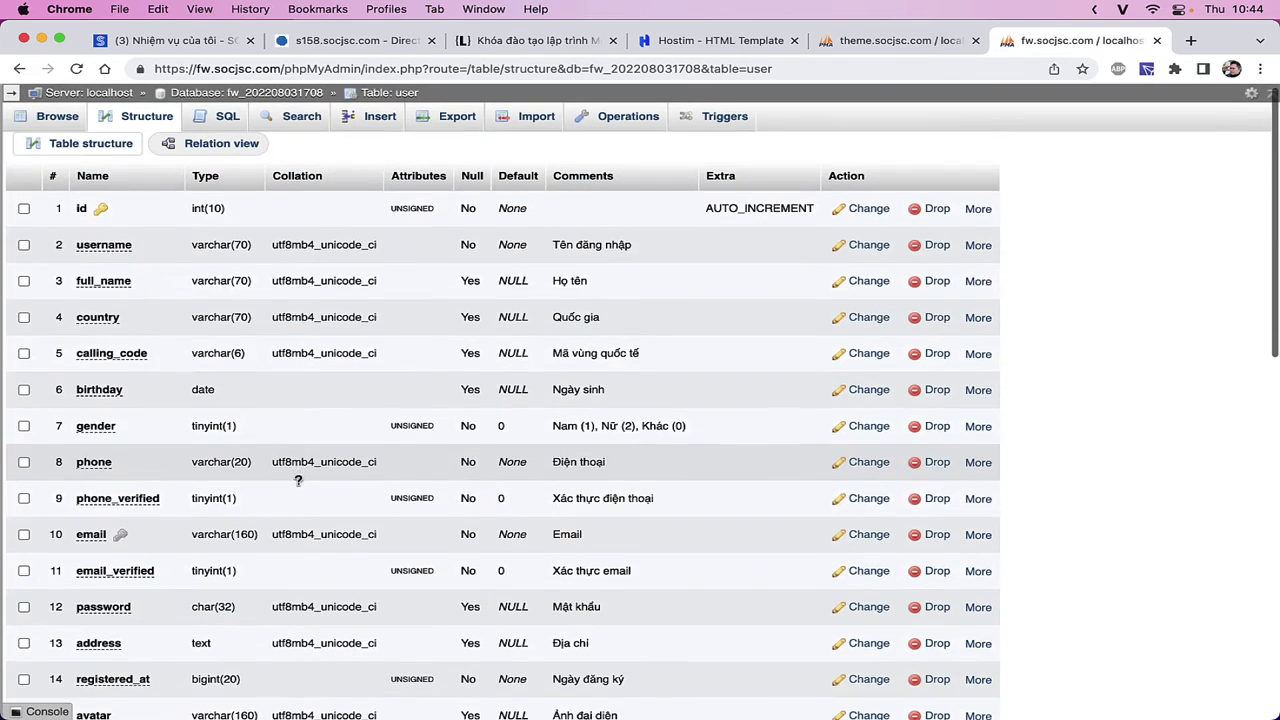
pyautogui.click(882, 41)
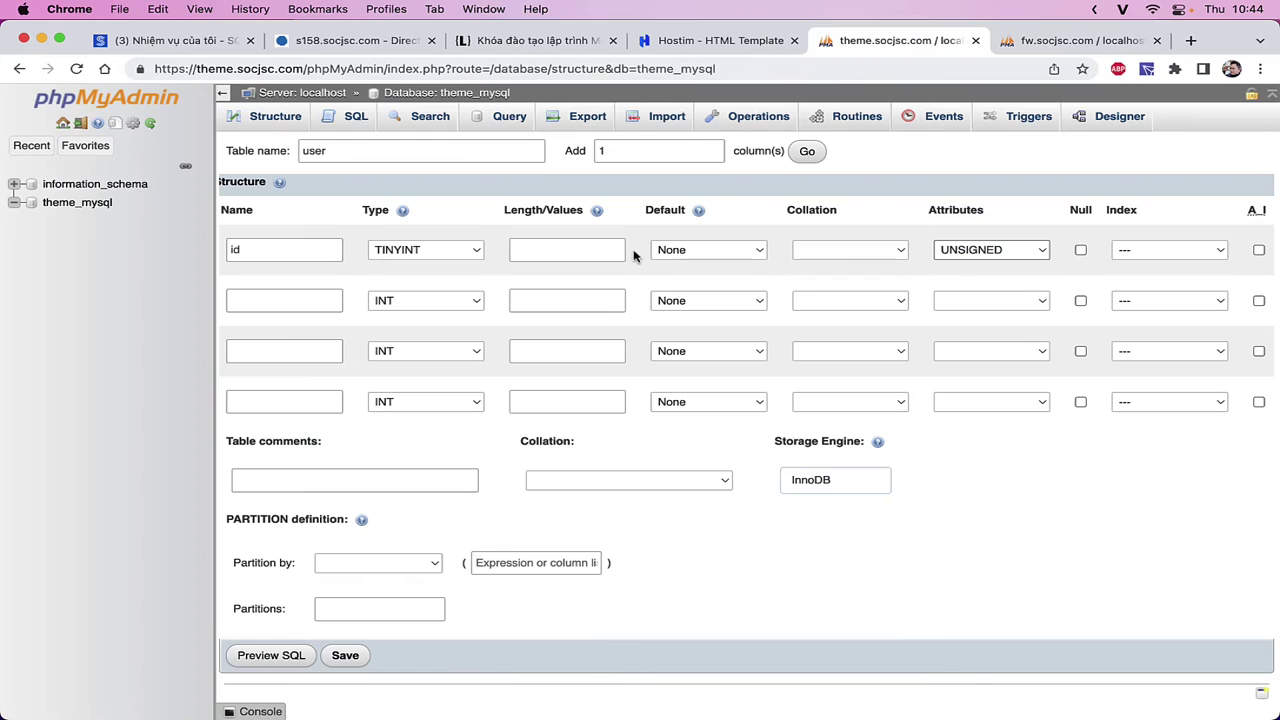
# - Change the id column's type from TINYINT to INT, keeping it UNSIGNED
pyautogui.click(398, 252)
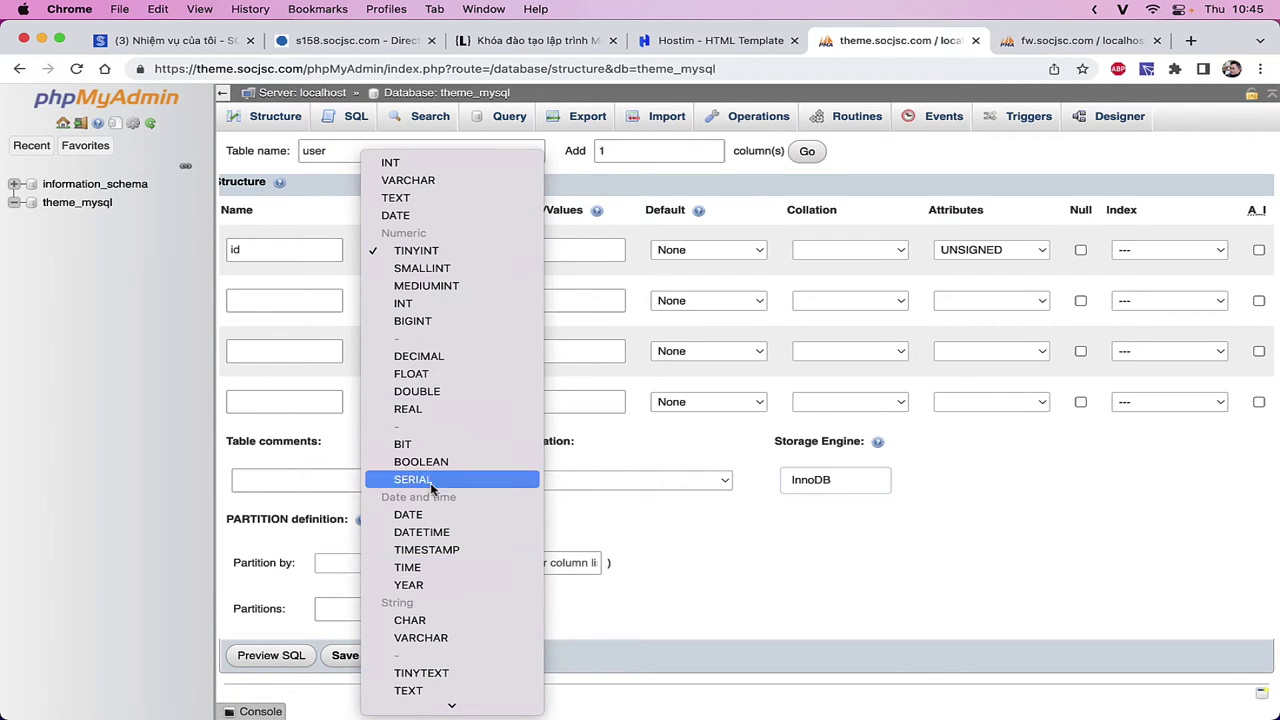
pyautogui.scroll(-5, 440, 485)
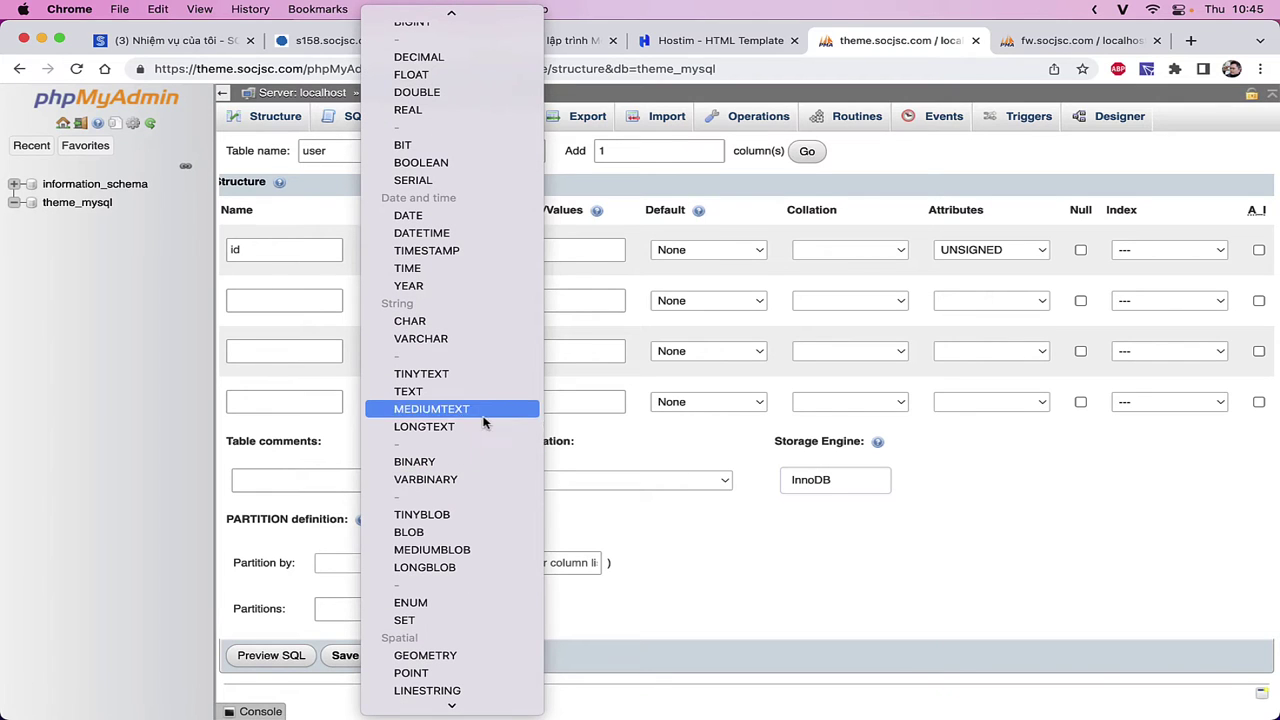
pyautogui.scroll(3, 459, 420)
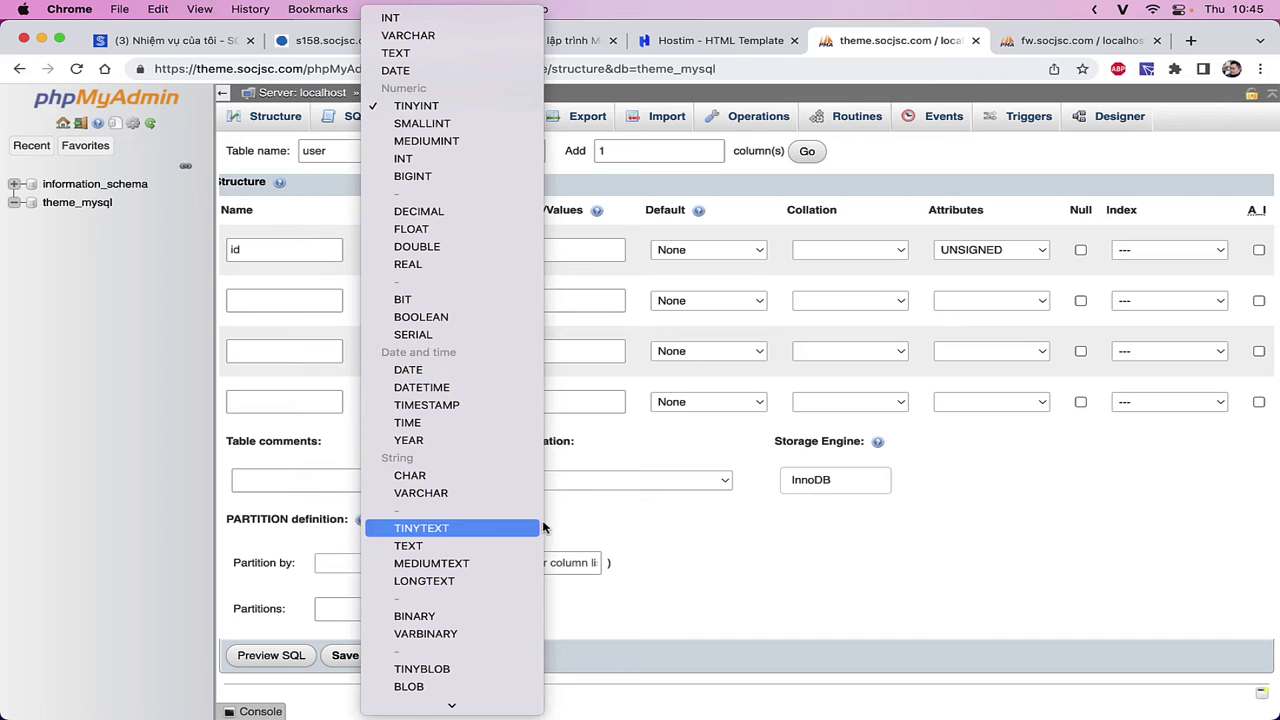
pyautogui.scroll(-5, 500, 528)
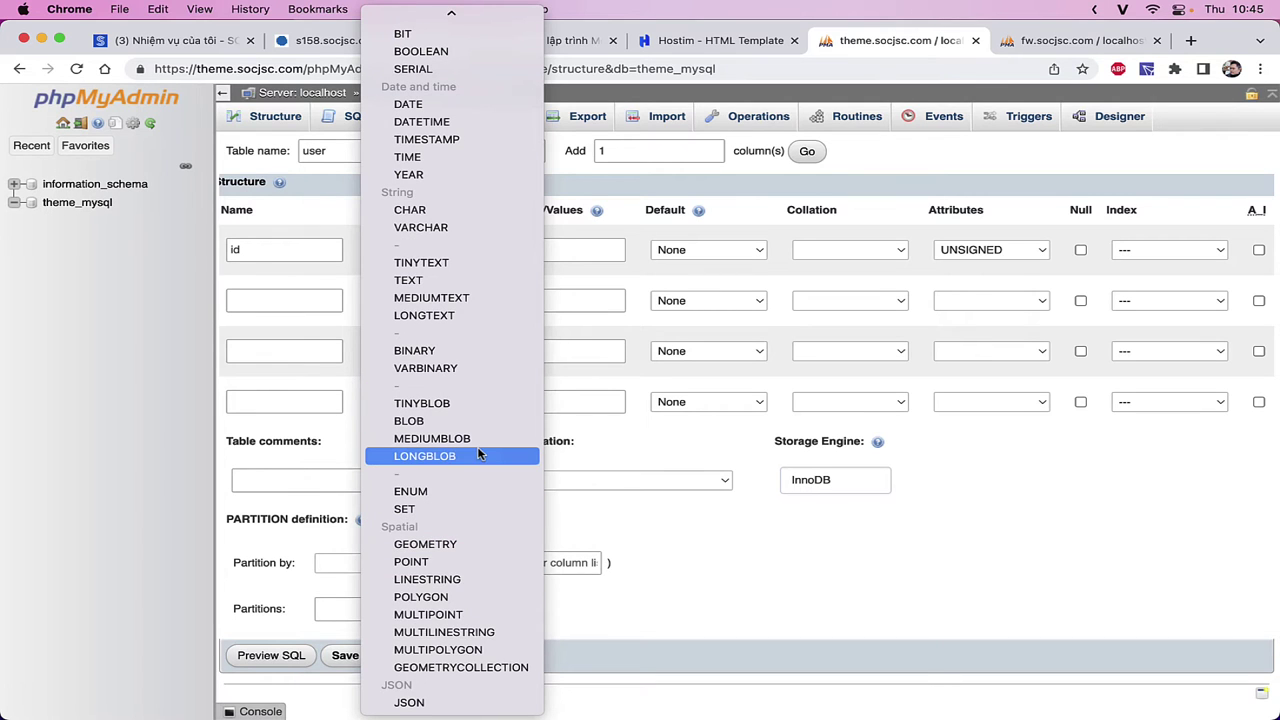
pyautogui.scroll(3, 455, 410)
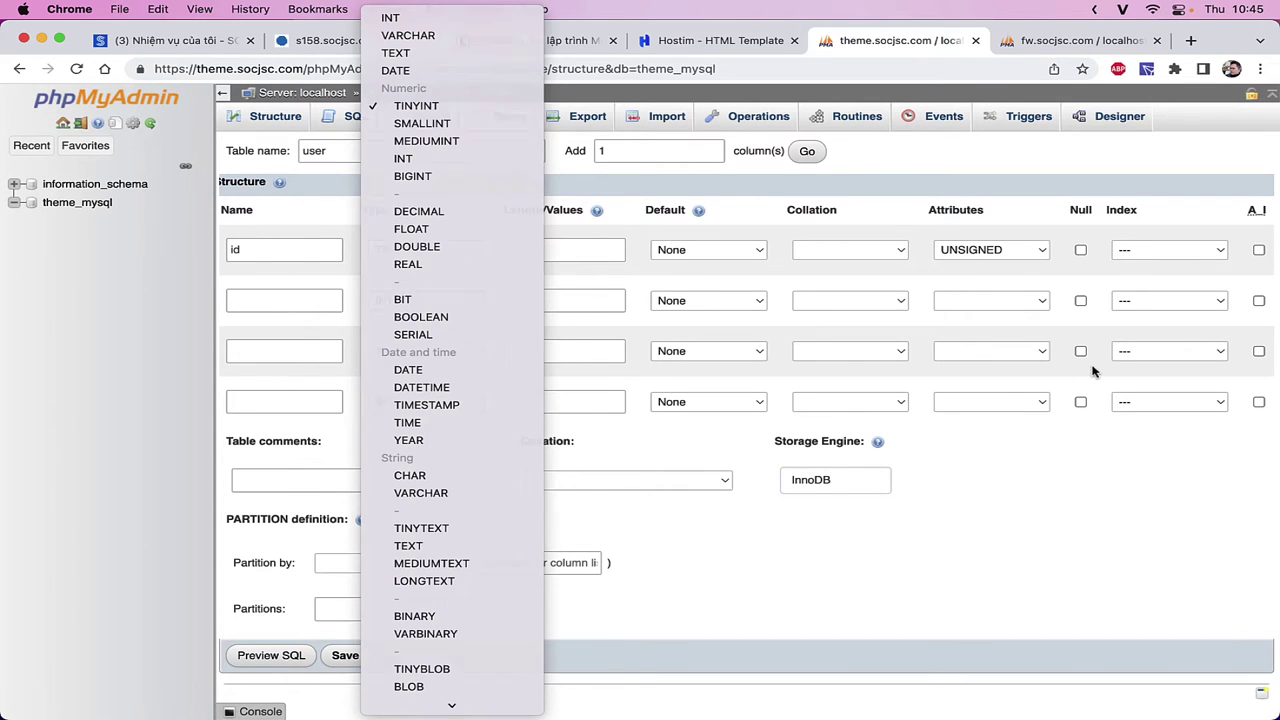
pyautogui.press('Escape')
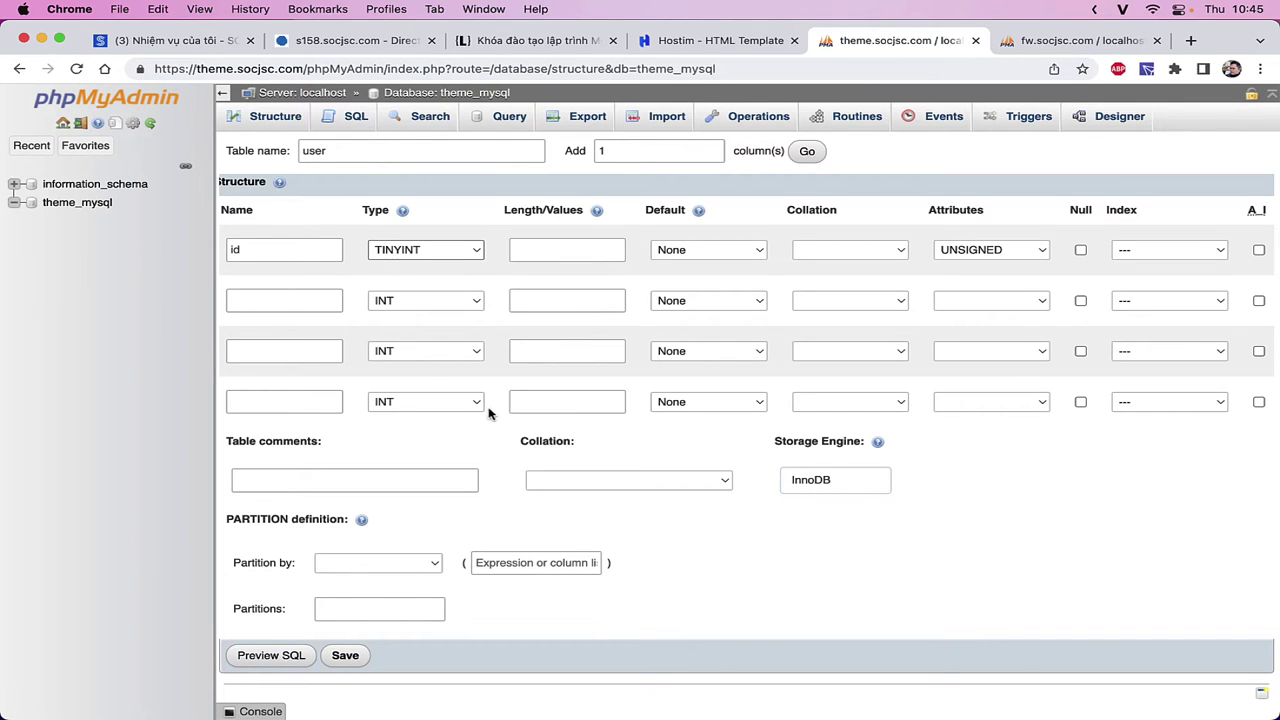
pyautogui.click(408, 252)
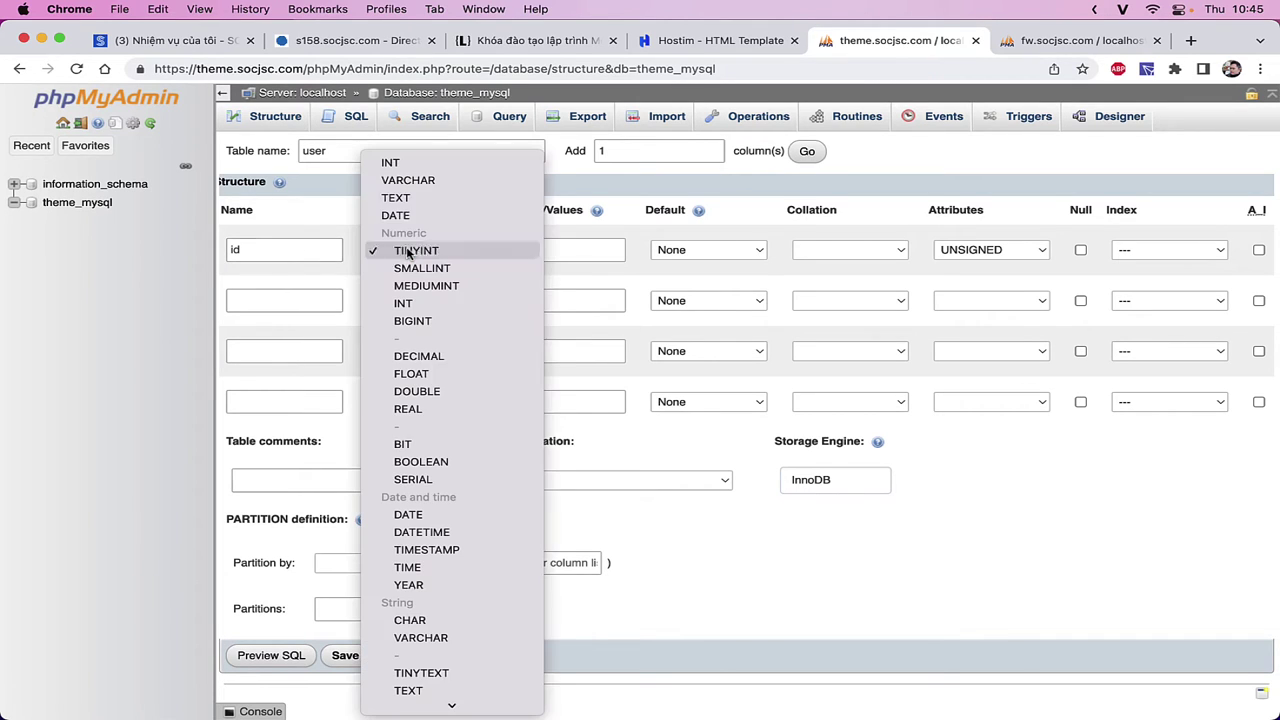
pyautogui.click(421, 160)
pyautogui.moveTo(597, 213)
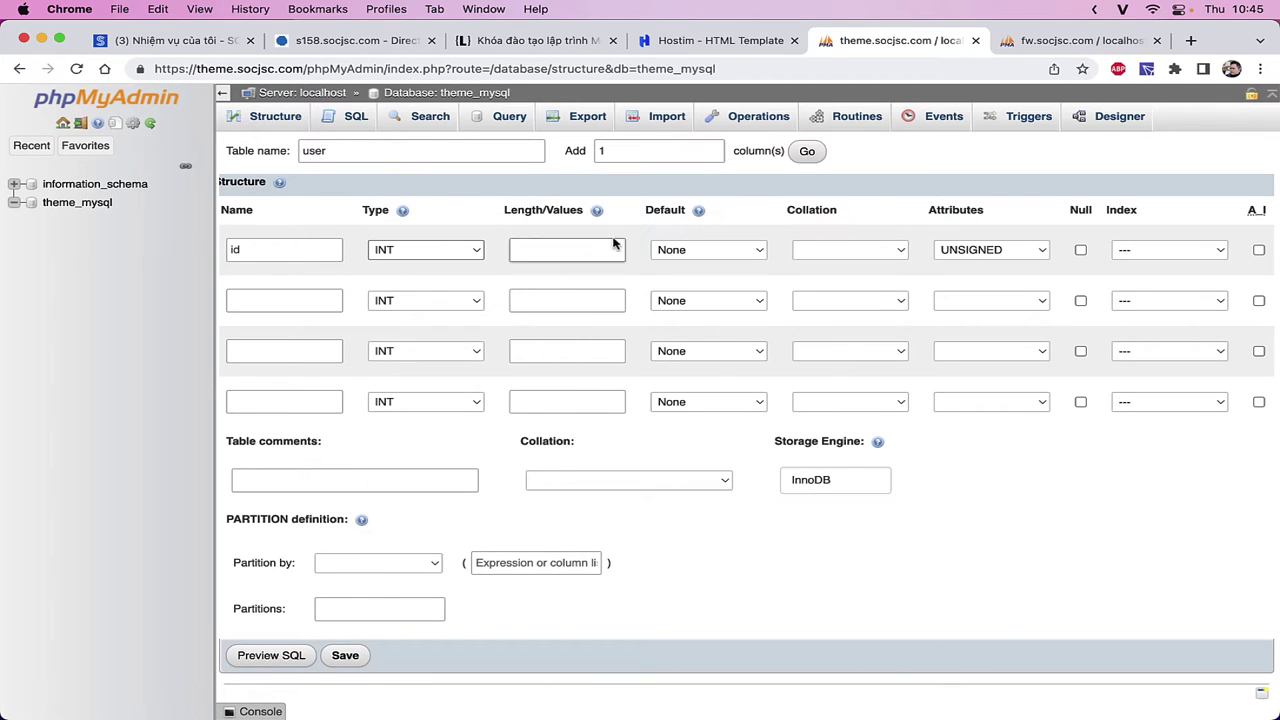
# - Give the id column length 10 and keep its default value as None
pyautogui.click(572, 250)
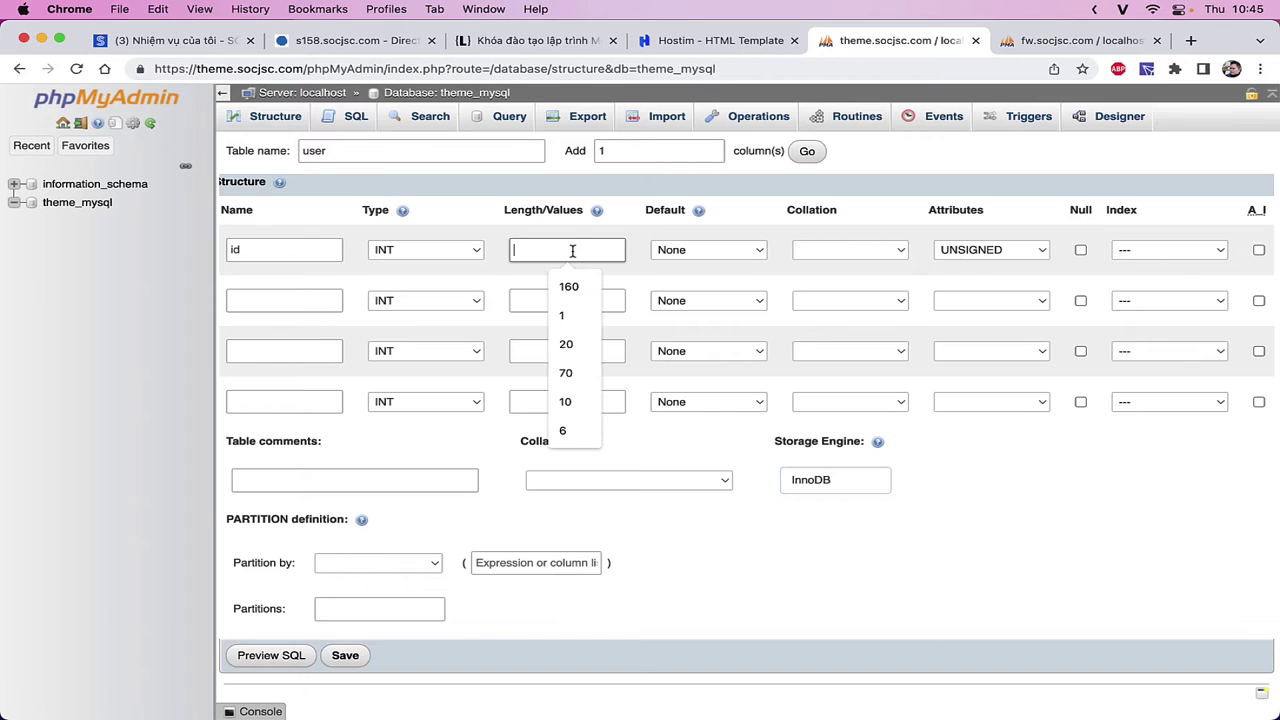
pyautogui.write('10')
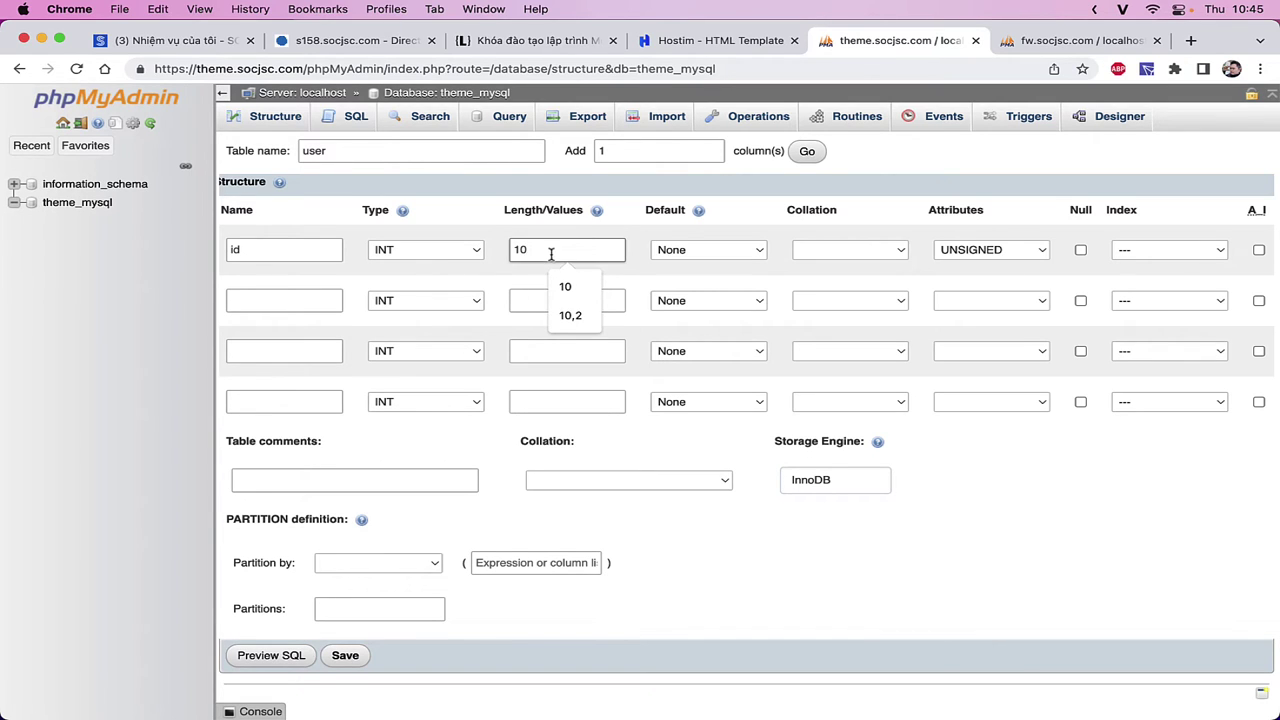
pyautogui.moveTo(550, 254); pyautogui.dragTo(480, 258)
pyautogui.click(707, 251)
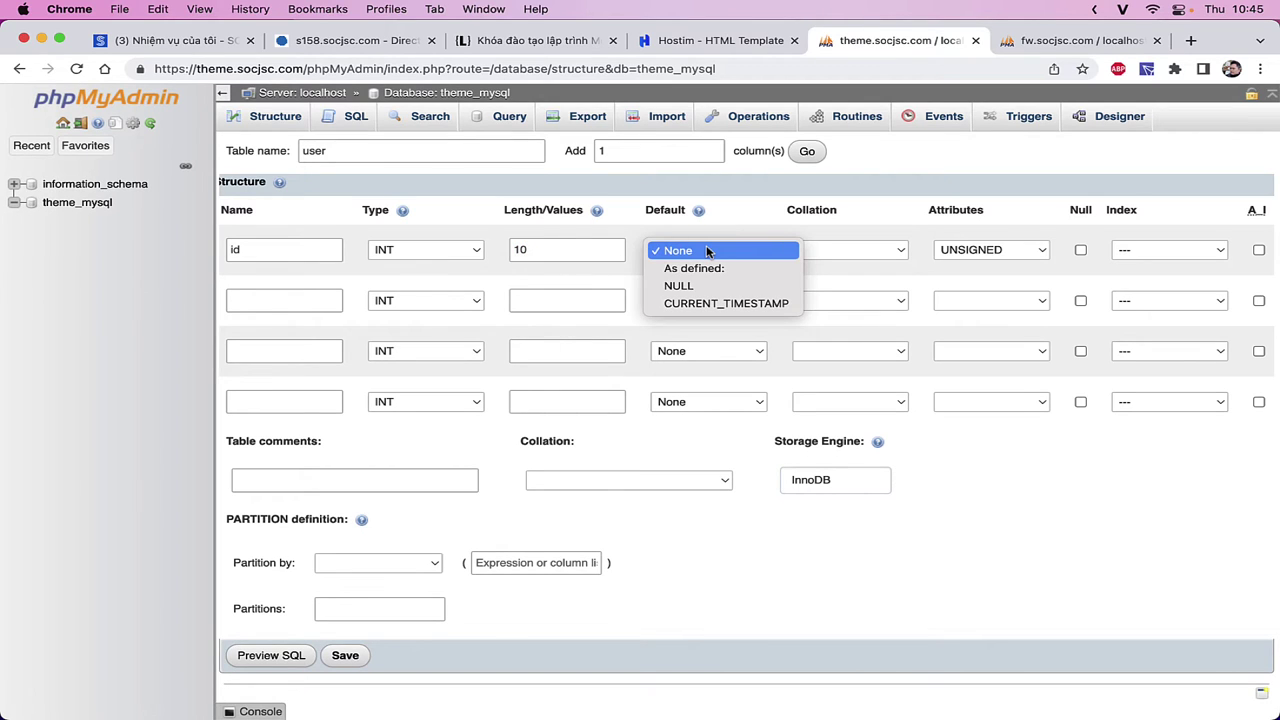
pyautogui.click(707, 251)
pyautogui.click(737, 251)
pyautogui.click(720, 251)
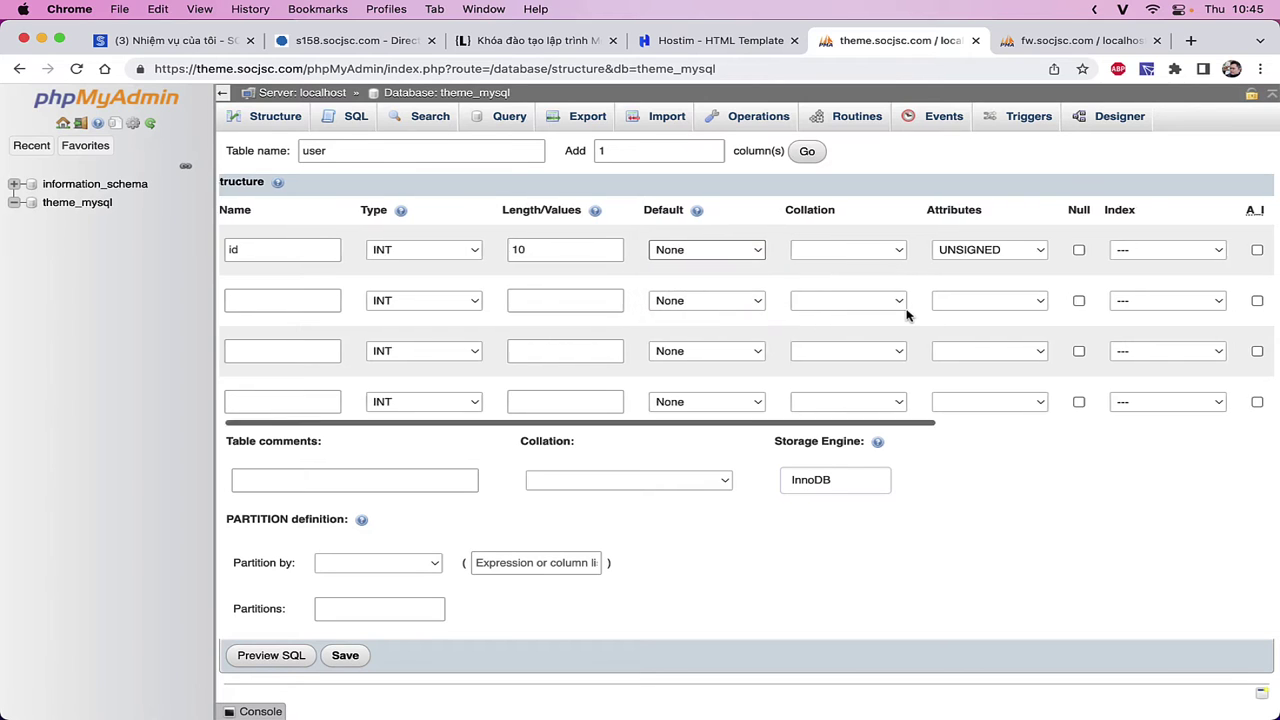
# - Make id an auto-increment primary key and enter its comment 'Mã số'
pyautogui.hscroll(5, 907, 315)
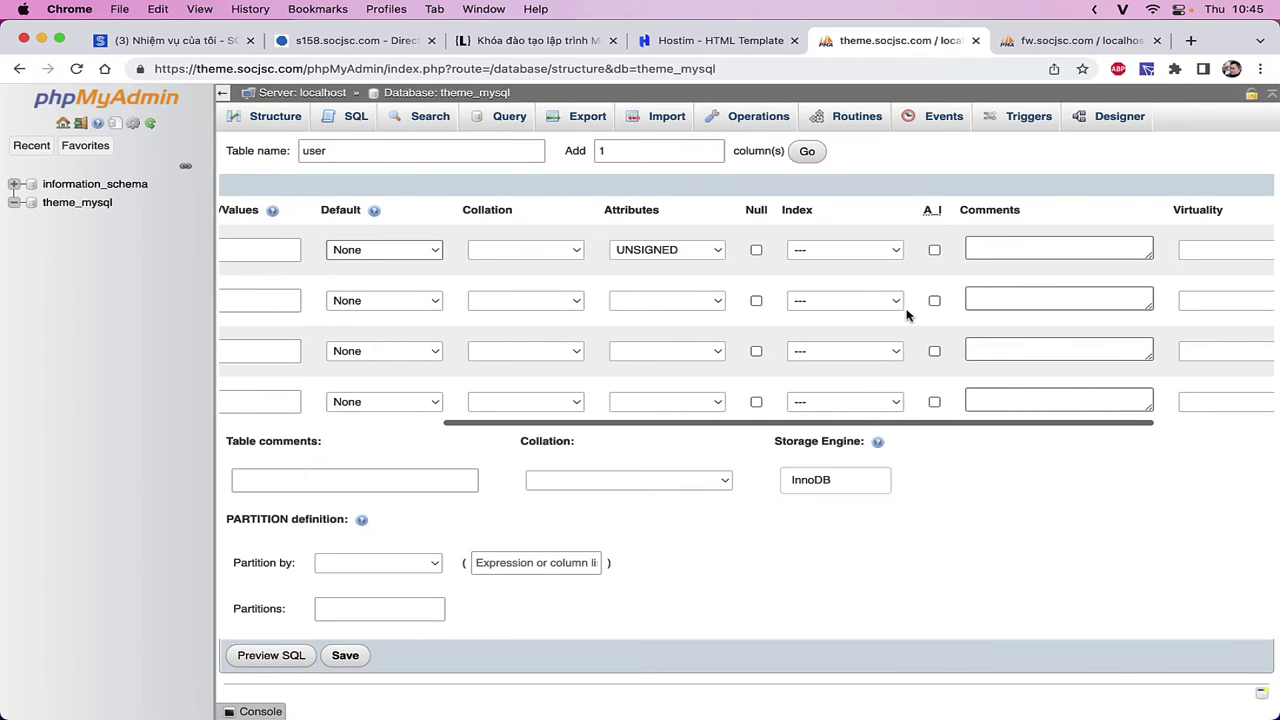
pyautogui.click(929, 250)
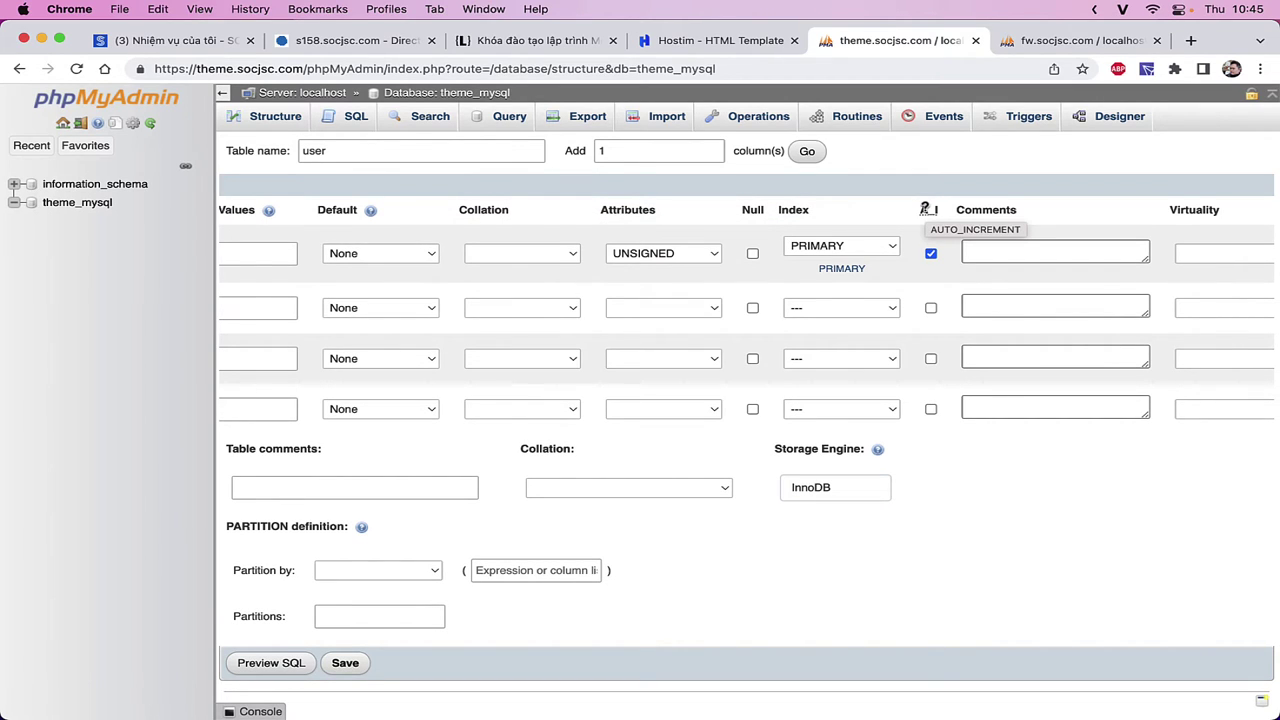
pyautogui.hscroll(-2, 926, 255)
pyautogui.hscroll(-4, 926, 255)
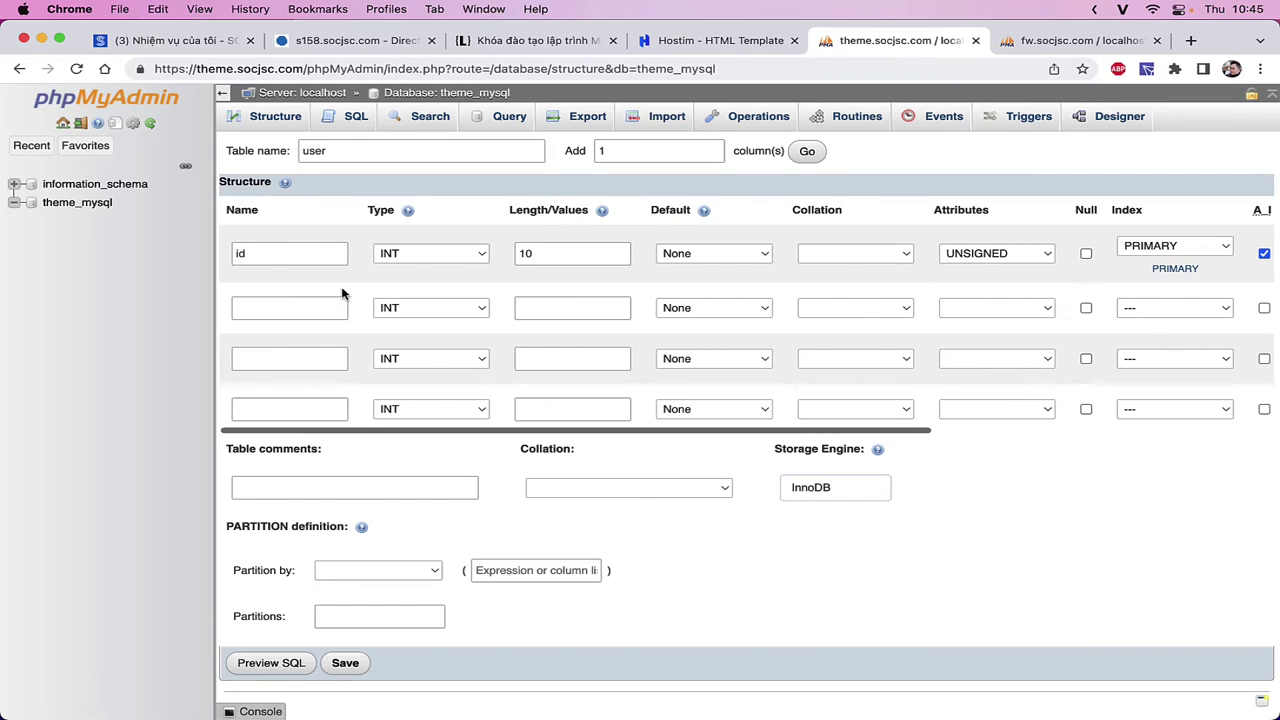
pyautogui.hscroll(10, 668, 263)
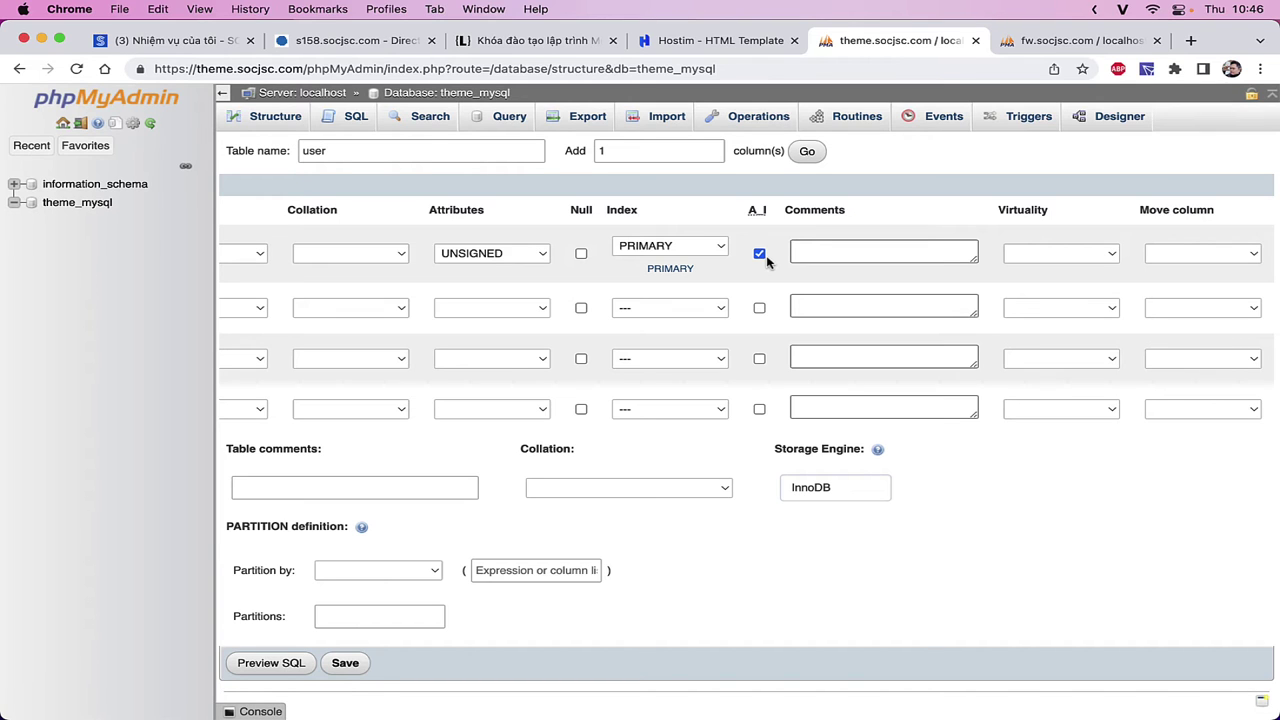
pyautogui.hscroll(-5, 760, 357)
pyautogui.hscroll(5, 586, 340)
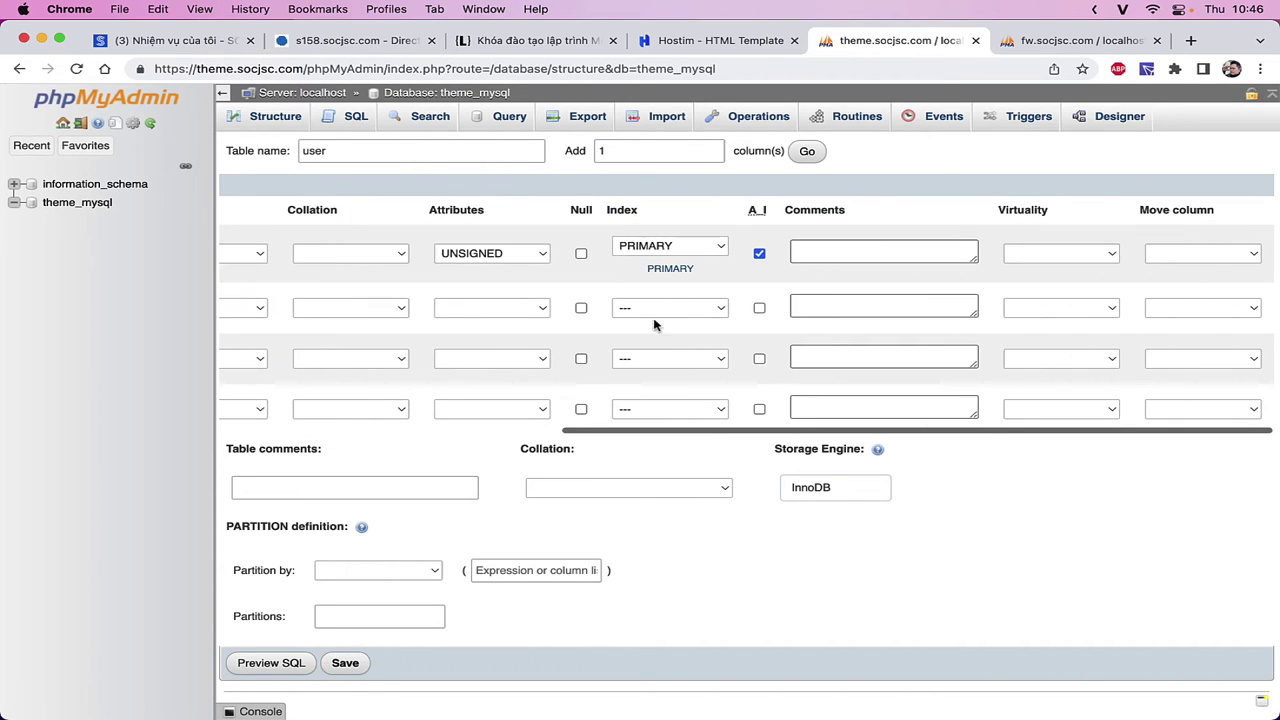
pyautogui.click(881, 249)
pyautogui.write('Ma')
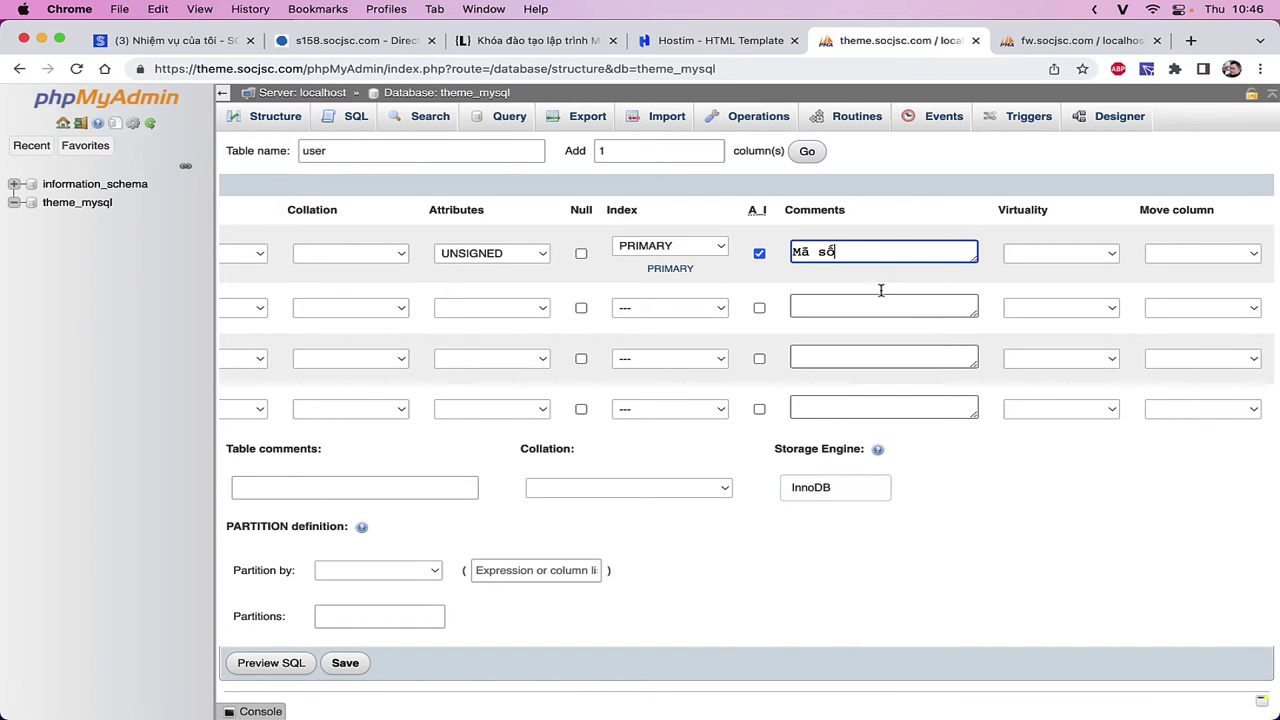
# - Add a second column, name, as VARCHAR with length 70, then open a new Chrome tab
pyautogui.hscroll(-5, 886, 300)
pyautogui.click(312, 305)
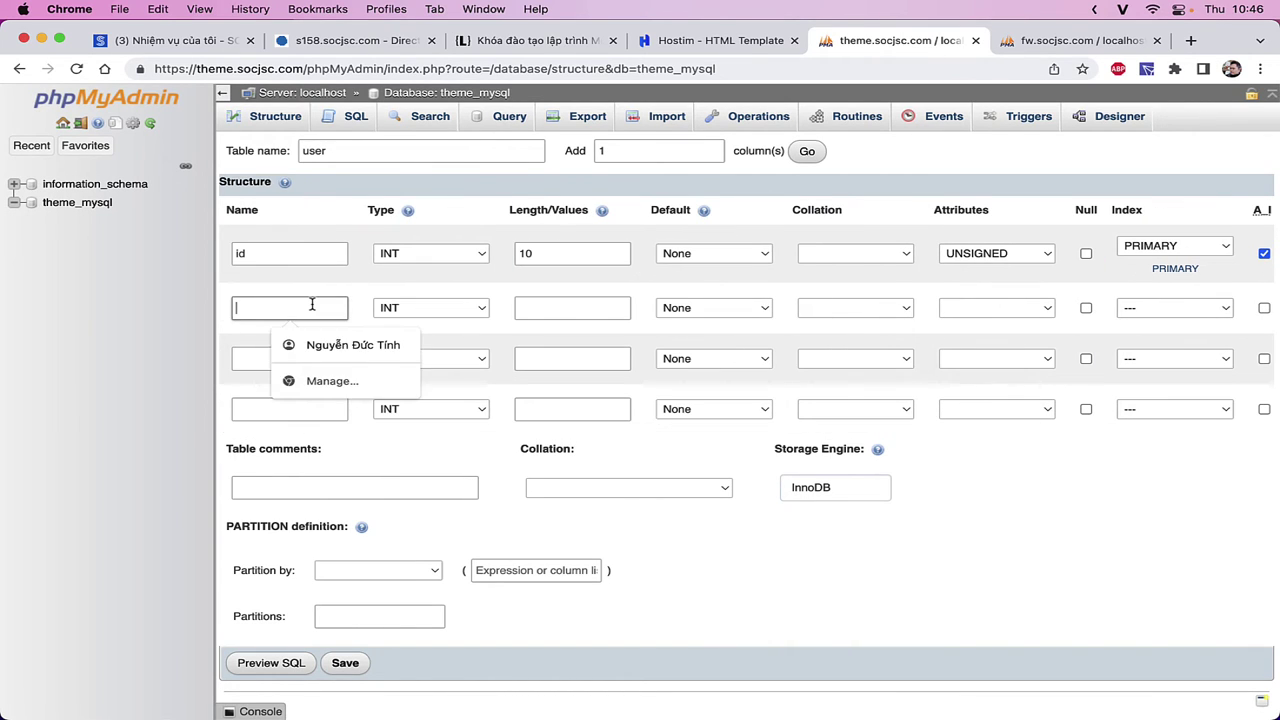
pyautogui.write('name')
pyautogui.click(460, 308)
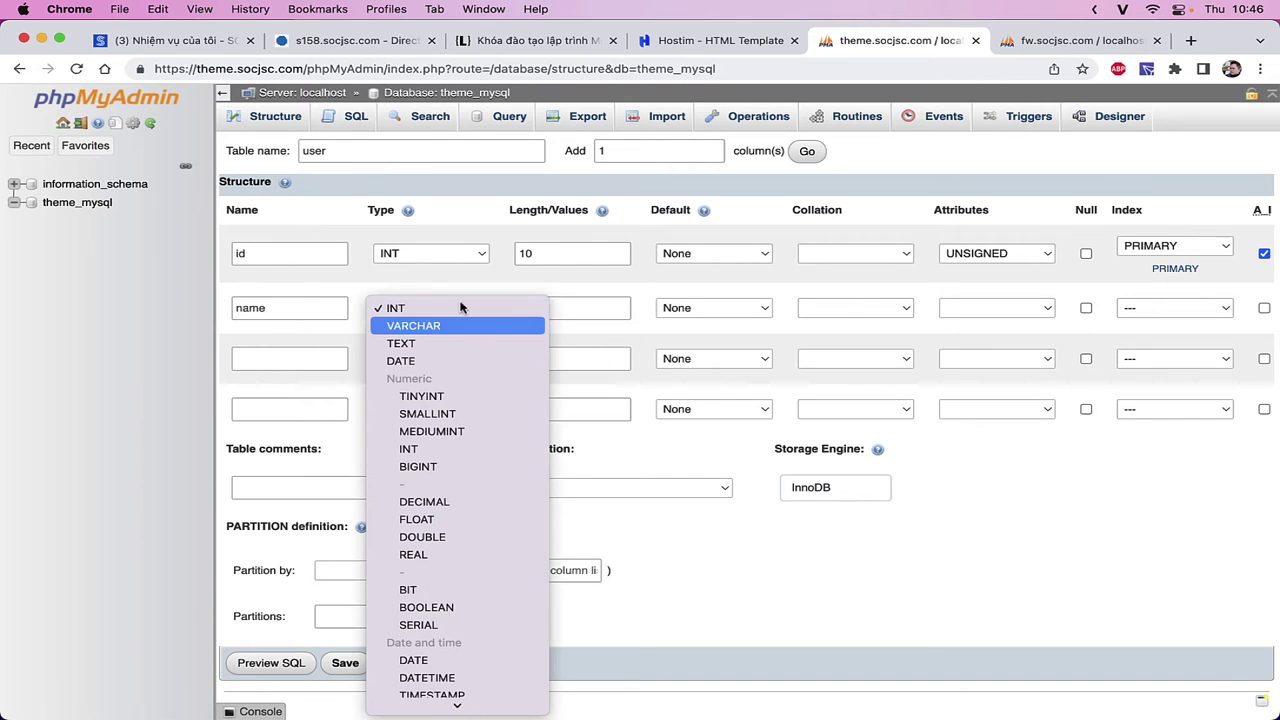
pyautogui.press('Return')
pyautogui.click(603, 308)
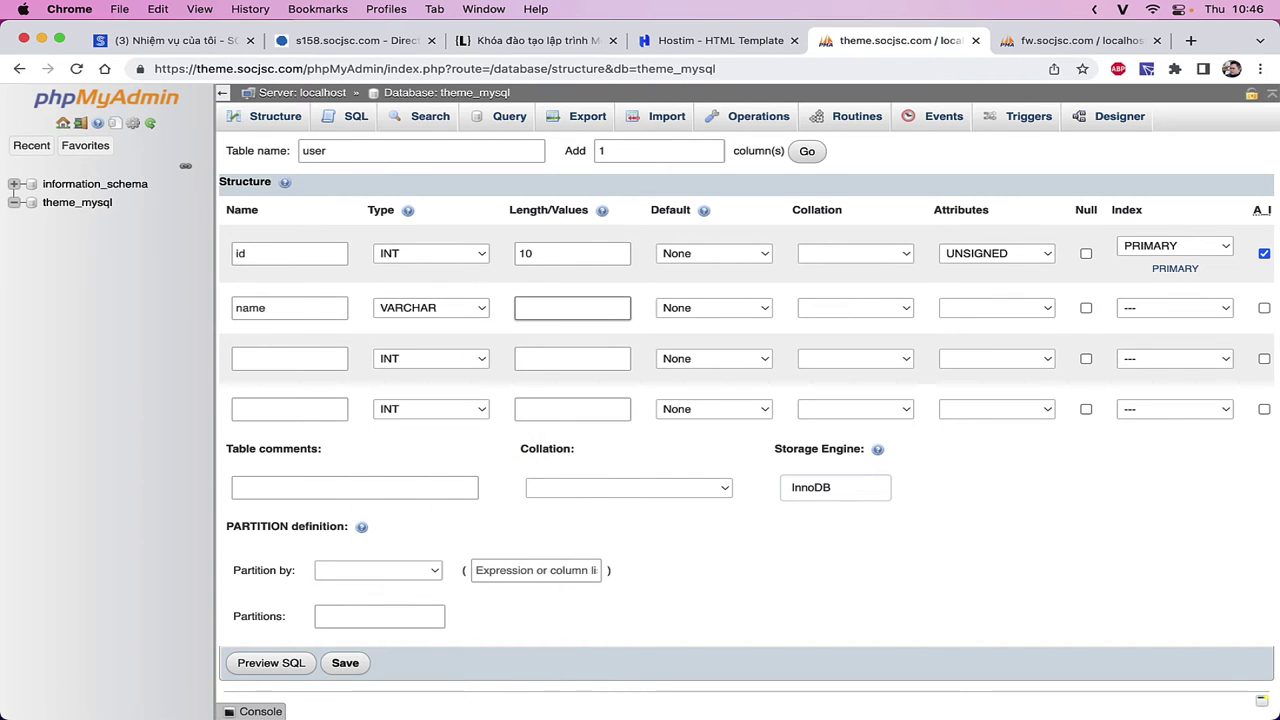
pyautogui.write('70')
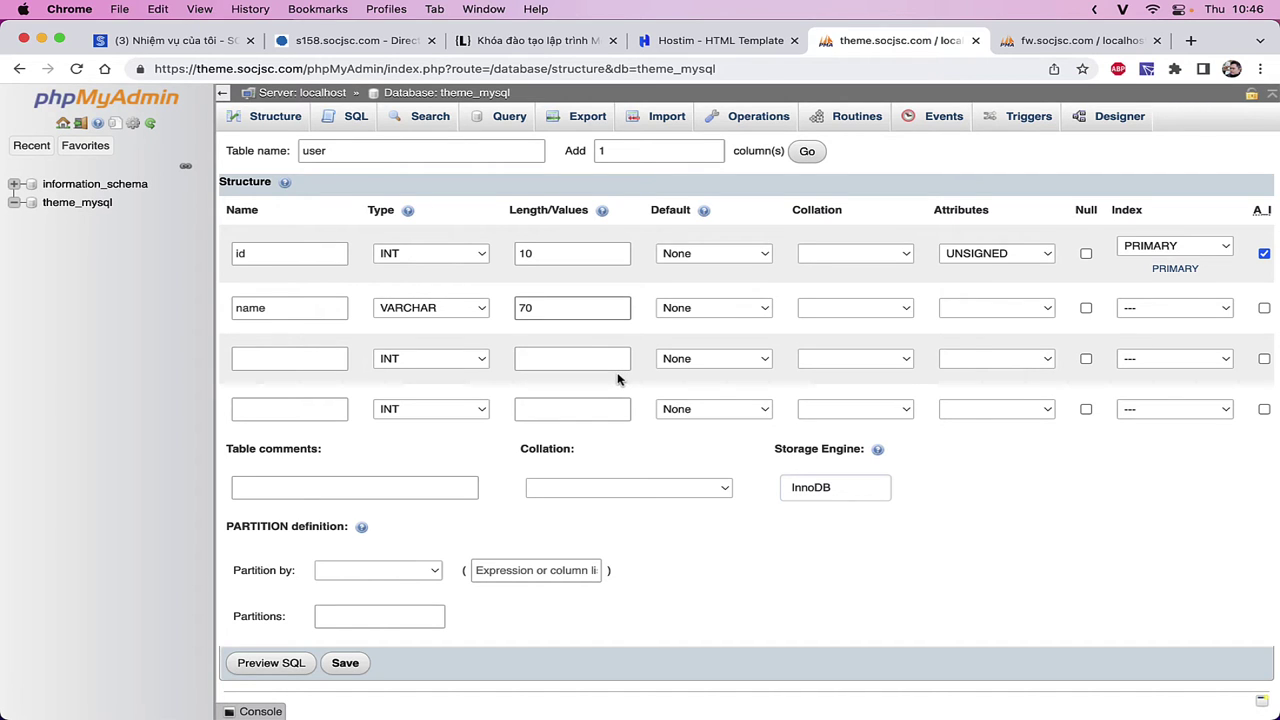
pyautogui.press('super+t')
# - Search Google for 'string length count online' and open string-functions.com
pyautogui.write('str')
pyautogui.press('BackSpace')
pyautogui.press('BackSpace')
pyautogui.press('BackSpace')
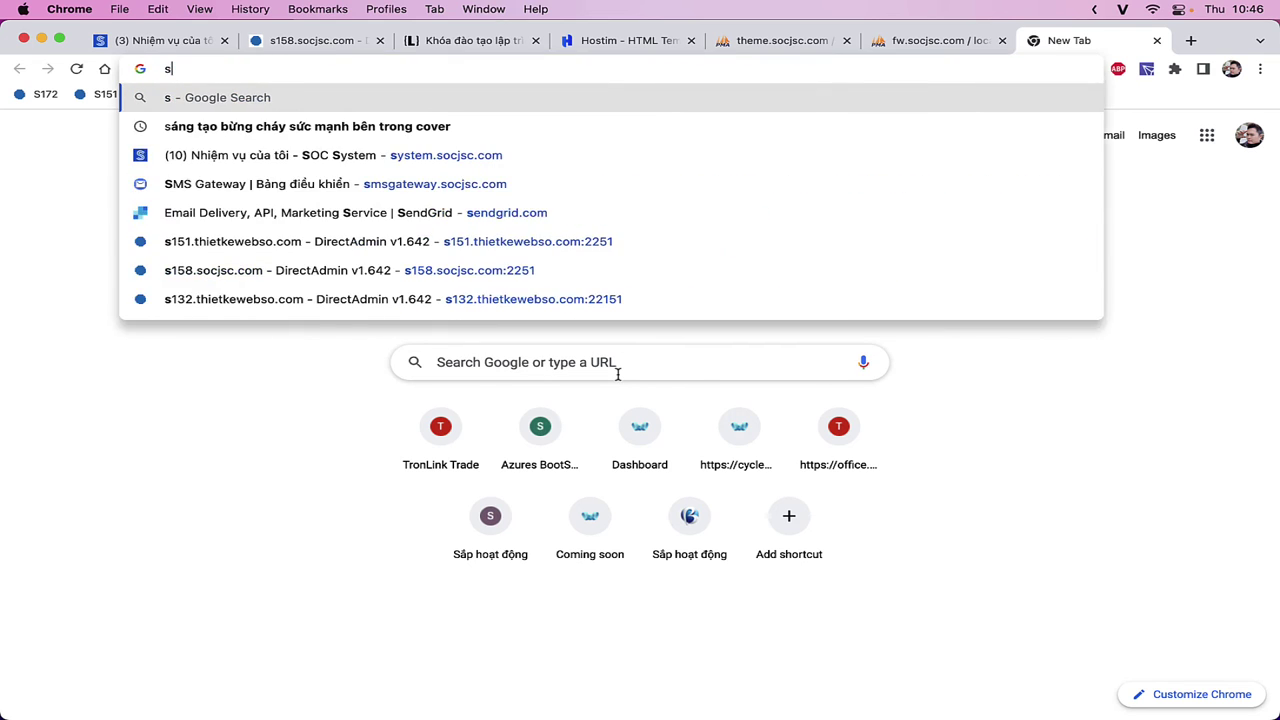
pyautogui.write('string le')
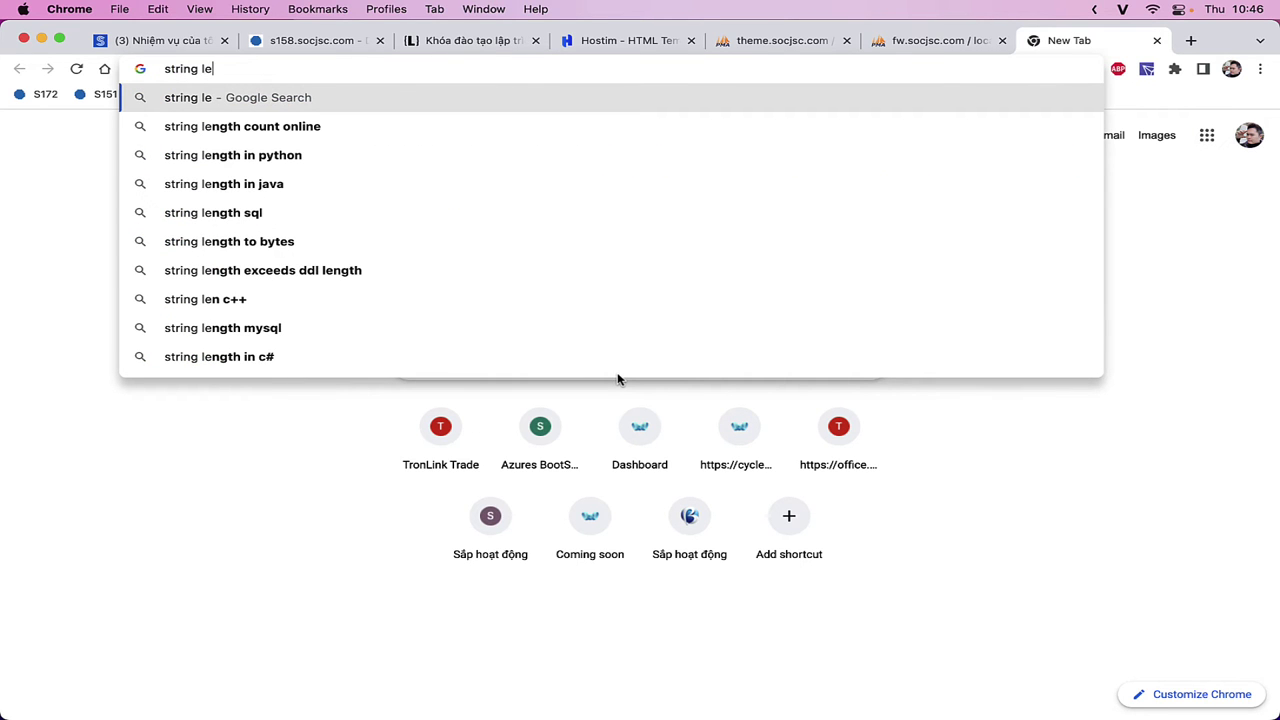
pyautogui.press('Down')
pyautogui.press('Return')
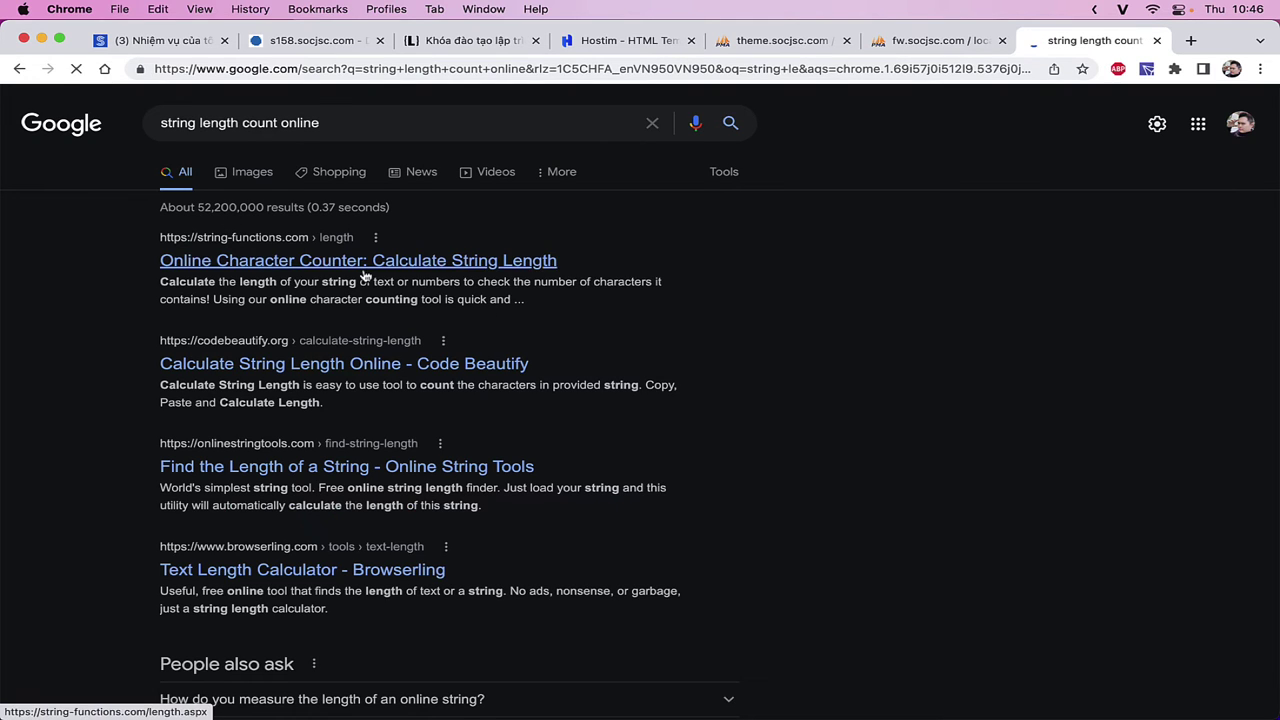
pyautogui.click(364, 274)
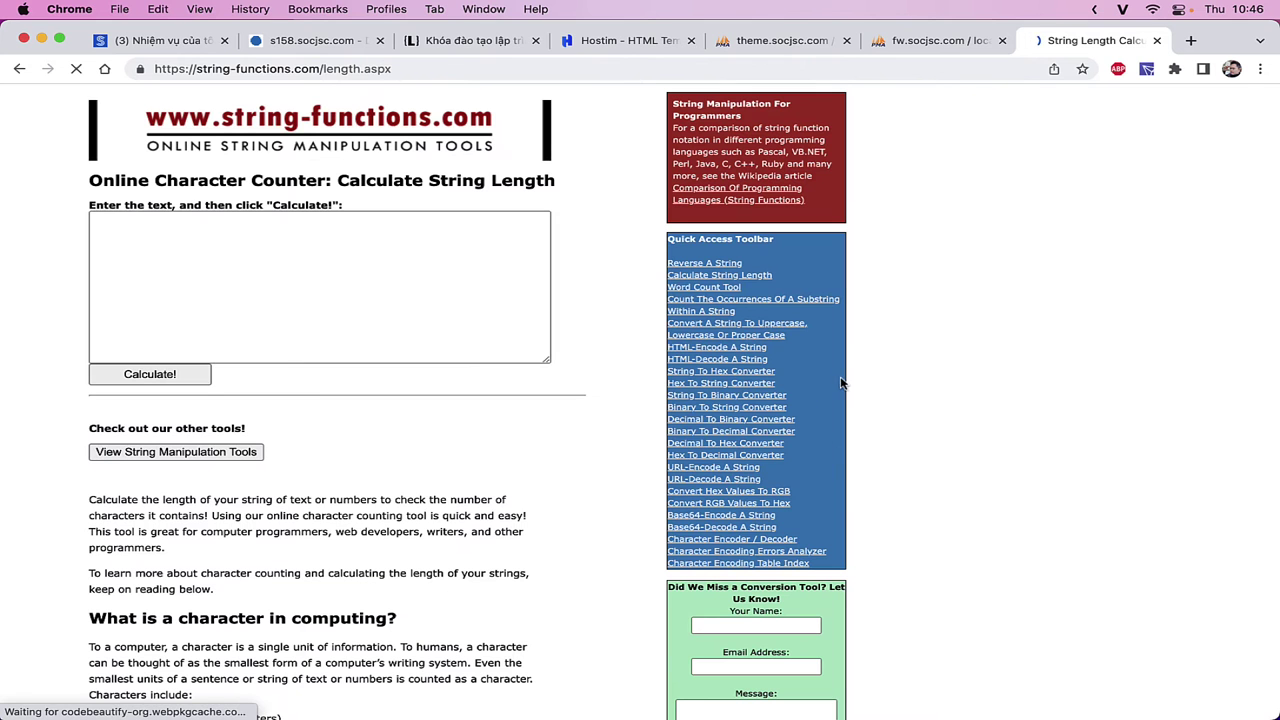
# - Enter a sample full name and calculate its length (20 characters)
pyautogui.click(426, 310)
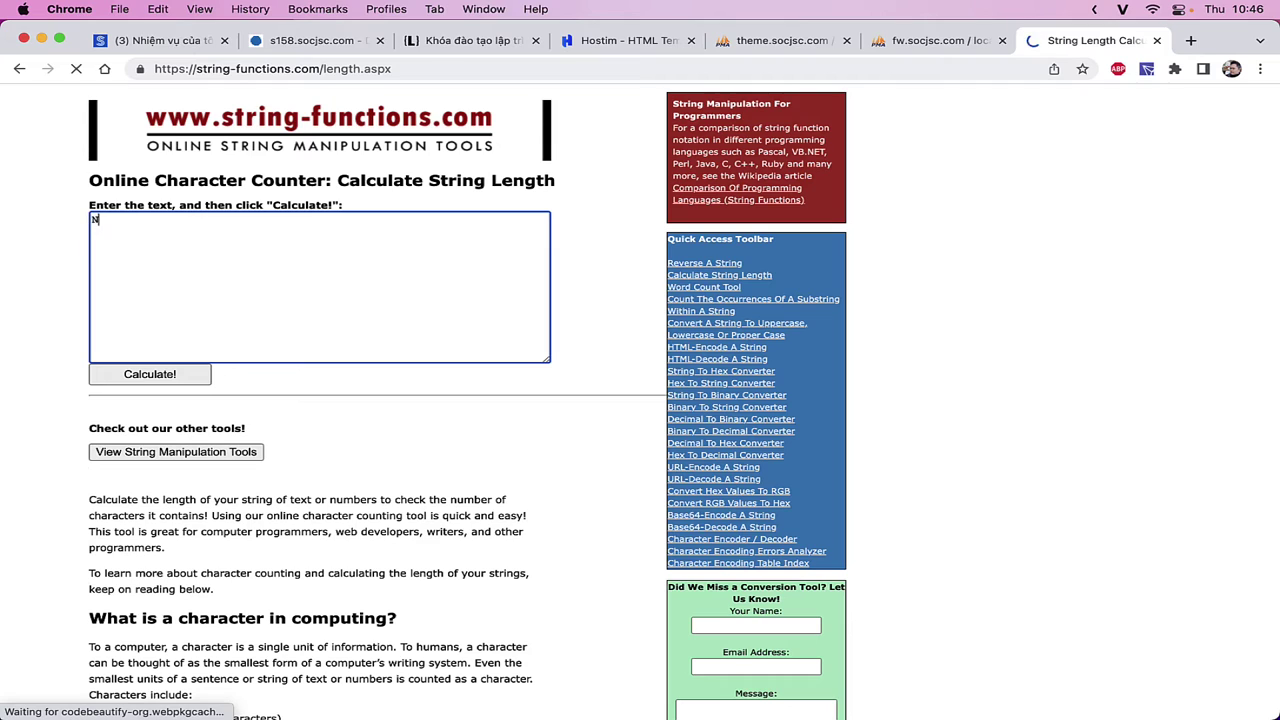
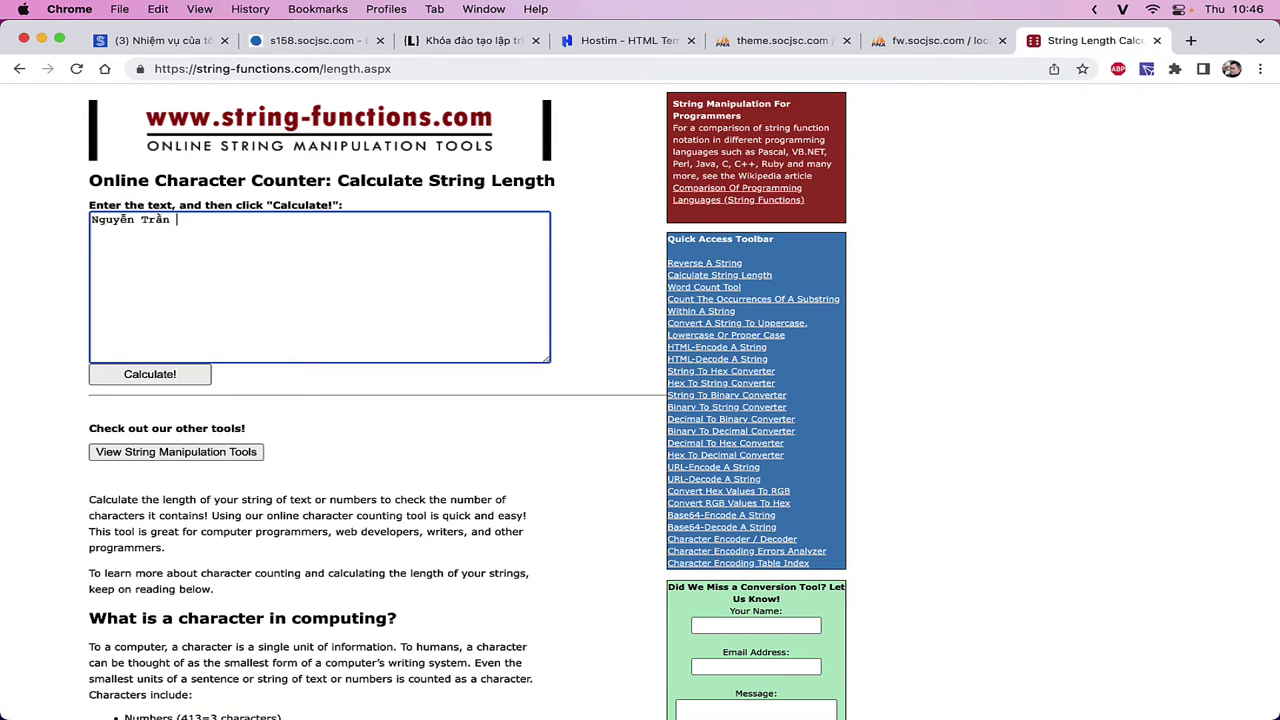
pyautogui.click(168, 376)
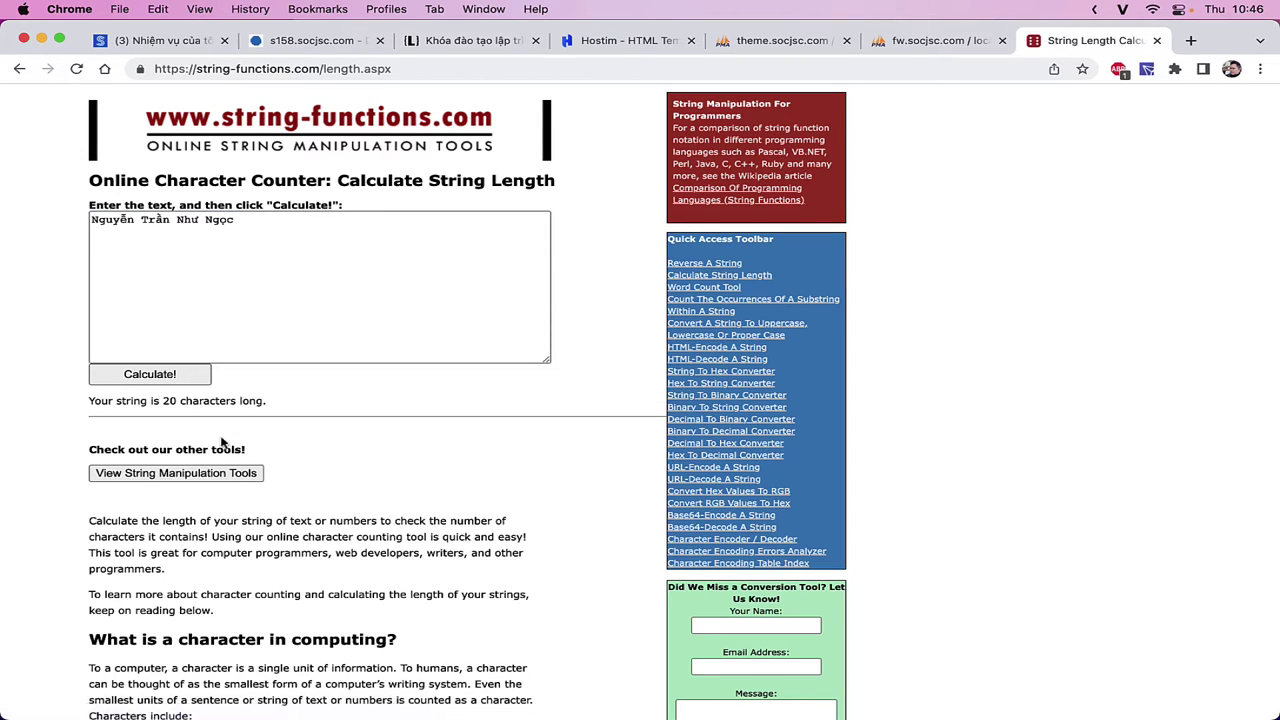
# - Triple the sample name, recalculate to 62 characters, and close the counter tab
pyautogui.click(371, 289)
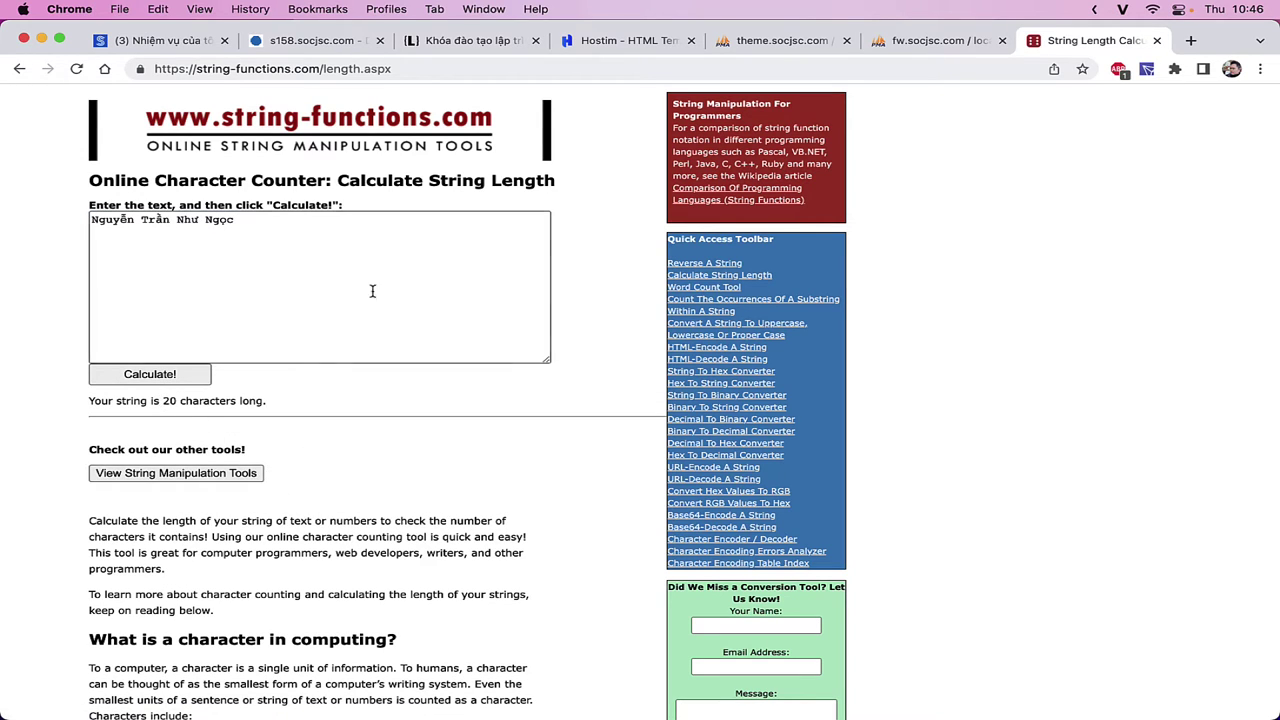
pyautogui.press('super+a')
pyautogui.press('super+c')
pyautogui.click(384, 276)
pyautogui.press('super+v')
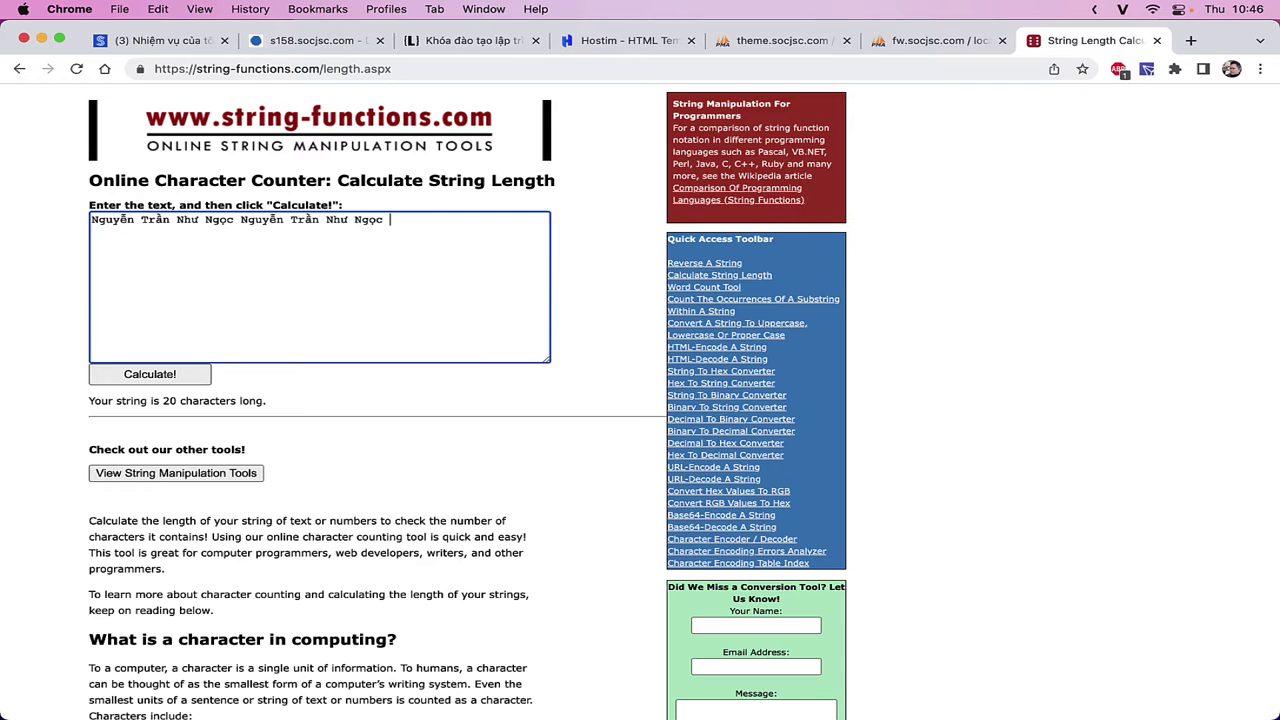
pyautogui.press('super+v')
pyautogui.click(172, 374)
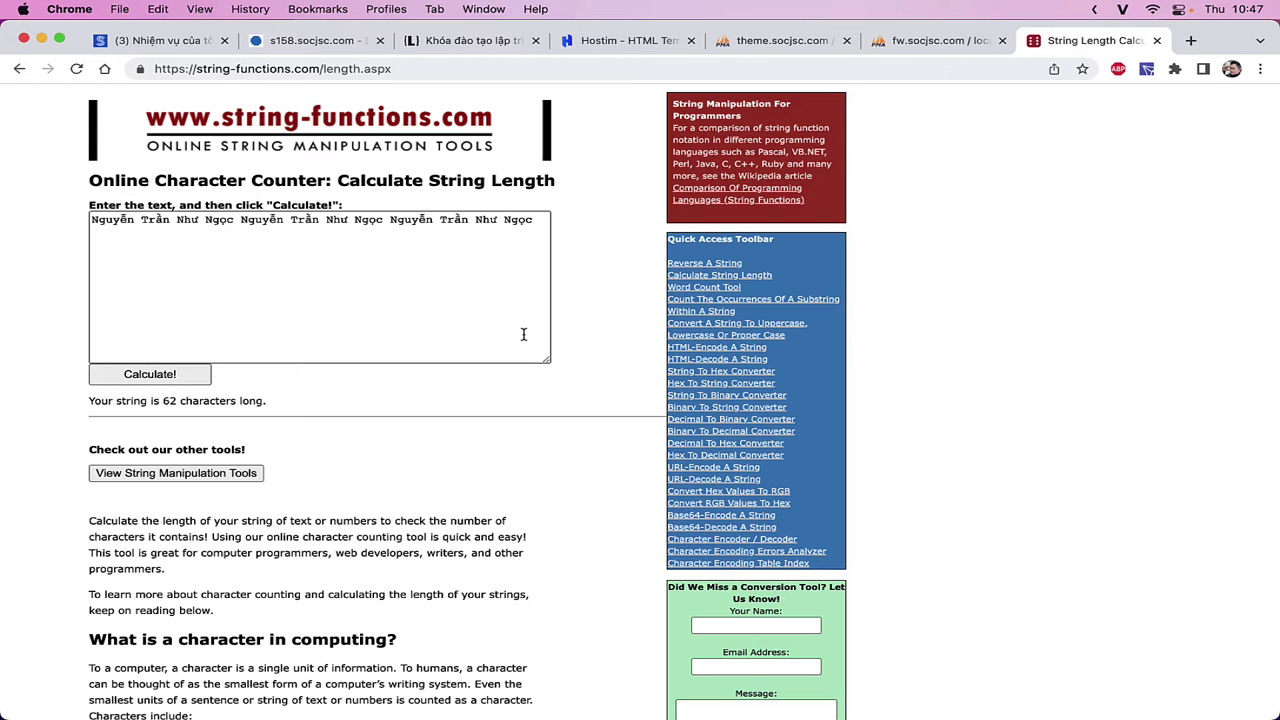
pyautogui.press('super+w')
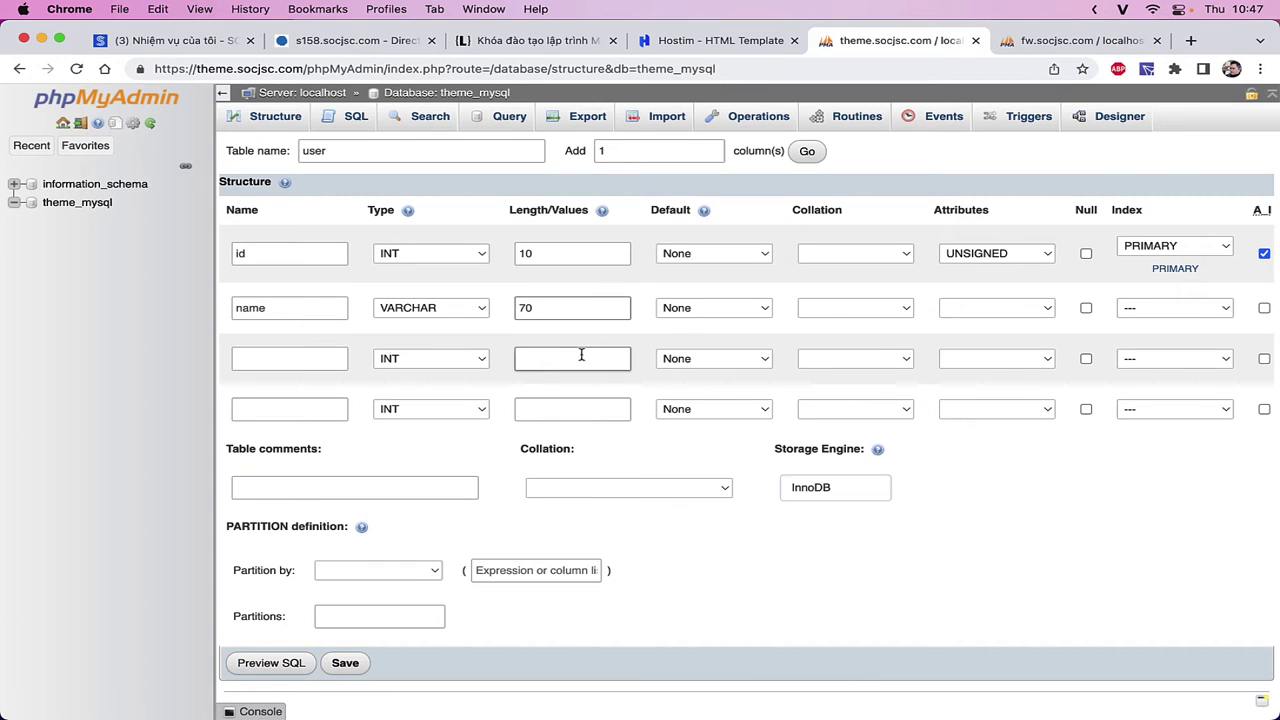
# - Define the third column as email, VARCHAR with length 160
pyautogui.click(317, 360)
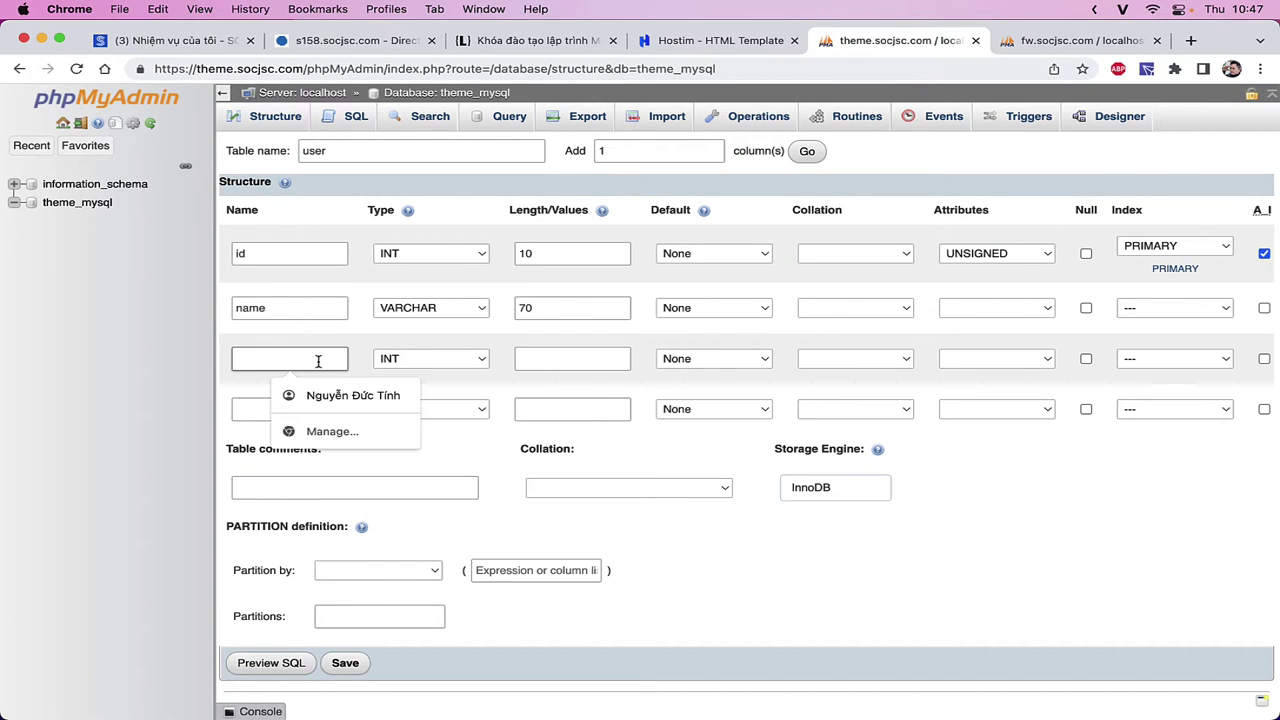
pyautogui.write('email')
pyautogui.press('Tab')
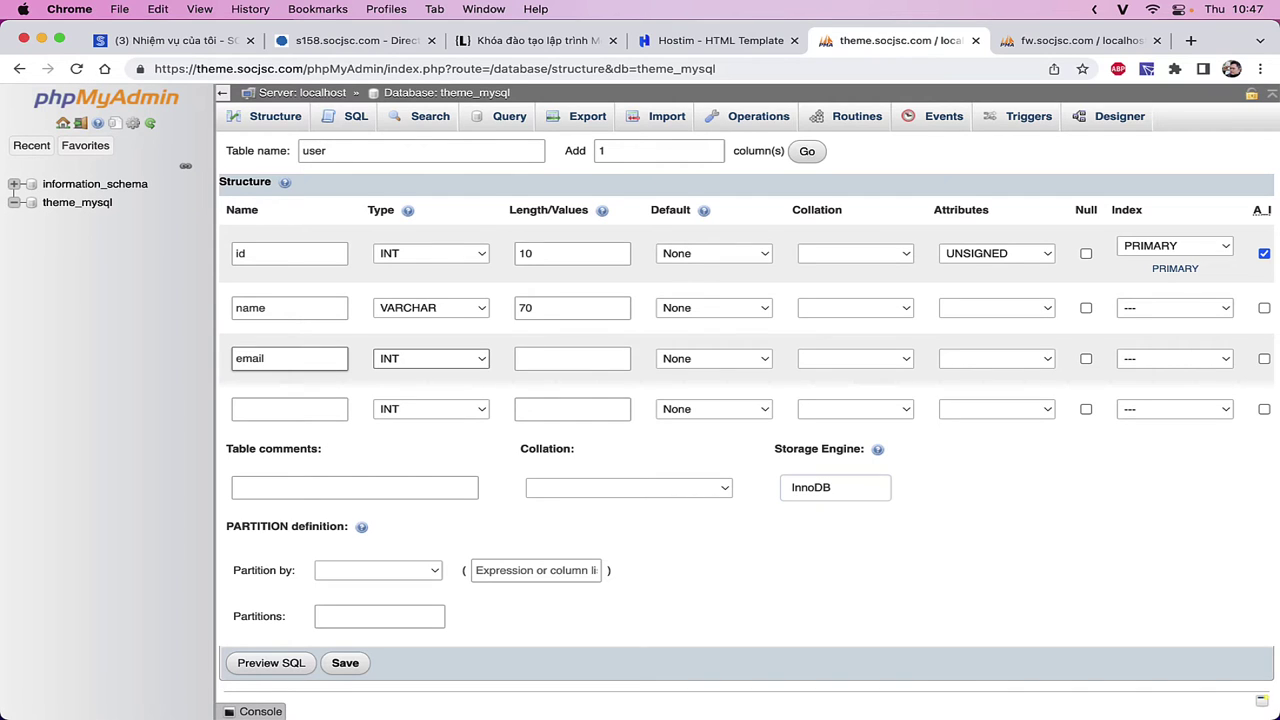
pyautogui.press('v')
pyautogui.press('Tab')
pyautogui.write('160')
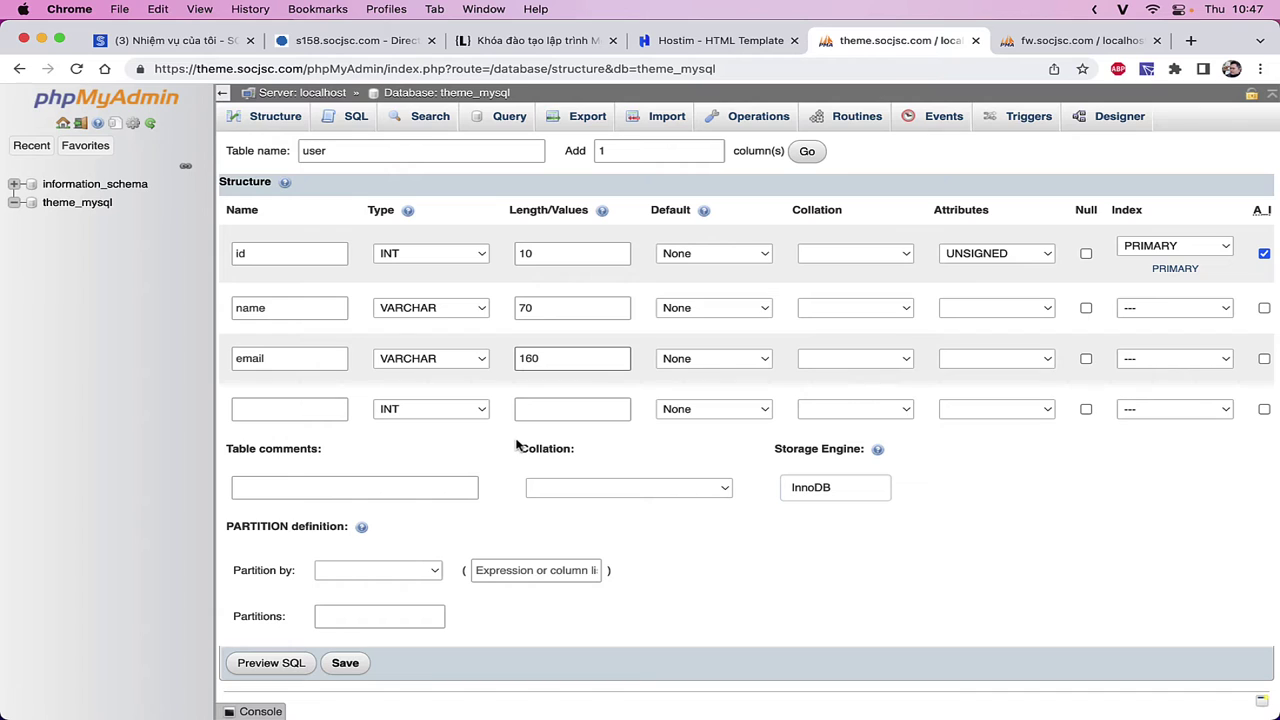
# - Define the fourth column as phone with type VARCHAR and a length of 20
pyautogui.click(309, 409)
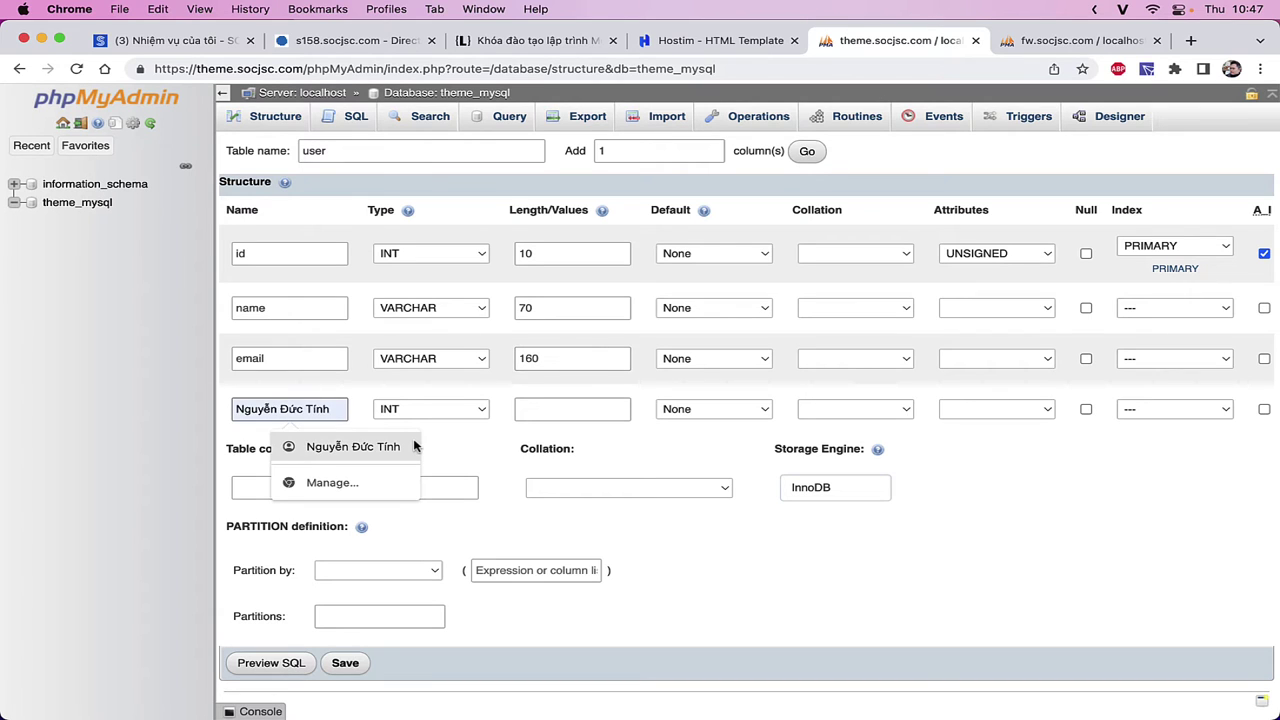
pyautogui.write('p')
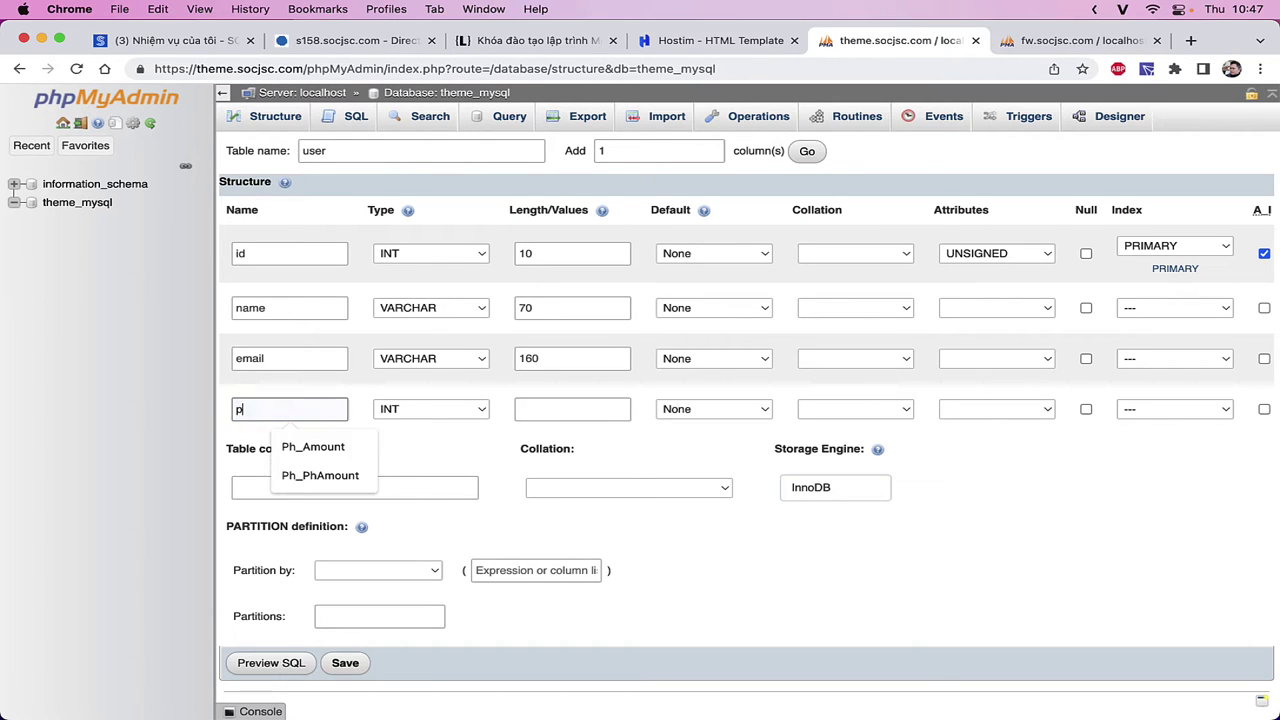
pyautogui.write('hone')
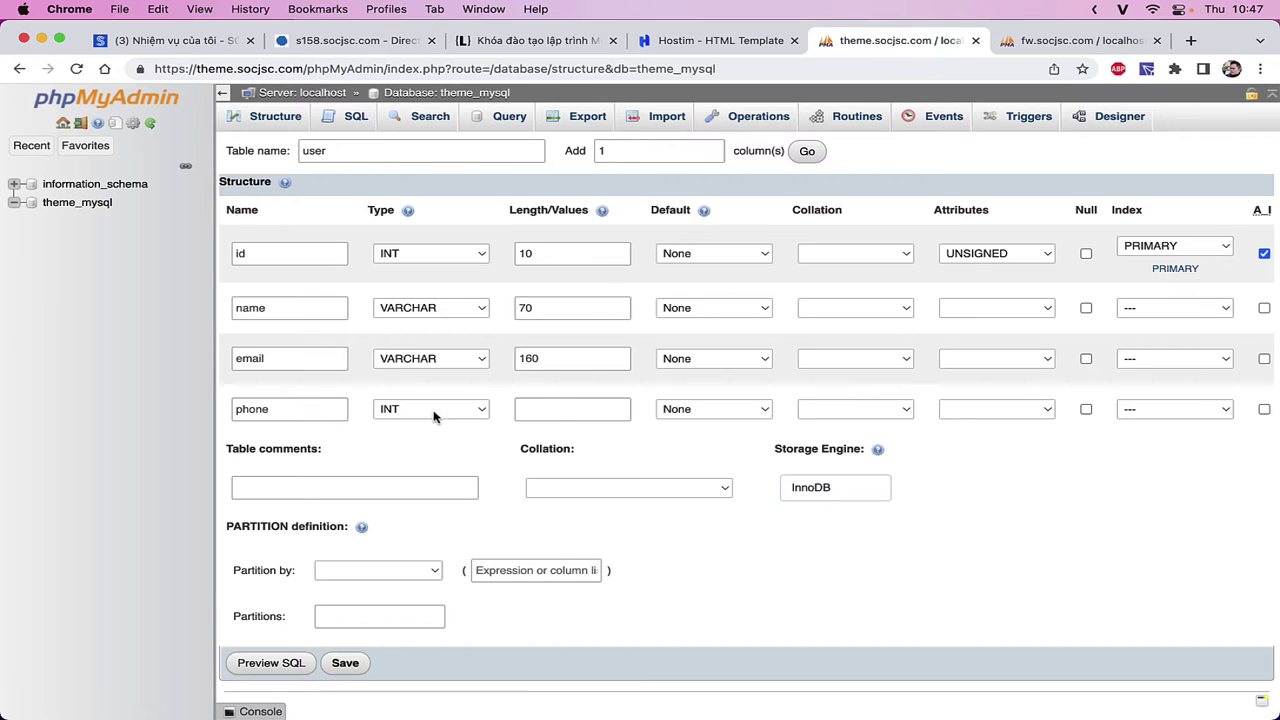
pyautogui.click(433, 410)
pyautogui.click(434, 427)
pyautogui.click(580, 406)
pyautogui.write('20')
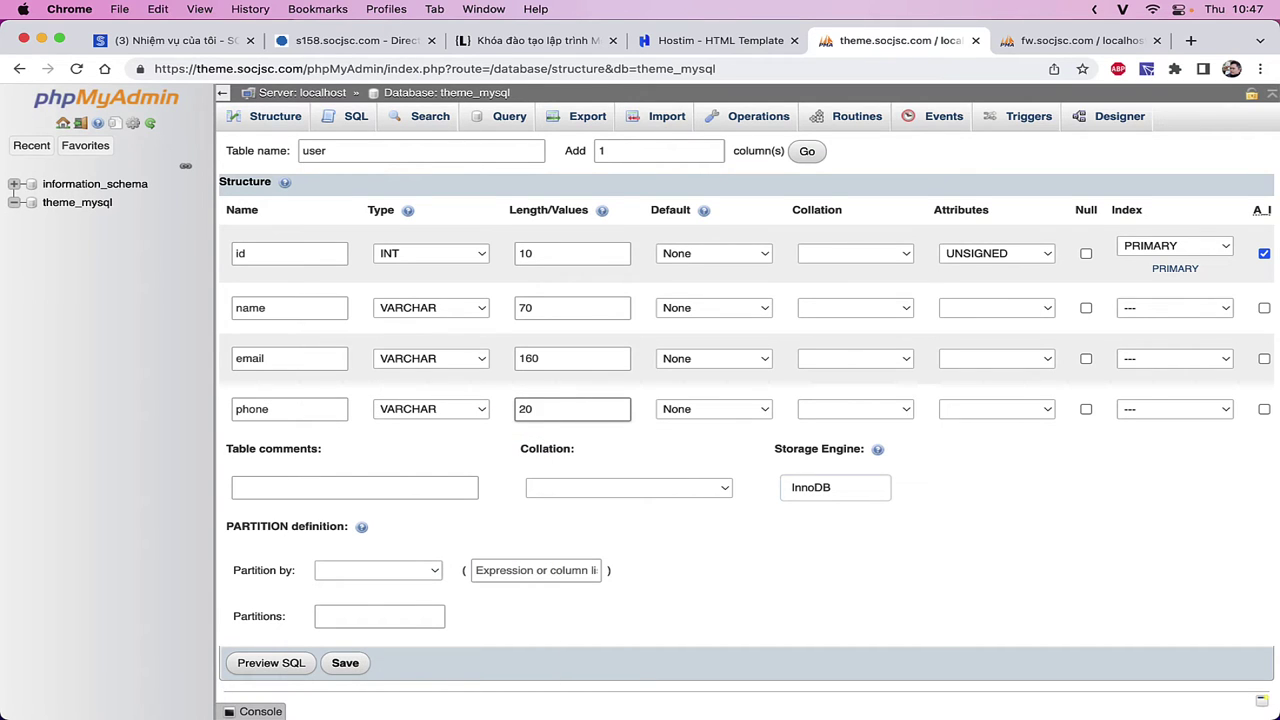
pyautogui.click(446, 412)
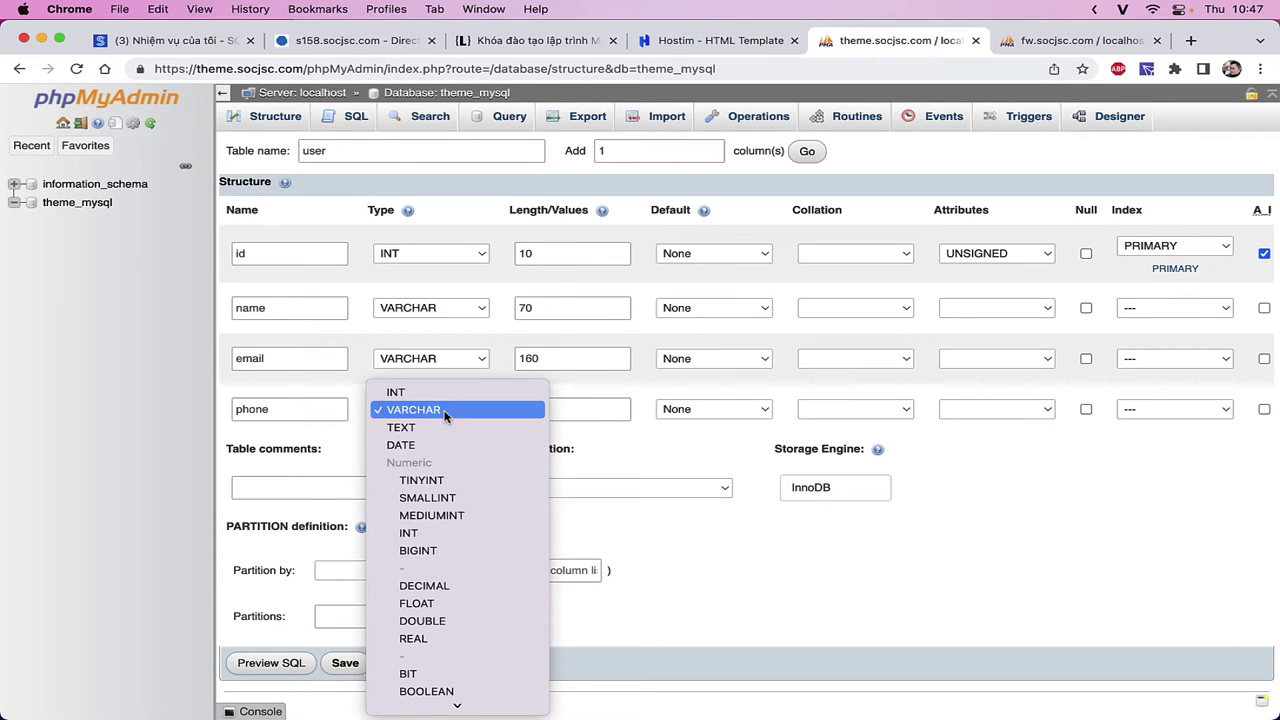
pyautogui.click(433, 684)
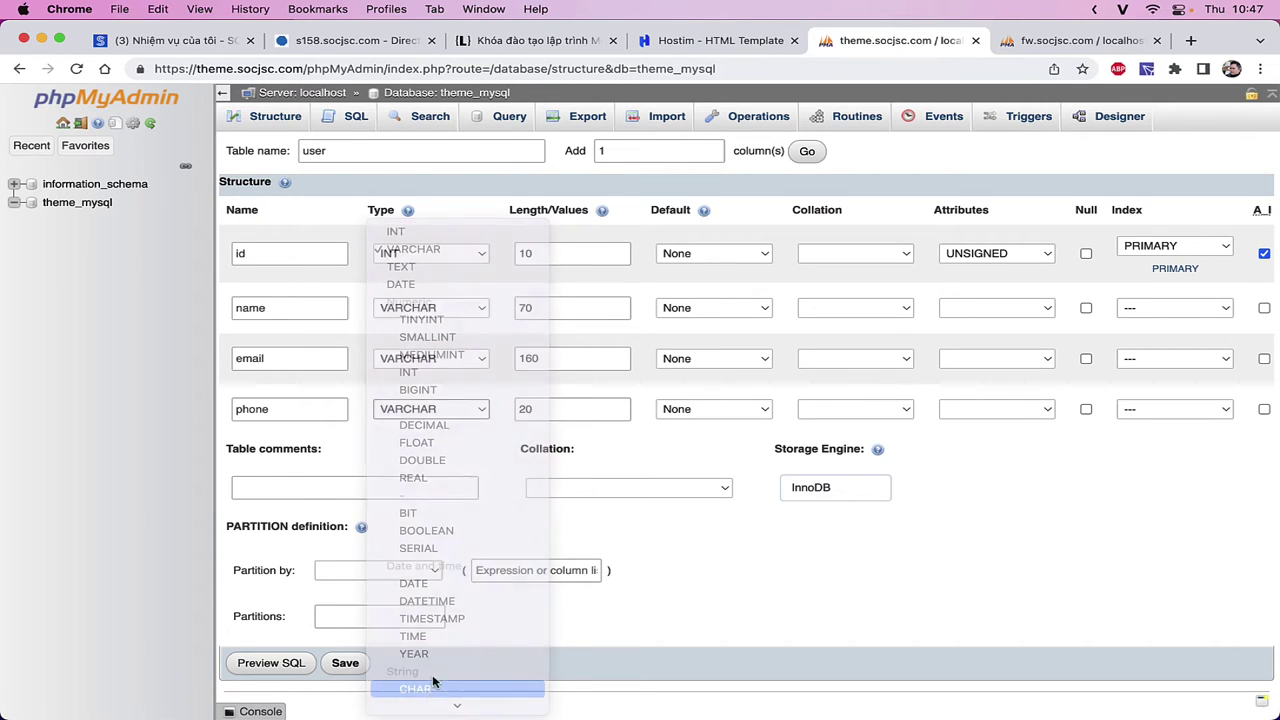
pyautogui.click(561, 419)
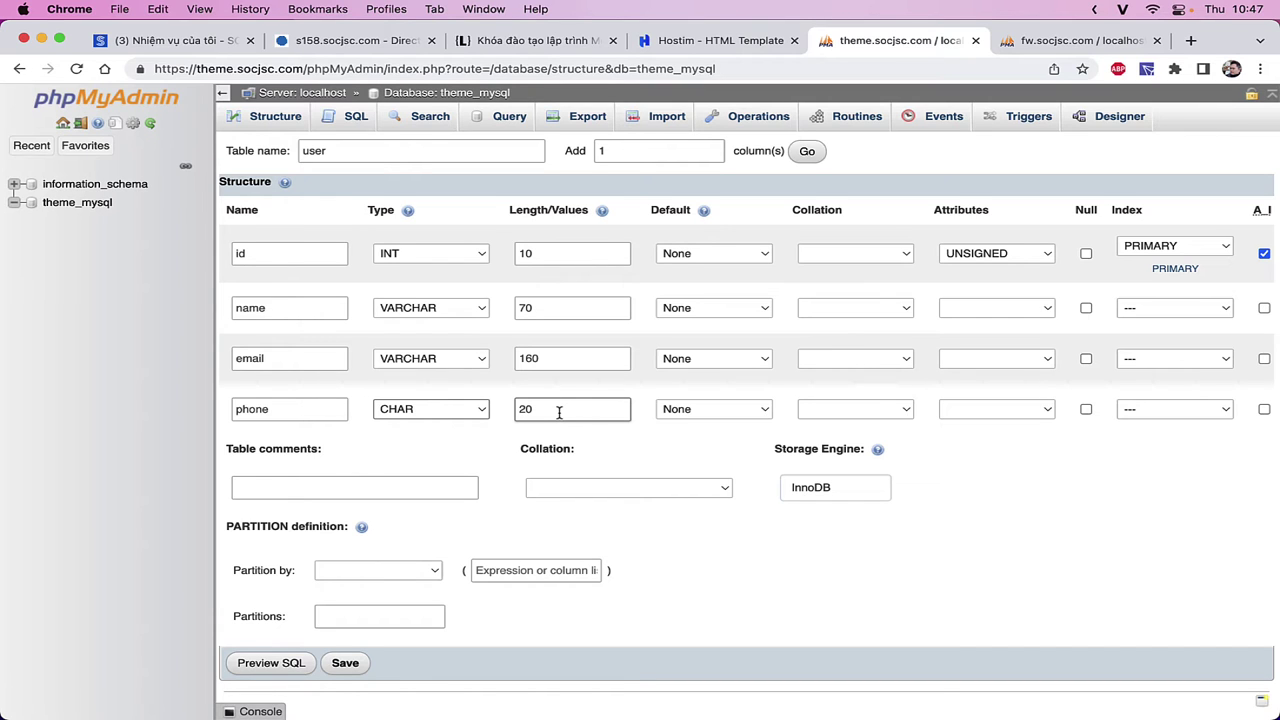
pyautogui.click(453, 418)
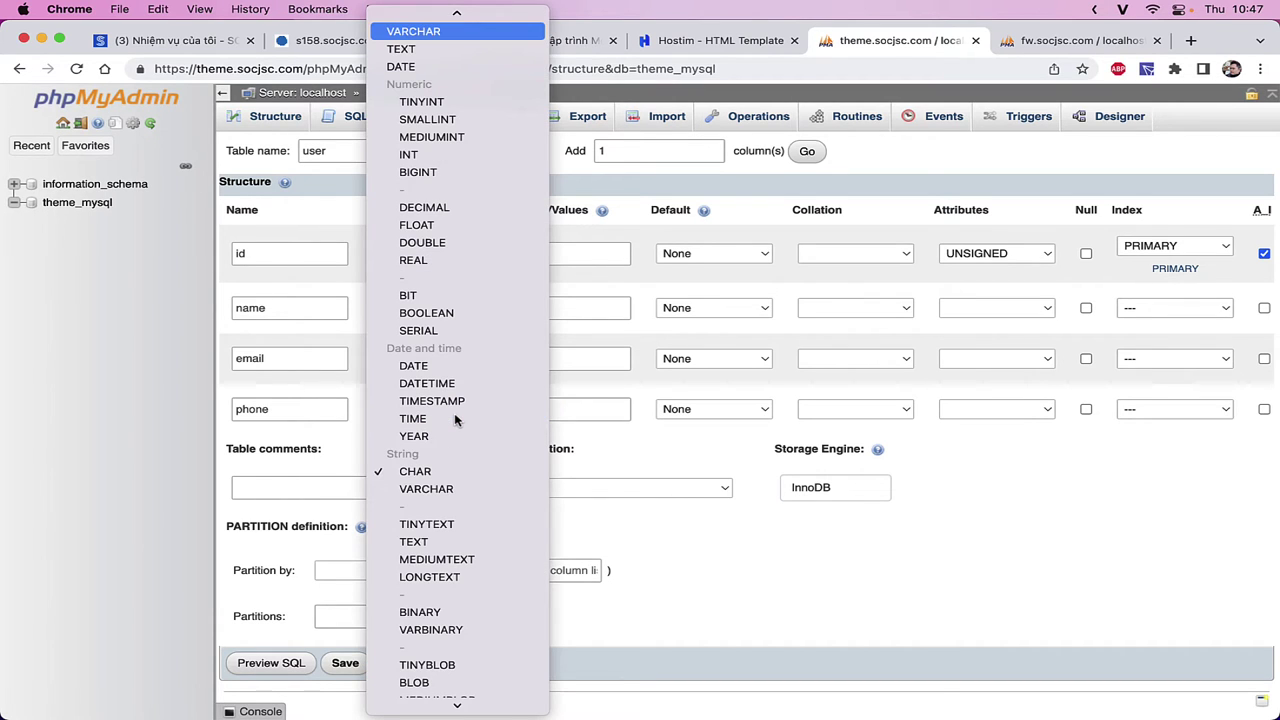
pyautogui.click(426, 488)
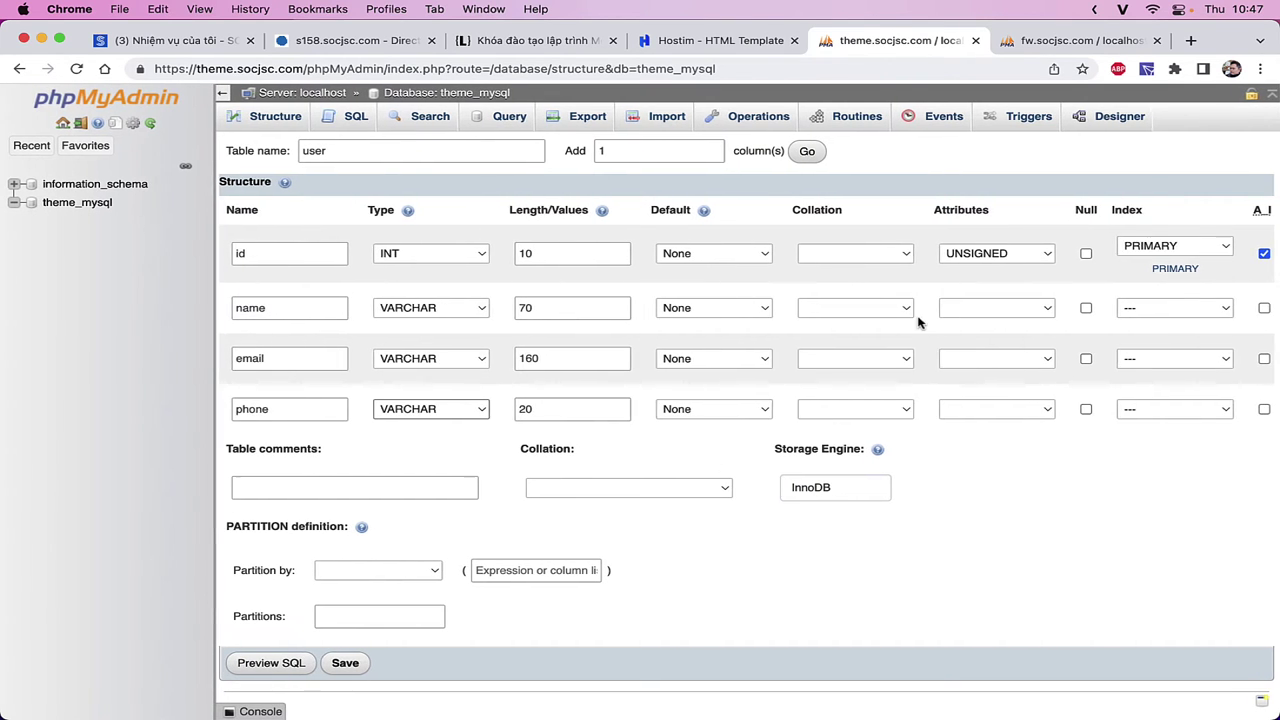
# - Keep PRIMARY as the id column's index and save the four-column user table
pyautogui.hscroll(3, 920, 322)
pyautogui.hscroll(-3, 920, 322)
pyautogui.scroll(-1, 585, 583)
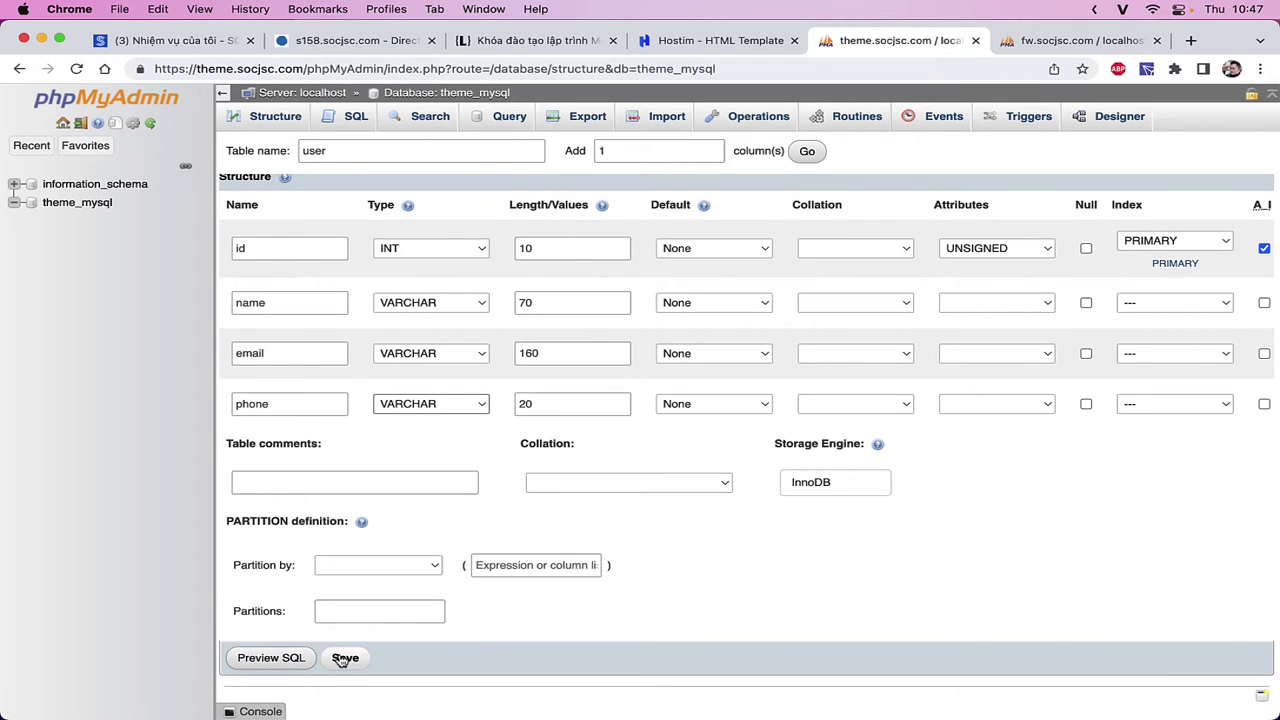
pyautogui.hscroll(3, 1100, 410)
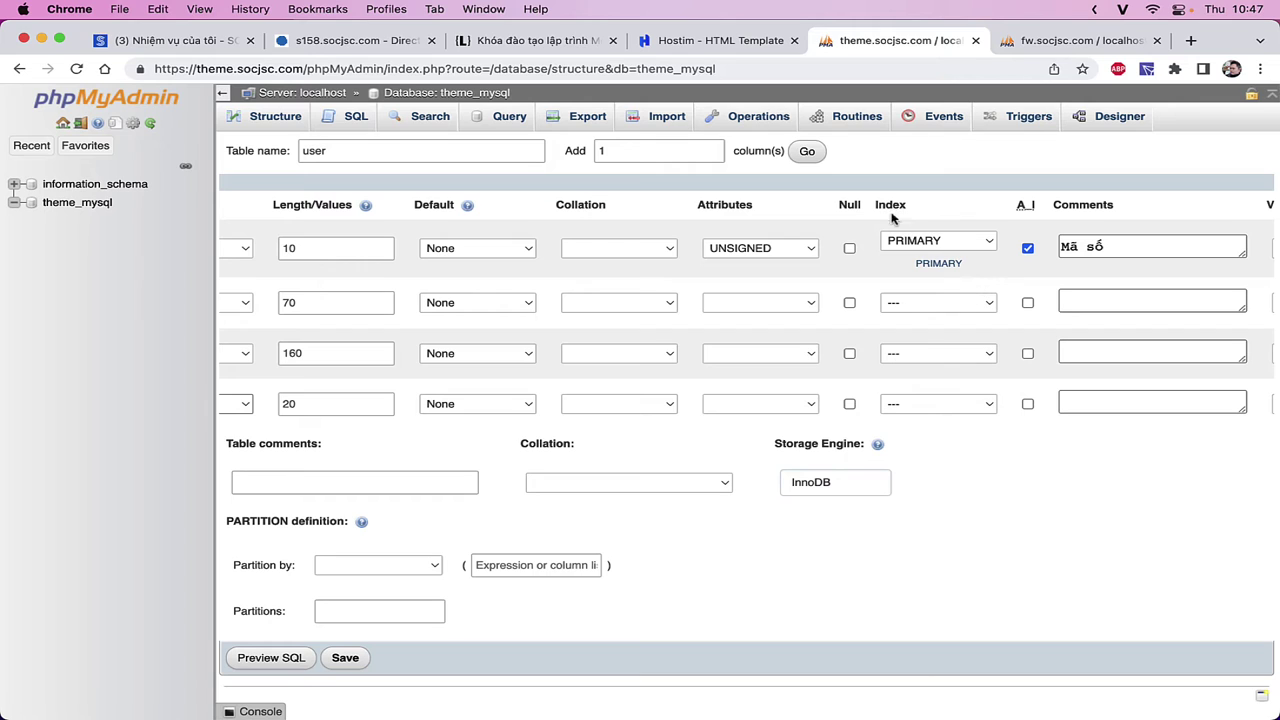
pyautogui.click(945, 246)
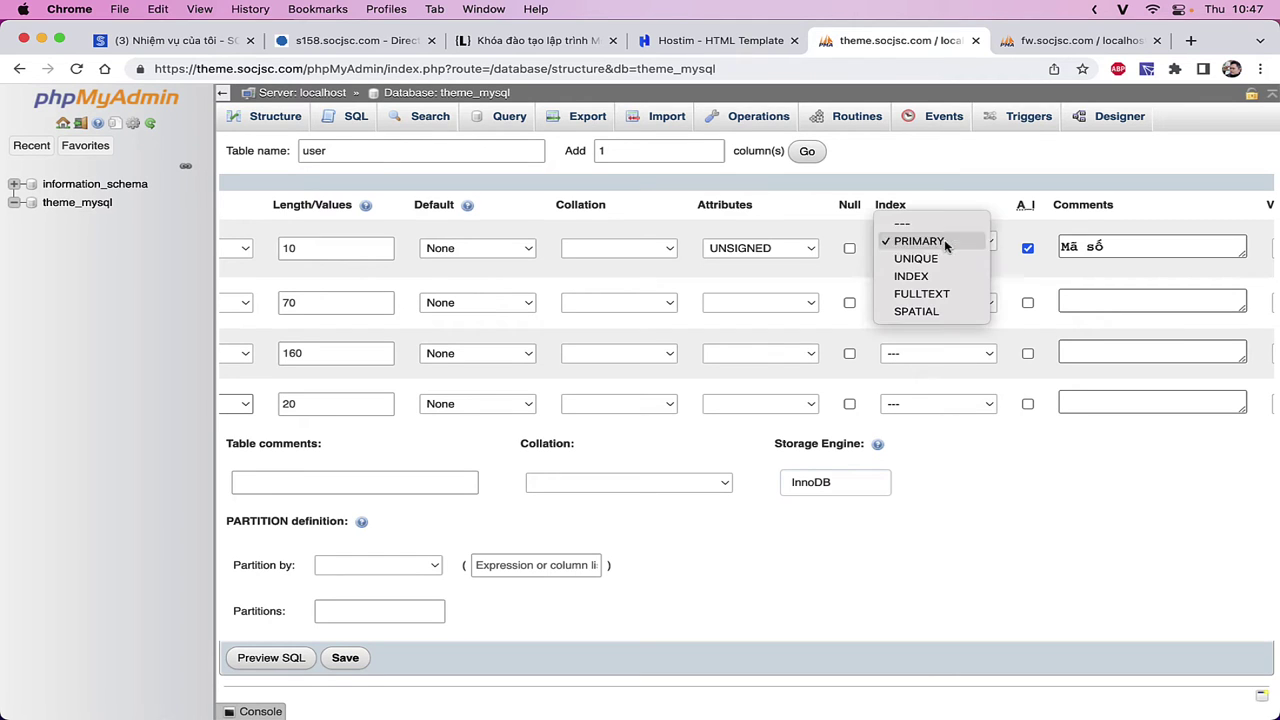
pyautogui.click(918, 242)
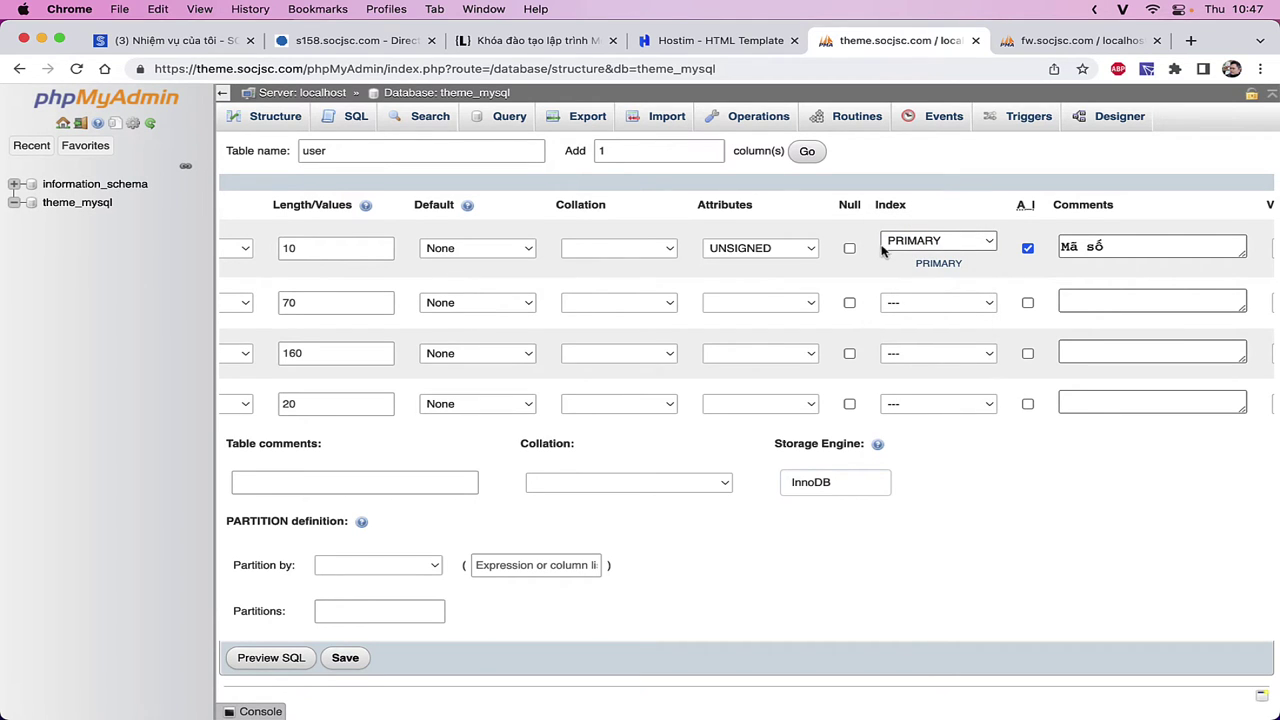
pyautogui.hscroll(-5, 720, 246)
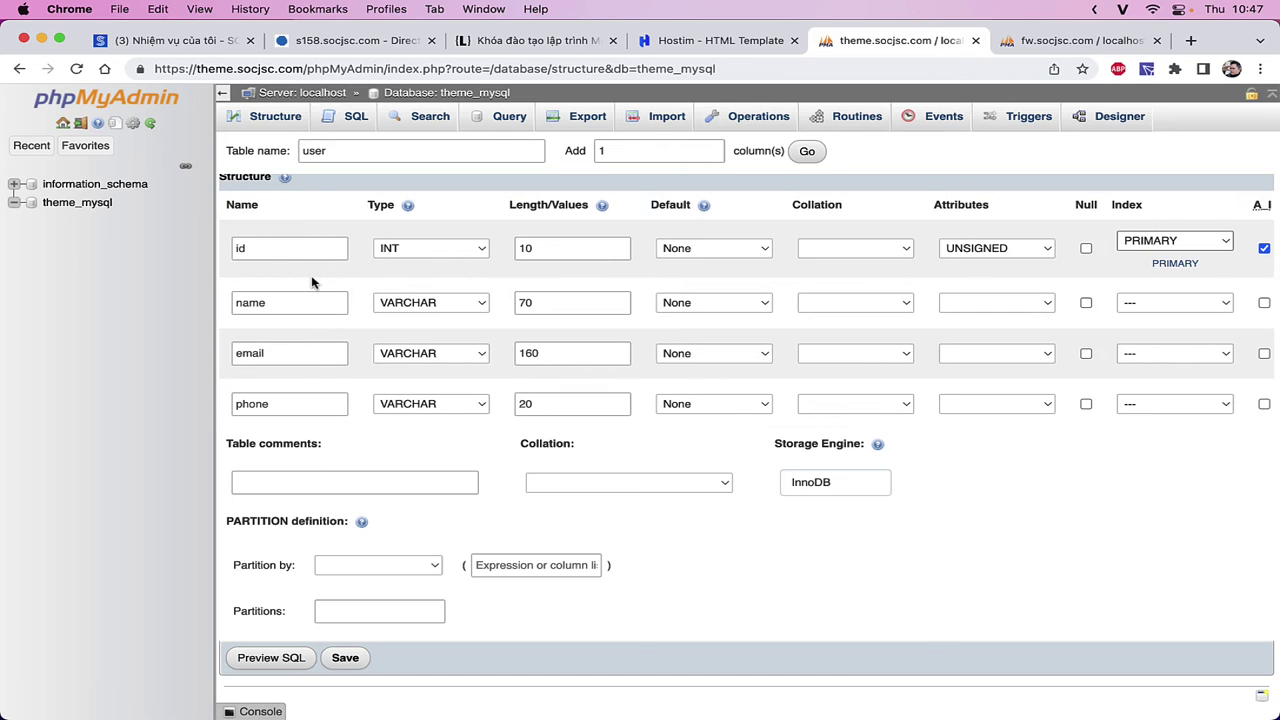
pyautogui.click(346, 668)
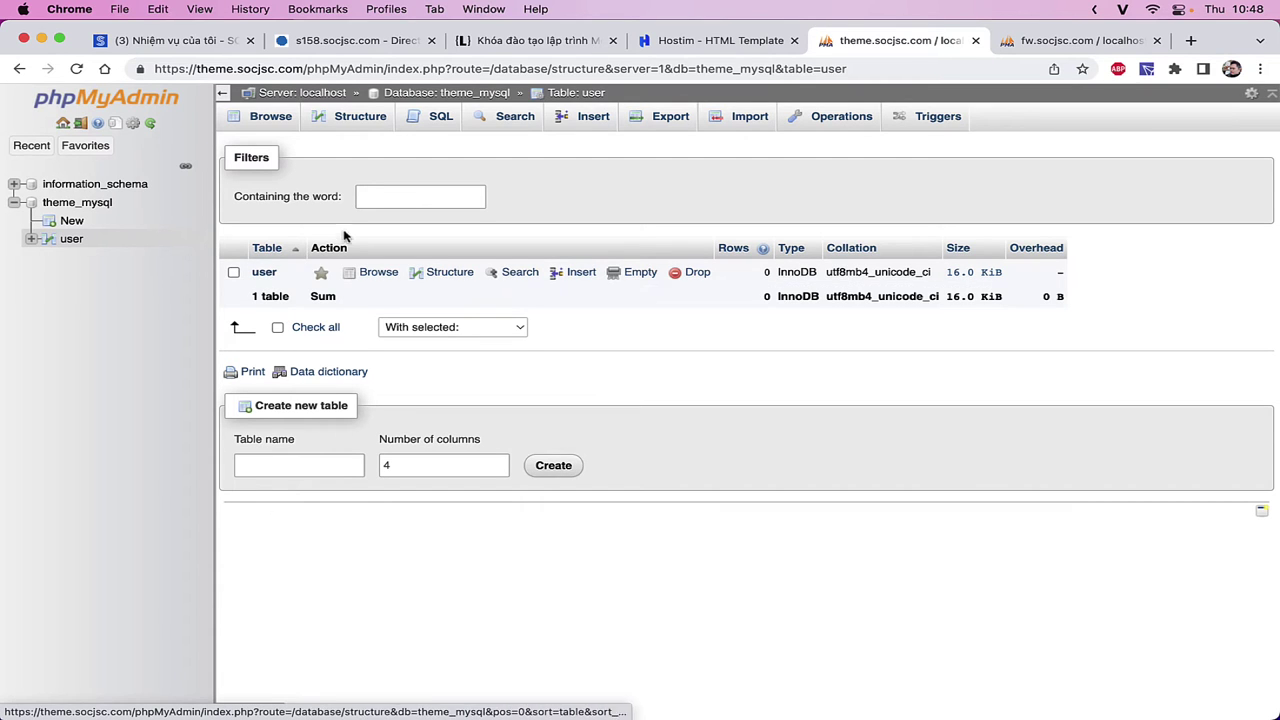
# - Review the Structure tab of the new user table
pyautogui.click(348, 128)
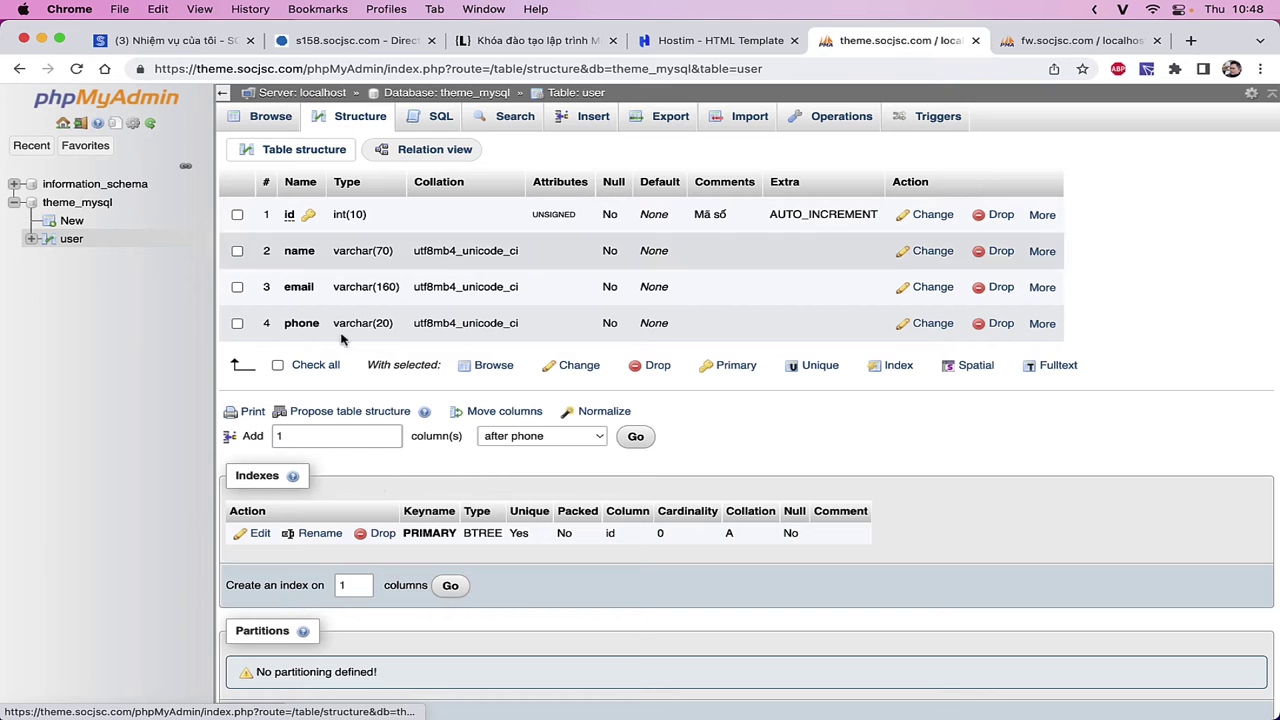
pyautogui.scroll(-5, 350, 578)
pyautogui.scroll(4, 366, 568)
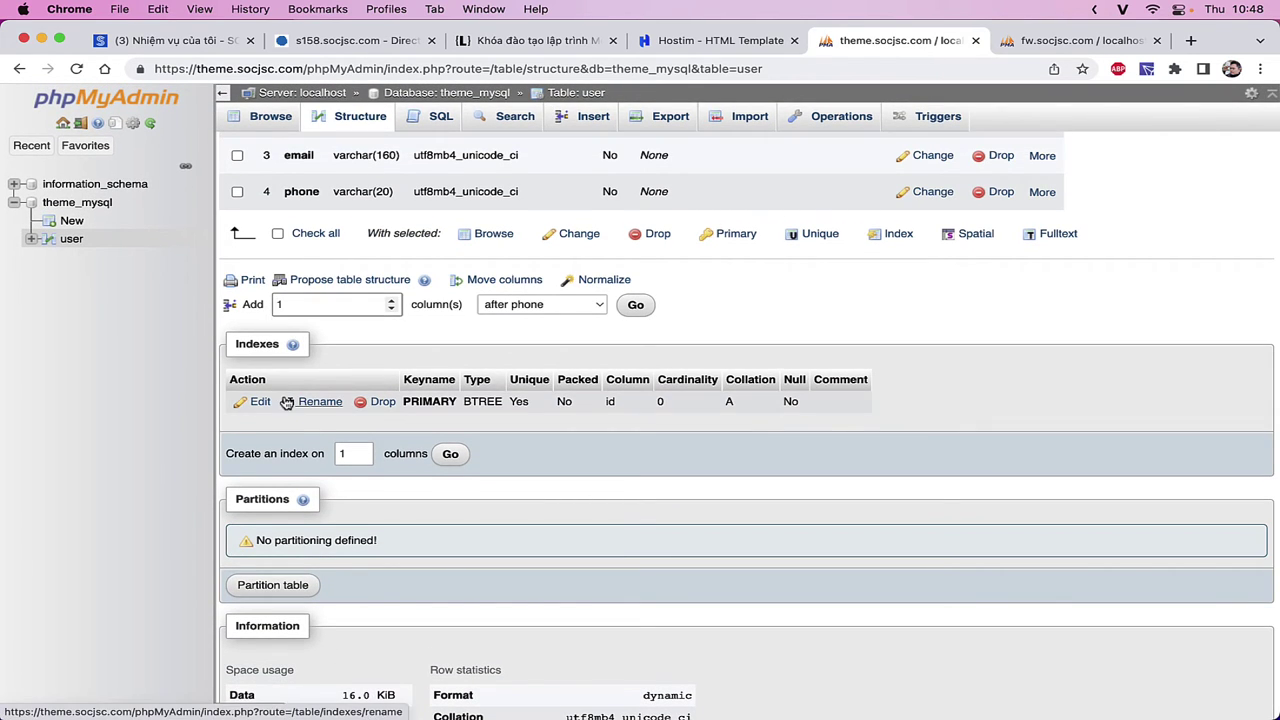
pyautogui.scroll(3, 278, 448)
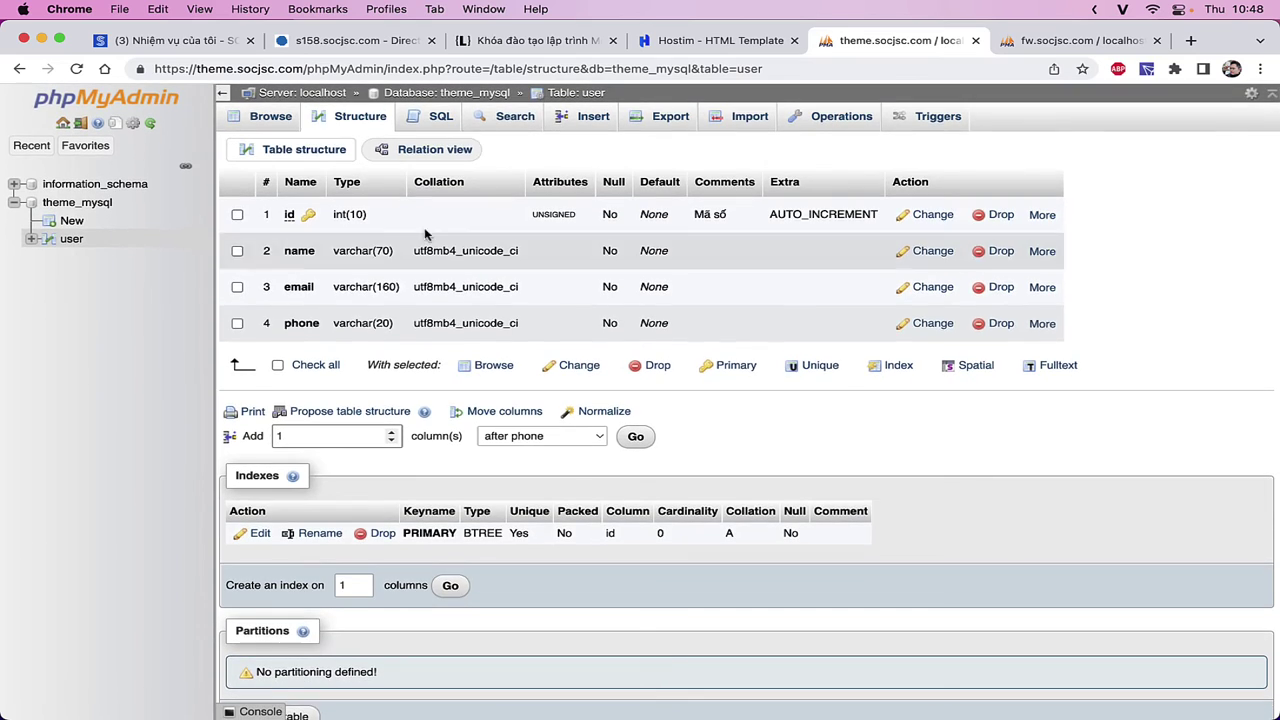
pyautogui.scroll(-6, 380, 505)
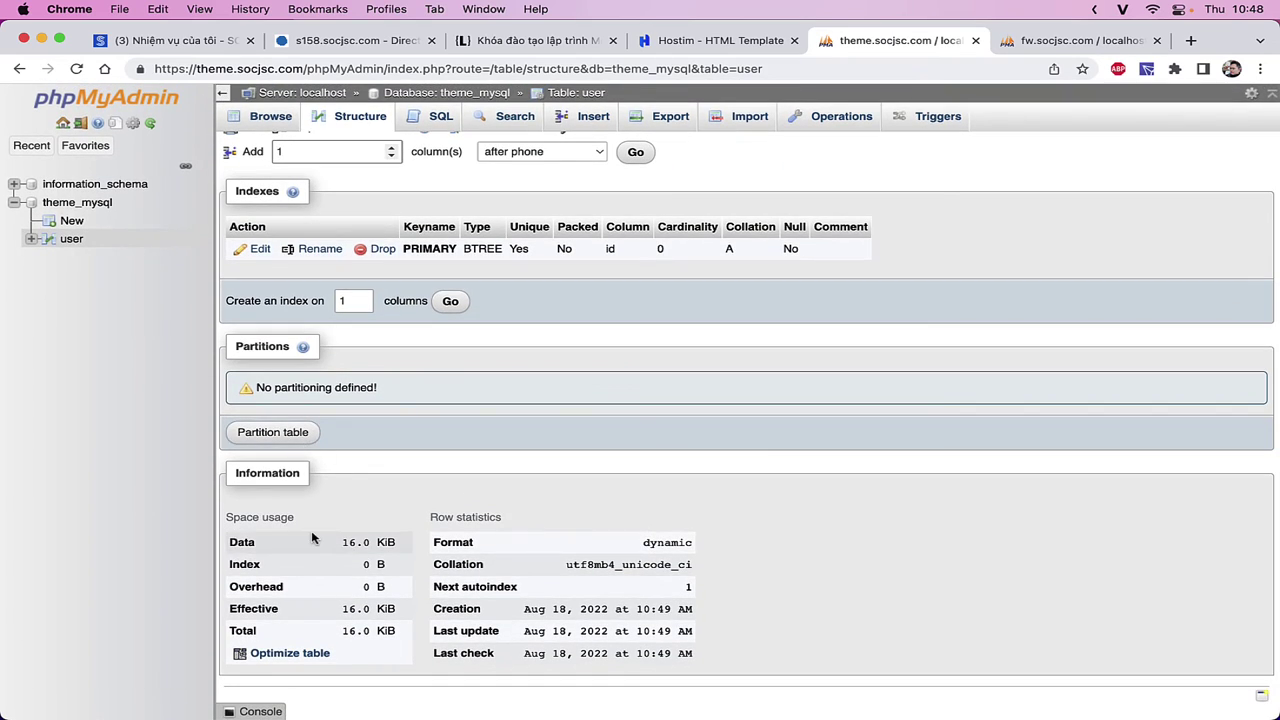
pyautogui.scroll(6, 288, 352)
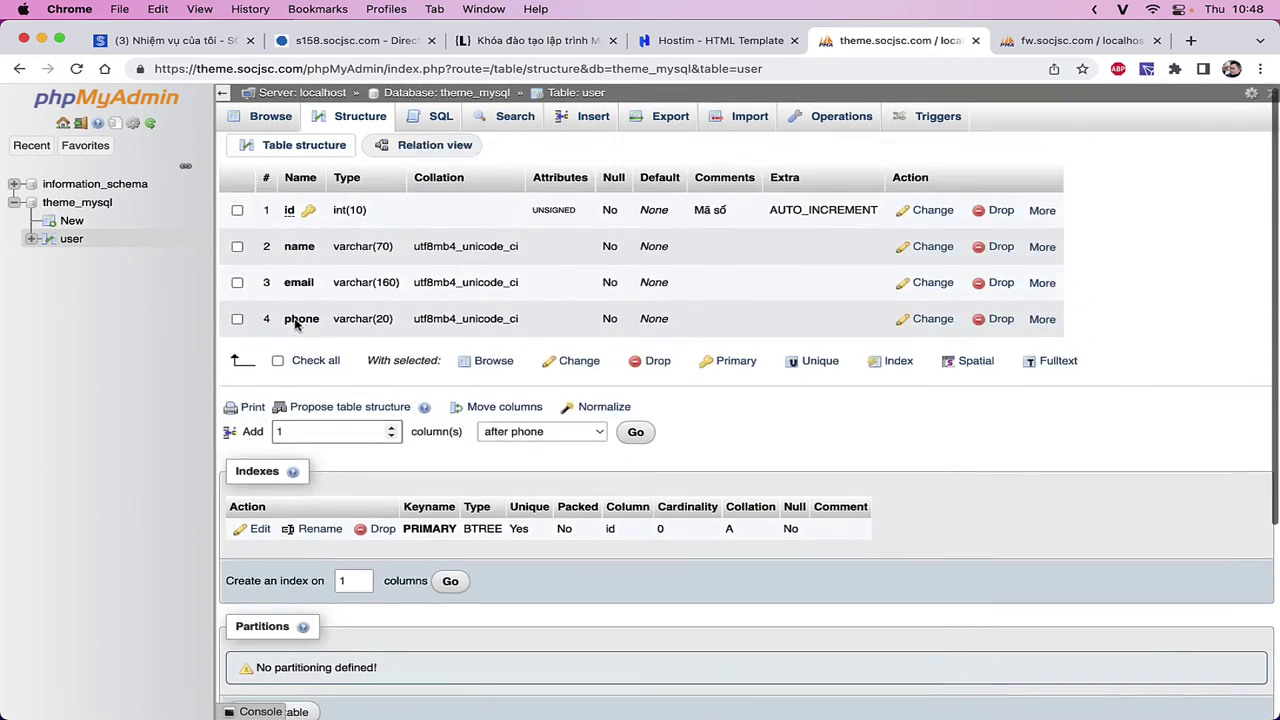
# - Go to the theme_mysql database and open its SQL query editor
pyautogui.click(102, 203)
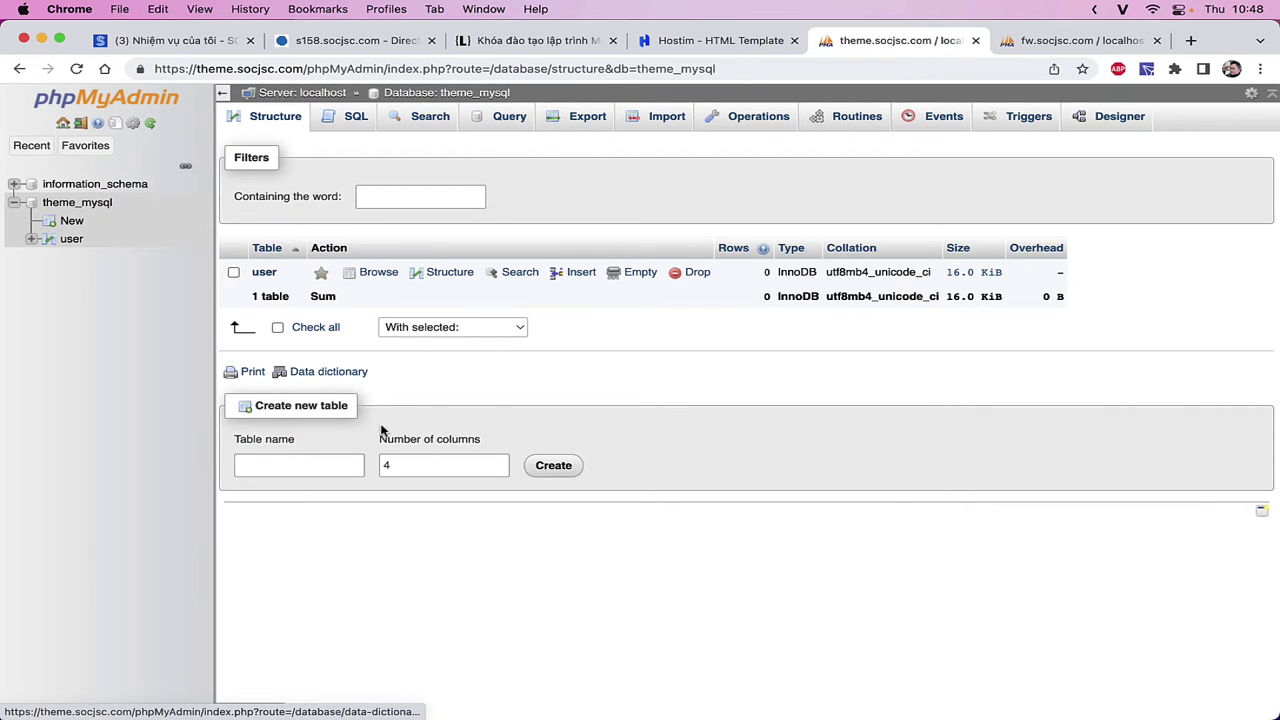
pyautogui.click(314, 463)
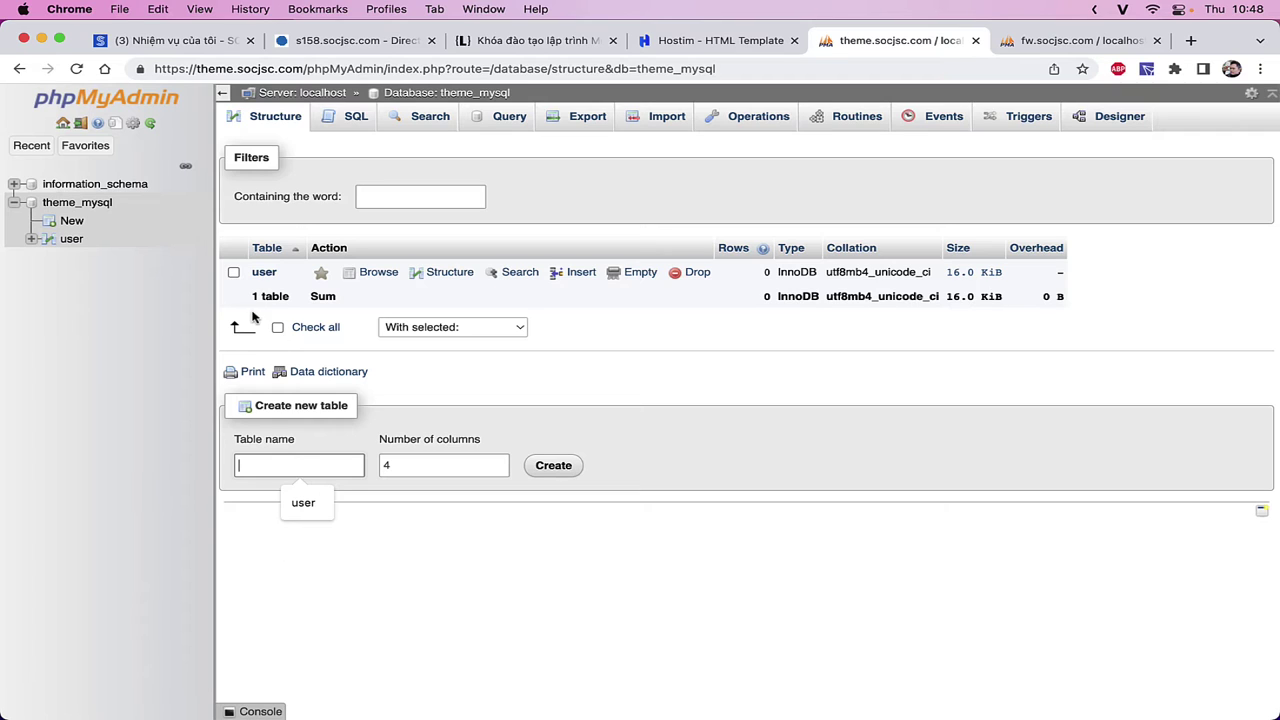
pyautogui.click(352, 120)
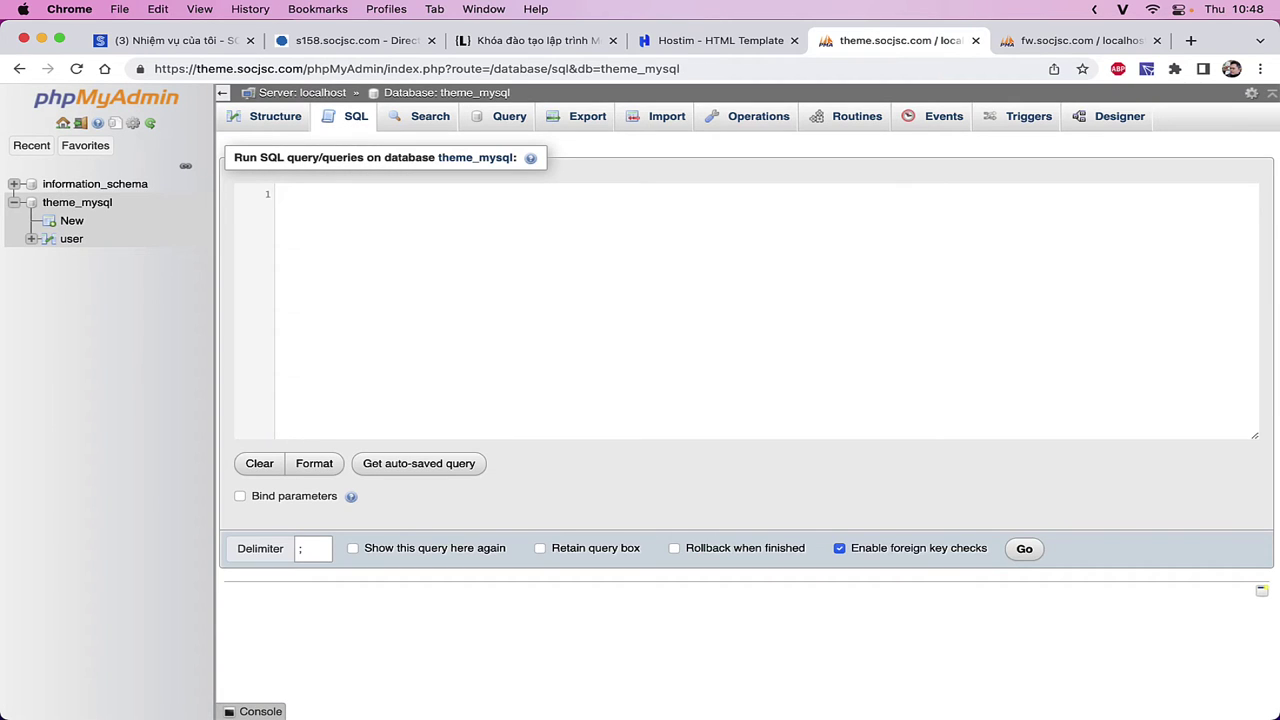
# - Type the skeleton CREATE TABLE `cat`()ENGINE=INNODB and open an indented line inside the parentheses
pyautogui.write('CREATE TAB')
pyautogui.press('BackSpace')
pyautogui.write('LE `')
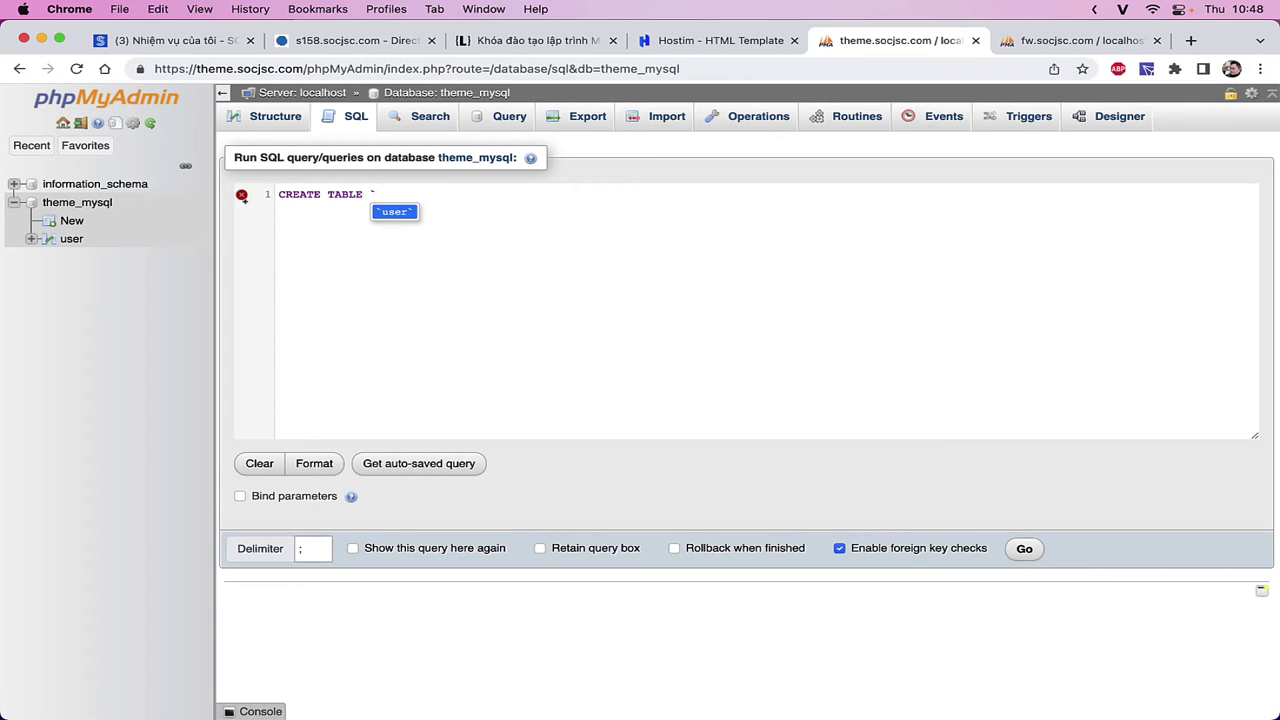
pyautogui.write('cat`()')
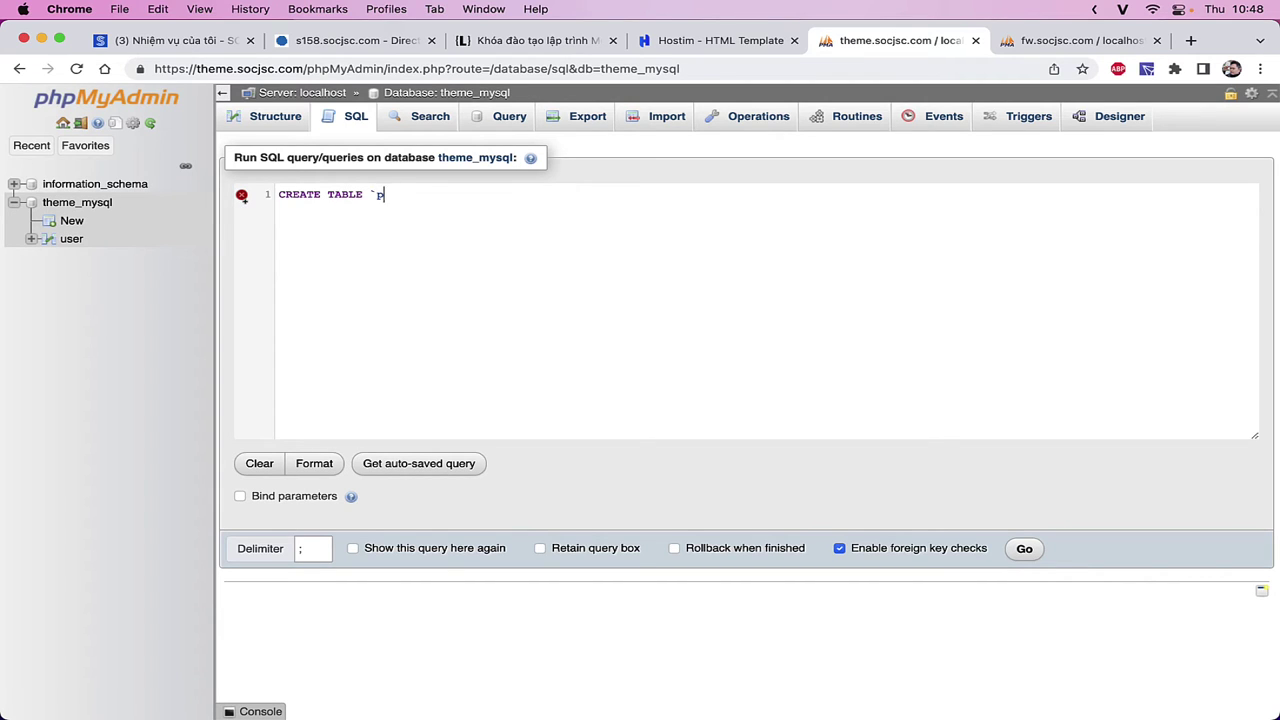
pyautogui.write('E')
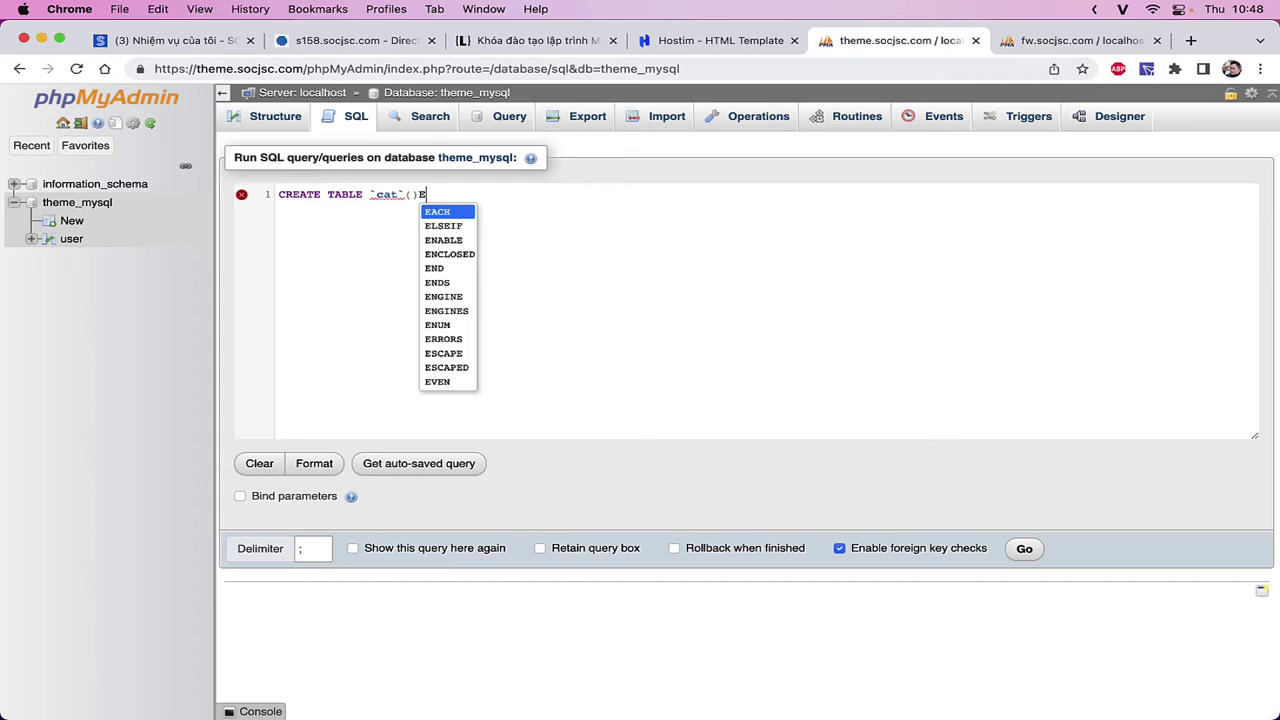
pyautogui.write('NGINE=INNODB')
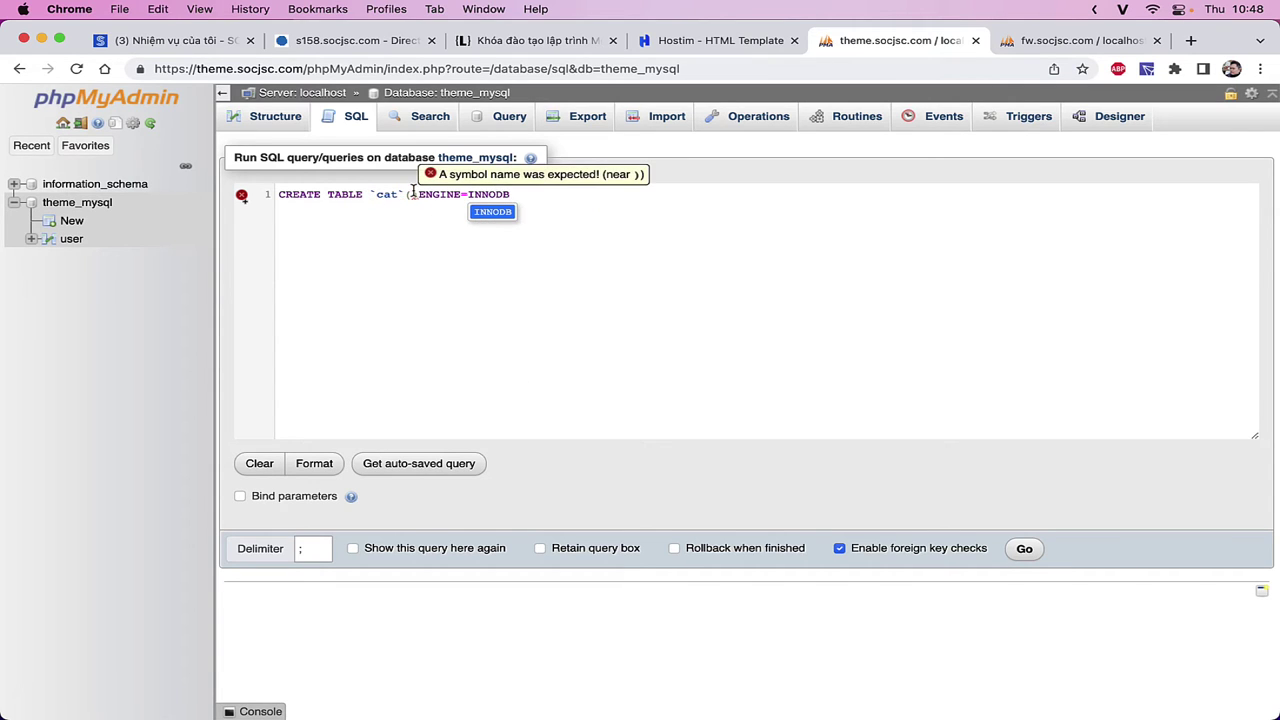
pyautogui.click(412, 194)
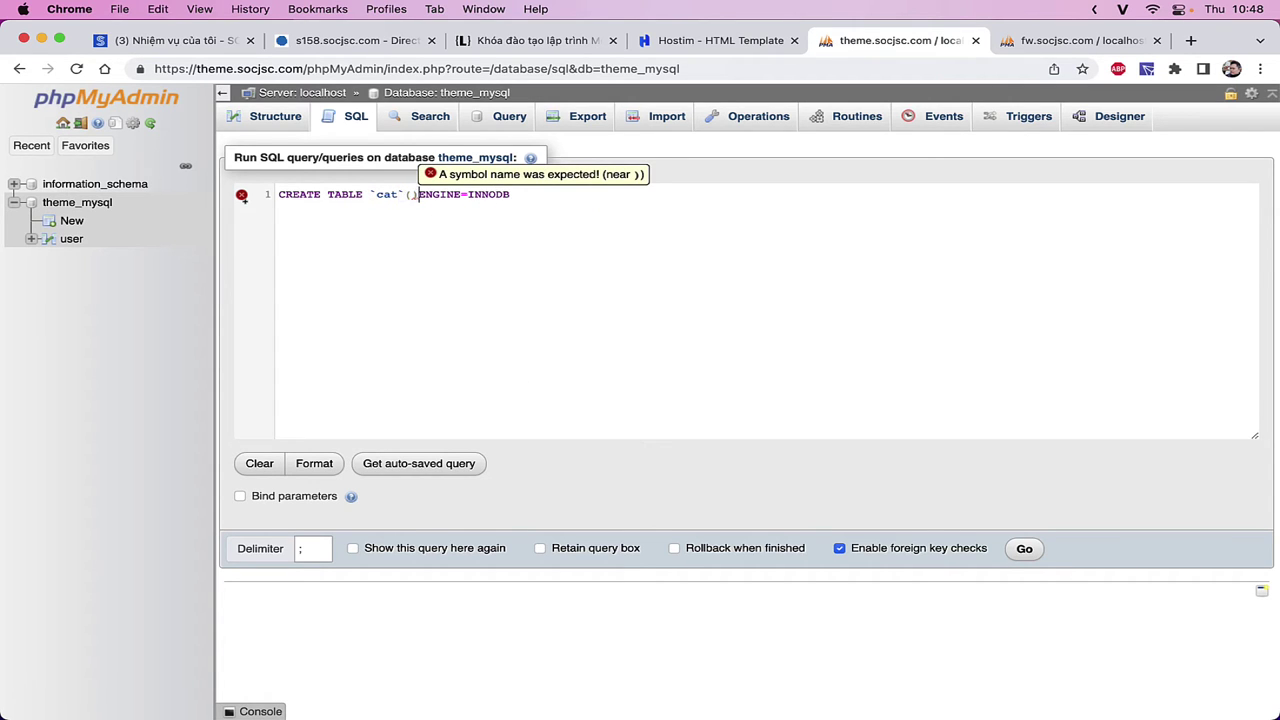
pyautogui.press('Return')
pyautogui.press('Return')
pyautogui.press('Up')
pyautogui.press('Tab')
# - Add `id` int(10) UNSIGNED NOT NULL AUTO_INCREMENT with comment 'Mã chuyên mục'
pyautogui.write('`')
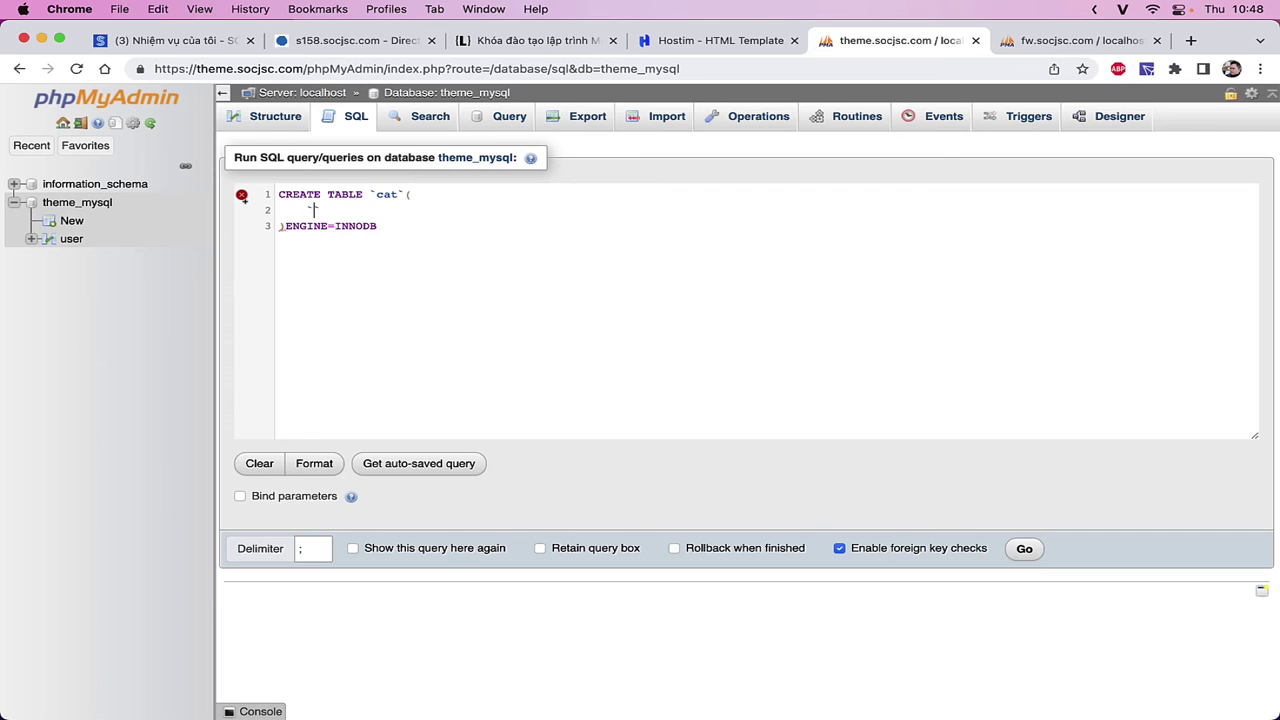
pyautogui.write('id` int(10) UNSIGNED')
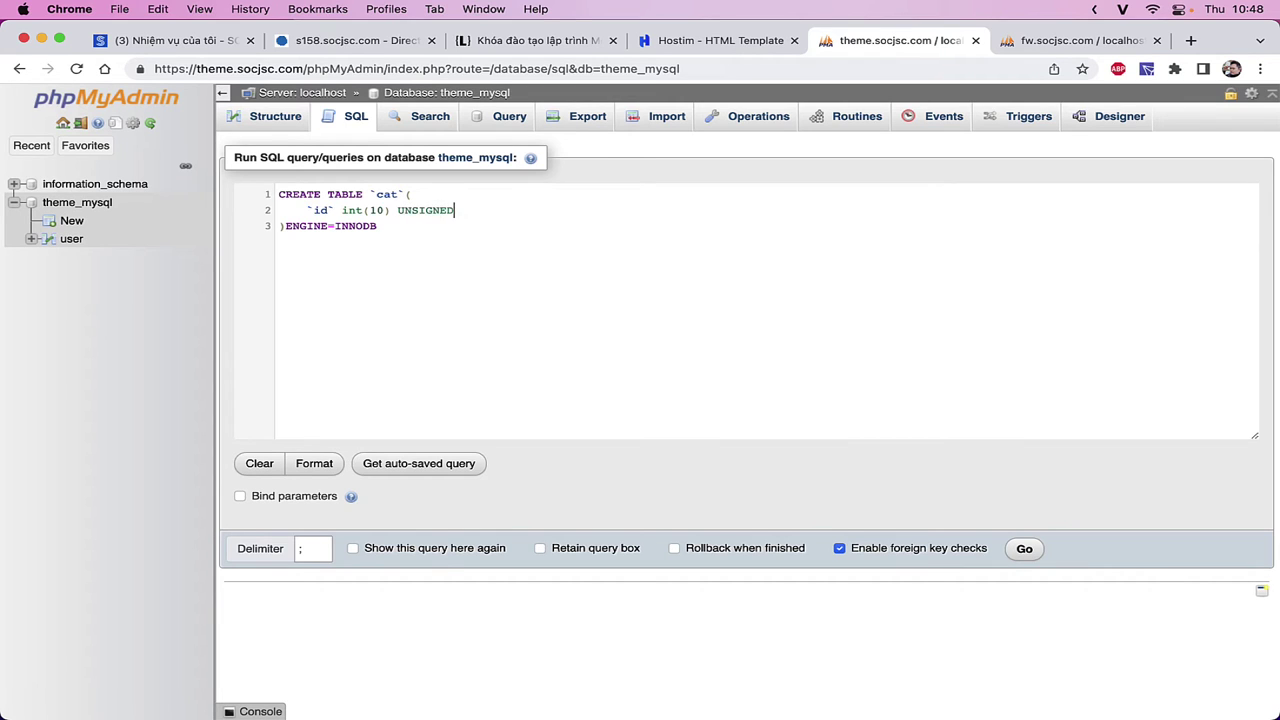
pyautogui.write(' NOT NULL AUTO_INCREMENT ')
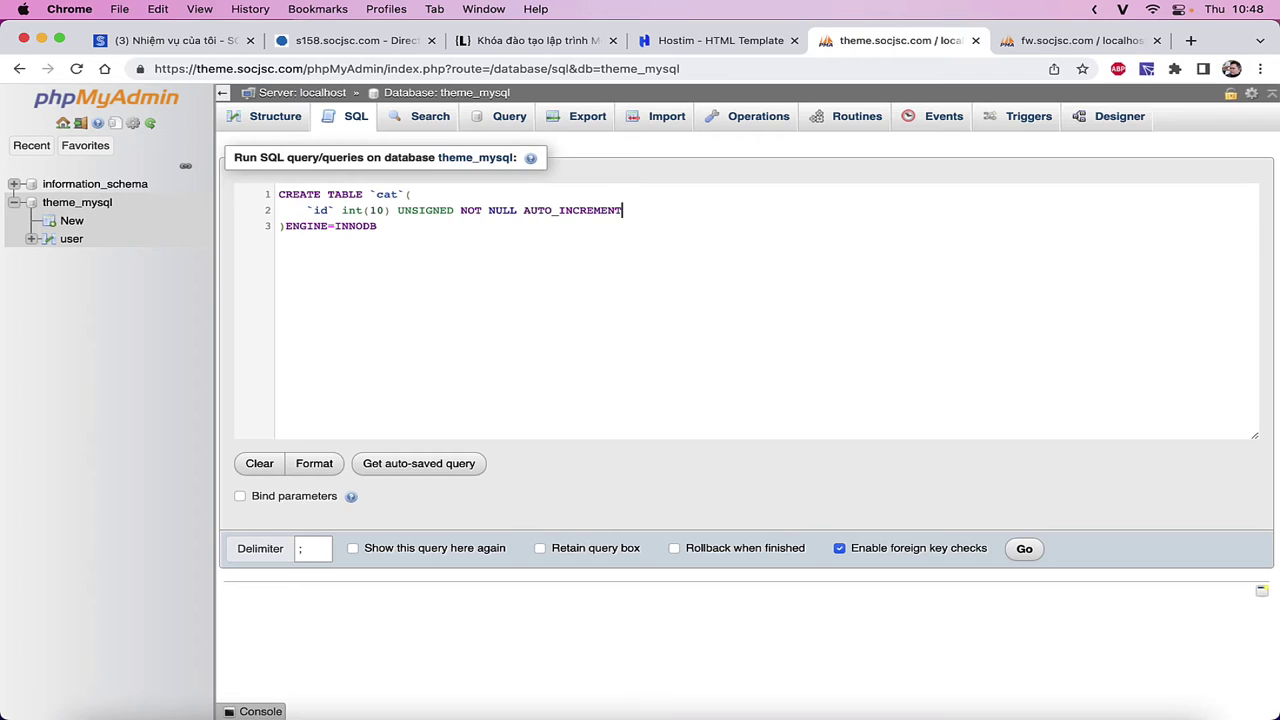
pyautogui.write('COMMENT')
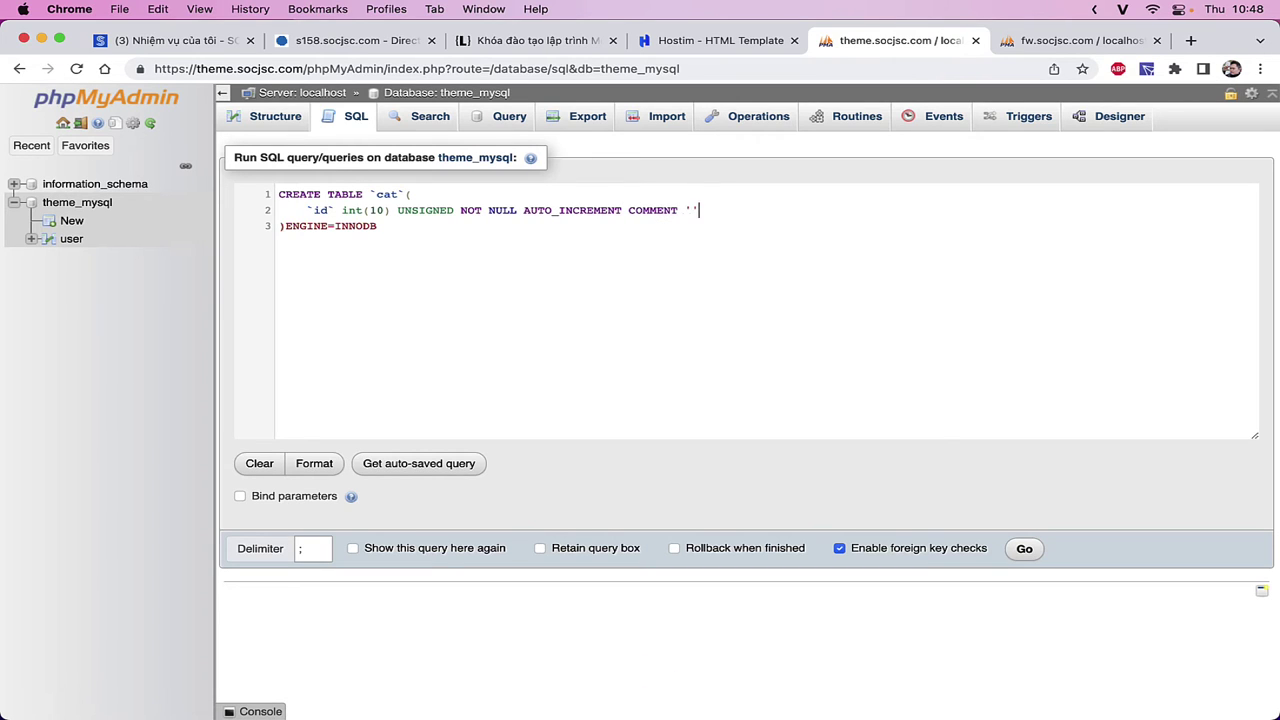
pyautogui.press('Left')
pyautogui.write('Mã chuyên nu')
pyautogui.write('c')
pyautogui.press('BackSpace')
pyautogui.press('BackSpace')
pyautogui.press('BackSpace')
pyautogui.write("mục '")
pyautogui.press('Left')
pyautogui.press('End')
pyautogui.press('Return')
# - Add `name` varchar(70) NOT NULL with a comment, then PRIMARY KEY (`id`)
pyautogui.write('`')
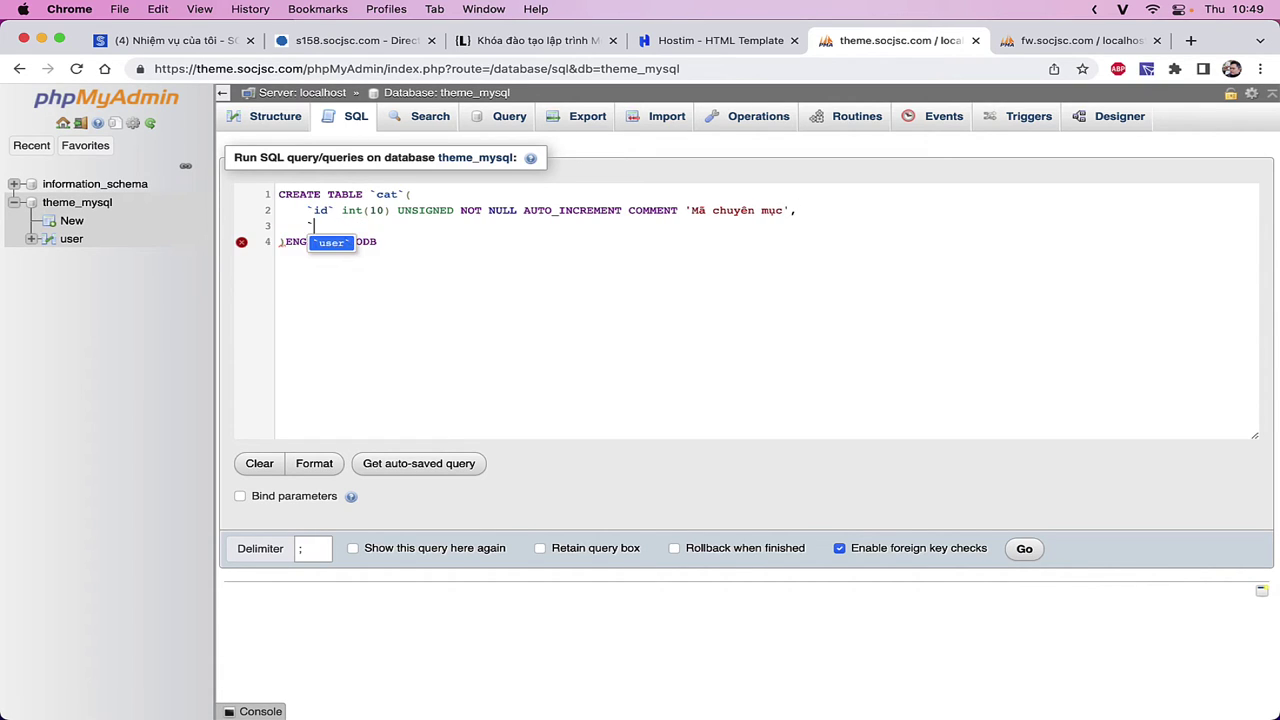
pyautogui.write('name` varcha')
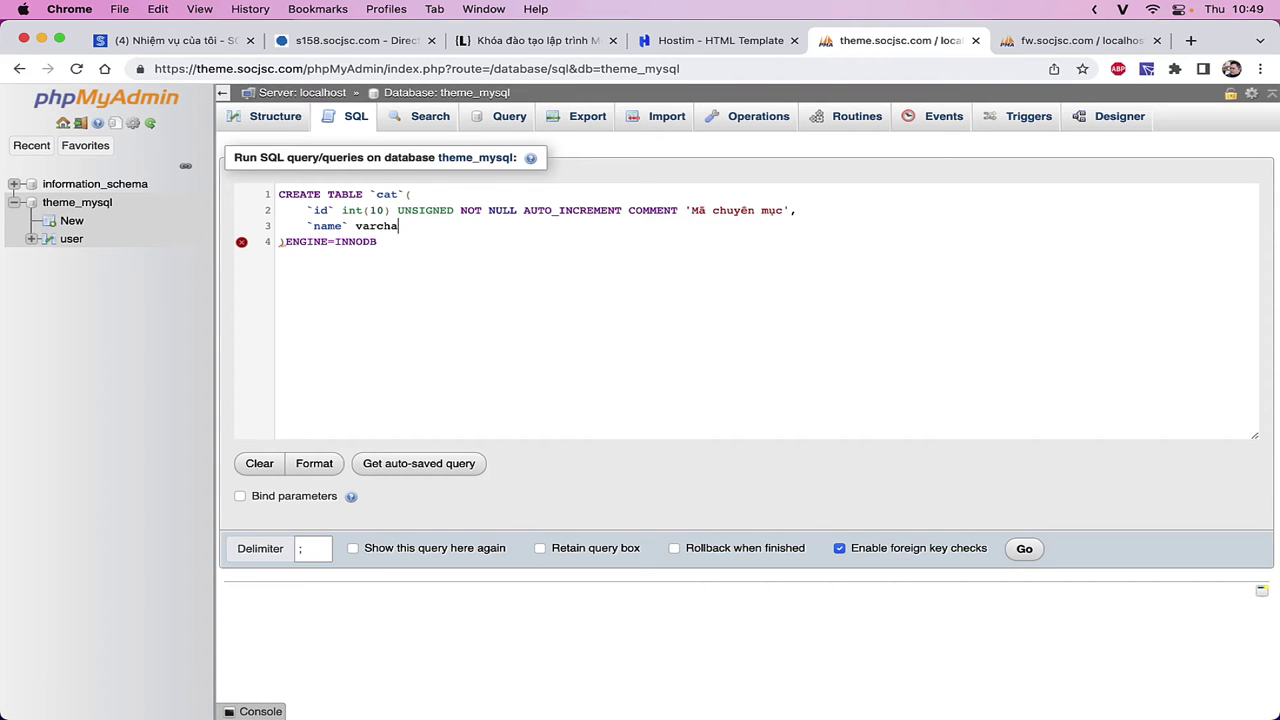
pyautogui.write('r(70) NOT NULL')
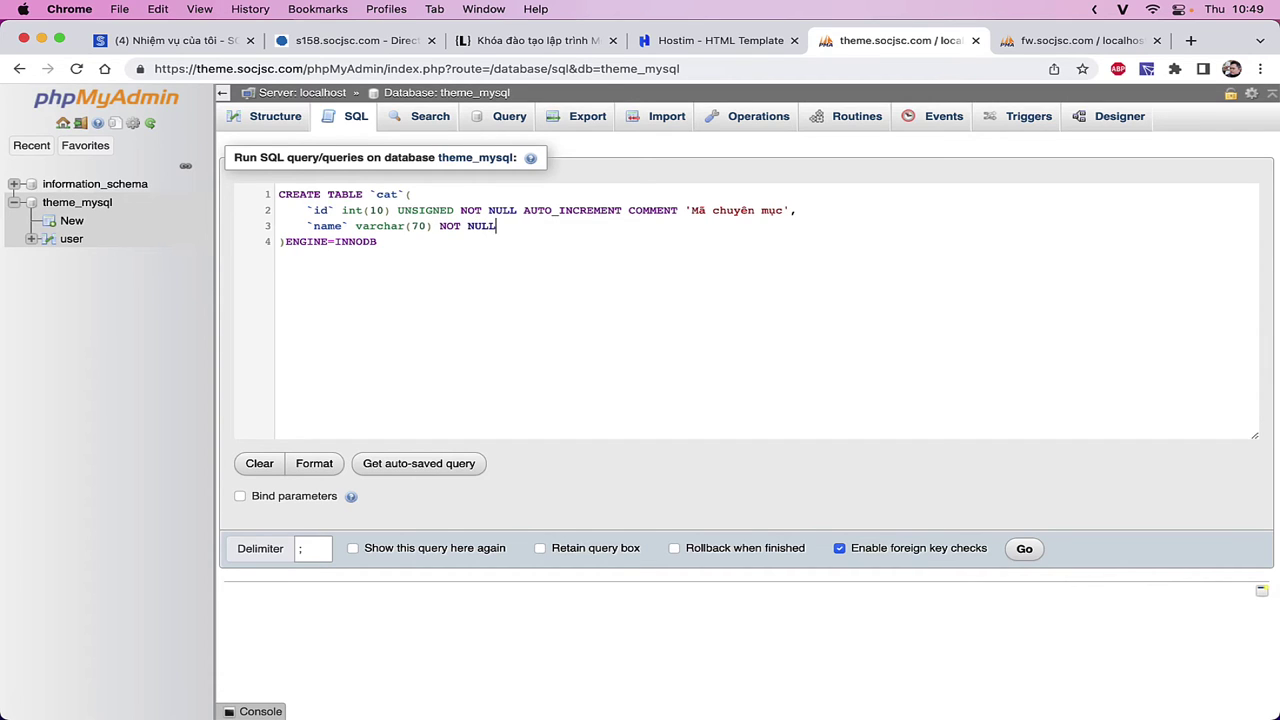
pyautogui.write(" COMMENT 'Tên chuyên mục")
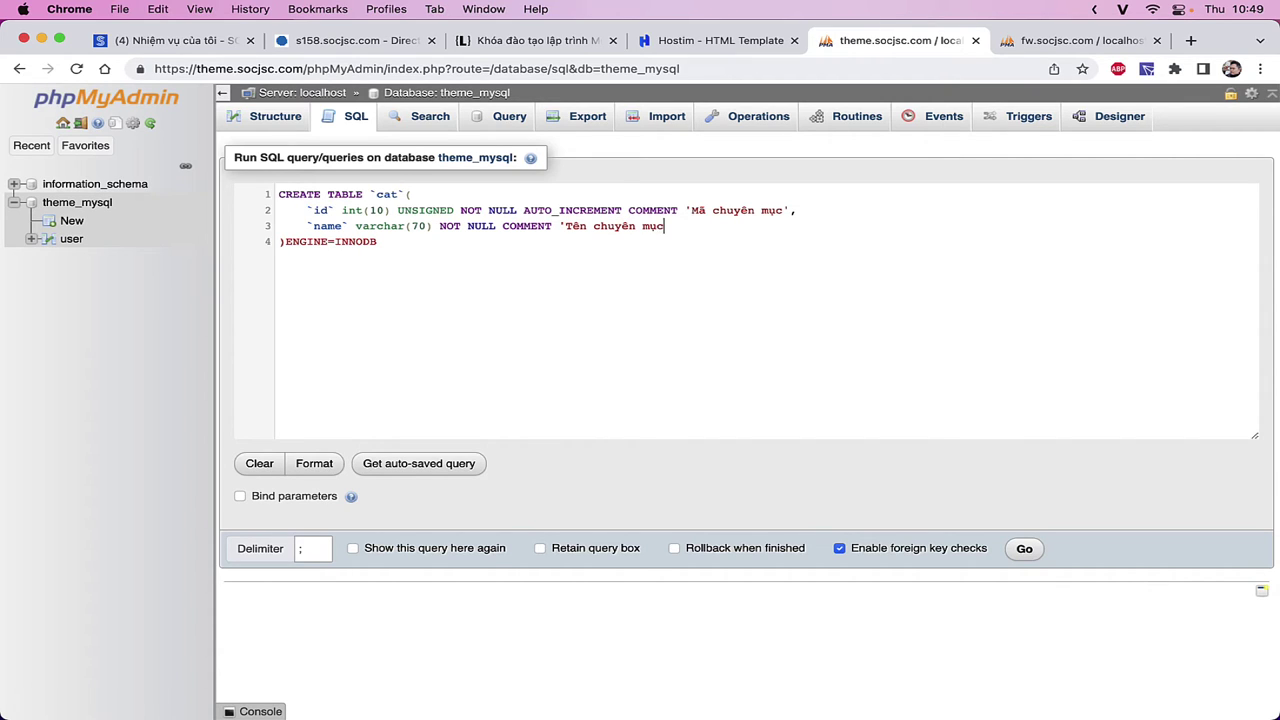
pyautogui.write(',')
pyautogui.press('Return')
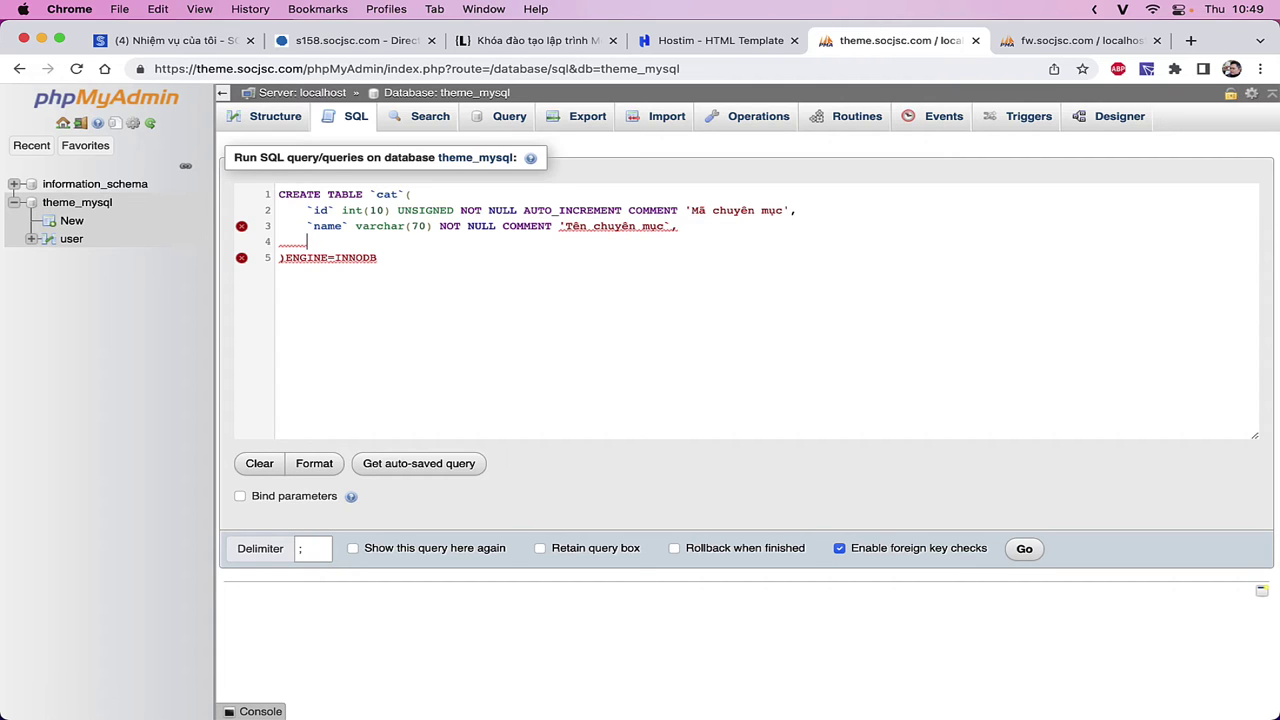
pyautogui.press('BackSpace')
pyautogui.write('PRIMAR')
pyautogui.press('BackSpace')
pyautogui.press('BackSpace')
pyautogui.write('ARY KEY ()`id`')
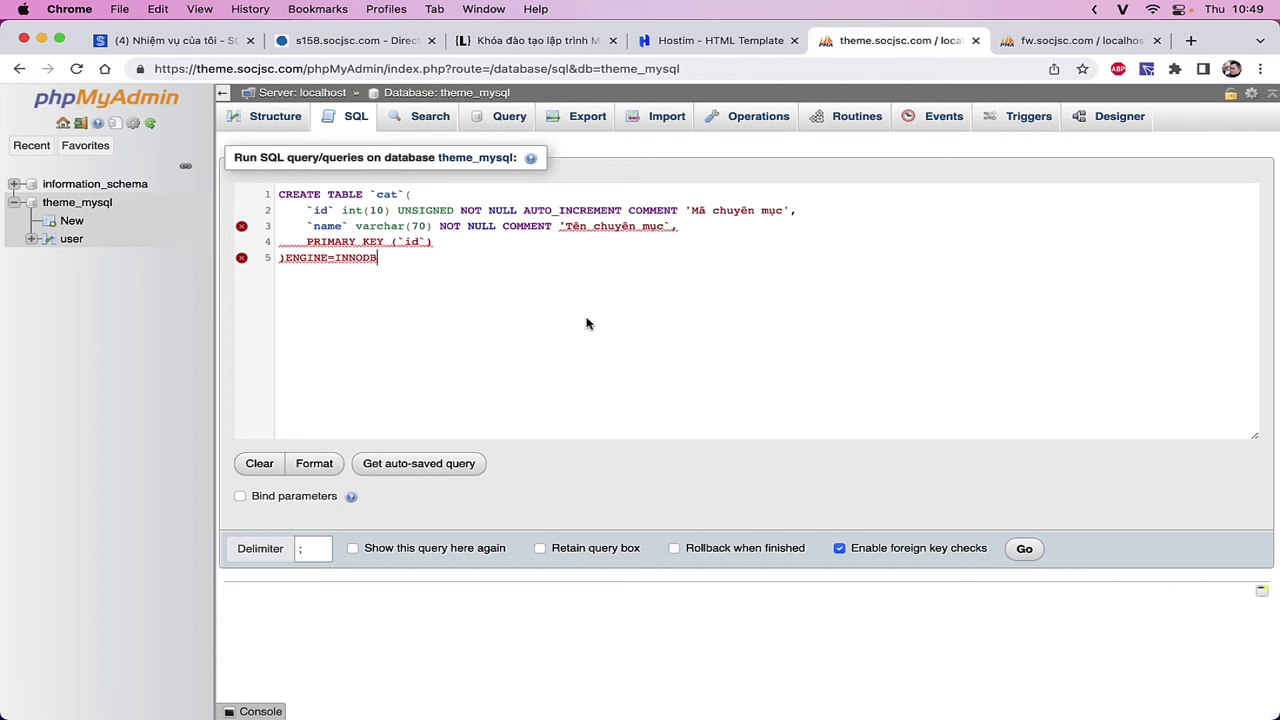
# - Replace the backtick closing the name column's comment with a single quote
pyautogui.click(391, 272)
pyautogui.moveTo(656, 229)
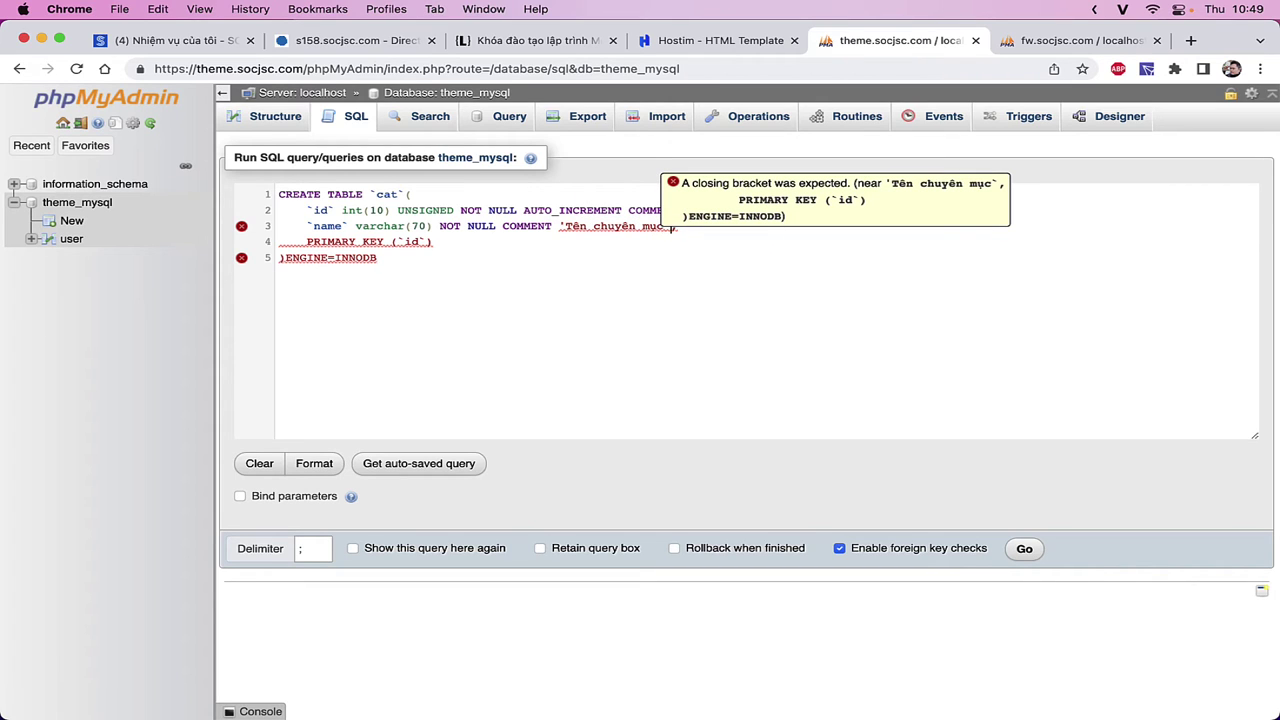
pyautogui.press('BackSpace')
pyautogui.write("'")
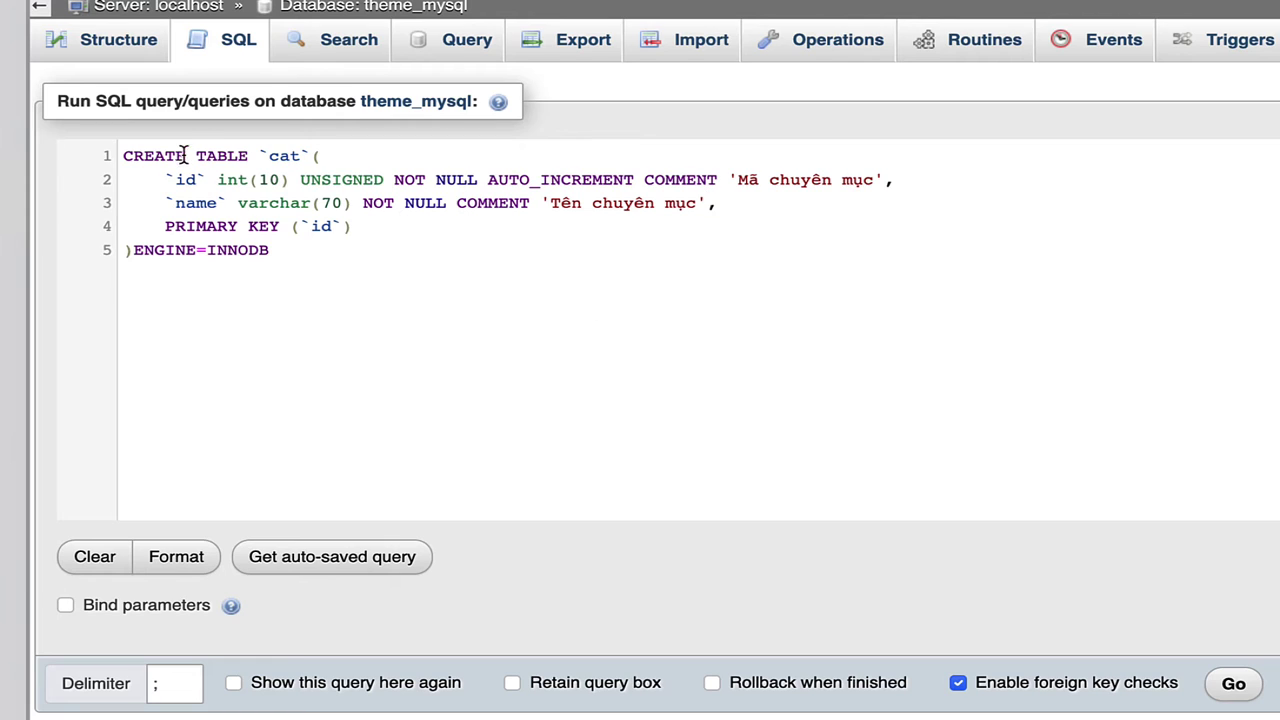
# - Highlight the table name cat and the INNODB engine, then switch to Notion
pyautogui.doubleClick(276, 160)
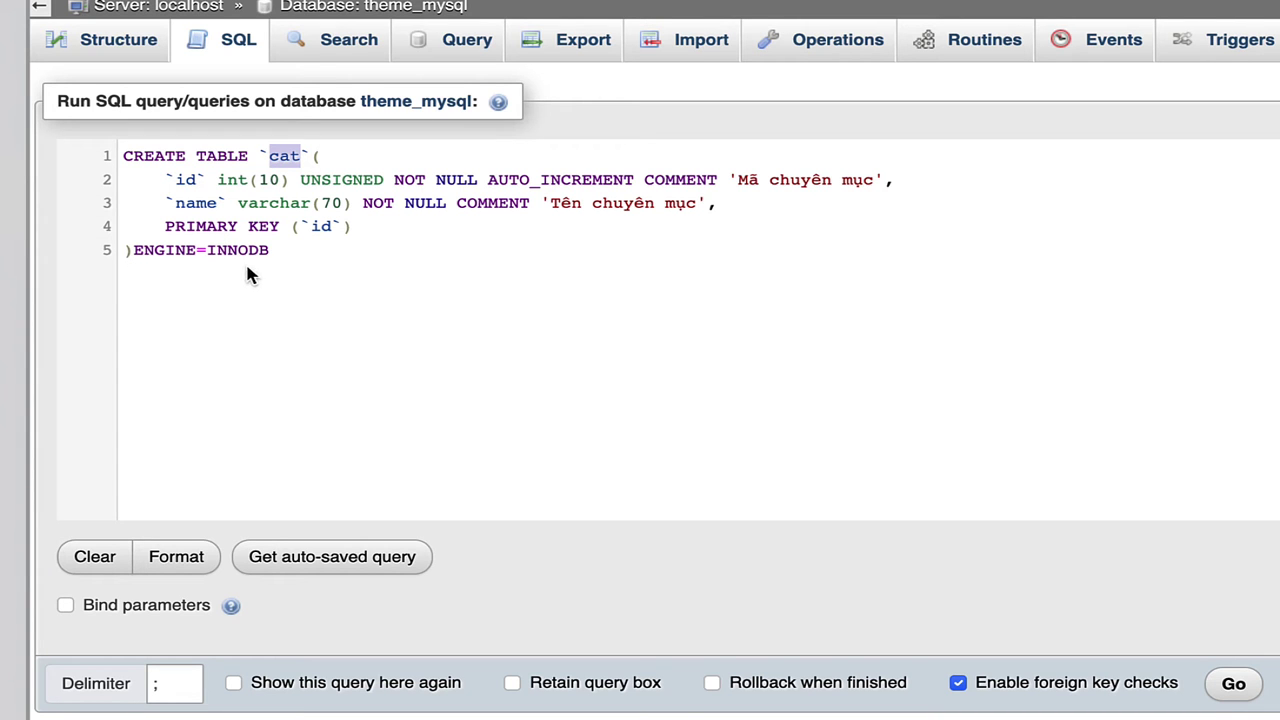
pyautogui.moveTo(208, 250); pyautogui.dragTo(274, 249)
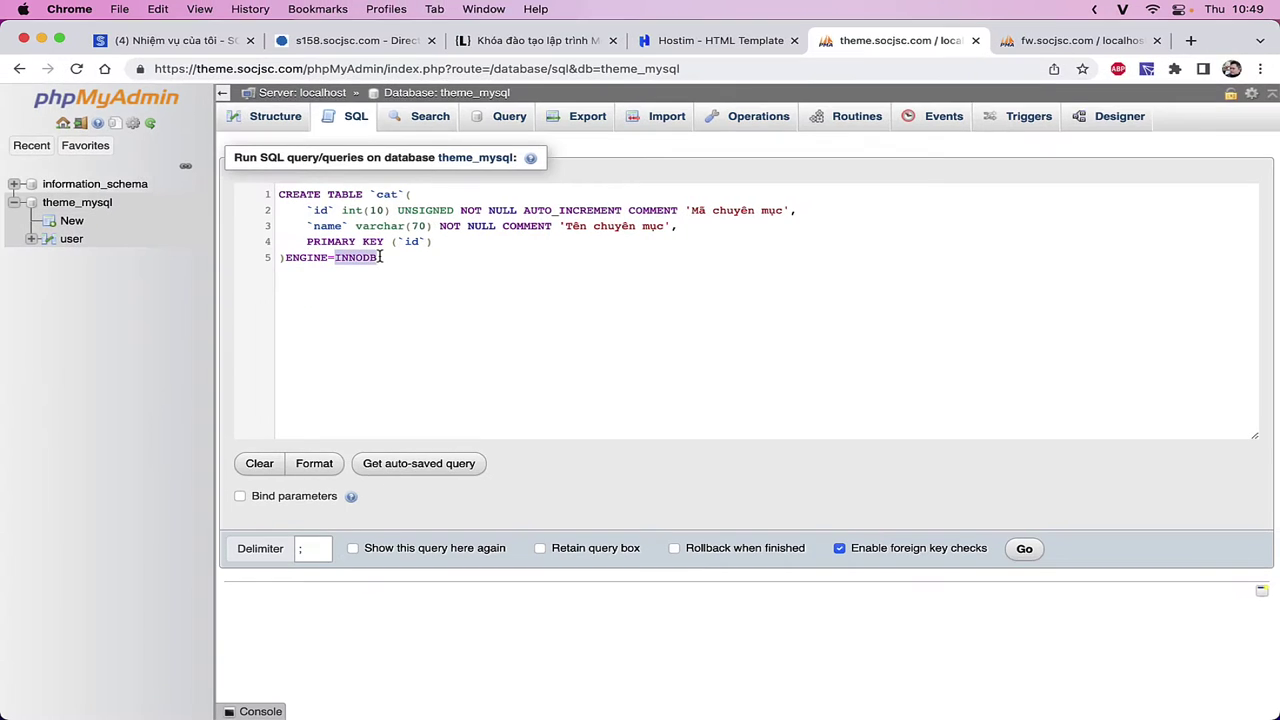
pyautogui.press('super+Tab')
# - Add item 'Tìm hiểu về các kiểu dữ liệu thường dùng:' with indented sub-item INT / BIGINT / TINYINT
pyautogui.click(613, 371)
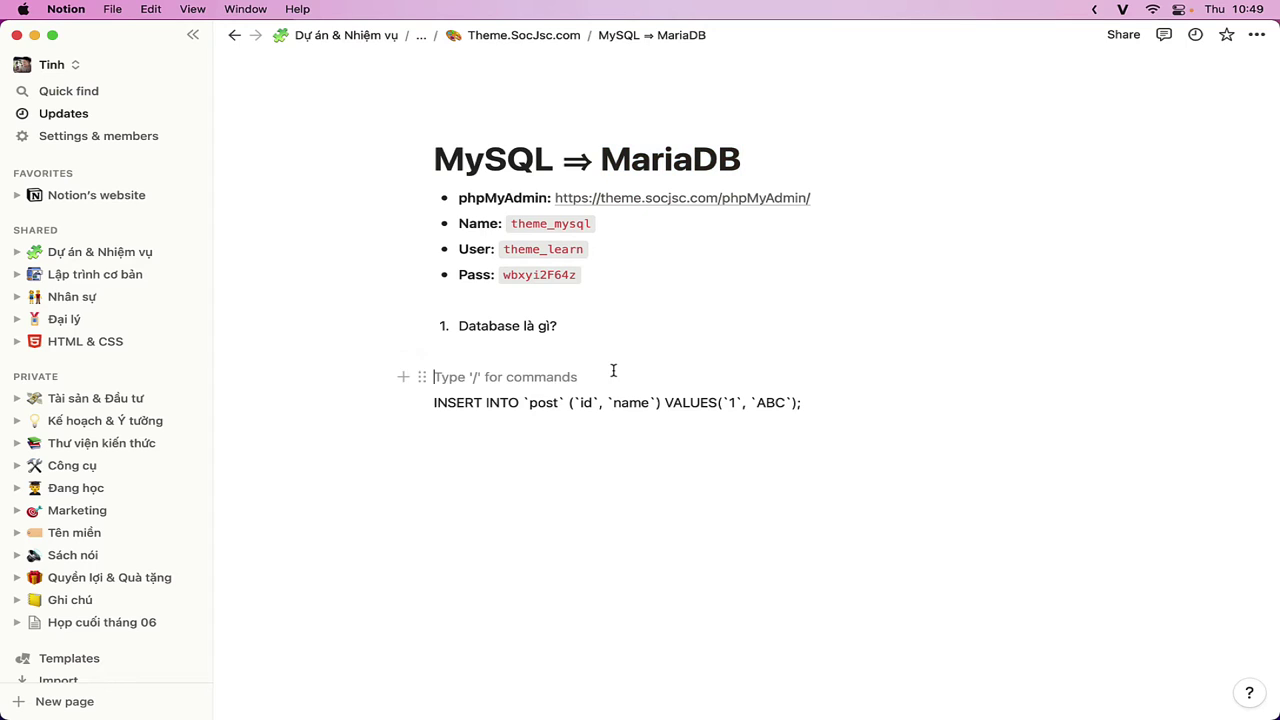
pyautogui.click(558, 356)
pyautogui.write('1. ')
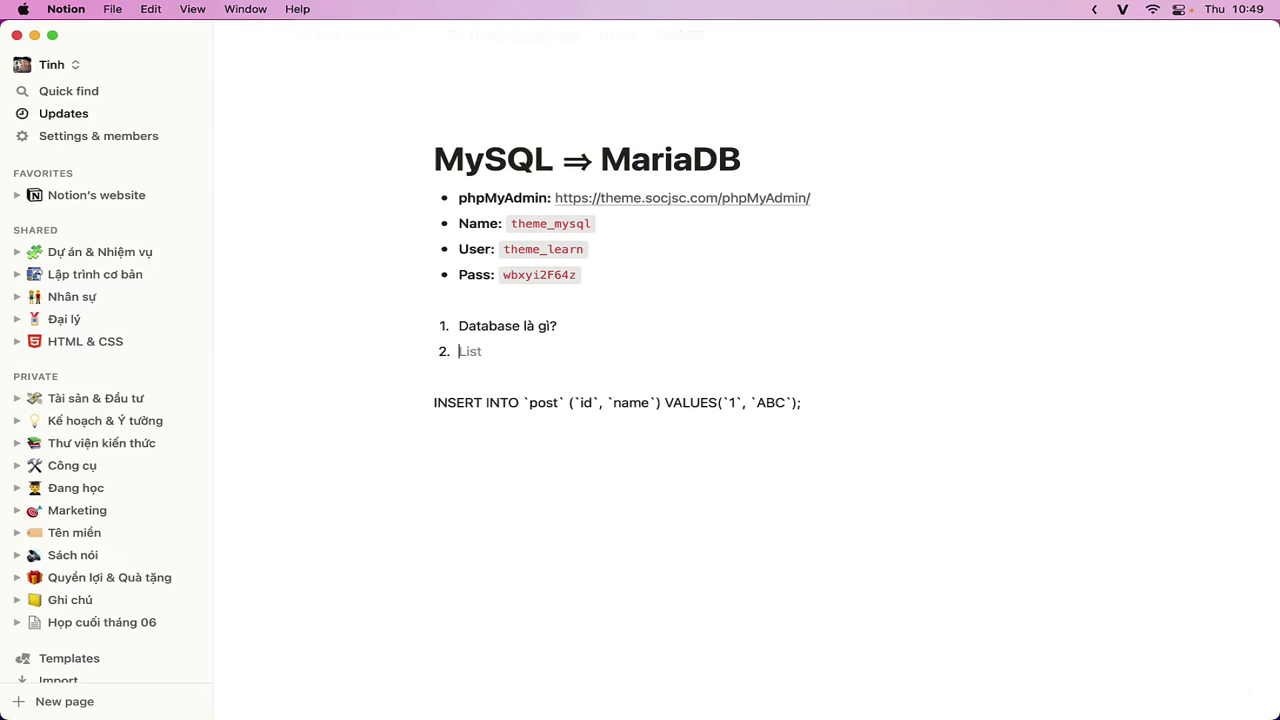
pyautogui.write('Tìm hiểu về các kiểu dữ liệ')
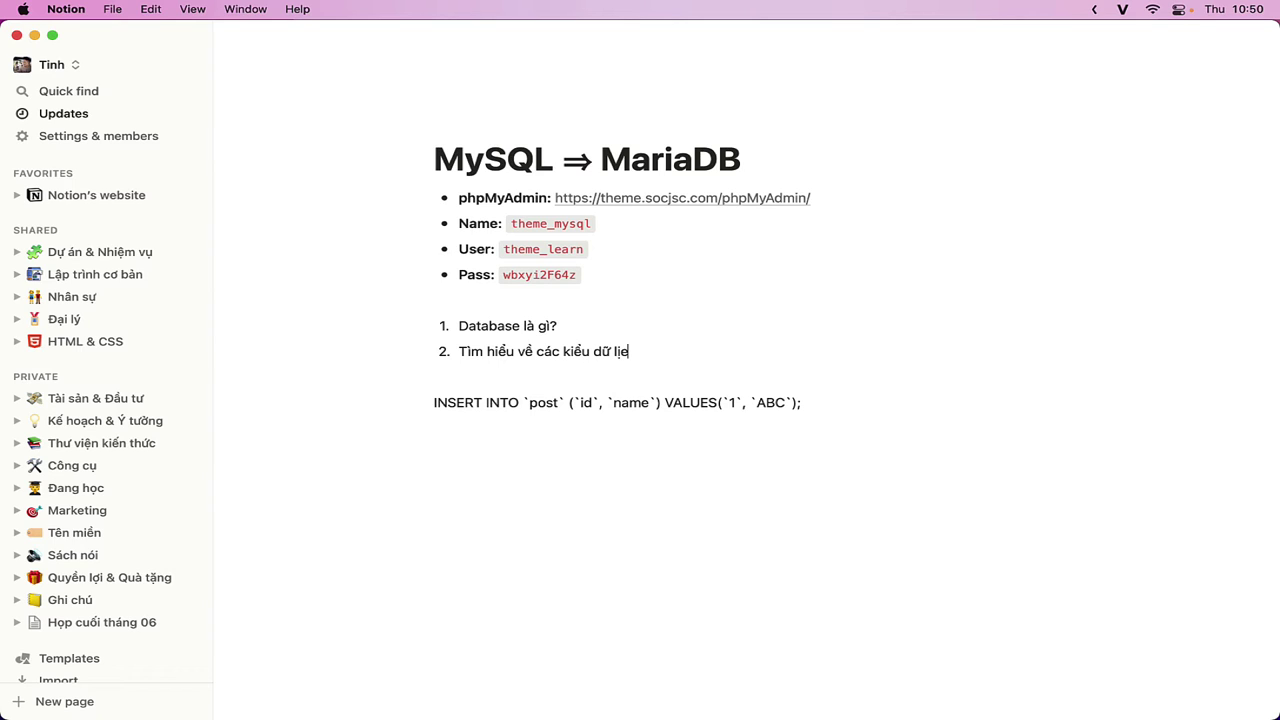
pyautogui.write('u thường dùng:')
pyautogui.press('Return')
pyautogui.press('Tab')
pyautogui.write('INT')
pyautogui.press('Return')
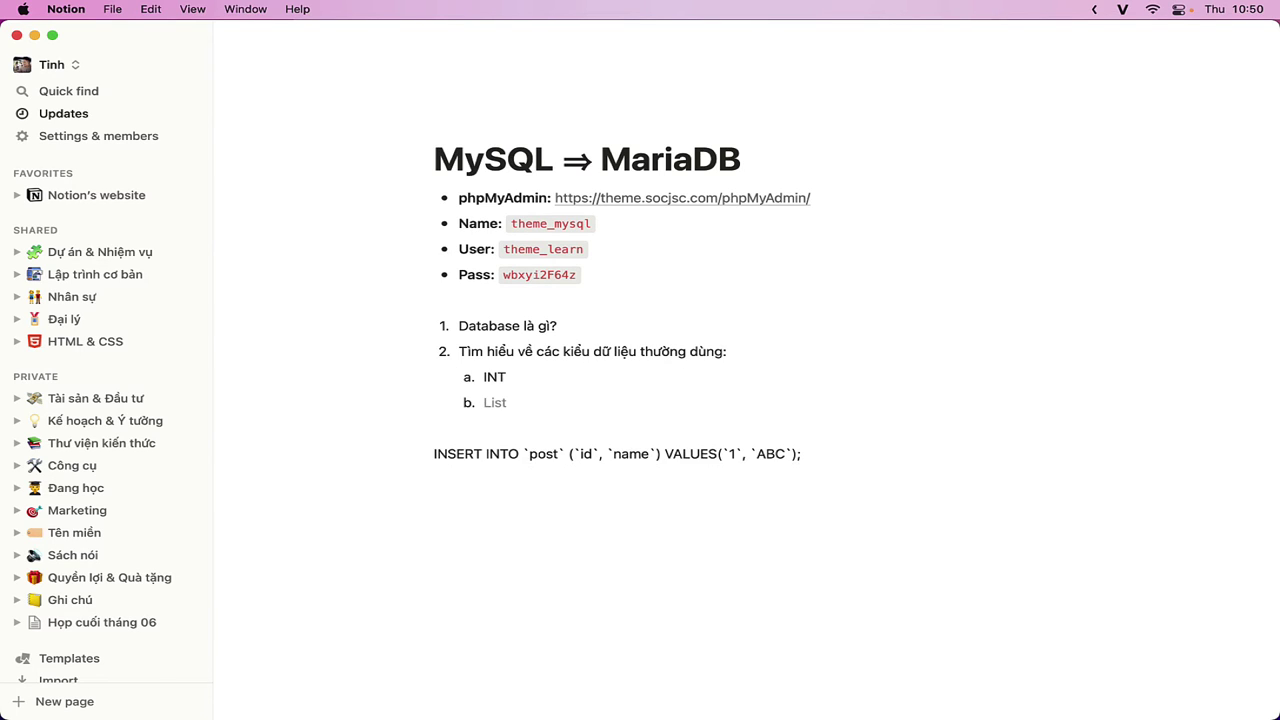
pyautogui.write('TINYINT')
pyautogui.press('super+shift+Left')
pyautogui.press('BackSpace')
pyautogui.press('BackSpace')
pyautogui.press('BackSpace')
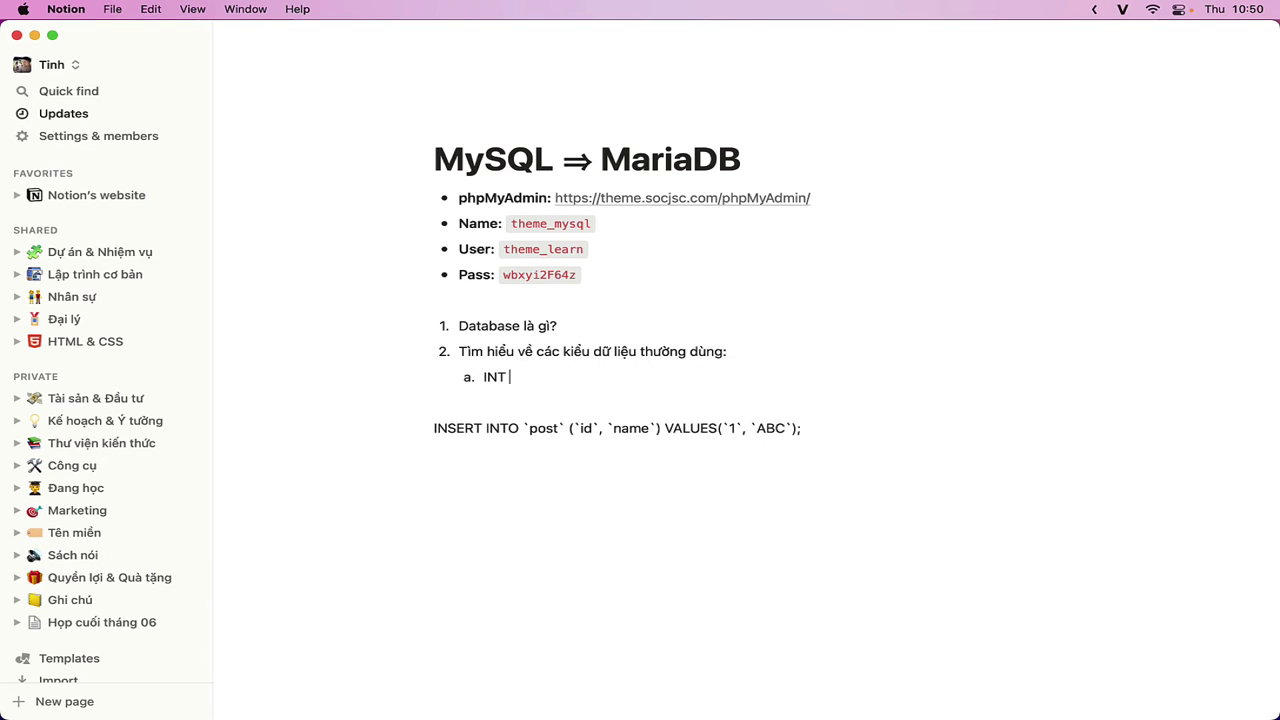
pyautogui.write('/ BIGINT / TINYINT')
# - Add sub-items CHAR / VARCHAR, DECIMAL / FLOAT and TEXT / LONGTEXT
pyautogui.press('Return')
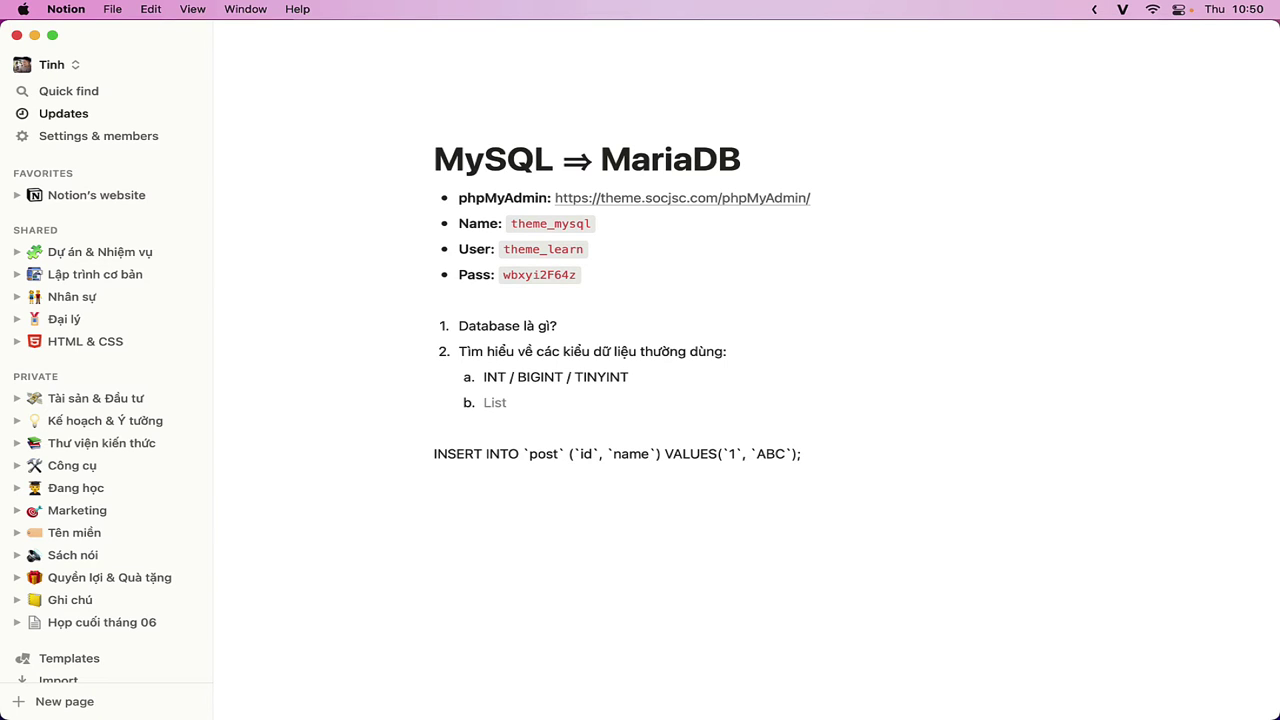
pyautogui.write('CHAR / VARCHAR')
pyautogui.press('Return')
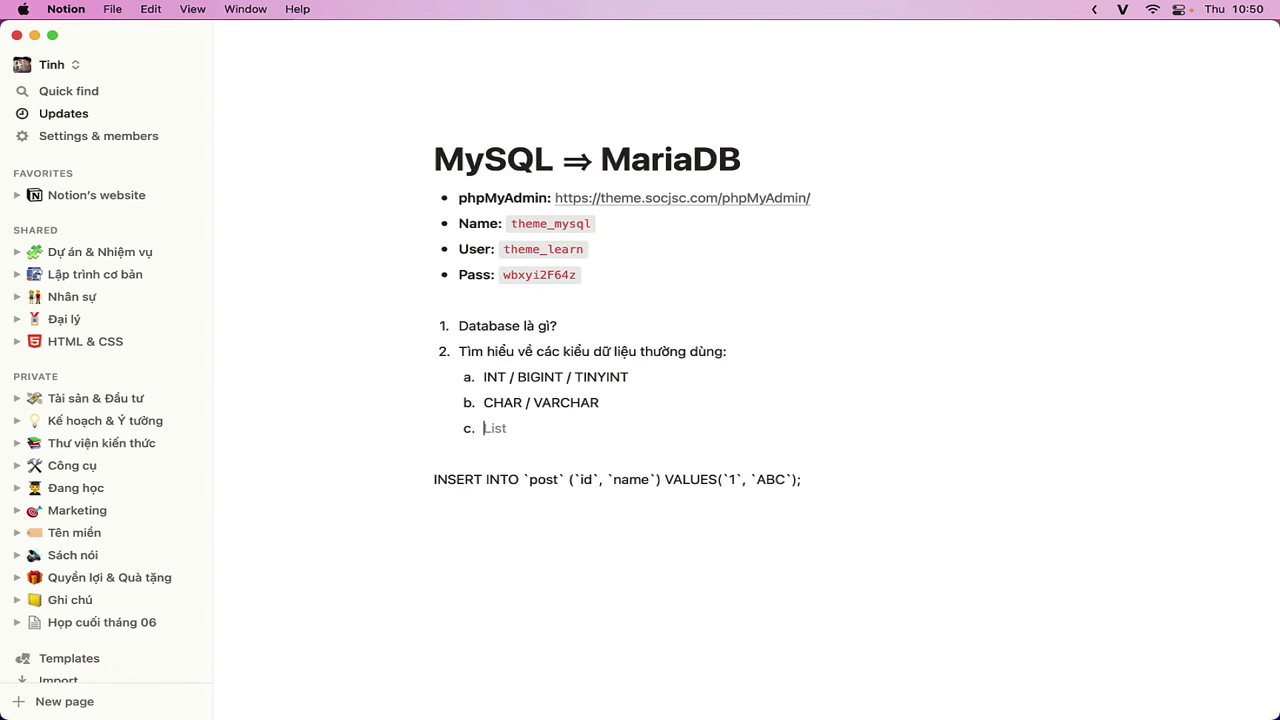
pyautogui.write('DECIMAL / FLOAT')
pyautogui.press('Return')
pyautogui.write('TE')
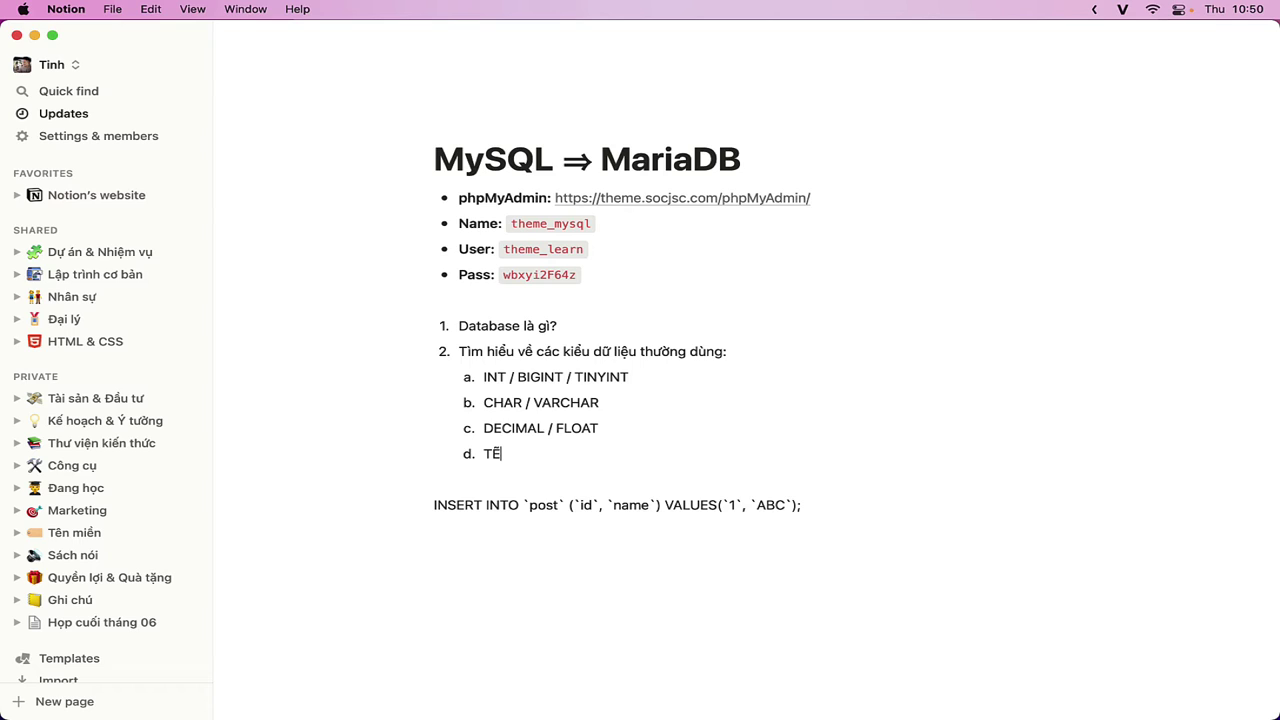
pyautogui.write('XT / LONG')
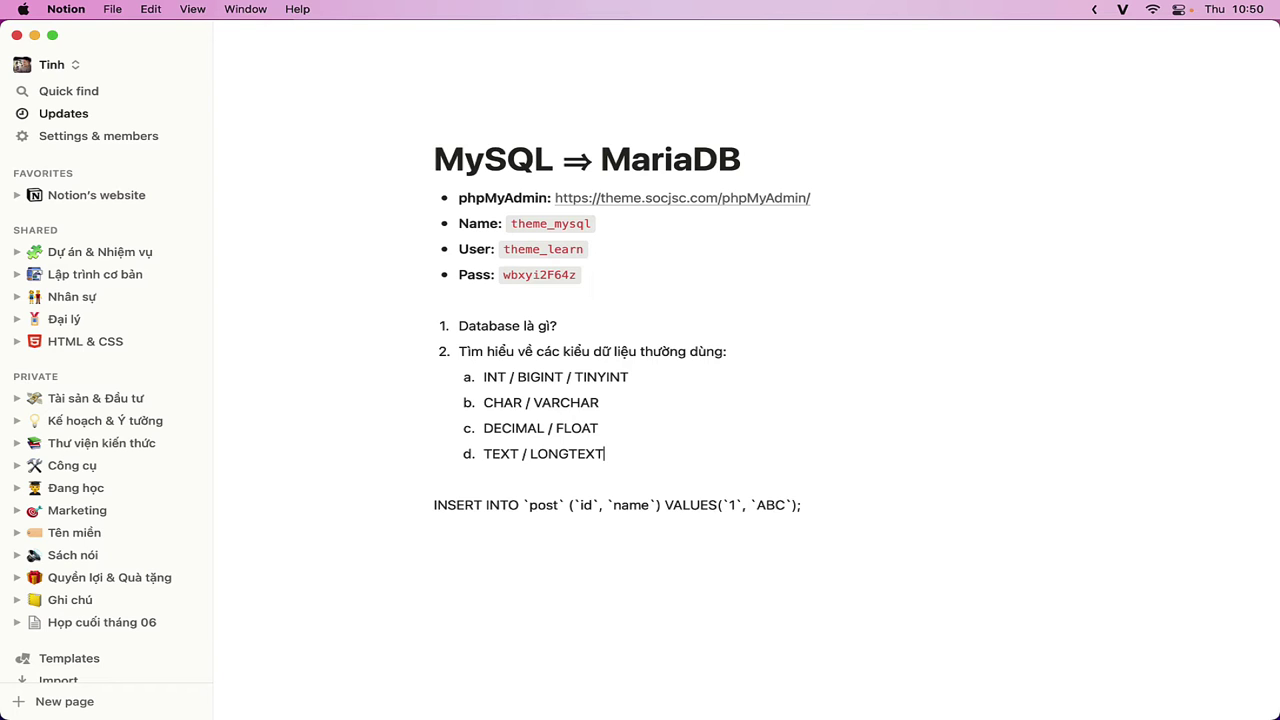
pyautogui.write('TEXT')
# - Outdent and add item 3 'Tìm hiểu về INNODB và MYISSAM.', then return to phpMyAdmin
pyautogui.press('Return')
pyautogui.hotkey('shift', 'Tab')
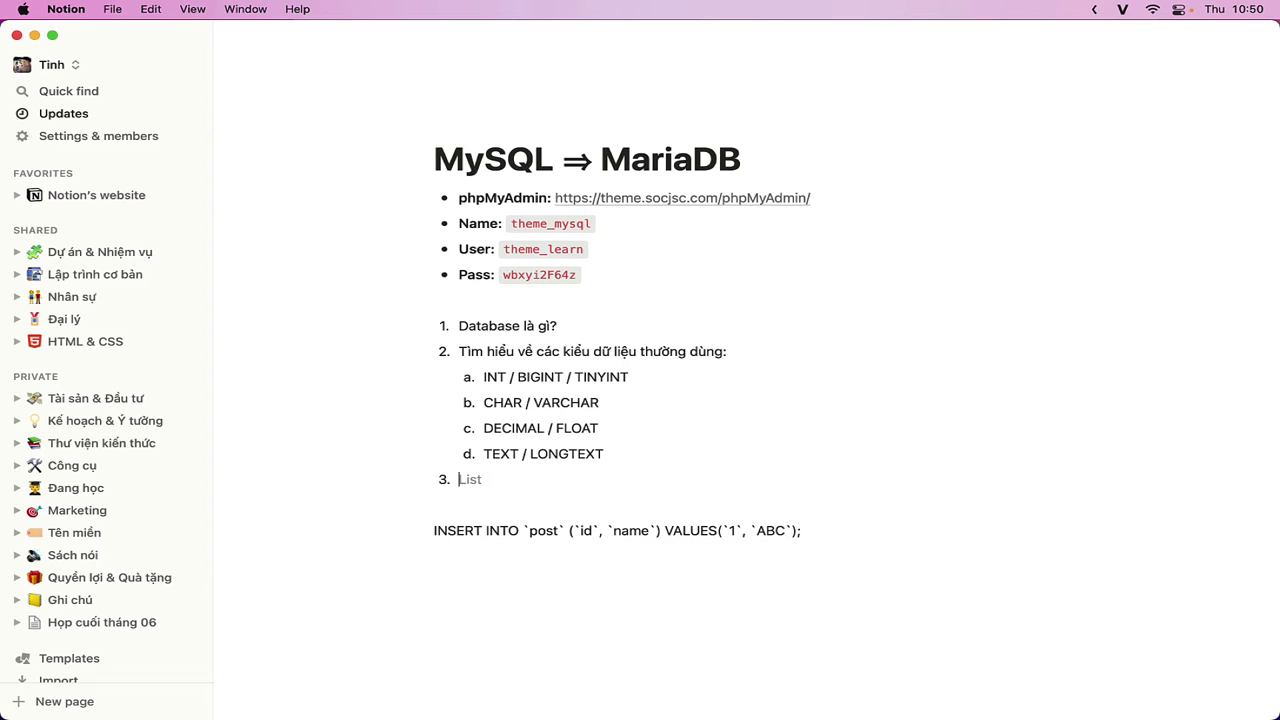
pyautogui.press('super+Tab')
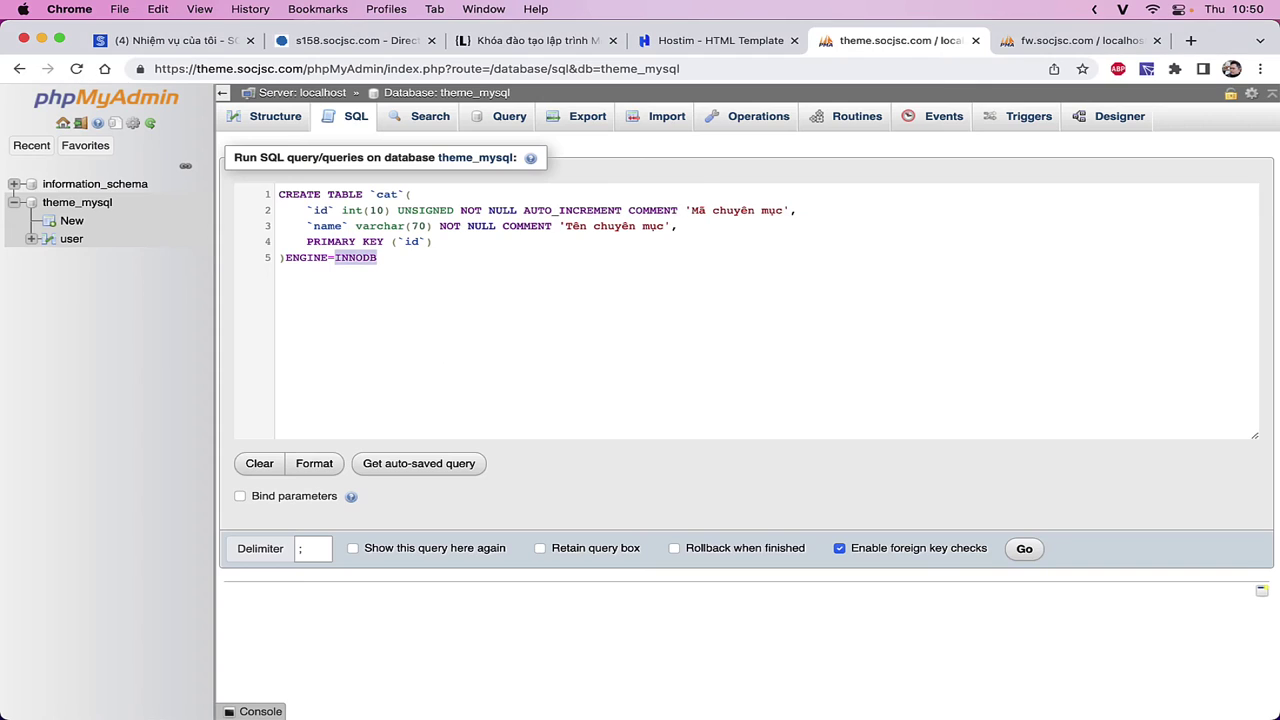
pyautogui.press('super+Tab')
pyautogui.write('Tì')
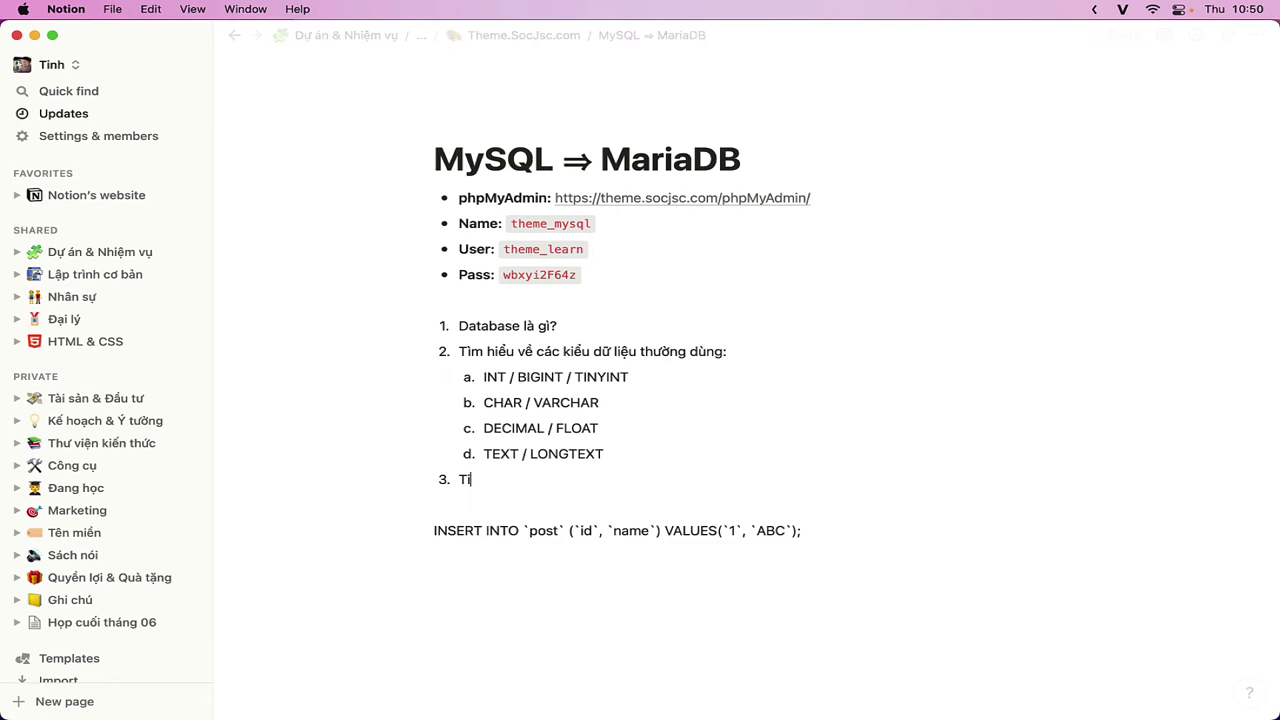
pyautogui.write('m hiểu')
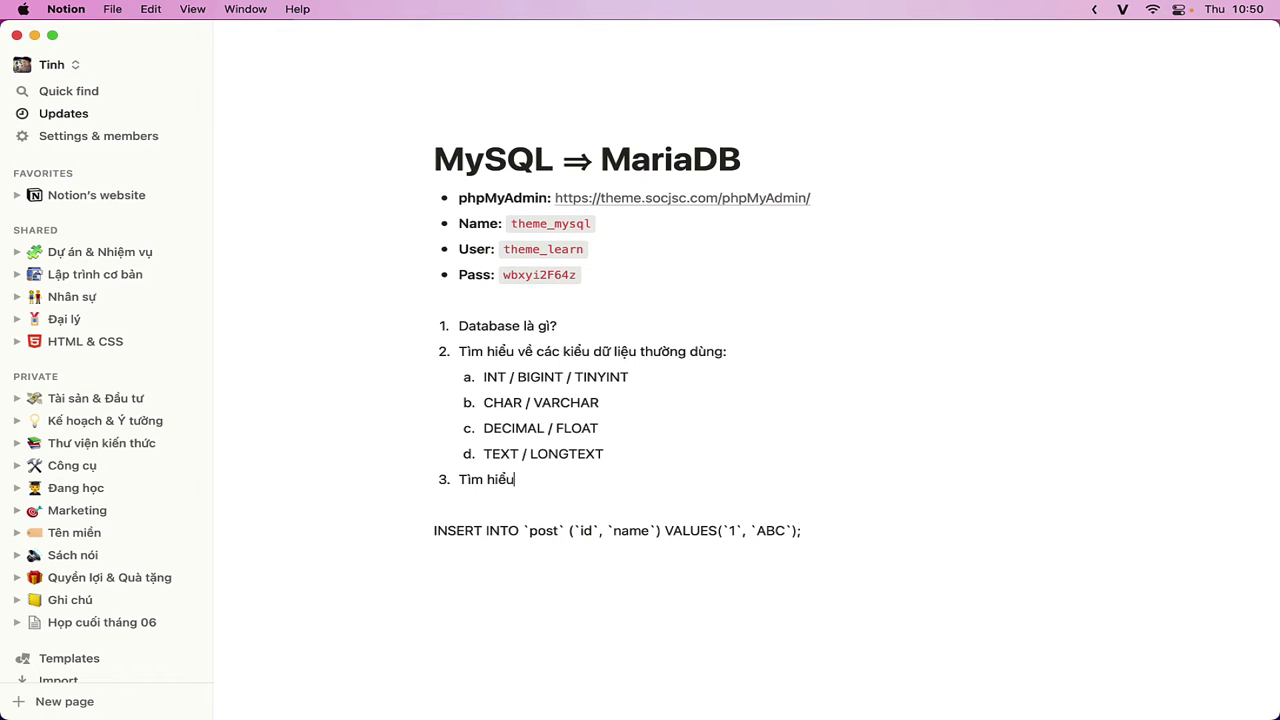
pyautogui.write(' về INNODB và MY')
pyautogui.press('BackSpace')
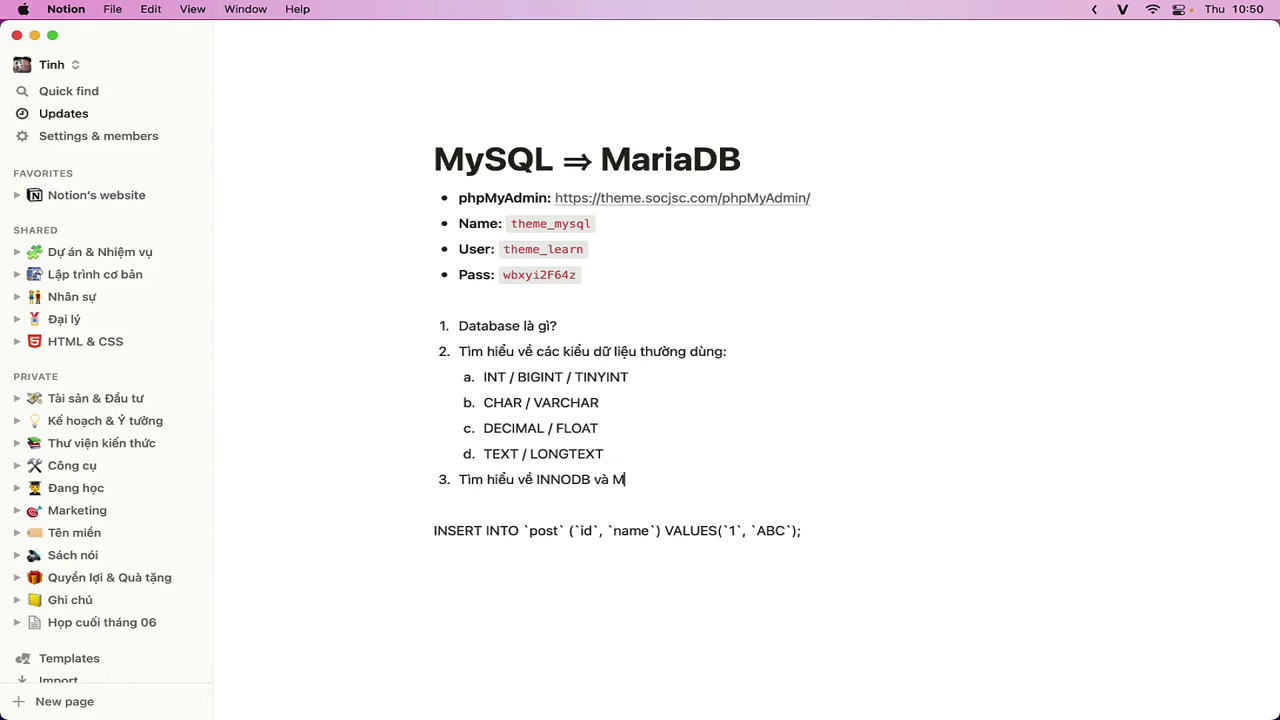
pyautogui.write('y')
pyautogui.press('BackSpace')
pyautogui.write('YISSAM')
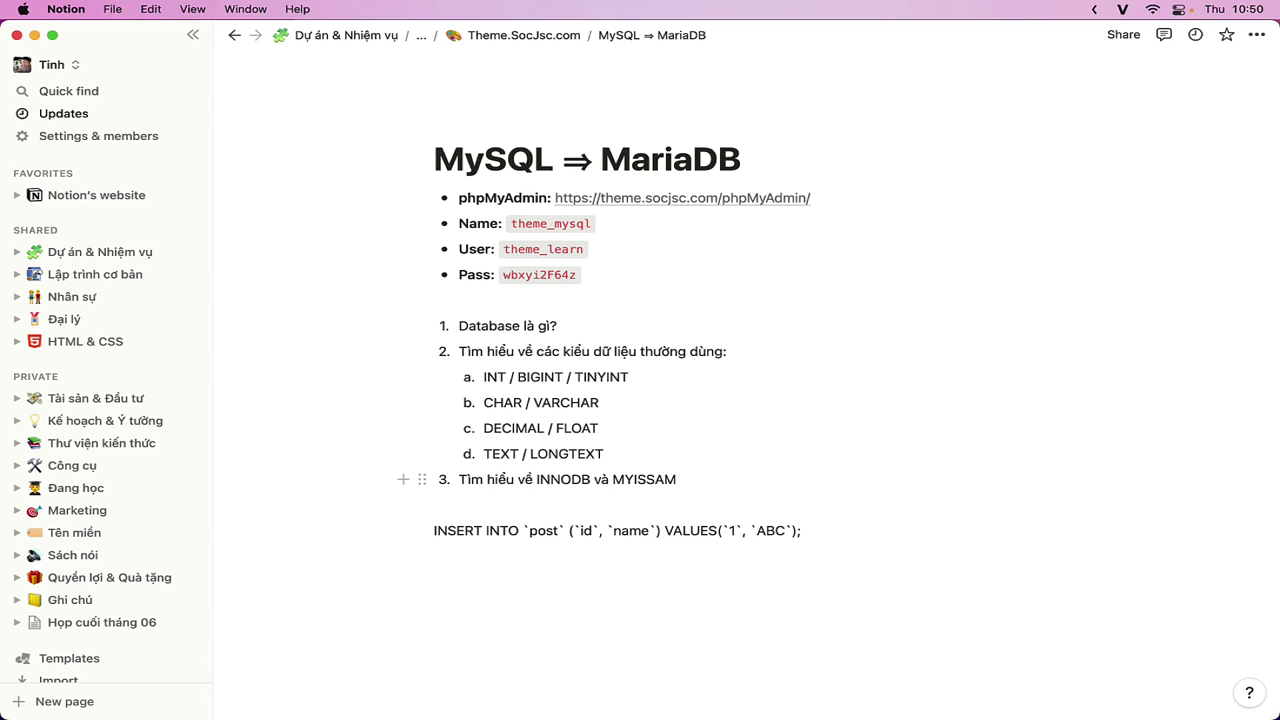
pyautogui.write('.')
pyautogui.press('Return')
pyautogui.press('super+Tab')
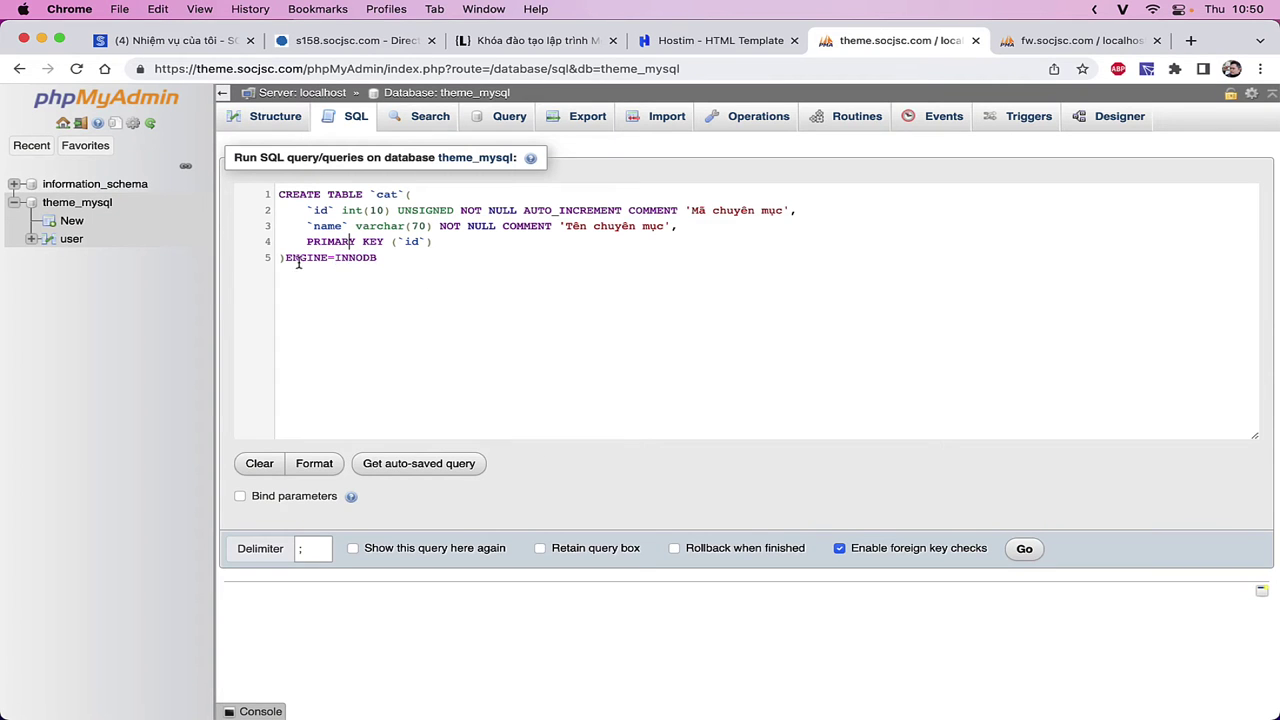
# - Delete both backticks around cat so line 1 reads CREATE TABLE cat(
pyautogui.moveTo(286, 258); pyautogui.dragTo(400, 268)
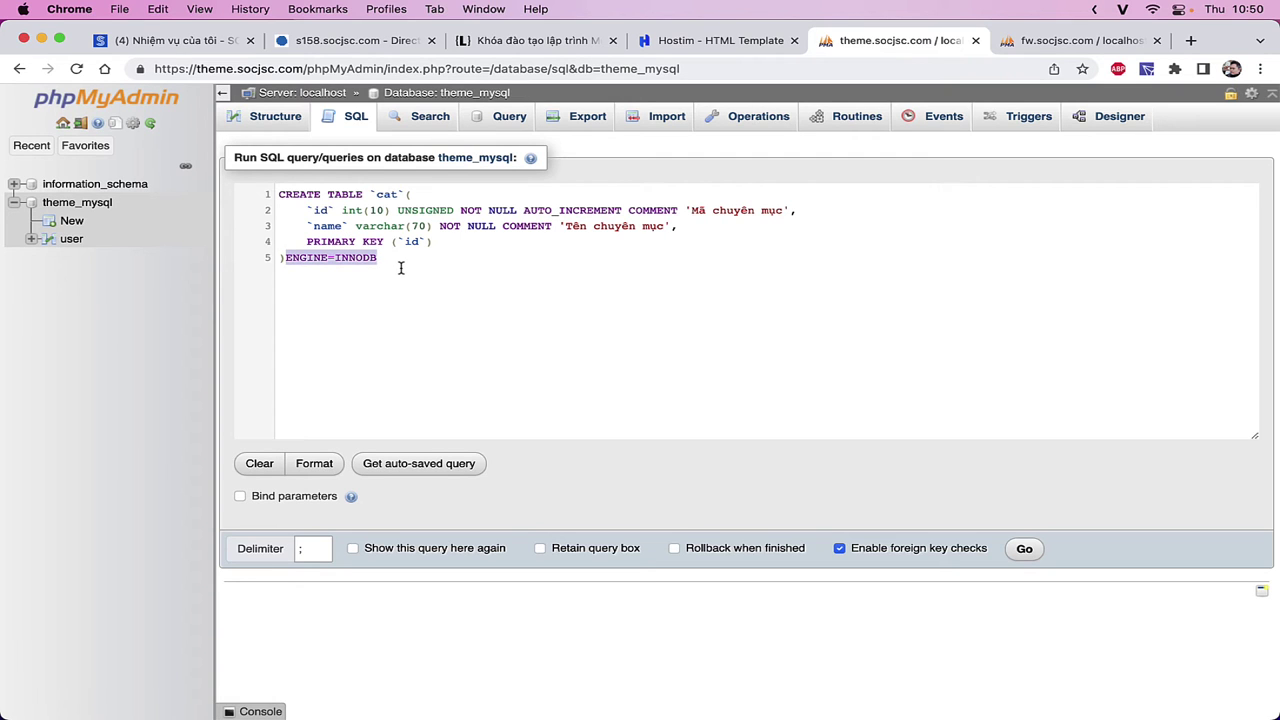
pyautogui.press('super+Tab')
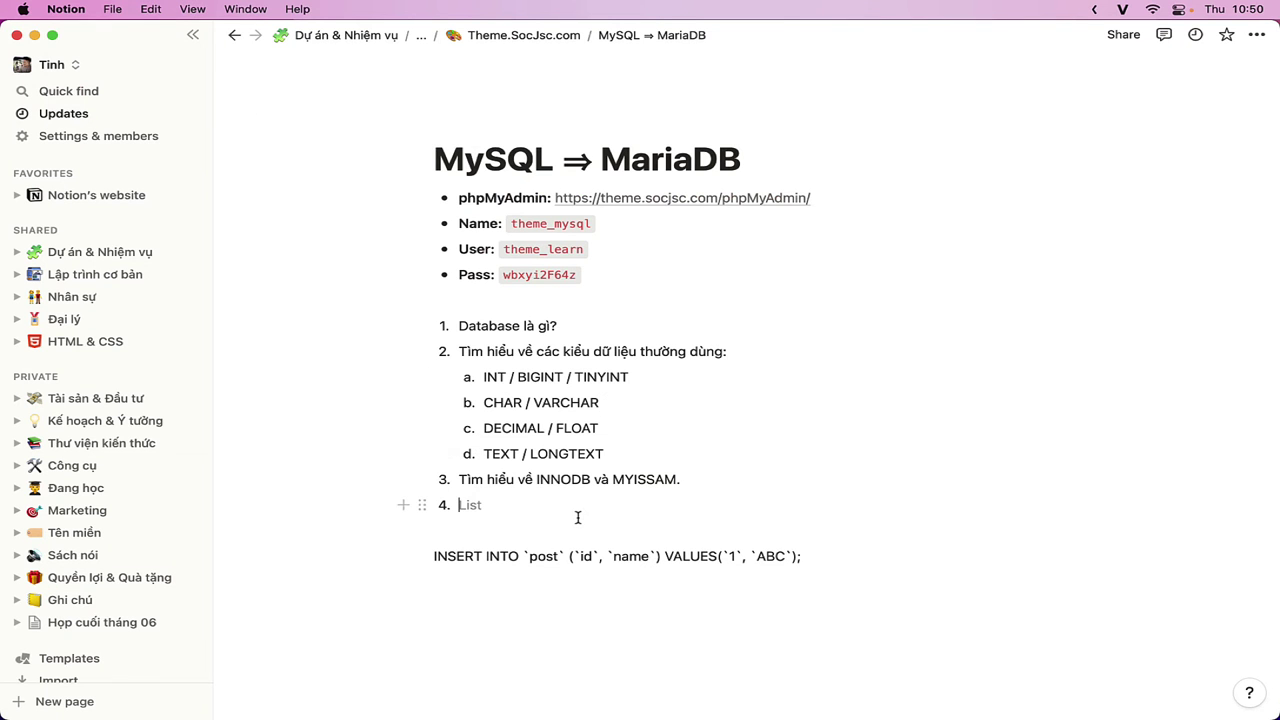
pyautogui.press('super+Tab')
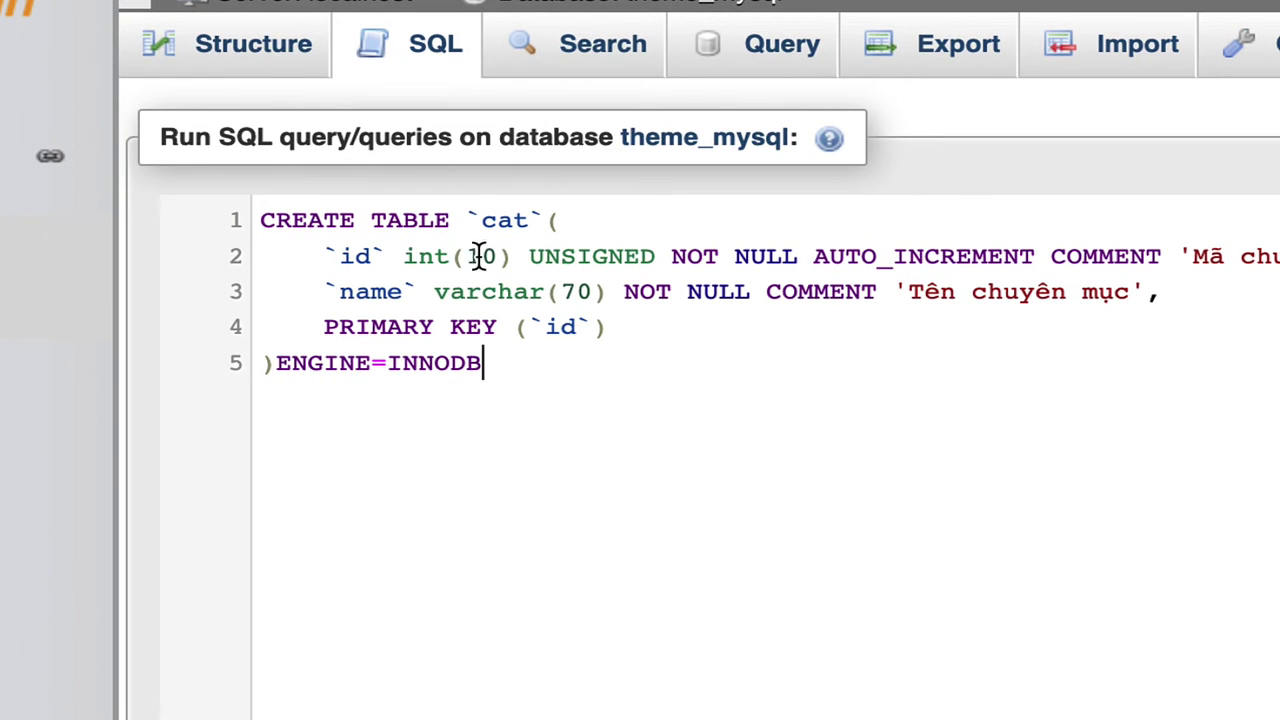
pyautogui.click(480, 220)
pyautogui.write('\\')
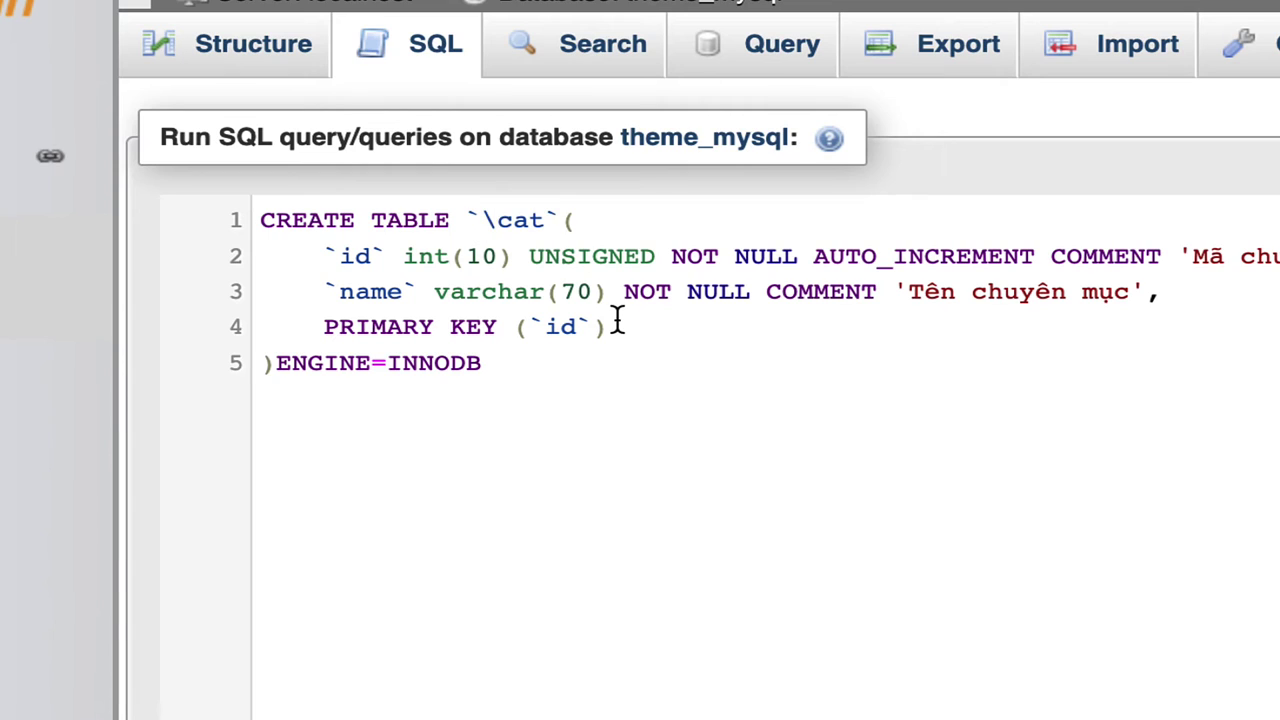
pyautogui.press('BackSpace')
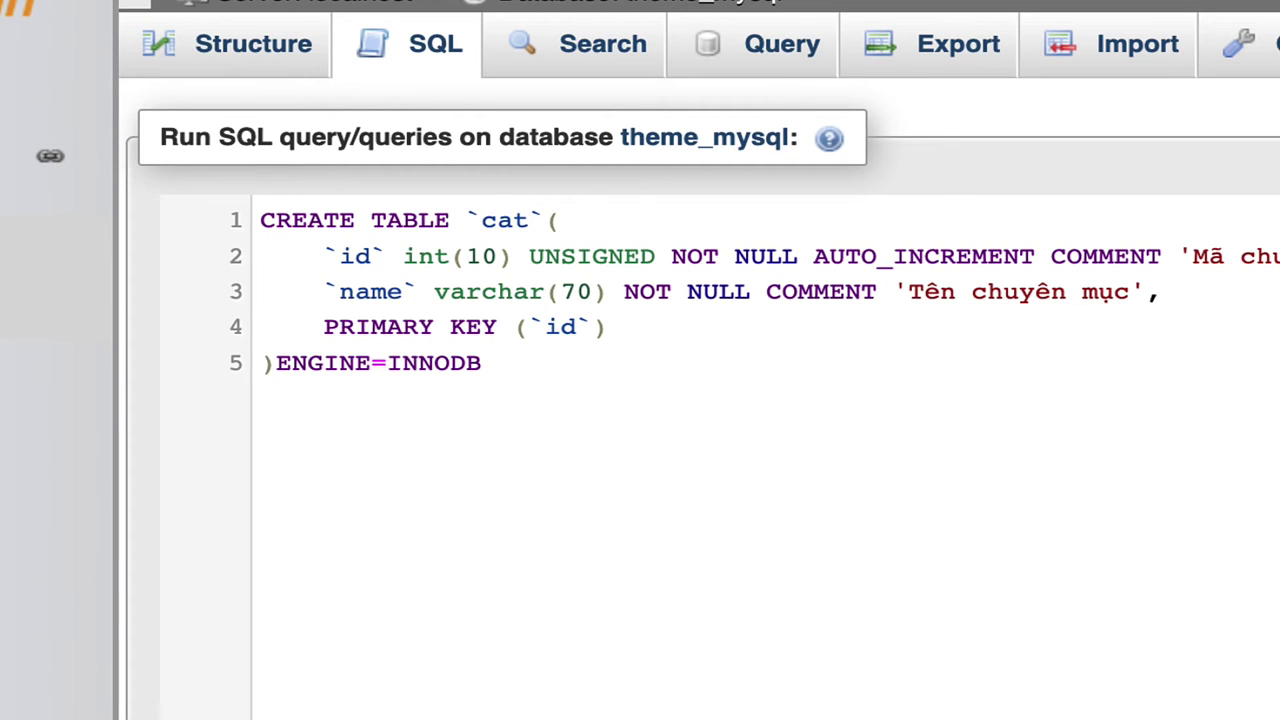
pyautogui.press('Right')
pyautogui.press('Right')
pyautogui.press('Right')
pyautogui.press('Right')
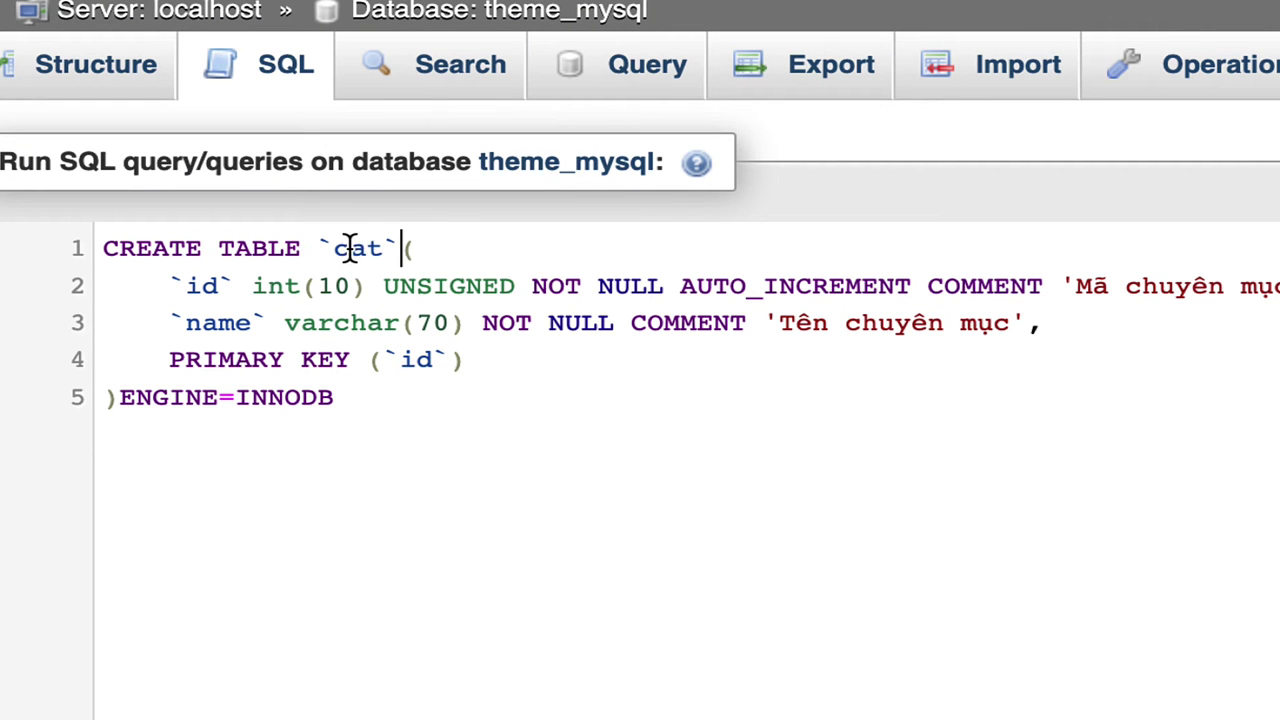
pyautogui.click(338, 250)
pyautogui.press('BackSpace')
pyautogui.click(374, 249)
pyautogui.press('BackSpace')
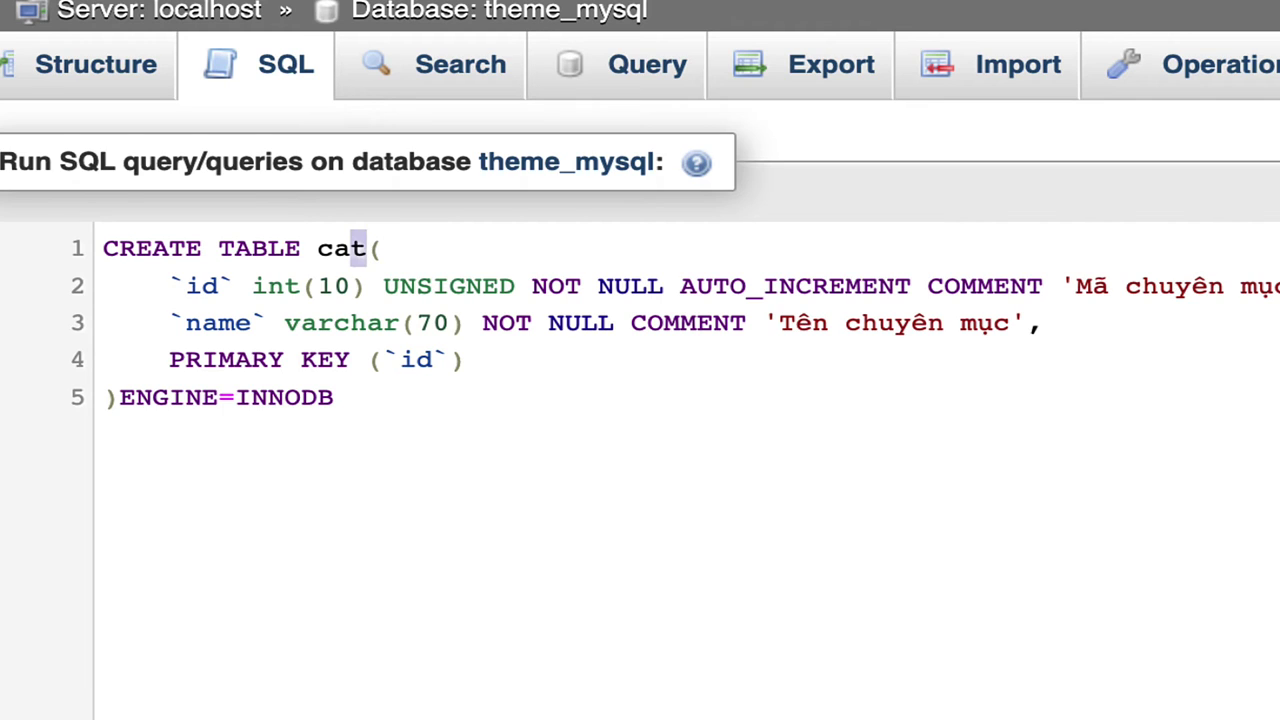
# - Replace the table name cat with table in the CREATE TABLE statement
pyautogui.doubleClick(357, 248)
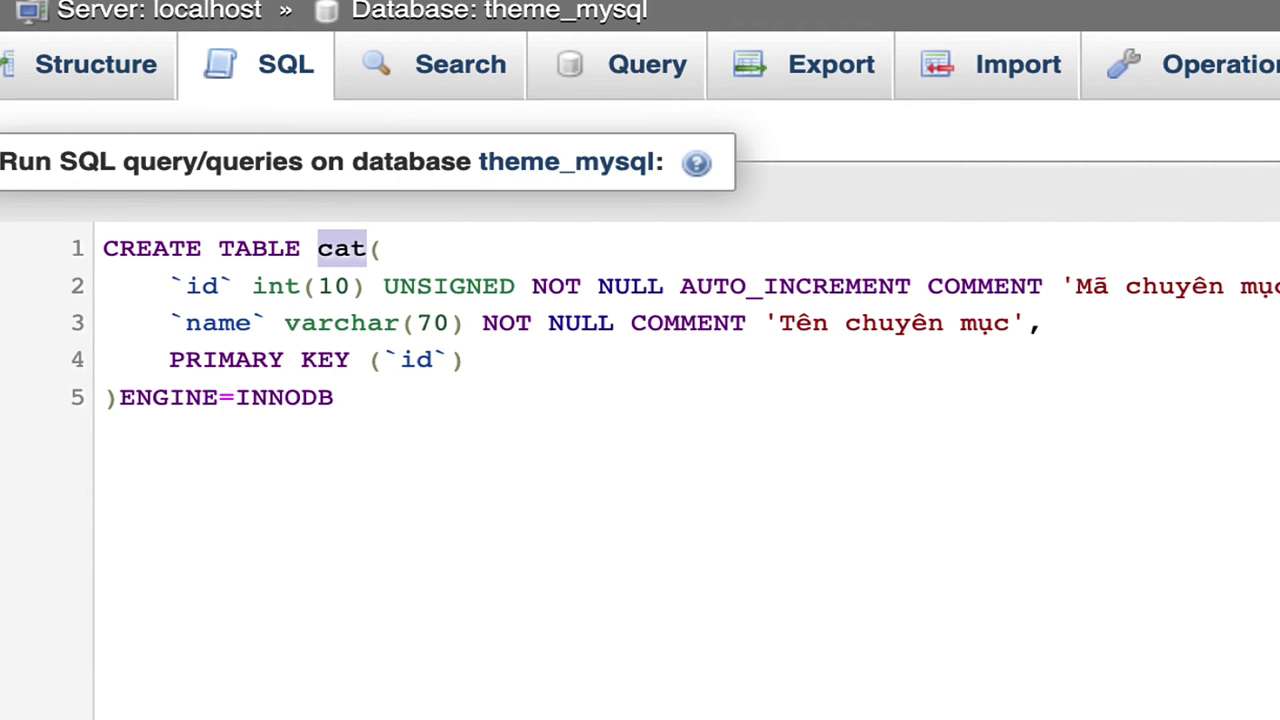
pyautogui.write('table')
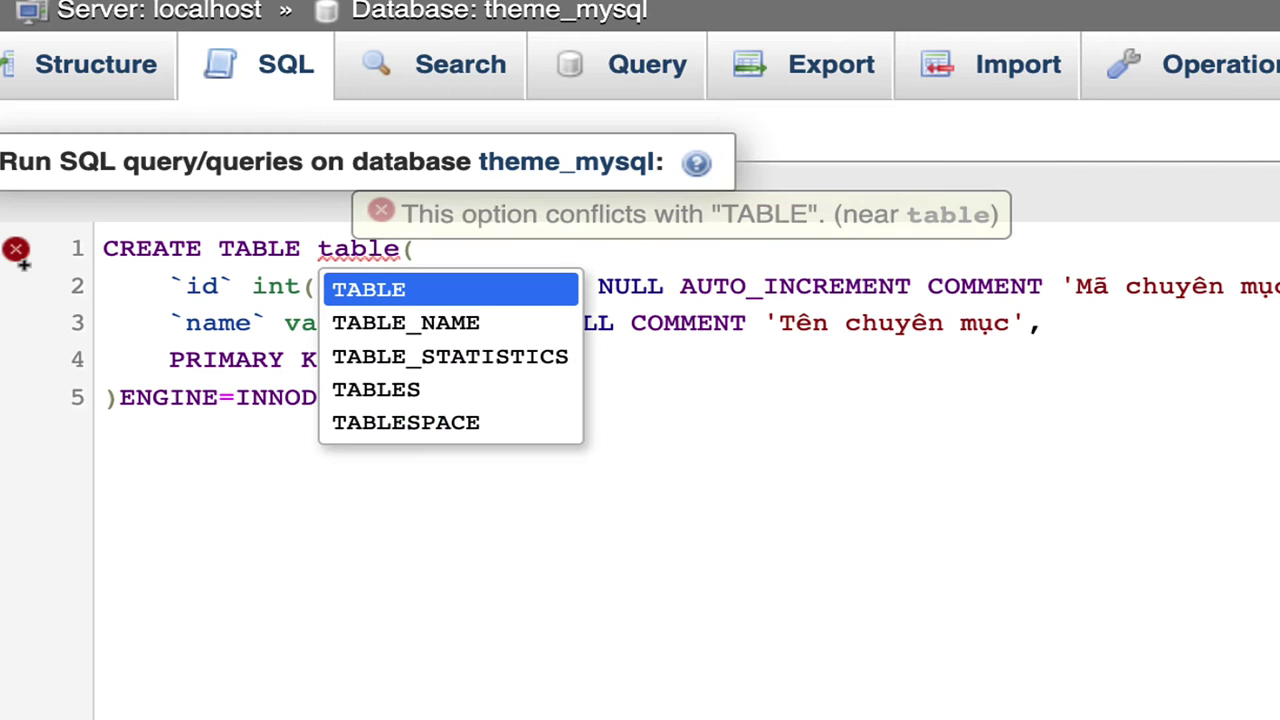
pyautogui.press('BackSpace')
pyautogui.press('BackSpace')
pyautogui.press('BackSpace')
pyautogui.press('BackSpace')
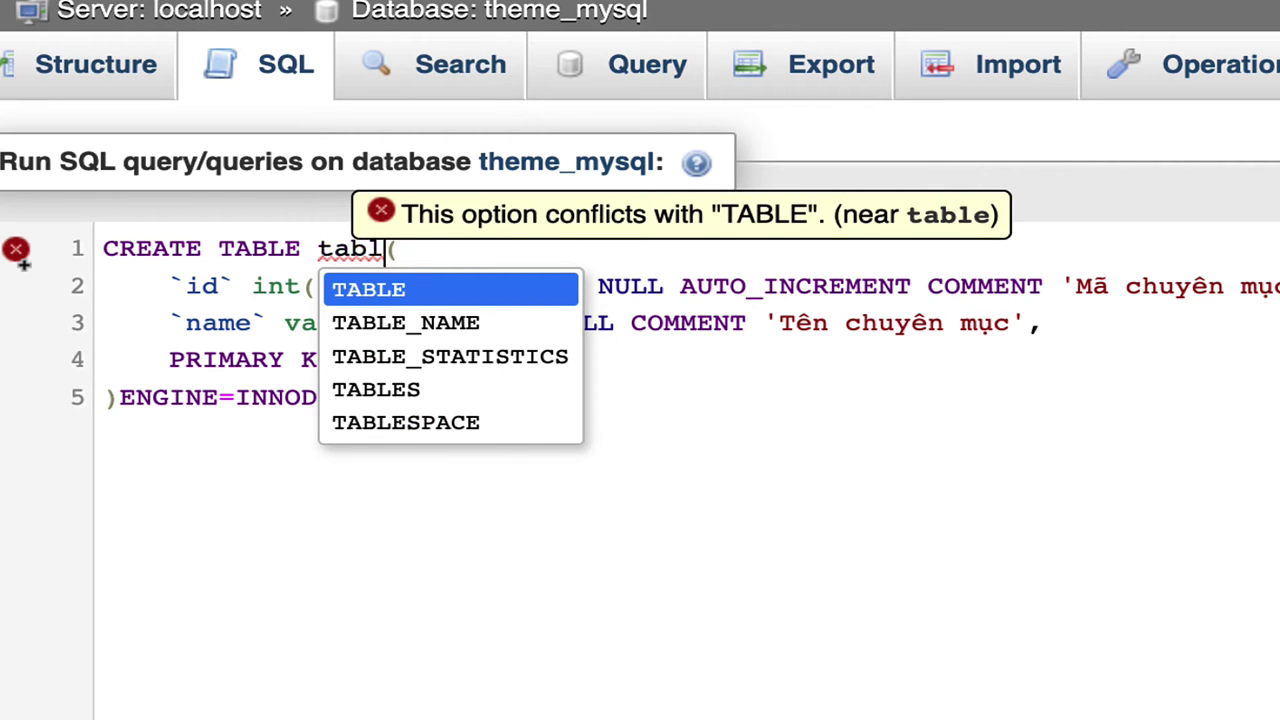
pyautogui.write('est')
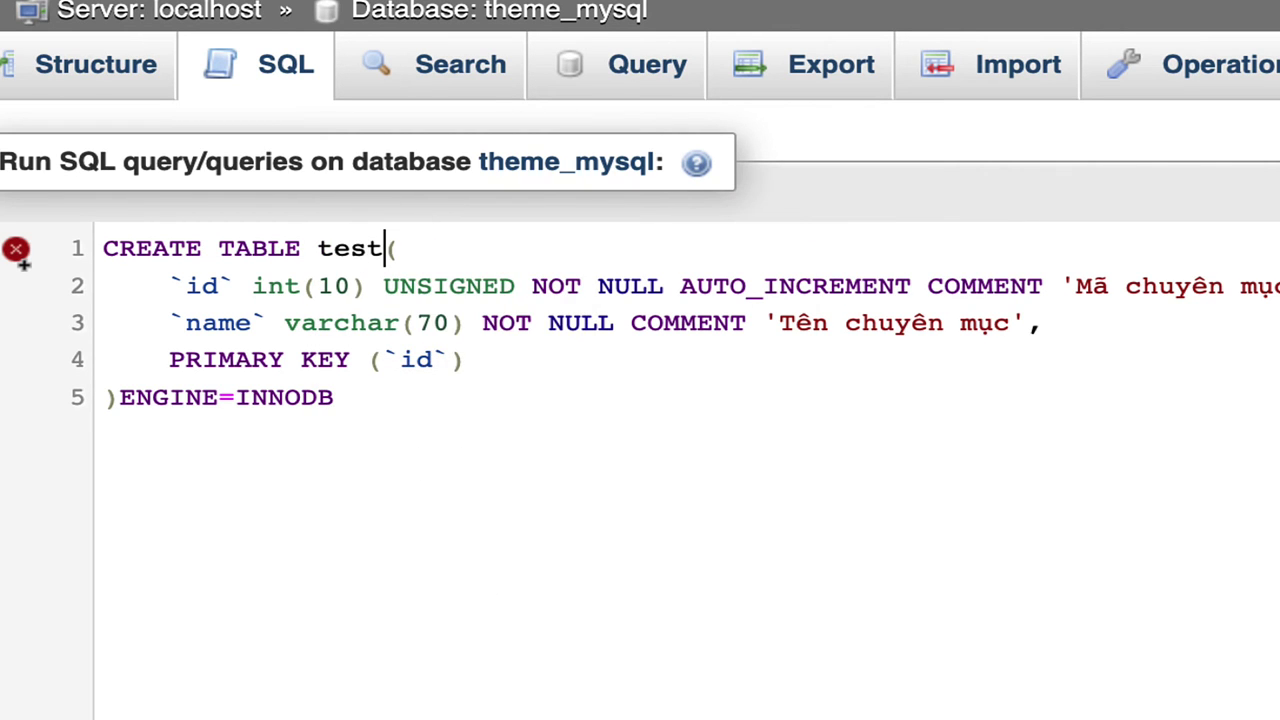
pyautogui.press('BackSpace')
pyautogui.press('BackSpace')
pyautogui.press('BackSpace')
pyautogui.press('BackSpace')
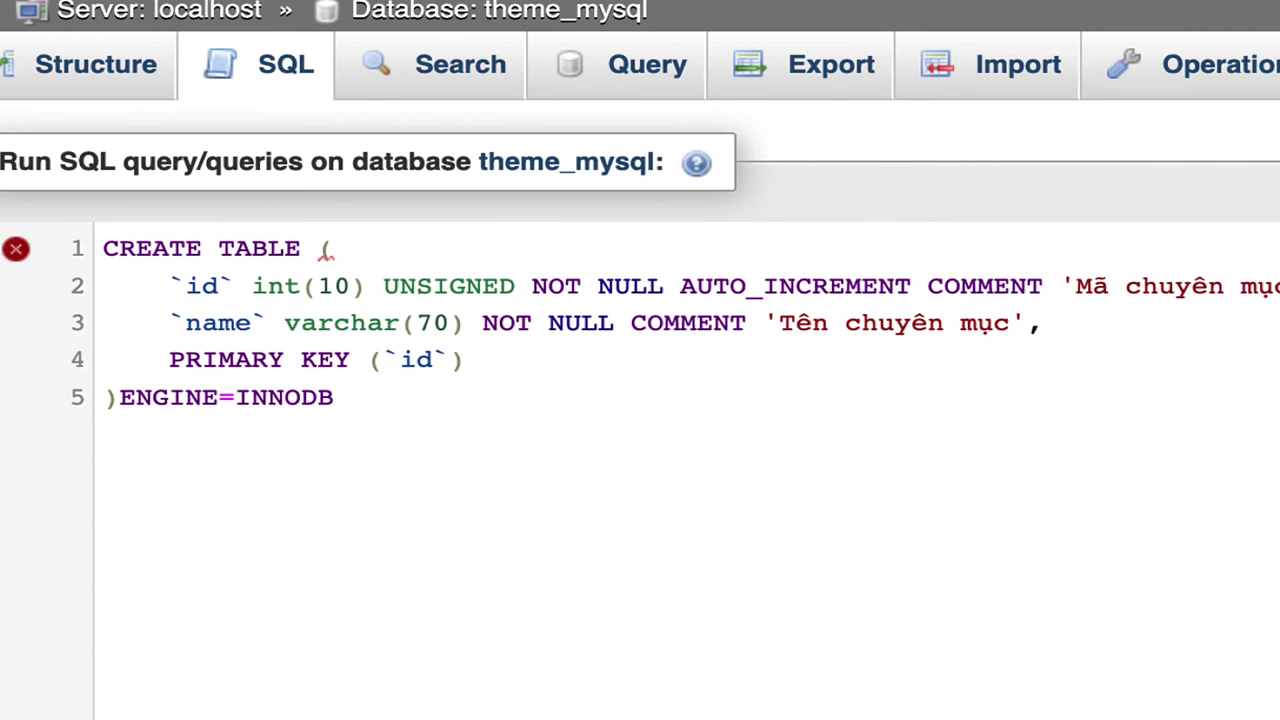
pyautogui.write('table')
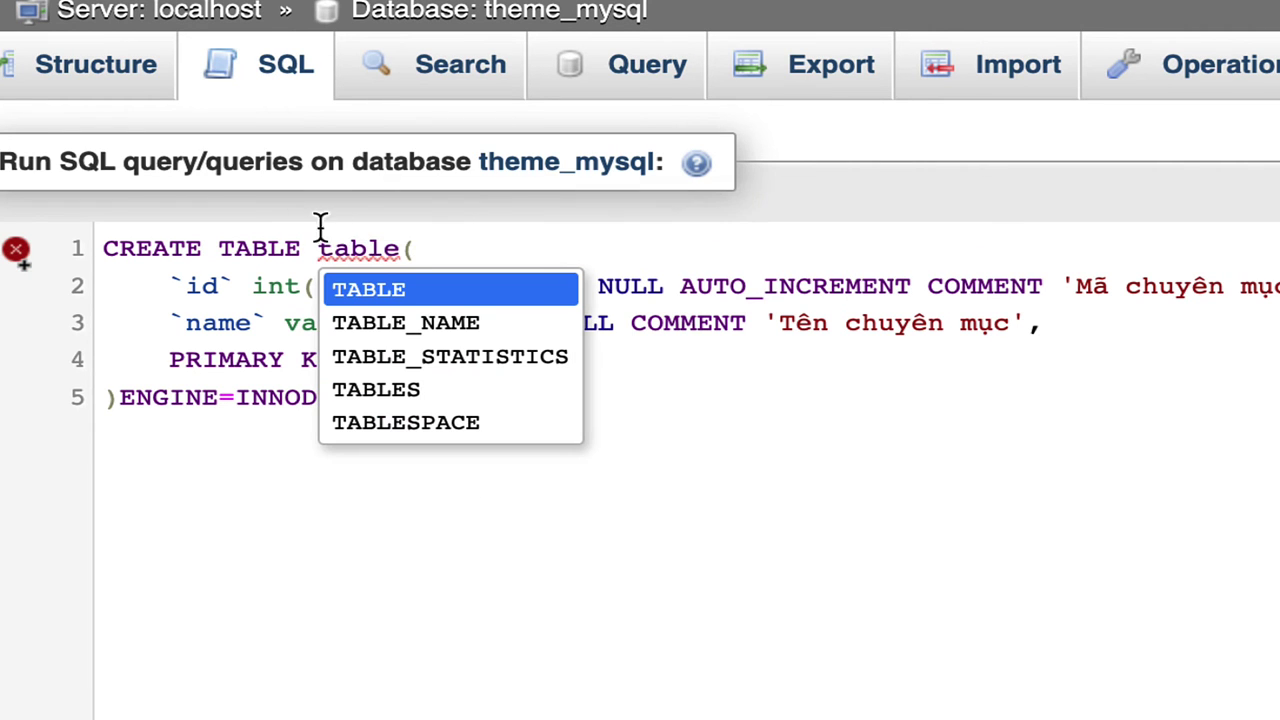
pyautogui.click(354, 289)
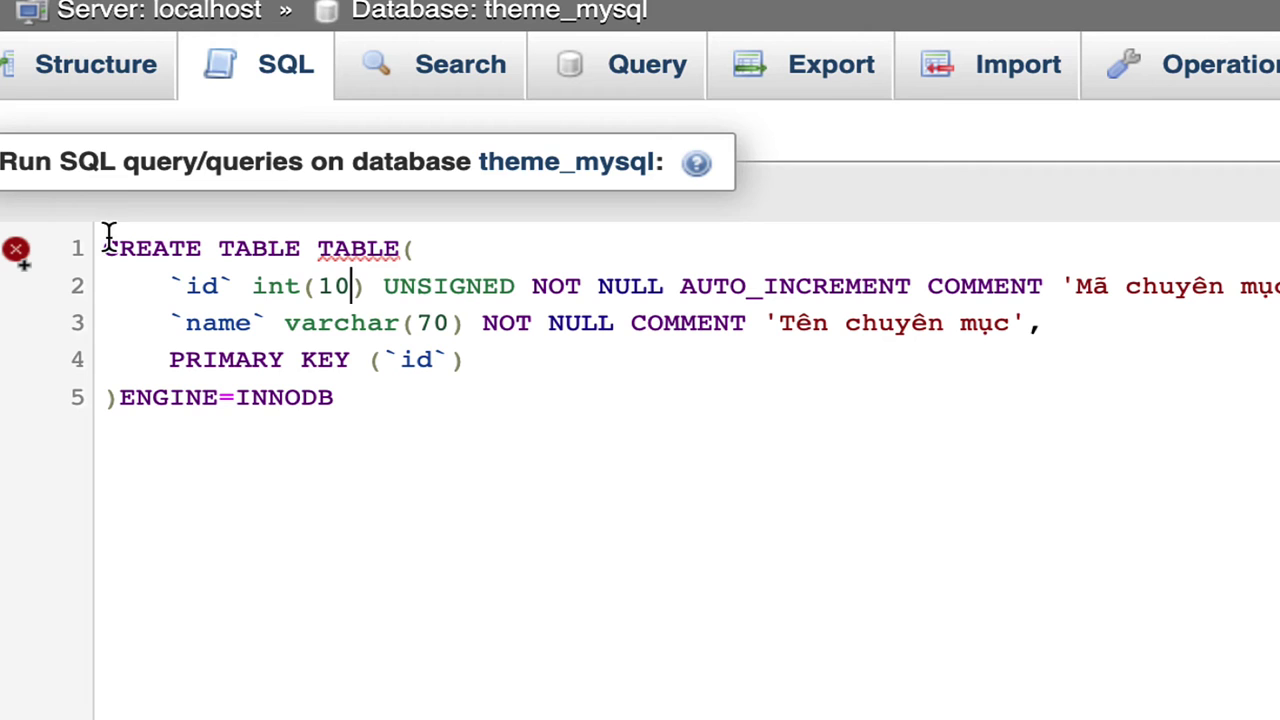
# - Wrap the name in backticks as lowercase `table`, then check the id and name columns
pyautogui.click(318, 250)
pyautogui.write('`')
pyautogui.click(417, 250)
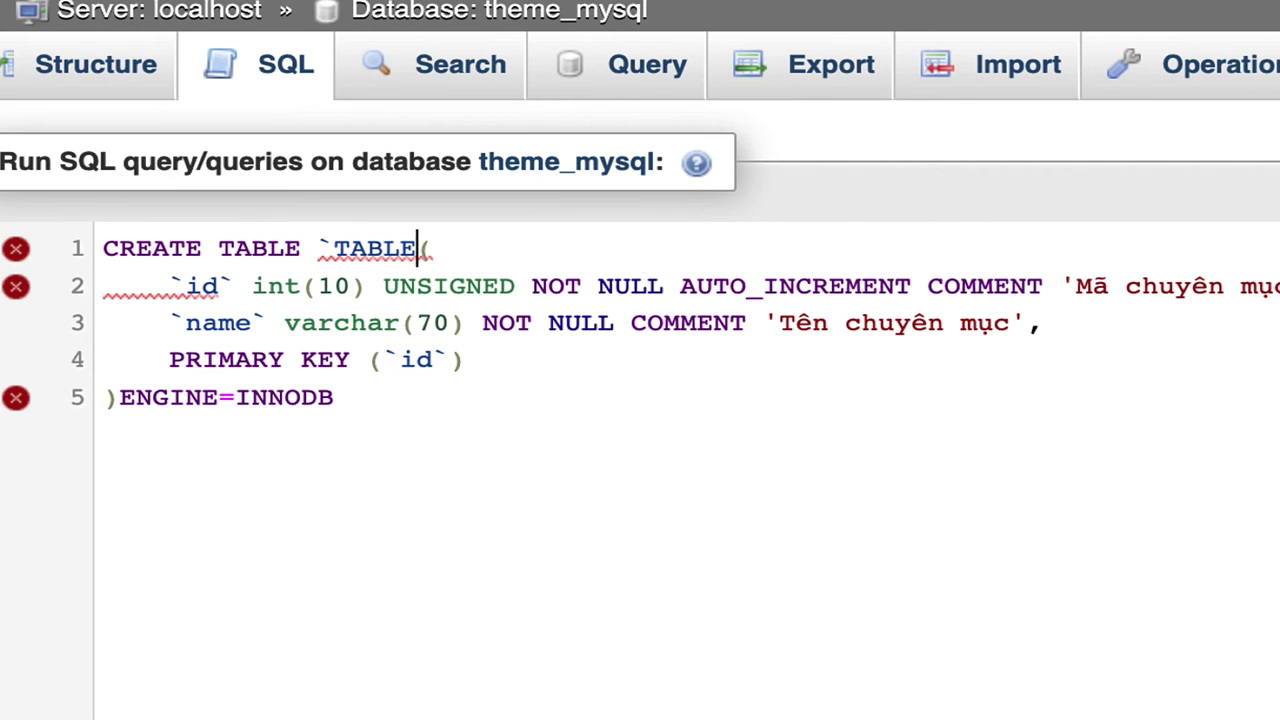
pyautogui.write('`')
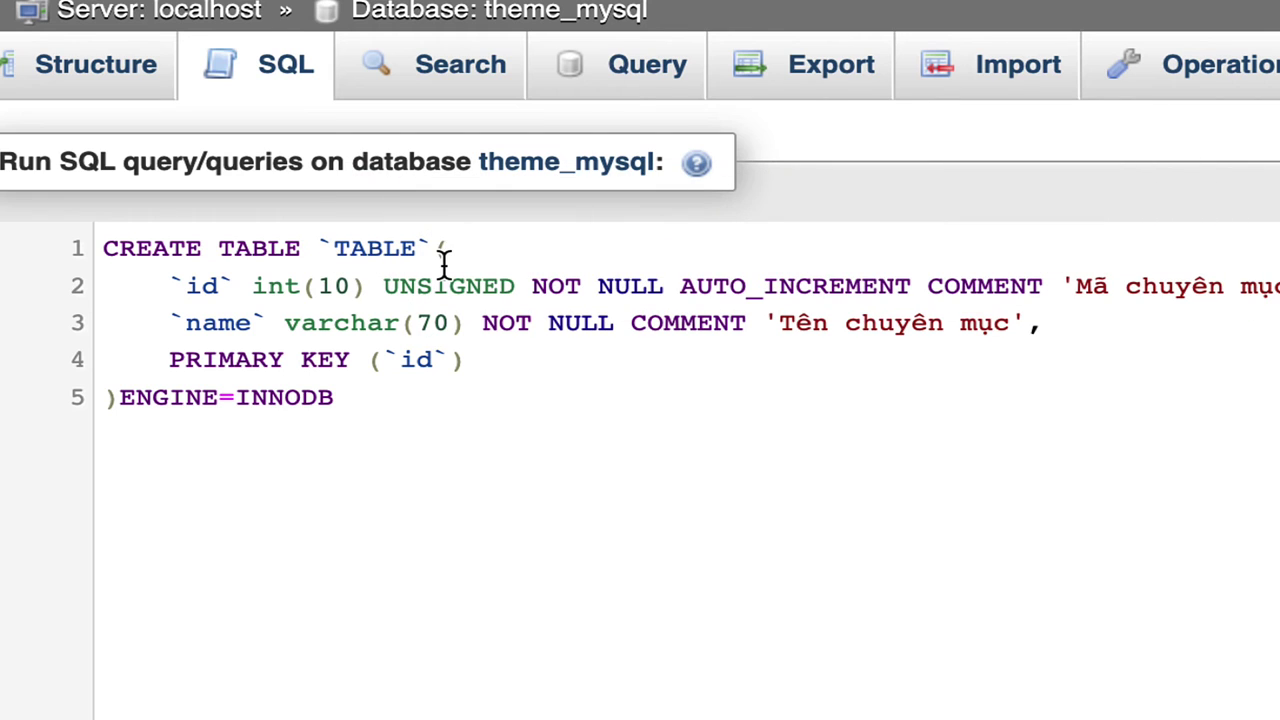
pyautogui.doubleClick(399, 250)
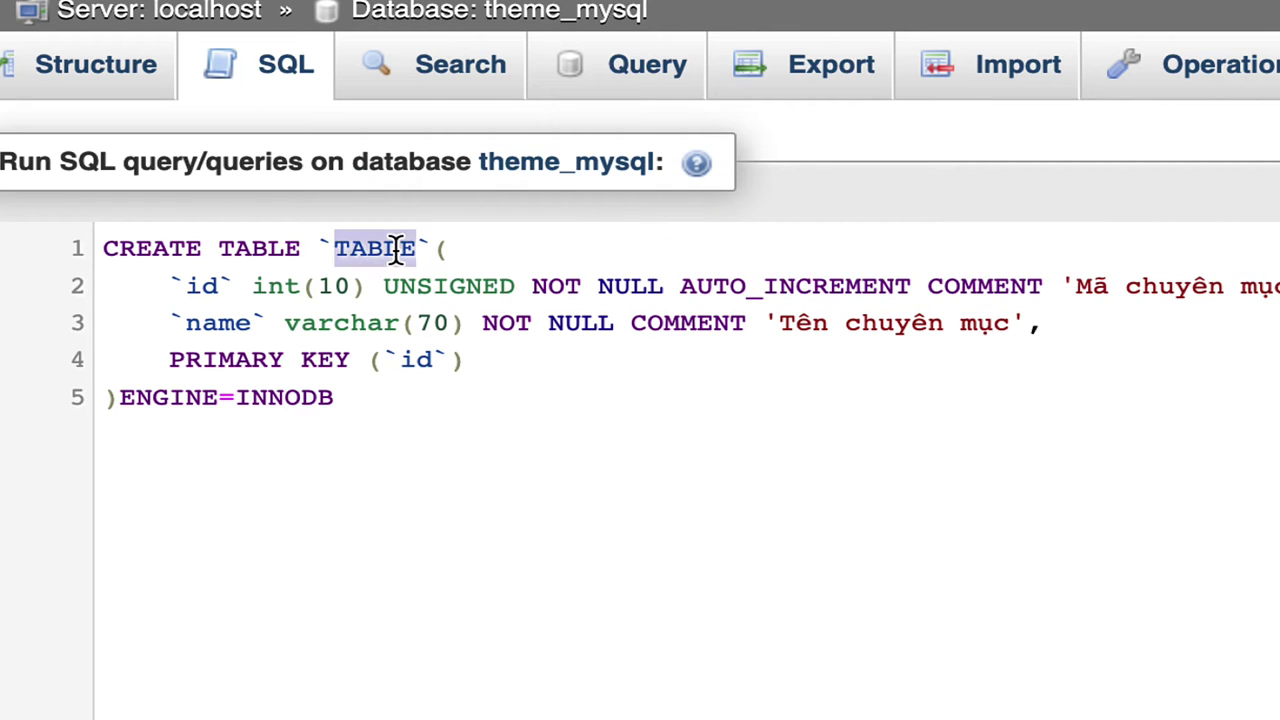
pyautogui.write('table')
pyautogui.doubleClick(386, 250)
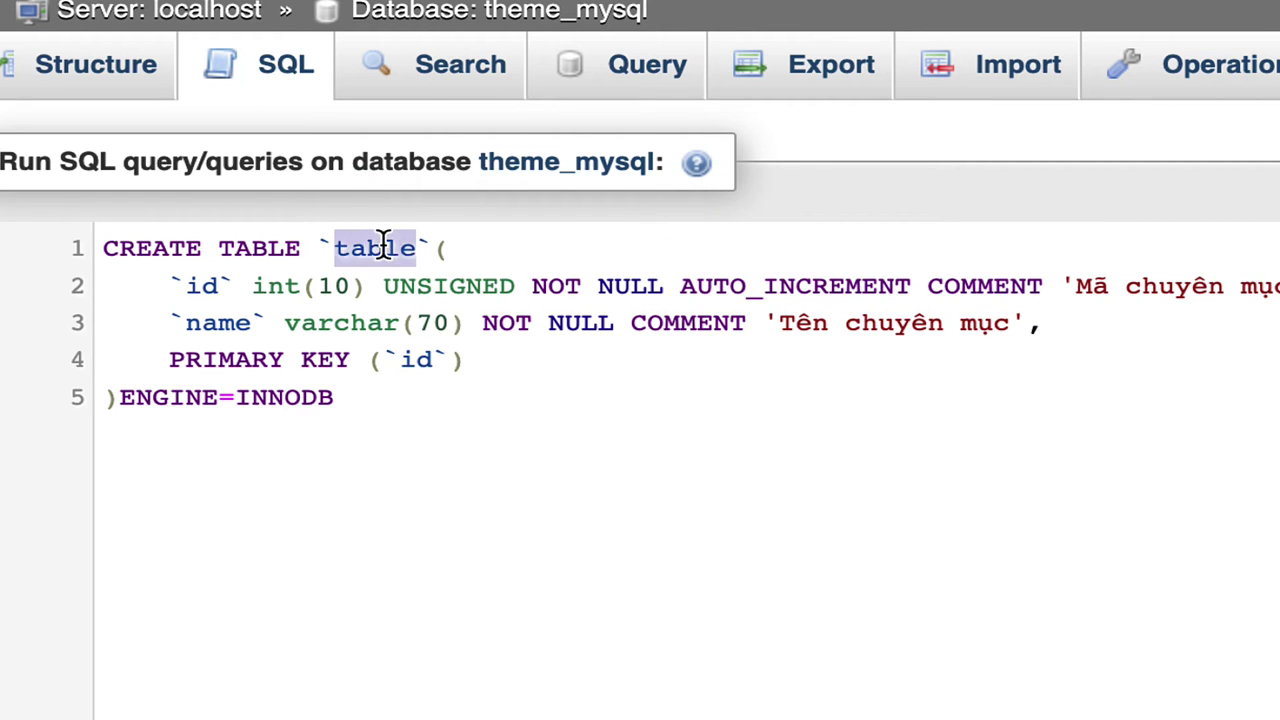
pyautogui.doubleClick(203, 285)
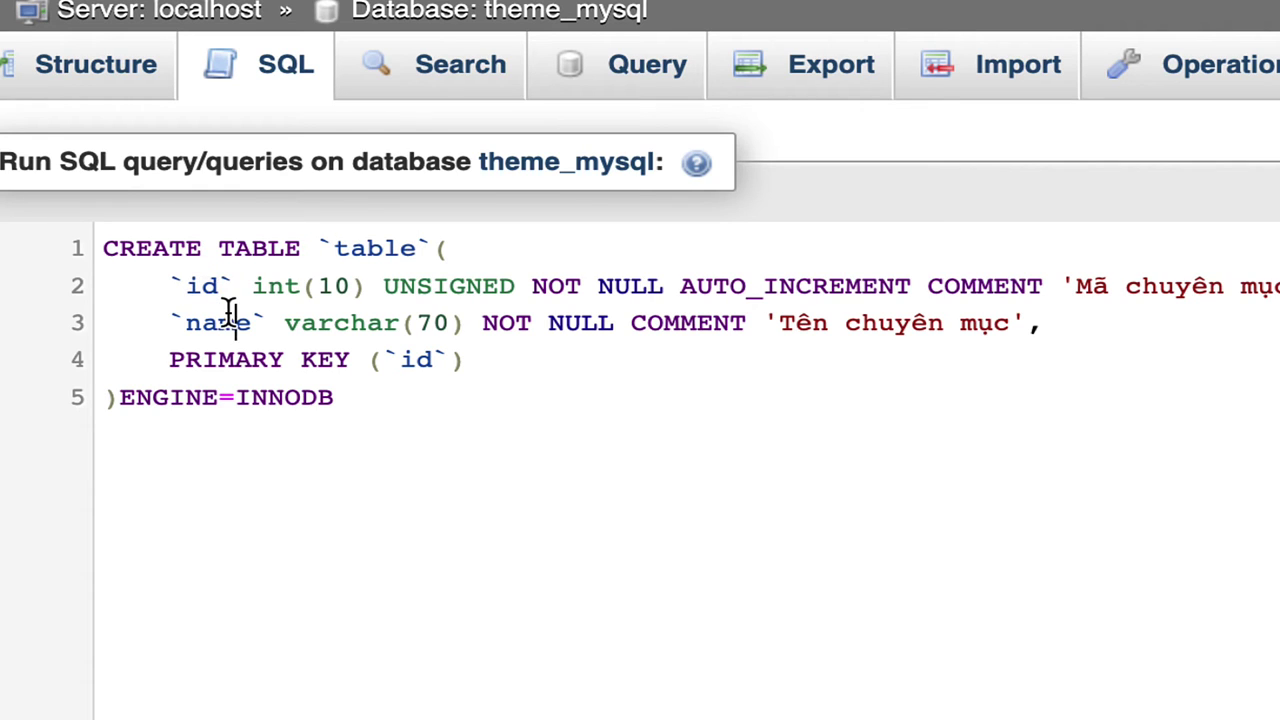
pyautogui.doubleClick(226, 318)
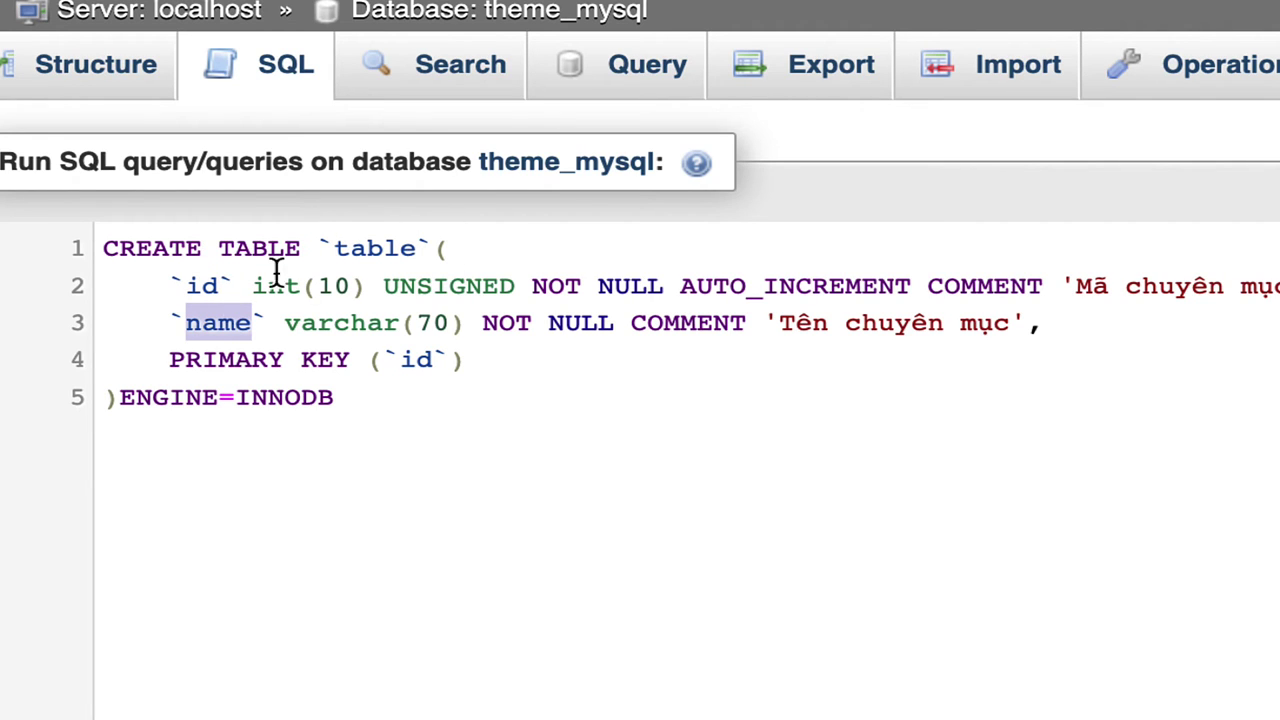
pyautogui.doubleClick(212, 286)
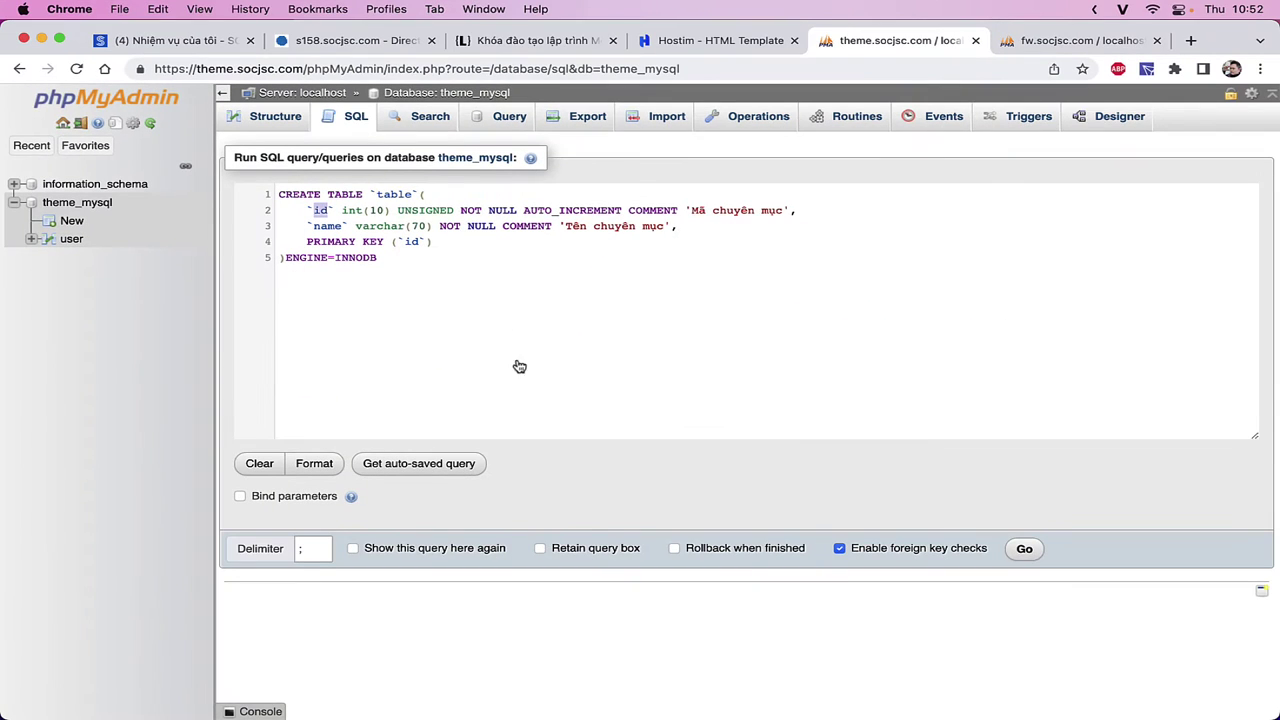
# - Run the whole CREATE TABLE query and browse the new table 'table' from the navigation tree
pyautogui.press('super+a')
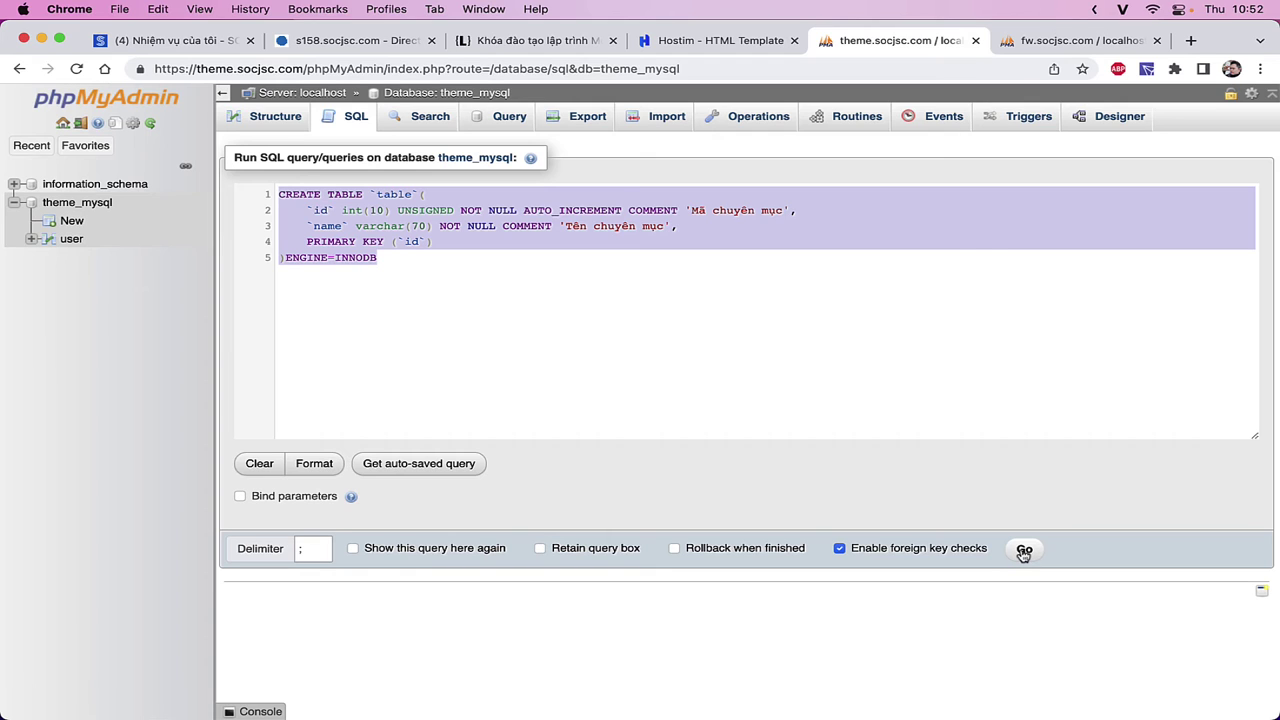
pyautogui.click(1024, 550)
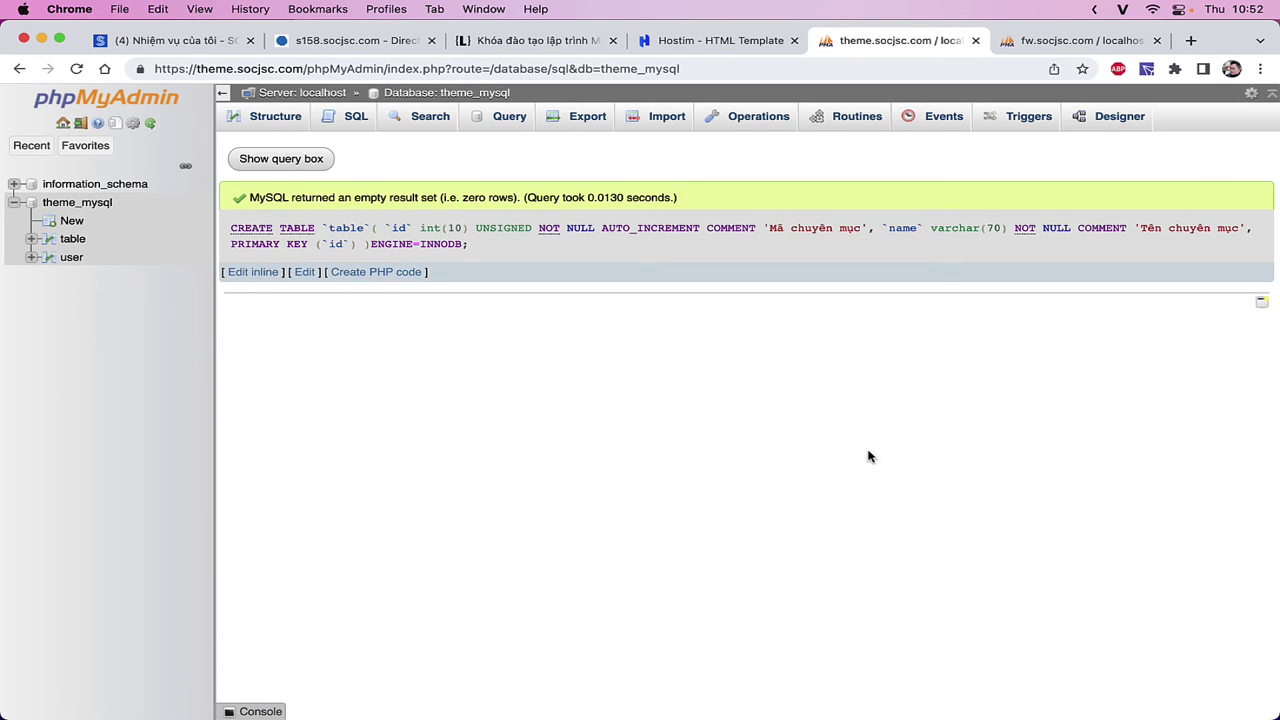
pyautogui.click(72, 240)
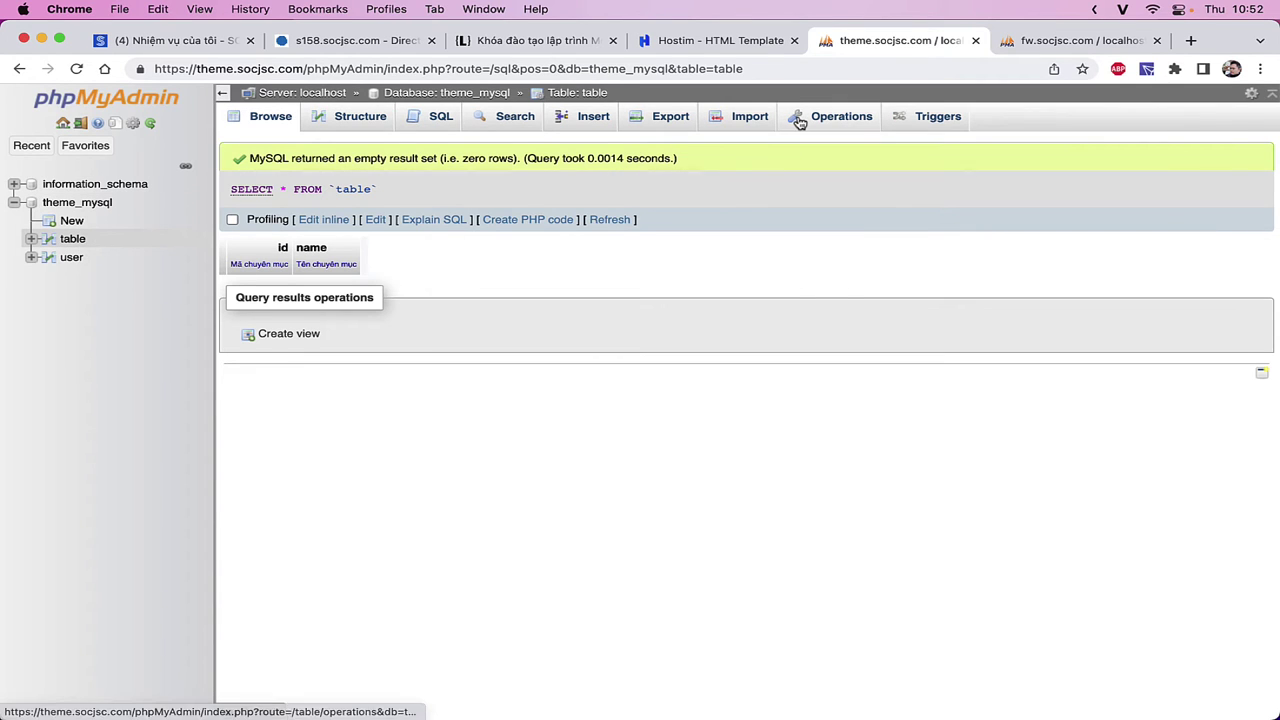
# - Submit the table's Operations settings with 'cat' typed into the table comment field
pyautogui.click(796, 118)
pyautogui.doubleClick(389, 378)
pyautogui.click(390, 415)
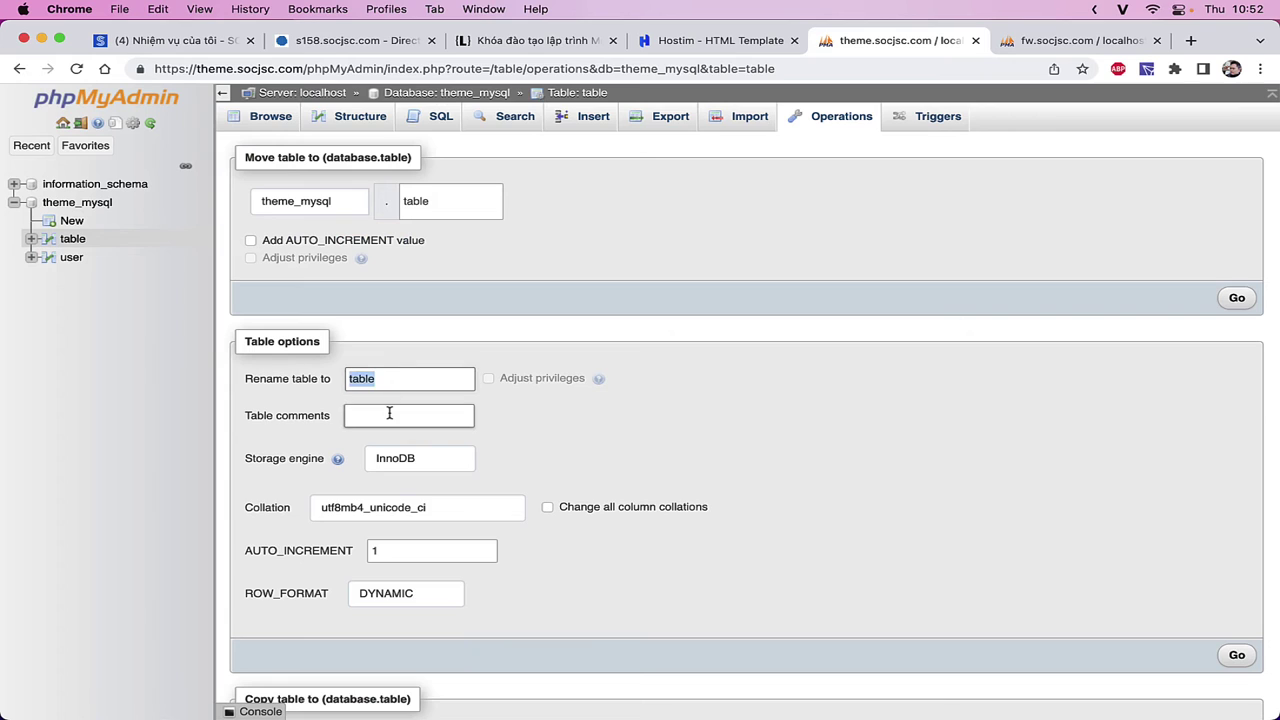
pyautogui.write('cat')
pyautogui.press('Return')
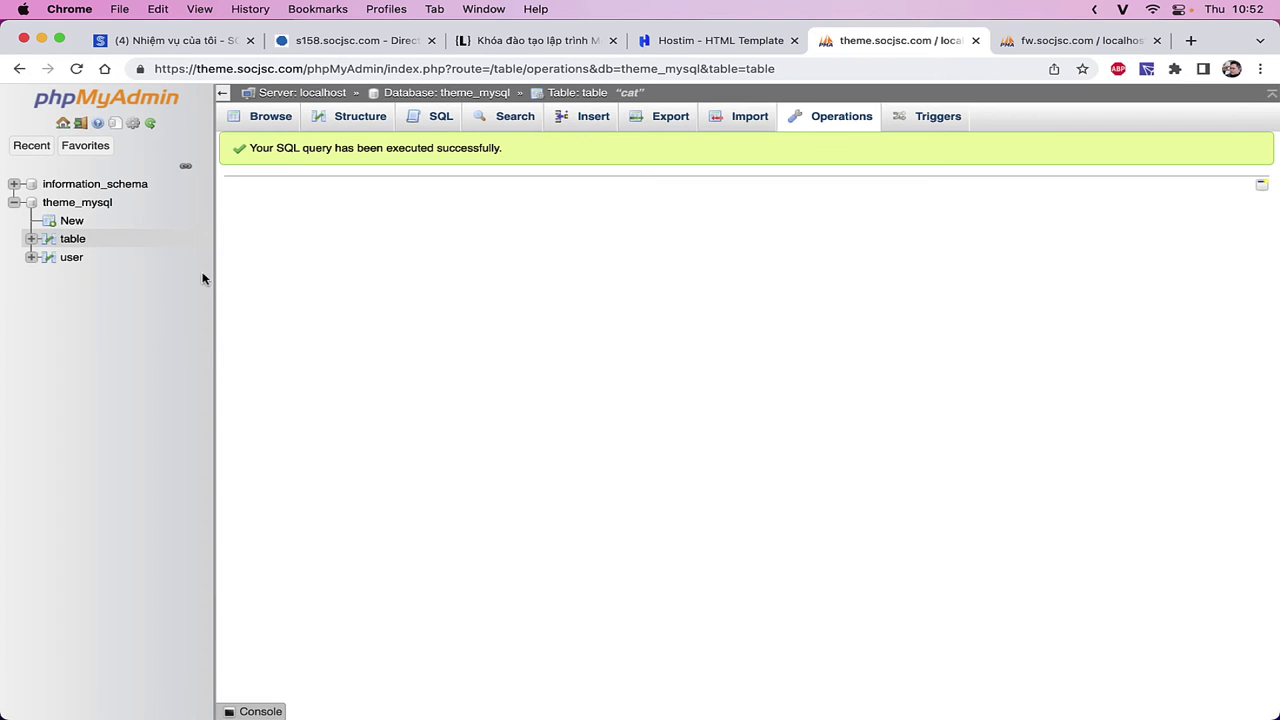
pyautogui.click(151, 123)
pyautogui.click(87, 238)
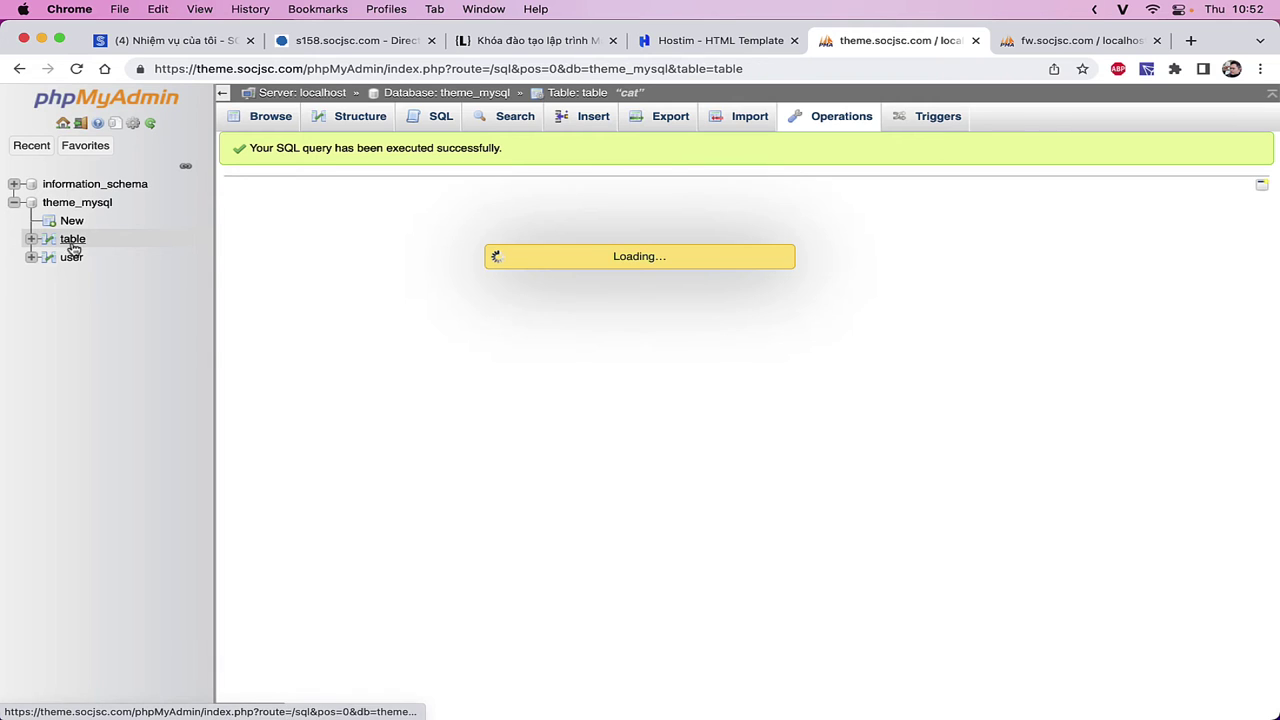
# - Move 'cat' from the table comment into the table name, apply the rename, and open cat
pyautogui.click(840, 116)
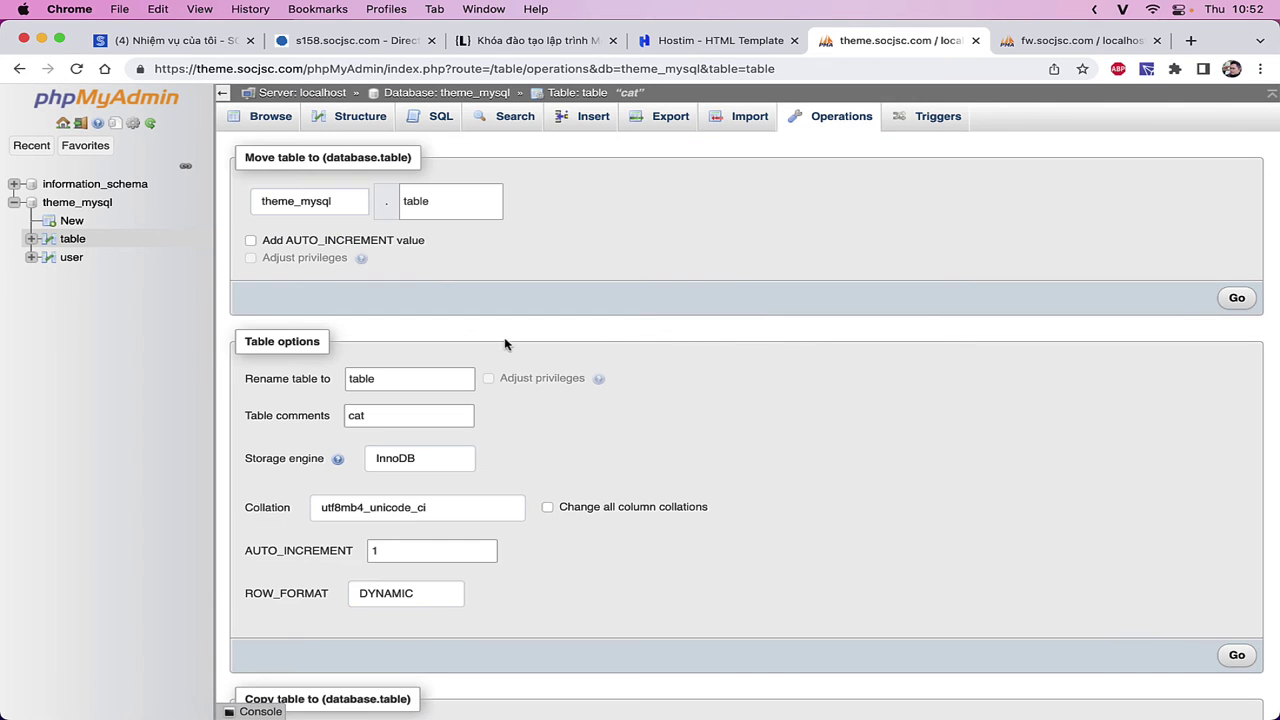
pyautogui.click(383, 412)
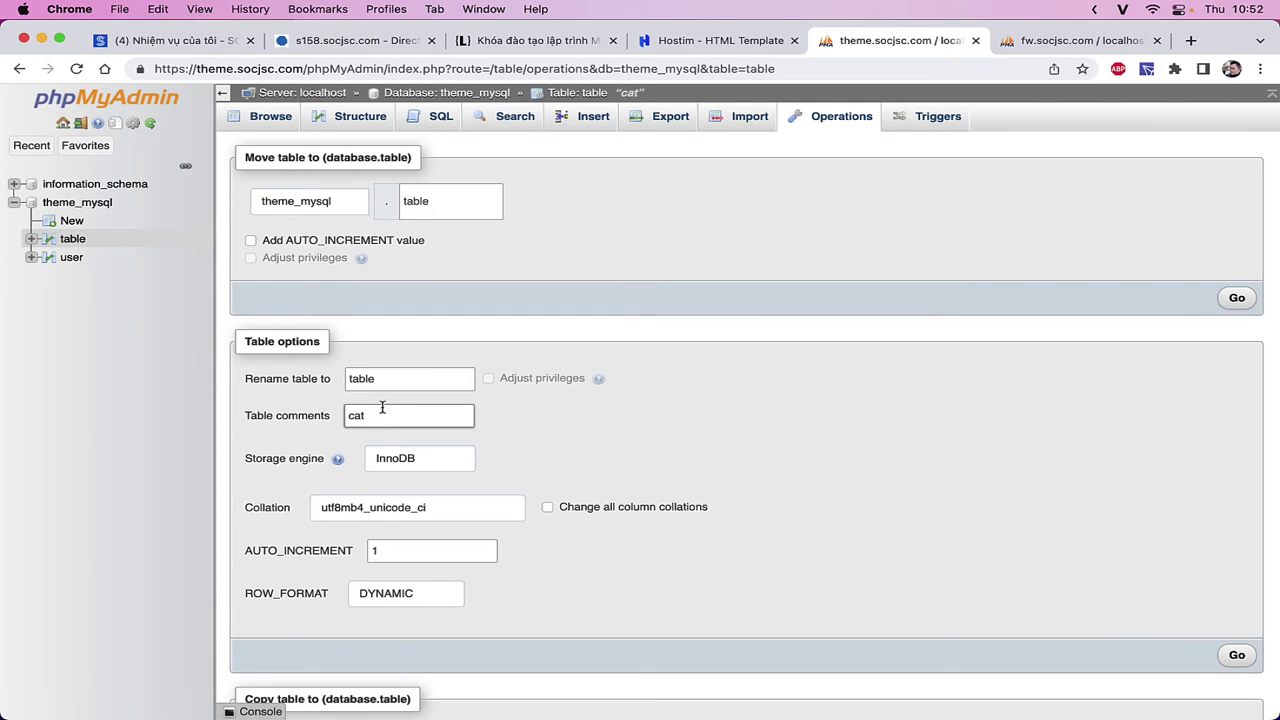
pyautogui.press('super+a')
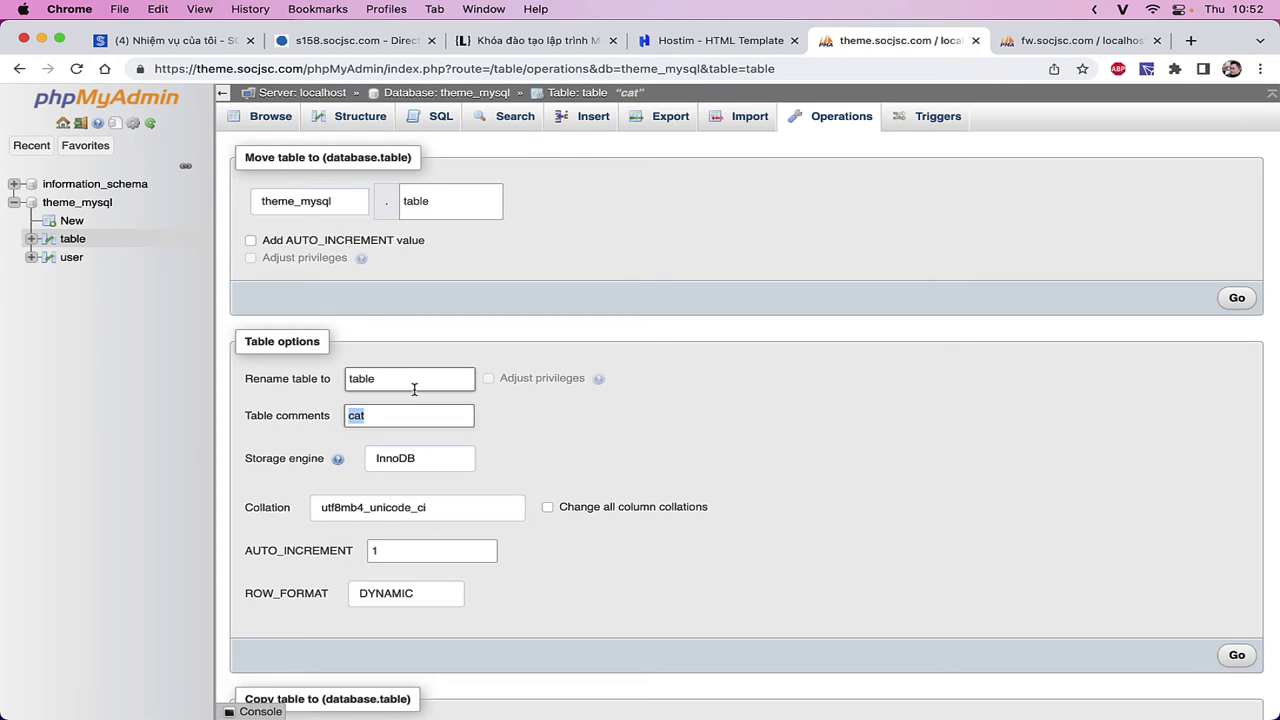
pyautogui.press('super+x')
pyautogui.click(404, 389)
pyautogui.press('super+a')
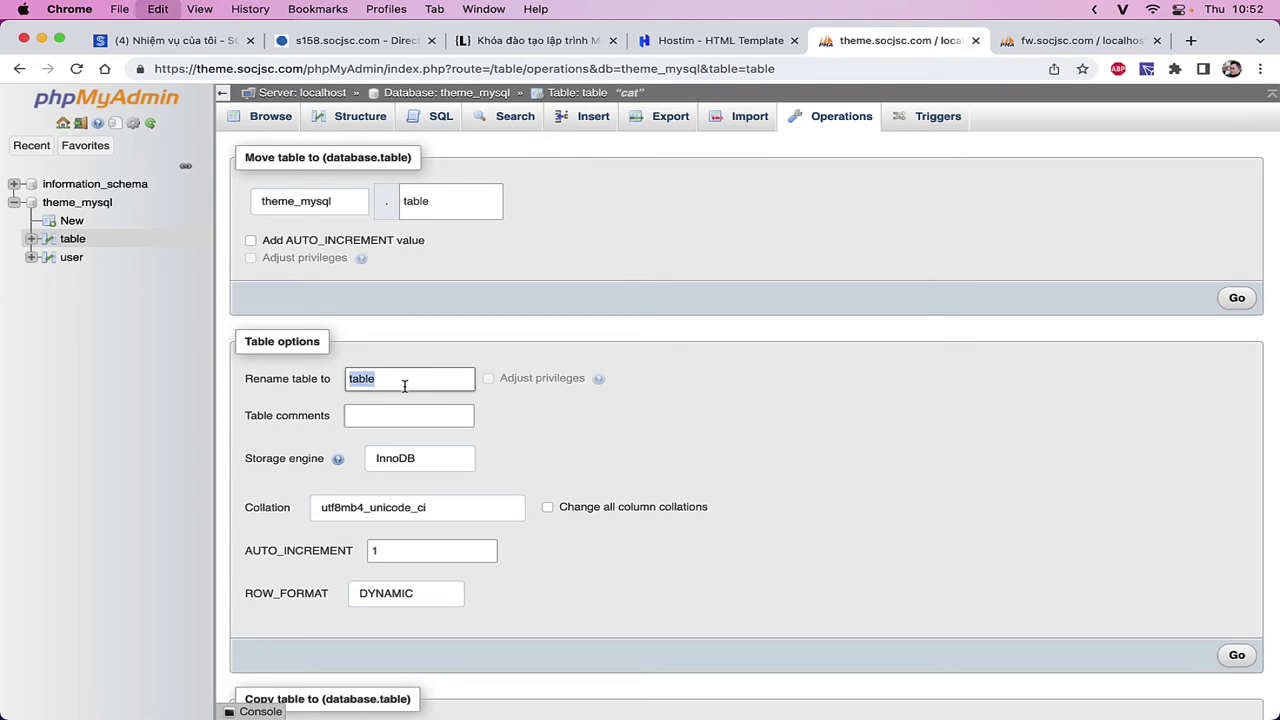
pyautogui.press('super+v')
pyautogui.click(1232, 655)
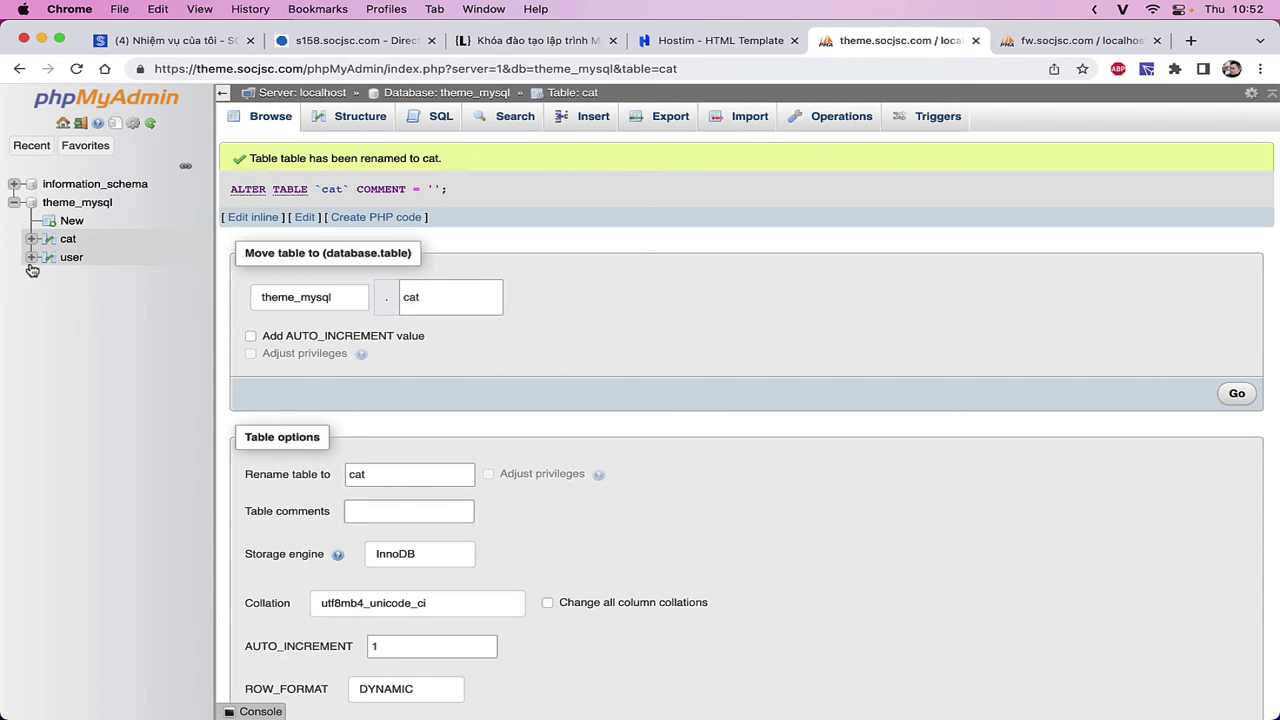
pyautogui.click(67, 257)
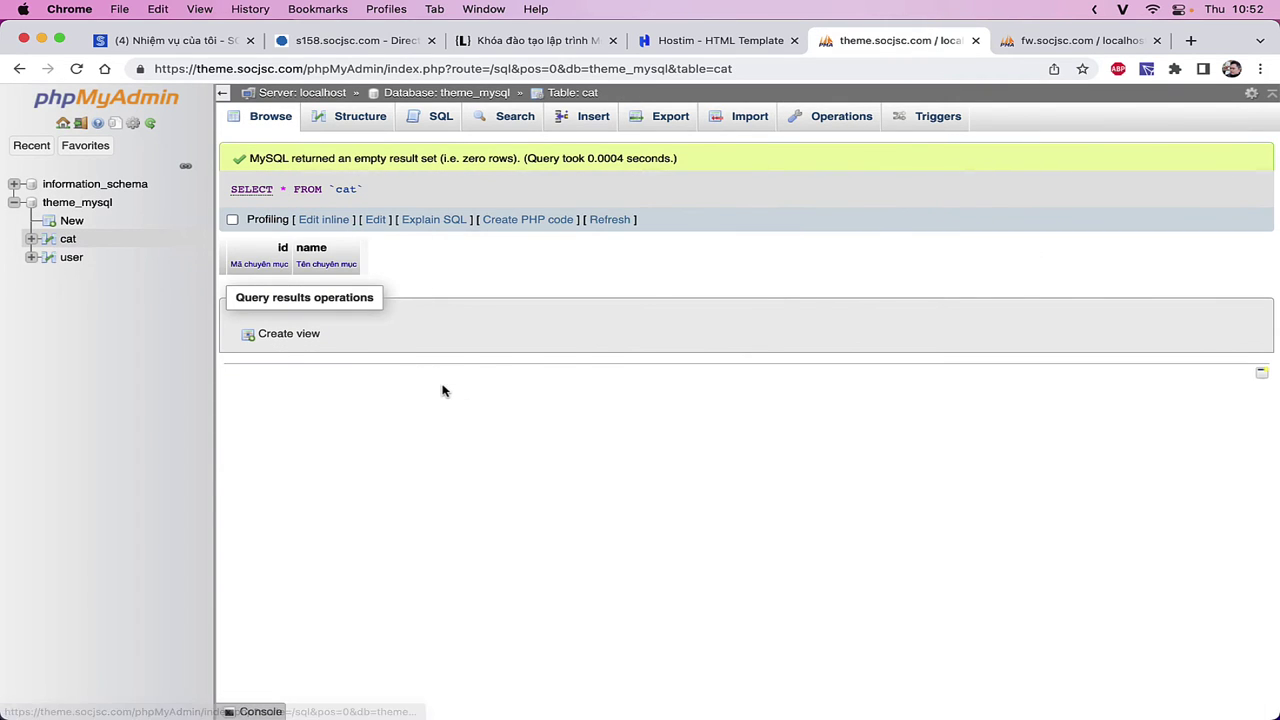
# - Write checklist item 4 in Notion as 'Học thuộc câu truy vấn tạo bảng.'
pyautogui.press('super+Tab')
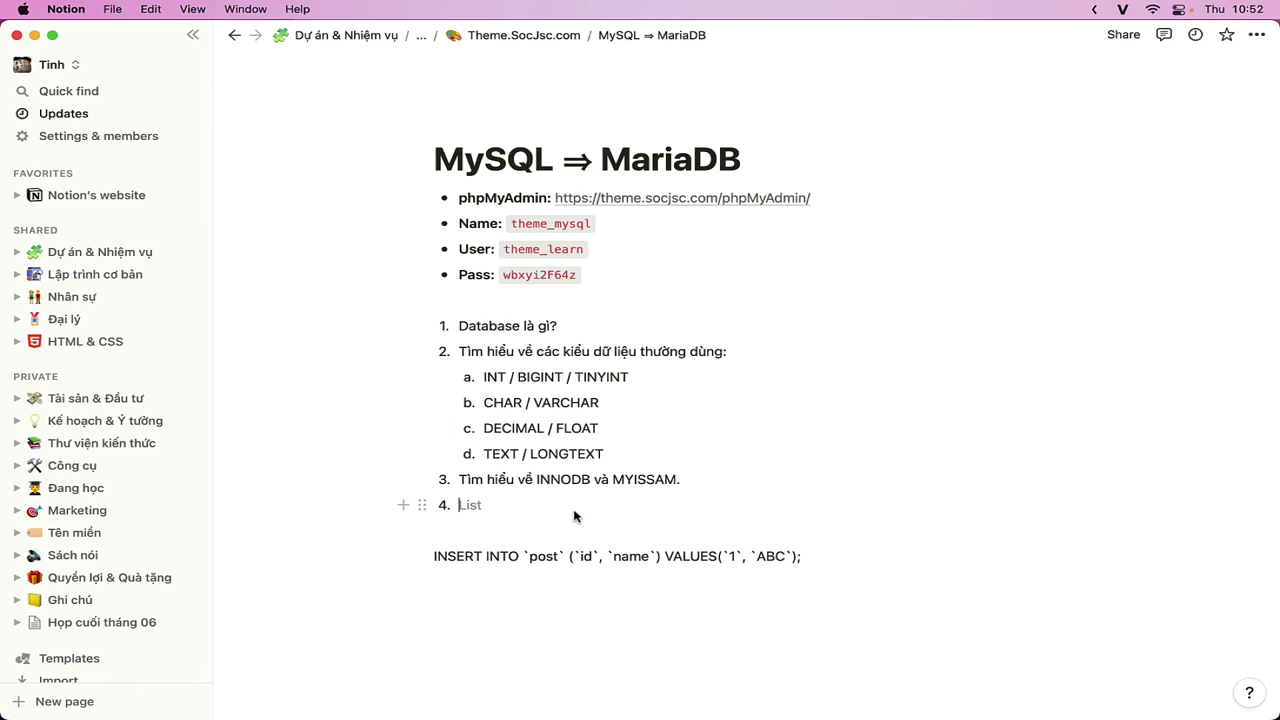
pyautogui.write('Tìm hieểu')
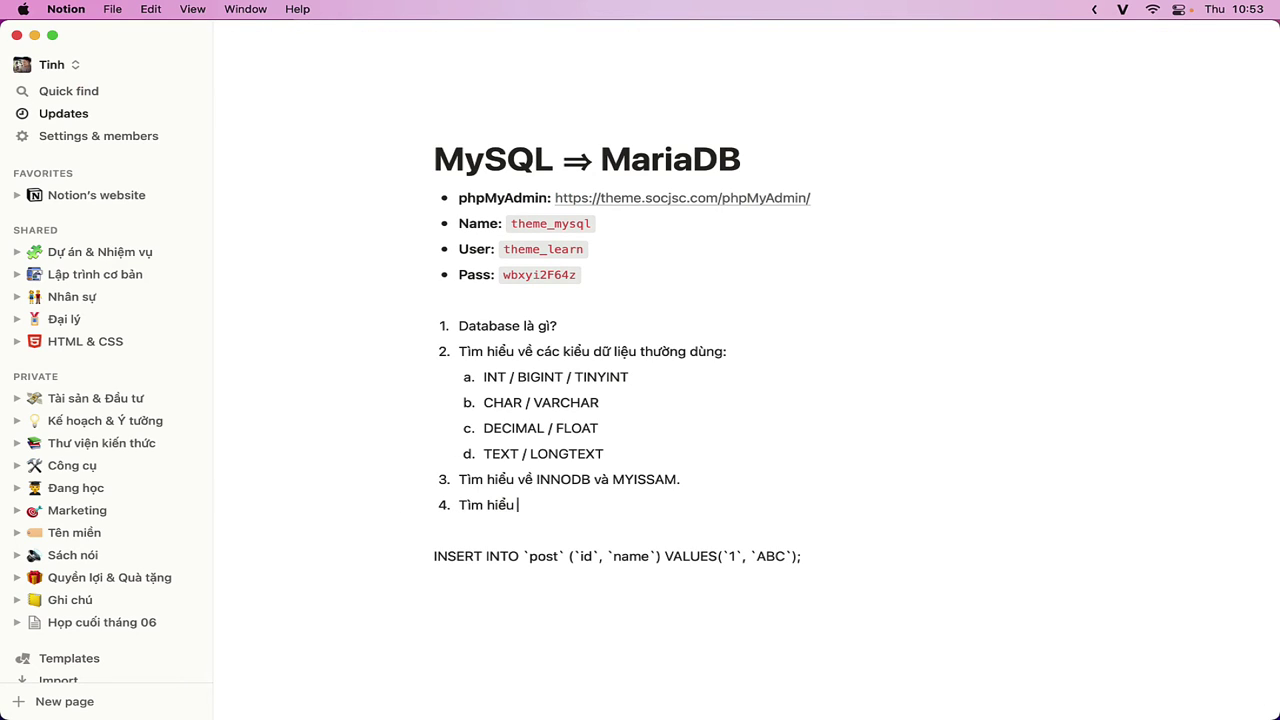
pyautogui.press('super+a')
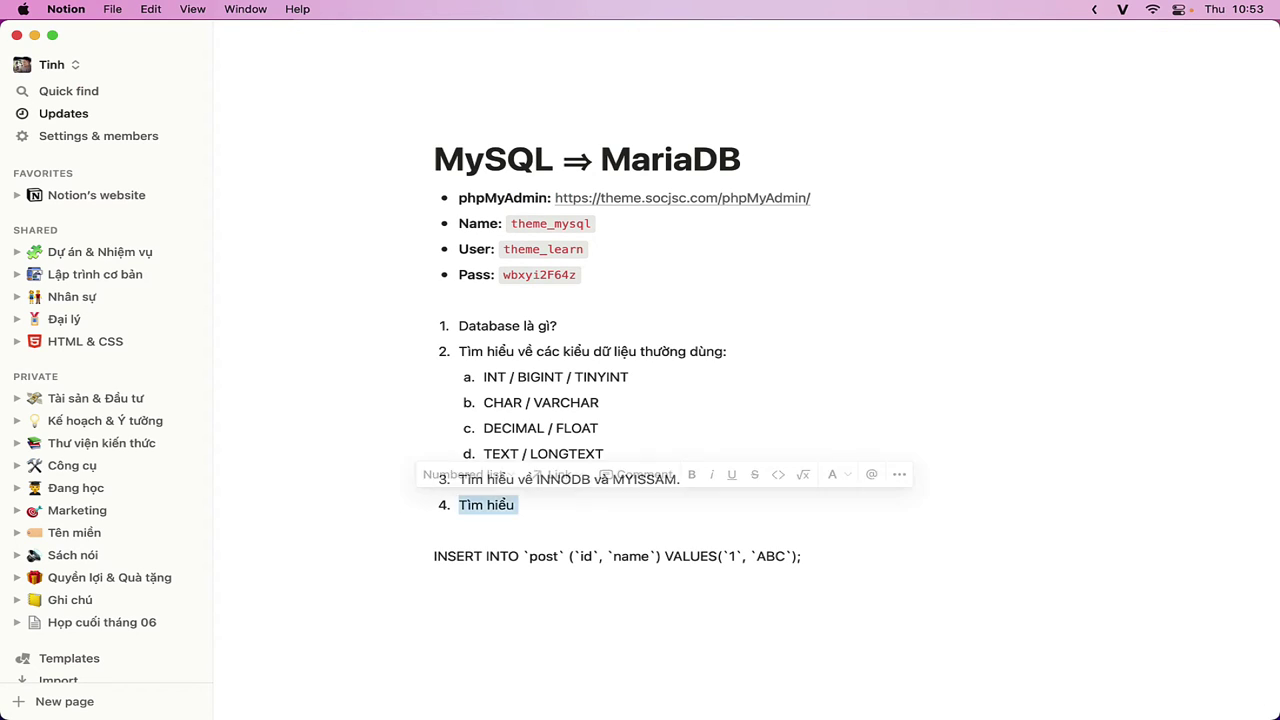
pyautogui.write('học thuo')
pyautogui.press('super+a')
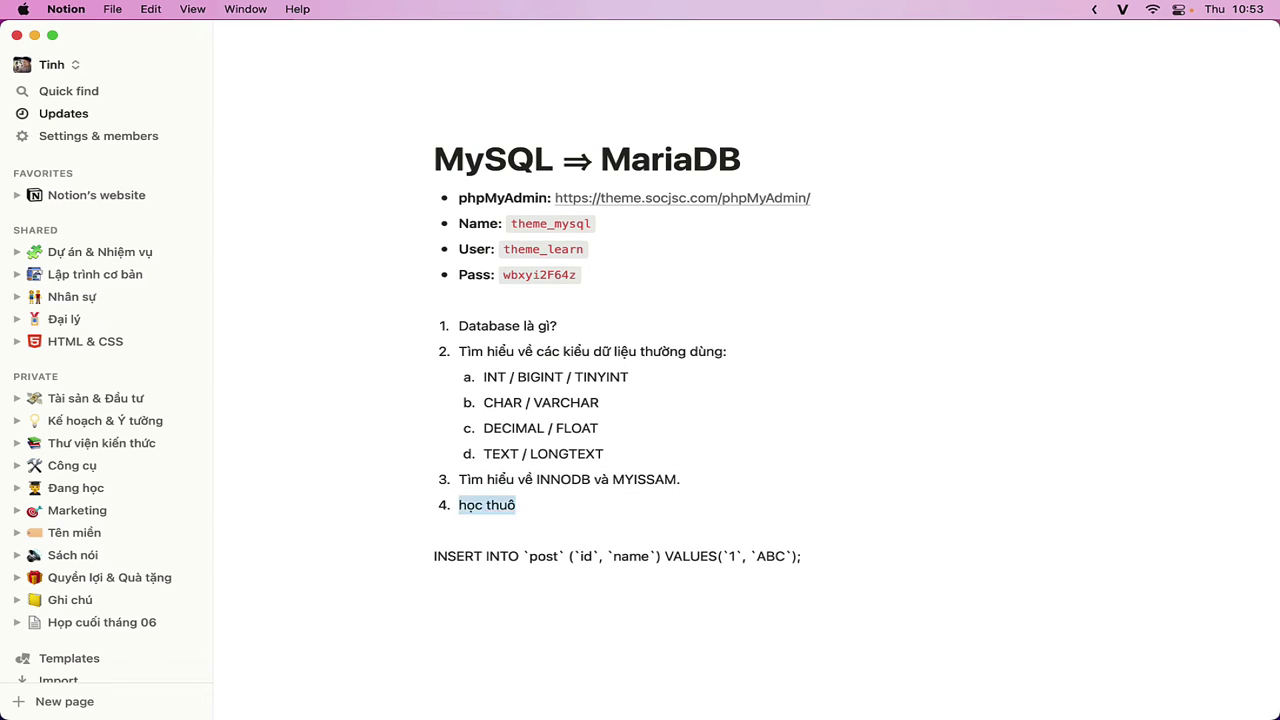
pyautogui.write('Học thuoộc ')
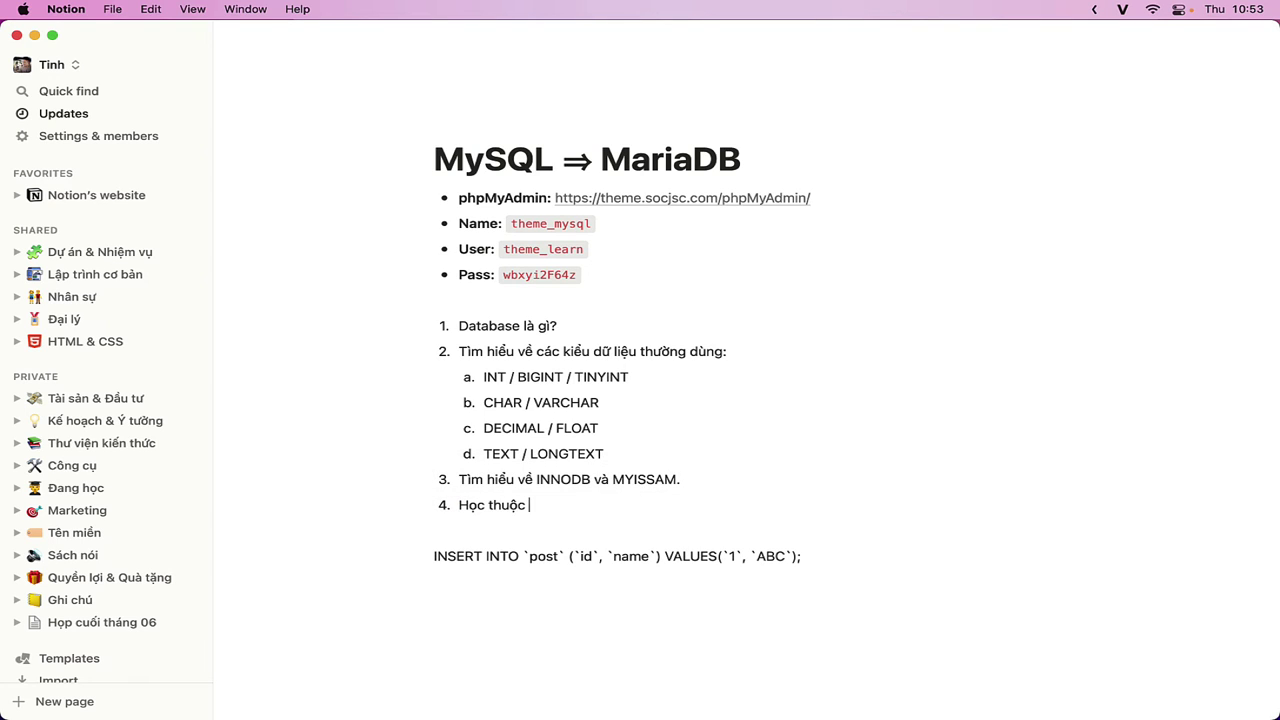
pyautogui.write('câu truy vấn tạo bảng.')
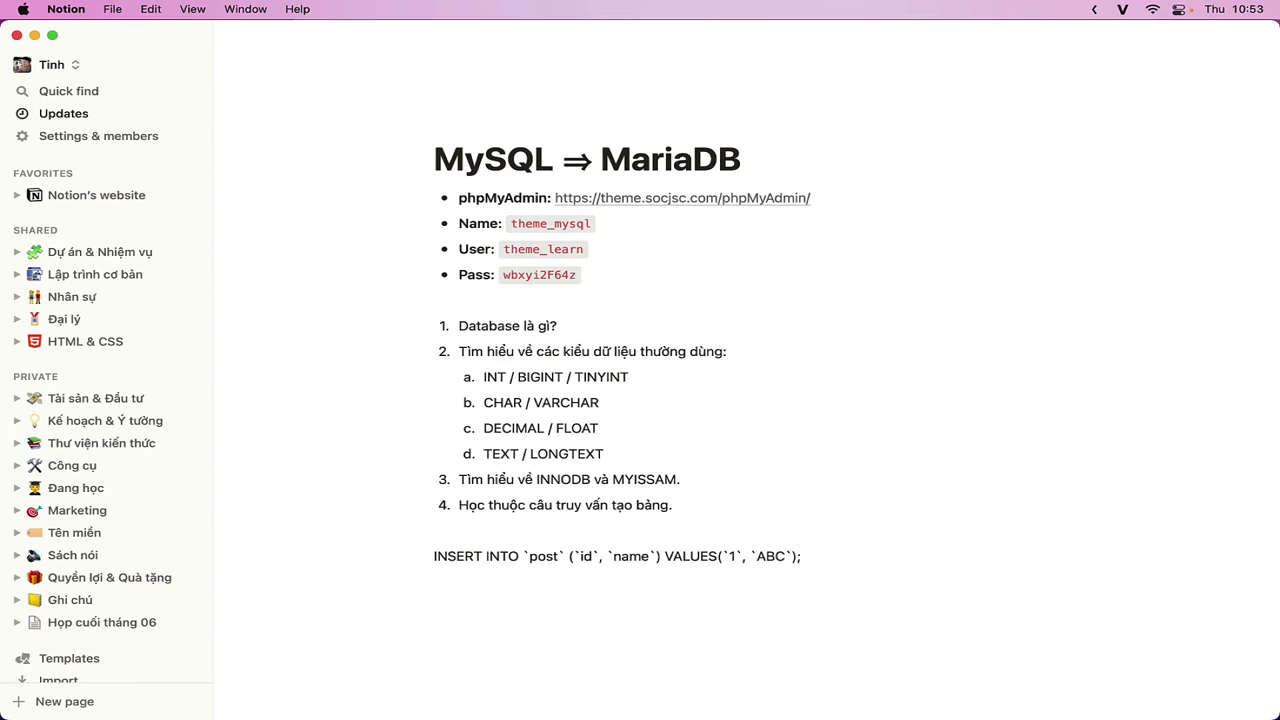
pyautogui.press('Return')
# - Add item 5 'Hiểu về khóa chính' to the checklist and return to phpMyAdmin
pyautogui.press('super+Tab')
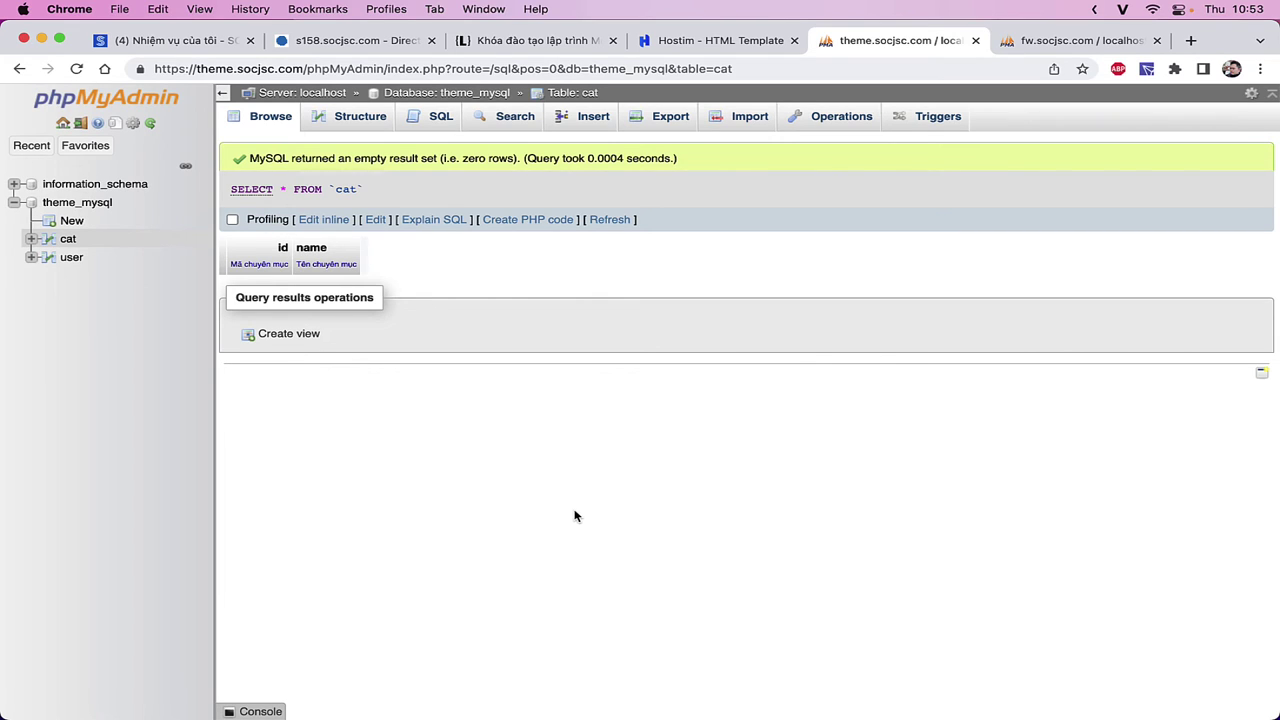
pyautogui.press('super+Tab')
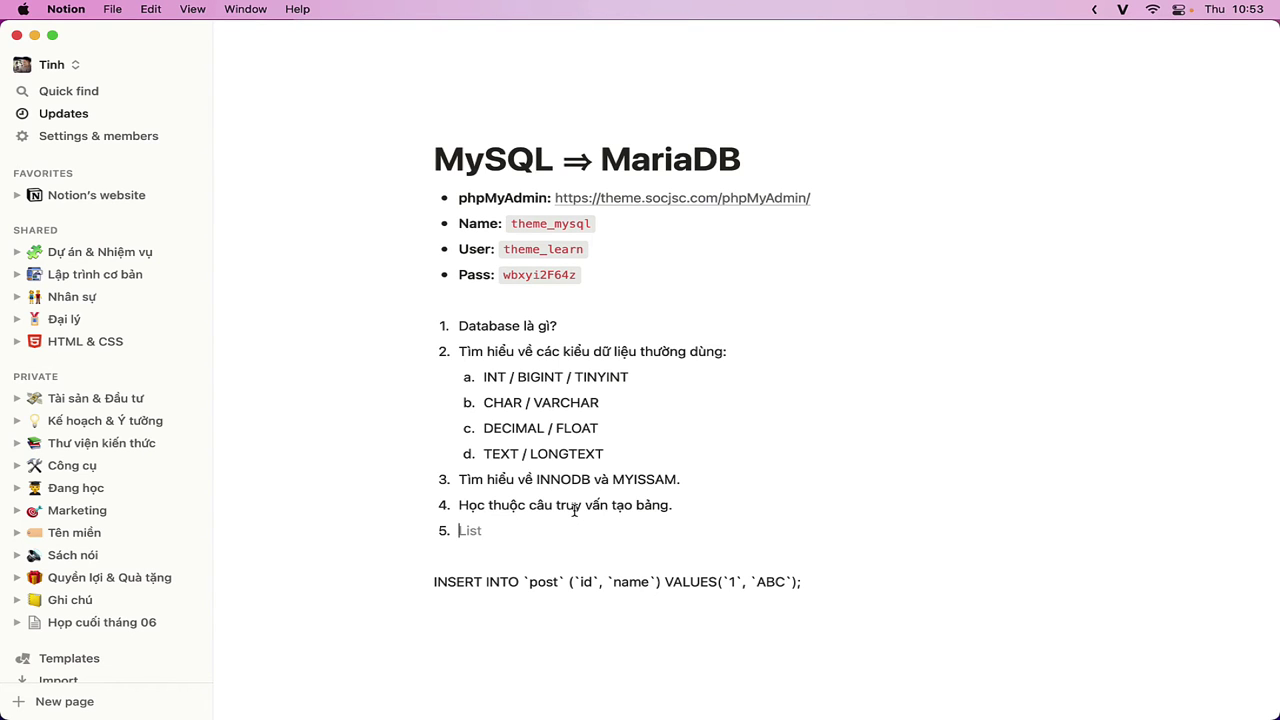
pyautogui.write('Hiểu về khơ')
pyautogui.write('a chính.')
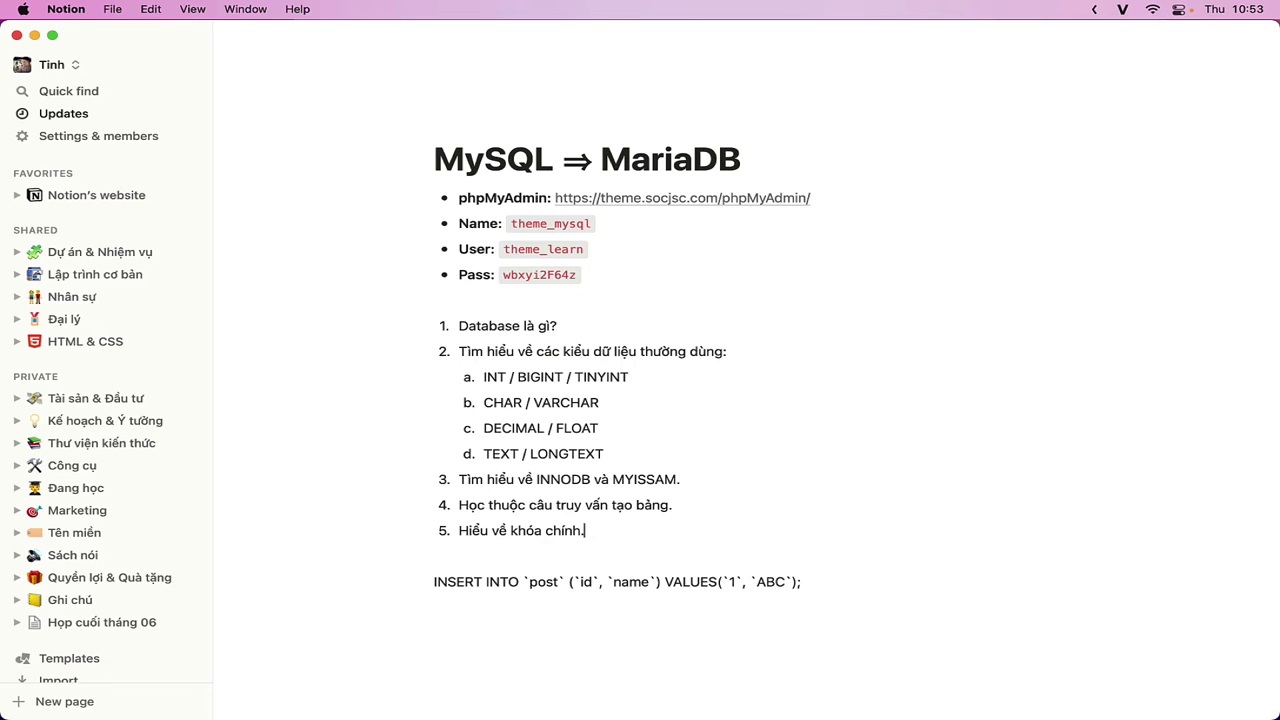
pyautogui.press('super+Tab')
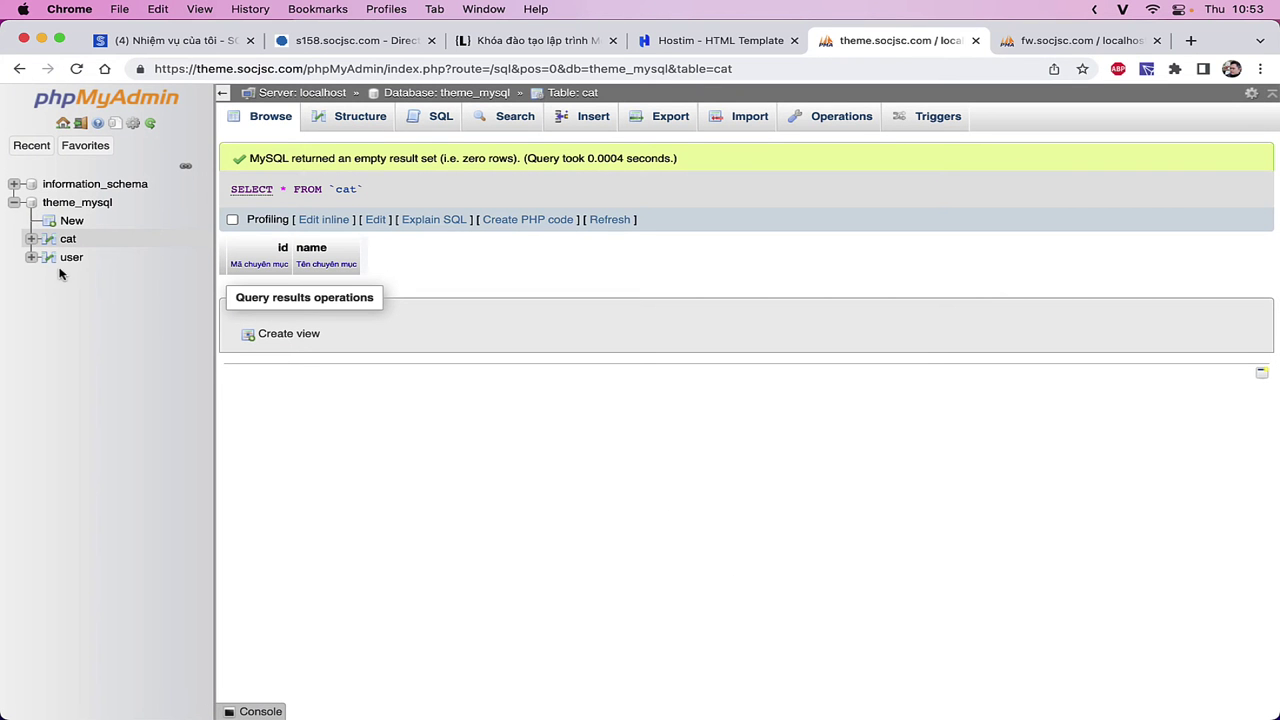
# - View the structures of the user, cat, then user tables from the navigation tree
pyautogui.click(50, 258)
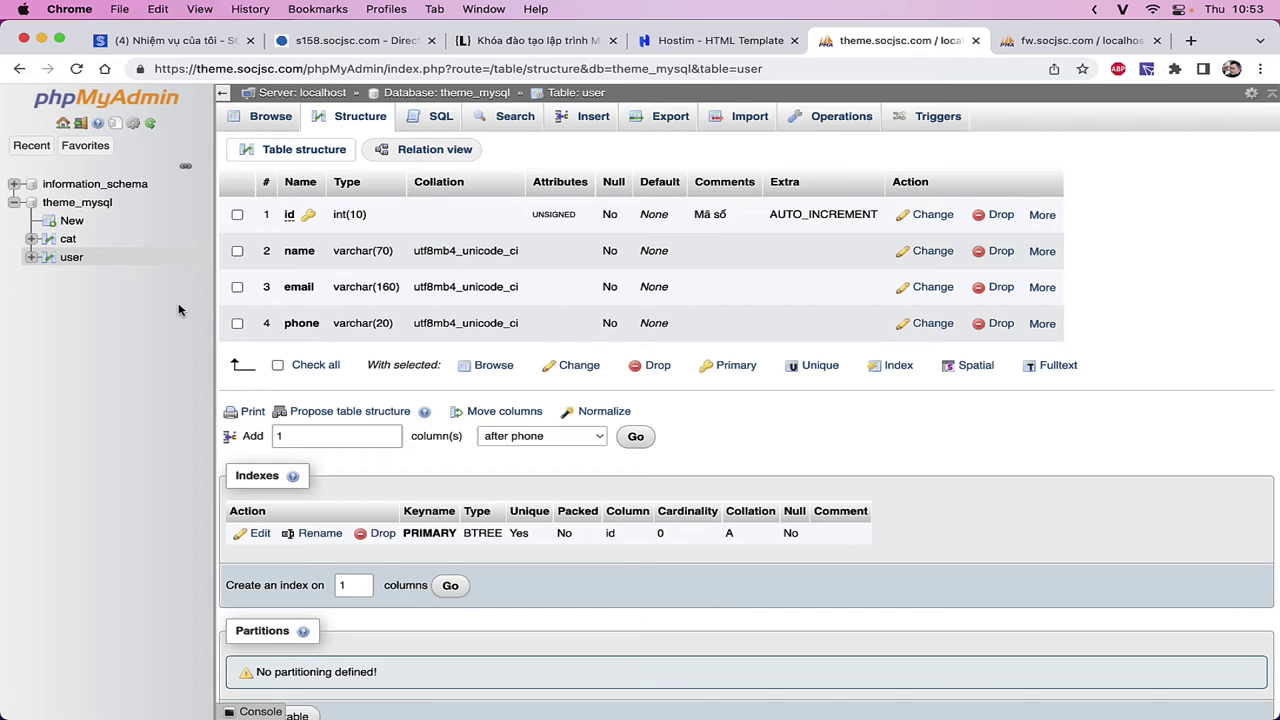
pyautogui.click(70, 240)
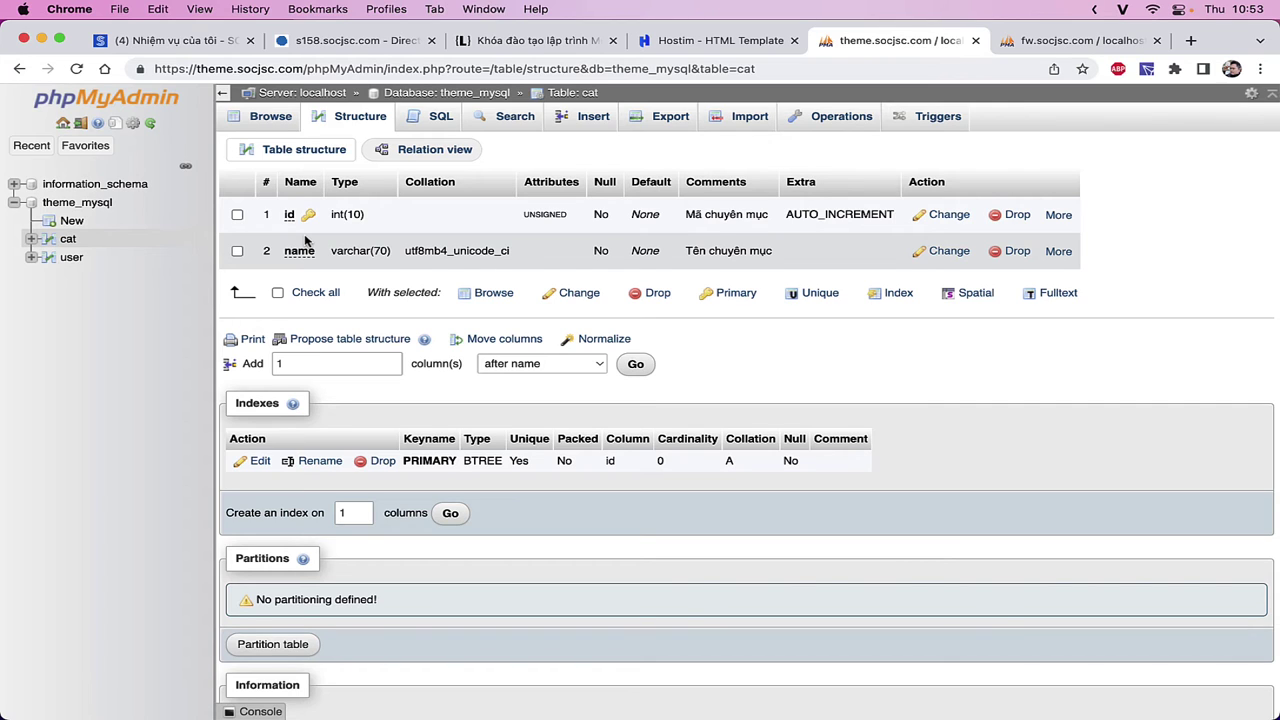
pyautogui.click(54, 264)
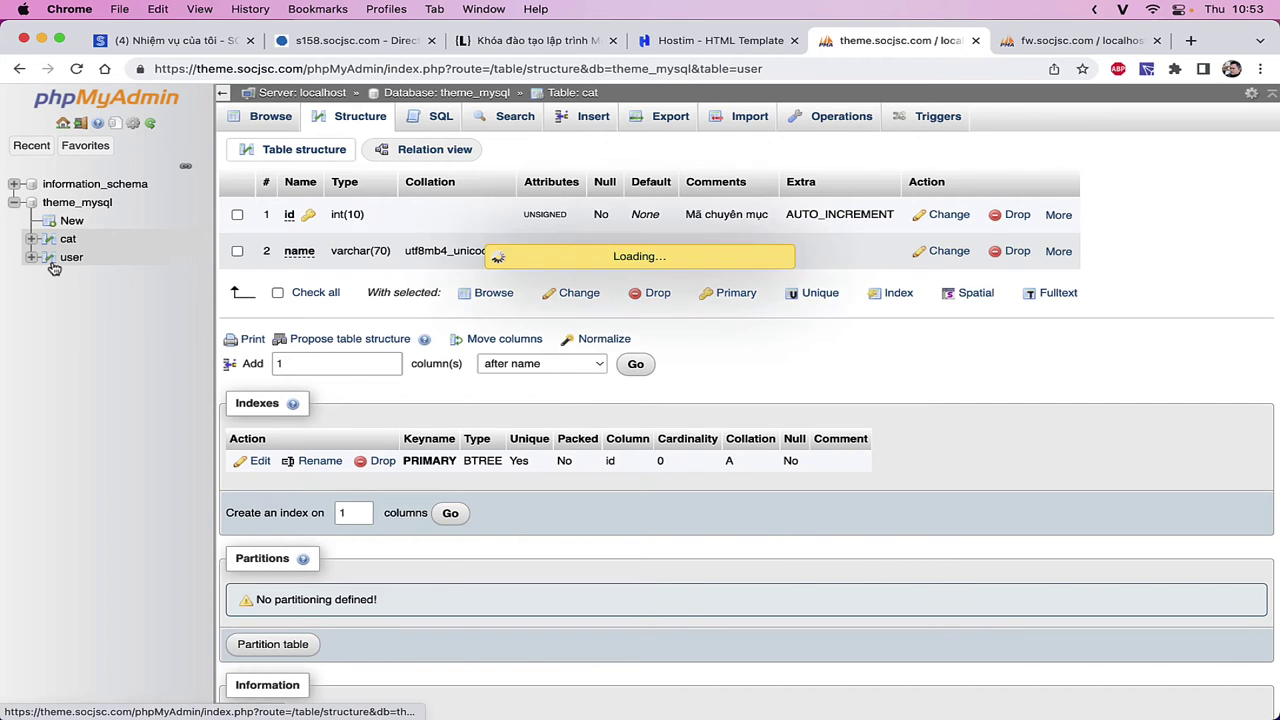
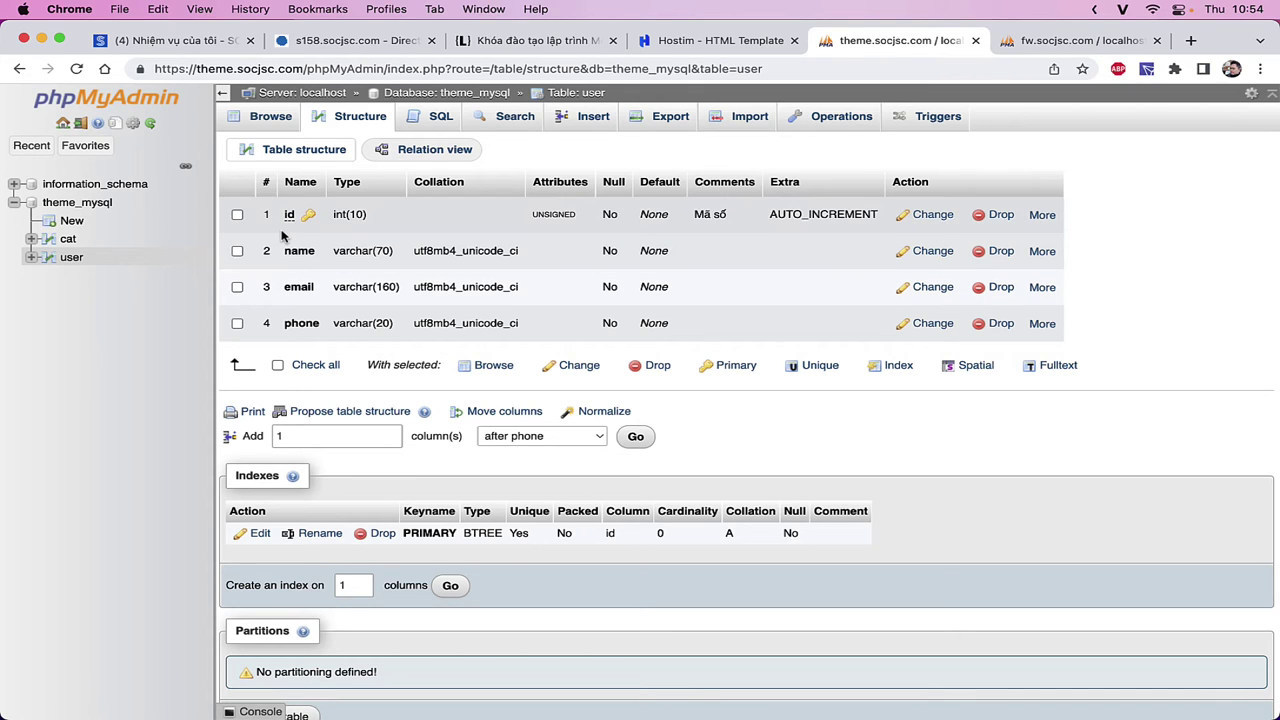
# - In Notion, append '(một cột làm khóa chính, nhiều cột cùng làm khóa chính)' to item 5
pyautogui.press('super+Tab')
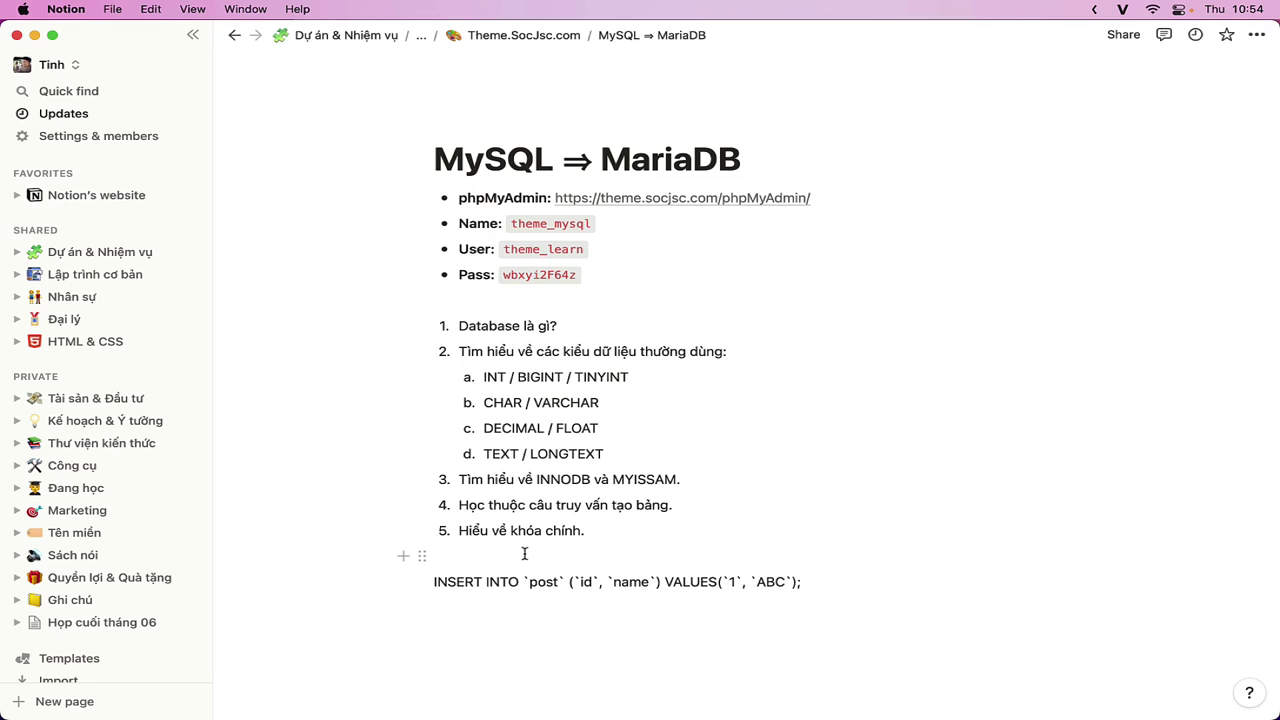
pyautogui.moveTo(456, 532); pyautogui.dragTo(580, 530)
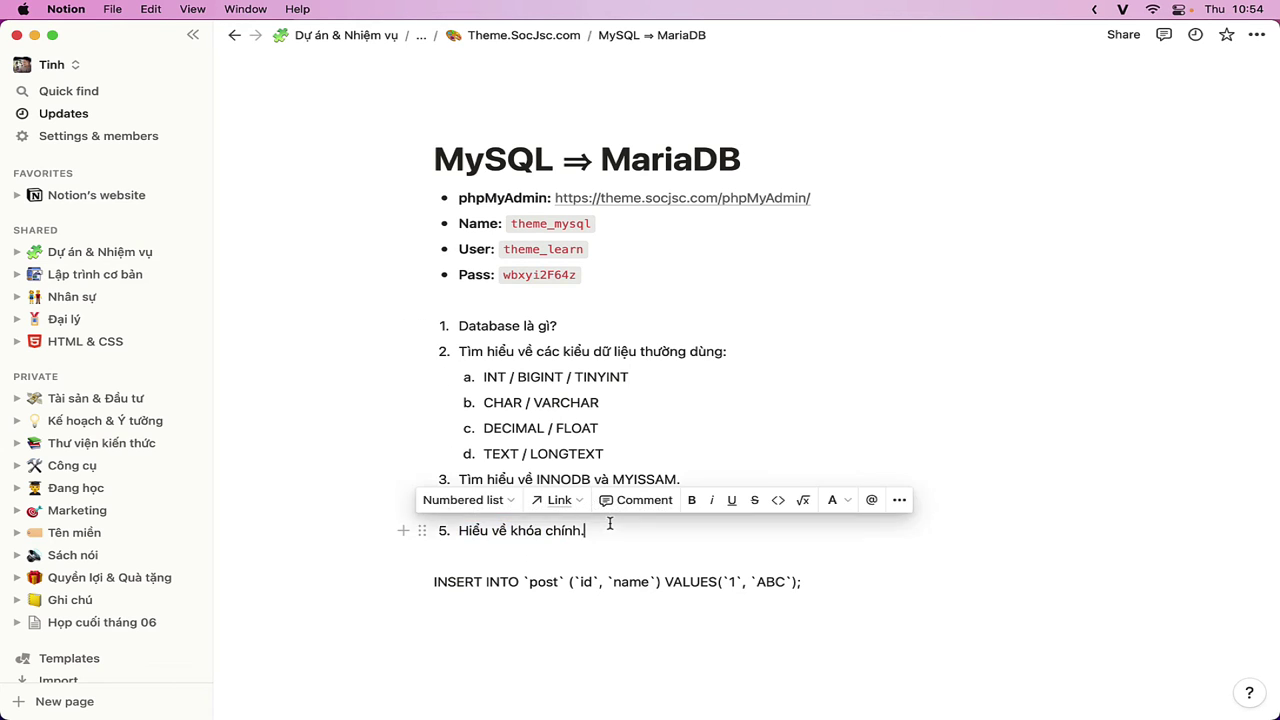
pyautogui.click(586, 530)
pyautogui.press('BackSpace')
pyautogui.write('(một cột')
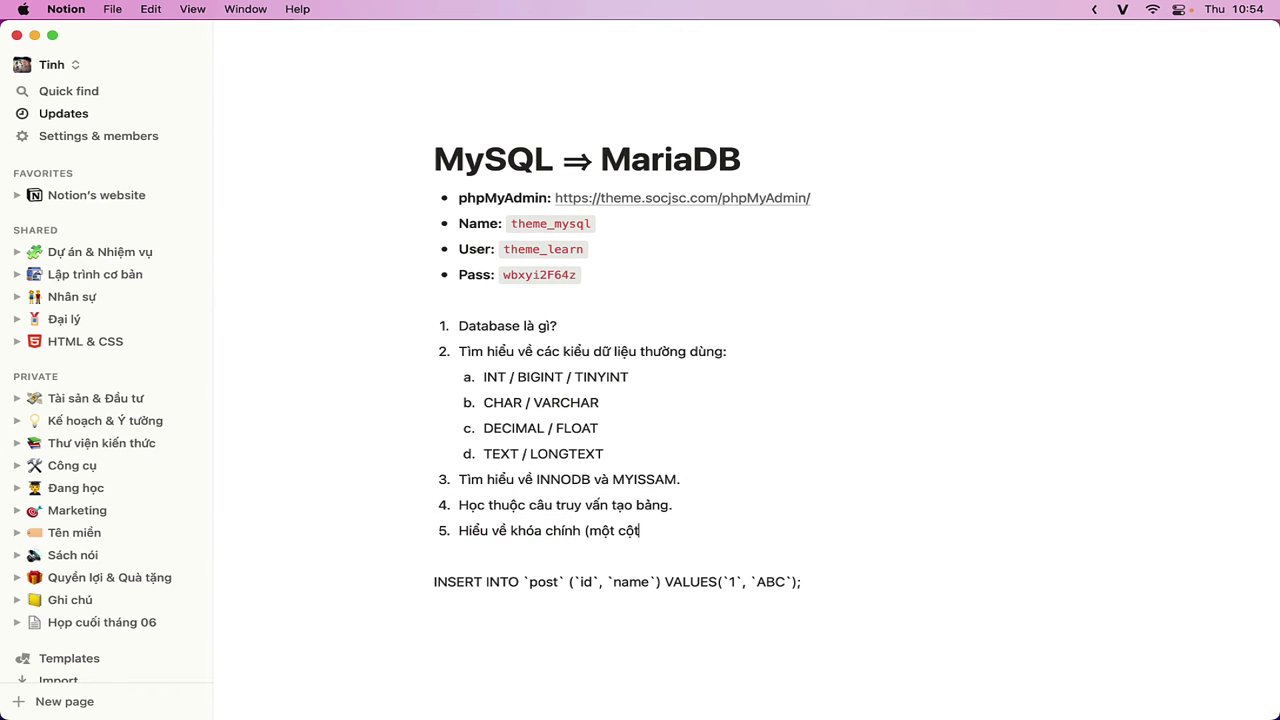
pyautogui.write(' làm khóa chính')
pyautogui.write(', nh')
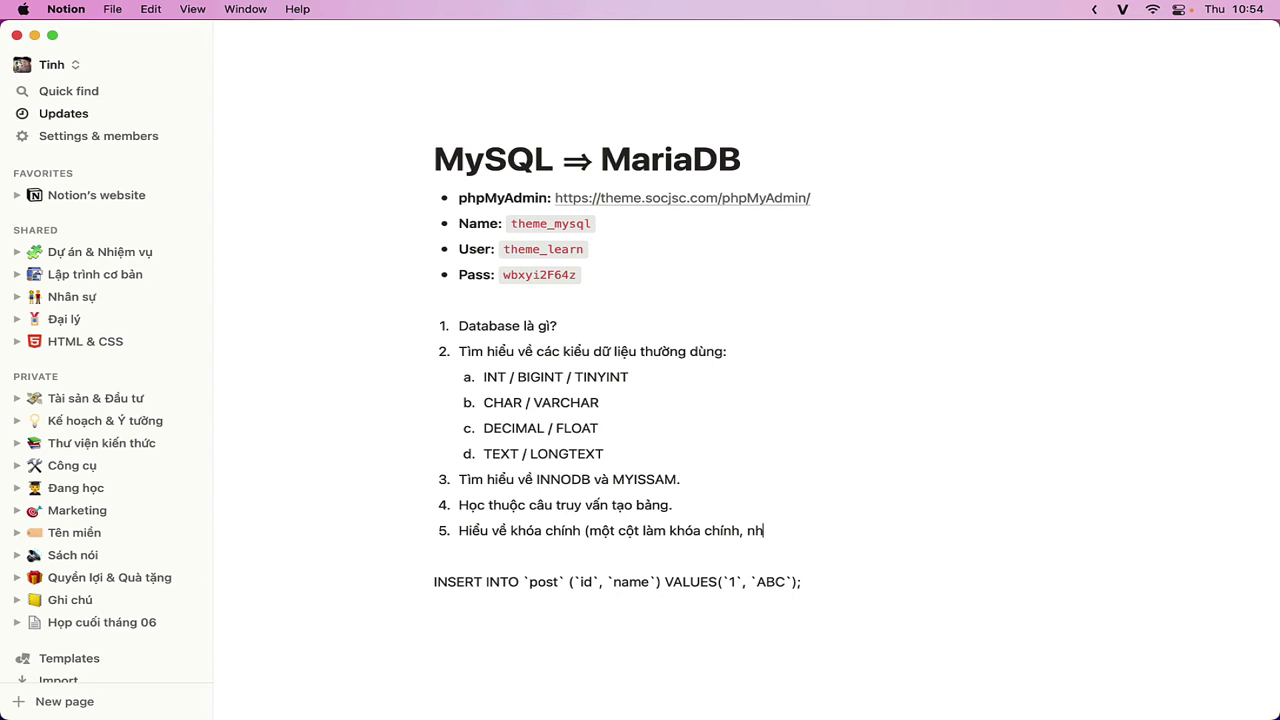
pyautogui.write('iều cột cùng làm ')
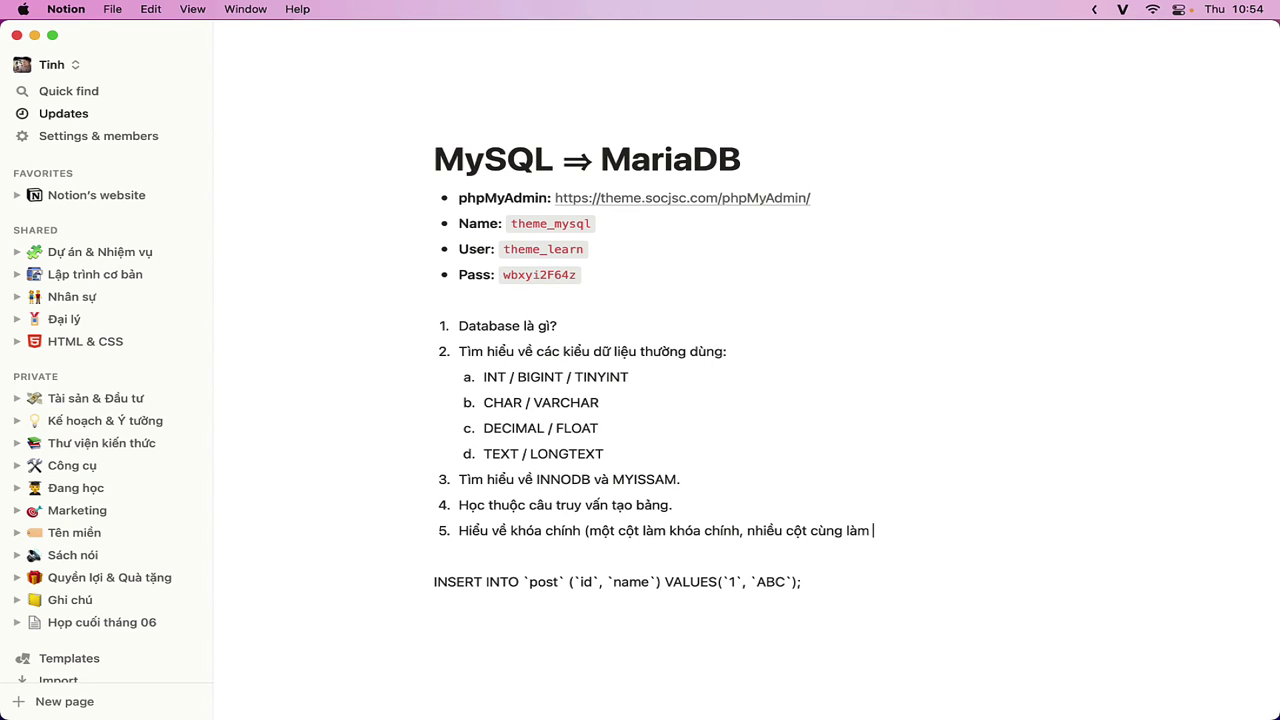
pyautogui.write('khóa chính)')
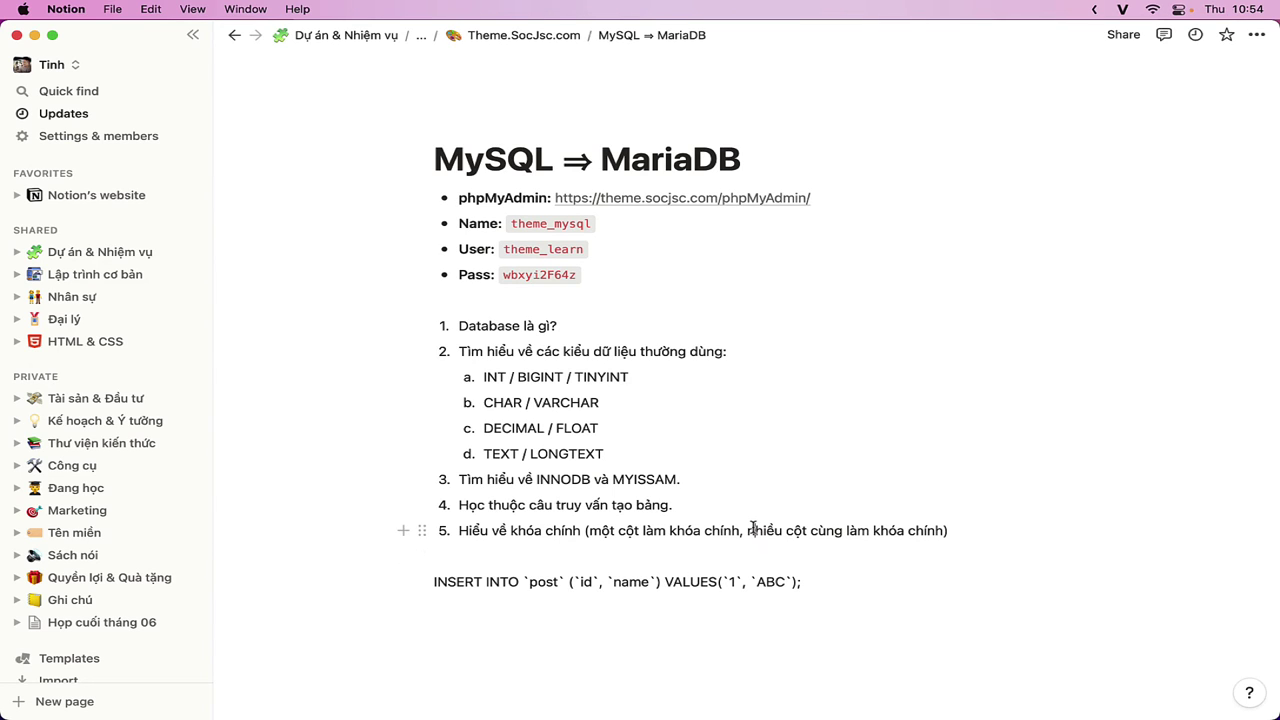
# - Bold the multi-column phrase, end item 5 with a period, and start item 6
pyautogui.moveTo(747, 530); pyautogui.dragTo(951, 531)
pyautogui.press('cmd+b')
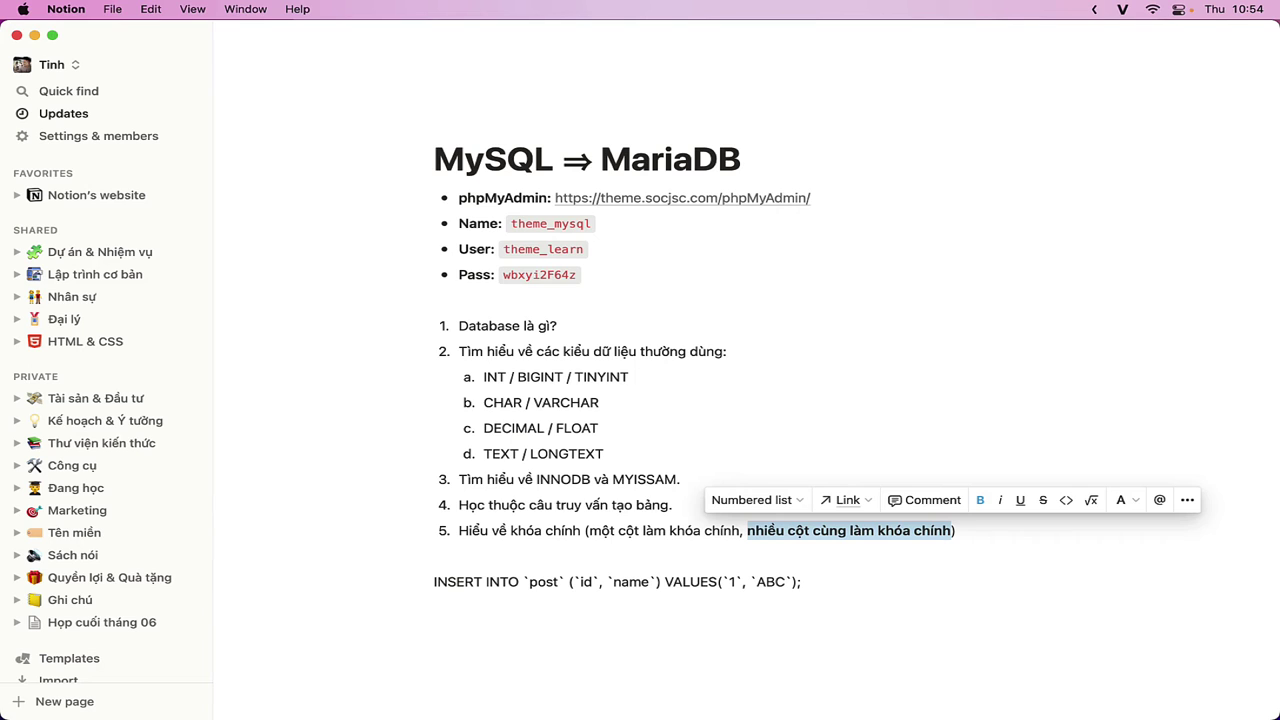
pyautogui.press('End')
pyautogui.write('.')
pyautogui.press('Return')
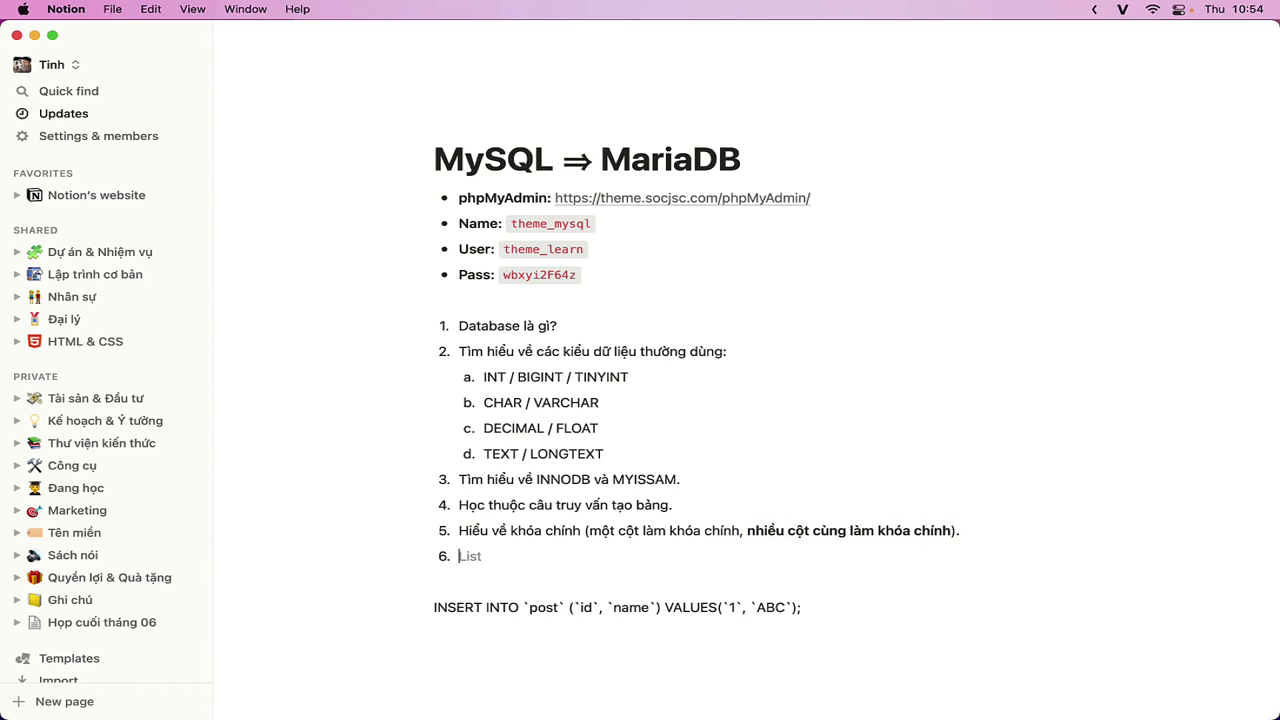
pyautogui.press('super+Tab')
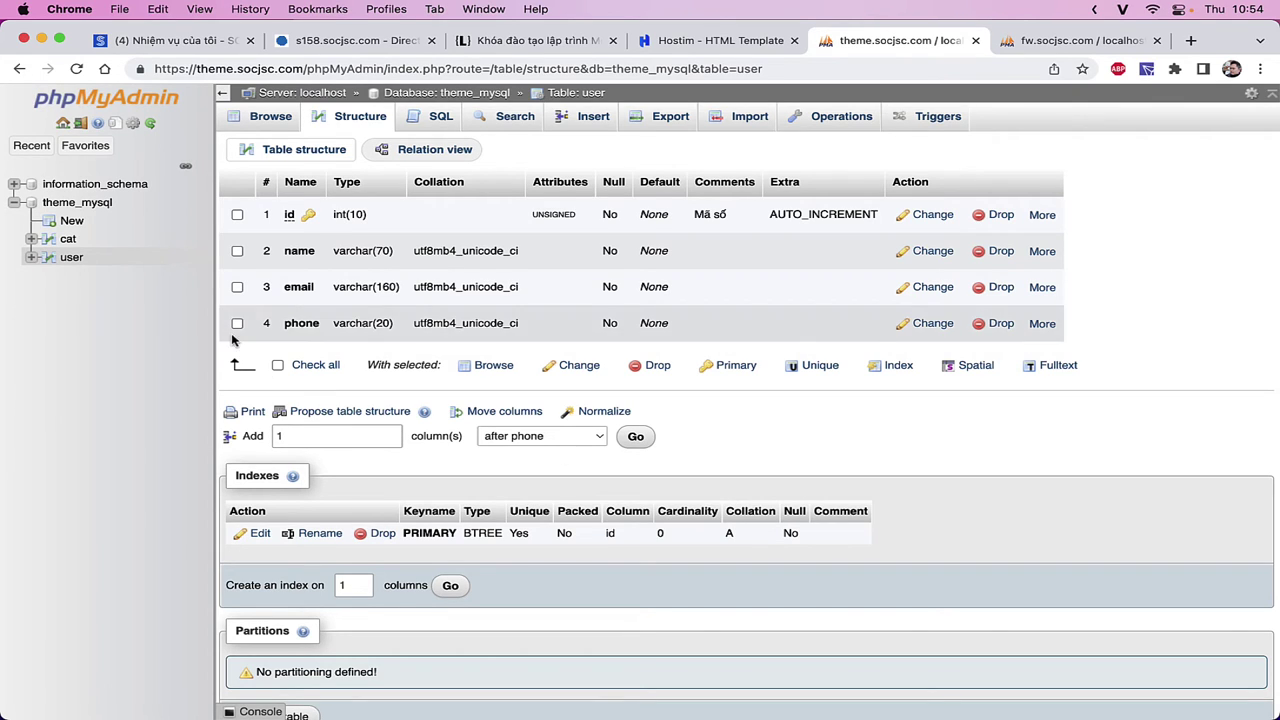
# - Rename the cat table to 'group' via its Operations page
pyautogui.click(66, 239)
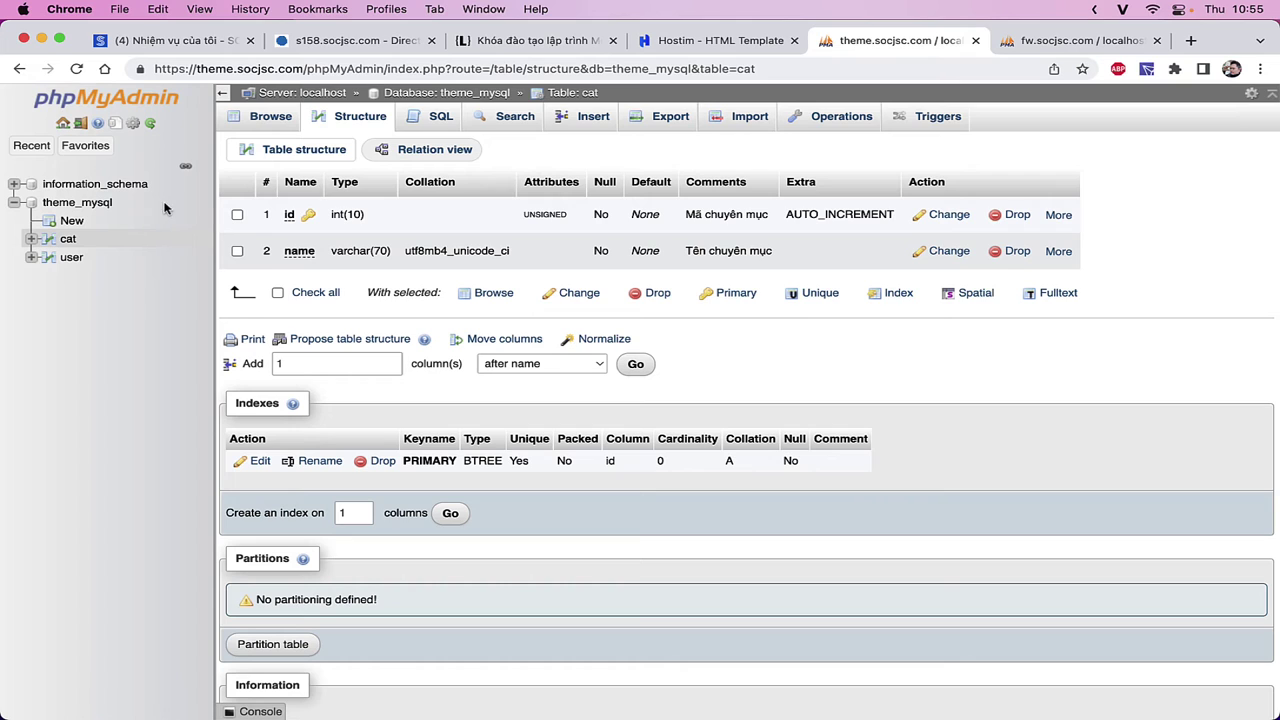
pyautogui.click(836, 122)
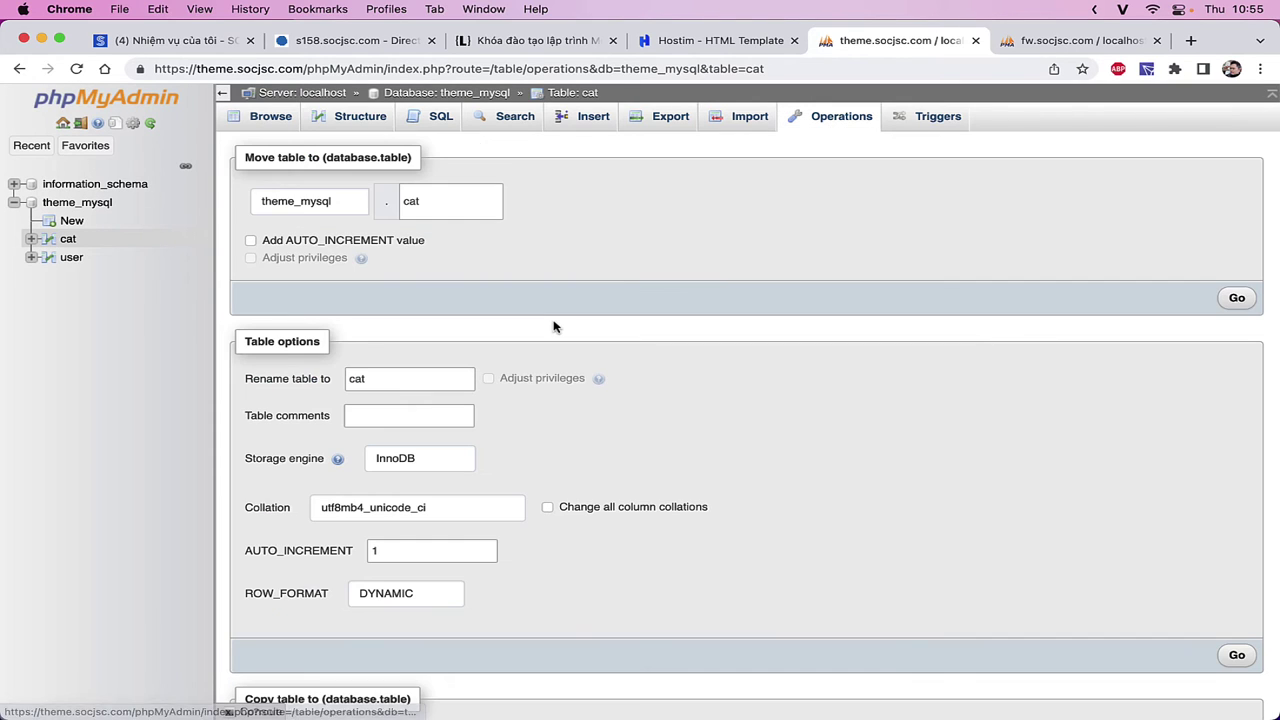
pyautogui.click(437, 371)
pyautogui.doubleClick(437, 371)
pyautogui.write('group')
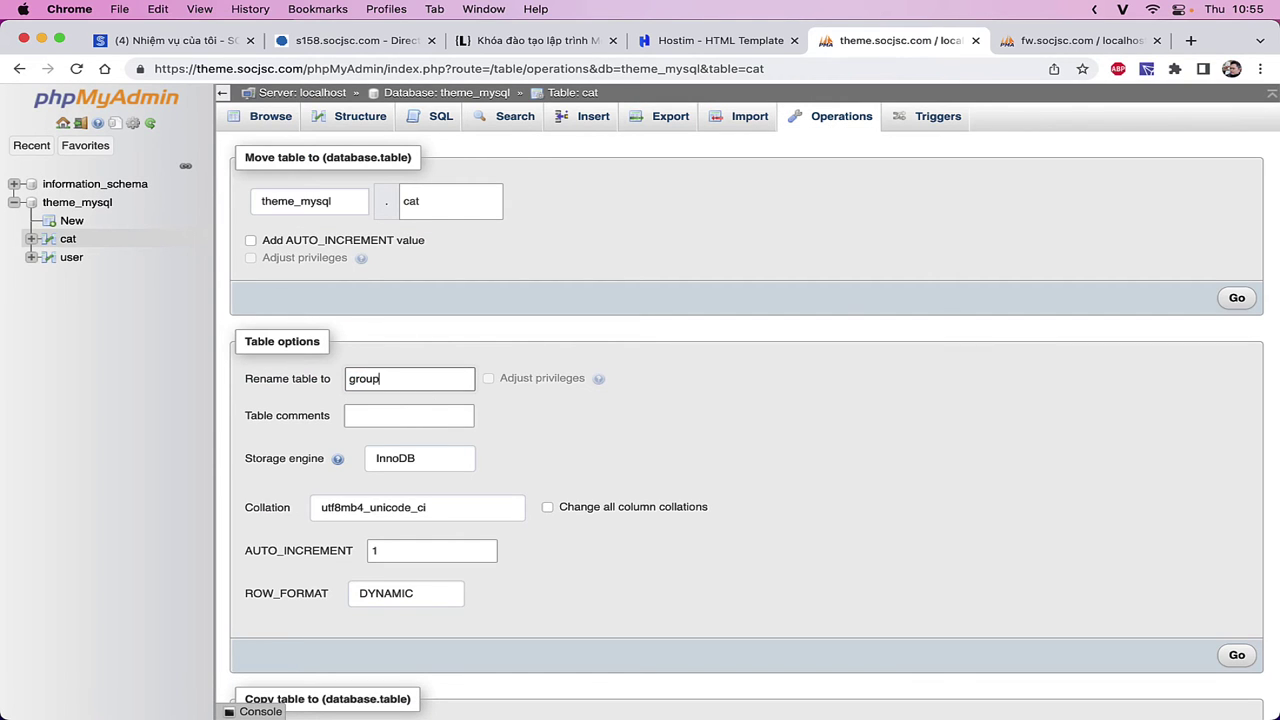
pyautogui.press('Return')
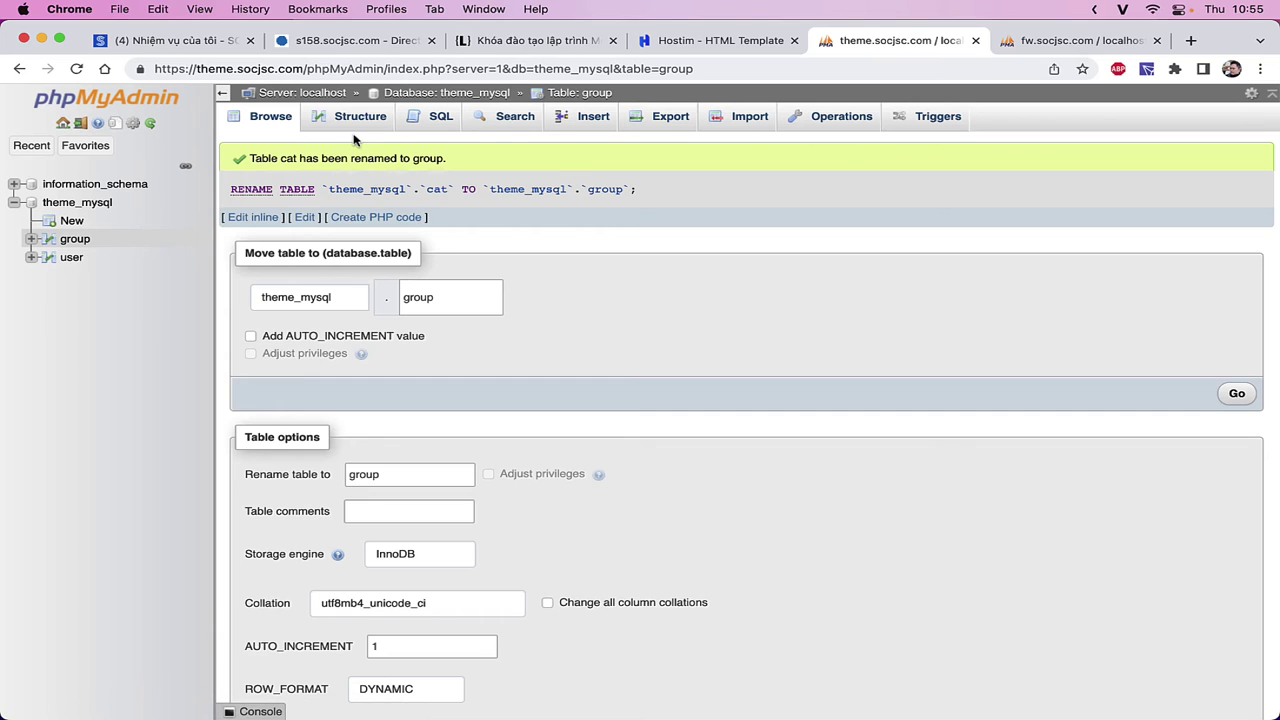
# - Check the group table's structure and rows, then open the user table's structure
pyautogui.click(356, 120)
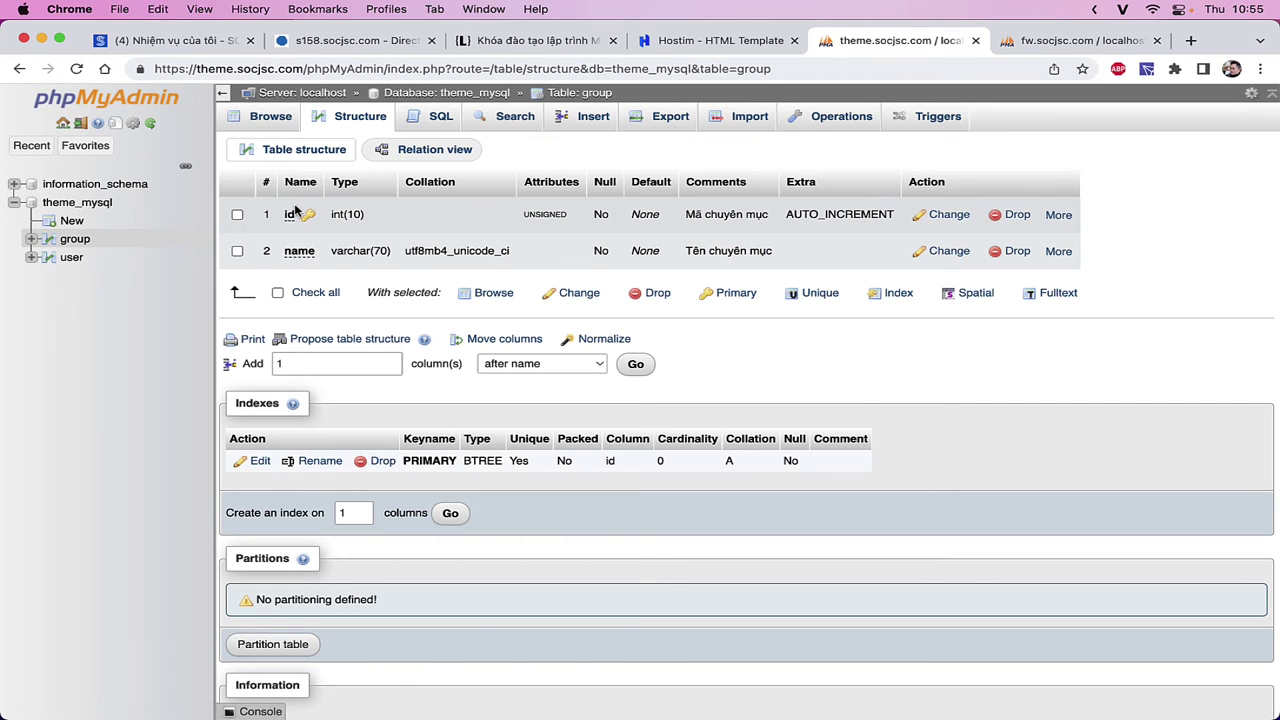
pyautogui.click(75, 240)
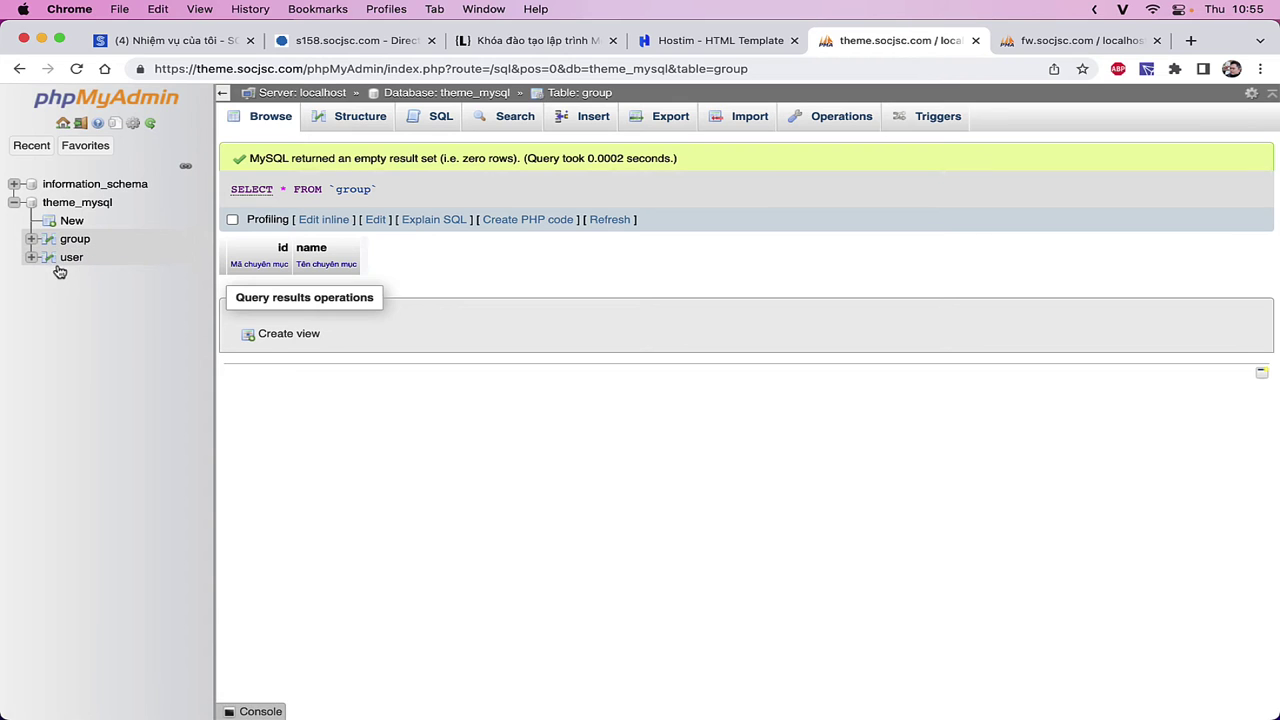
pyautogui.click(50, 262)
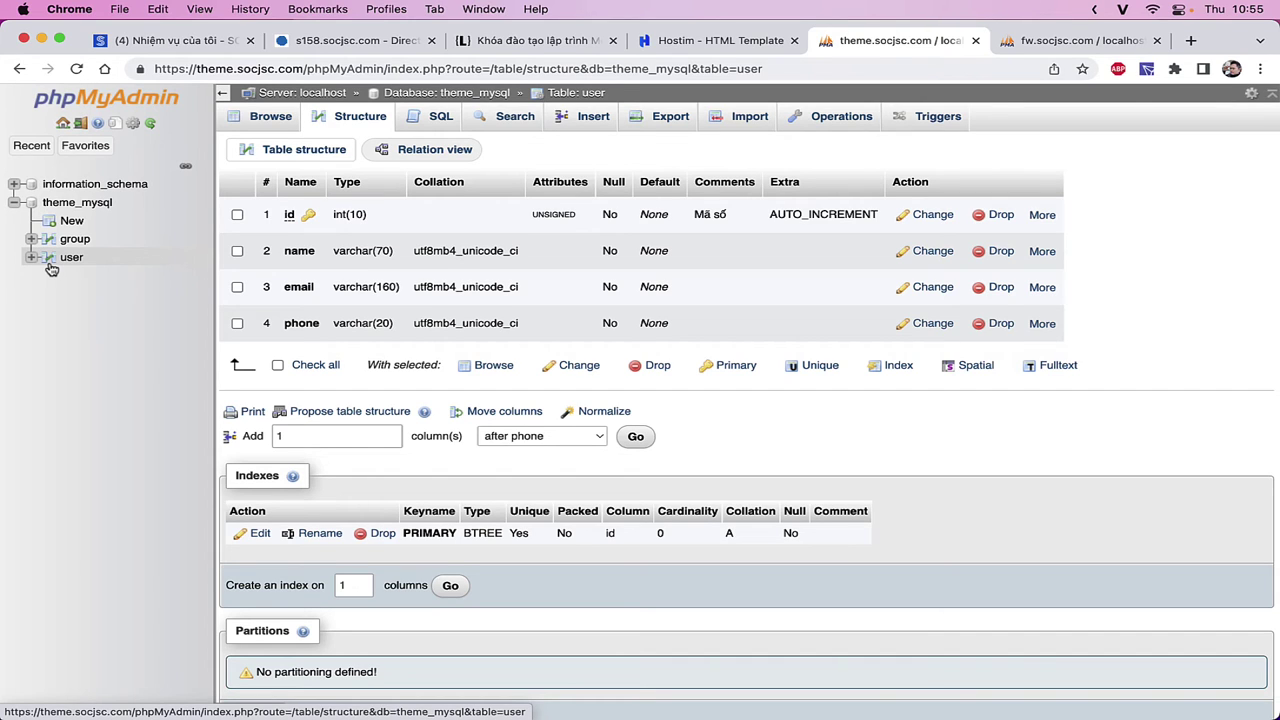
pyautogui.click(64, 244)
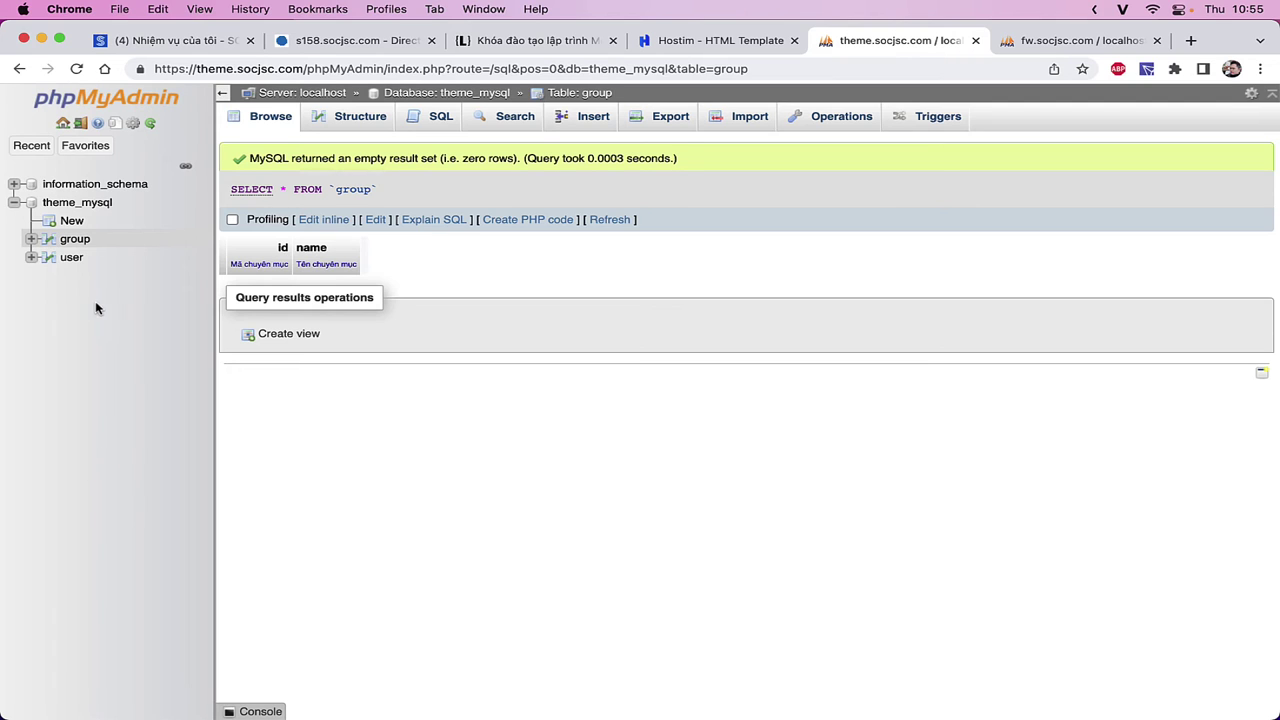
pyautogui.click(50, 258)
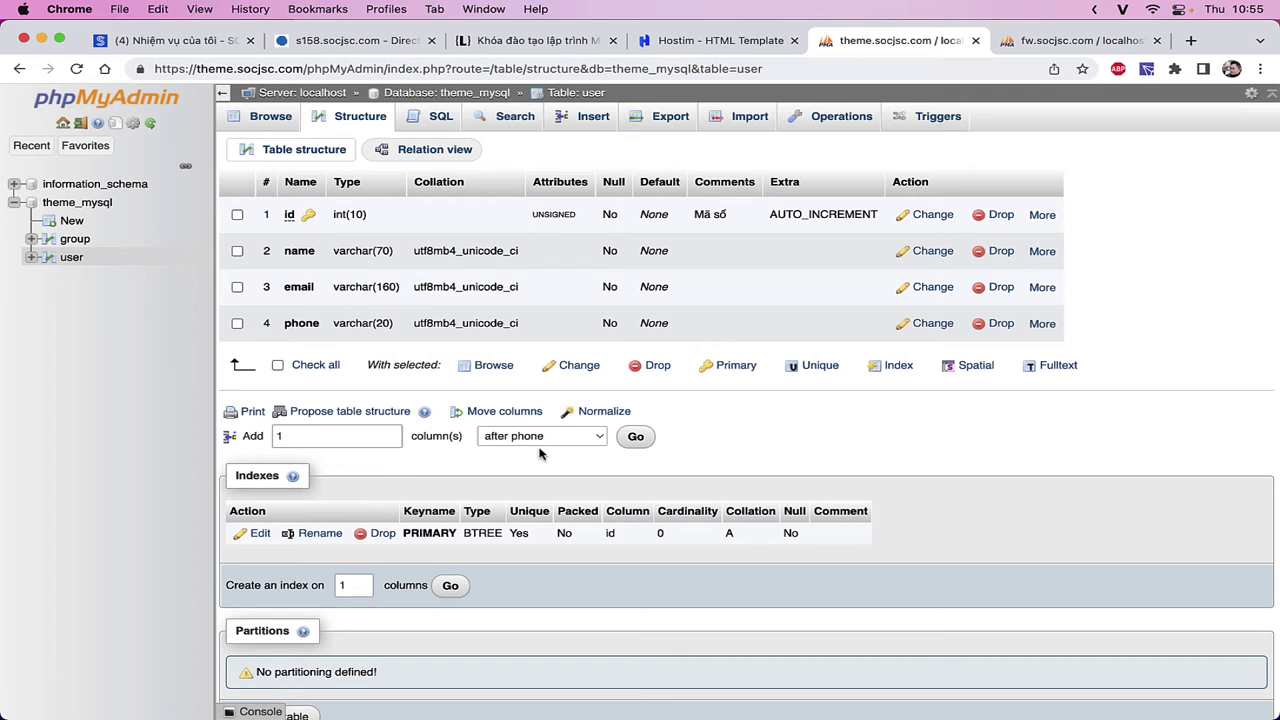
# - Add an UNSIGNED INT(10) group column after phone in user, accepting the reserved-keyword warning
pyautogui.click(636, 437)
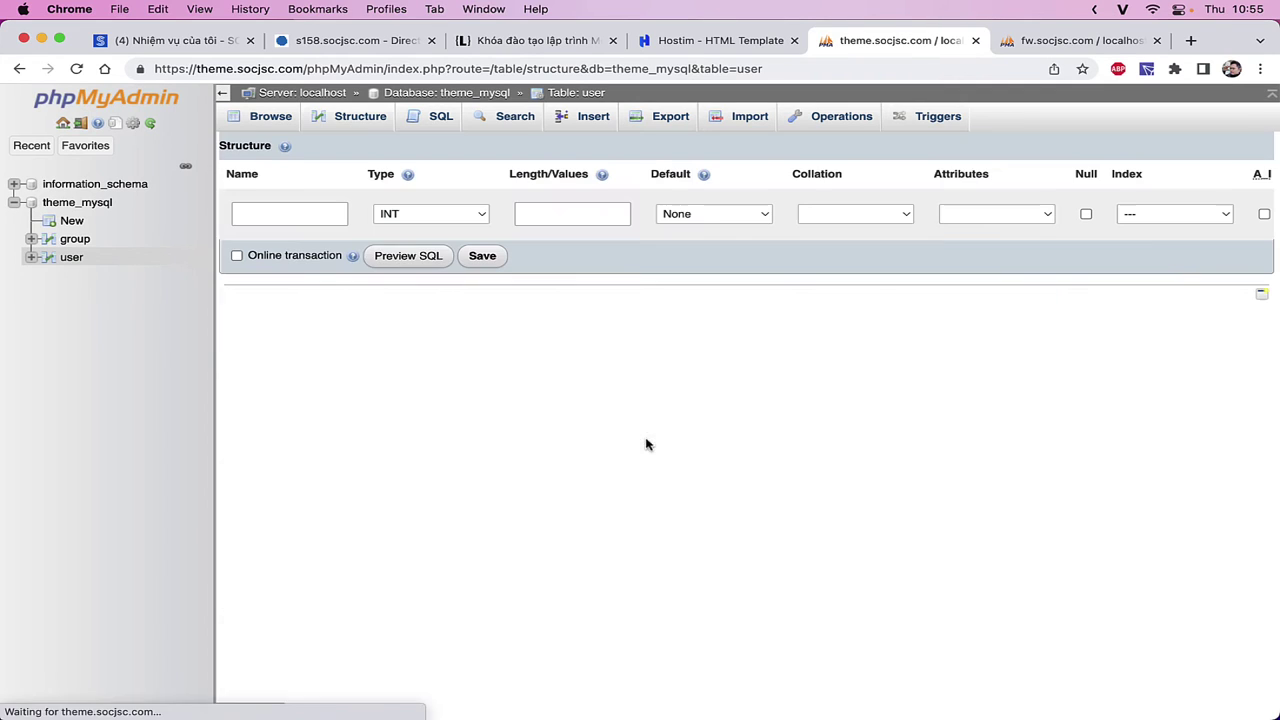
pyautogui.click(298, 212)
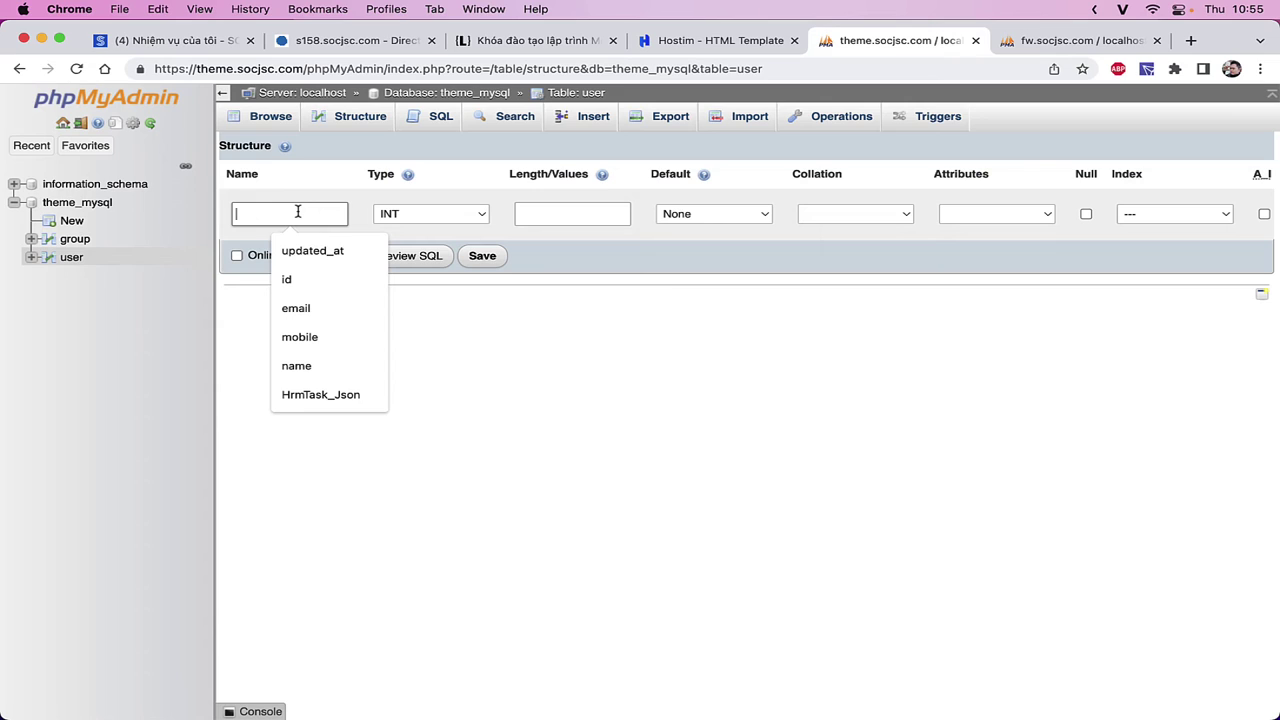
pyautogui.write('group')
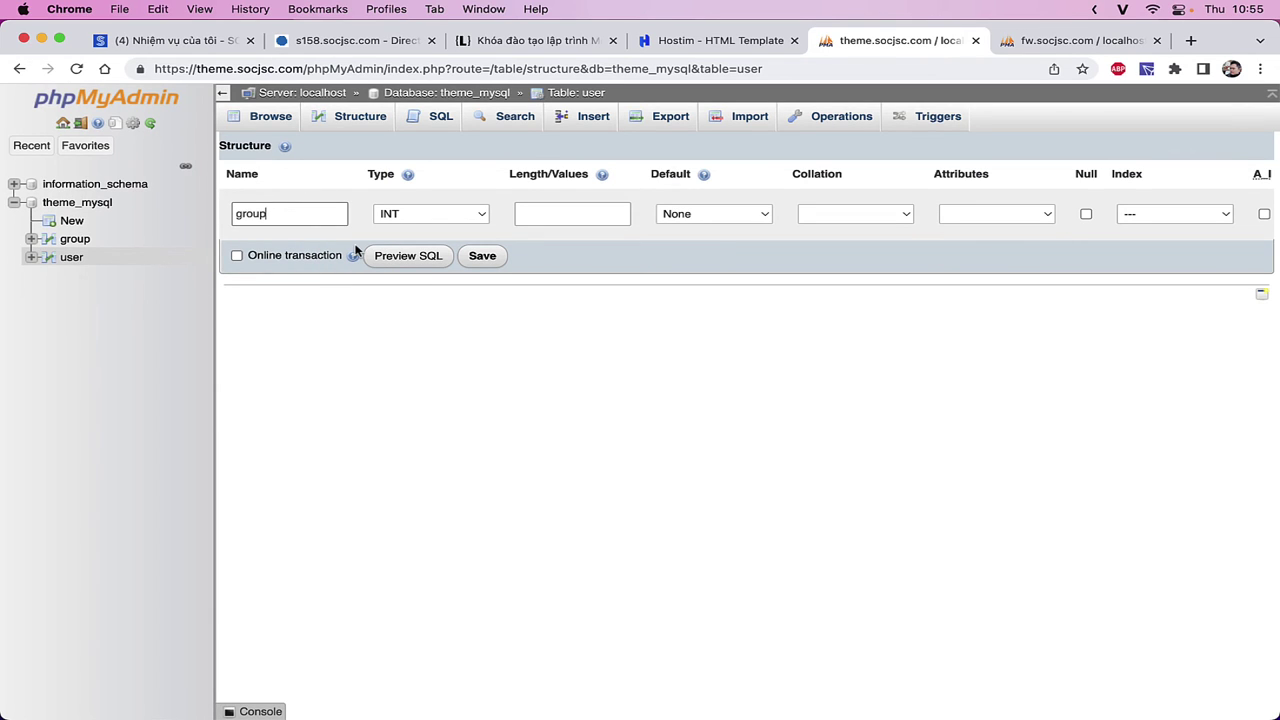
pyautogui.write('_id')
pyautogui.click(560, 214)
pyautogui.write('10')
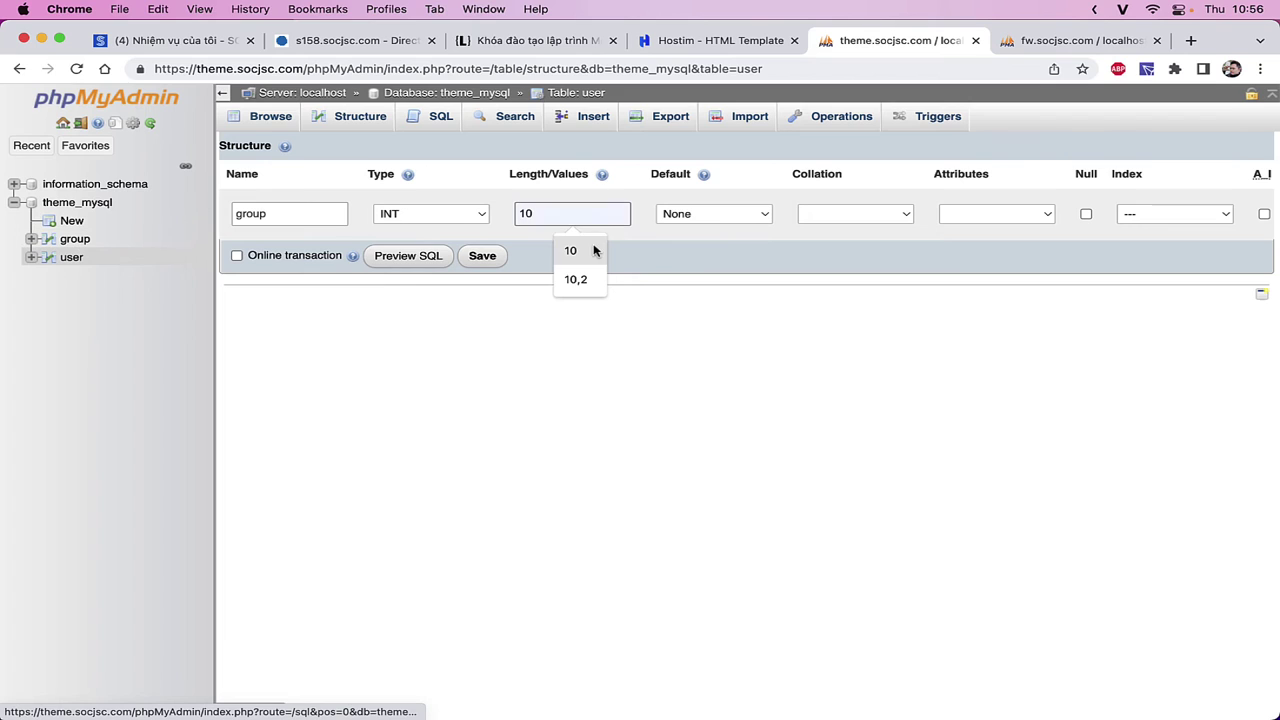
pyautogui.click(1030, 214)
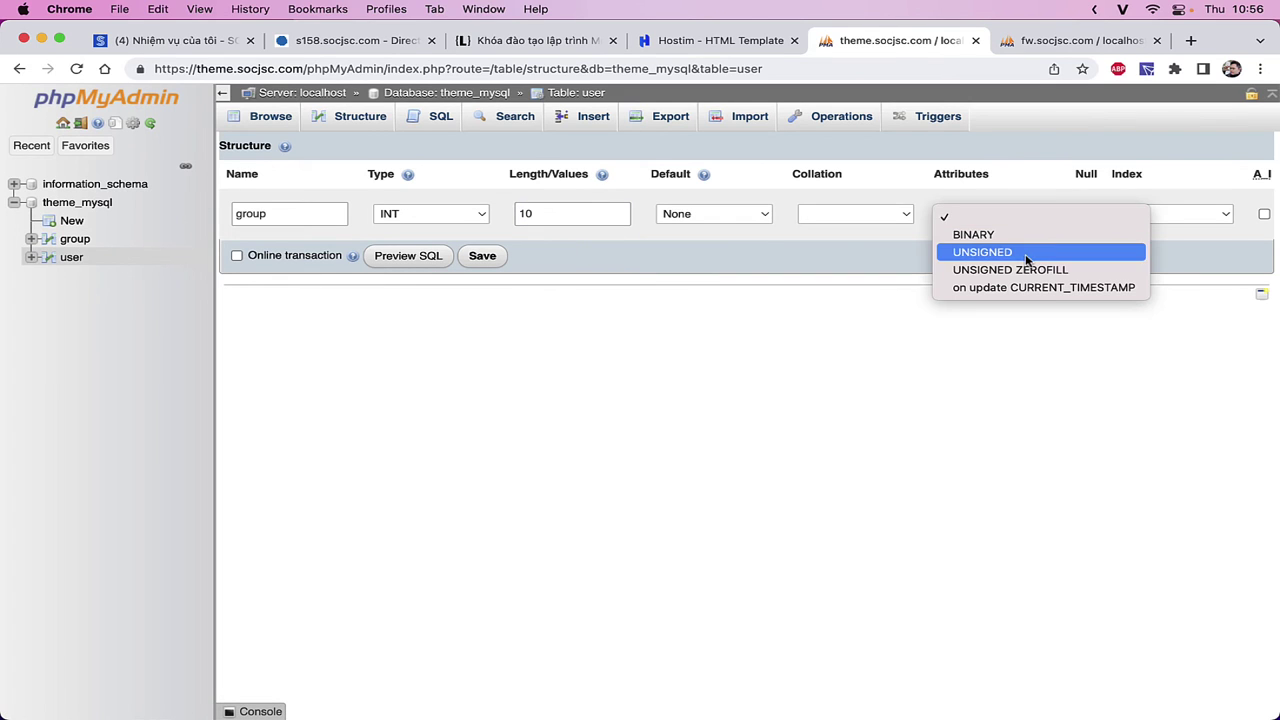
pyautogui.click(1034, 251)
pyautogui.click(482, 256)
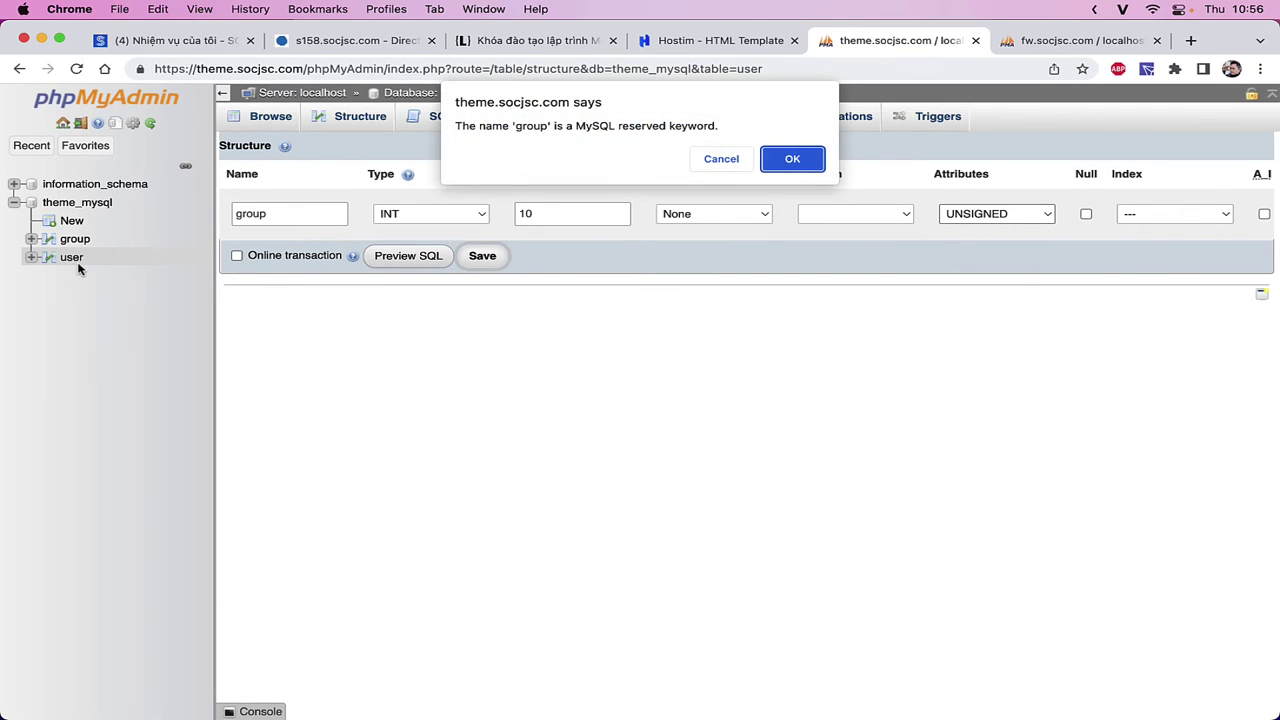
pyautogui.click(766, 165)
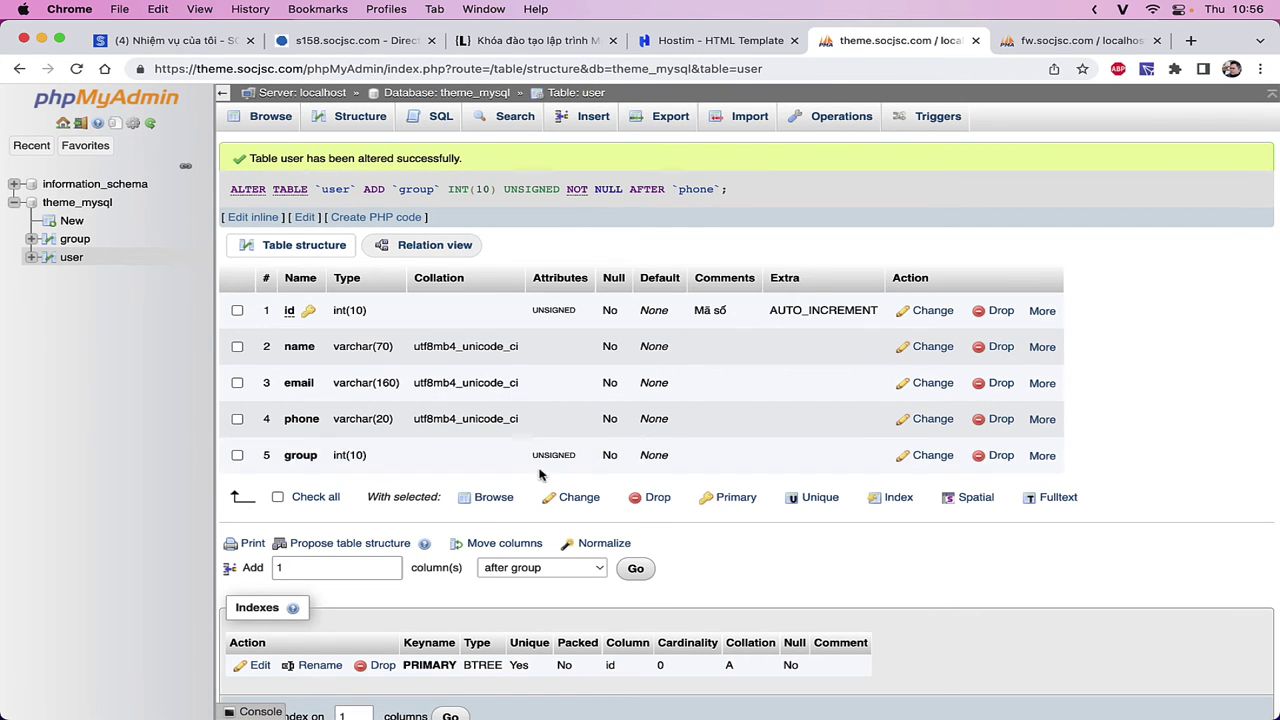
pyautogui.click(74, 239)
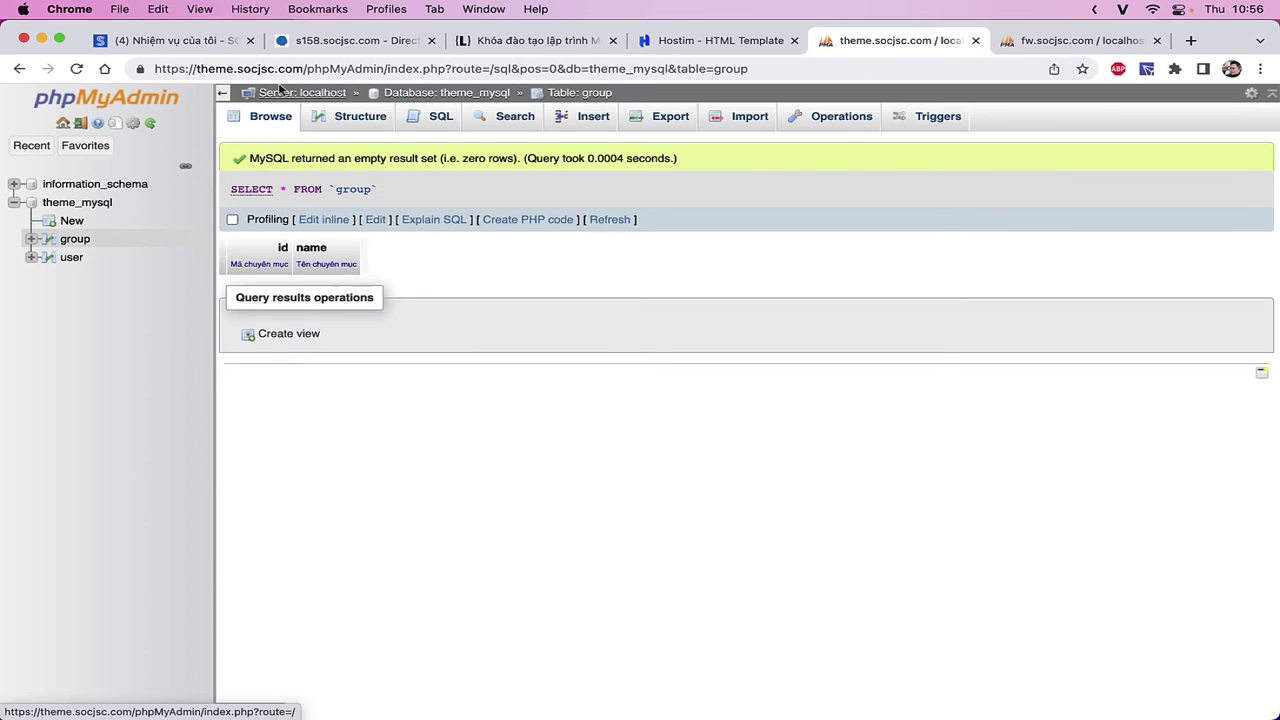
# - Bring up the Insert form for the group table
pyautogui.click(340, 116)
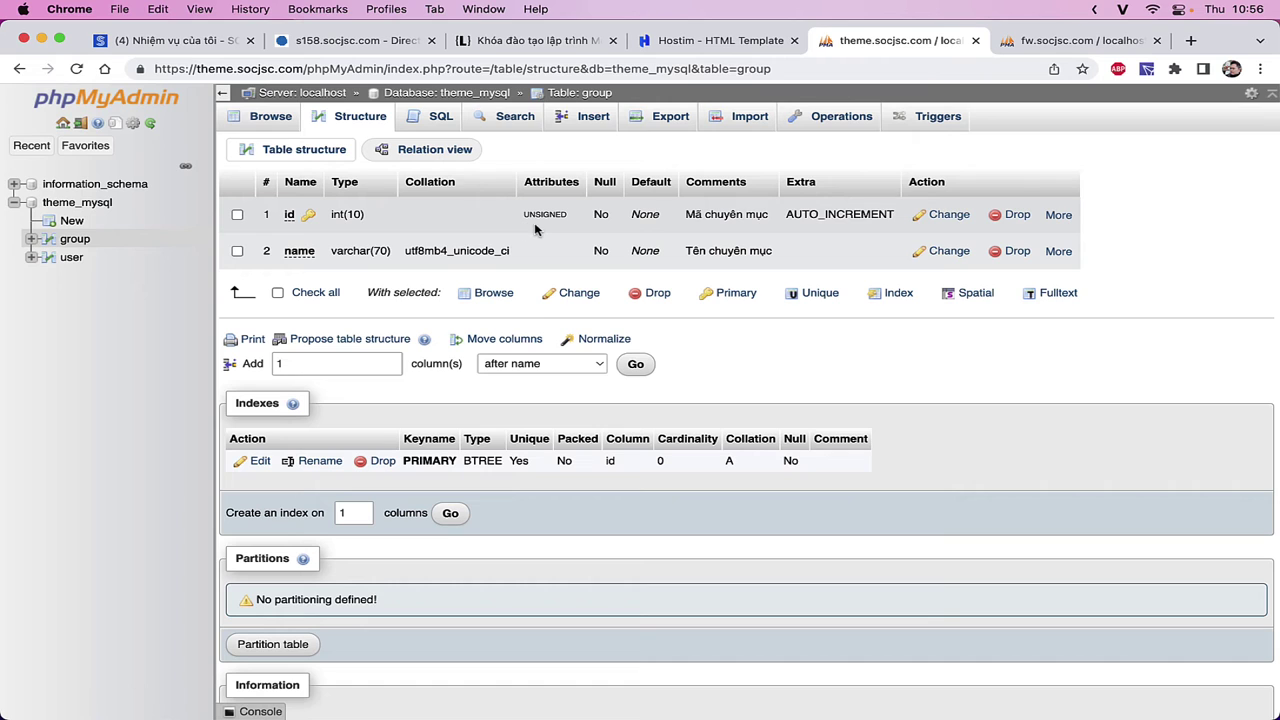
pyautogui.click(52, 257)
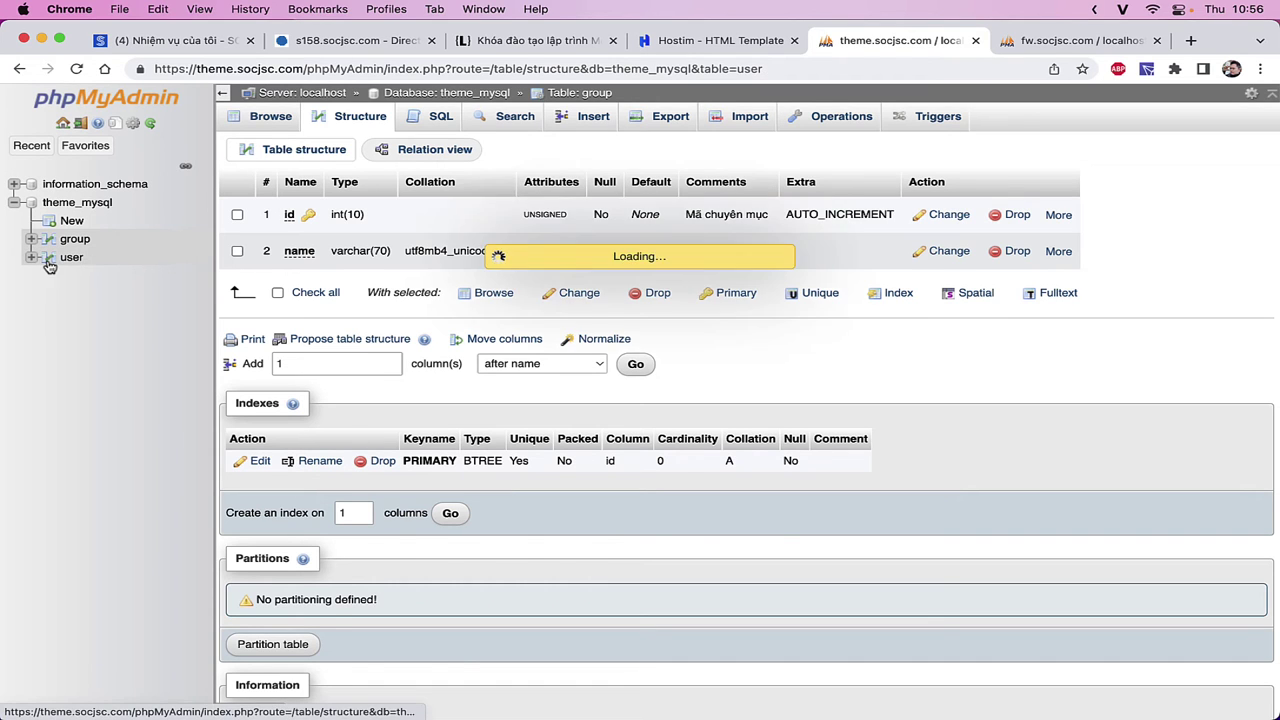
pyautogui.click(88, 239)
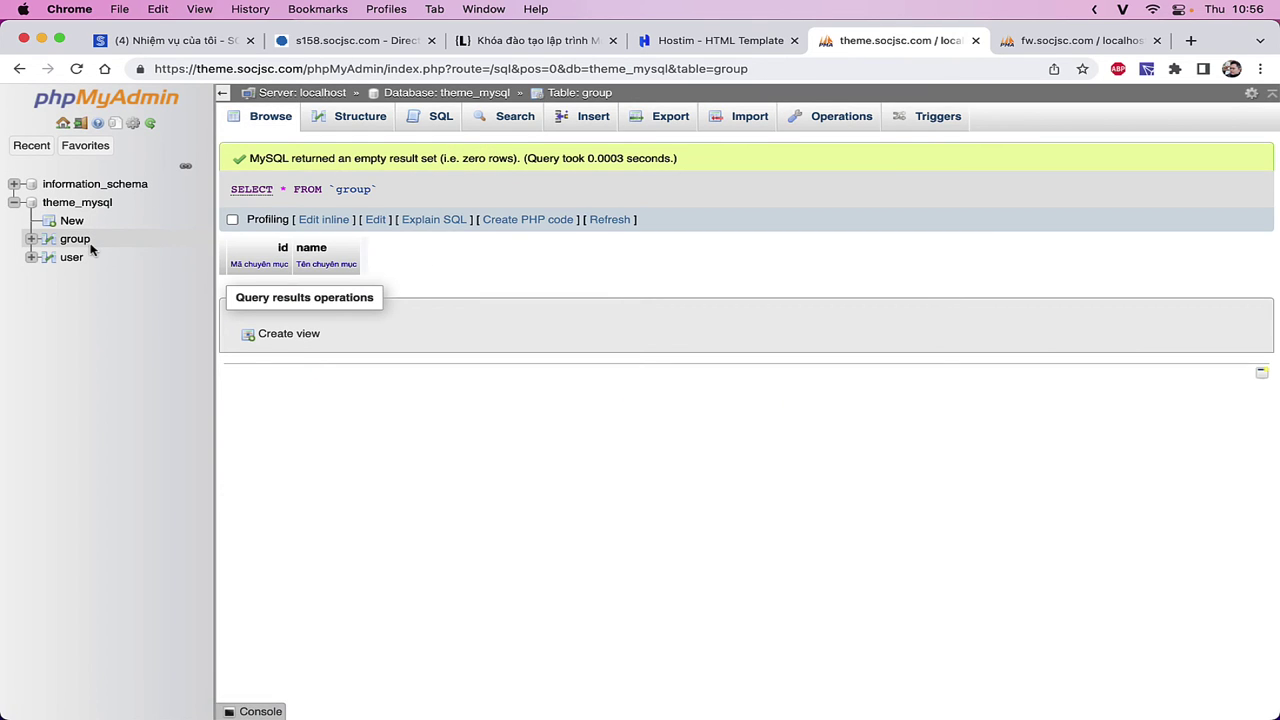
pyautogui.click(583, 125)
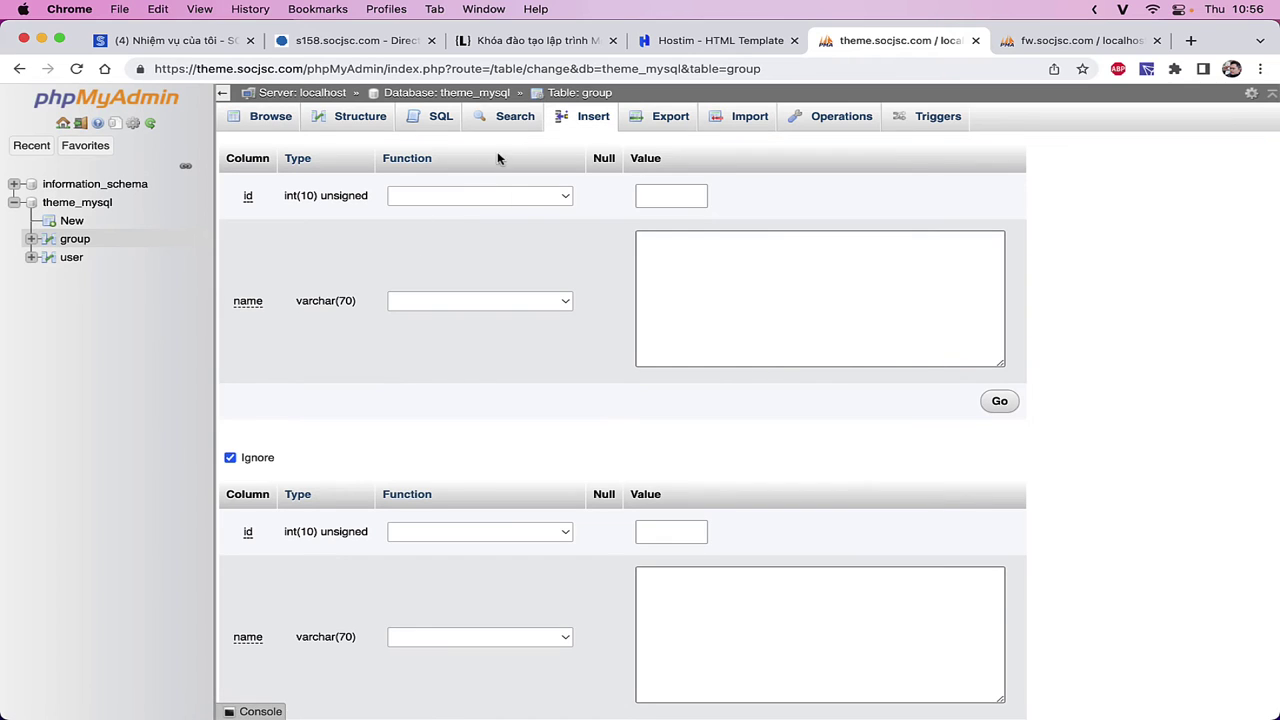
pyautogui.click(76, 239)
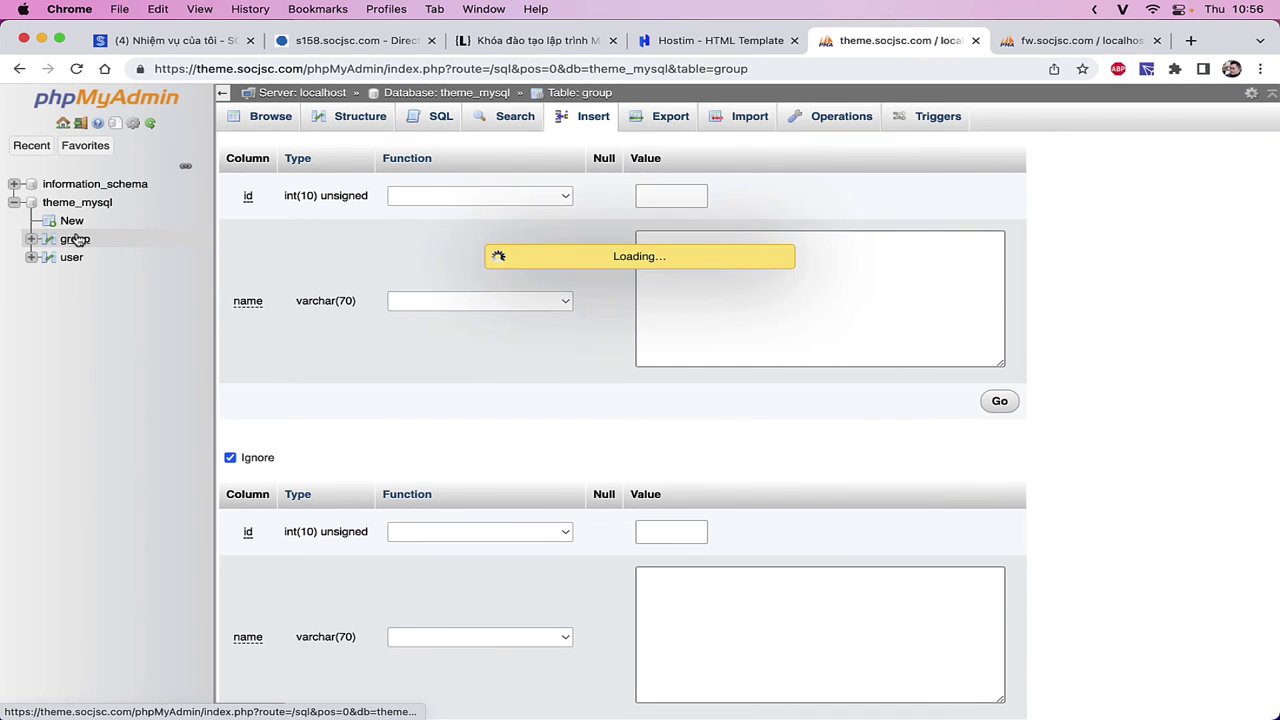
pyautogui.click(580, 122)
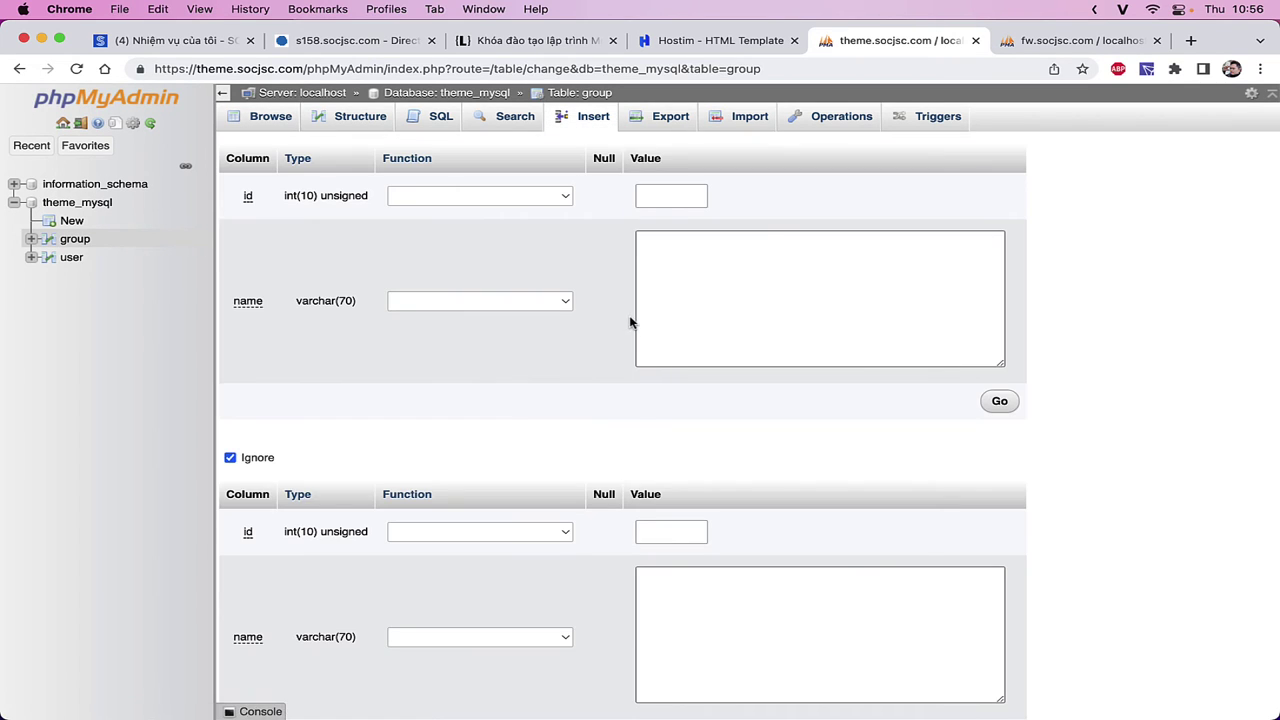
# - Insert rows 1 and 2 (Khách mới, Khách VIP), choosing 'Insert another new row' afterwards
pyautogui.click(701, 197)
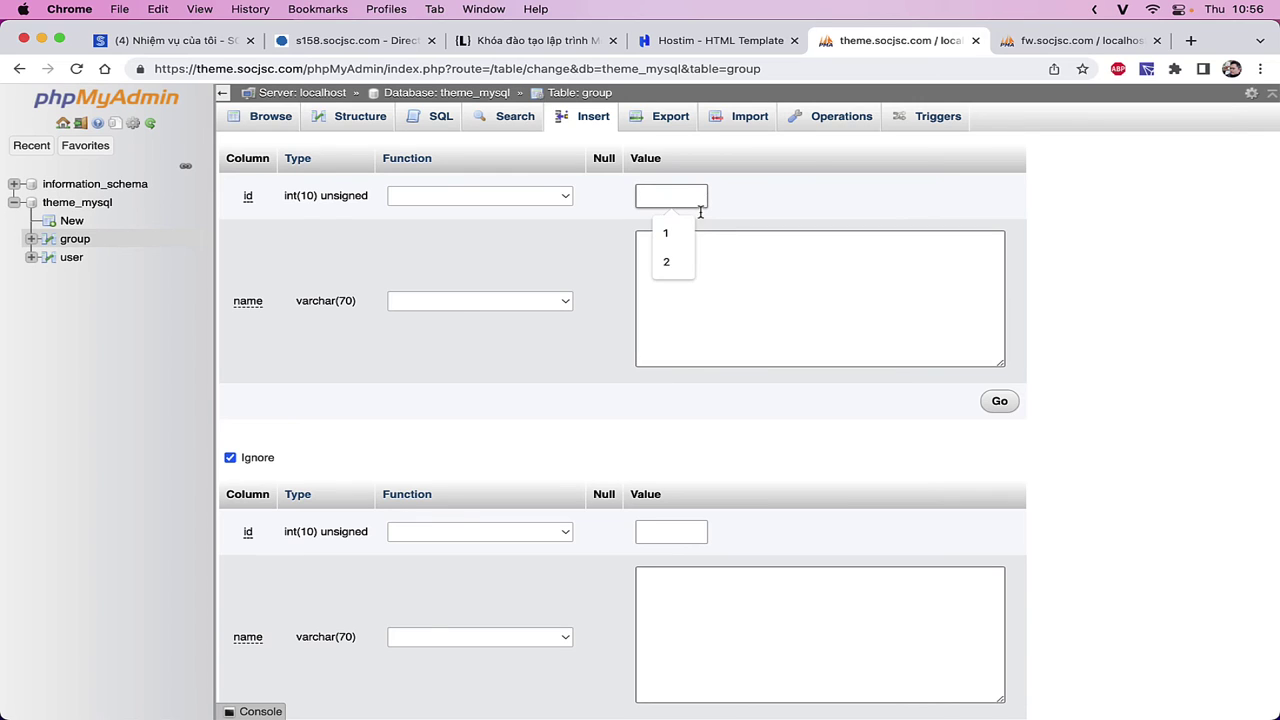
pyautogui.write('1')
pyautogui.click(719, 350)
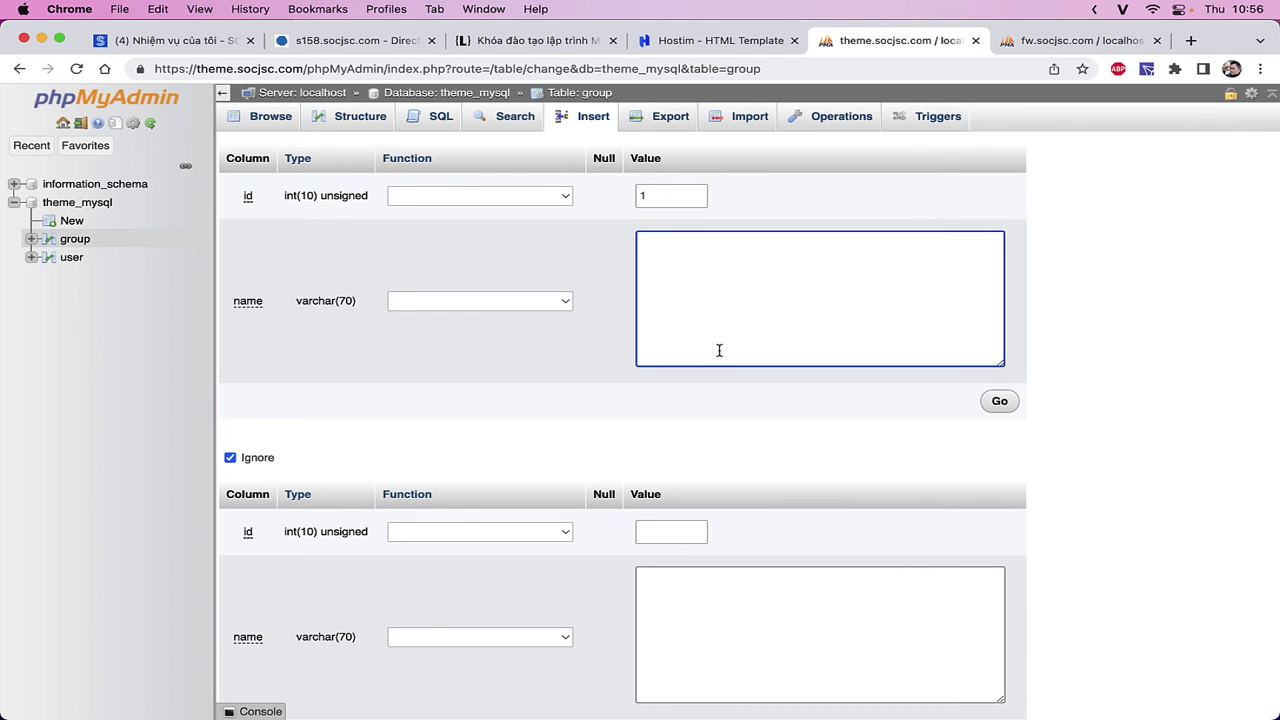
pyautogui.click(666, 533)
pyautogui.write('2')
pyautogui.click(691, 610)
pyautogui.write('Khách VIP')
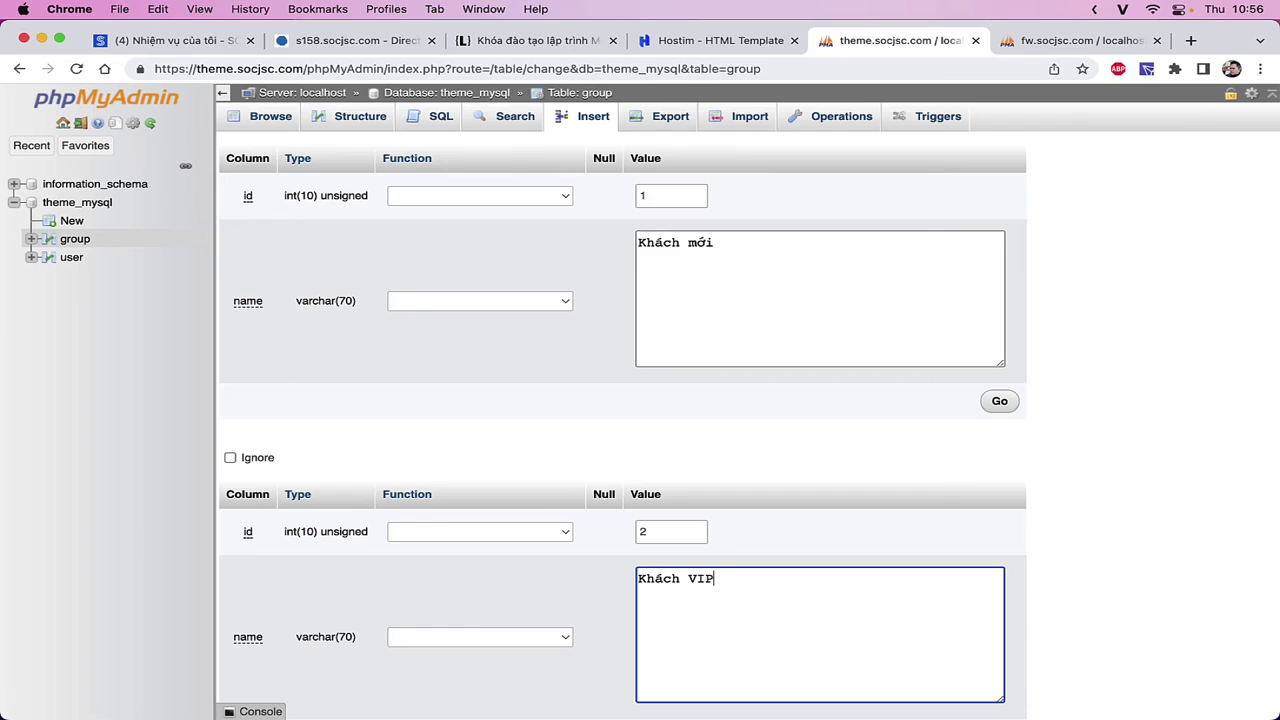
pyautogui.scroll(-5, 694, 614)
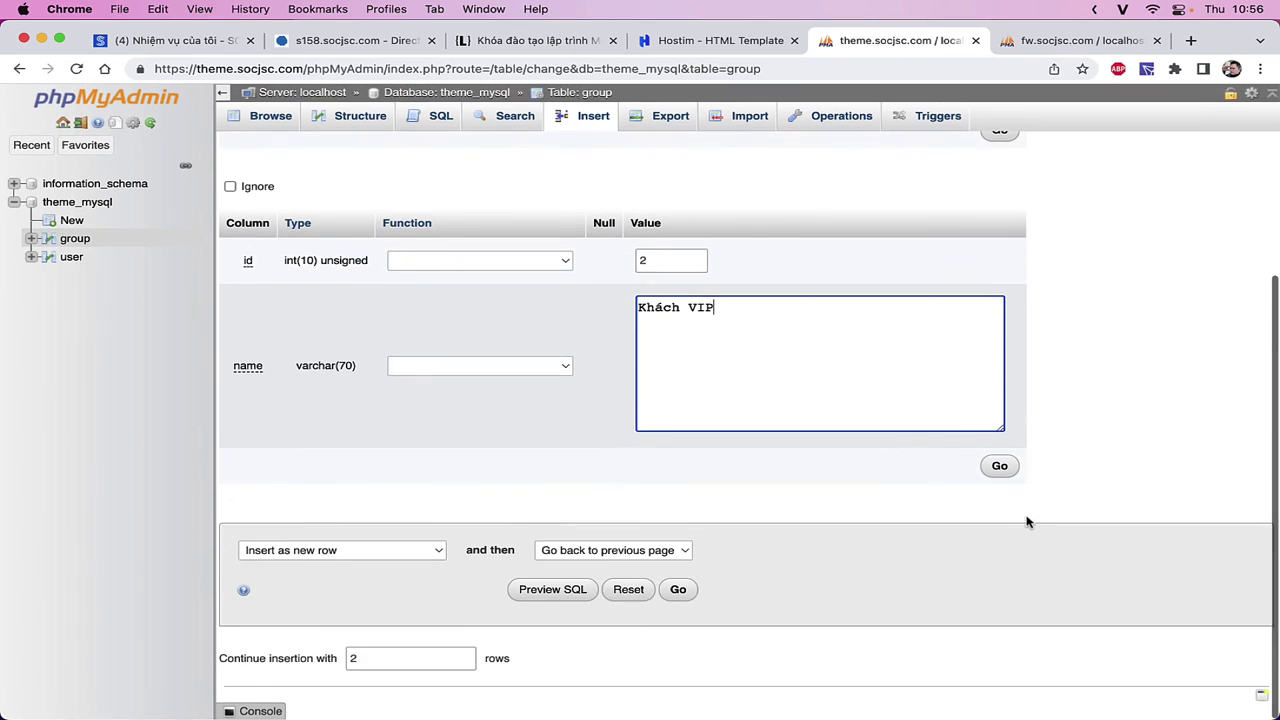
pyautogui.click(630, 562)
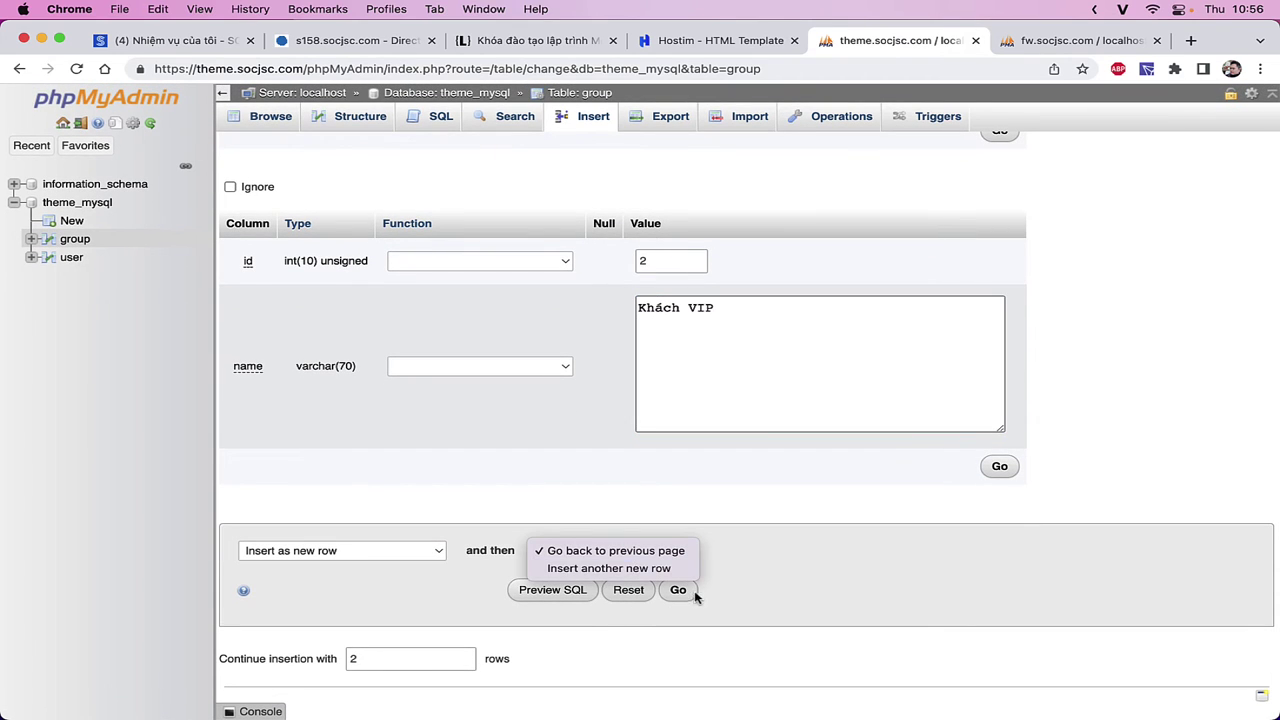
pyautogui.click(609, 568)
pyautogui.click(677, 590)
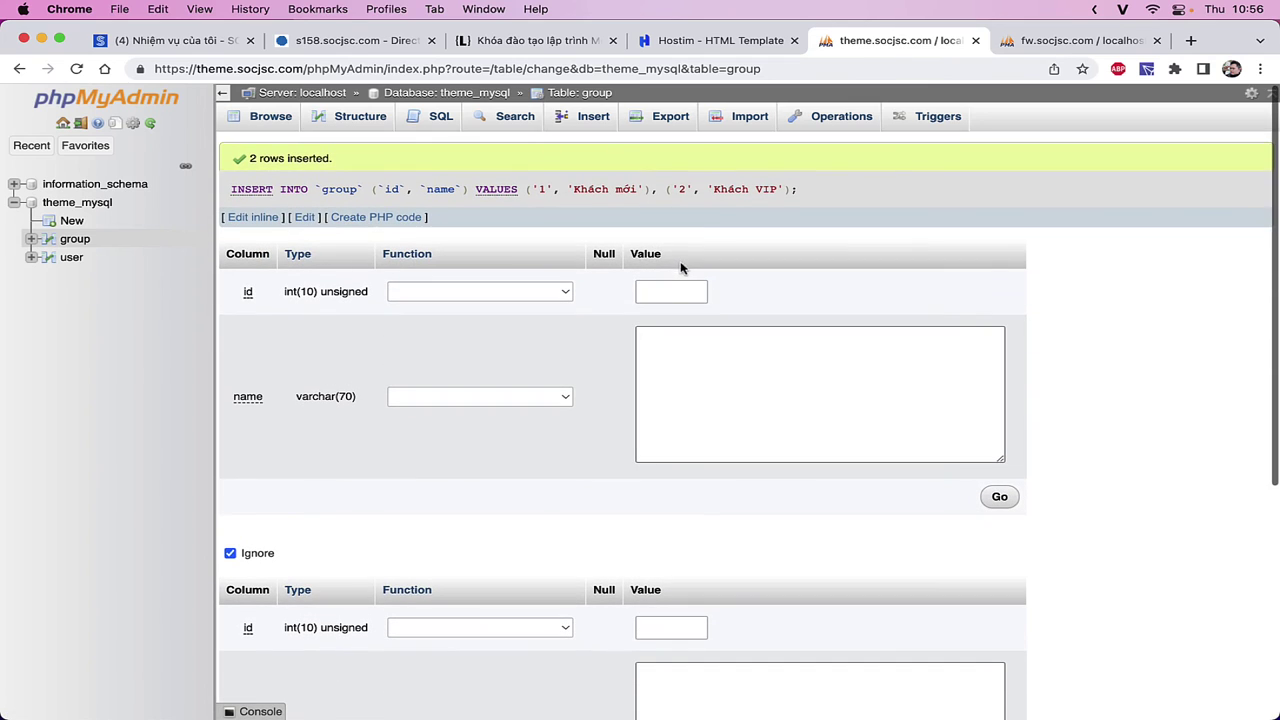
# - Insert rows 3 and 4, Khách thân thiết and Khách ngừng hỗ trợ, then view the rows
pyautogui.click(665, 290)
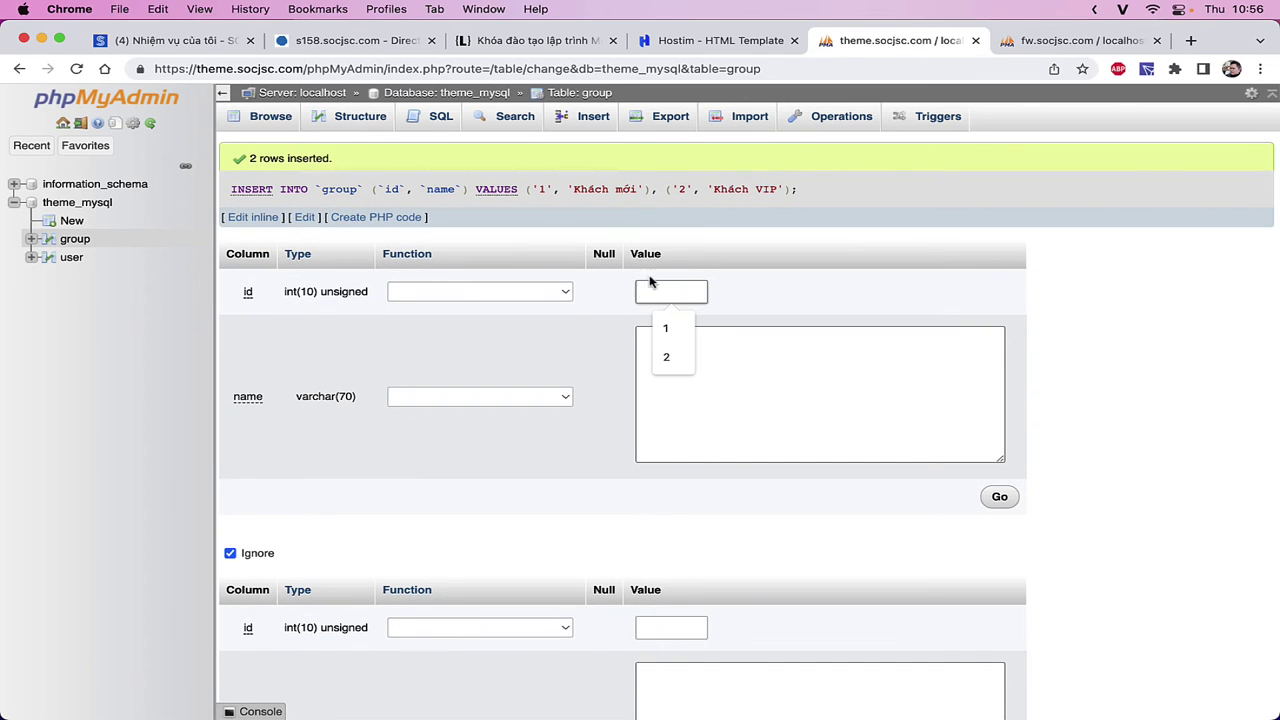
pyautogui.click(688, 368)
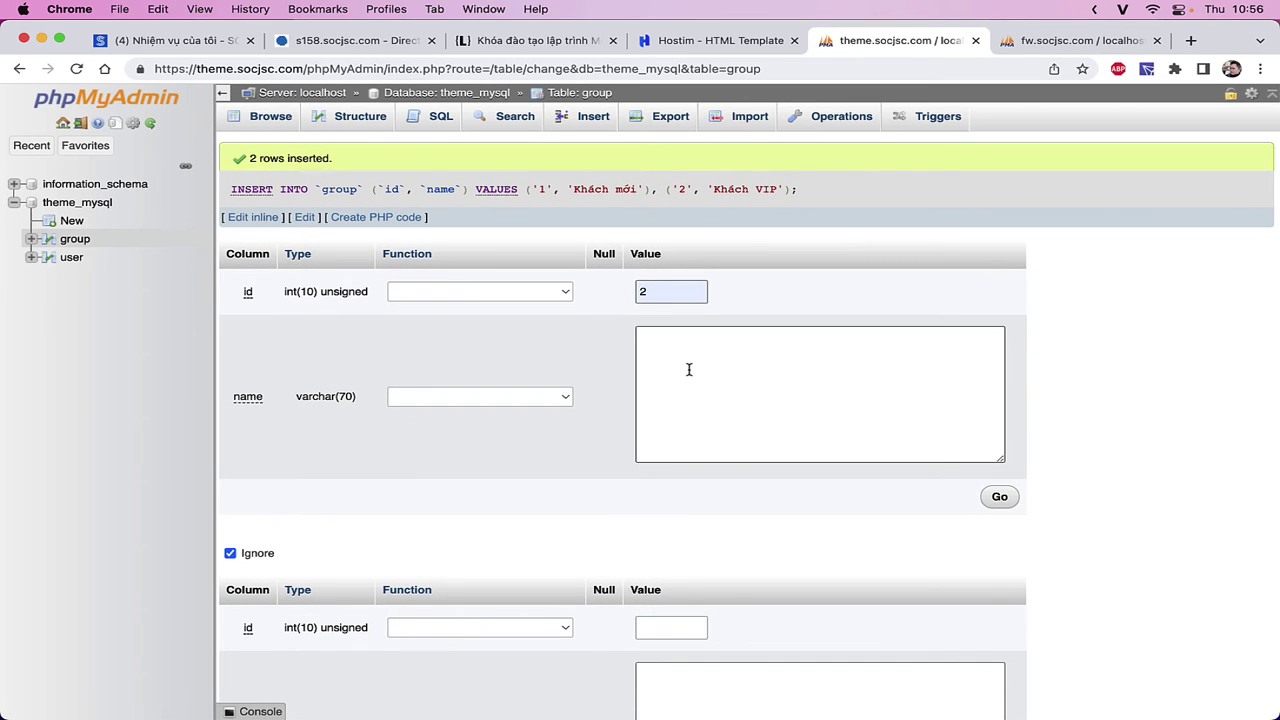
pyautogui.click(689, 370)
pyautogui.write('Khách tha')
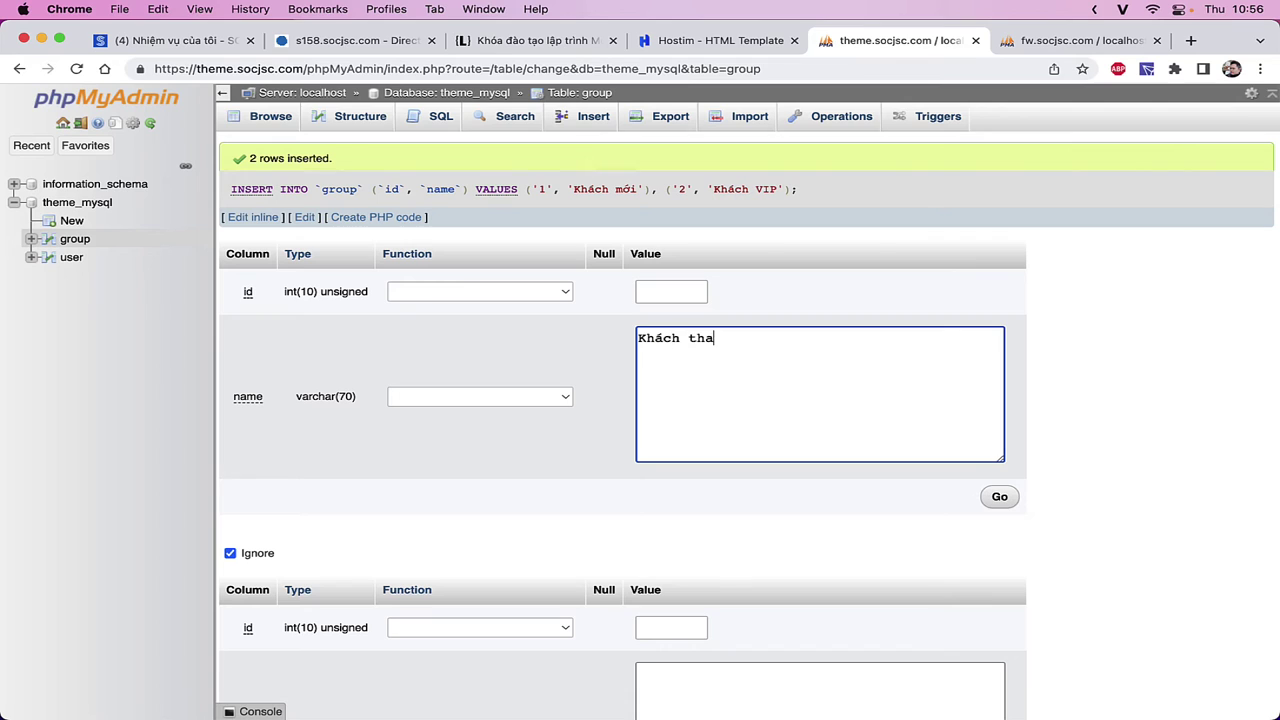
pyautogui.write('ân thie')
pyautogui.scroll(-3, 754, 563)
pyautogui.click(755, 565)
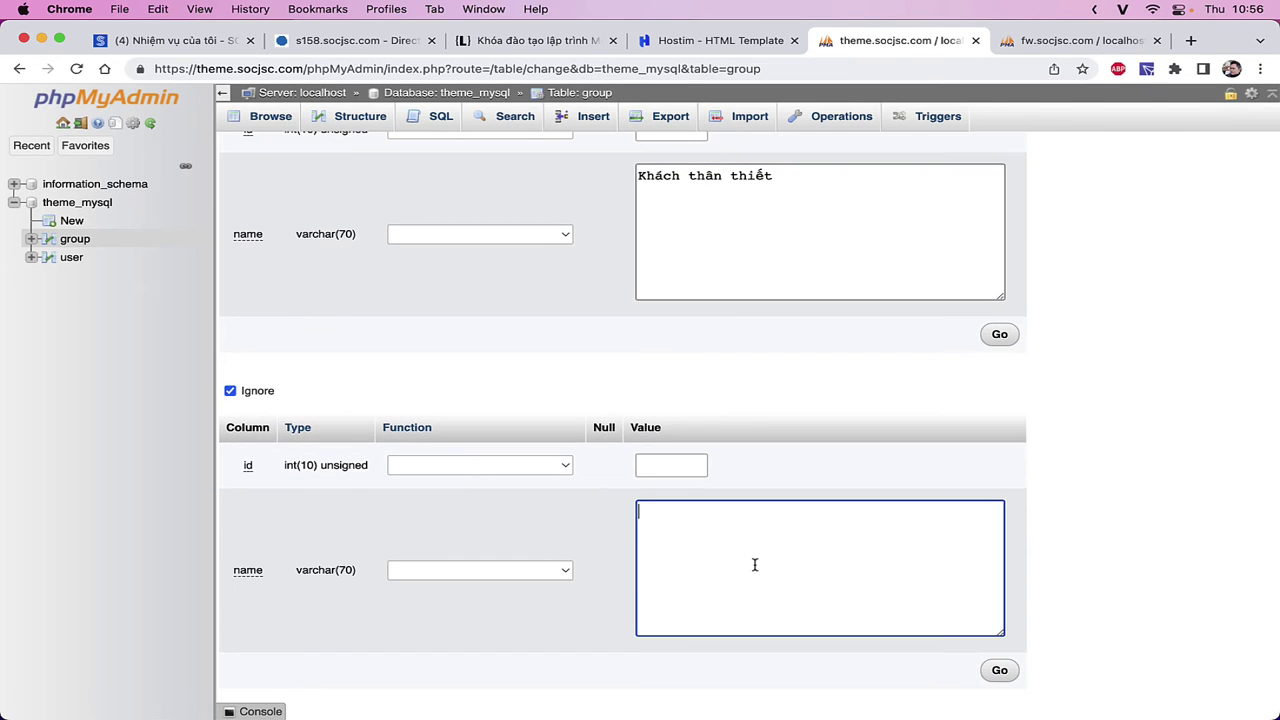
pyautogui.write('Khaách ngừng hồ')
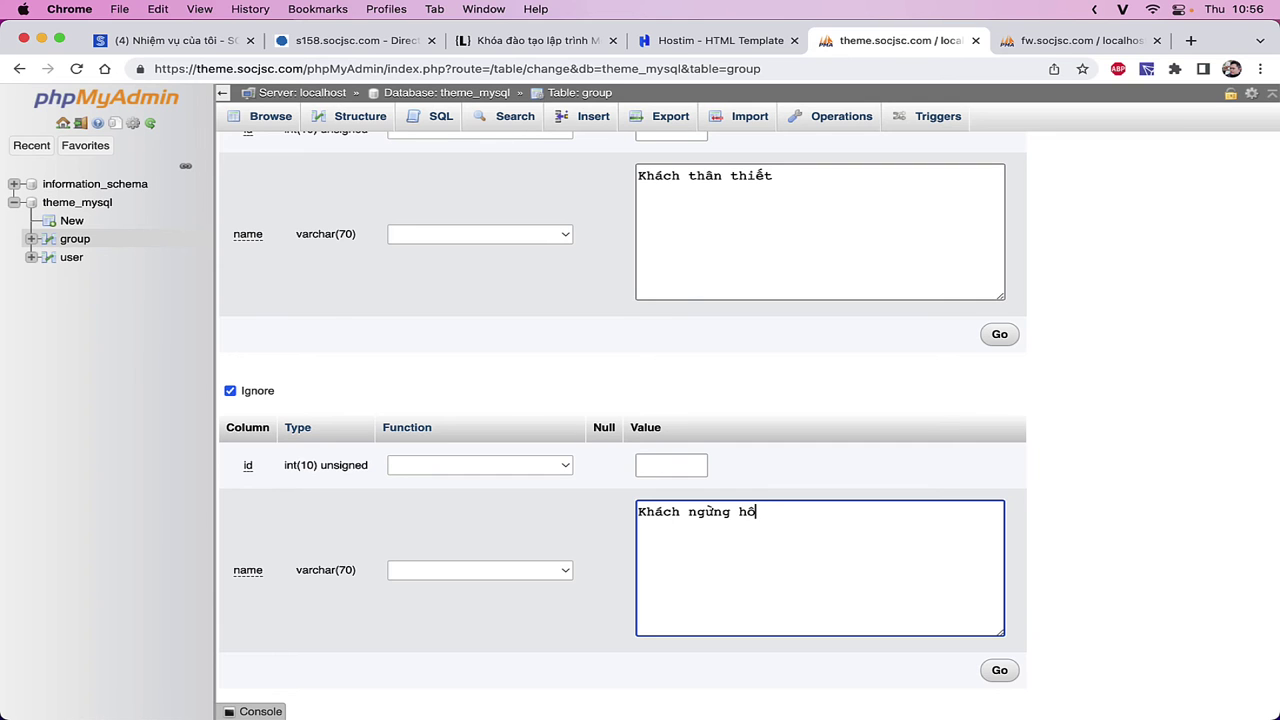
pyautogui.write('ỗ trợ')
pyautogui.scroll(-4, 666, 600)
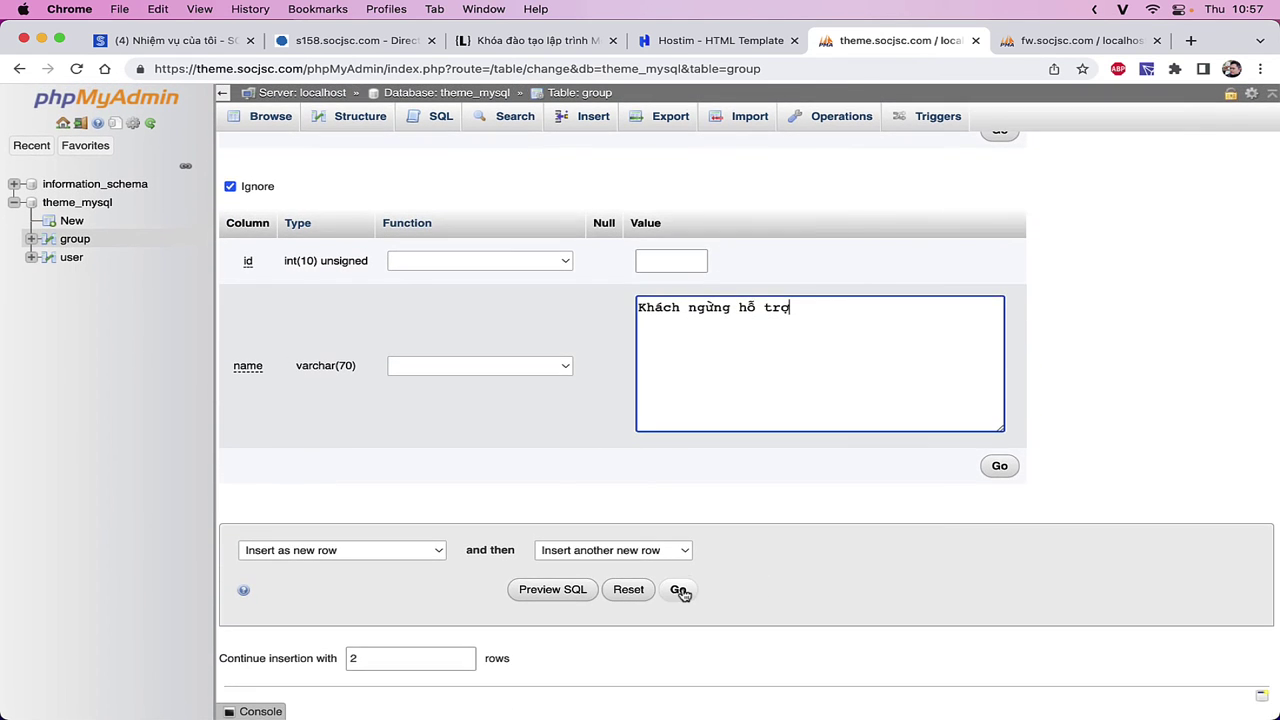
pyautogui.click(678, 590)
pyautogui.click(75, 242)
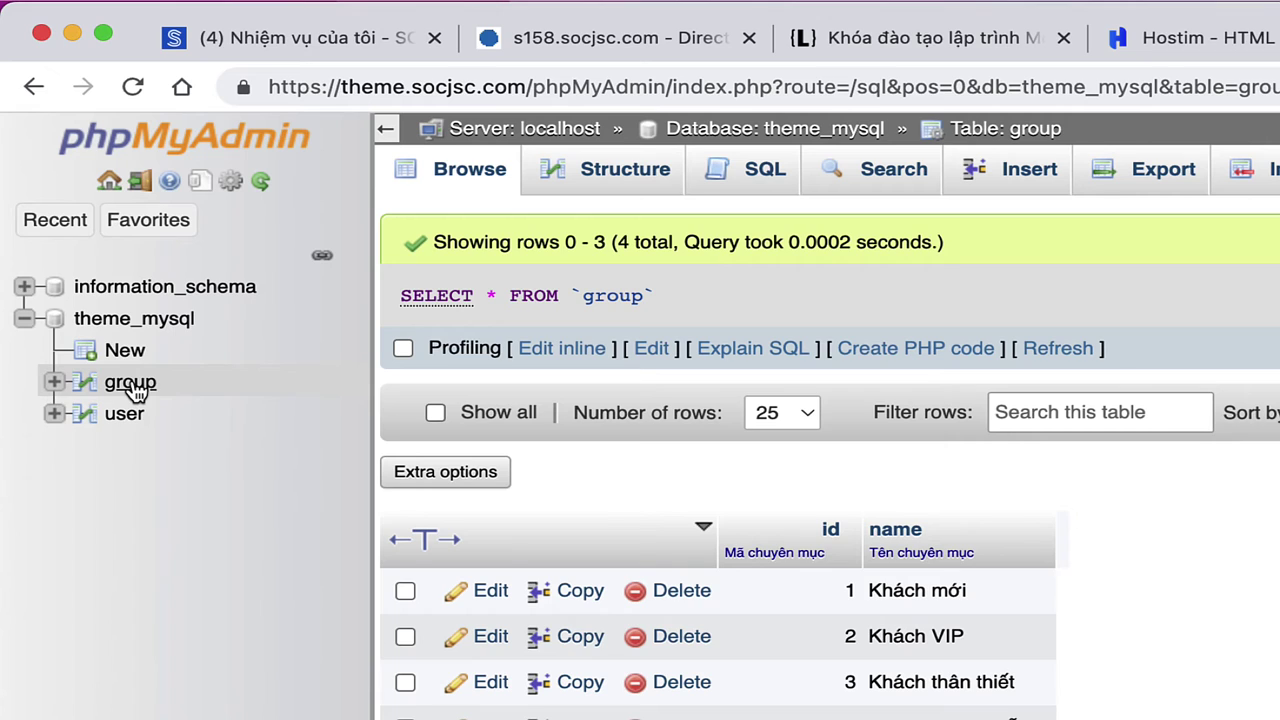
# - Toggle the group table between its rows and its column definitions
pyautogui.click(133, 384)
pyautogui.click(88, 393)
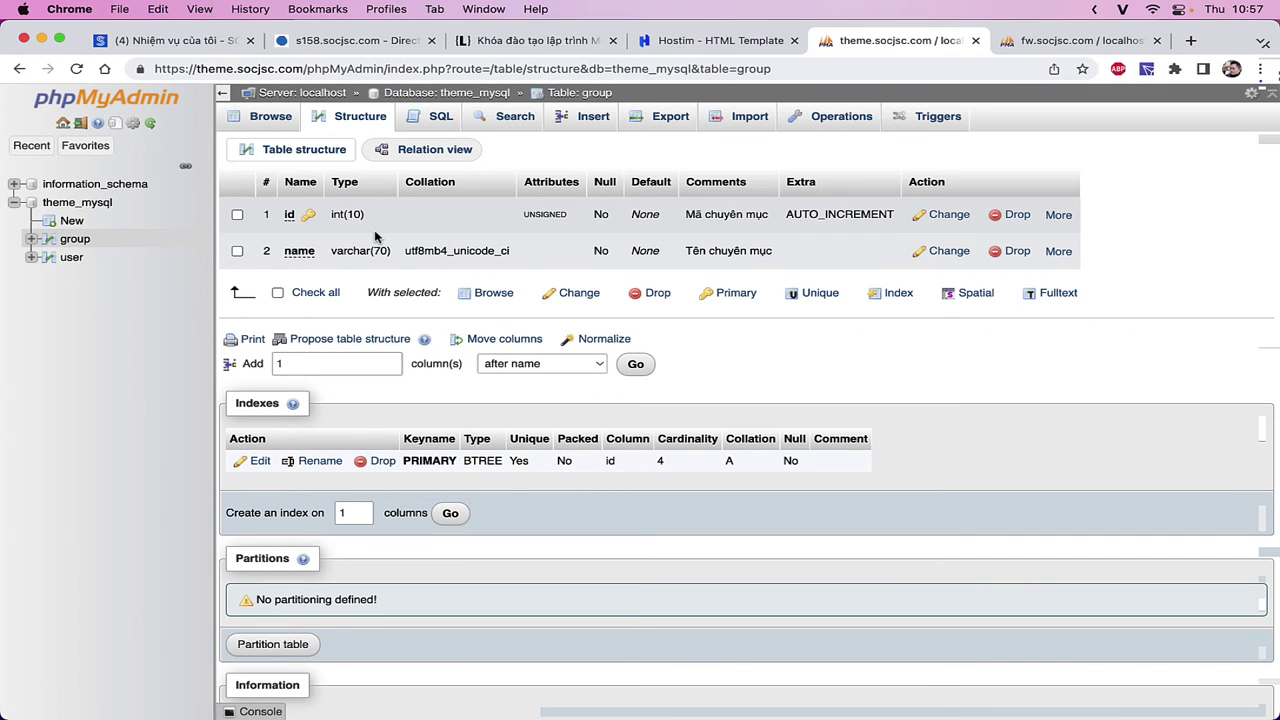
pyautogui.click(50, 245)
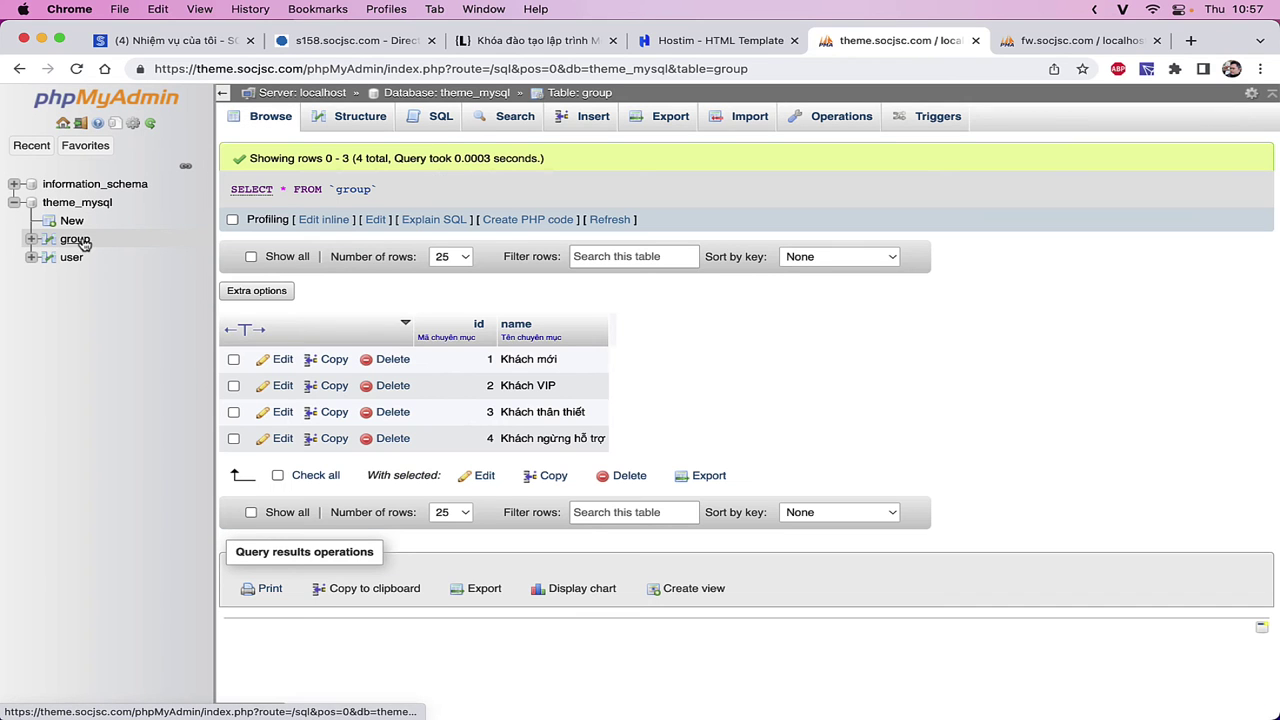
pyautogui.click(52, 245)
pyautogui.click(72, 240)
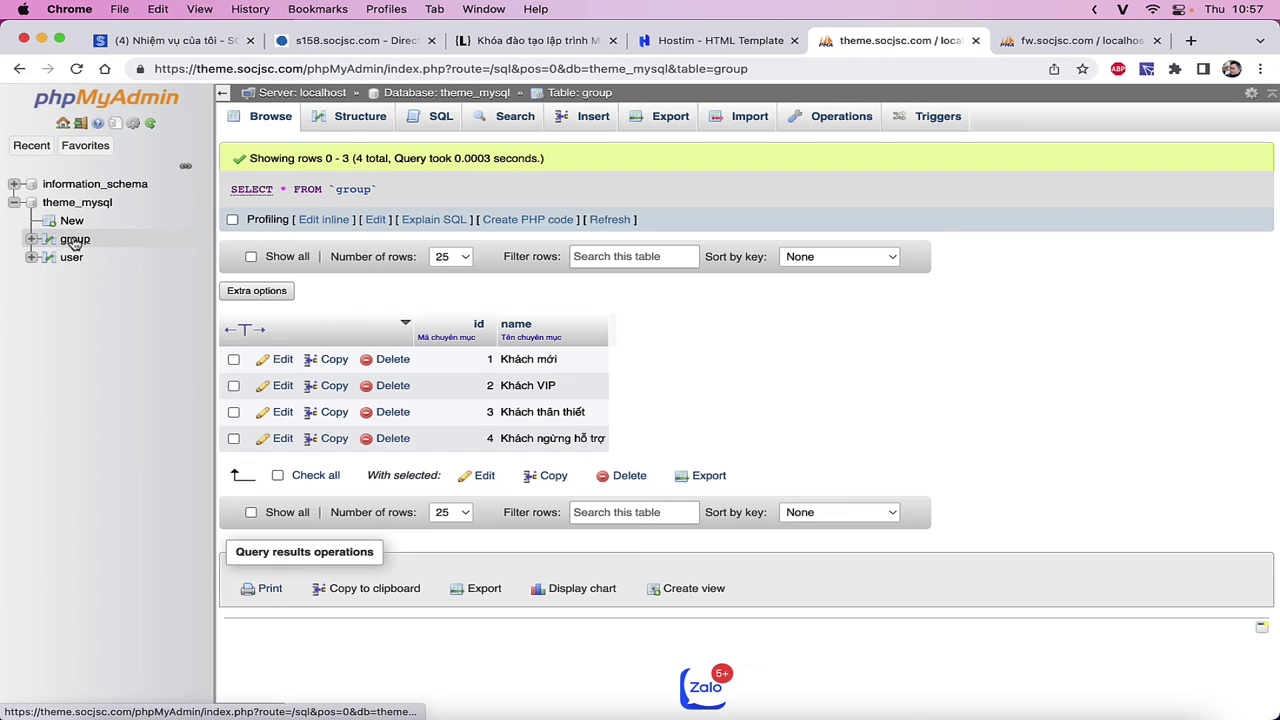
pyautogui.click(354, 120)
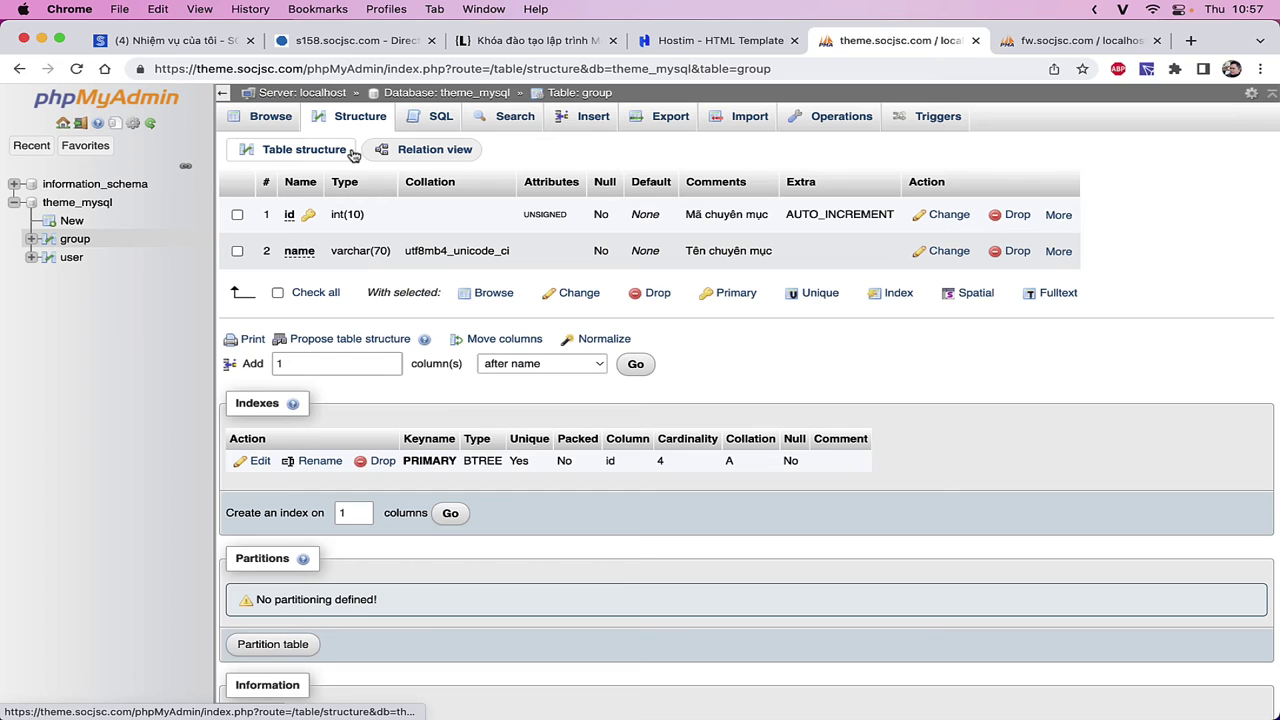
# - Look over the server page and the group table's views, then open the user table
pyautogui.click(265, 97)
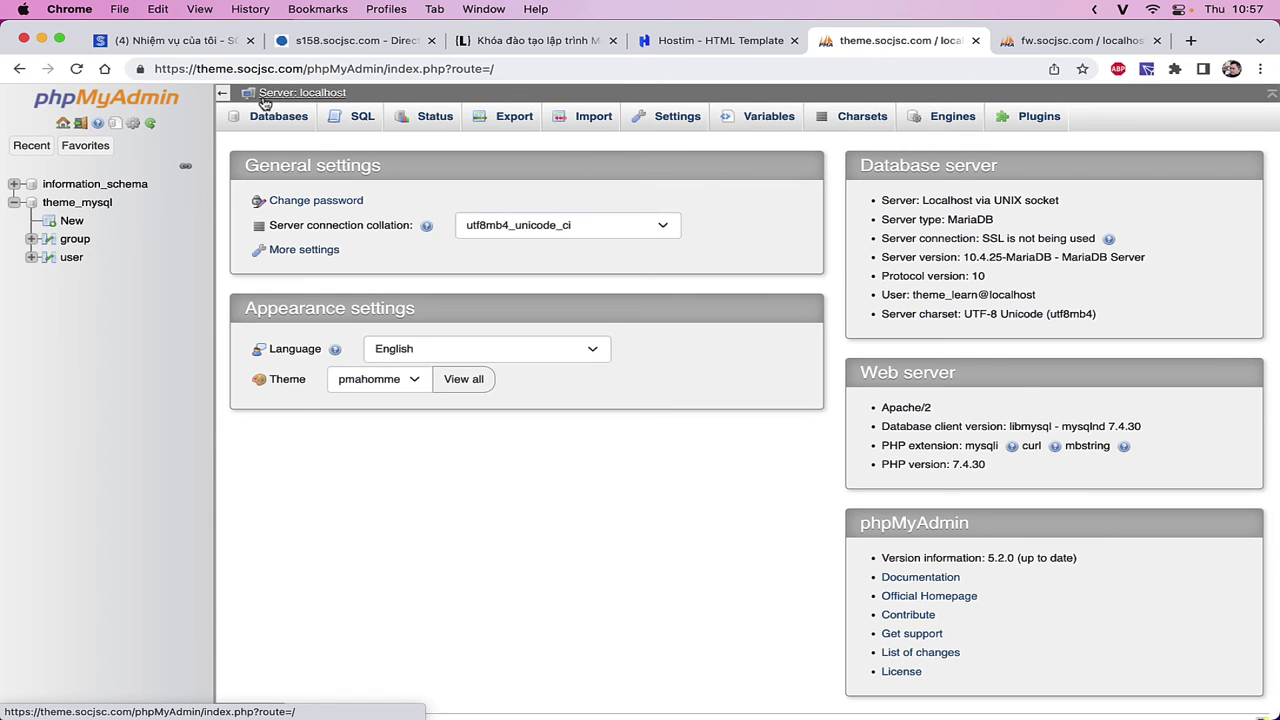
pyautogui.click(73, 241)
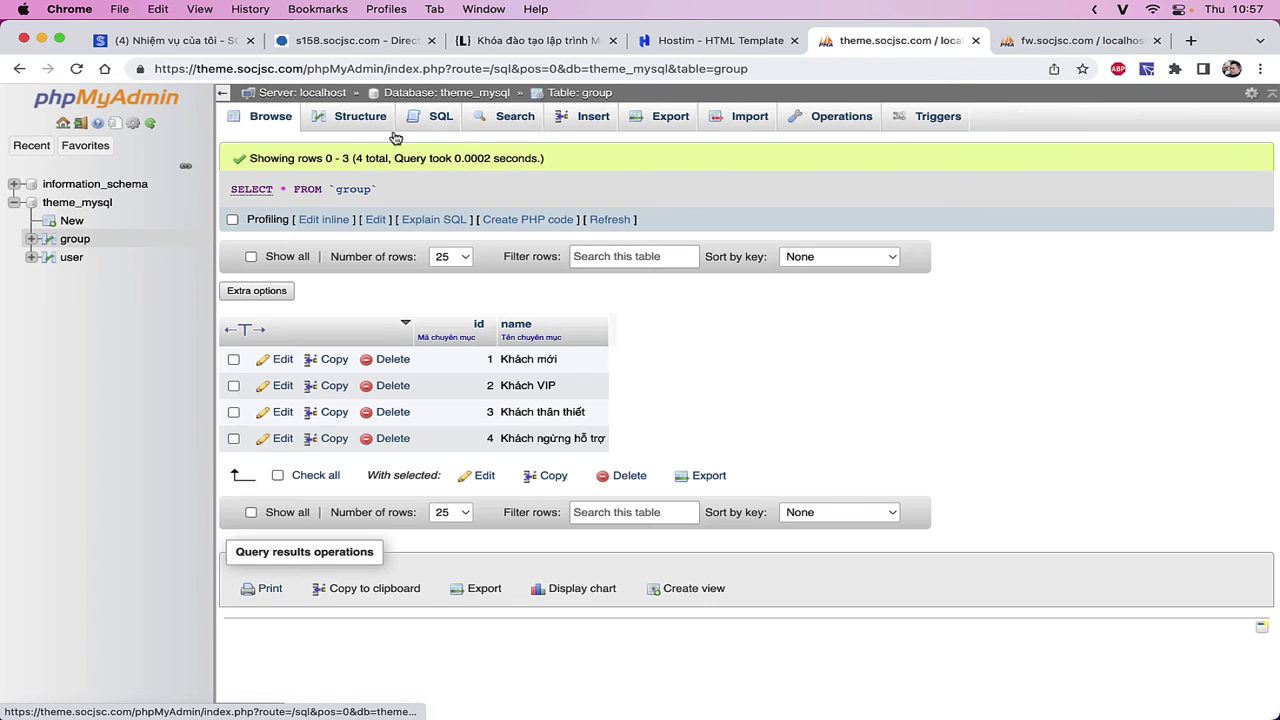
pyautogui.click(360, 124)
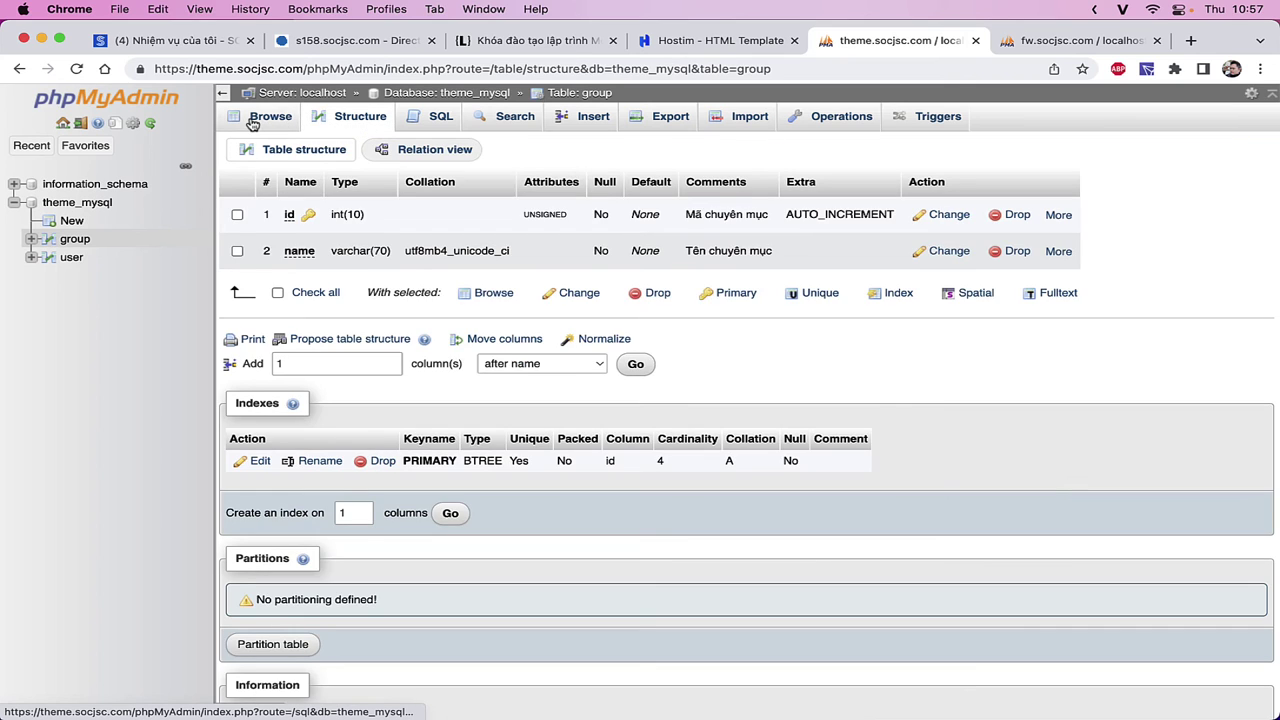
pyautogui.click(253, 121)
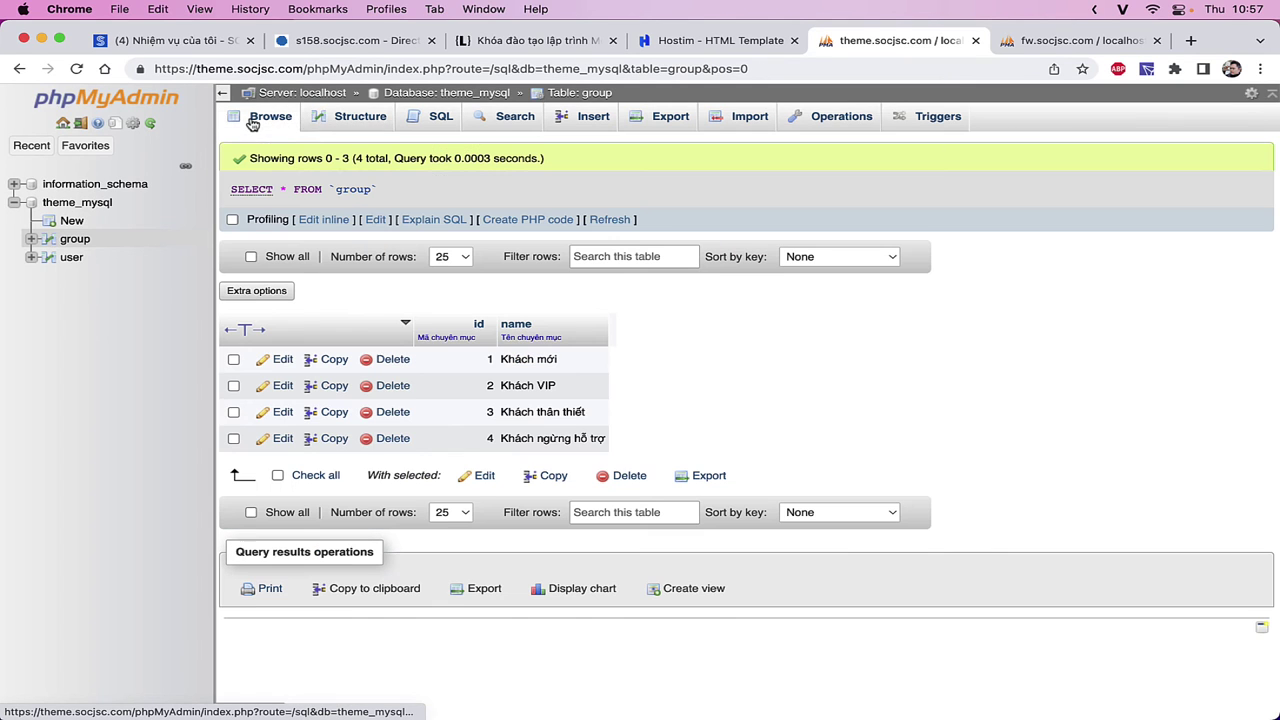
pyautogui.click(349, 127)
pyautogui.click(441, 122)
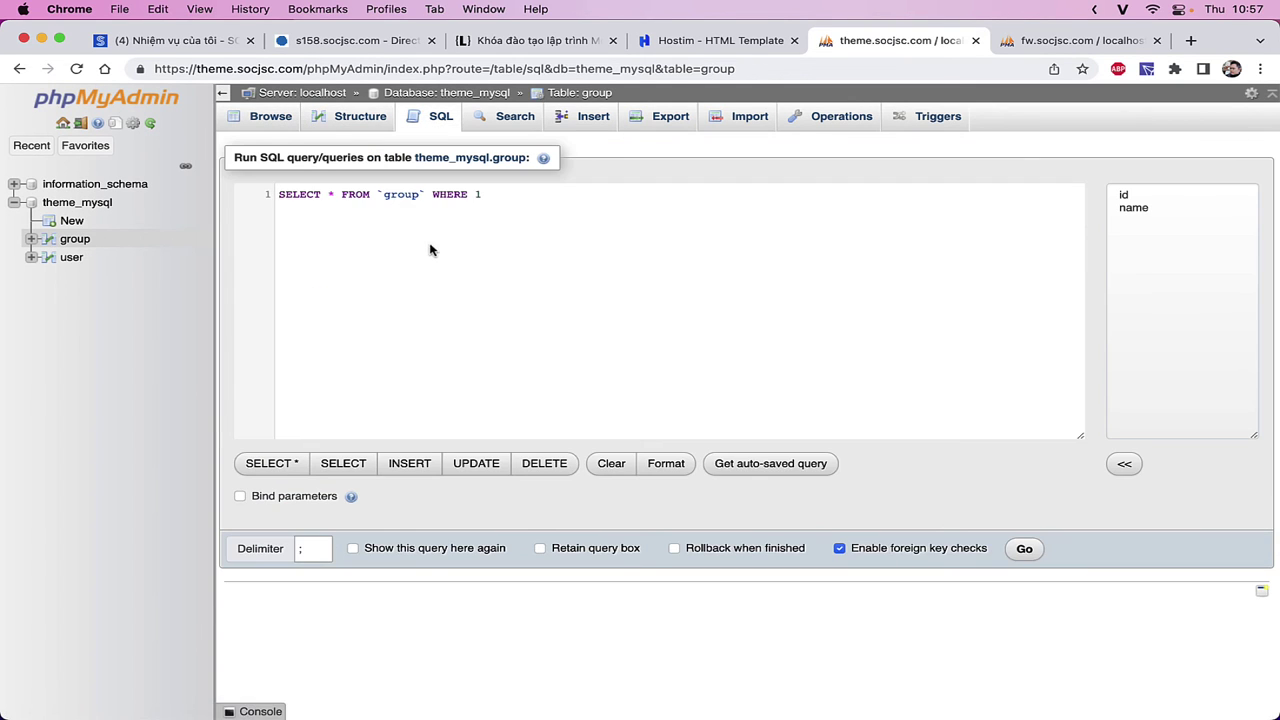
pyautogui.click(72, 240)
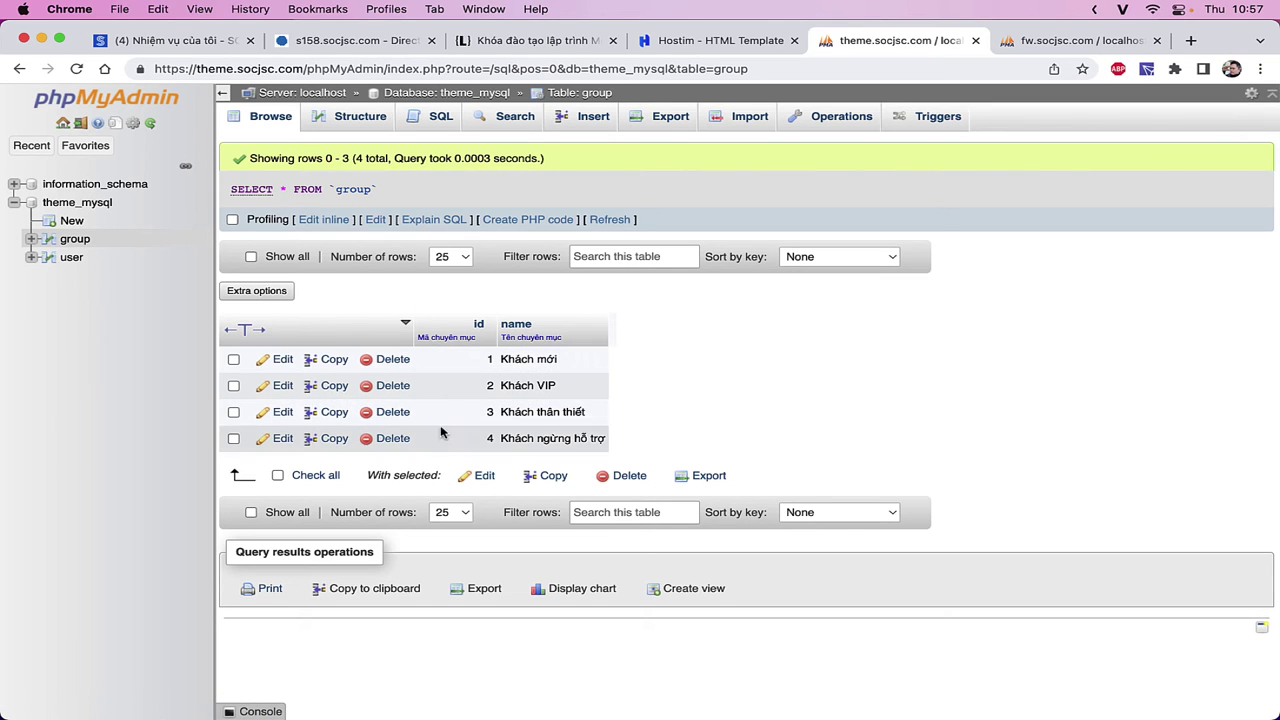
pyautogui.click(74, 260)
# - Insert a user record with a name, the user's e-mail, a phone number and group 2
pyautogui.click(590, 116)
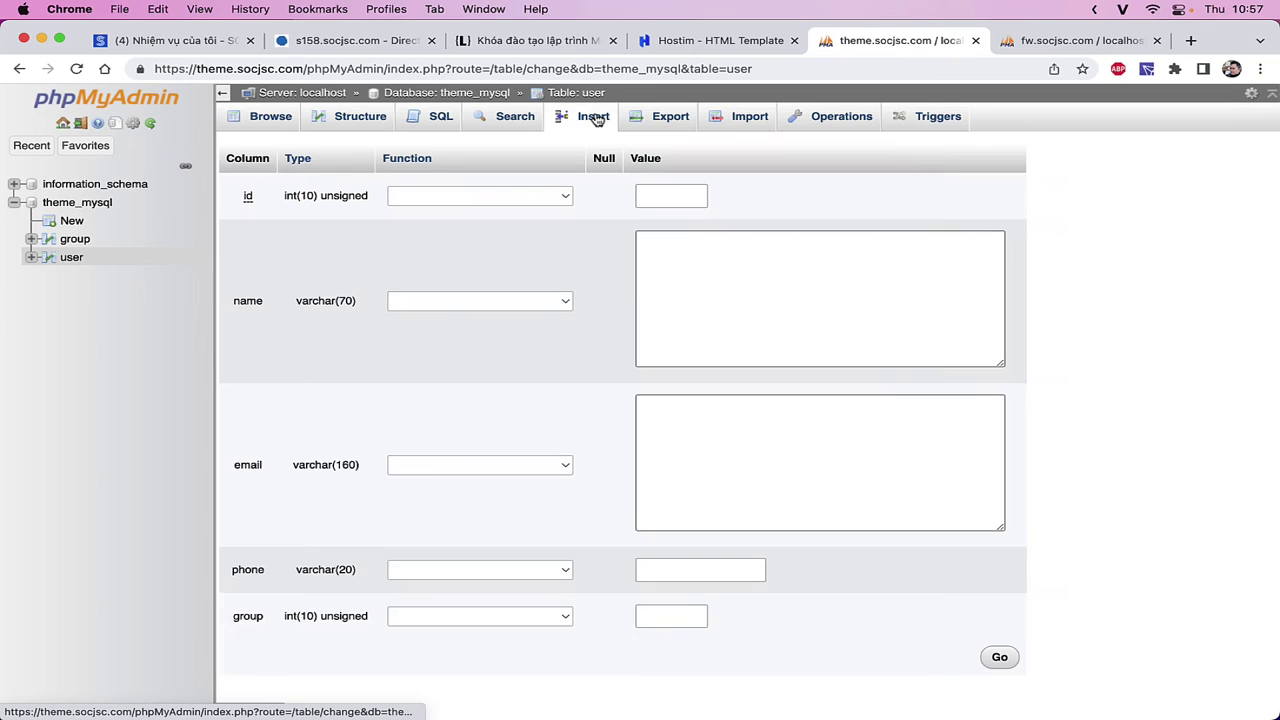
pyautogui.click(737, 285)
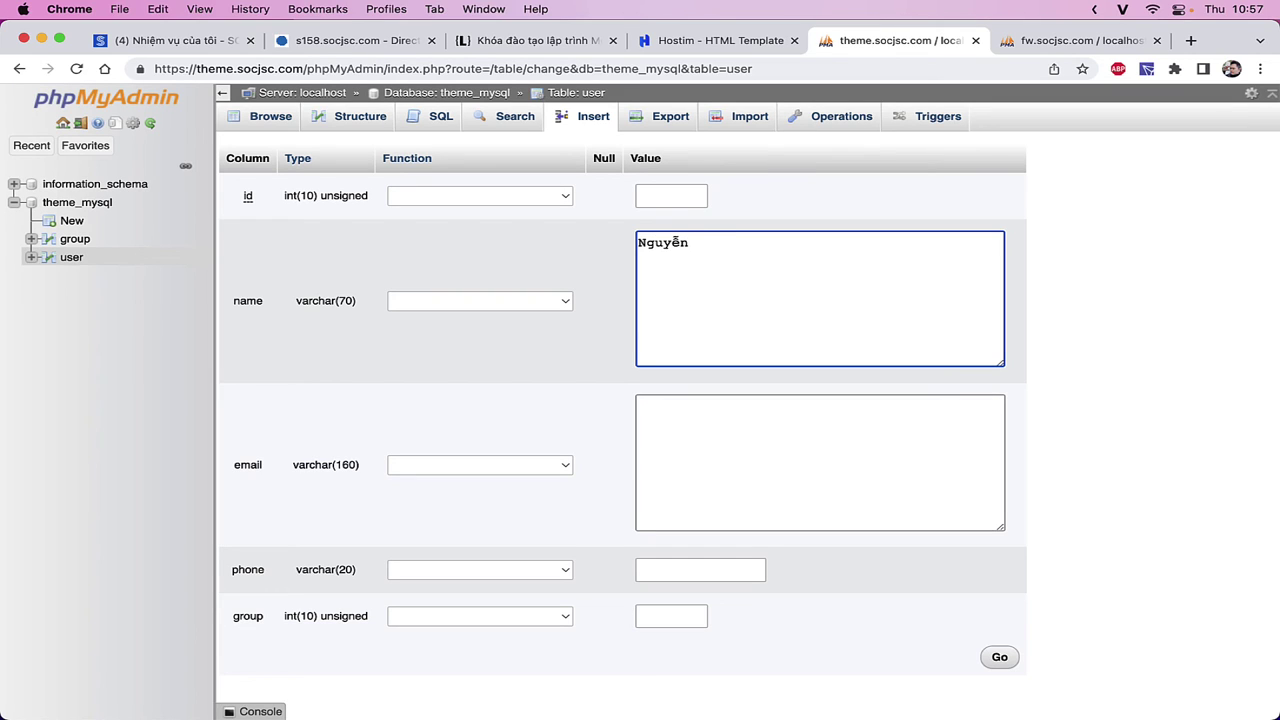
pyautogui.click(878, 472)
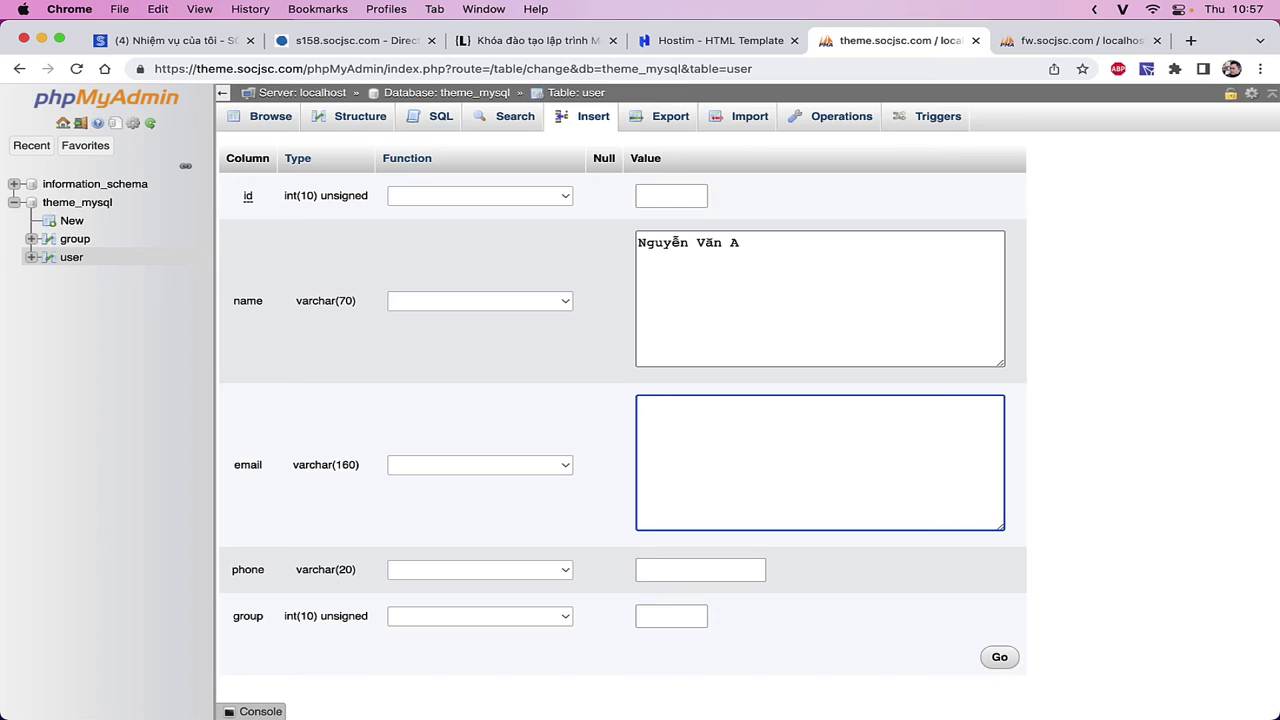
pyautogui.click(700, 569)
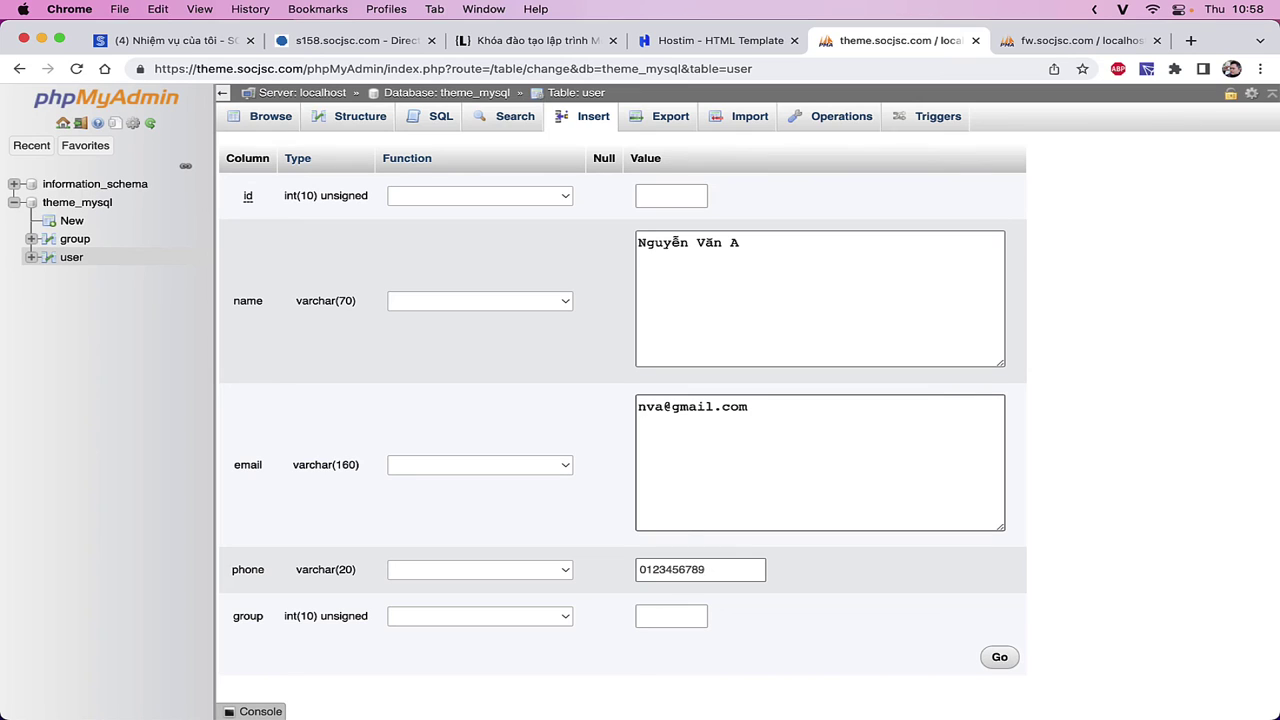
pyautogui.click(678, 622)
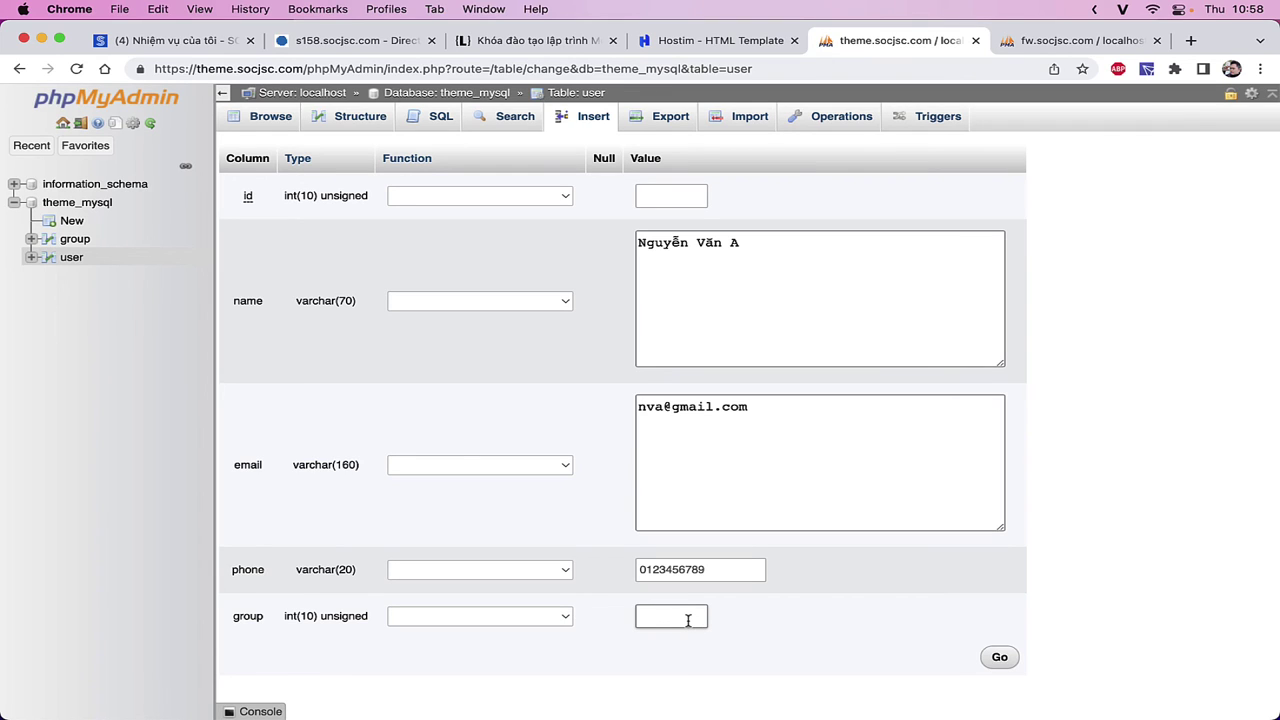
pyautogui.click(480, 478)
pyautogui.write('1')
pyautogui.click(1008, 660)
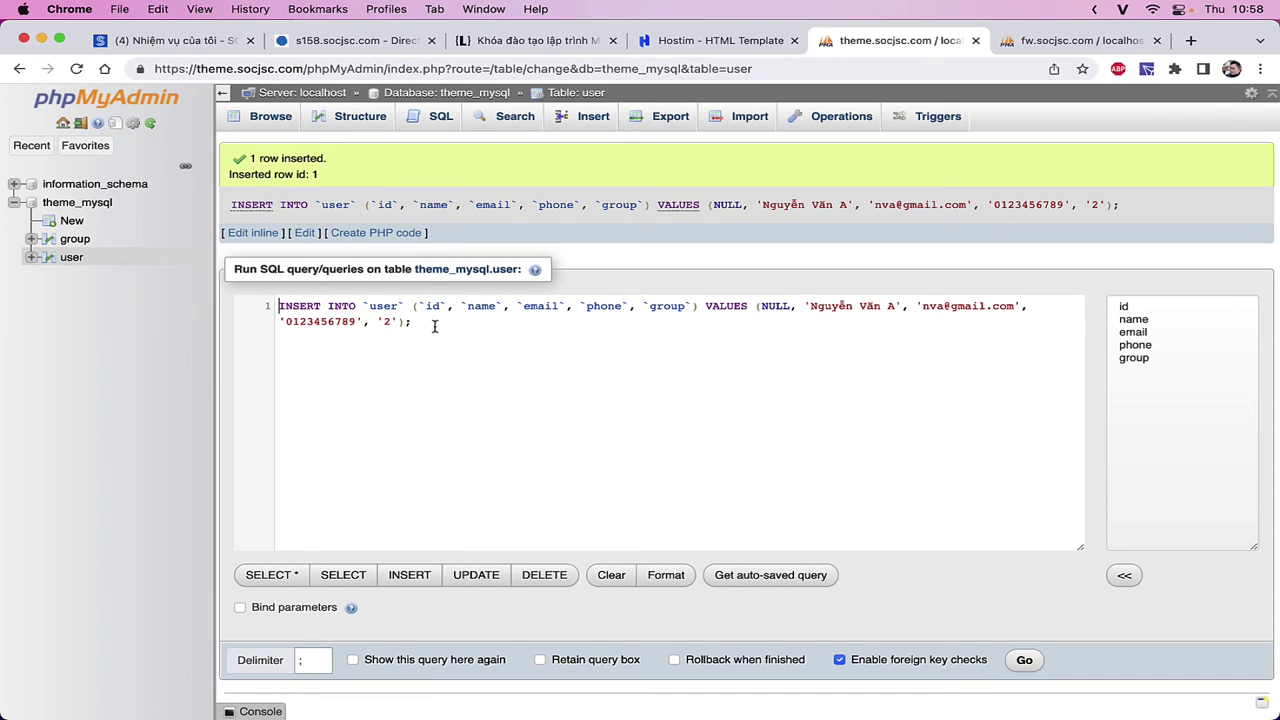
# - Select and copy the generated INSERT query
pyautogui.moveTo(408, 321); pyautogui.dragTo(268, 291)
pyautogui.click(468, 410)
pyautogui.moveTo(437, 342); pyautogui.dragTo(280, 305)
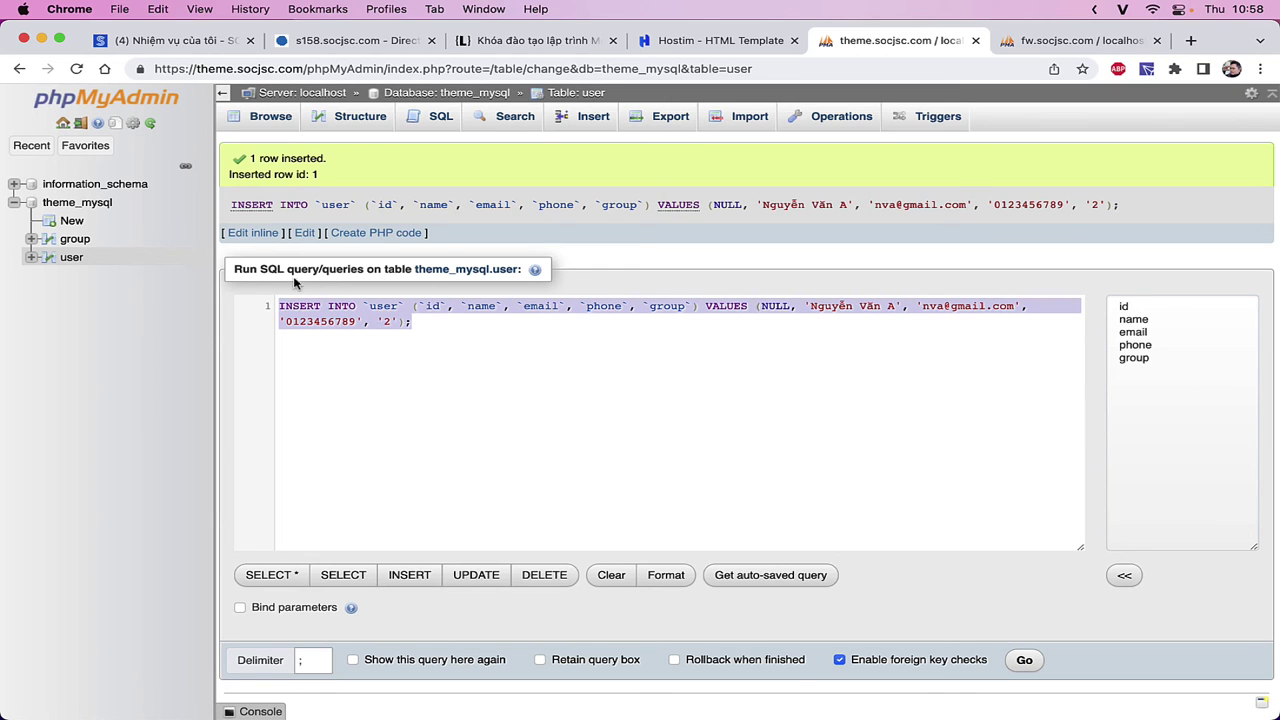
pyautogui.click(361, 371)
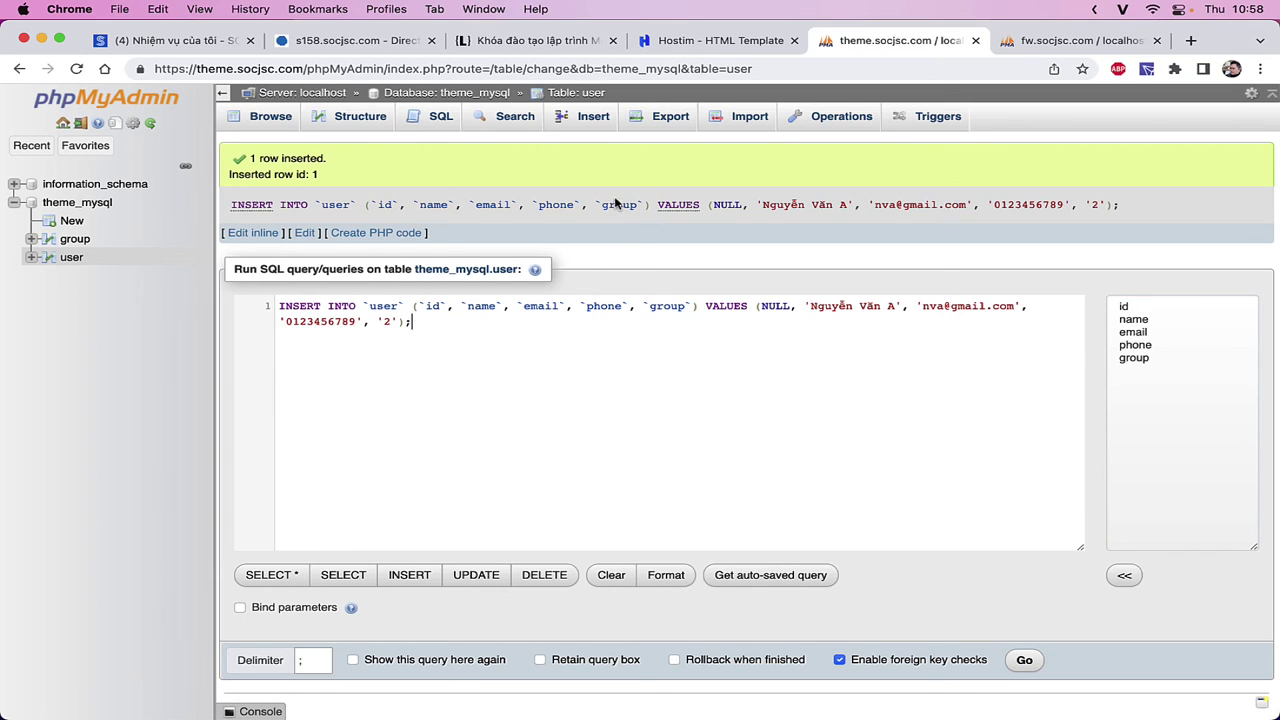
pyautogui.press('super+a')
pyautogui.press('super+c')
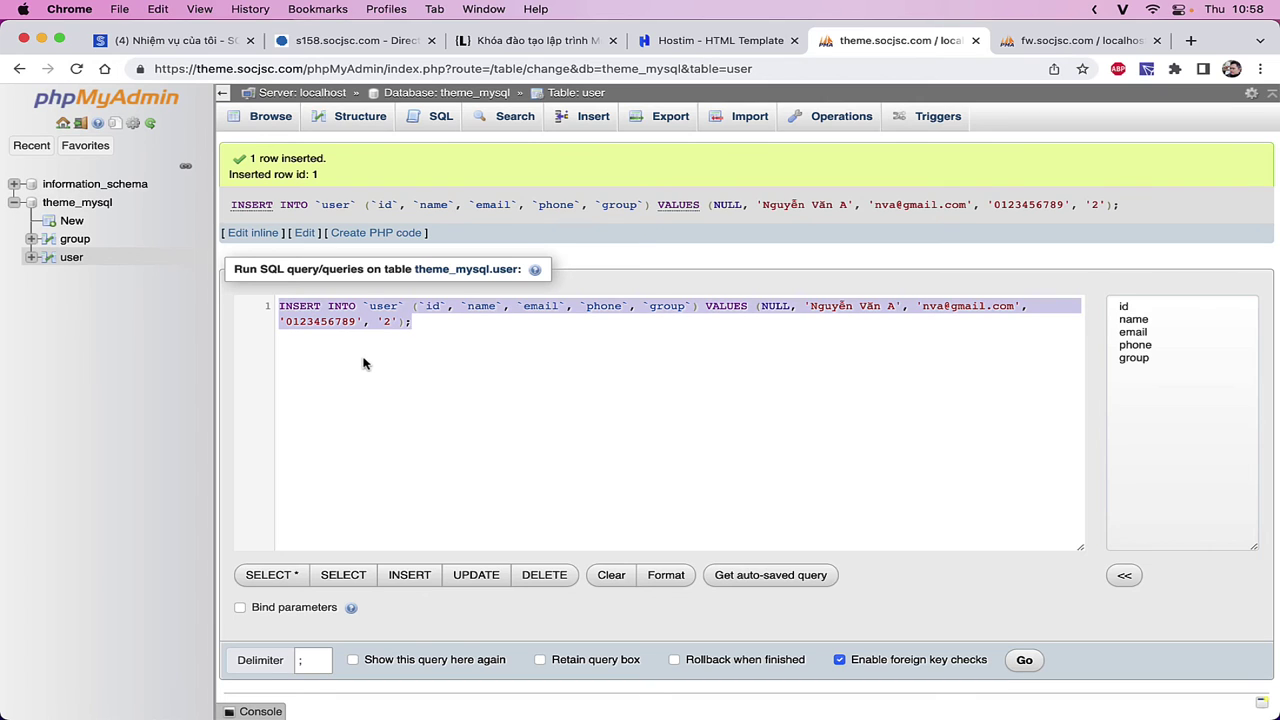
# - Paste the INSERT query into the user table's SQL editor, then leave for the user rows
pyautogui.click(446, 124)
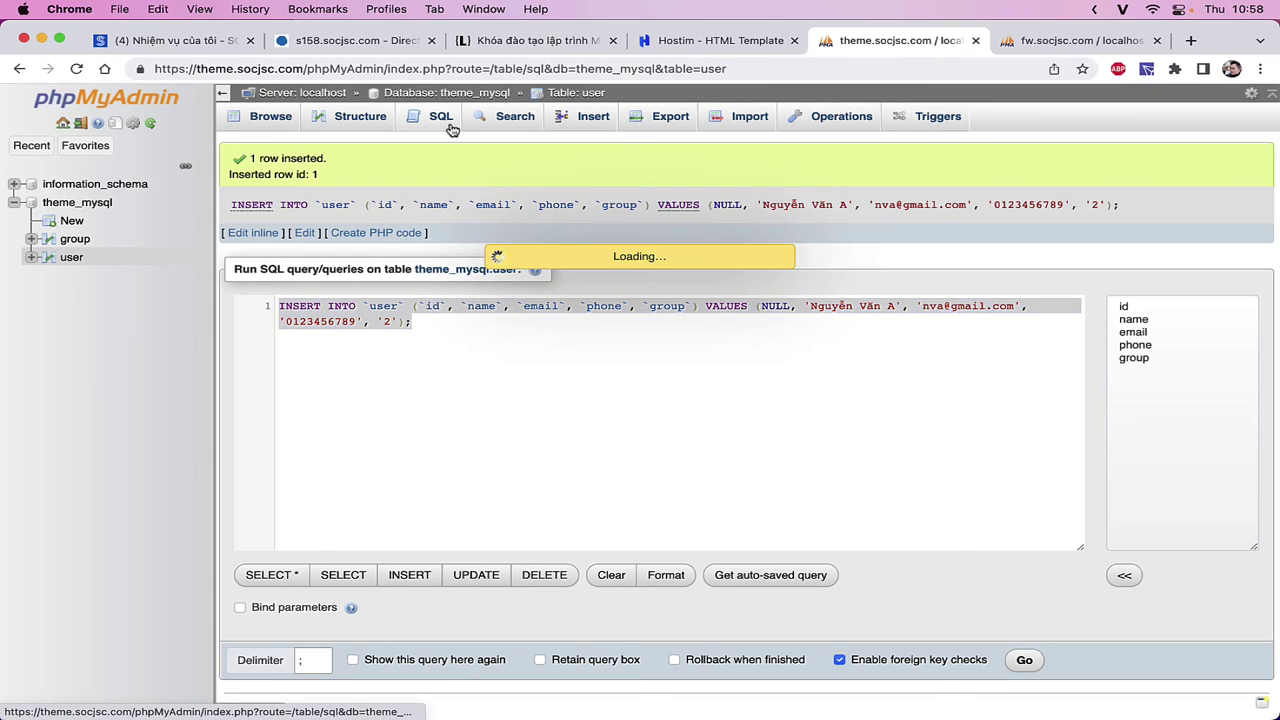
pyautogui.press('super+a')
pyautogui.press('super+v')
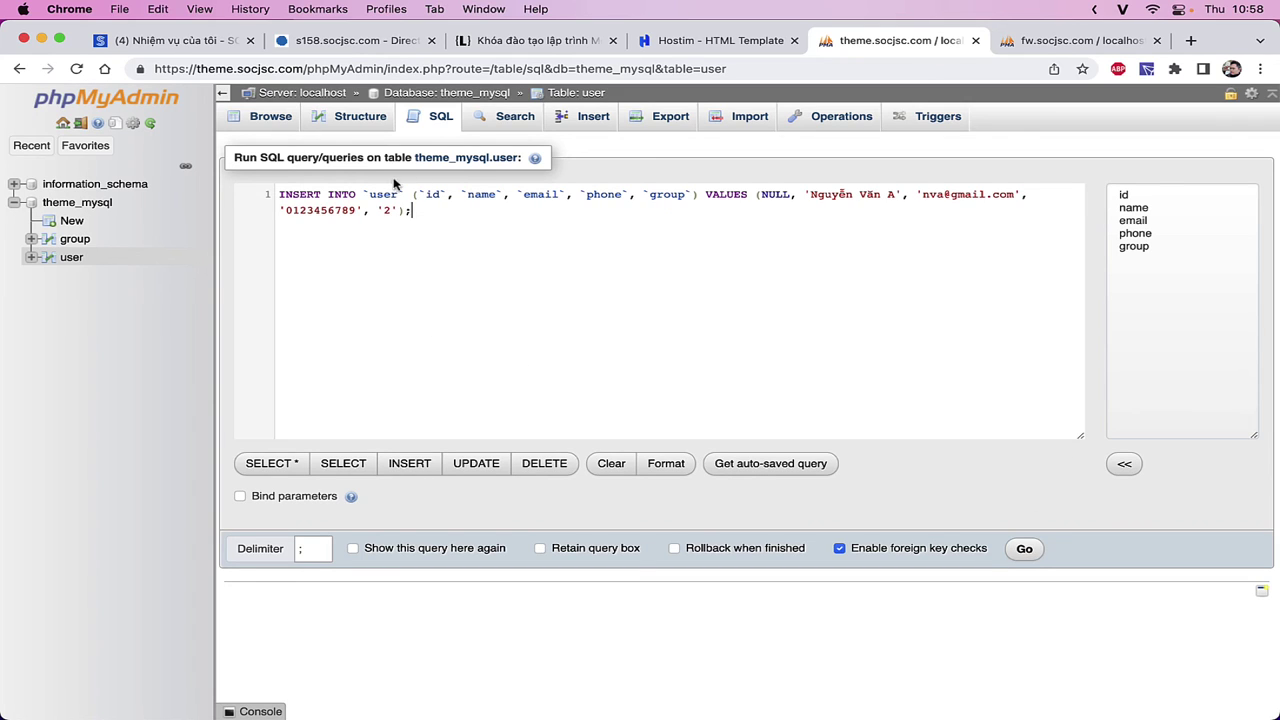
pyautogui.click(71, 257)
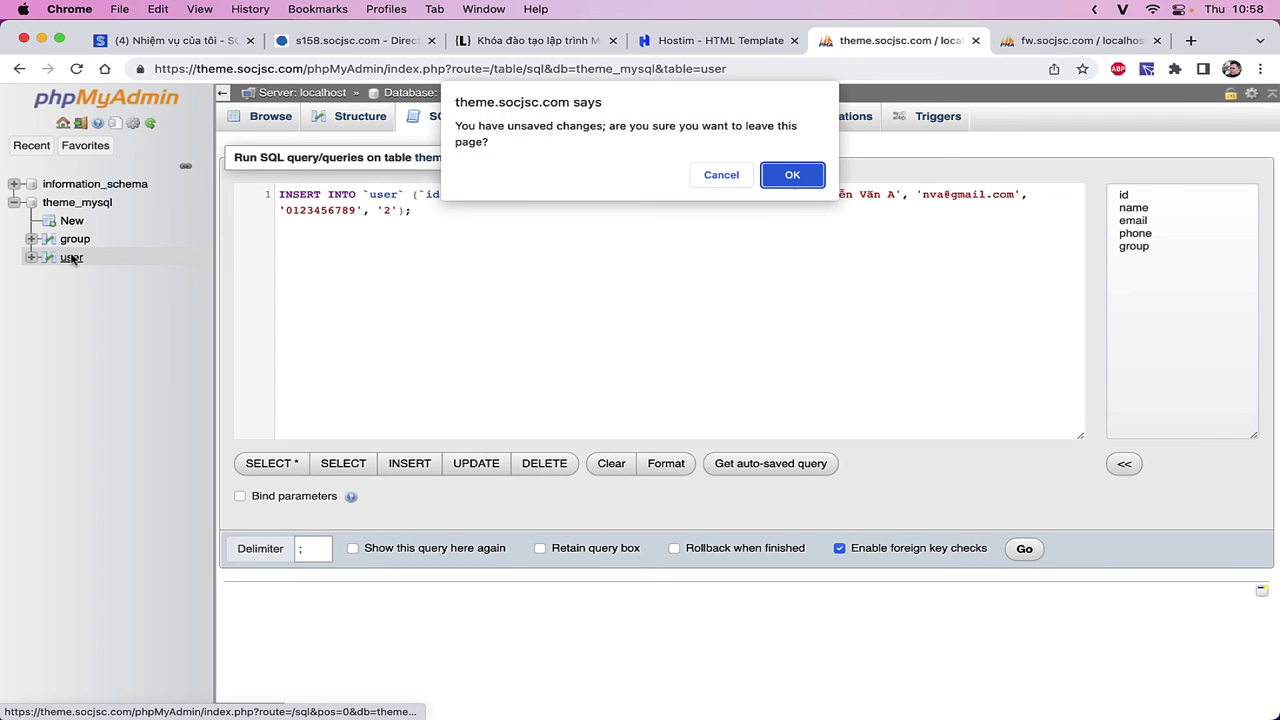
pyautogui.click(787, 171)
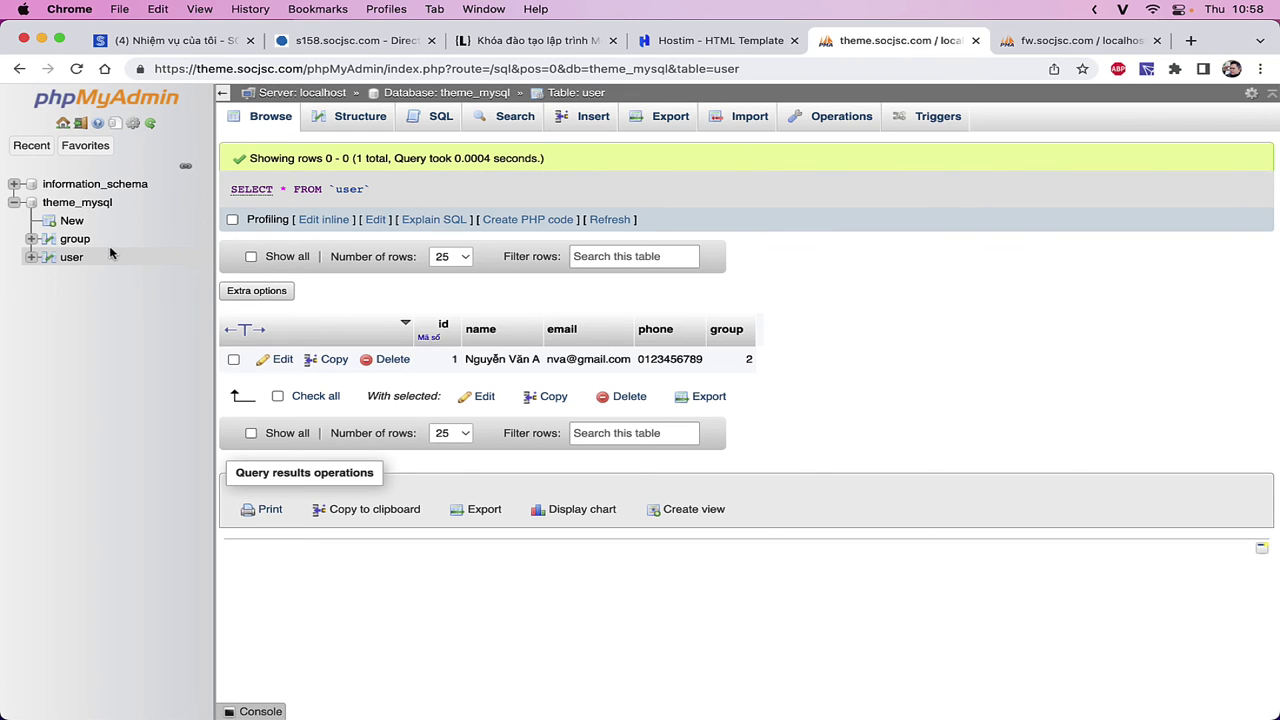
# - Browse the group and user tables, then open the theme_mysql database overview
pyautogui.click(75, 240)
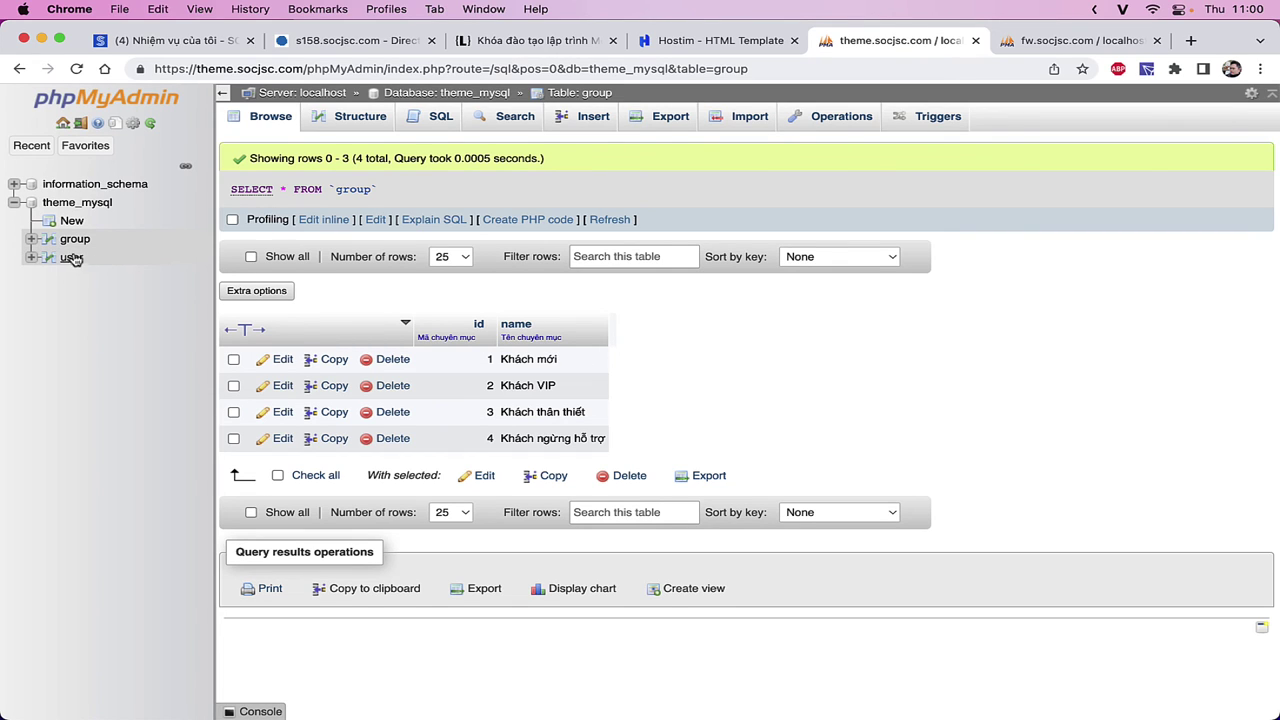
pyautogui.click(70, 259)
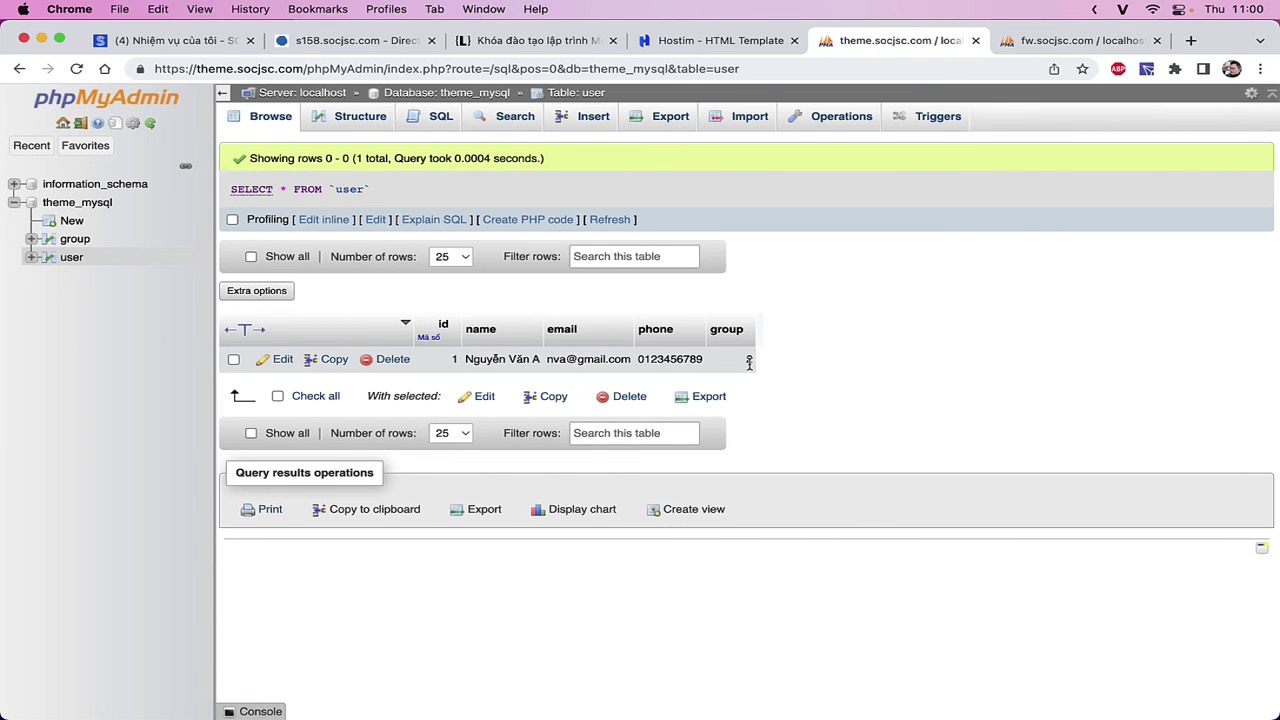
pyautogui.click(72, 239)
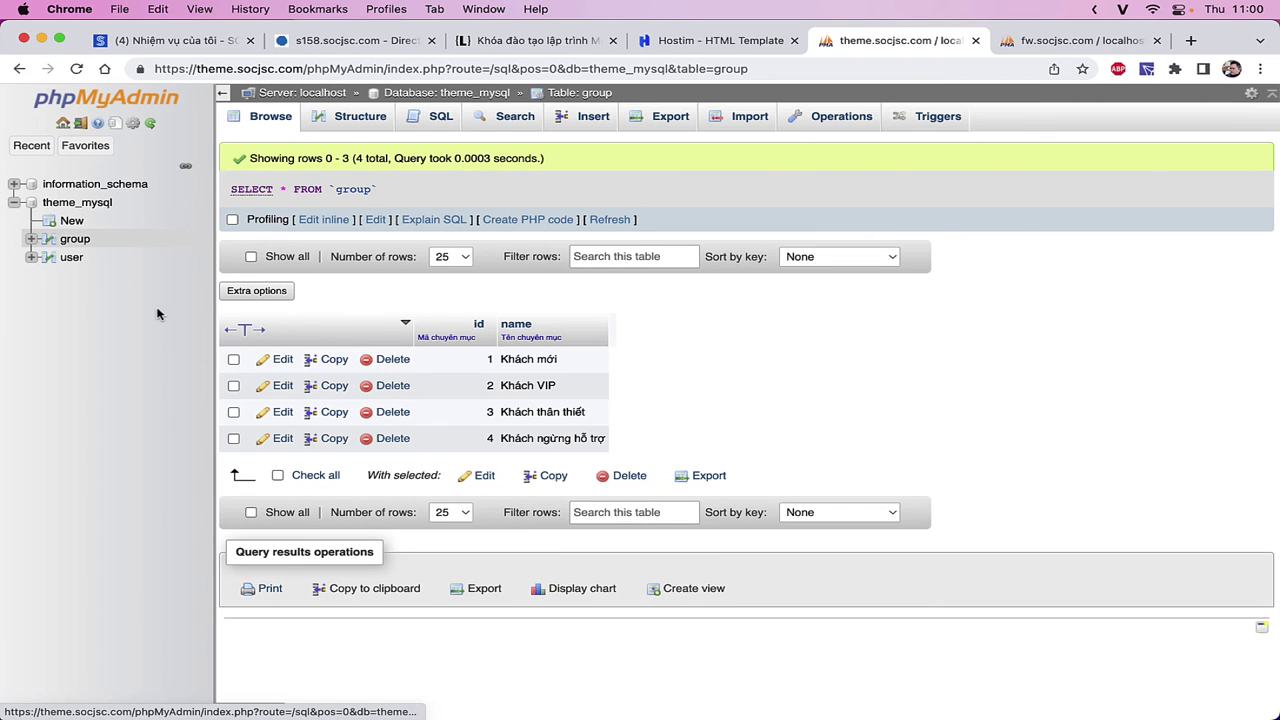
pyautogui.click(72, 205)
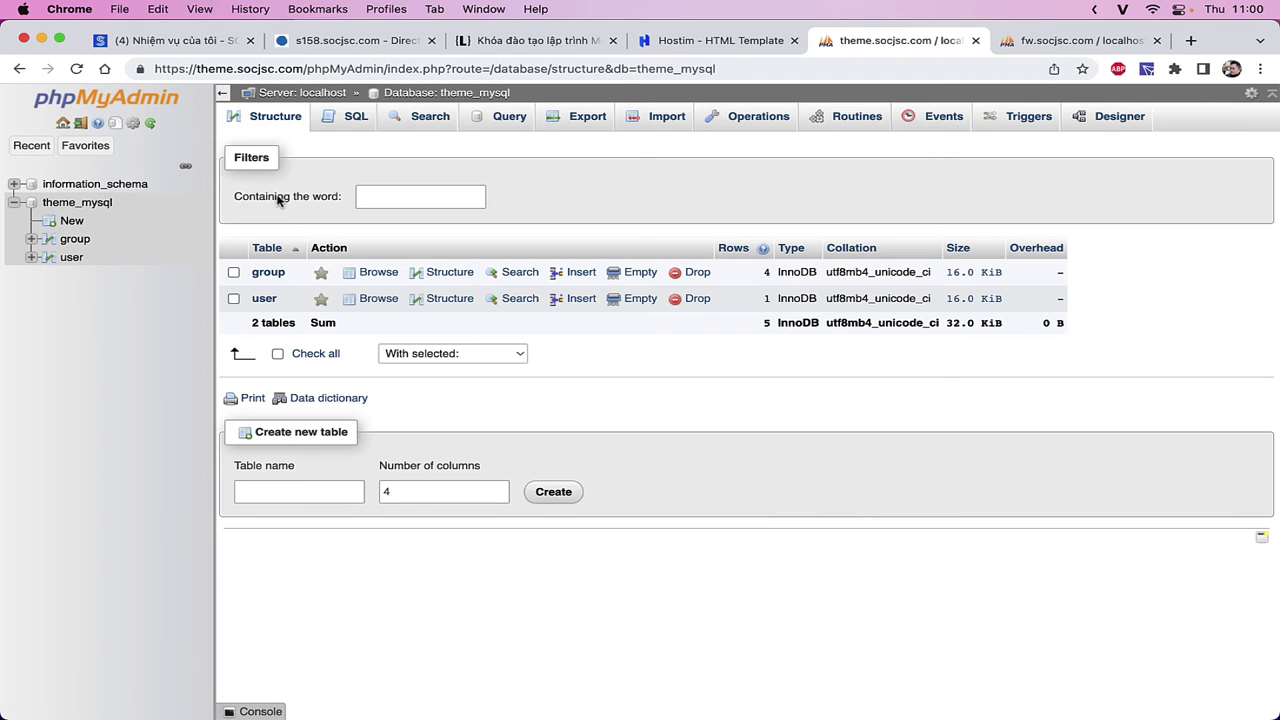
# - In Designer, try linking user.group to group.id as a foreign key relationship
pyautogui.click(84, 206)
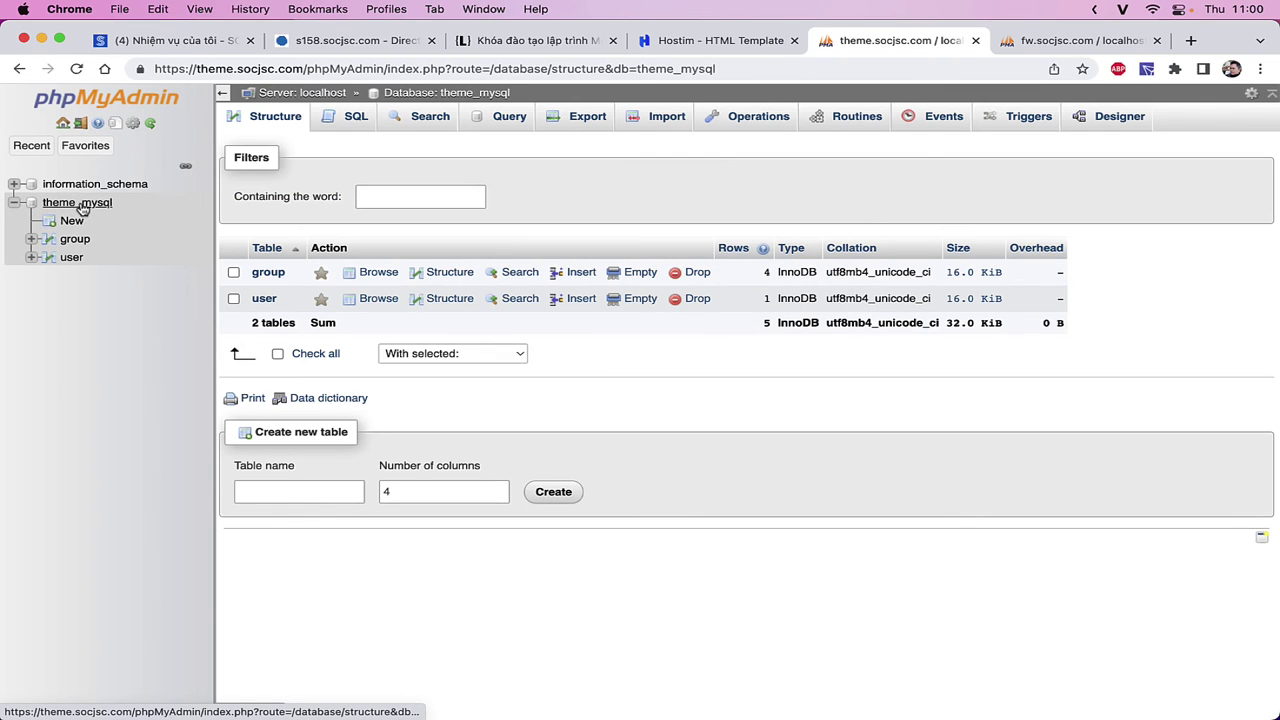
pyautogui.click(94, 207)
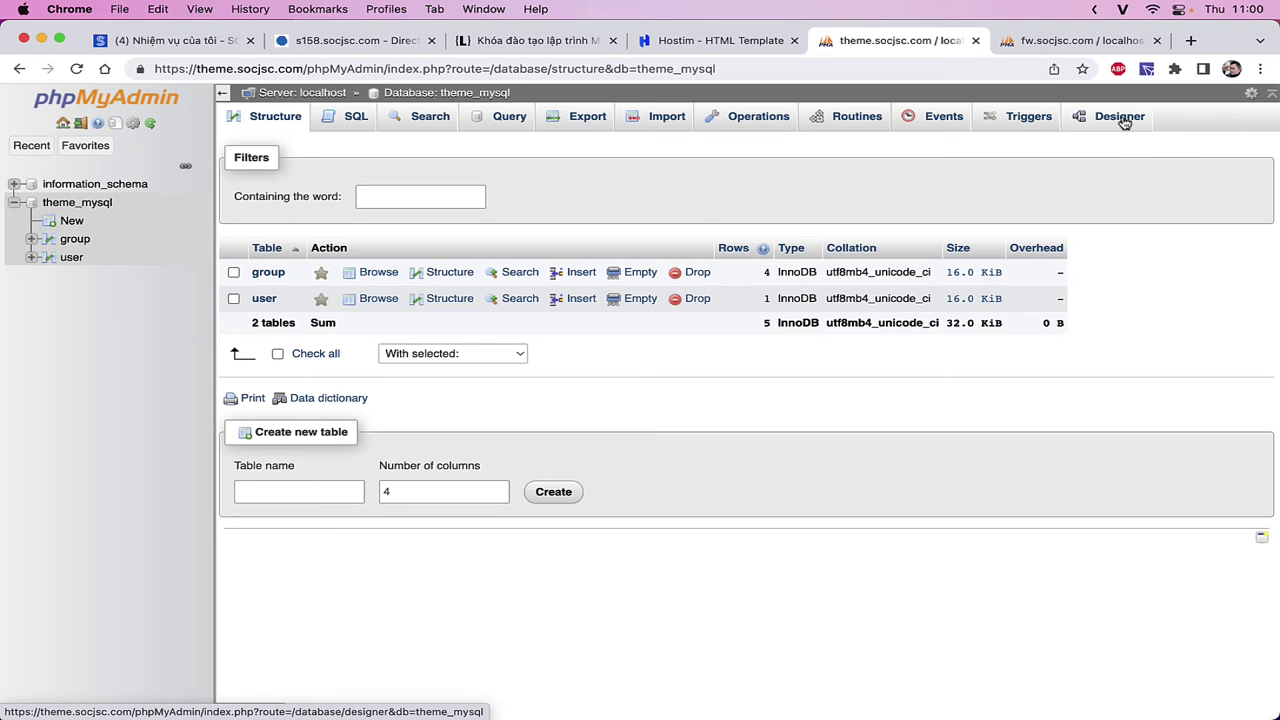
pyautogui.click(1122, 117)
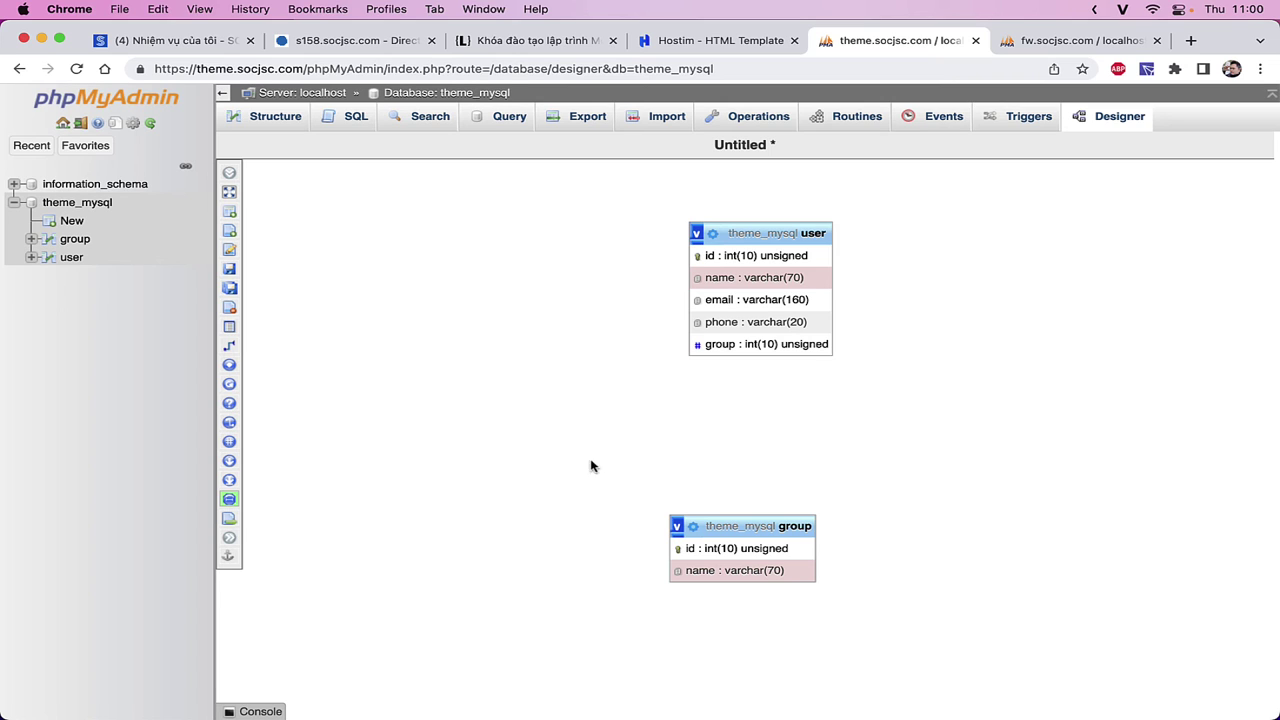
pyautogui.moveTo(700, 526); pyautogui.dragTo(644, 528)
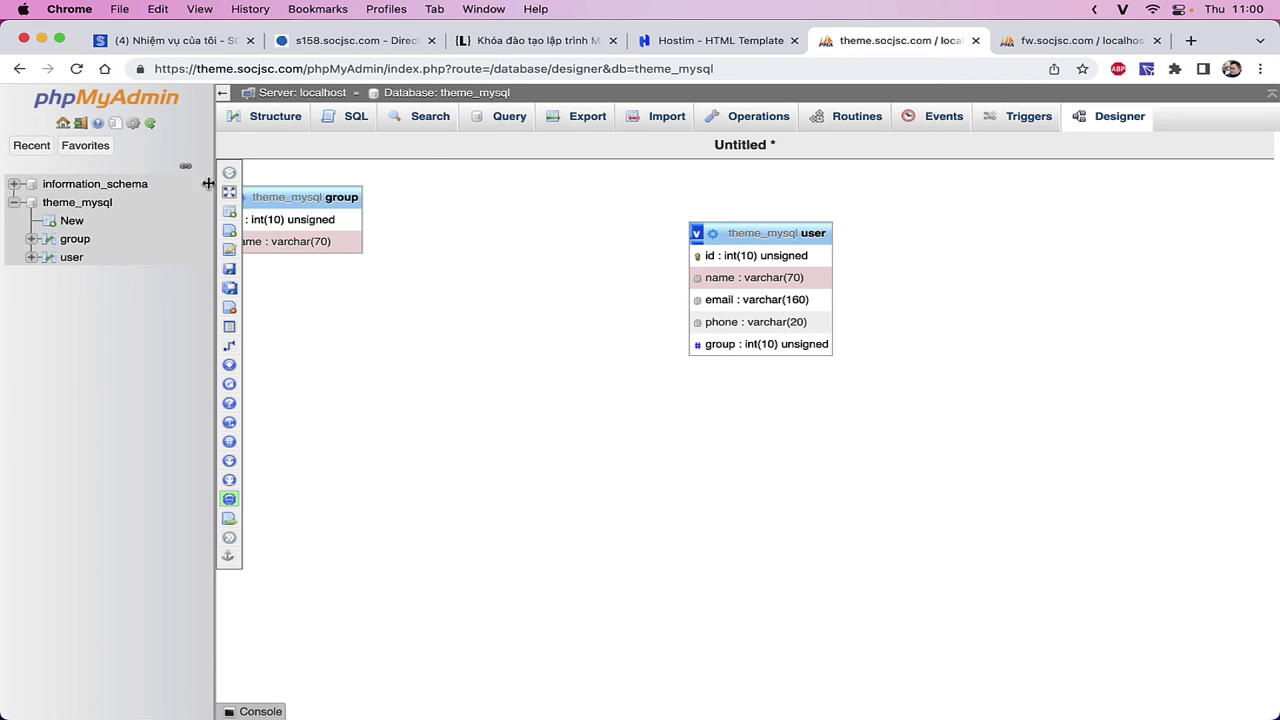
pyautogui.moveTo(230, 176)
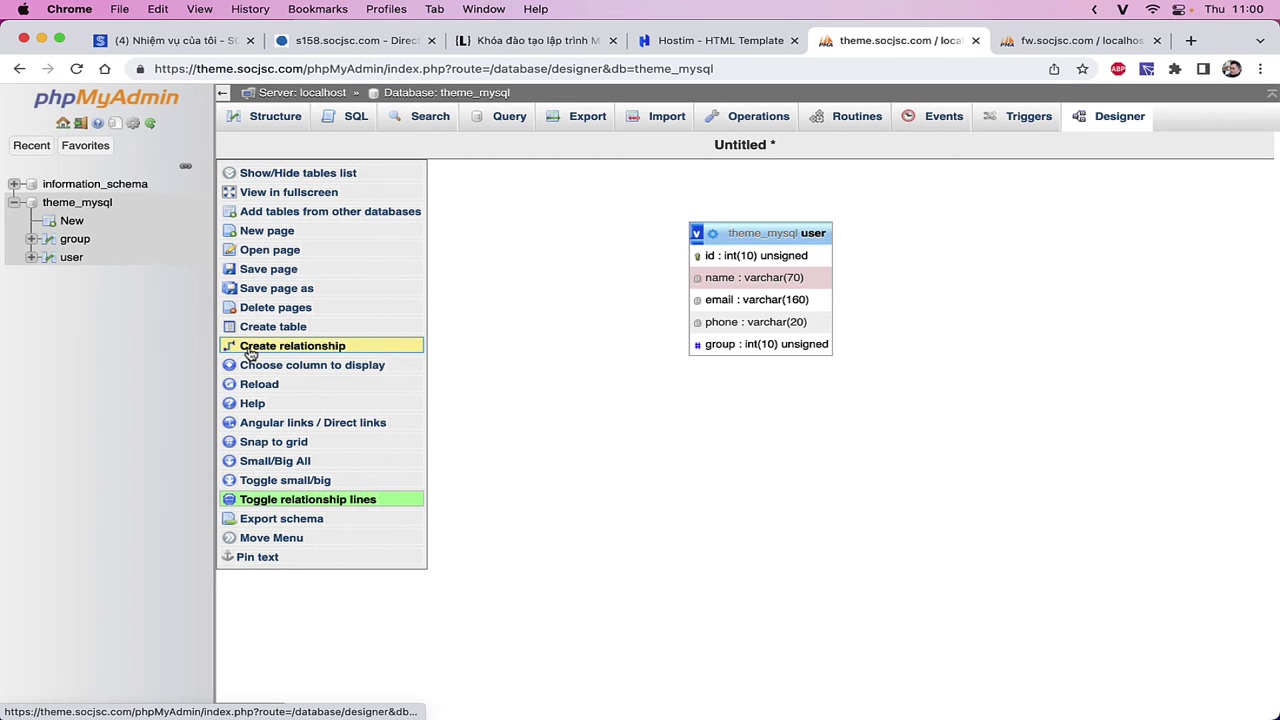
pyautogui.click(288, 346)
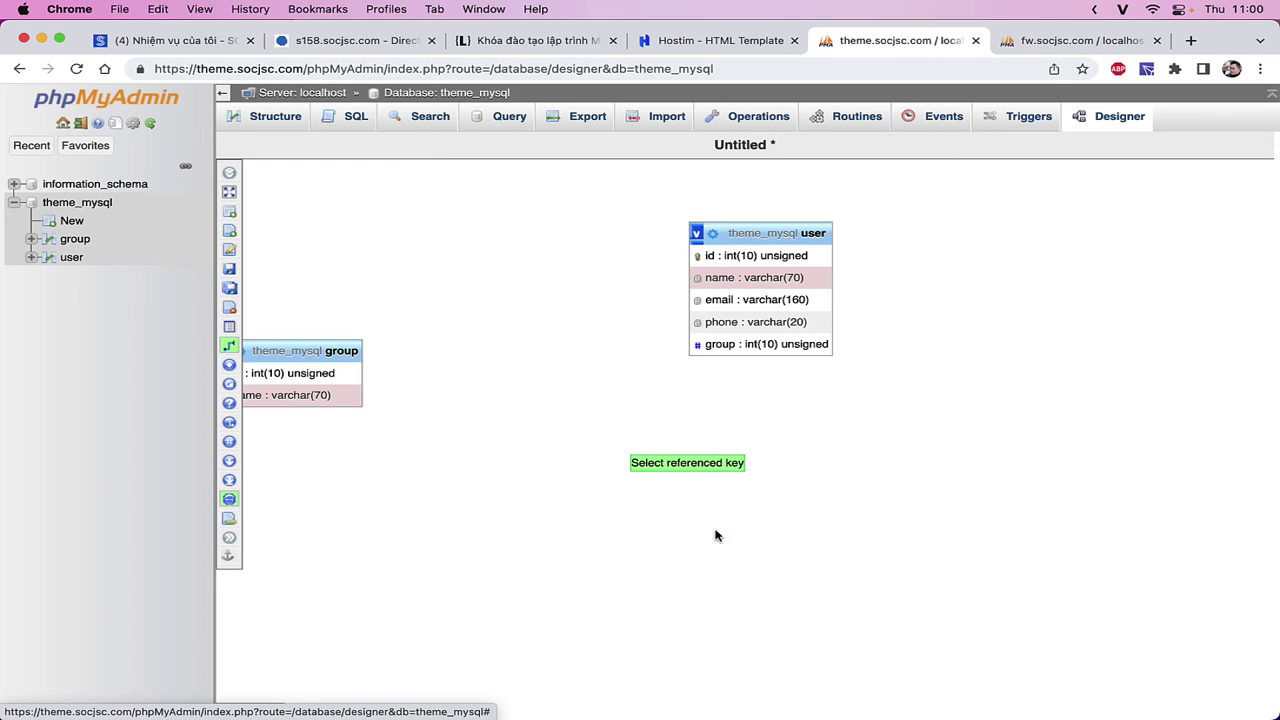
pyautogui.click(325, 373)
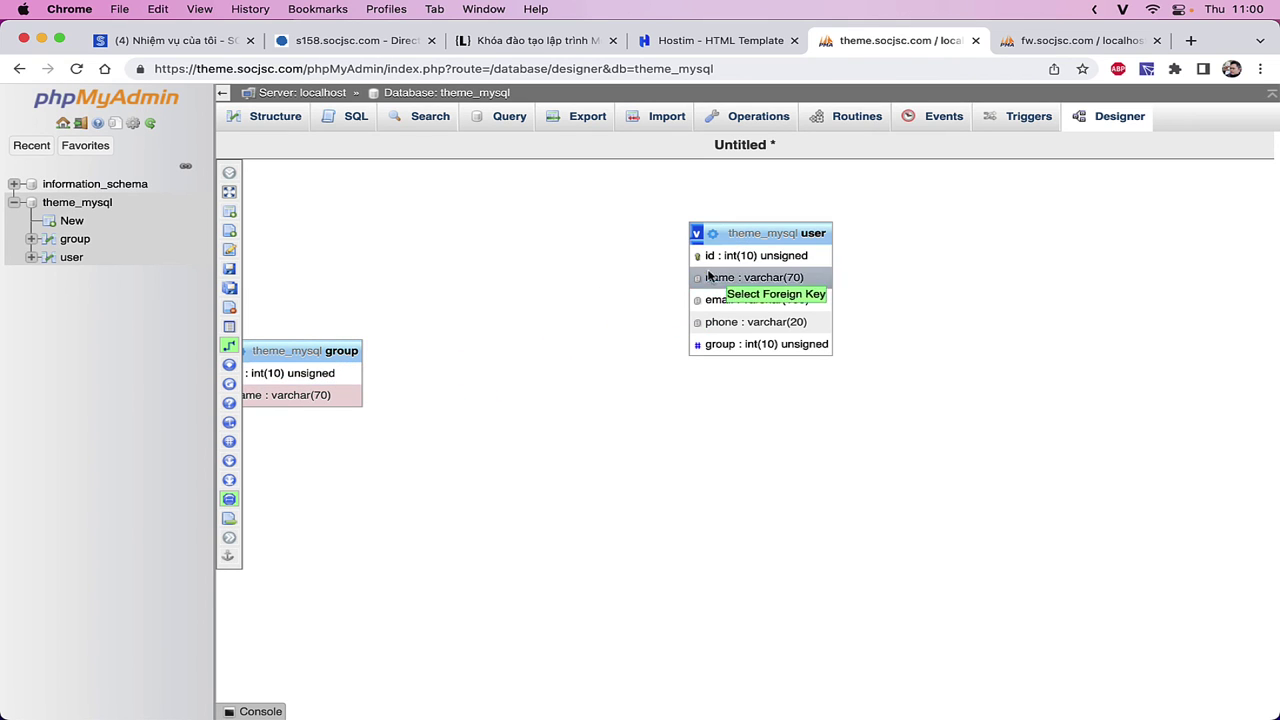
pyautogui.click(717, 344)
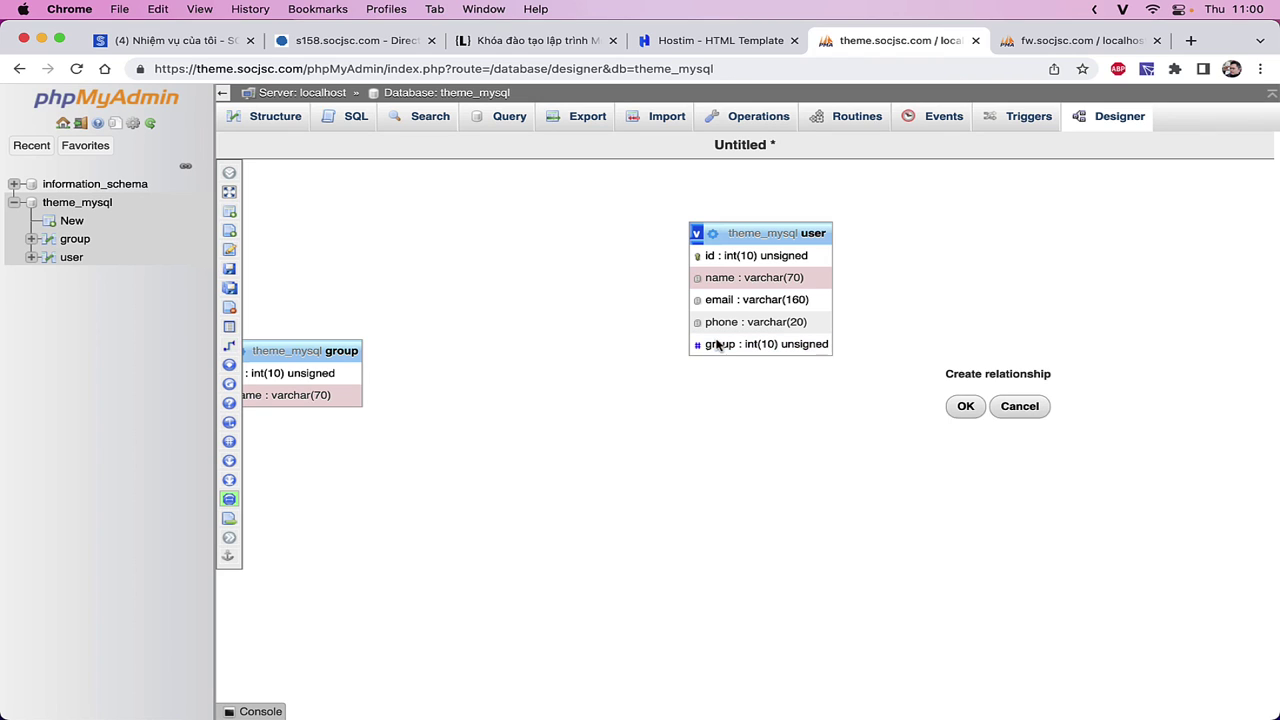
pyautogui.click(963, 405)
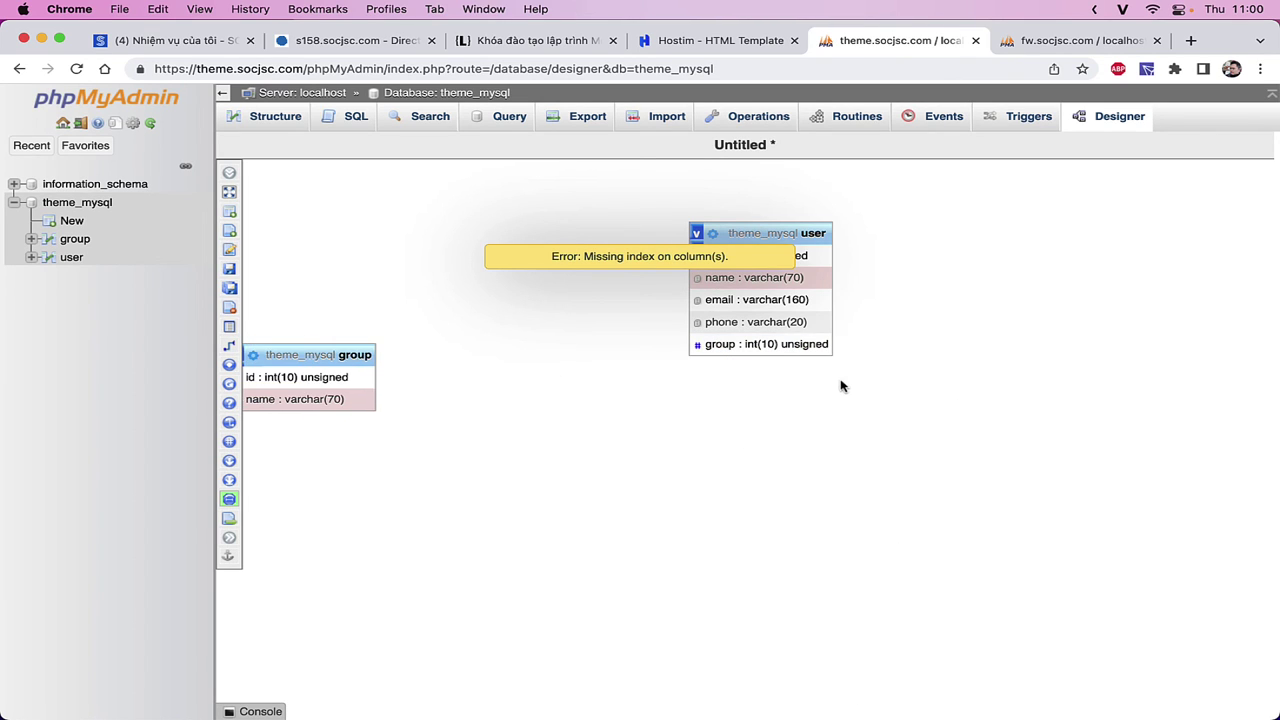
pyautogui.moveTo(311, 352); pyautogui.dragTo(598, 170)
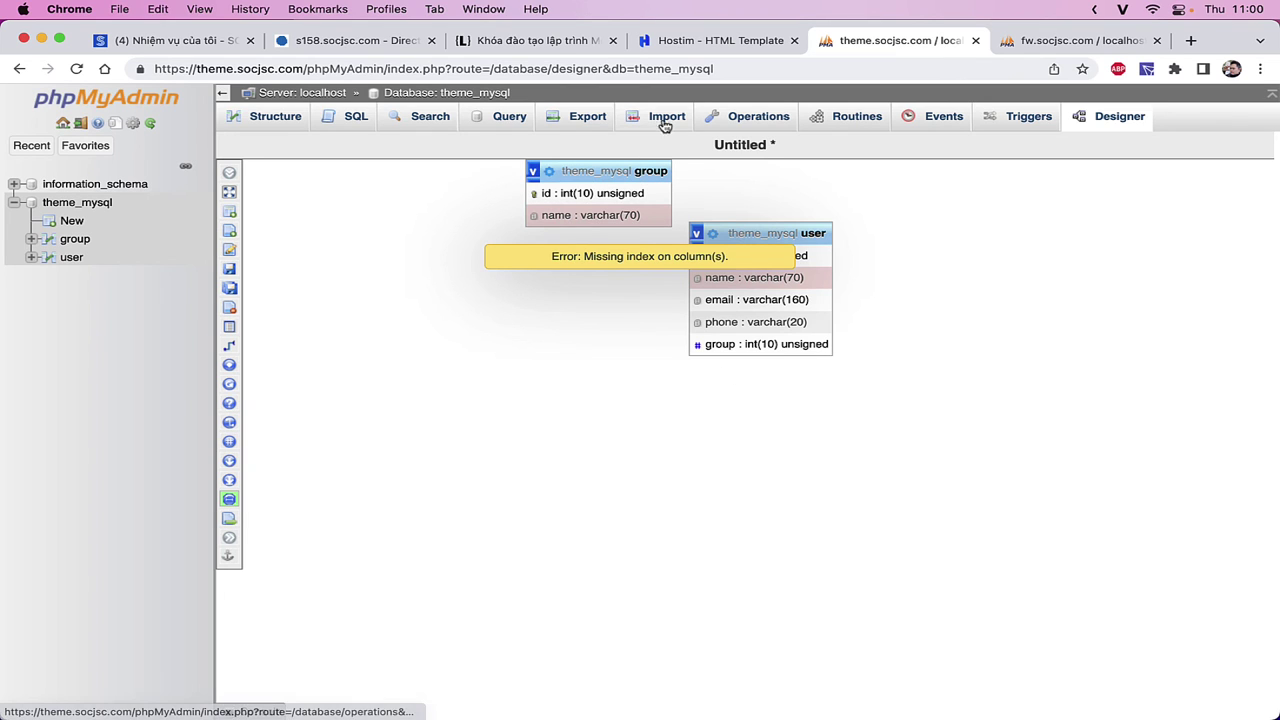
# - Reopen Designer and retry the user.group to group.id relationship
pyautogui.click(272, 116)
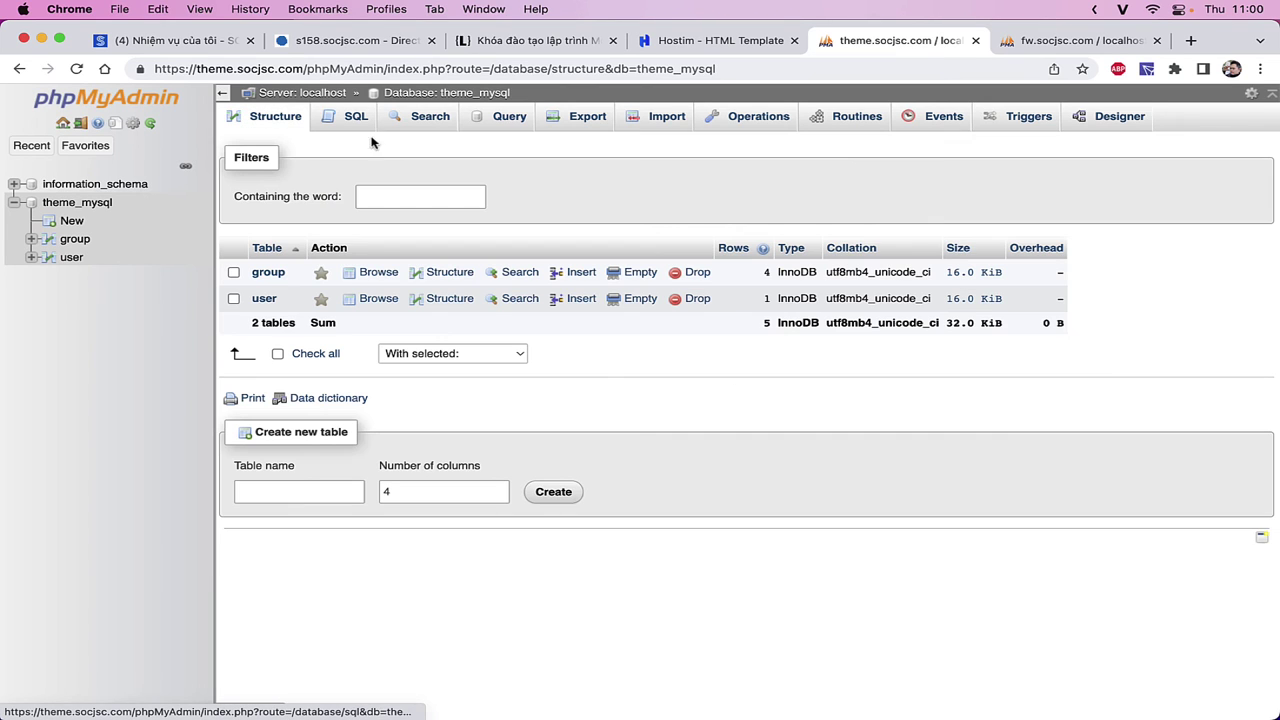
pyautogui.click(1121, 114)
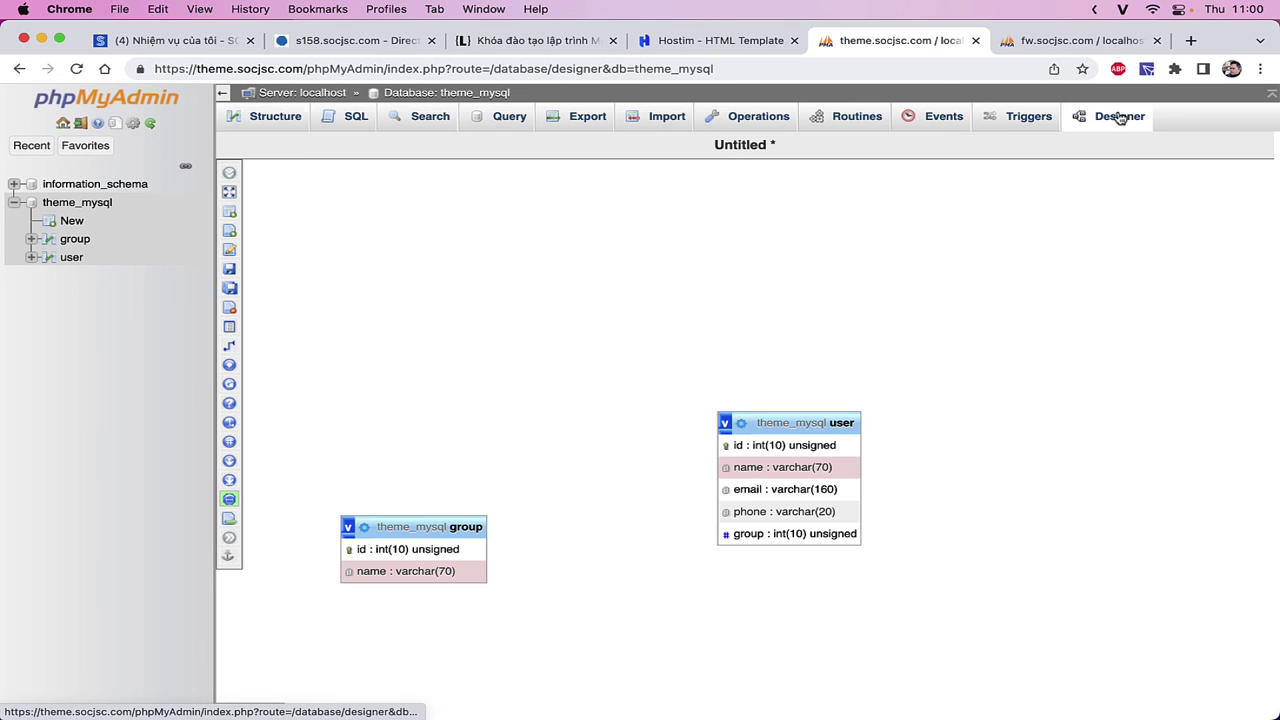
pyautogui.click(232, 345)
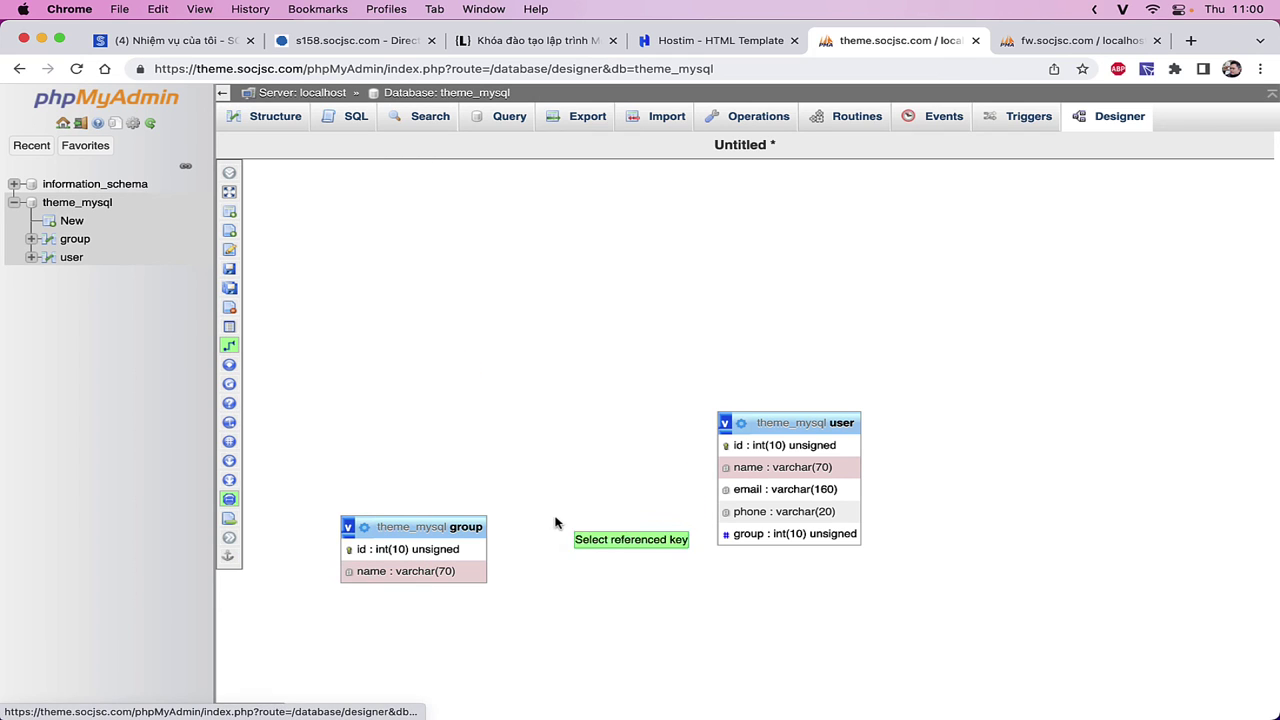
pyautogui.click(460, 550)
pyautogui.click(741, 535)
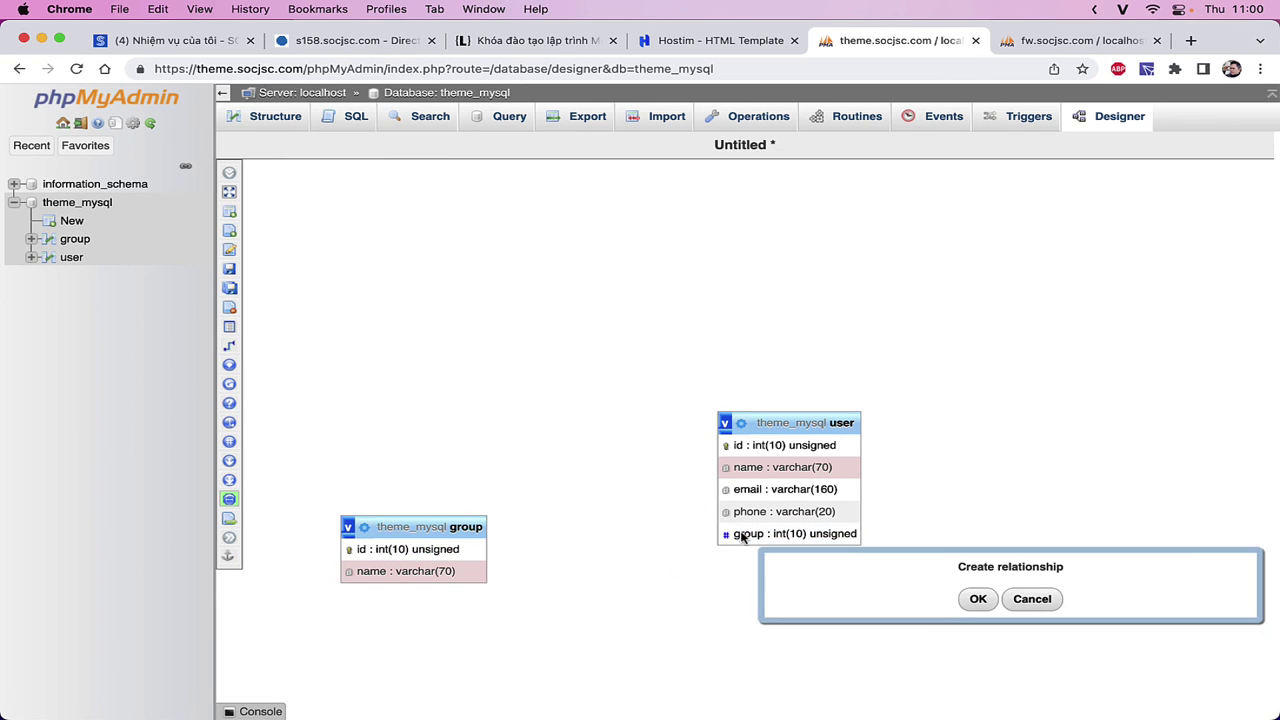
pyautogui.click(968, 600)
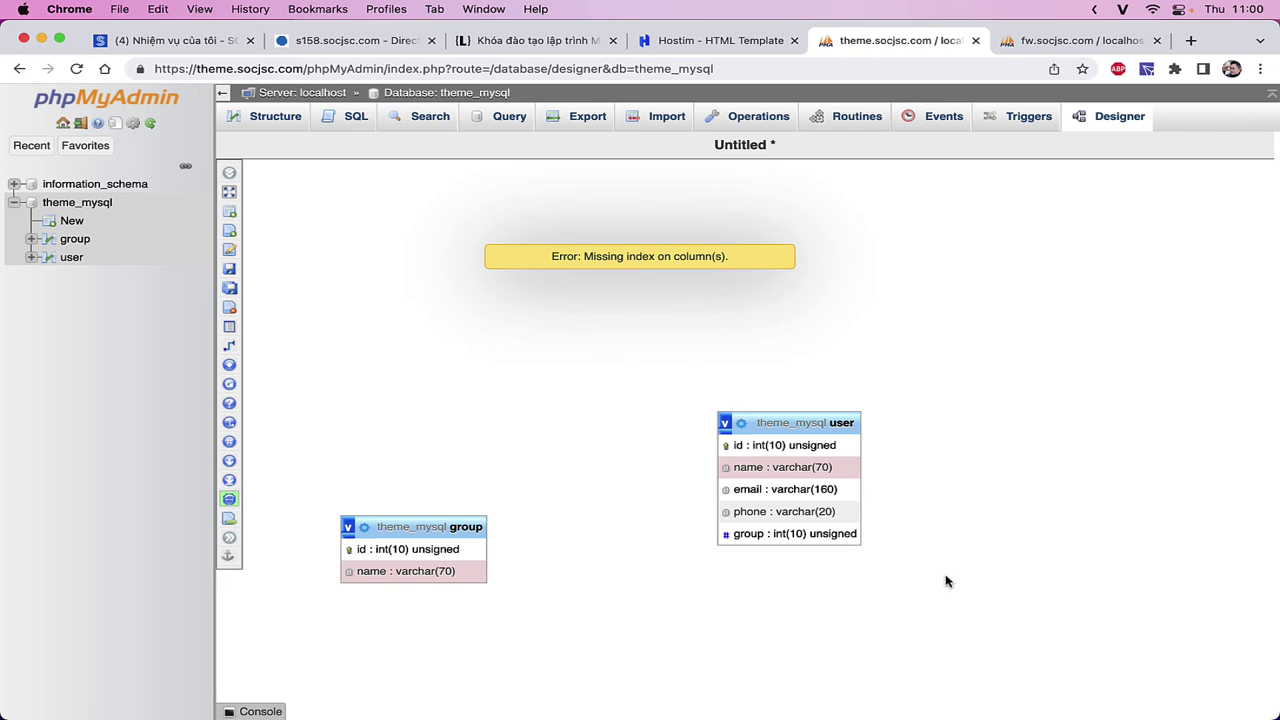
# - Try the link once more, dismiss the primary-key warnings, and open the user rows
pyautogui.moveTo(216, 288)
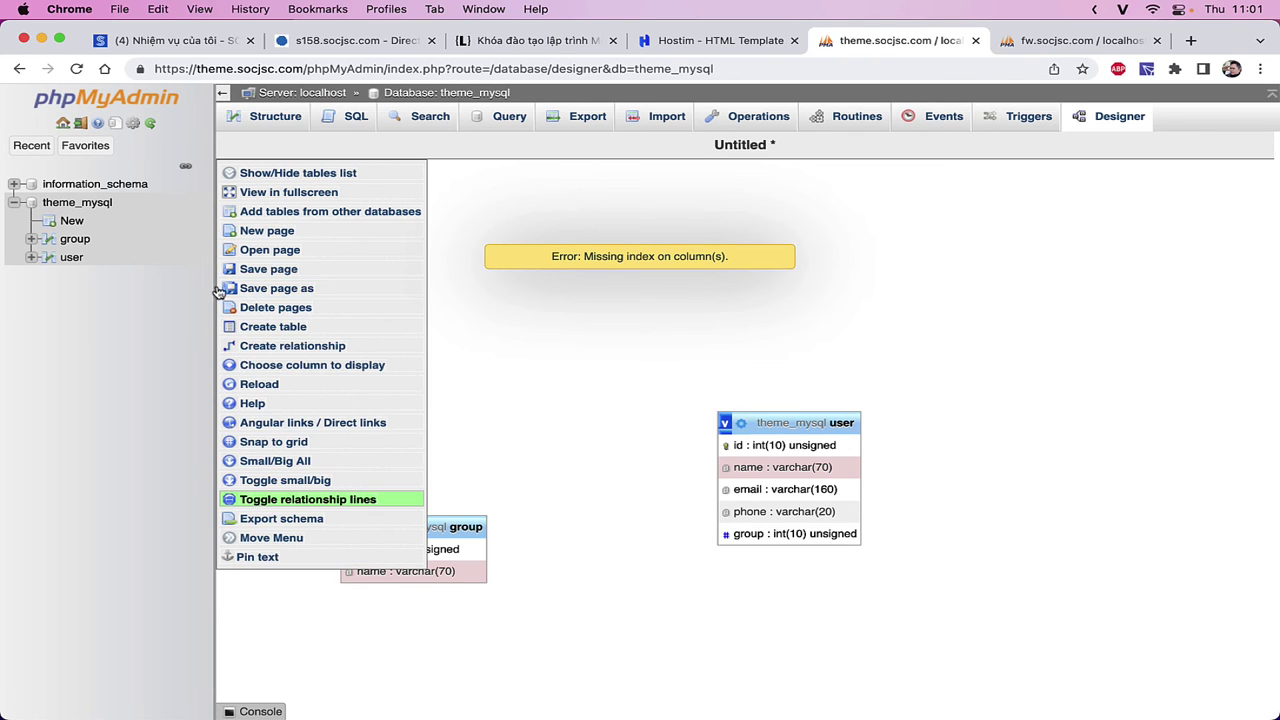
pyautogui.click(285, 346)
pyautogui.click(741, 533)
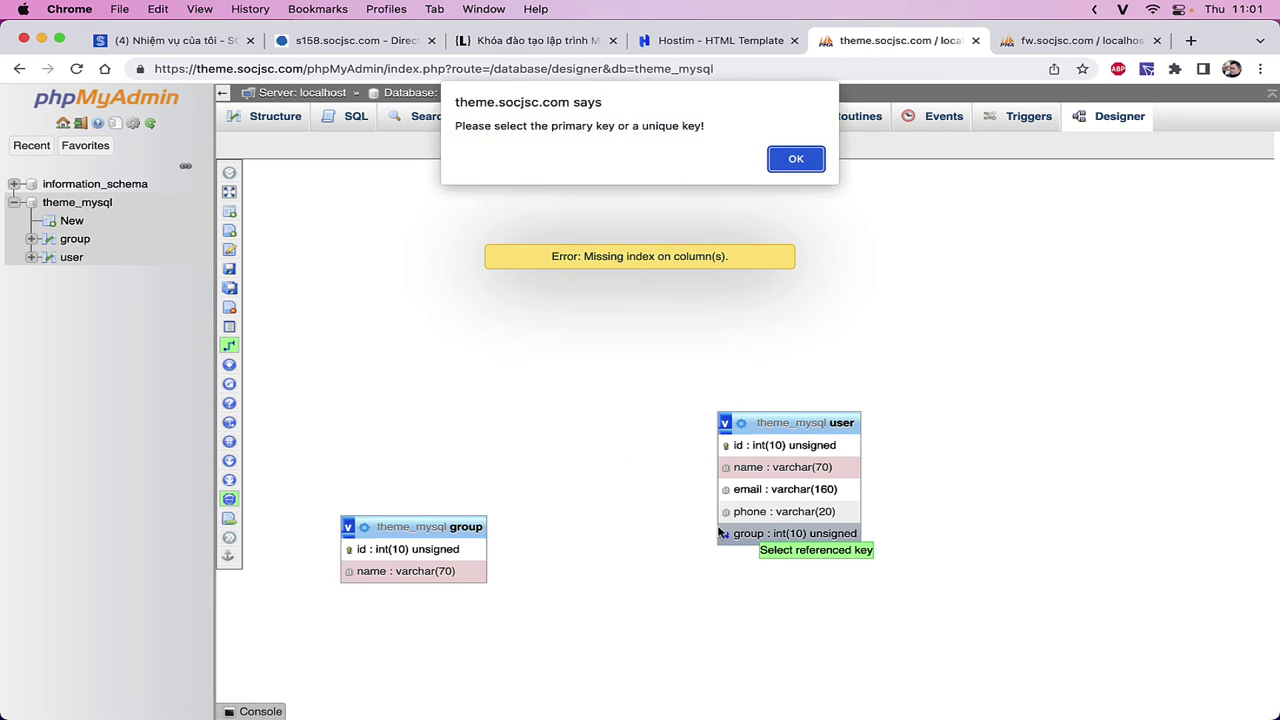
pyautogui.click(796, 160)
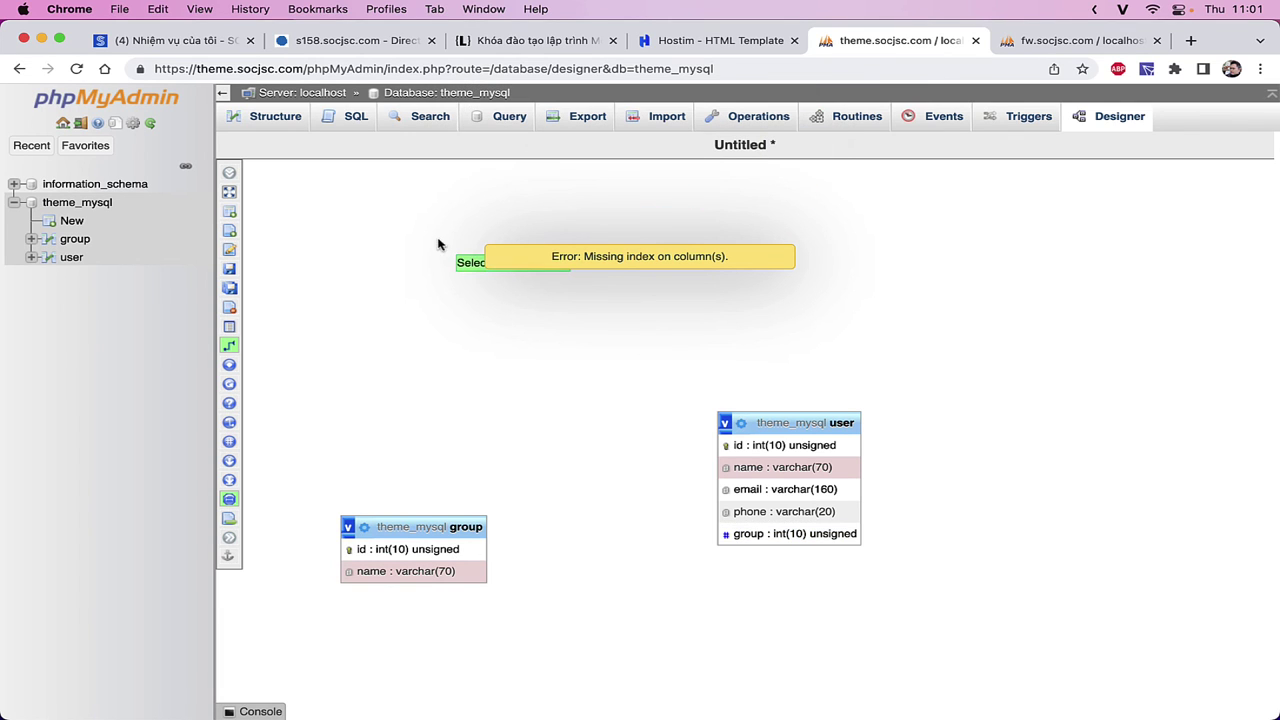
pyautogui.click(745, 534)
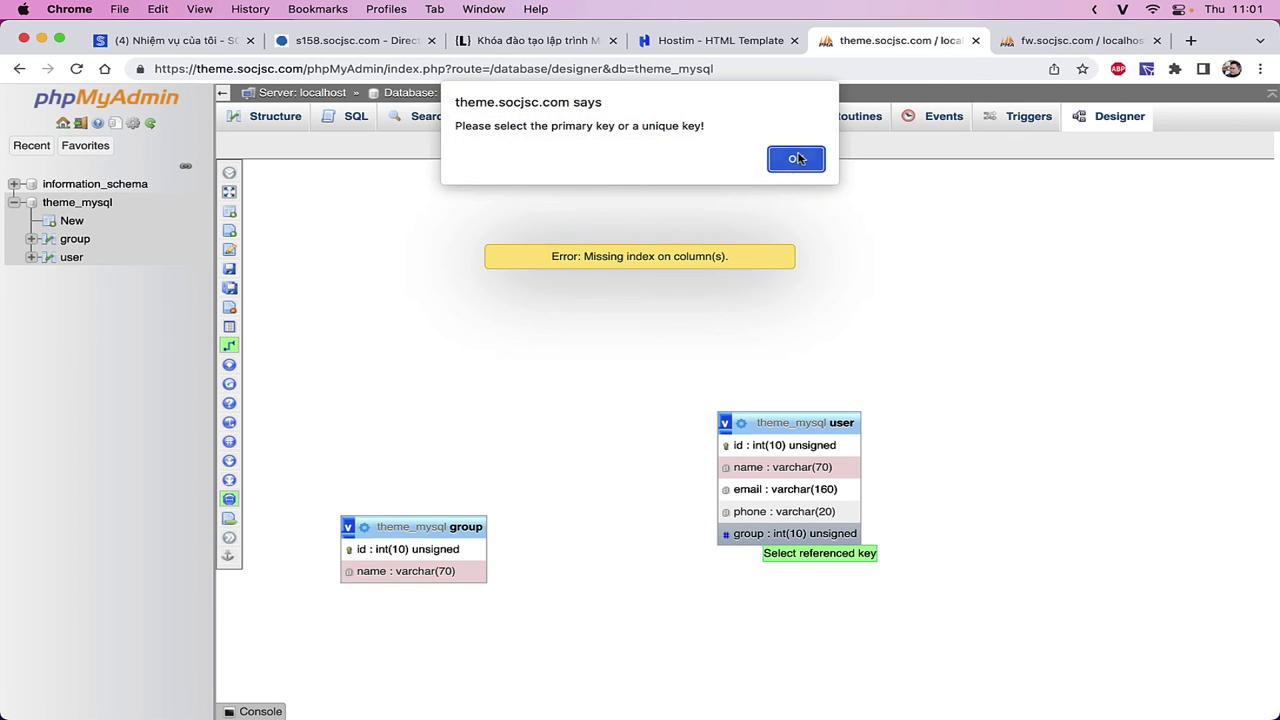
pyautogui.press('Return')
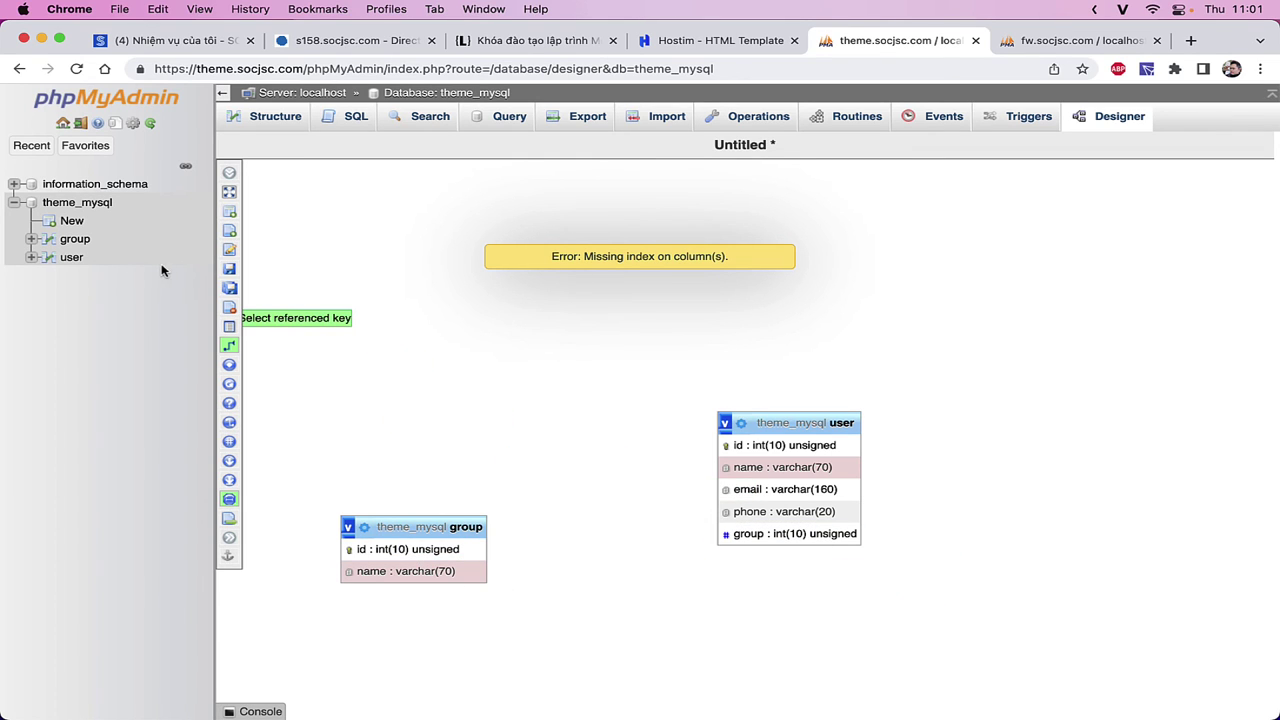
pyautogui.click(71, 257)
# - Open the SQL query editor for the theme_mysql database
pyautogui.click(74, 239)
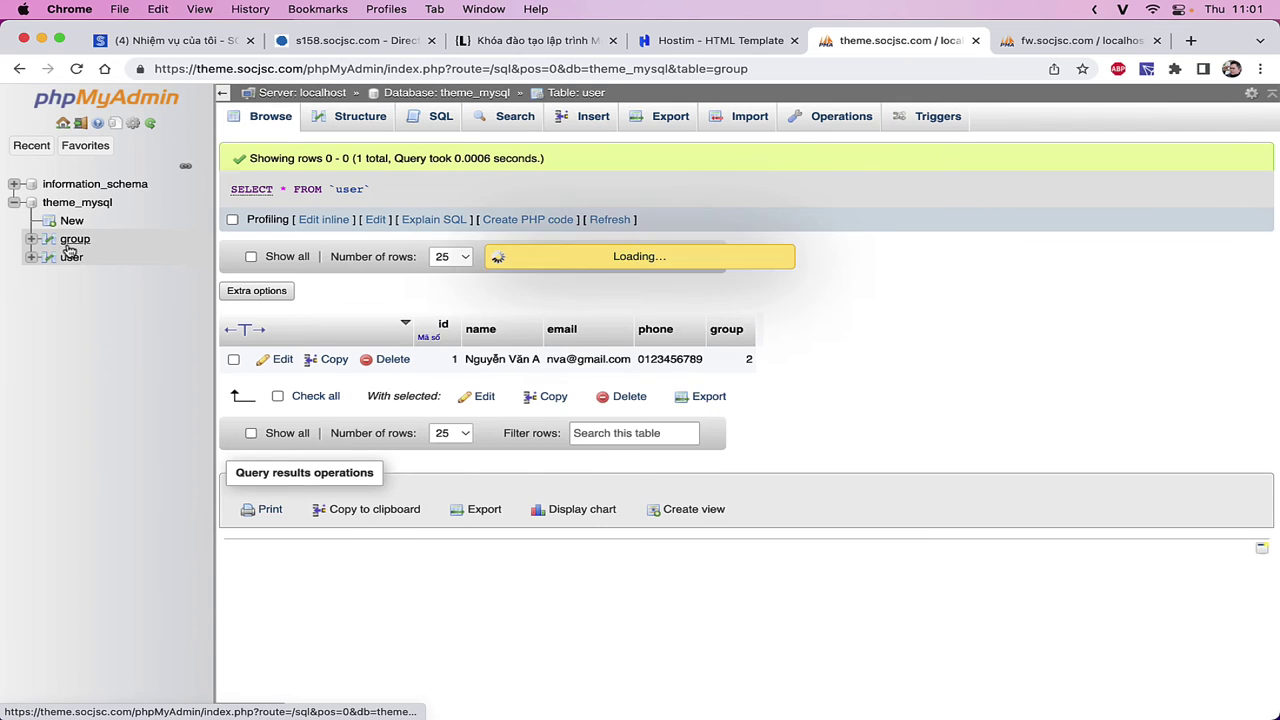
pyautogui.click(75, 259)
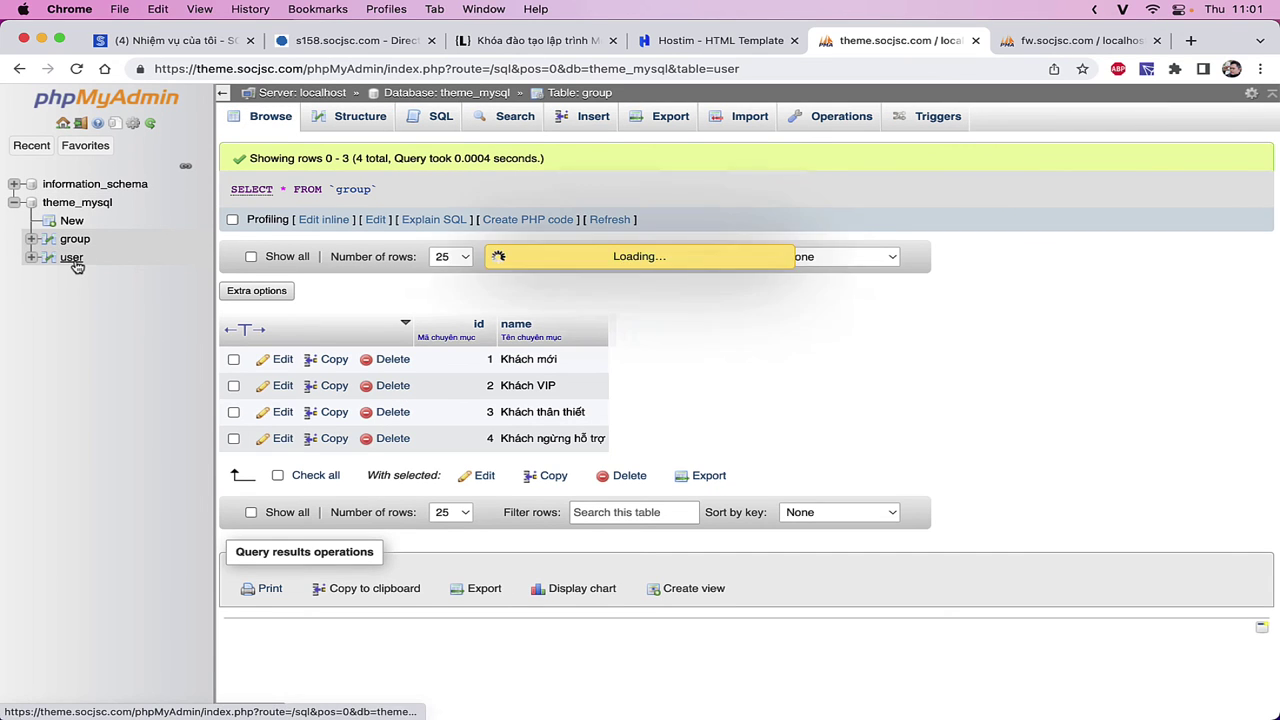
pyautogui.click(105, 202)
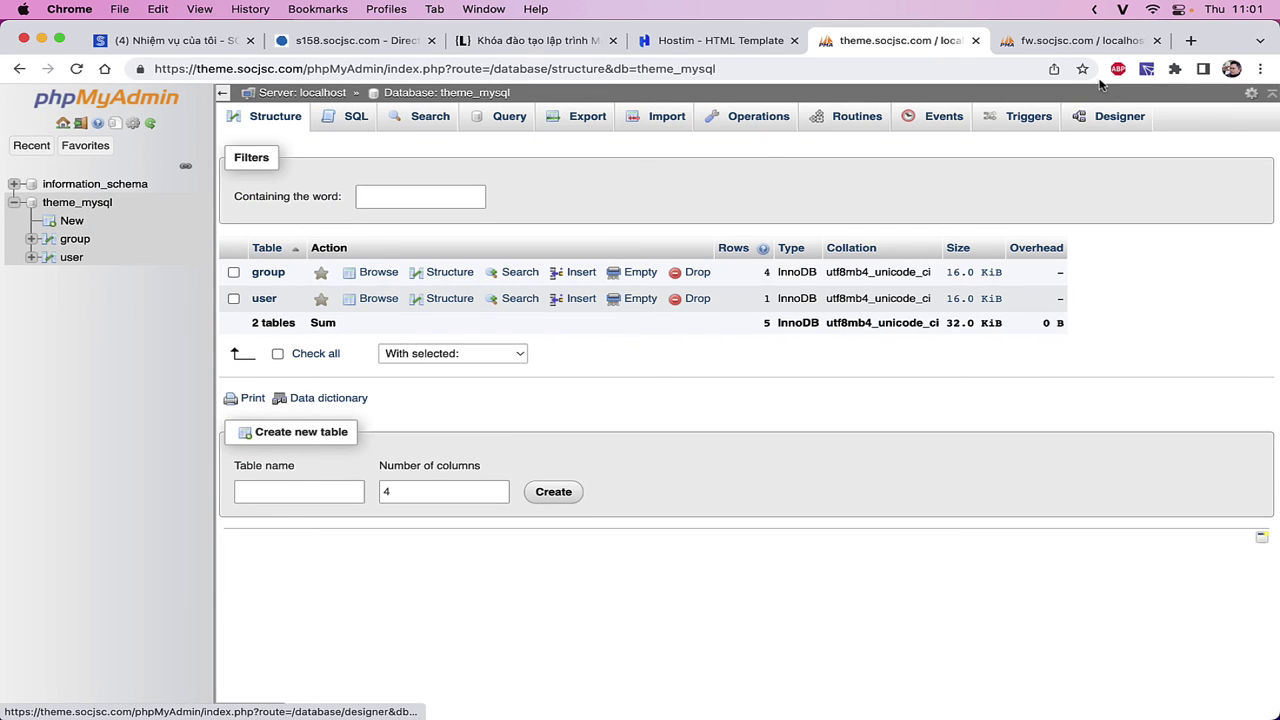
pyautogui.click(354, 118)
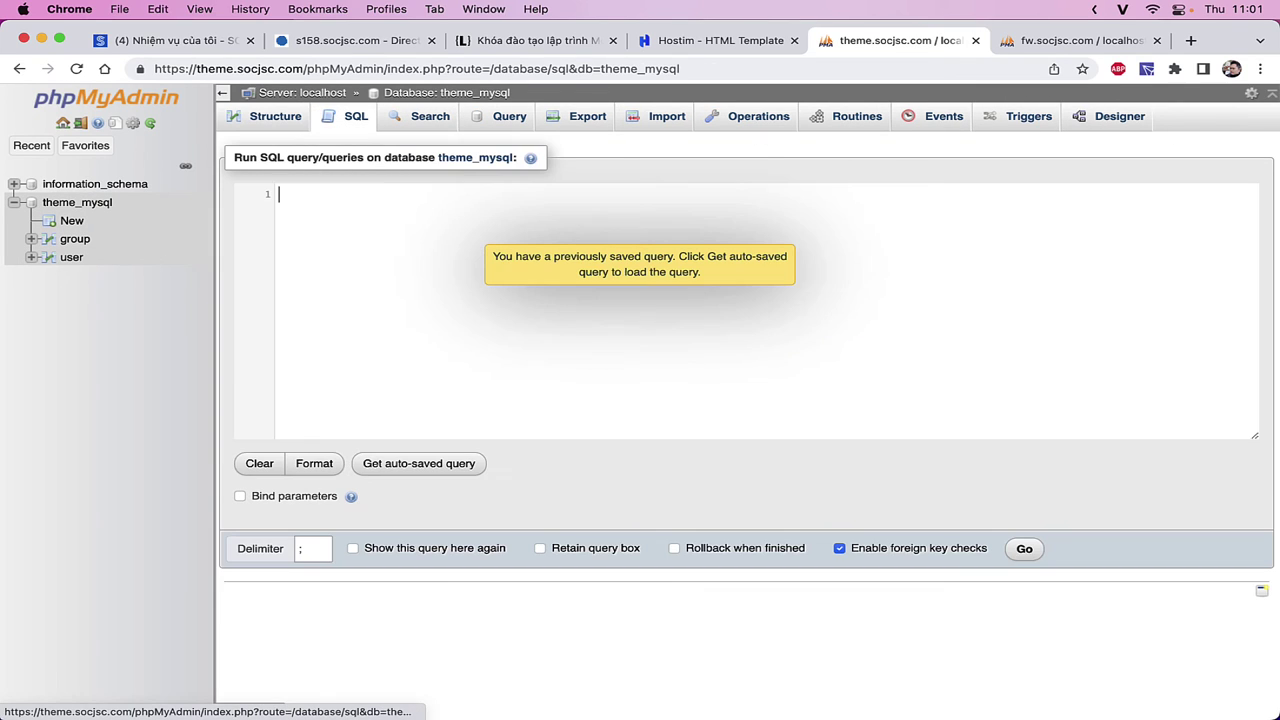
# - Type ALTER TABLE `user` into the editor, correcting typos
pyautogui.write('ALTẺ')
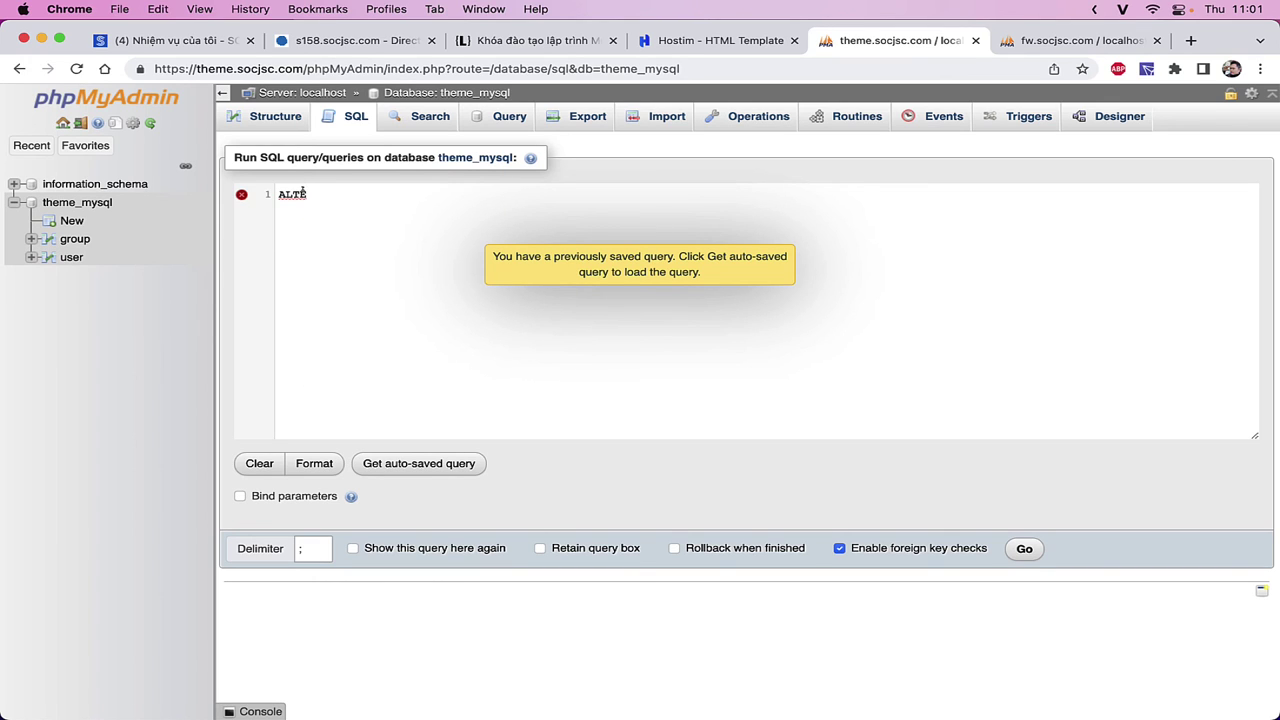
pyautogui.press('BackSpace')
pyautogui.press('BackSpace')
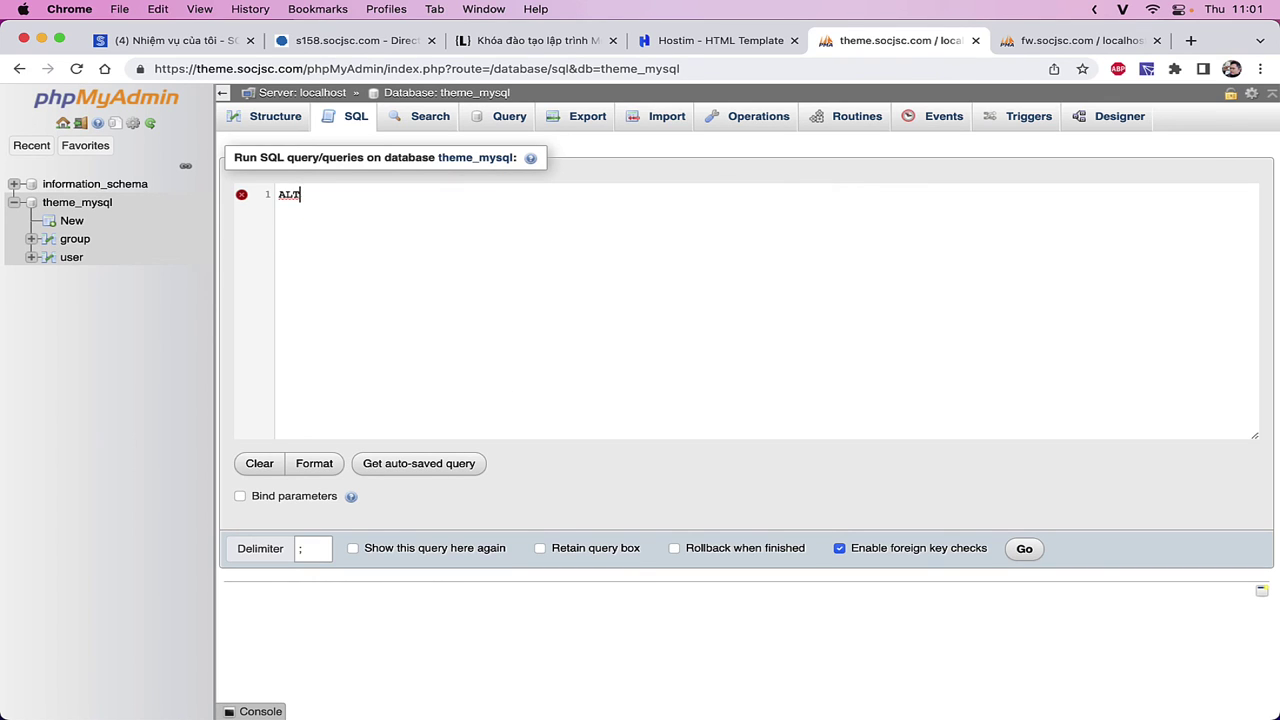
pyautogui.write('eR TA')
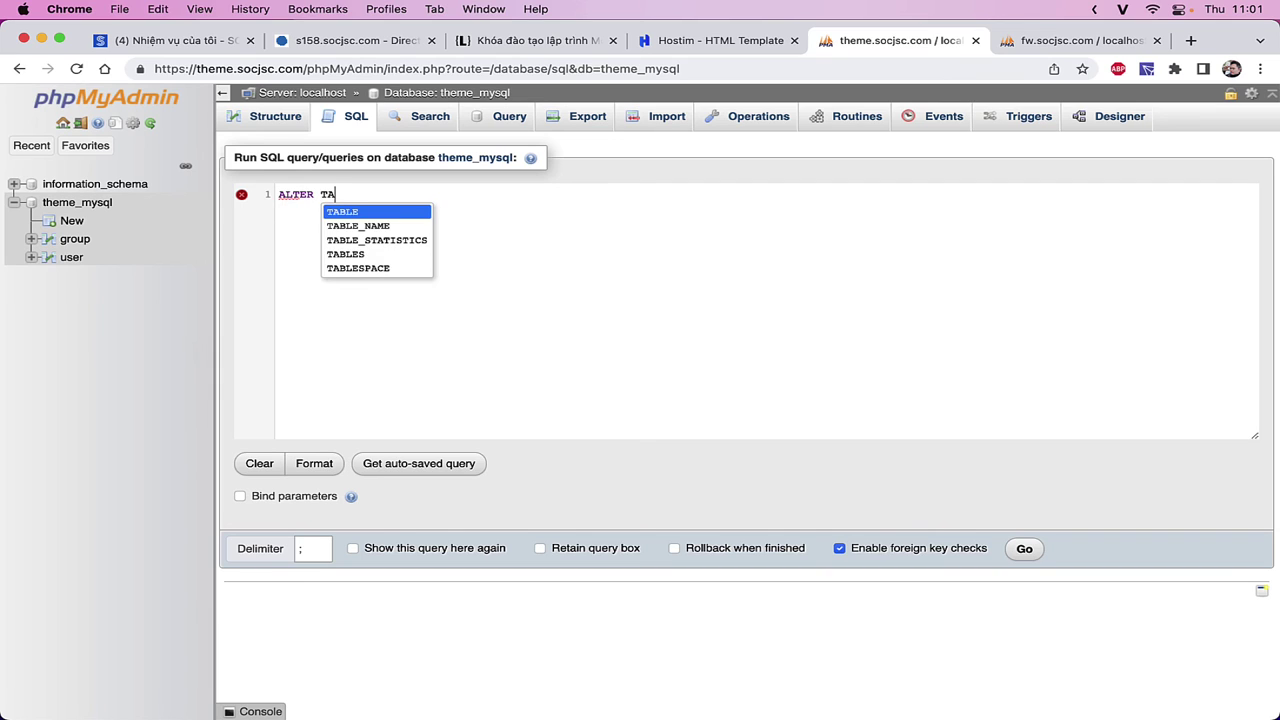
pyautogui.write('BLE `user')
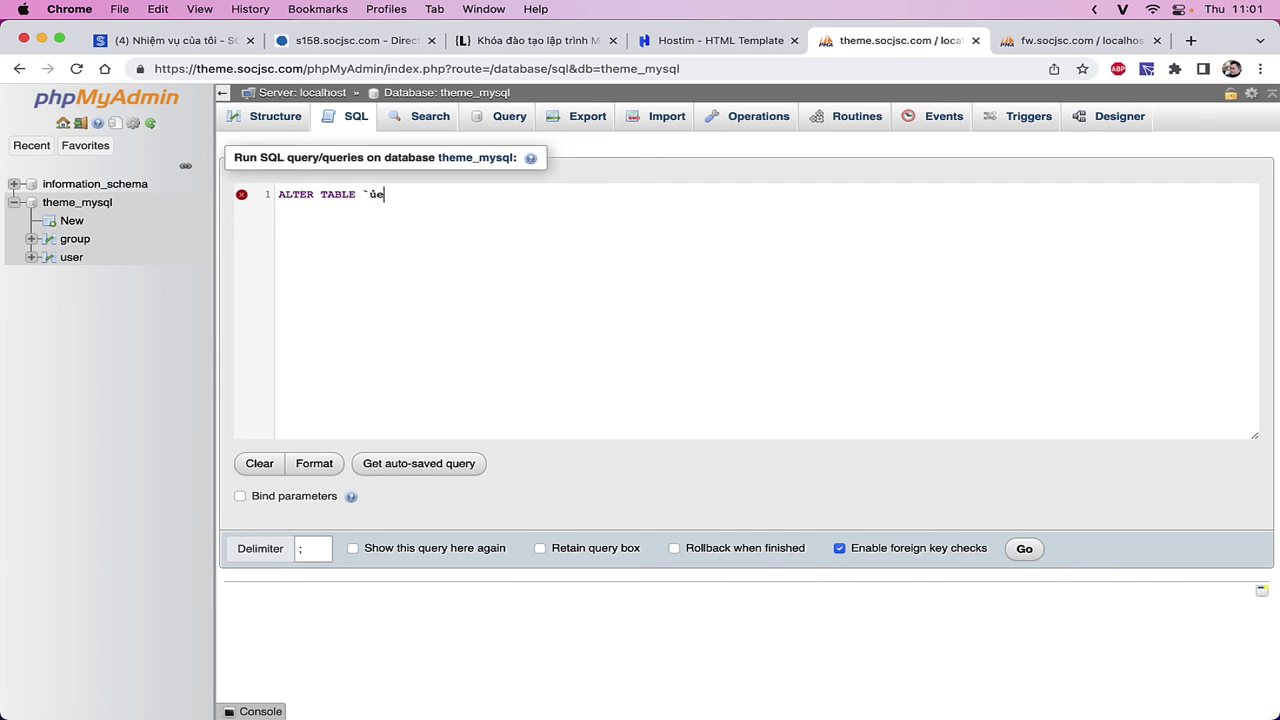
pyautogui.write('ủse')
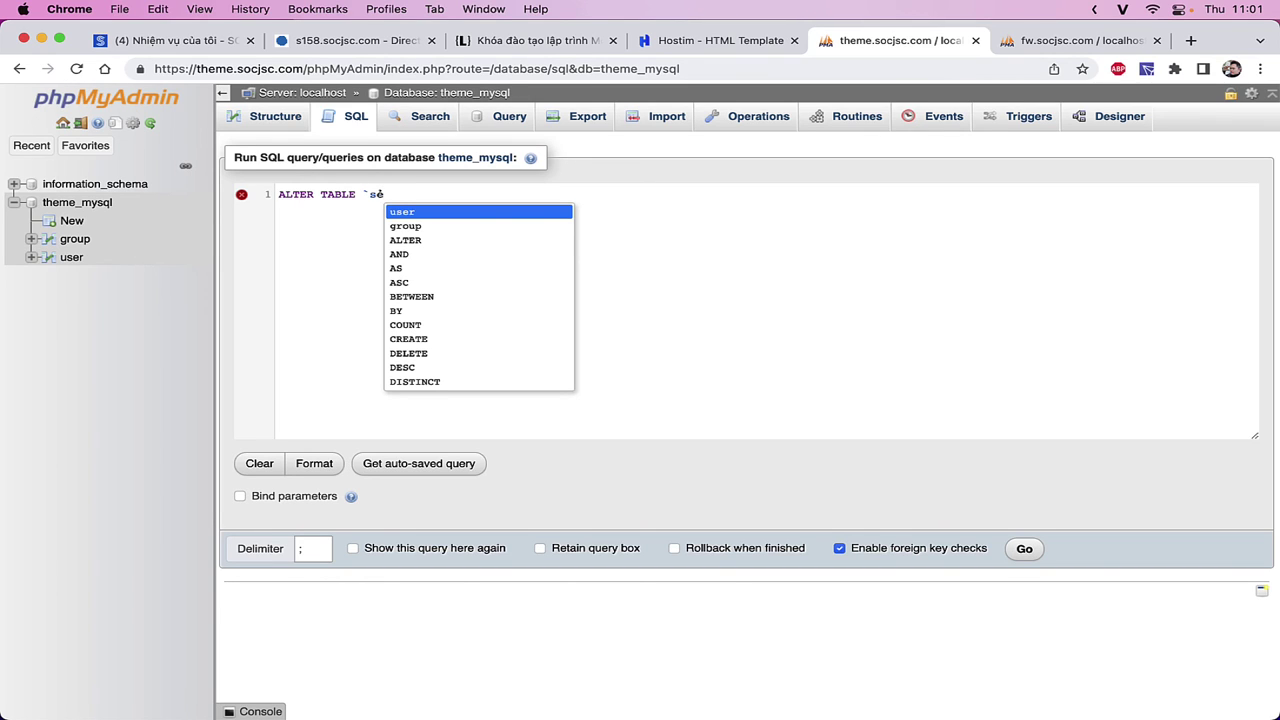
pyautogui.press('BackSpace')
pyautogui.press('BackSpace')
pyautogui.write('user')
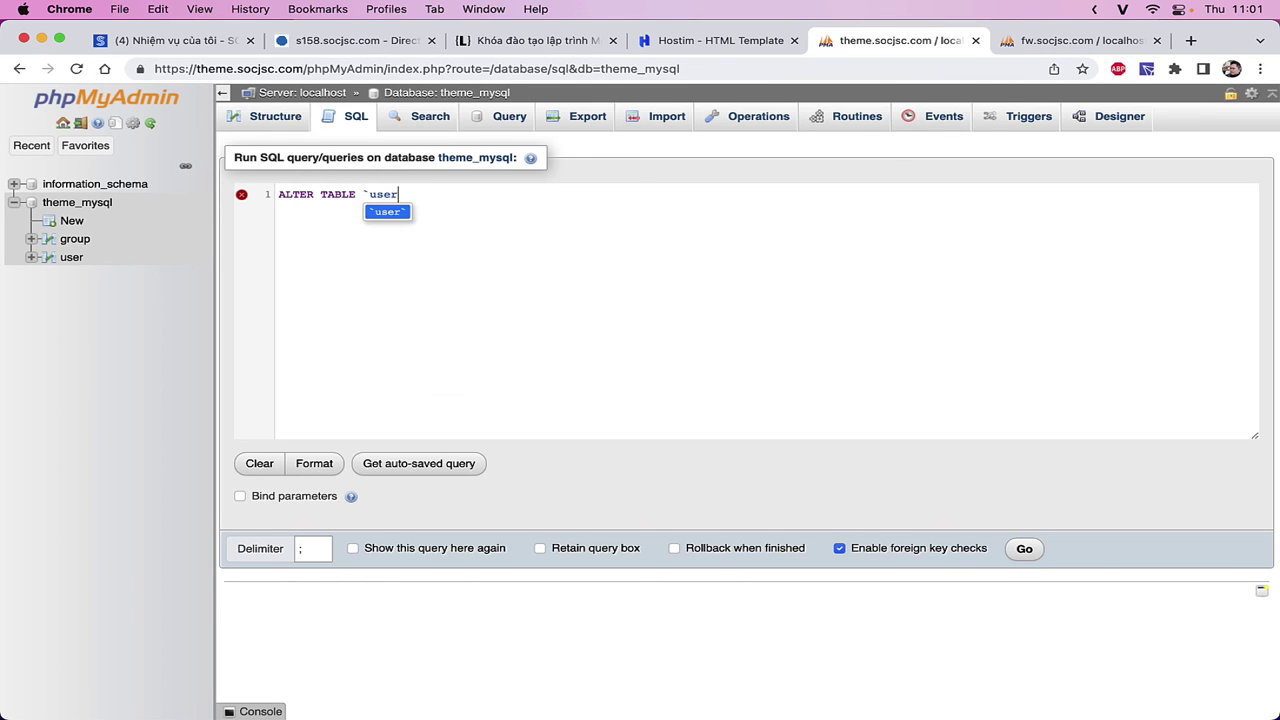
pyautogui.write('`')
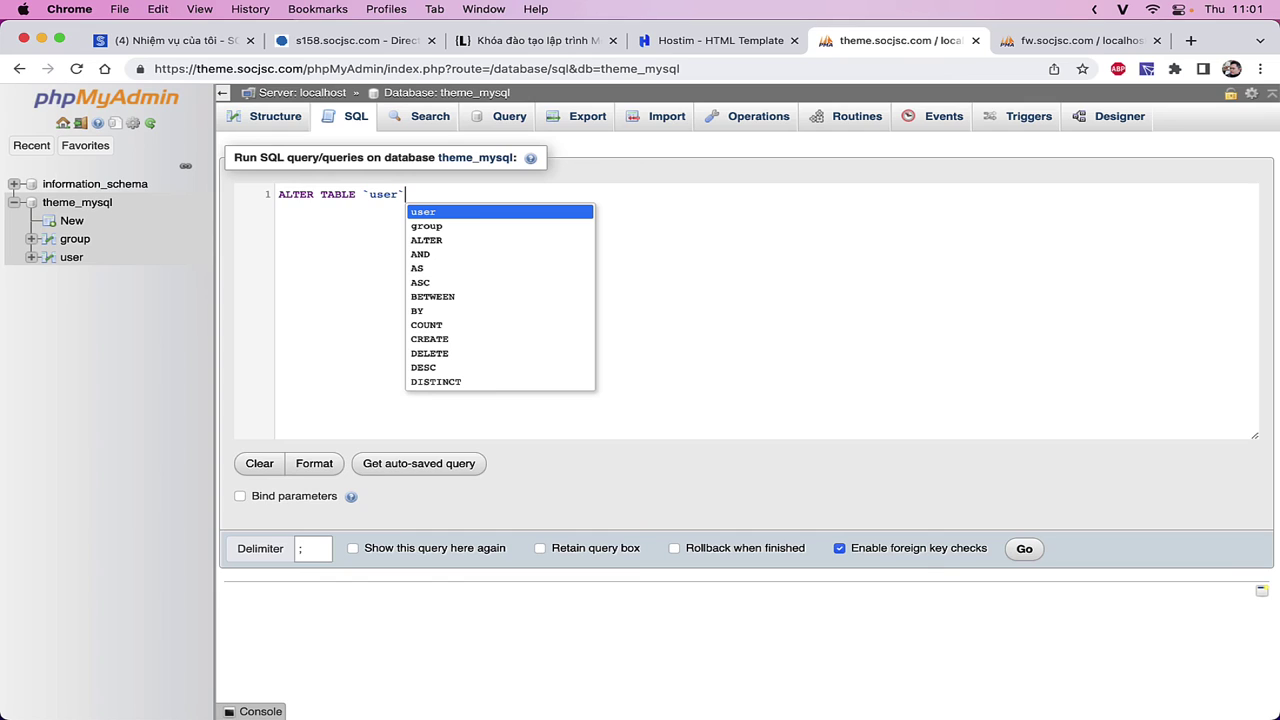
pyautogui.press('Escape')
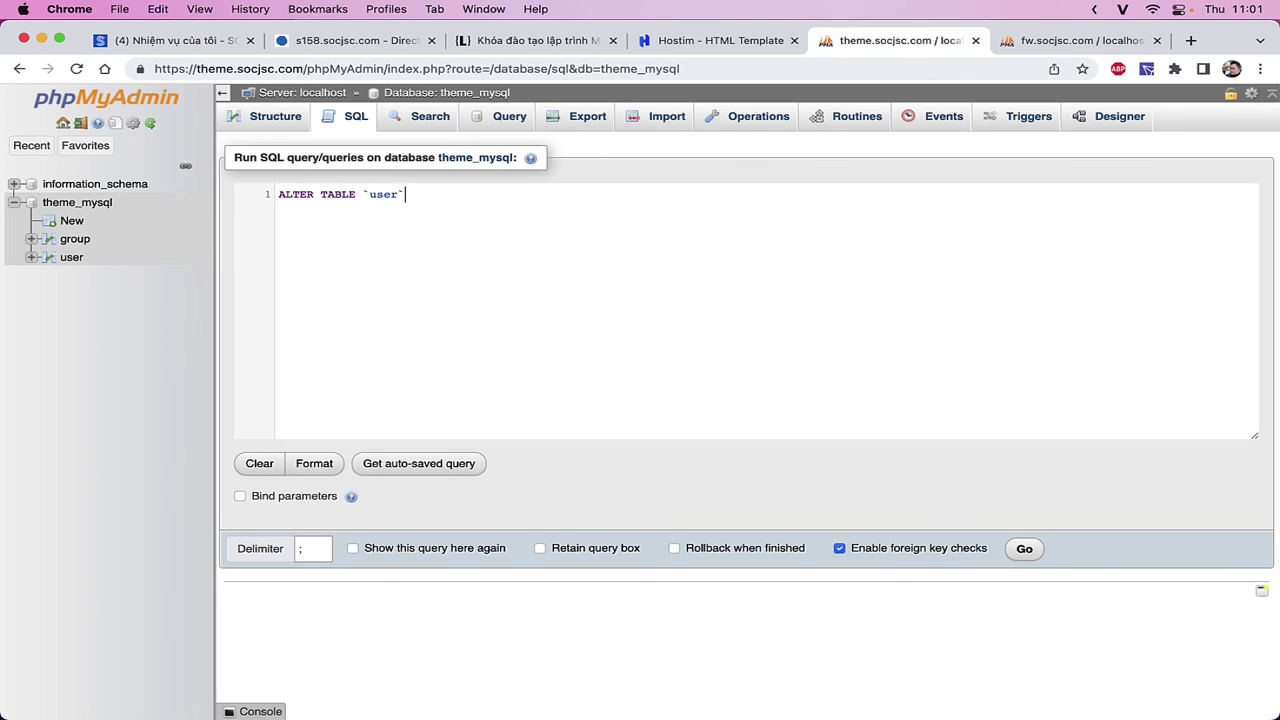
# - Add the clause ADD CONSTRAINT `FK_user_group` and select the constraint name
pyautogui.write('AĐ')
pyautogui.hotkey('ctrl', 'space')
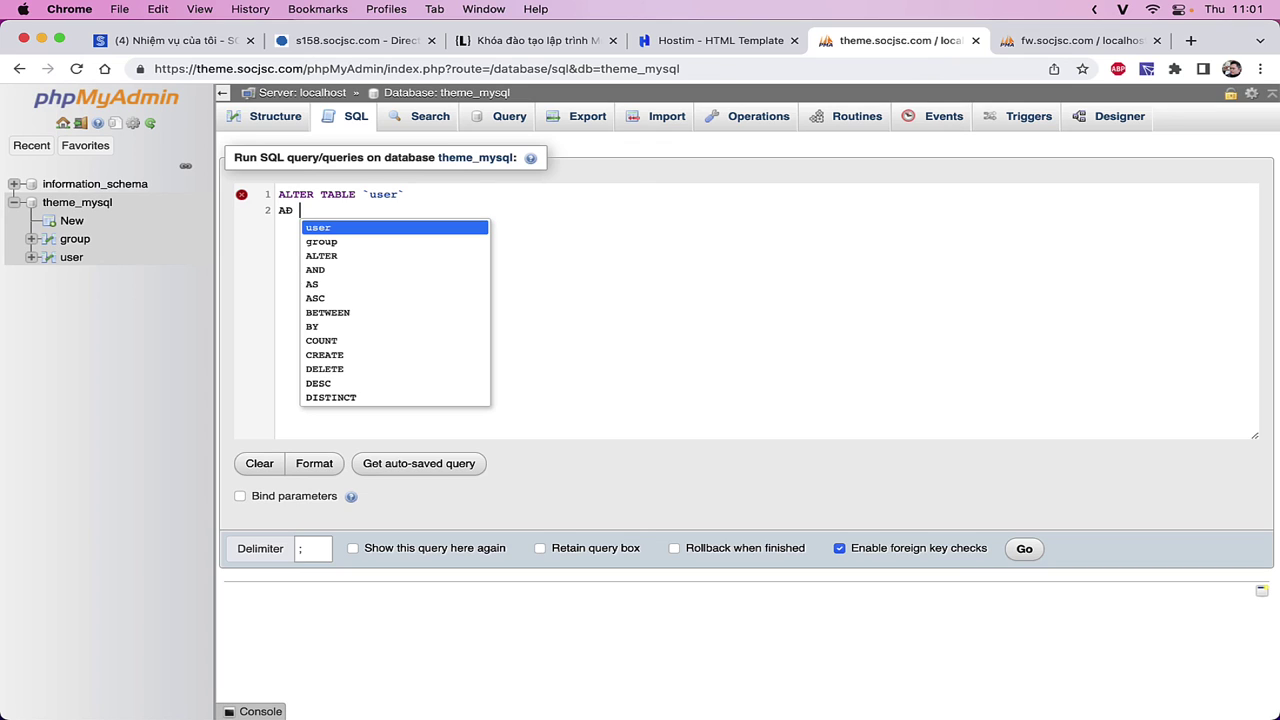
pyautogui.hotkey('ctrl', 'space')
pyautogui.press('BackSpace')
pyautogui.press('BackSpace')
pyautogui.press('BackSpace')
pyautogui.write('ADD CON')
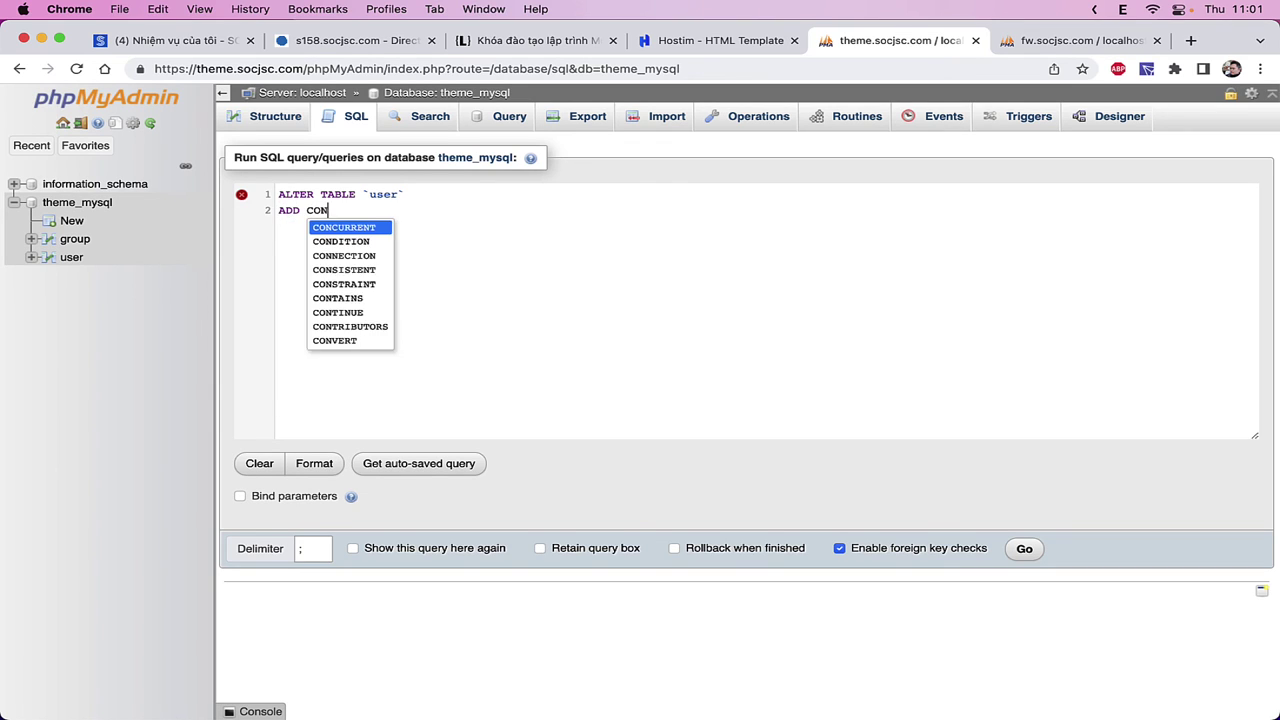
pyautogui.write('STRAINT')
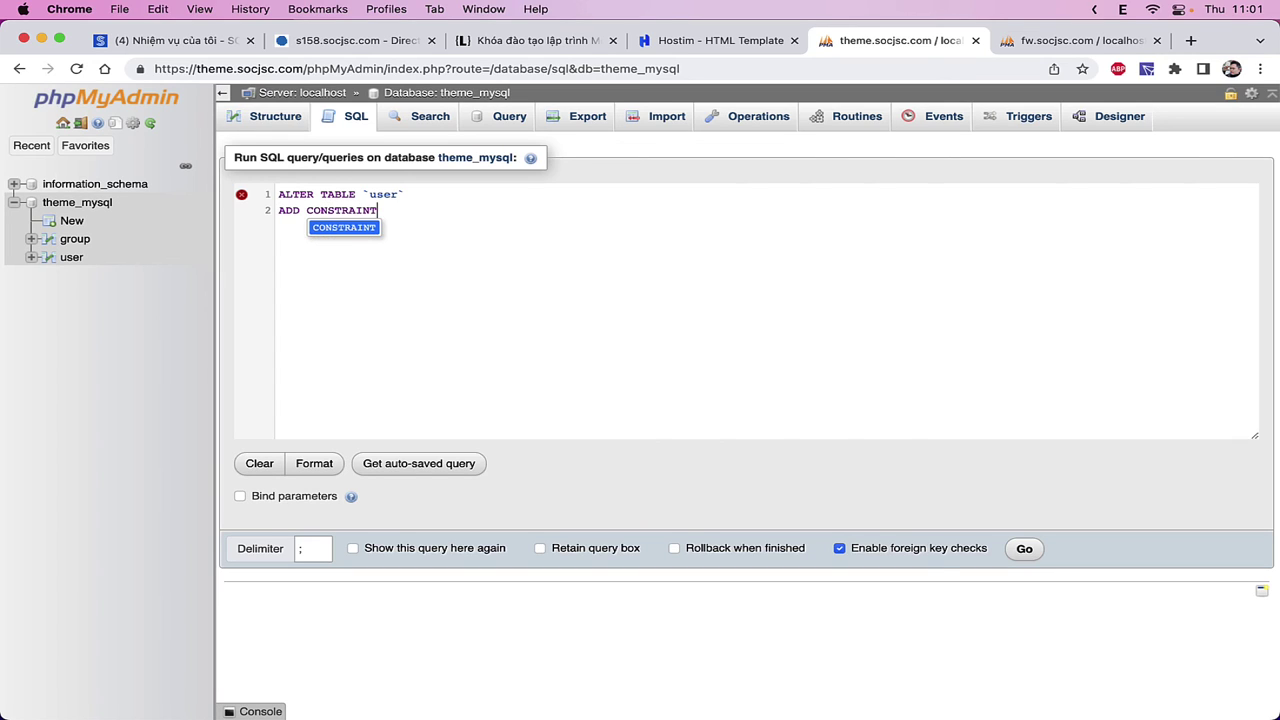
pyautogui.write(' `FK_')
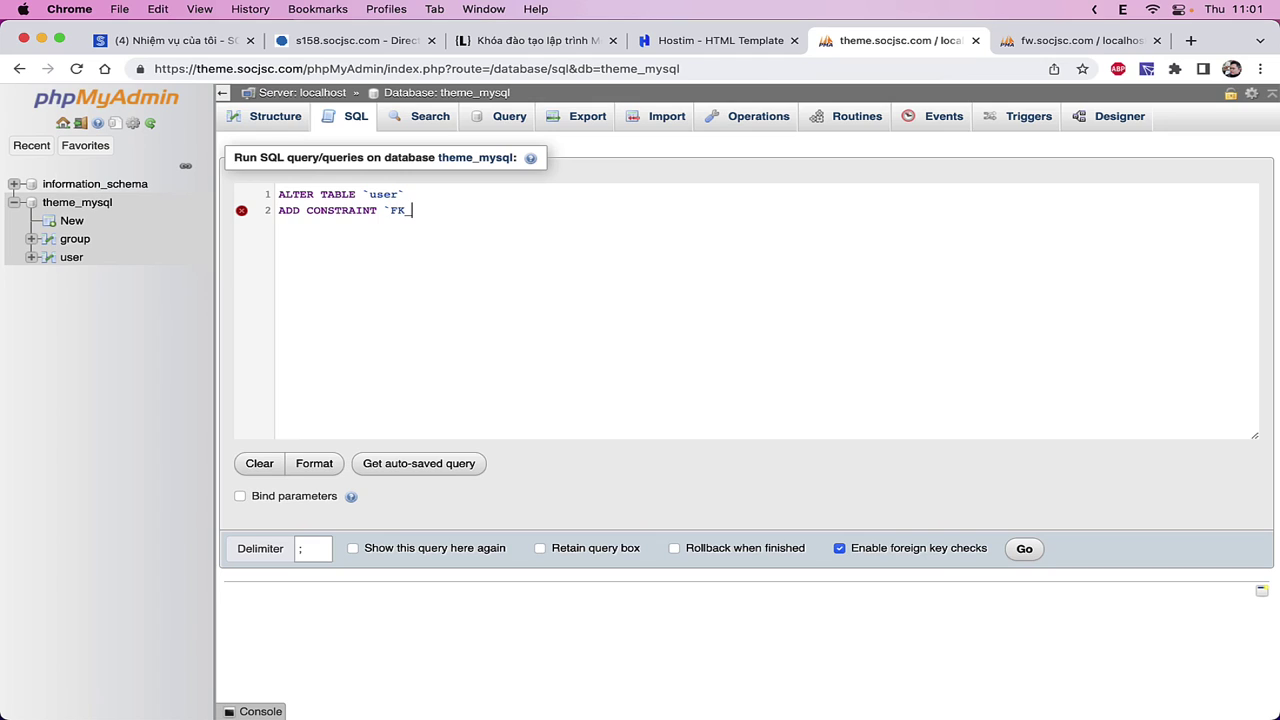
pyautogui.write('user_group`')
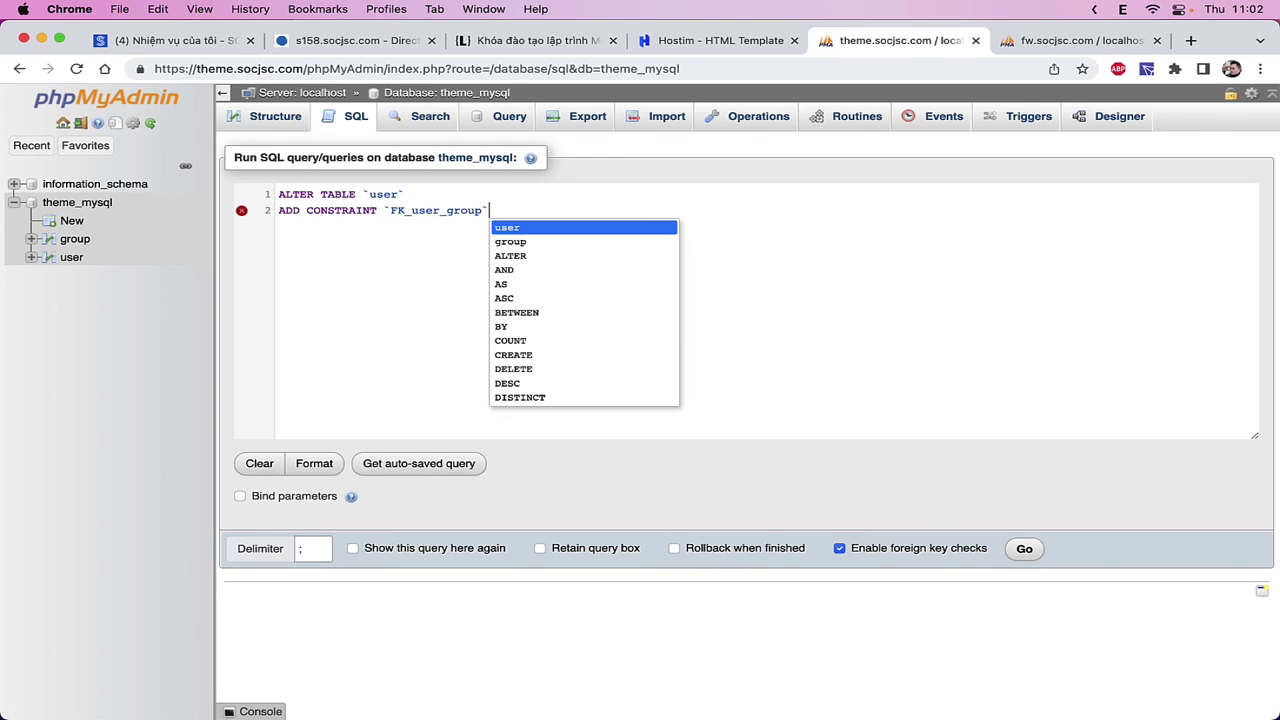
pyautogui.doubleClick(443, 212)
# - Undo the accidental edit so the constraint is named FK_user_group again
pyautogui.write('abc')
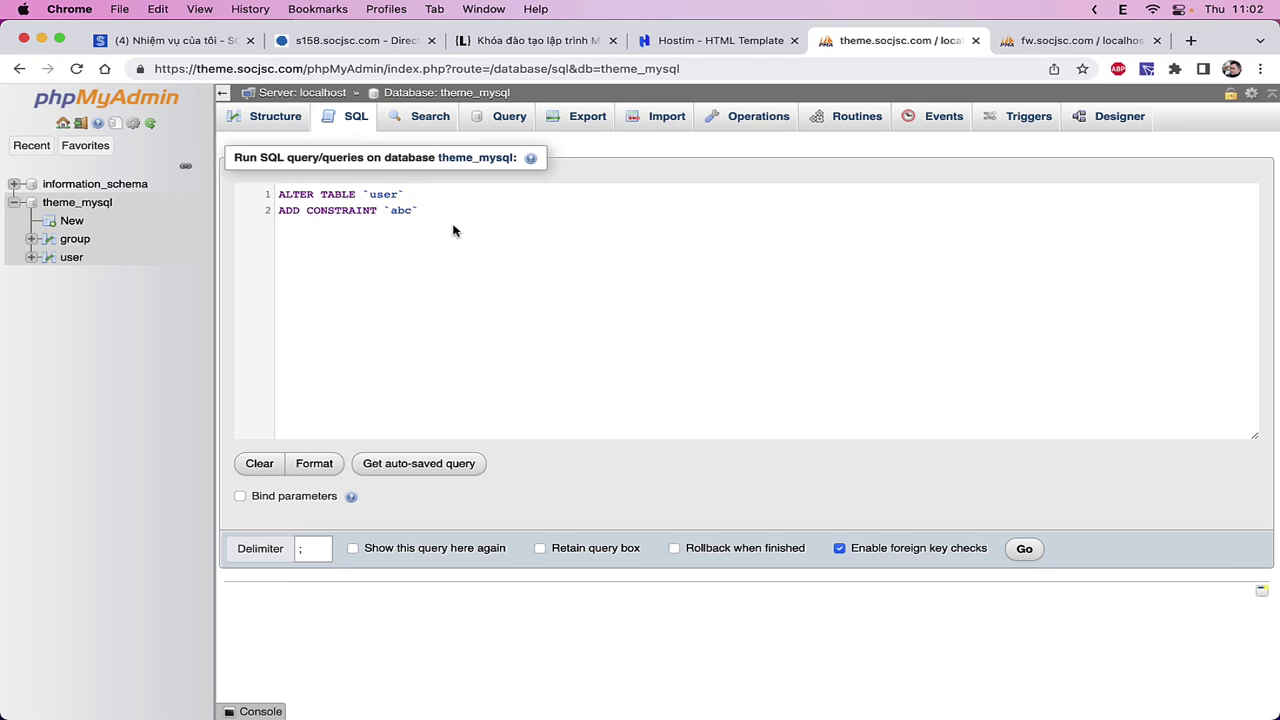
pyautogui.hotkey('ctrl', 'z')
pyautogui.press('End')
pyautogui.moveTo(411, 212); pyautogui.dragTo(425, 212)
pyautogui.click(534, 199)
# - Write FOREIGN KEY (`group`) REFERENCES `group`(id) into the ALTER TABLE statement
pyautogui.write('F')
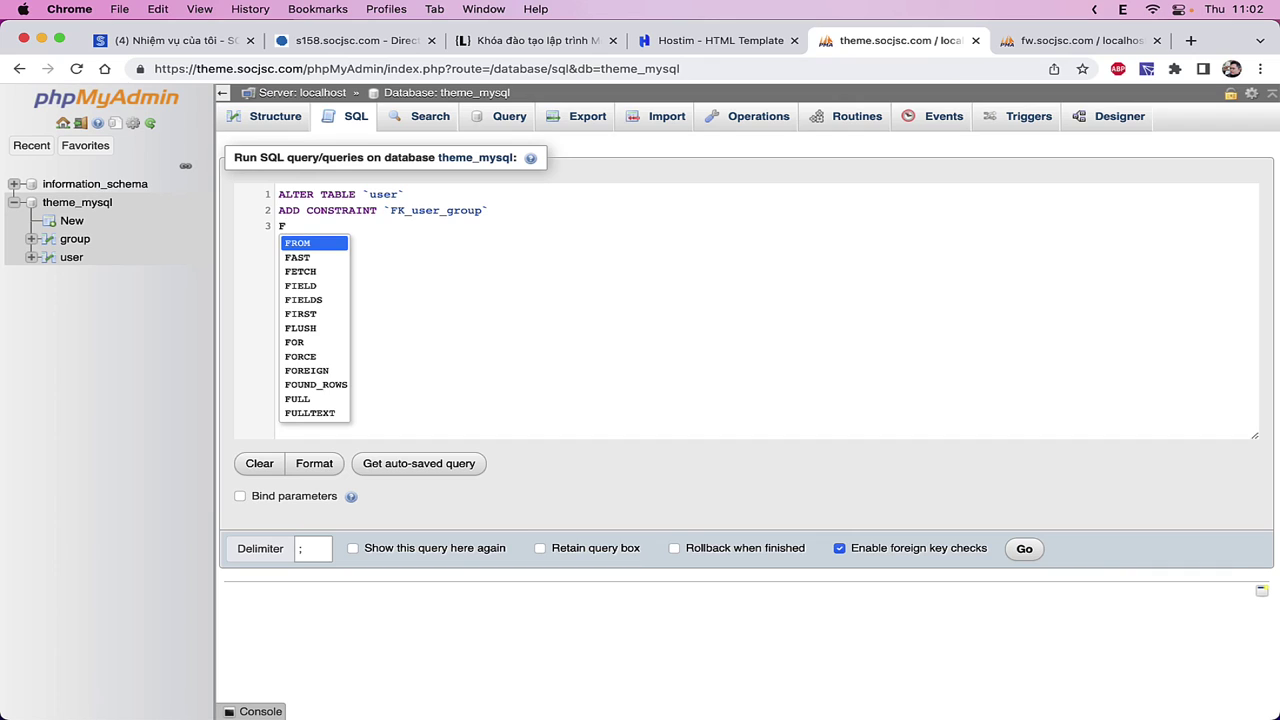
pyautogui.write('OREN')
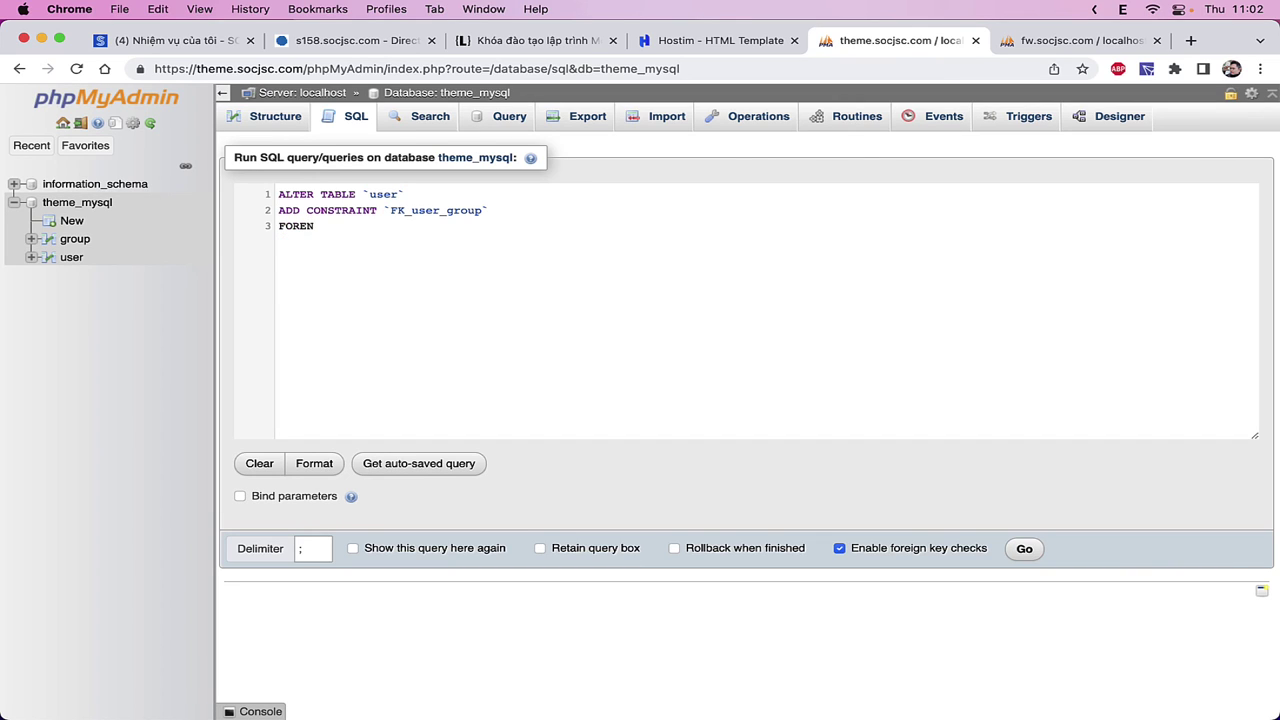
pyautogui.press('BackSpace')
pyautogui.write('IGN K')
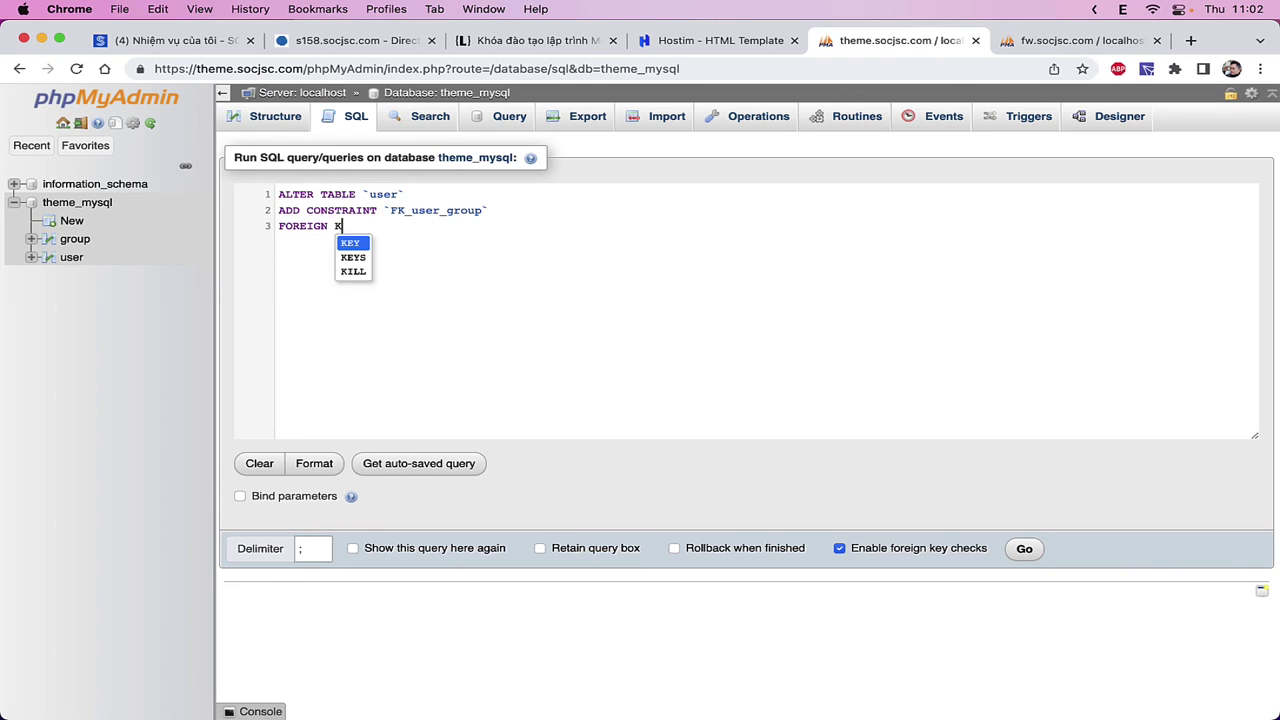
pyautogui.write('EY ()`')
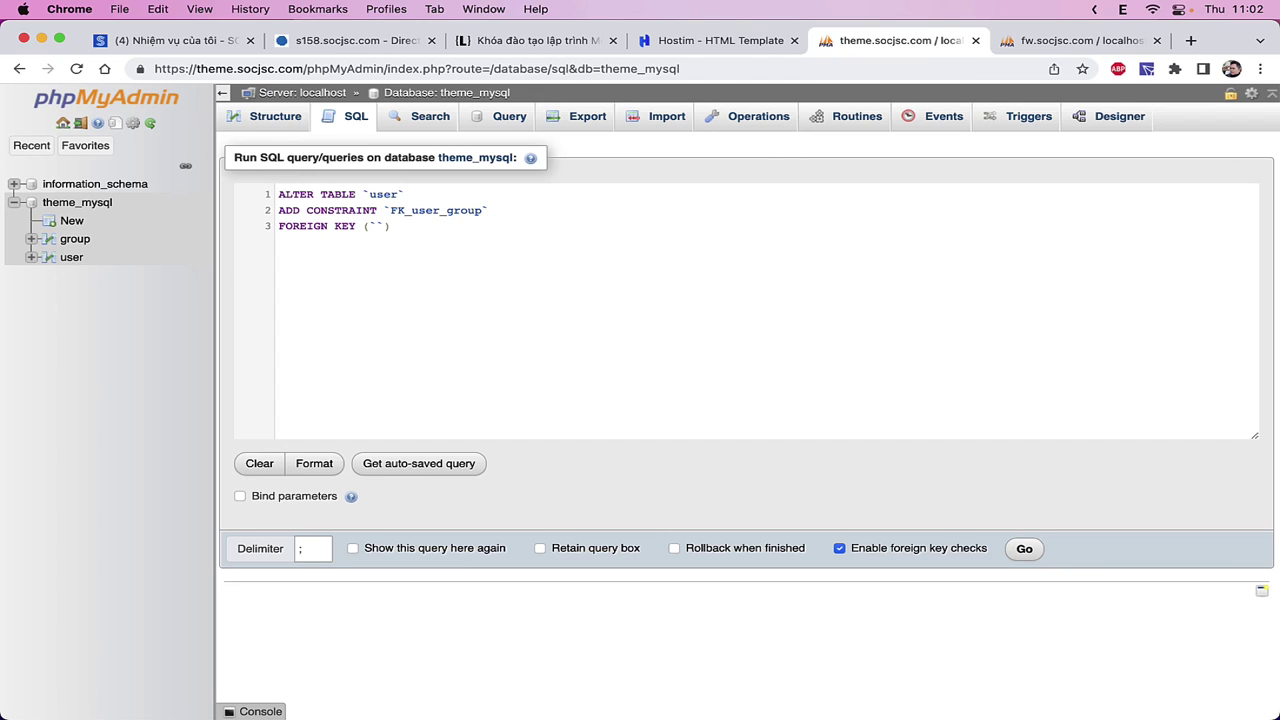
pyautogui.write('group')
pyautogui.write('REF')
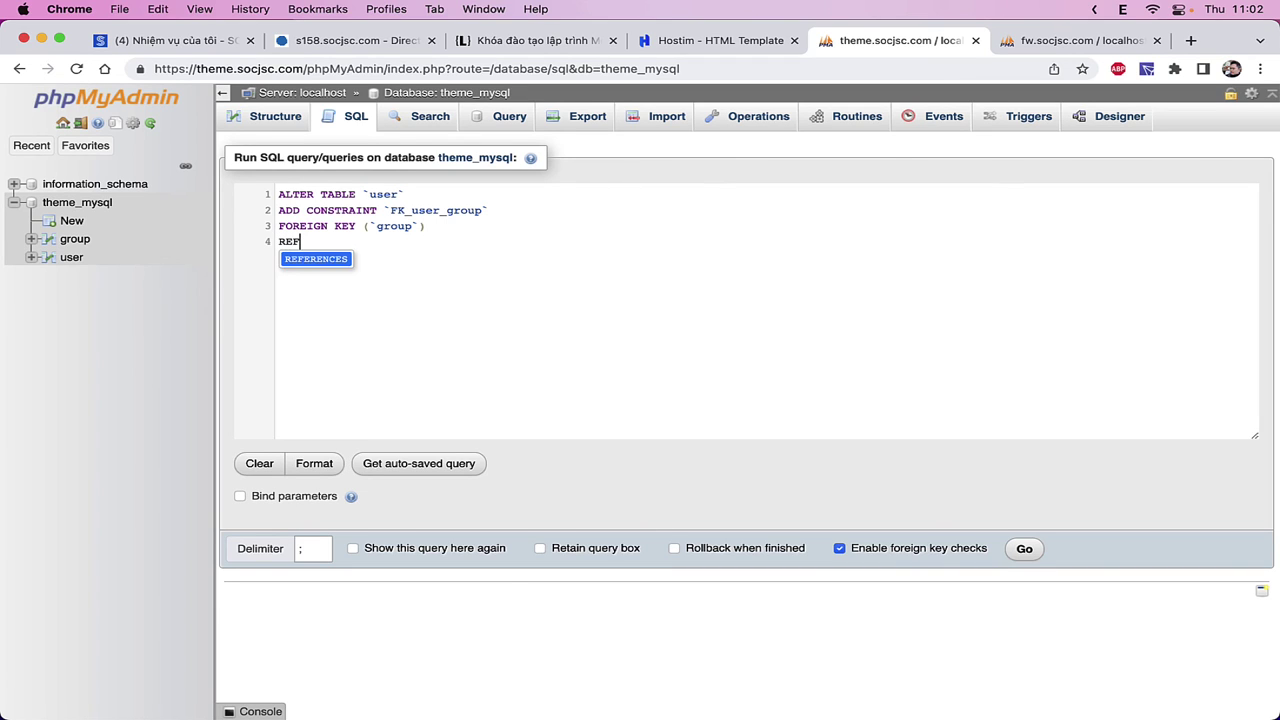
pyautogui.press('Return')
pyautogui.write('`')
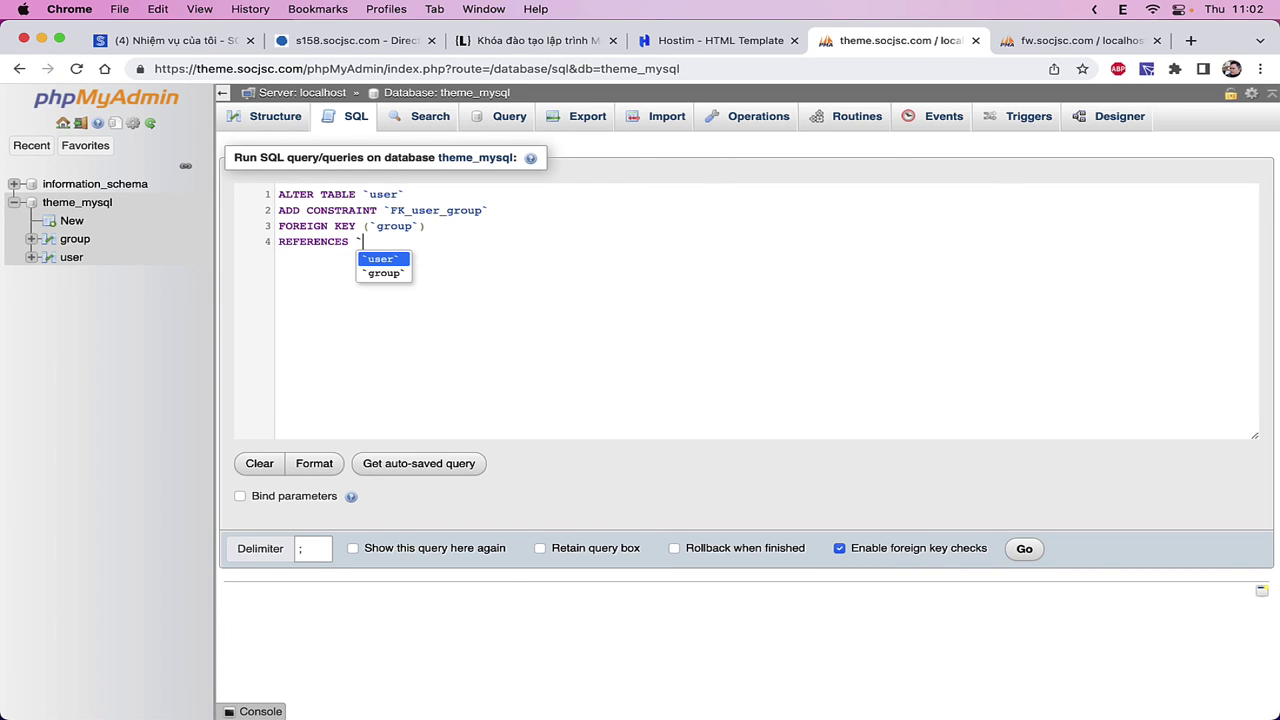
pyautogui.write('grou')
pyautogui.press('Return')
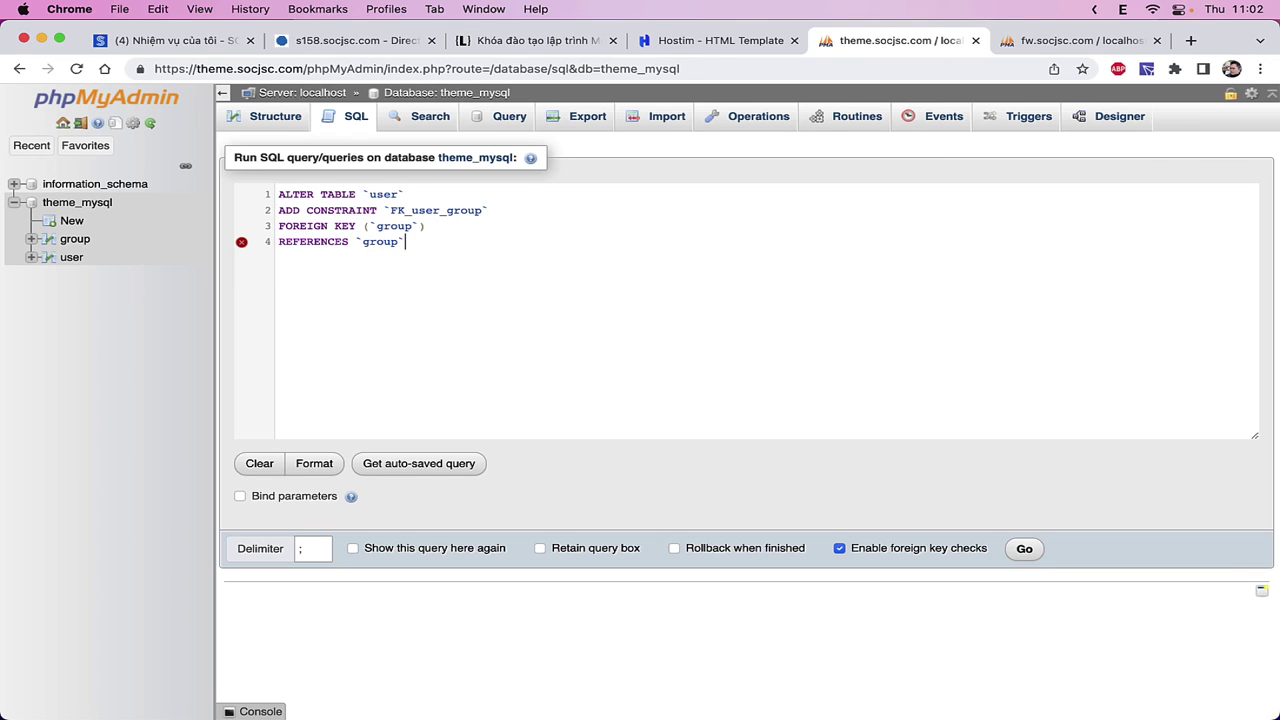
pyautogui.write('()')
pyautogui.click(419, 241)
# - Finish with ON DELETE CASCADE ON UPDATE CASCADE; and run the query
pyautogui.write('ON DELETE')
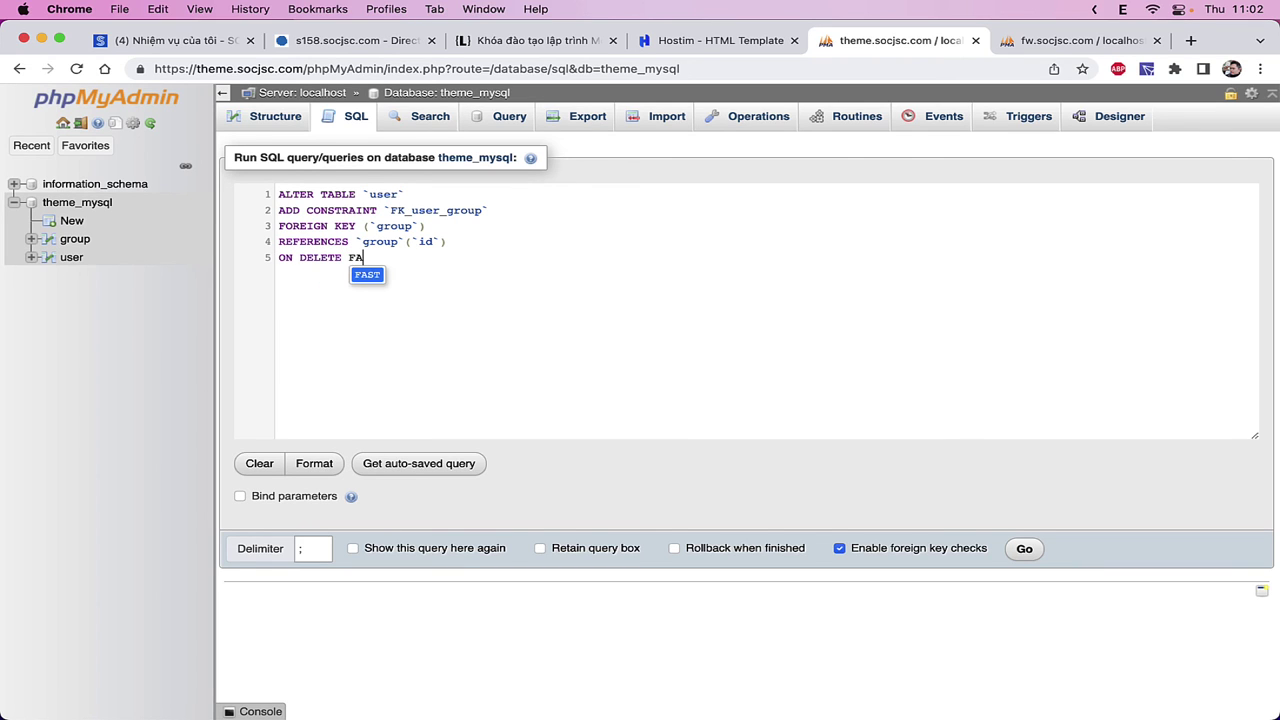
pyautogui.write(' CAS')
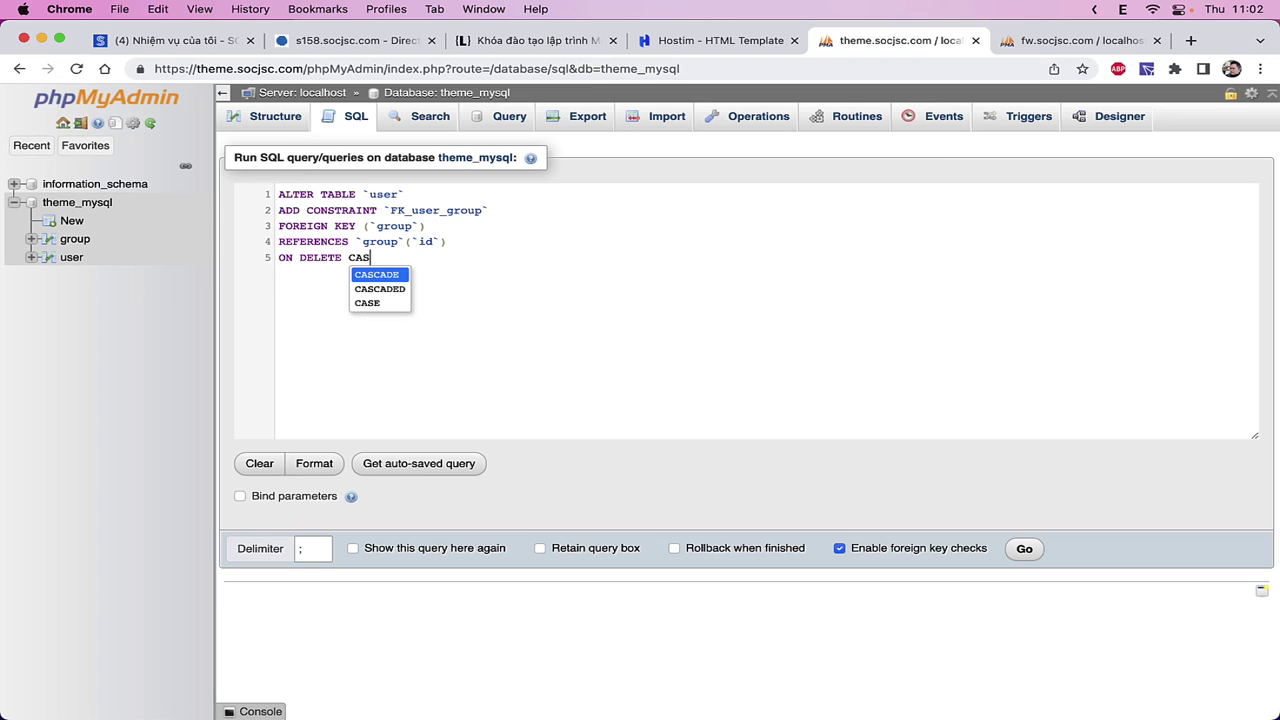
pyautogui.write('C')
pyautogui.press('Return')
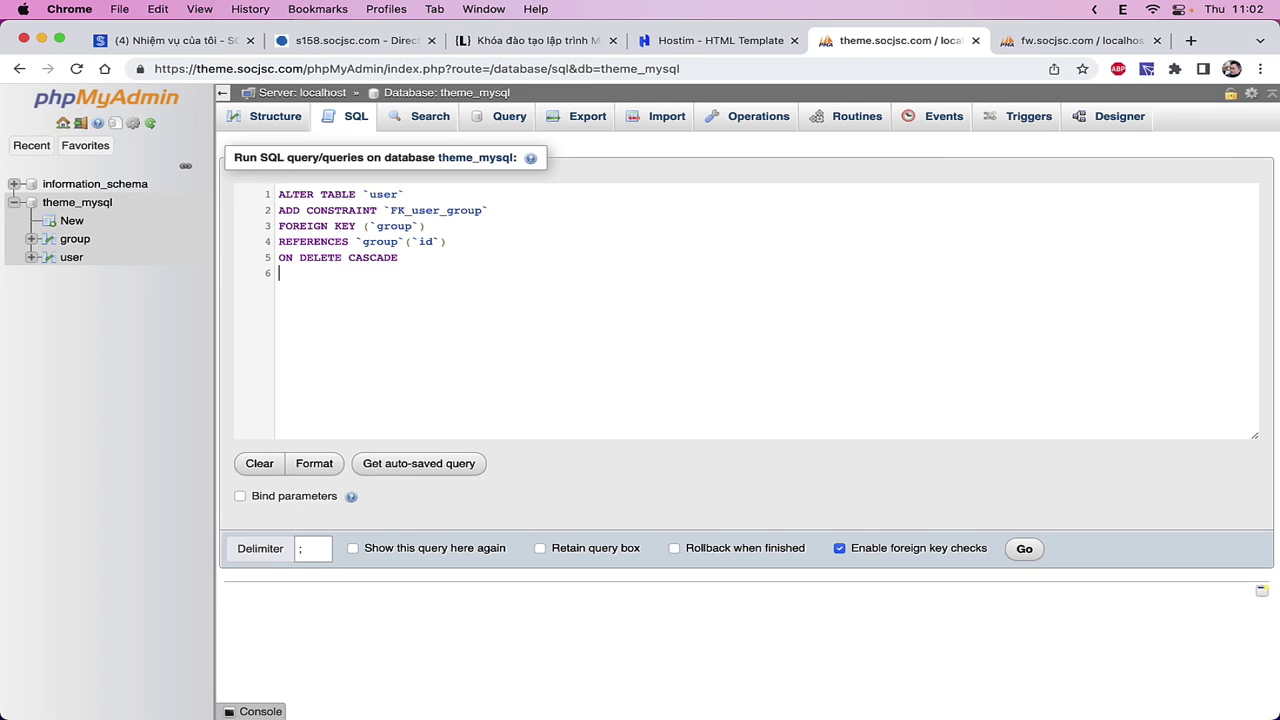
pyautogui.write('ON UPD')
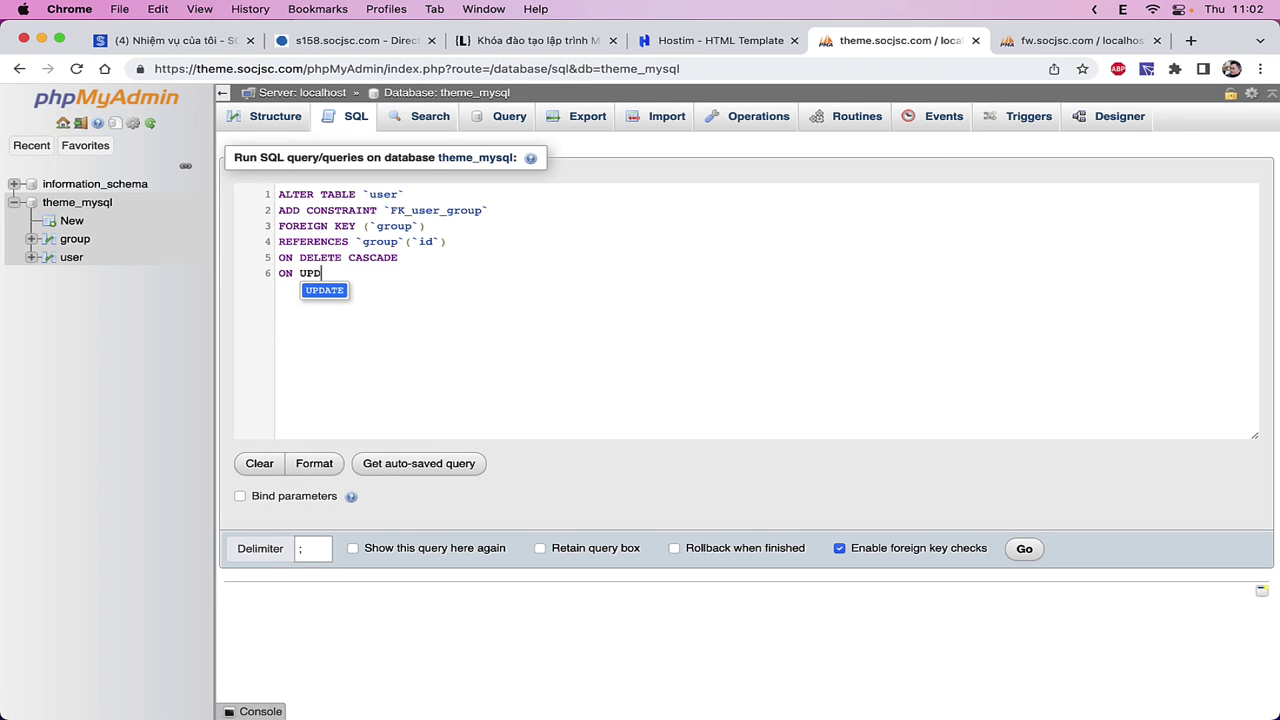
pyautogui.press('BackSpace')
pyautogui.write('D')
pyautogui.press('BackSpace')
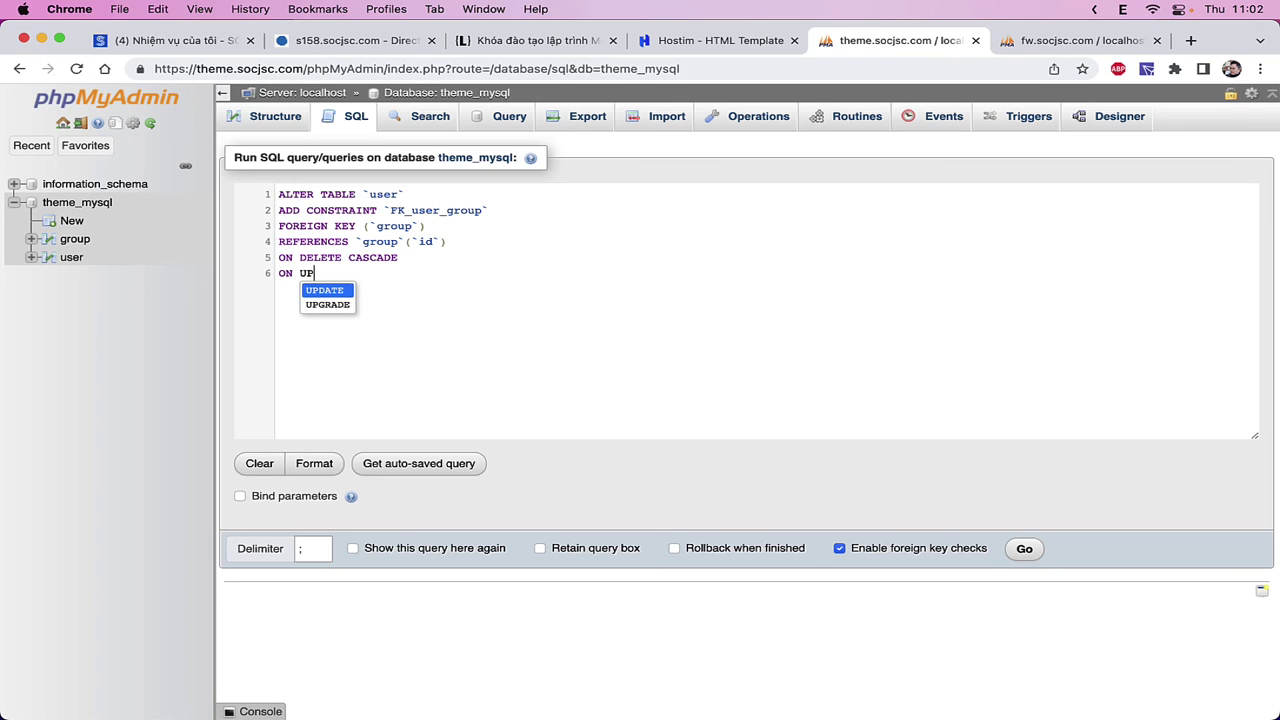
pyautogui.press('Return')
pyautogui.write('CASCA')
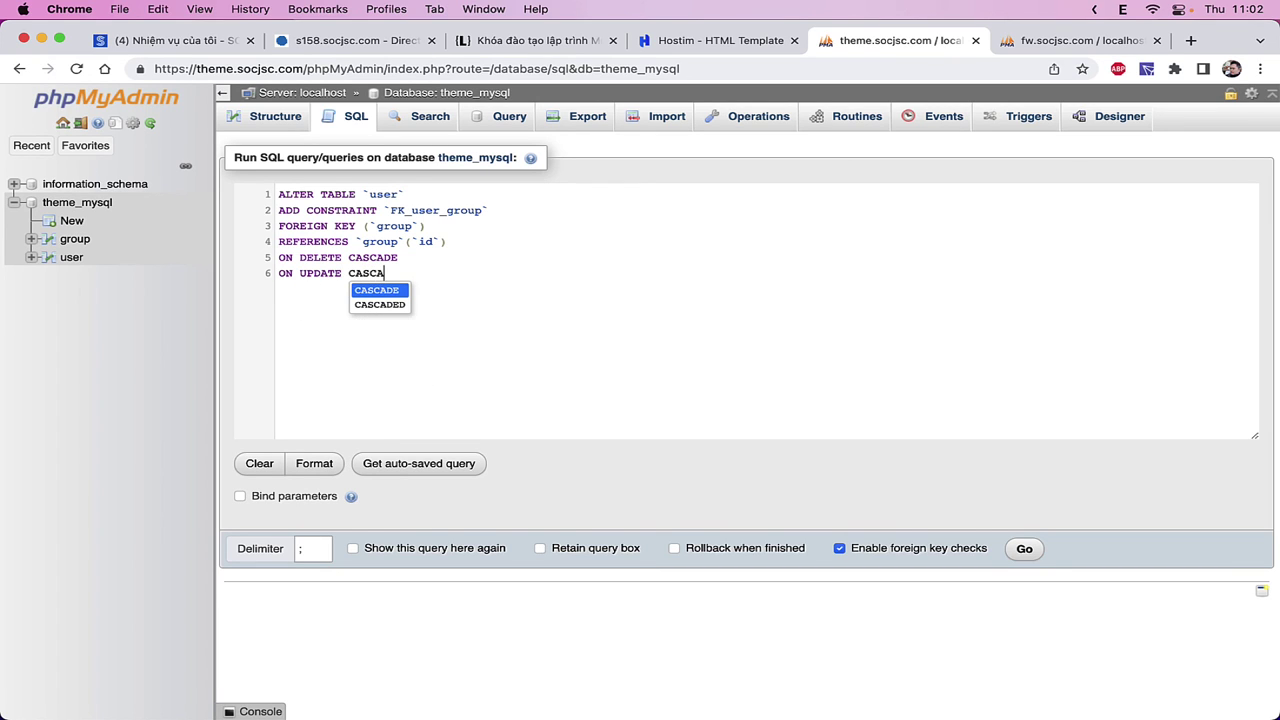
pyautogui.write('DE;')
pyautogui.hotkey('ctrl', 'a')
pyautogui.press('super+c')
pyautogui.click(831, 387)
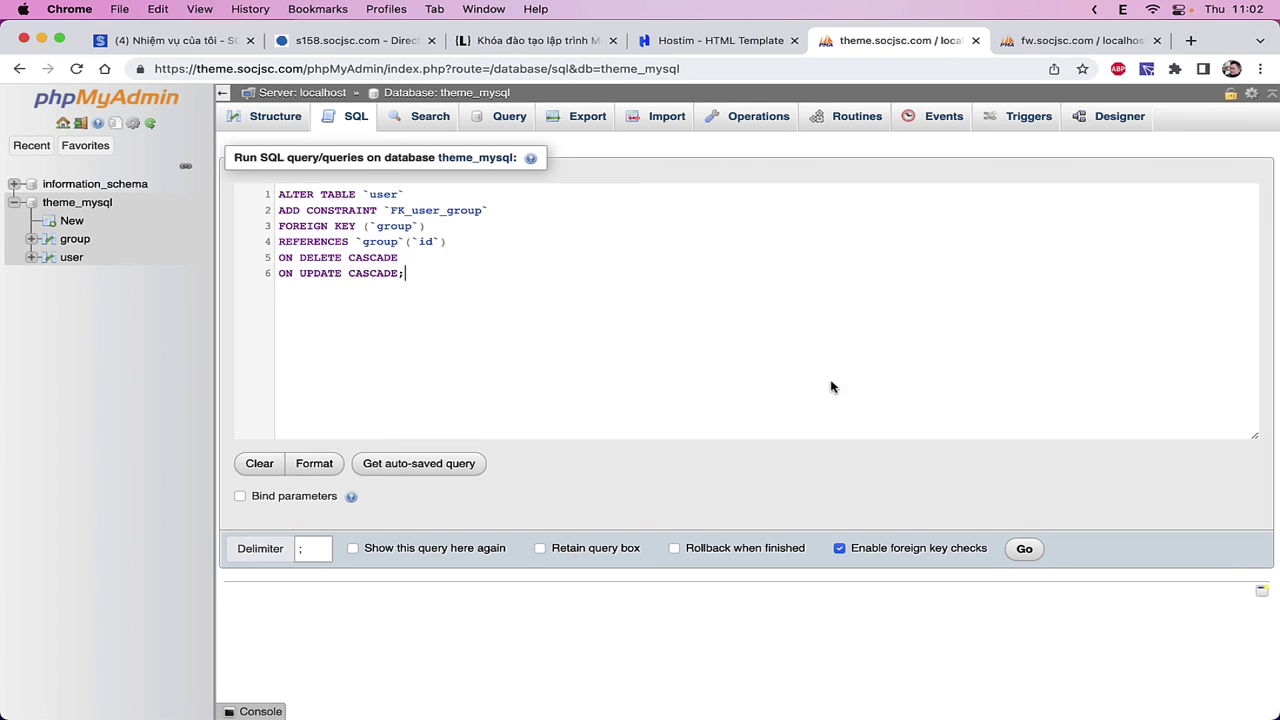
pyautogui.click(1024, 548)
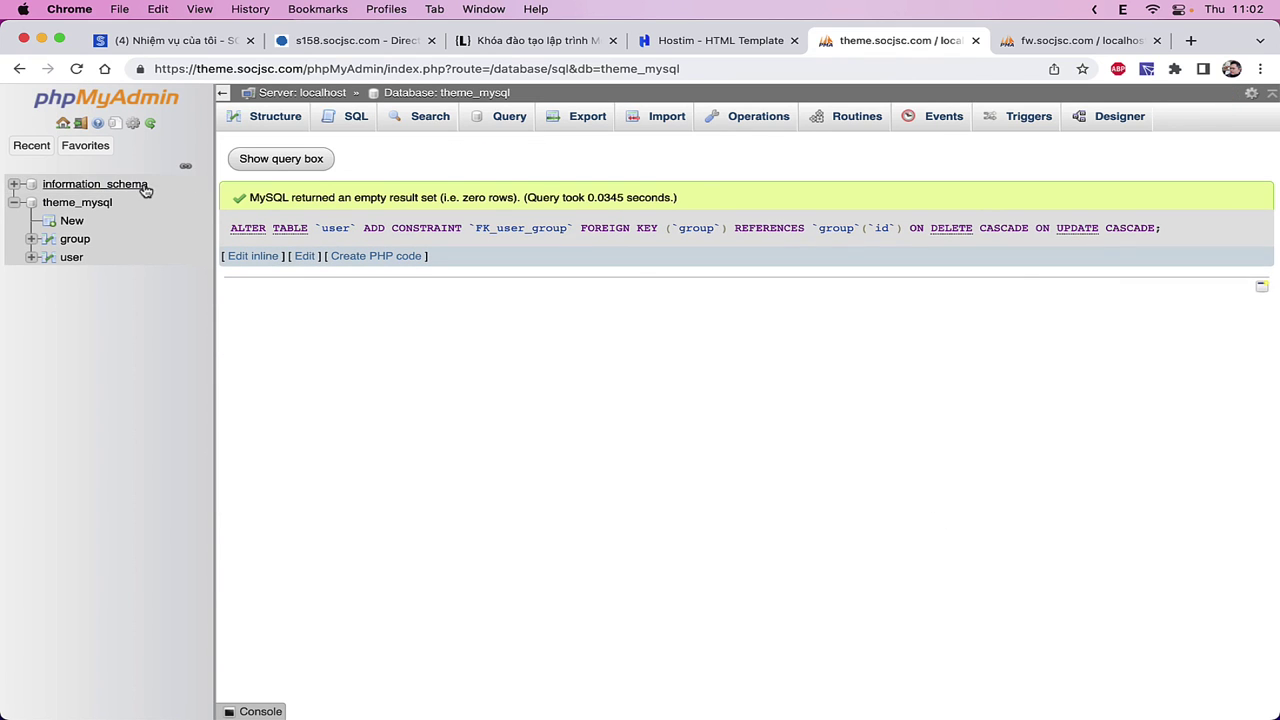
# - Show the user-to-group relation line in the theme_mysql Designer, then go to the SQL editor
pyautogui.click(110, 203)
pyautogui.click(1116, 118)
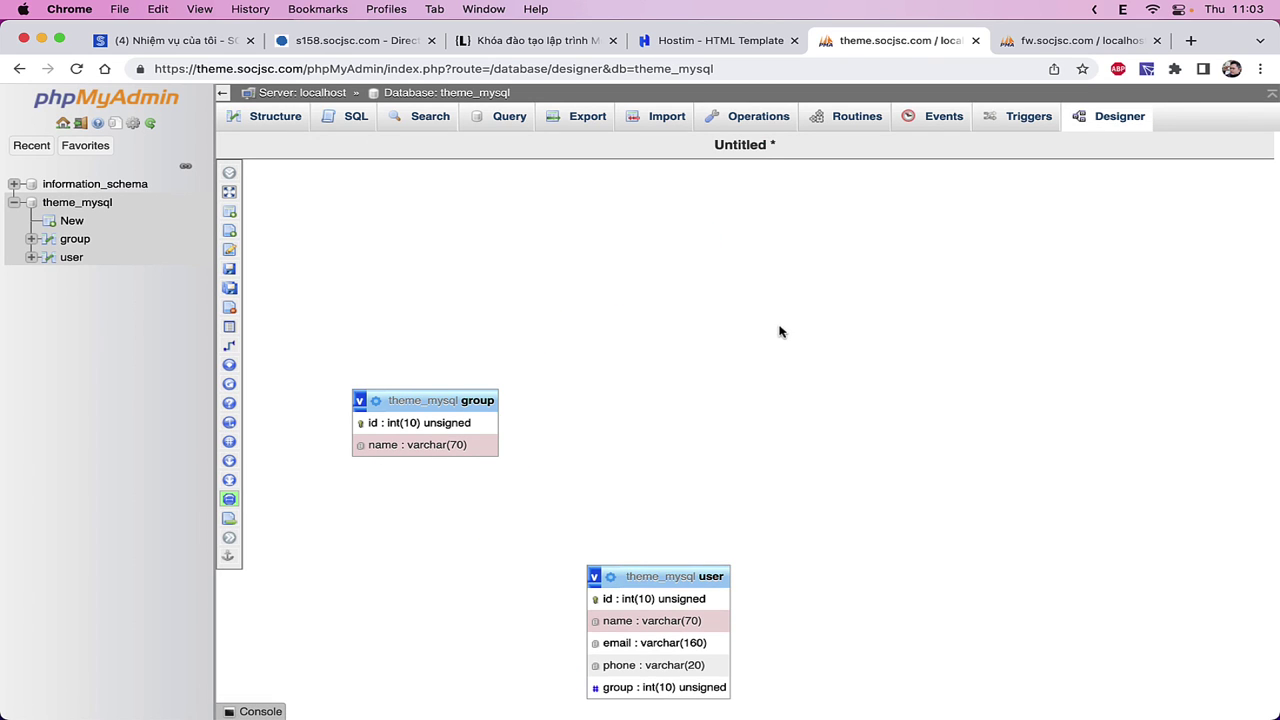
pyautogui.moveTo(679, 576); pyautogui.dragTo(650, 579)
pyautogui.press('super+r')
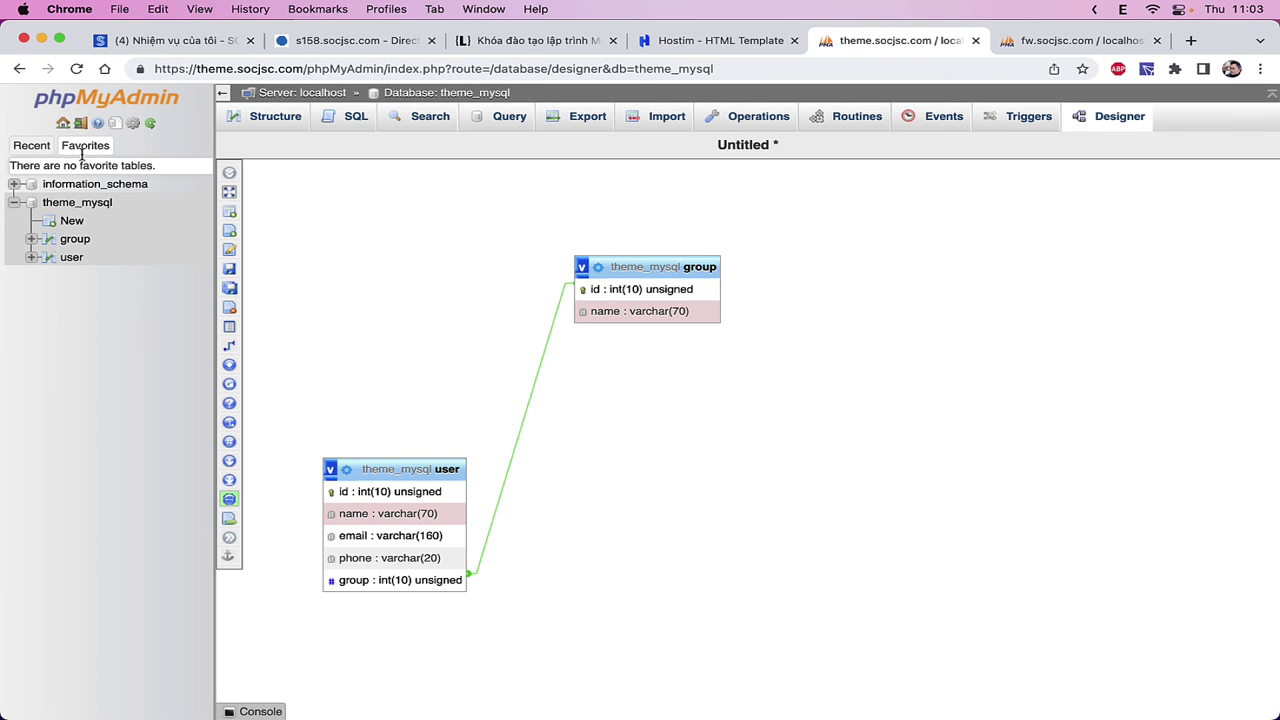
pyautogui.click(355, 117)
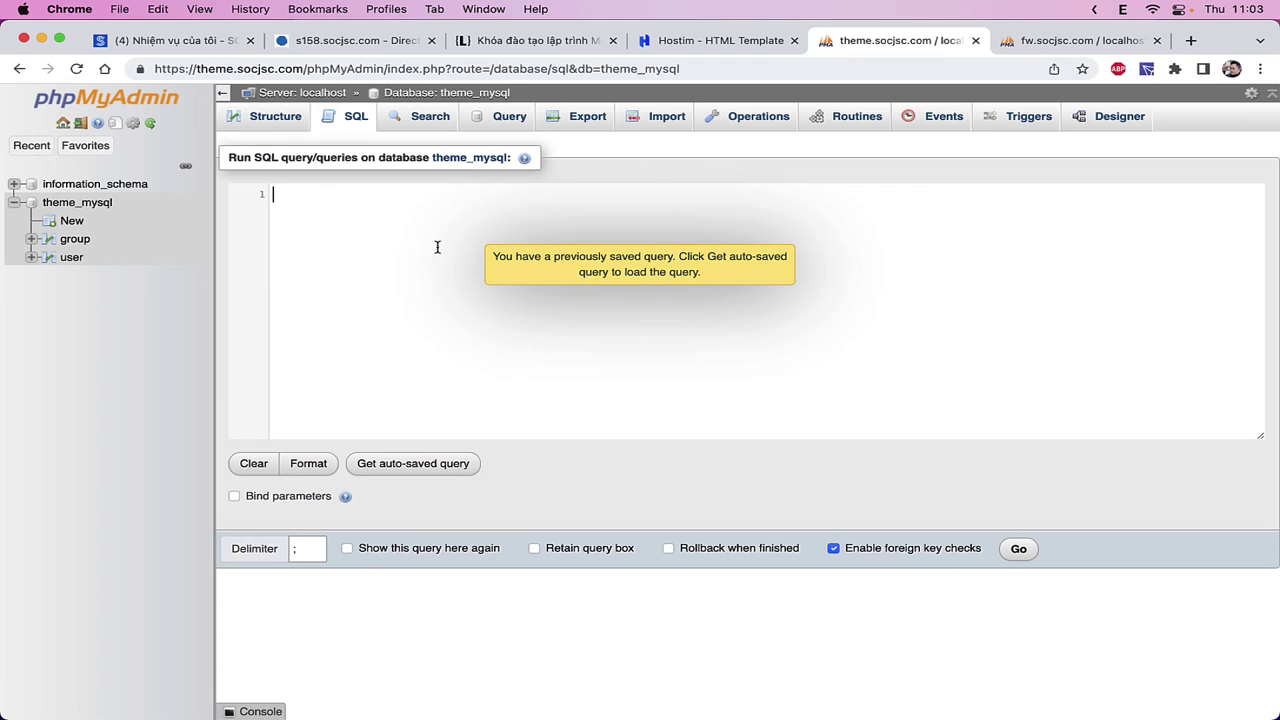
# - Add item 6 'Học câu lệnh tạo quan hệ giữa 2 bảng.' to the Notion notes
pyautogui.press('super+v')
pyautogui.press('super+Tab')
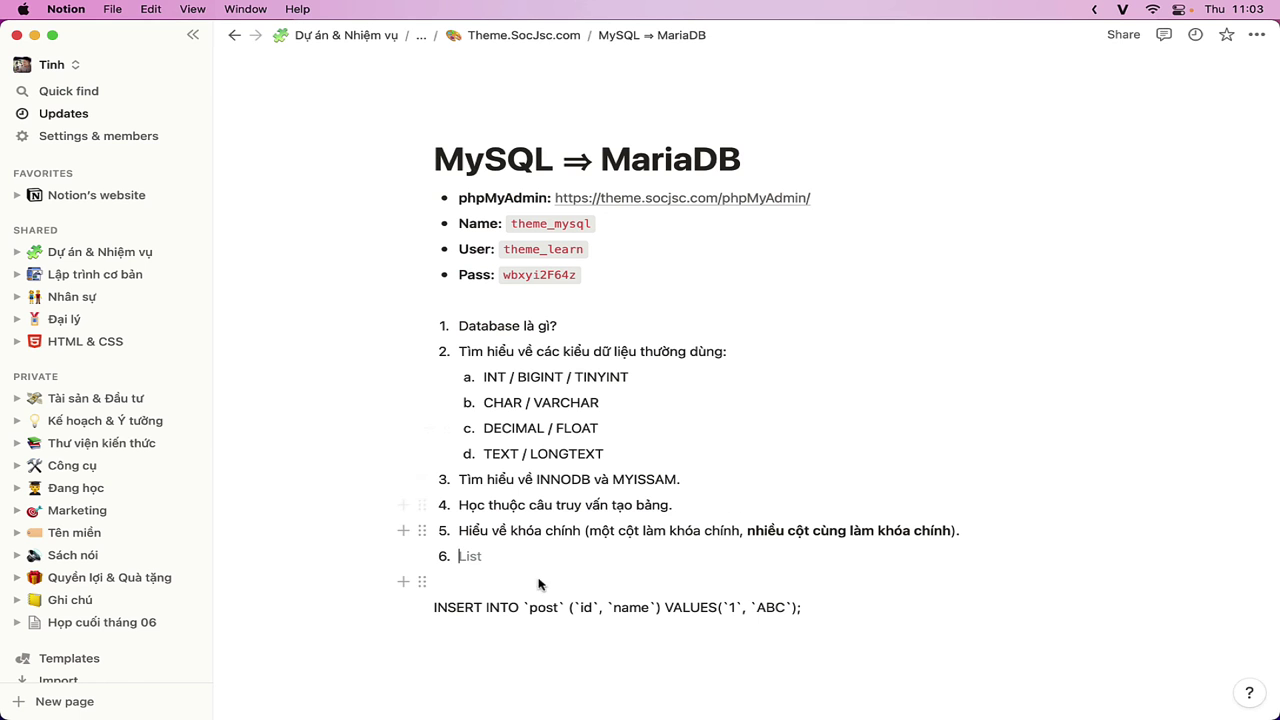
pyautogui.write('Học ca')
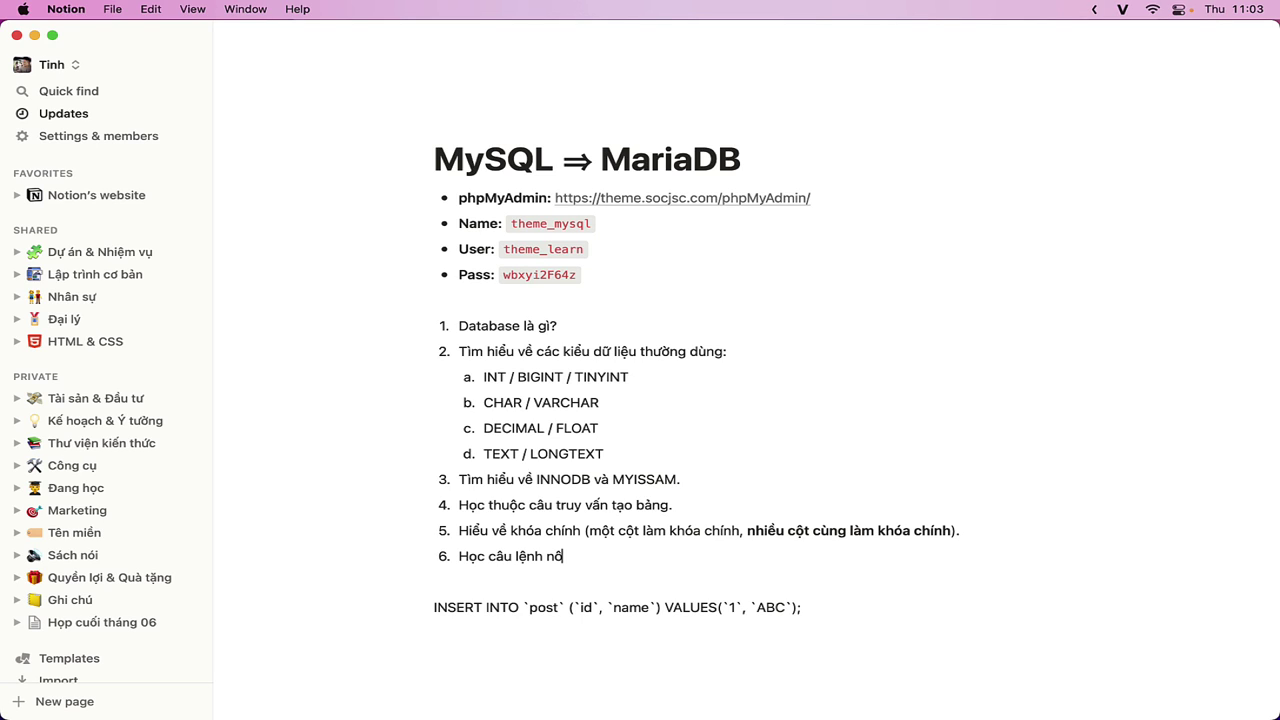
pyautogui.press('BackSpace')
pyautogui.press('BackSpace')
pyautogui.write('tạo quan hệ giu')
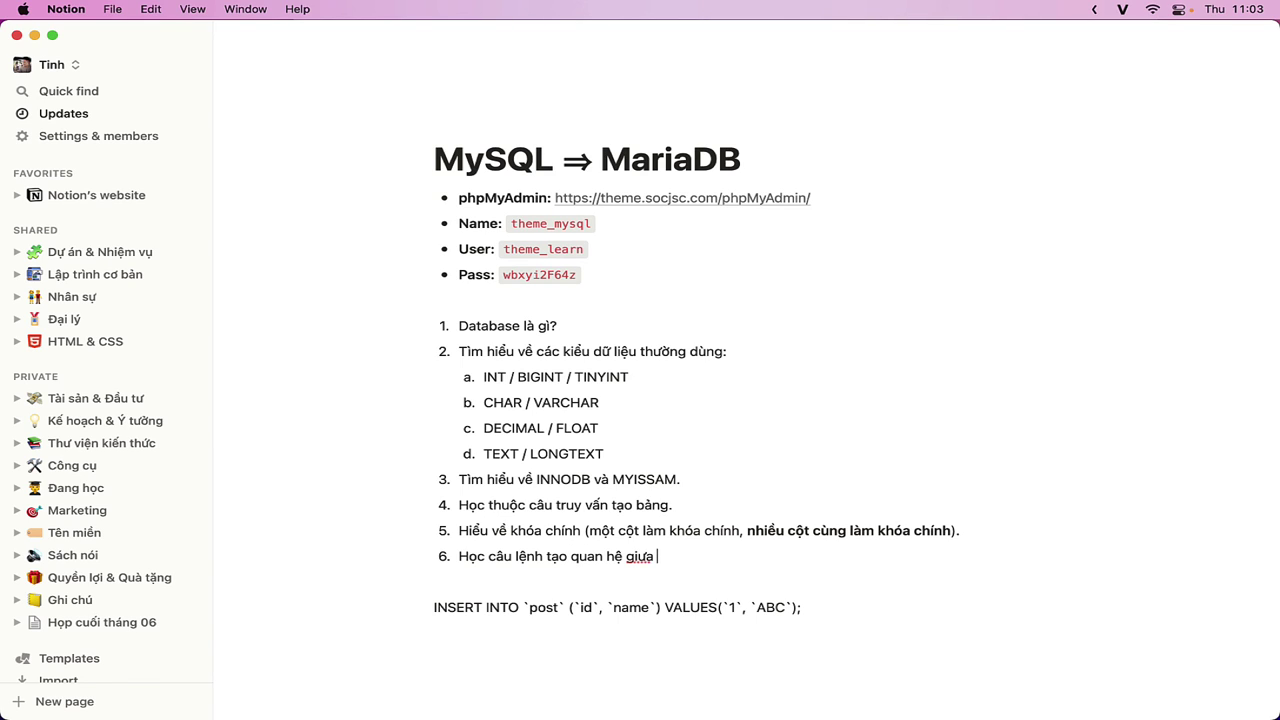
pyautogui.write('a 2 bảng.')
# - Delete the INSERT example block from the notes and return to phpMyAdmin
pyautogui.press('super+Tab')
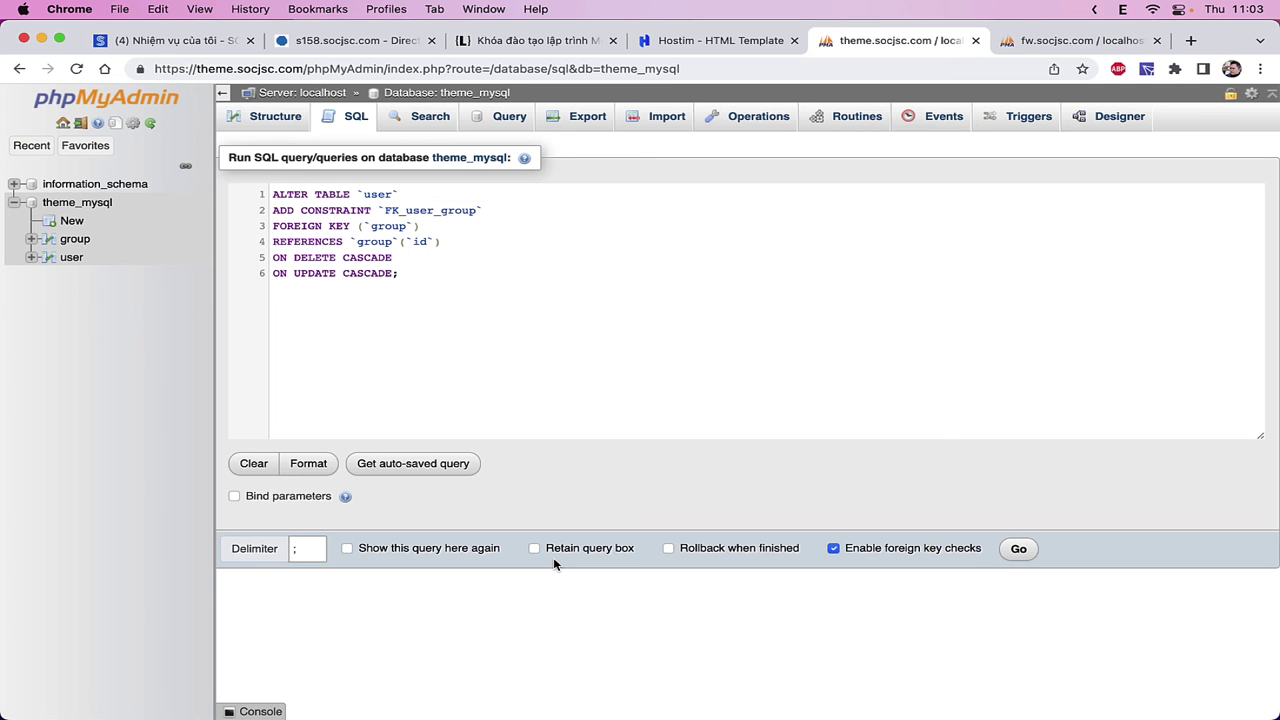
pyautogui.press('super+Tab')
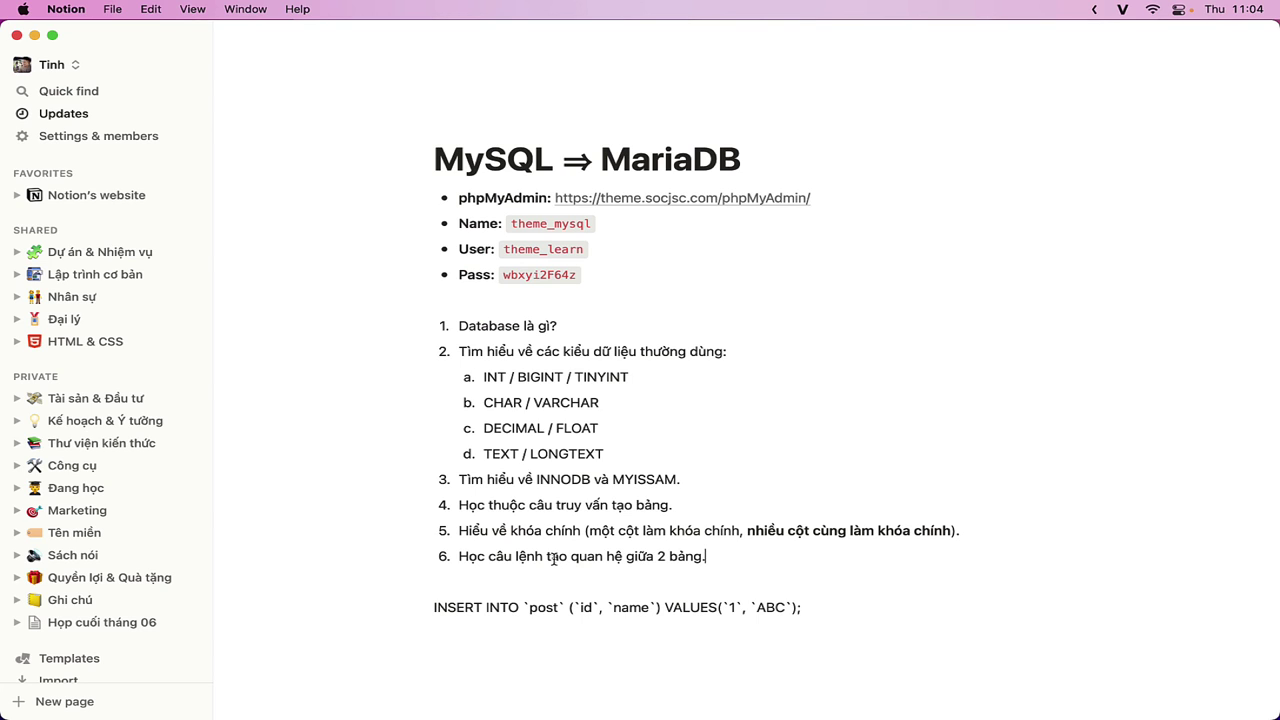
pyautogui.scroll(-3, 554, 559)
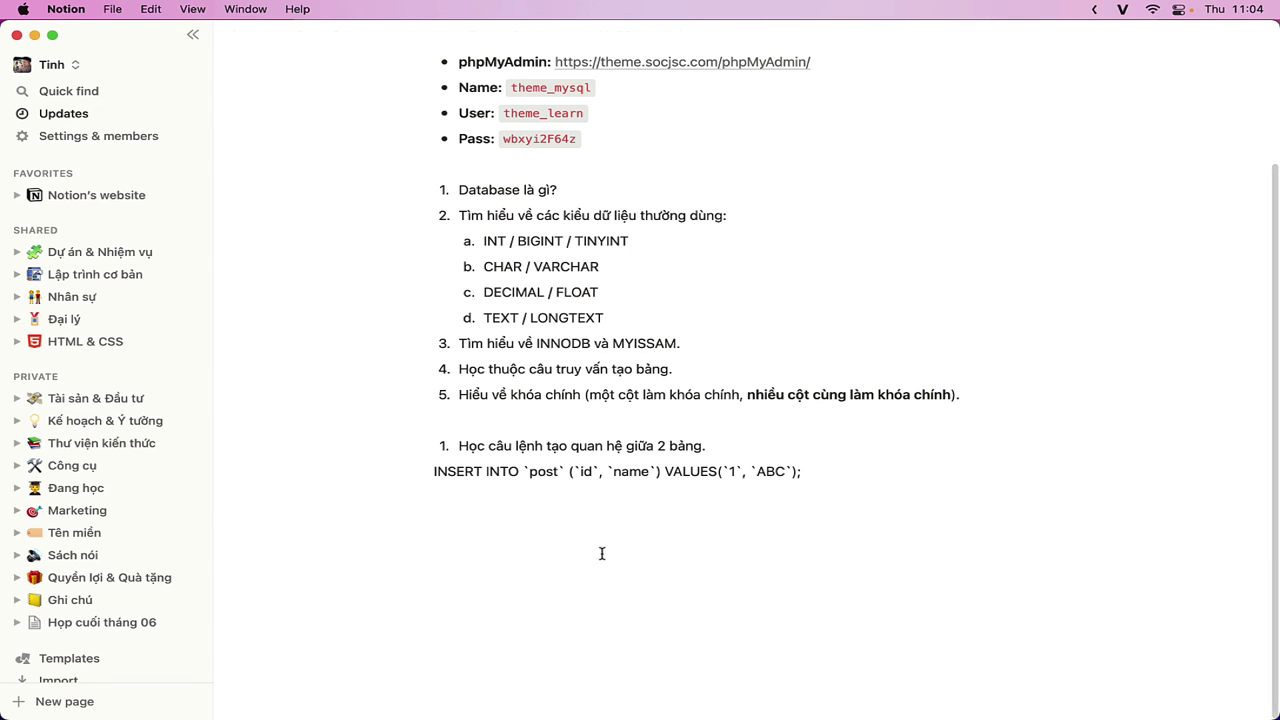
pyautogui.moveTo(873, 511); pyautogui.dragTo(380, 479)
pyautogui.press('BackSpace')
pyautogui.press('super+Tab')
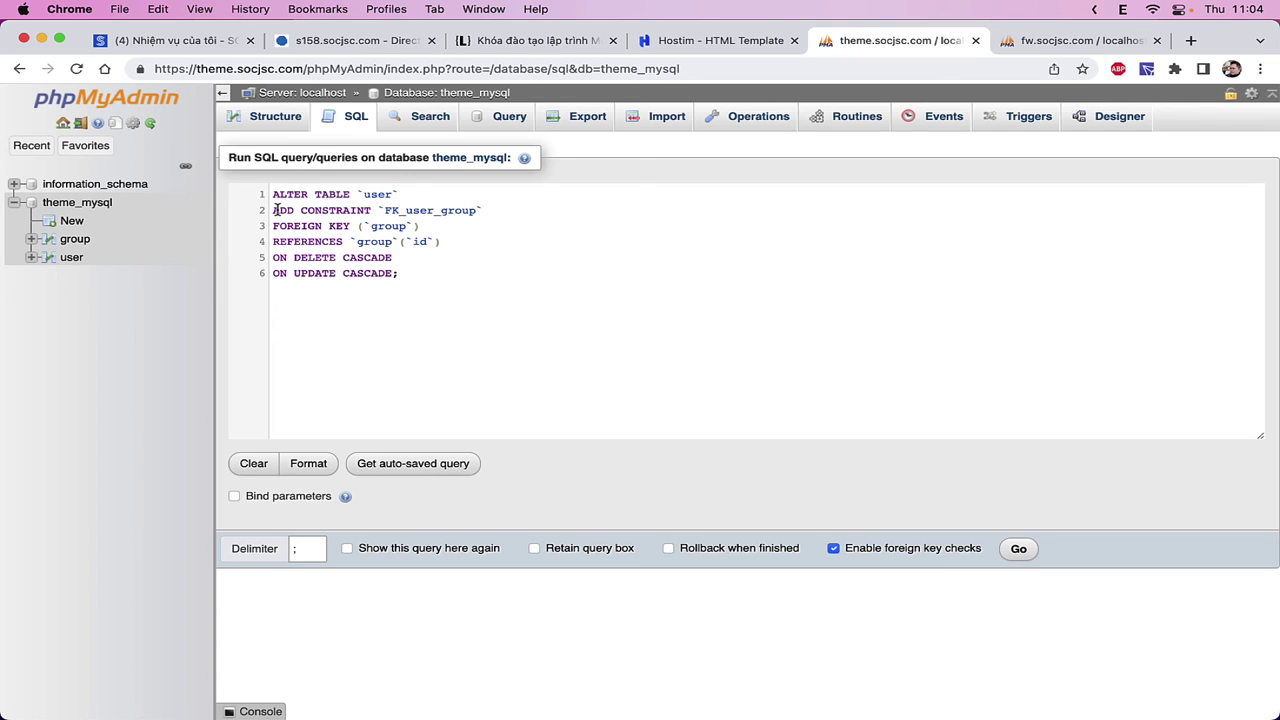
# - Follow the user's group value 2 to its Khách VIP row, then list the group table
pyautogui.press('super+a')
pyautogui.press('super+c')
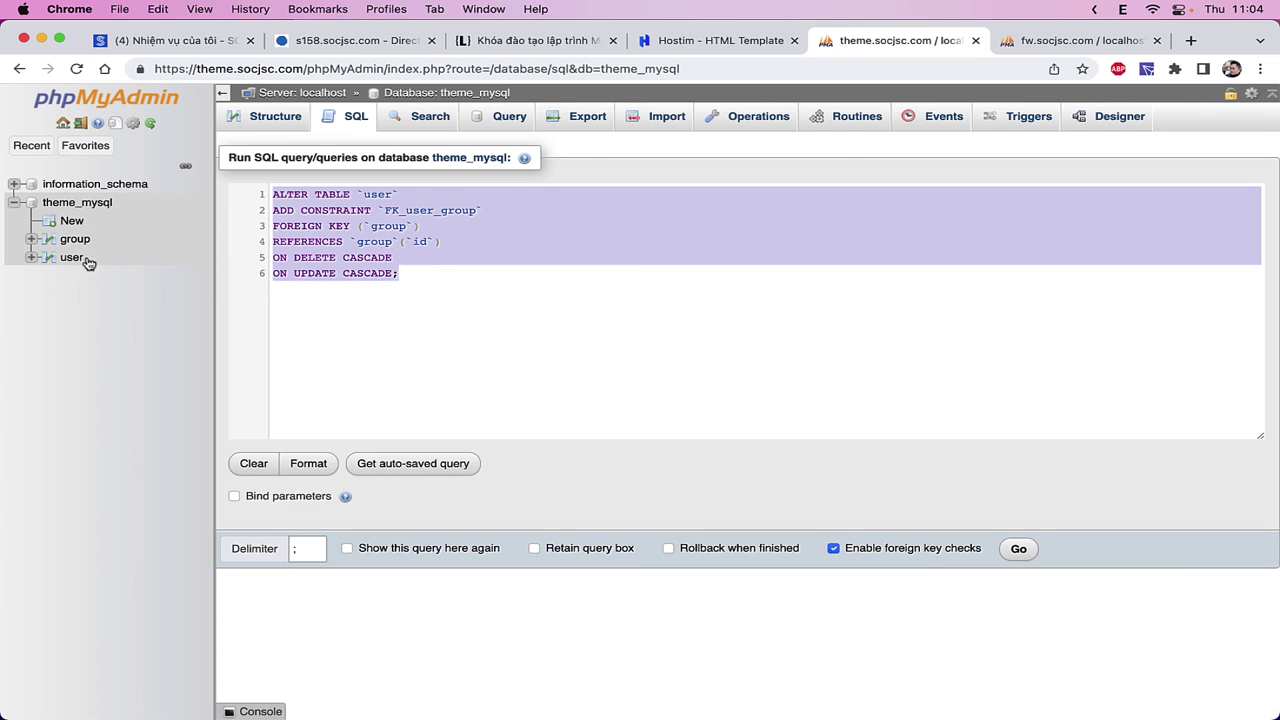
pyautogui.click(72, 258)
pyautogui.click(793, 176)
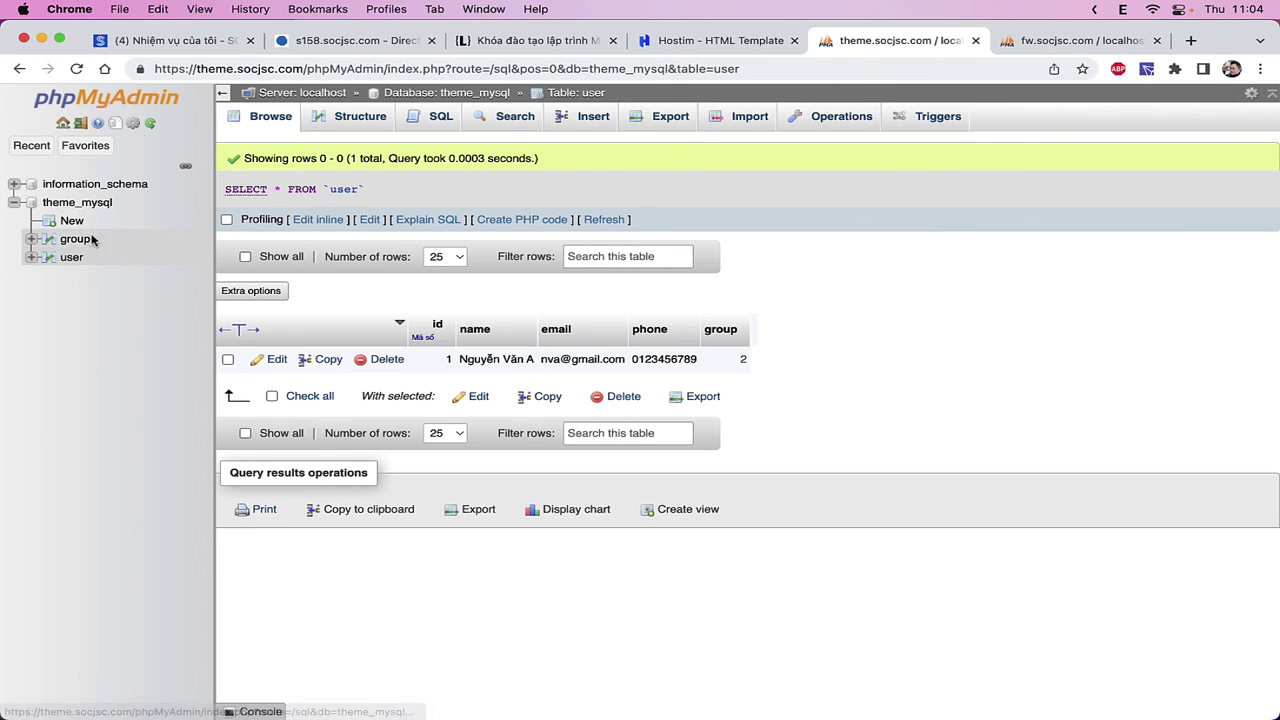
pyautogui.click(743, 362)
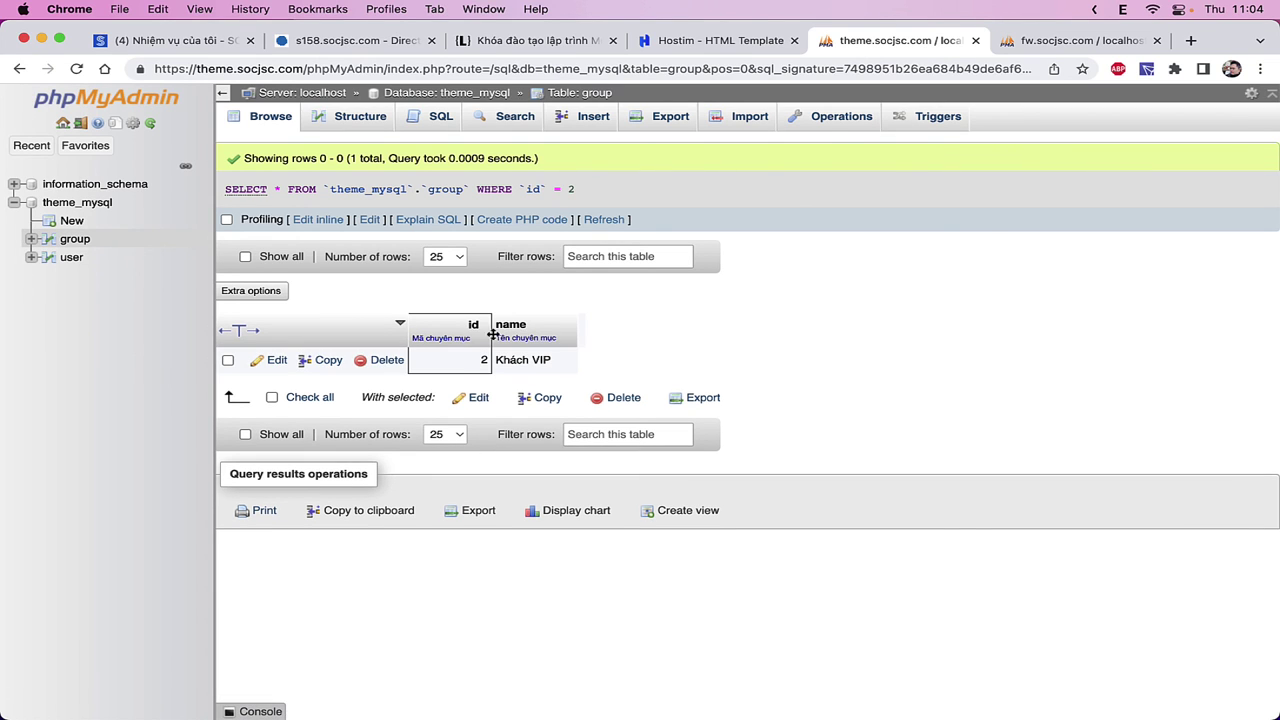
pyautogui.click(71, 257)
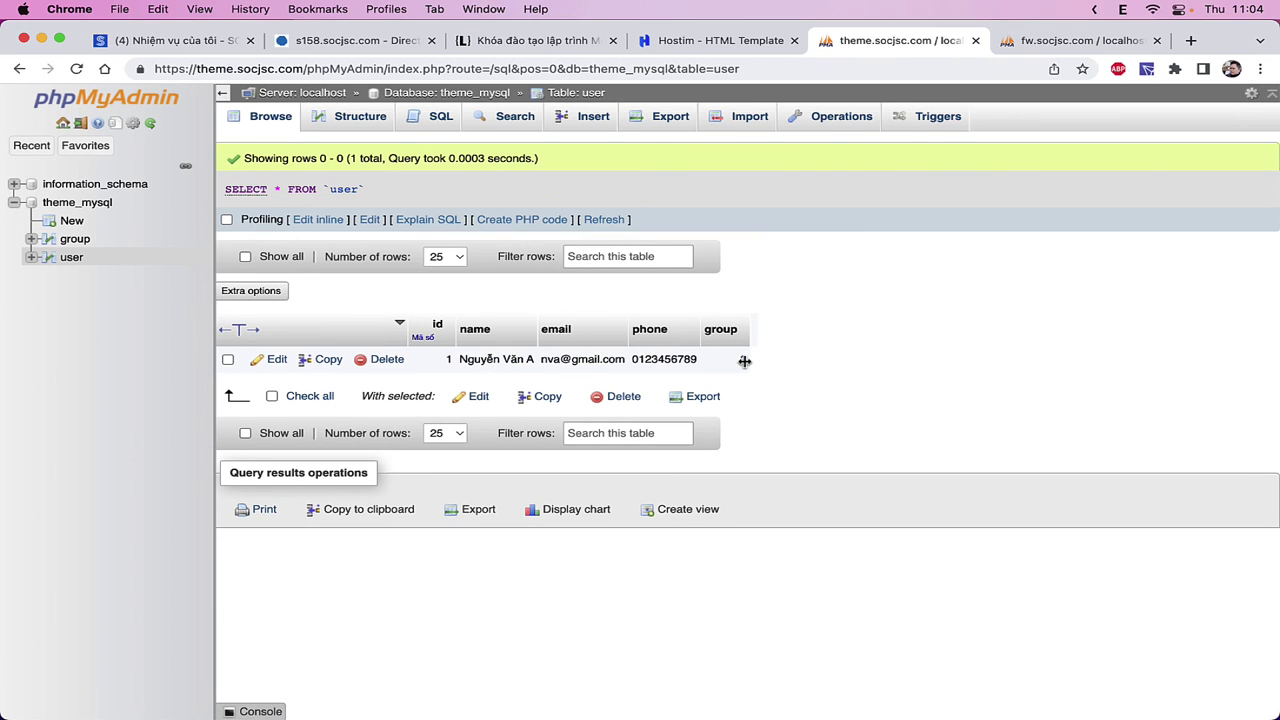
pyautogui.click(744, 361)
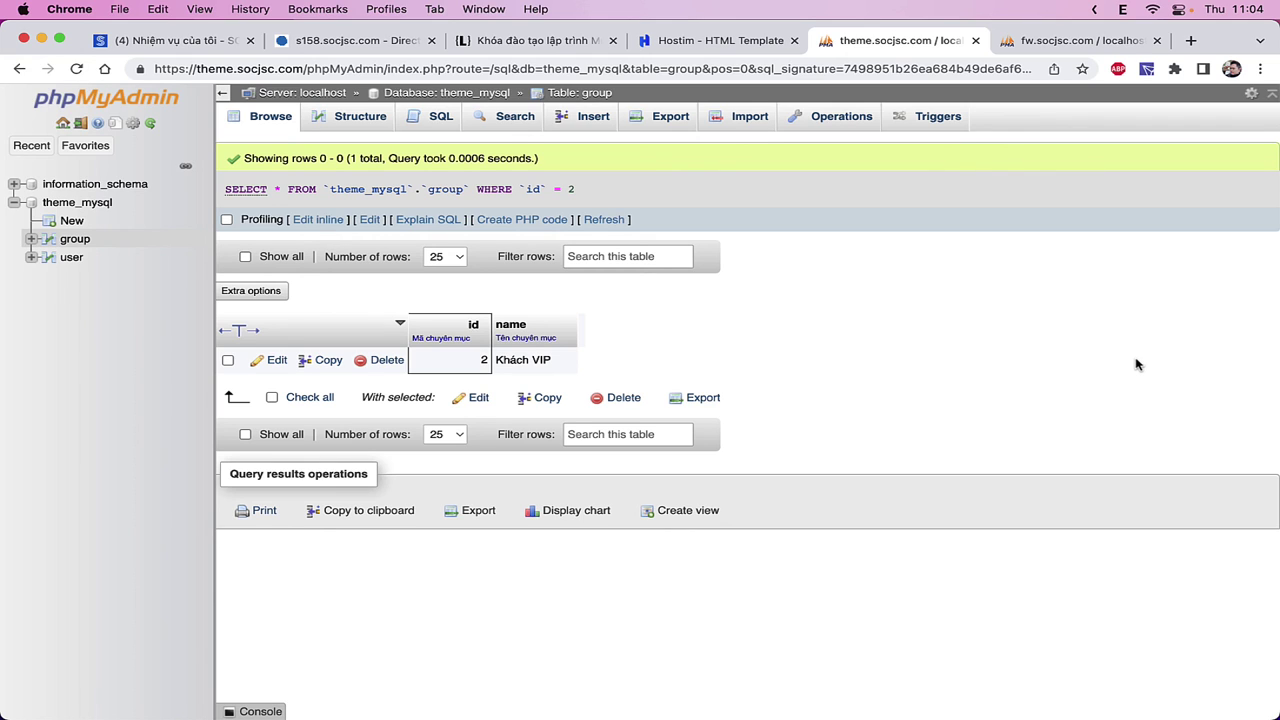
pyautogui.click(66, 260)
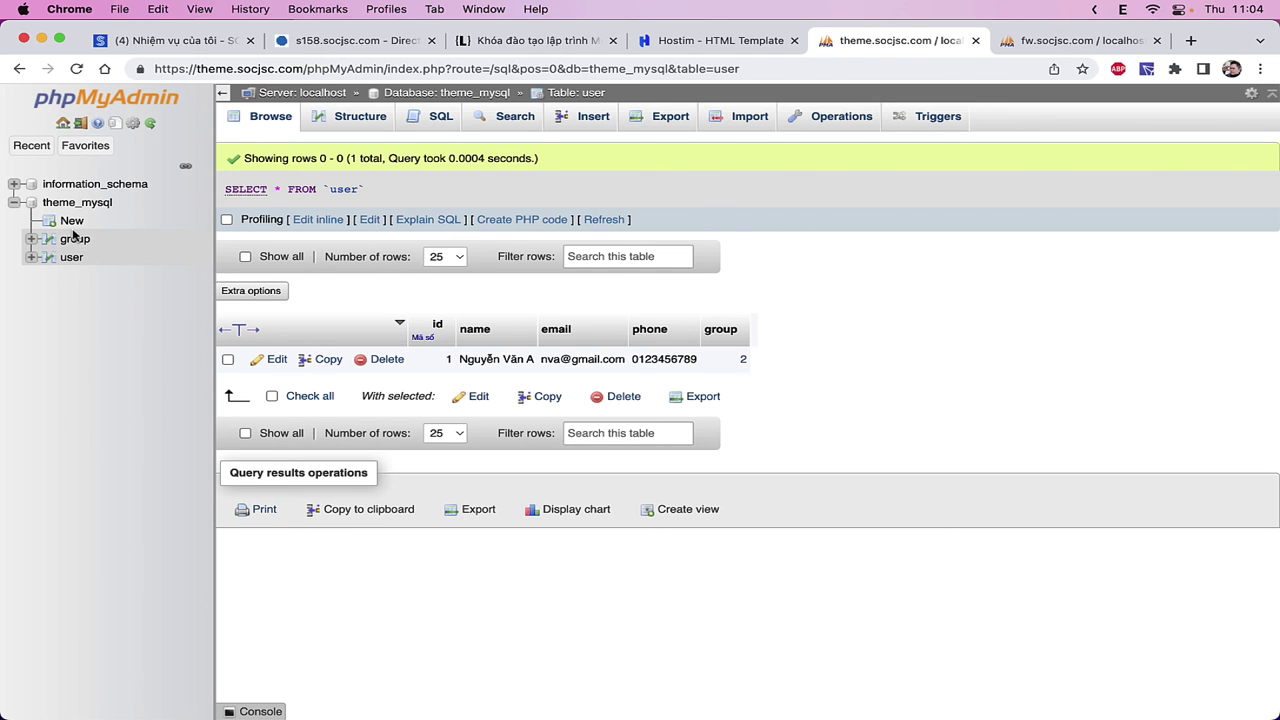
pyautogui.click(742, 362)
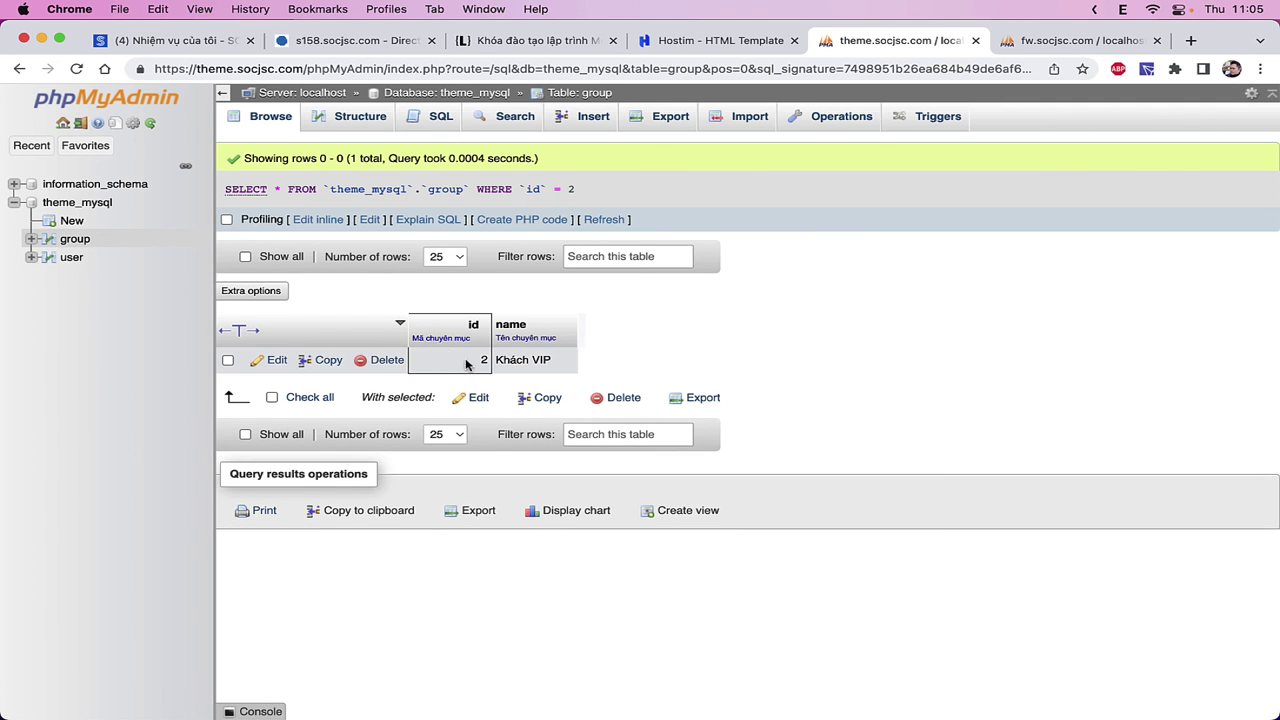
pyautogui.click(66, 240)
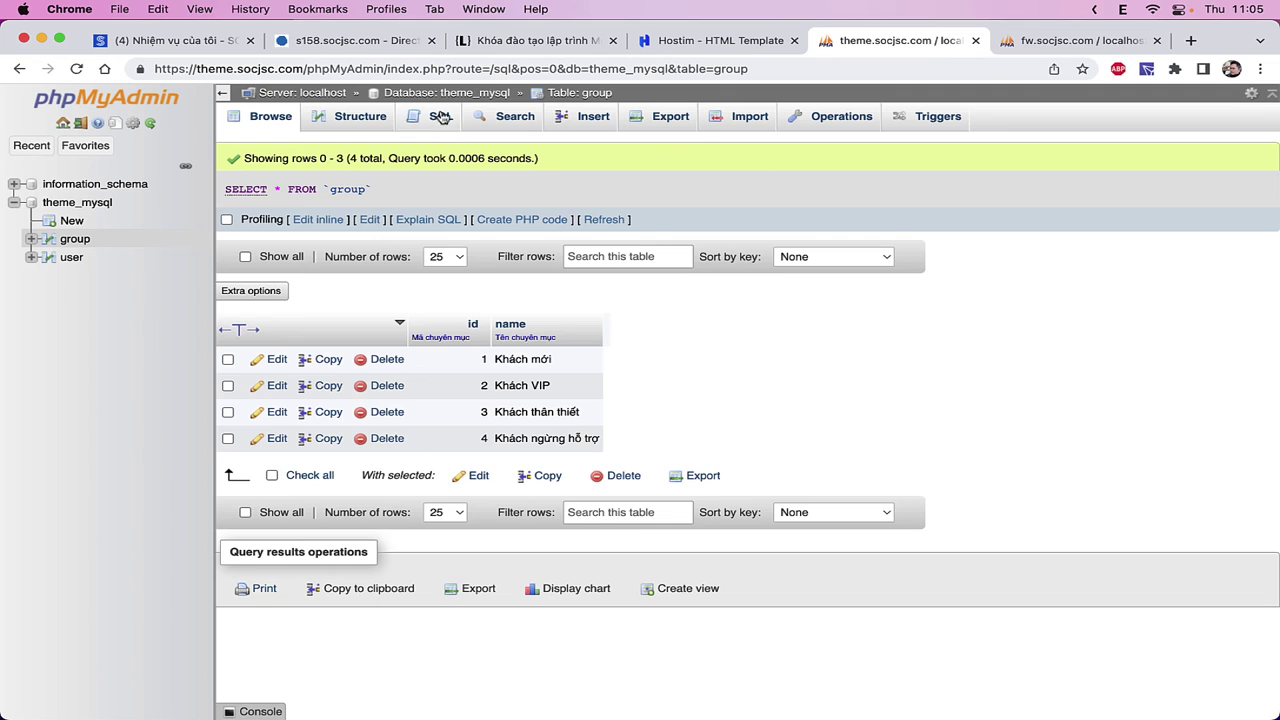
# - Paste the ALTER TABLE into the group SQL editor and highlight ADD CONSTRAINT, FOREIGN KEY and the referenced table
pyautogui.click(441, 116)
pyautogui.press('super+v')
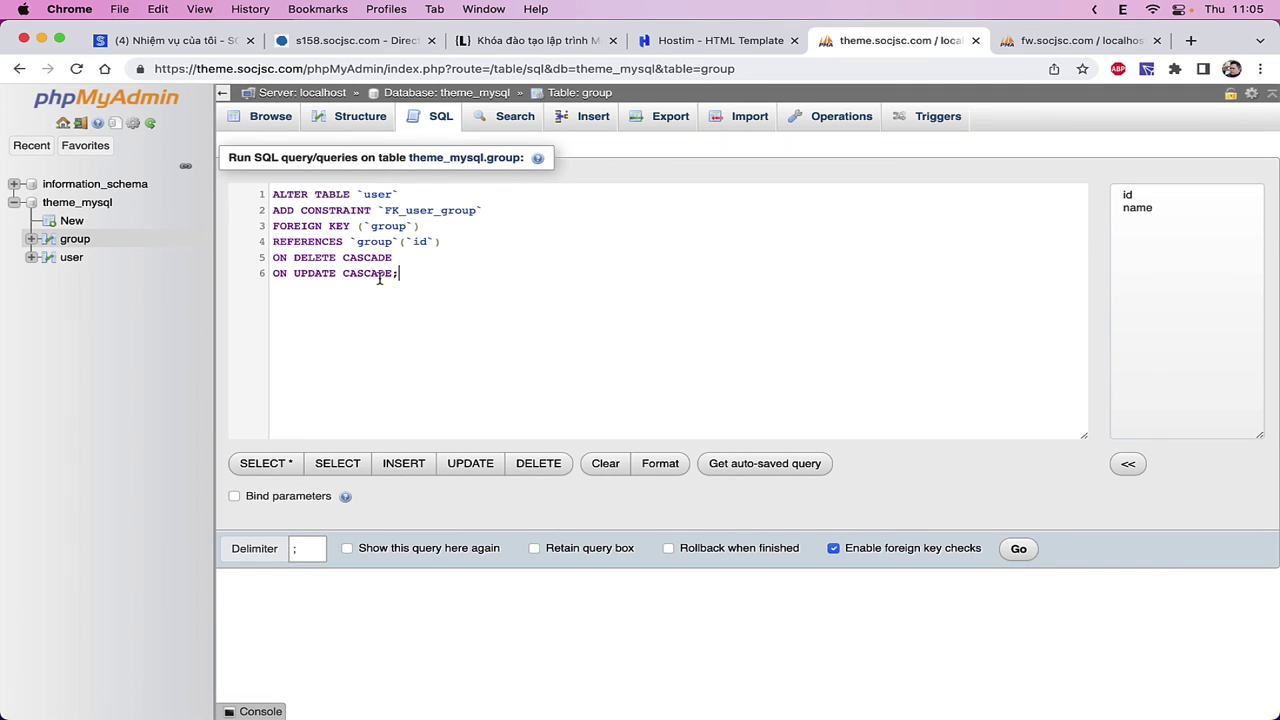
pyautogui.moveTo(269, 210); pyautogui.dragTo(447, 209)
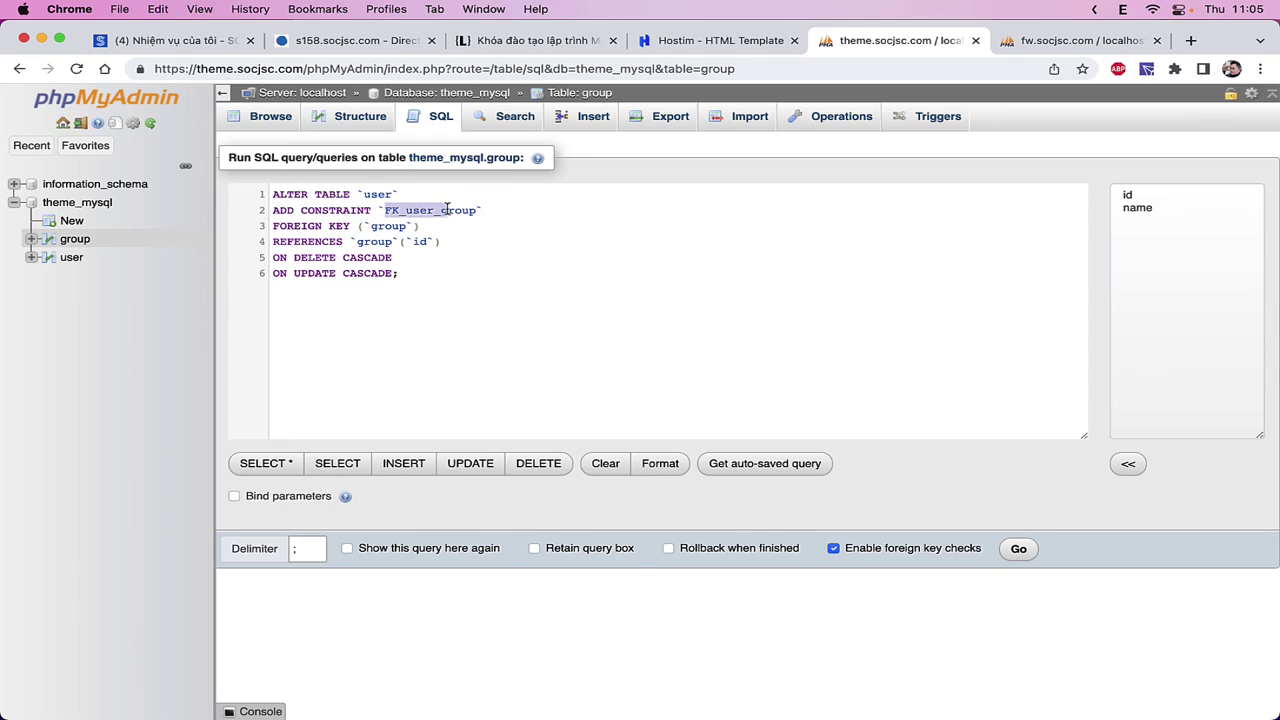
pyautogui.doubleClick(304, 229)
pyautogui.doubleClick(382, 227)
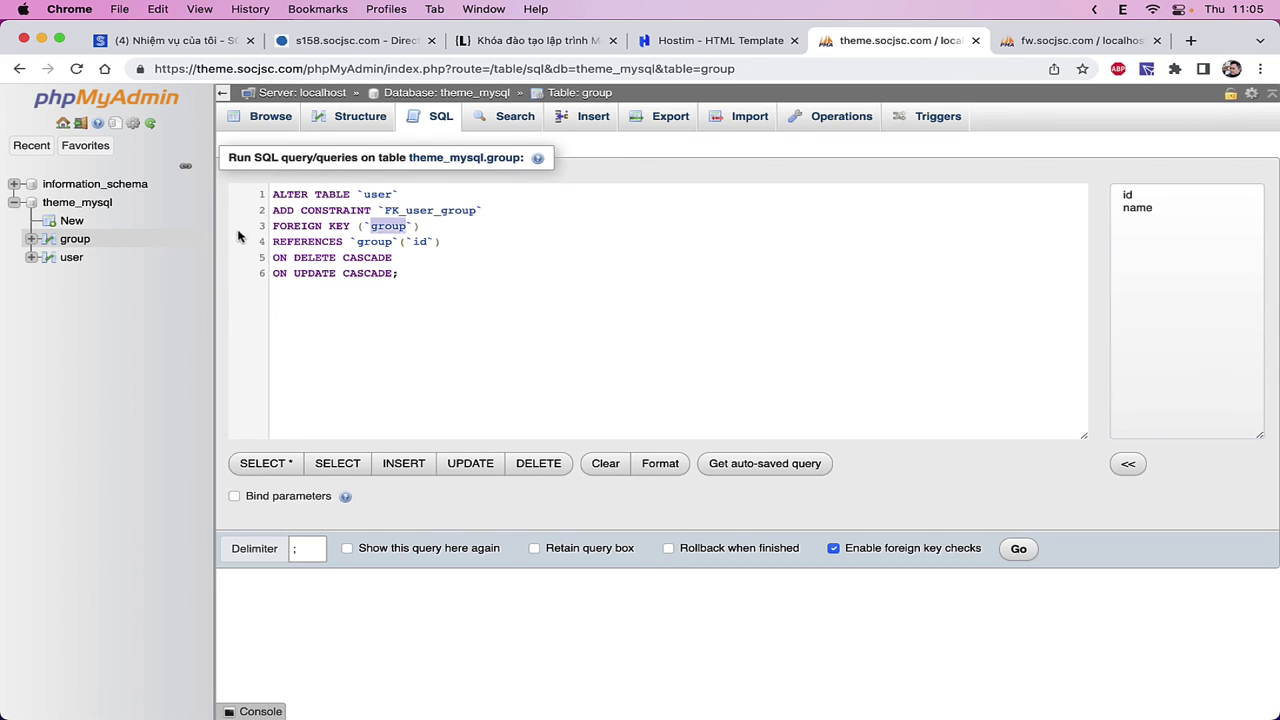
pyautogui.doubleClick(372, 242)
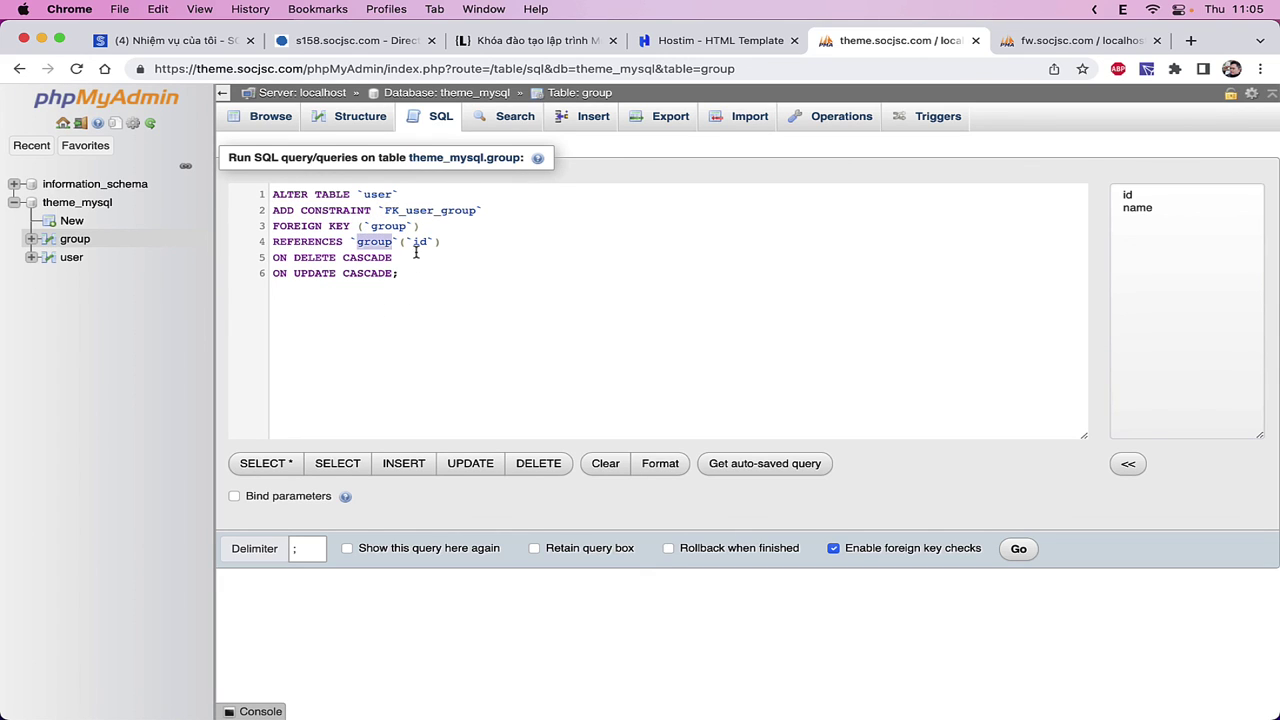
# - Highlight the id column and both CASCADE clauses, then discard the query to view user rows
pyautogui.click(412, 242)
pyautogui.click(396, 278)
pyautogui.doubleClick(370, 258)
pyautogui.click(404, 313)
pyautogui.doubleClick(324, 273)
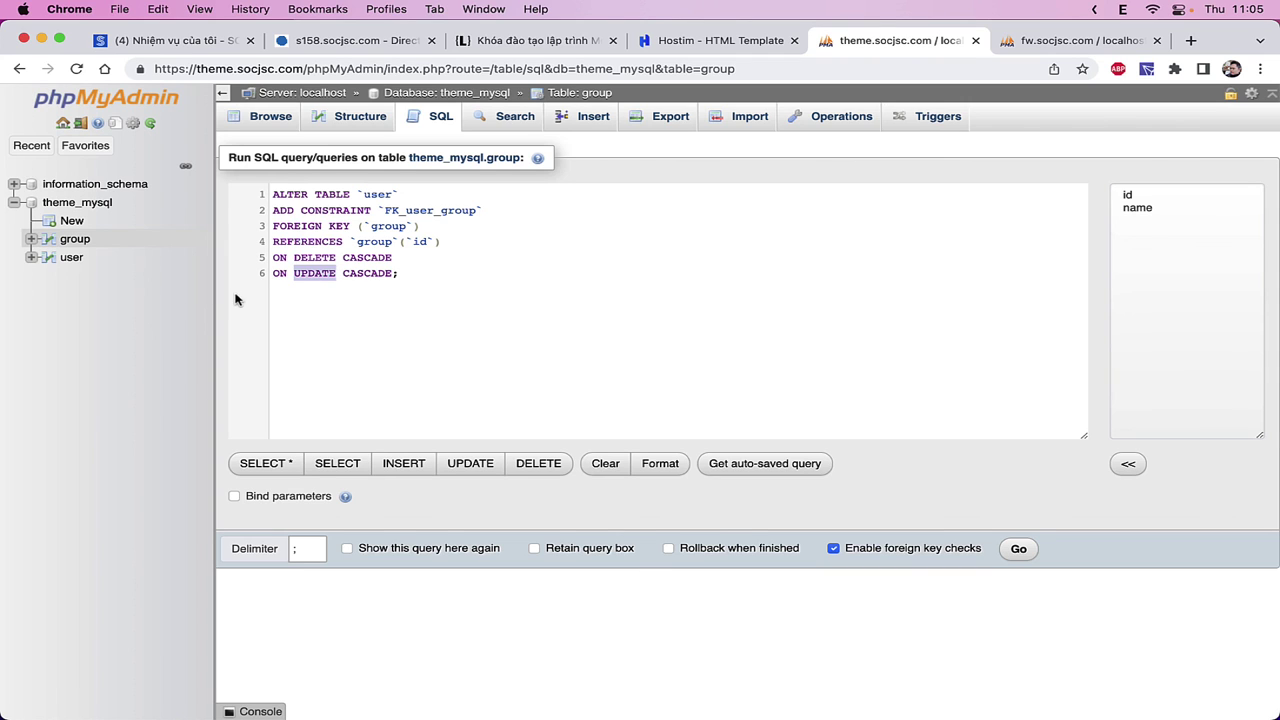
pyautogui.click(71, 260)
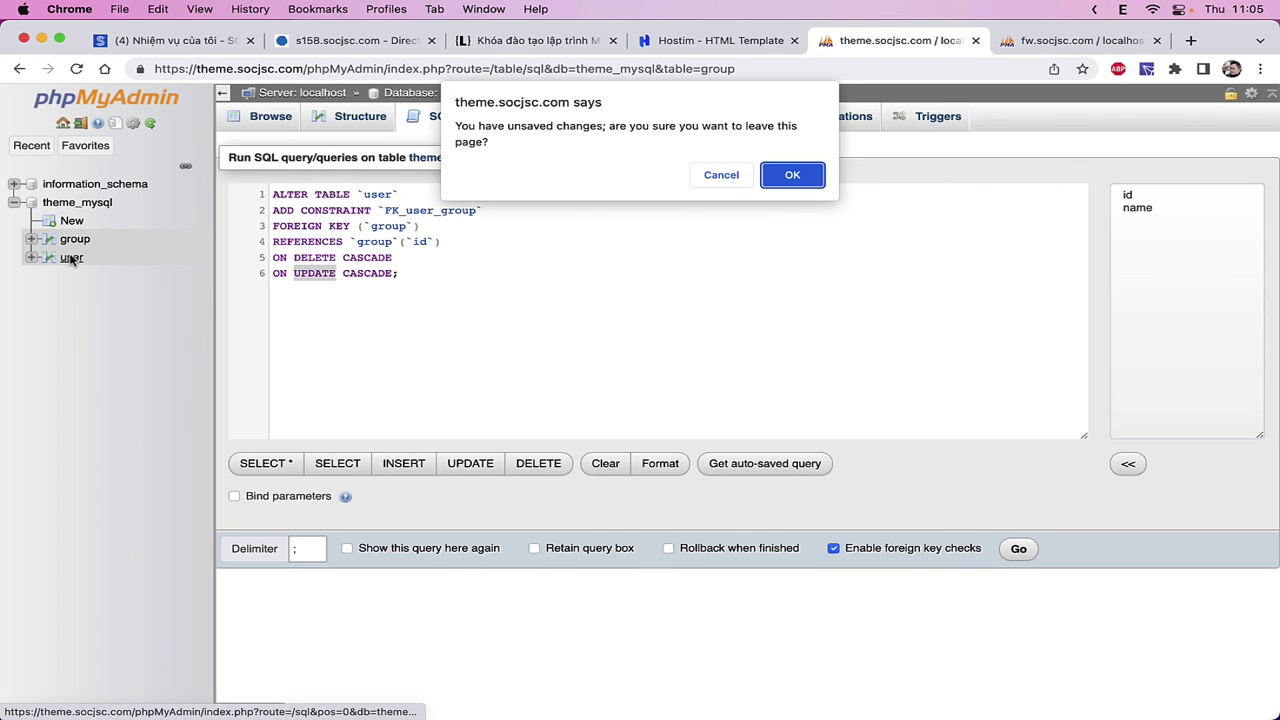
pyautogui.click(800, 176)
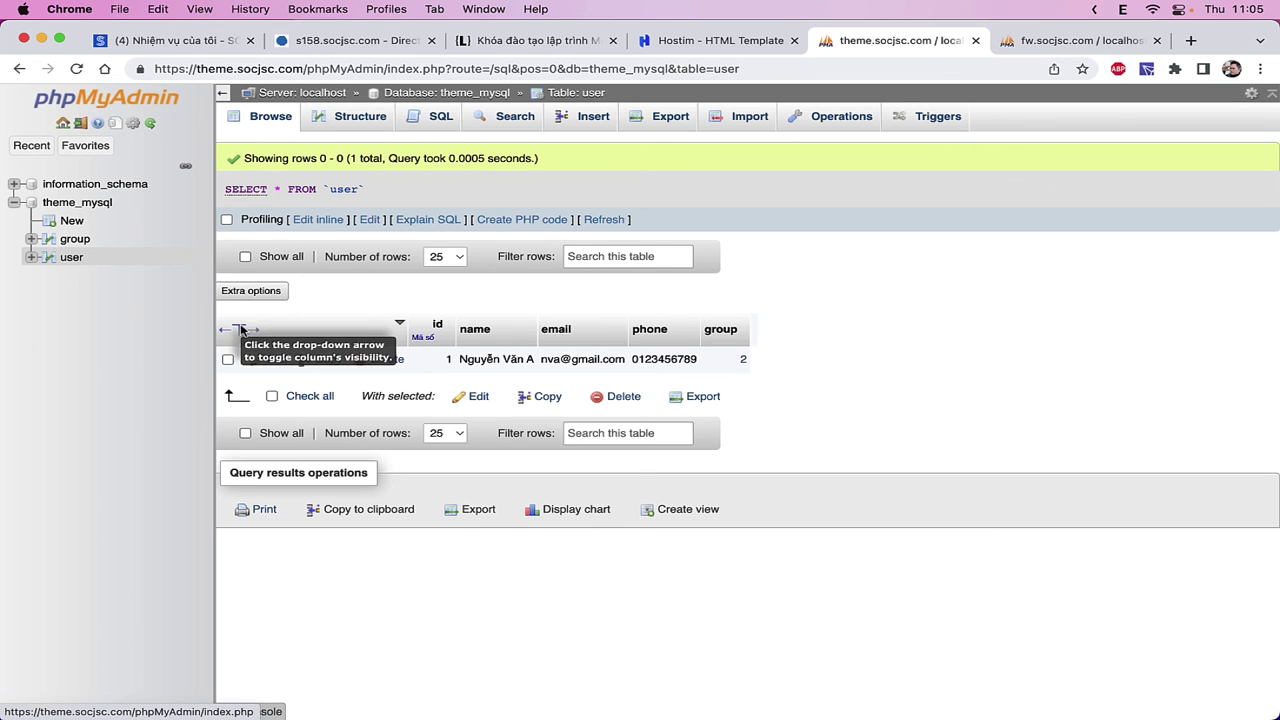
# - Check the group ids, open the user Insert form and enter the new user's name
pyautogui.click(75, 240)
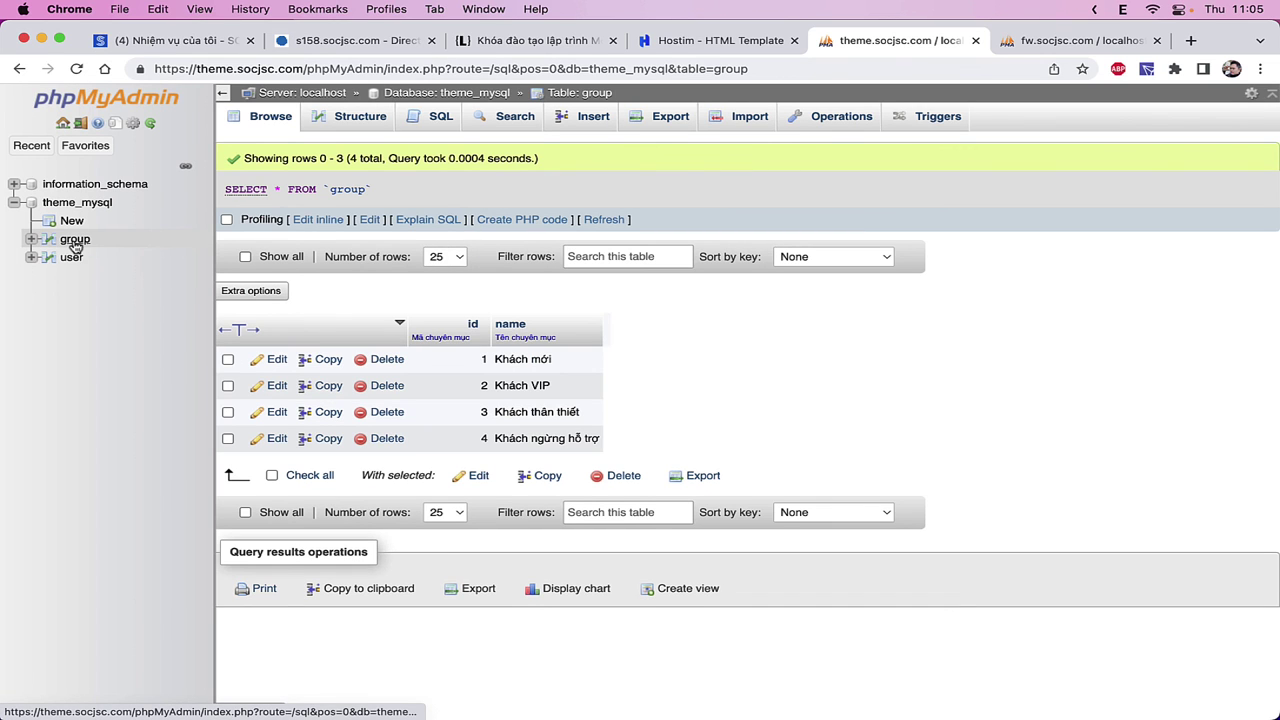
pyautogui.click(71, 258)
pyautogui.click(590, 116)
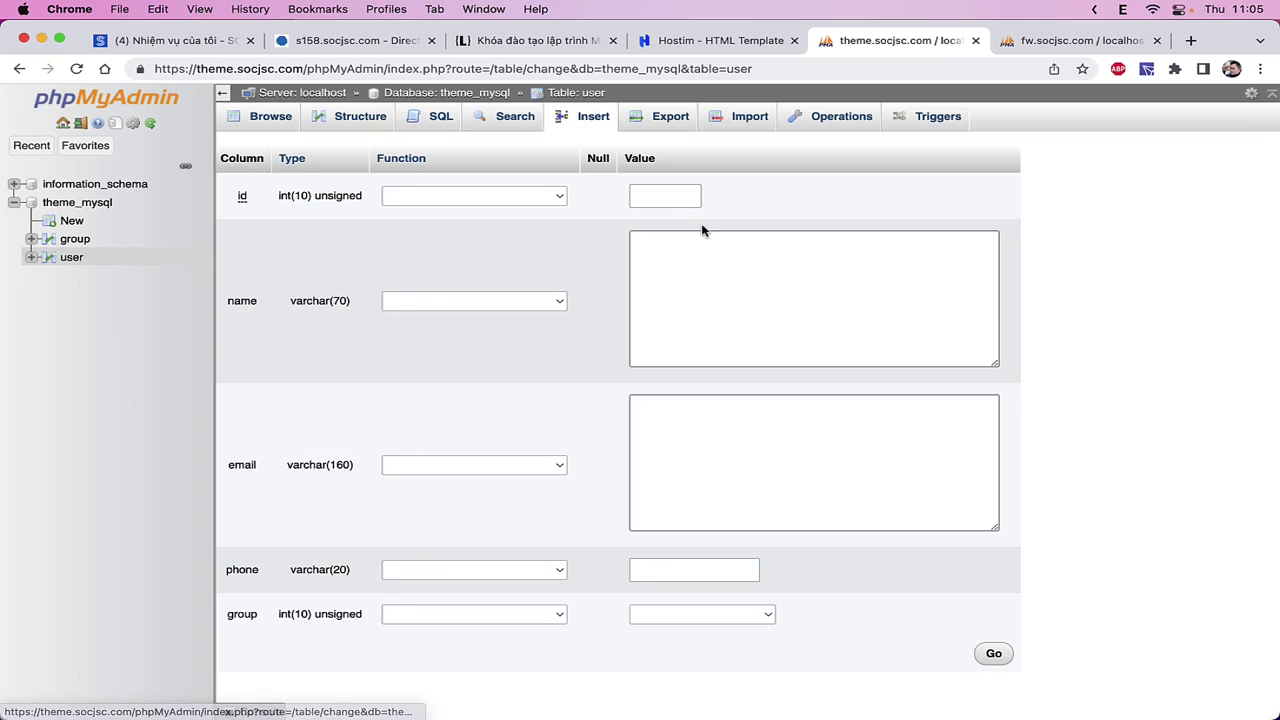
pyautogui.click(700, 251)
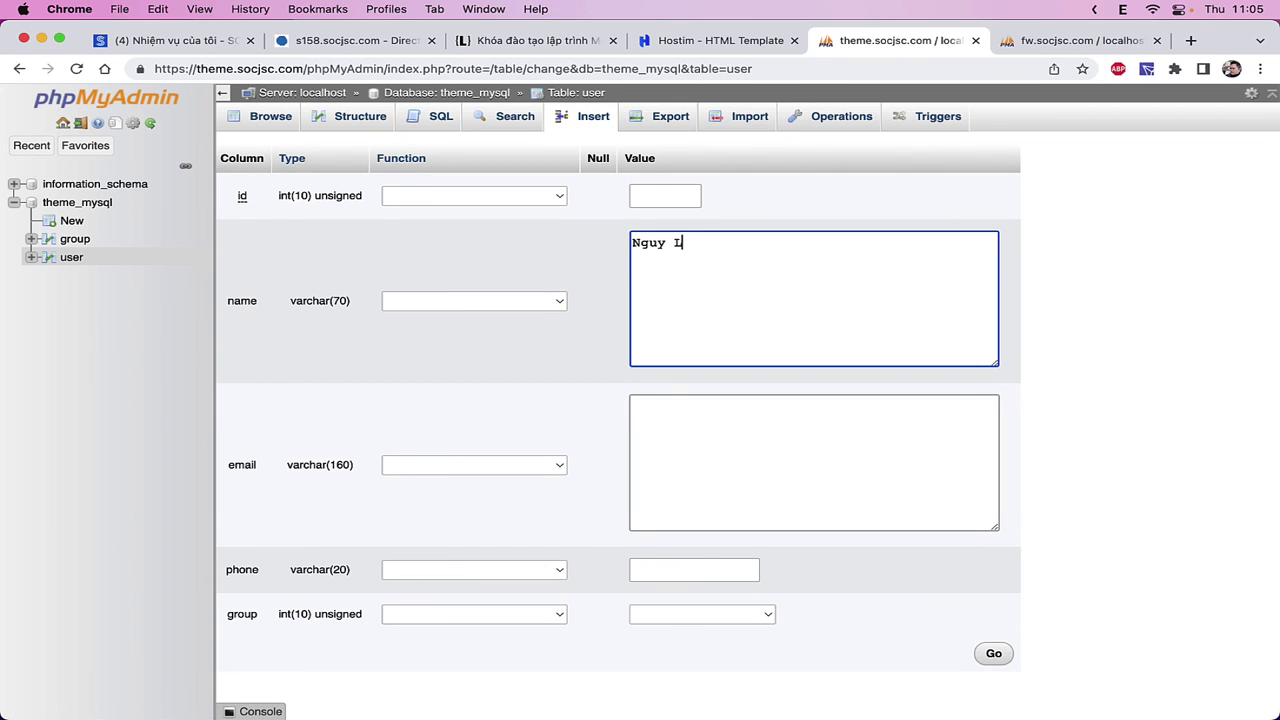
pyautogui.press('super+a')
# - Fill in the new user's e-mail and phone number
pyautogui.click(770, 428)
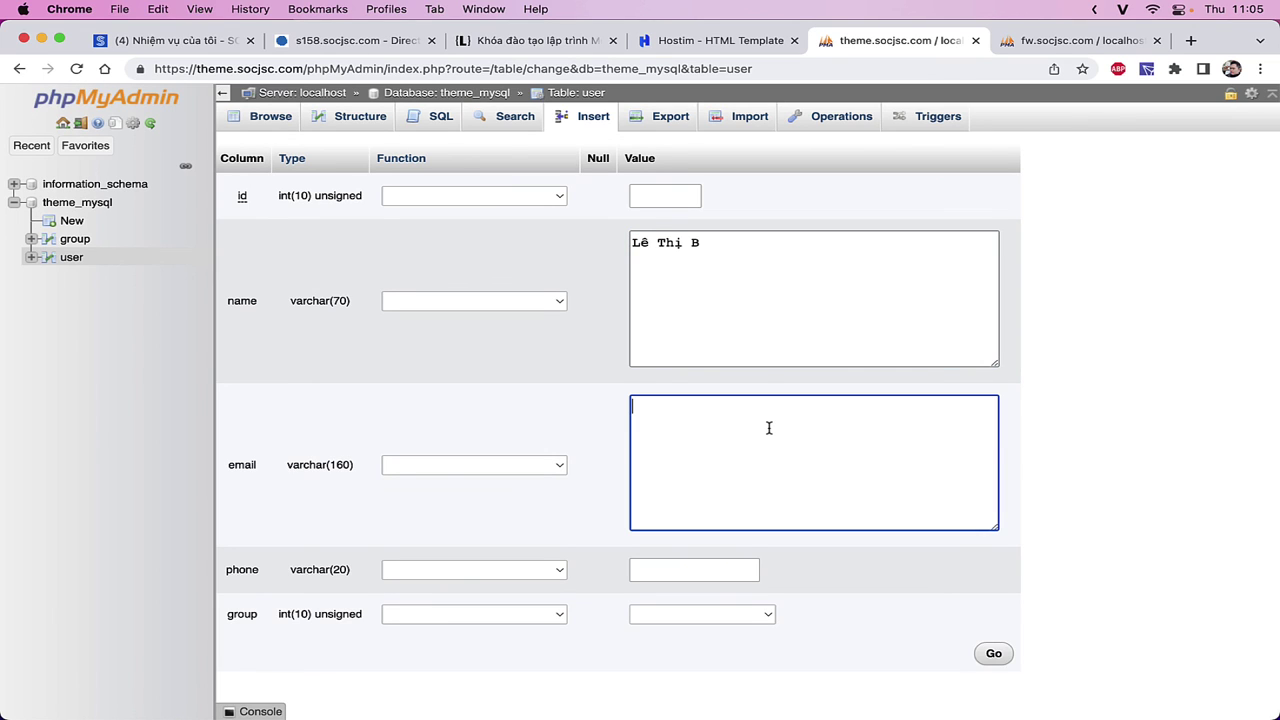
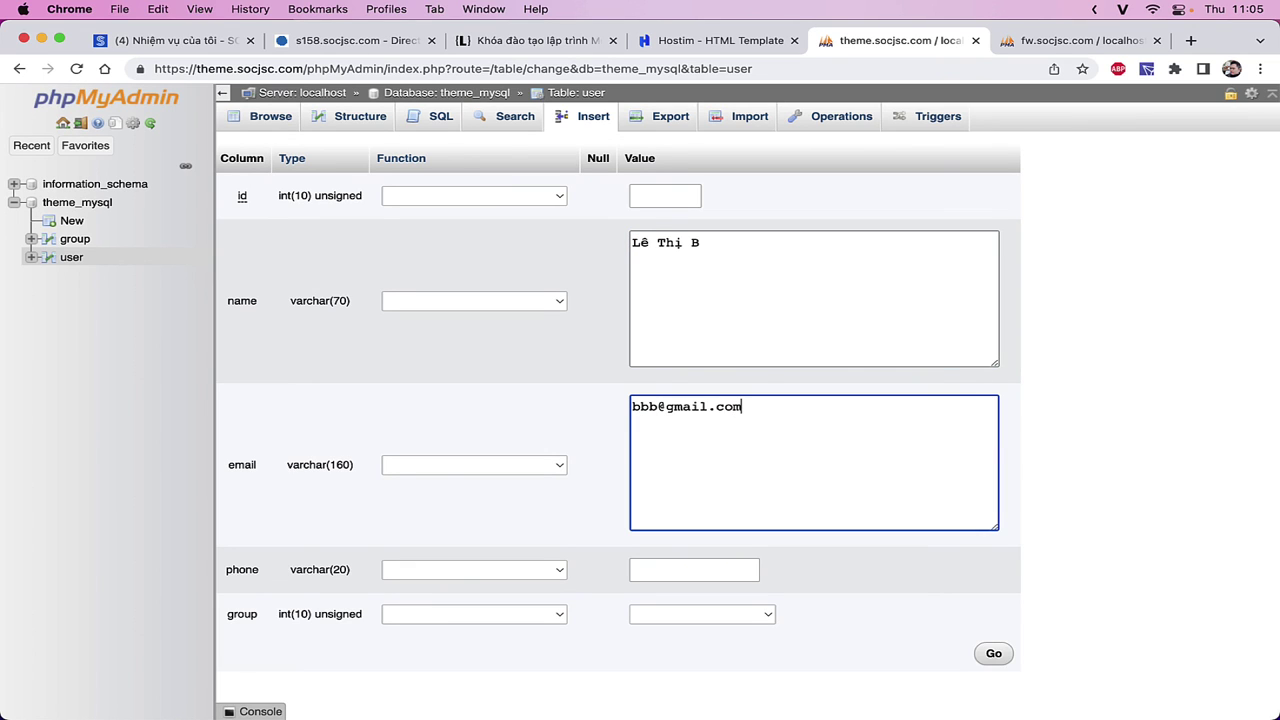
pyautogui.press('Tab')
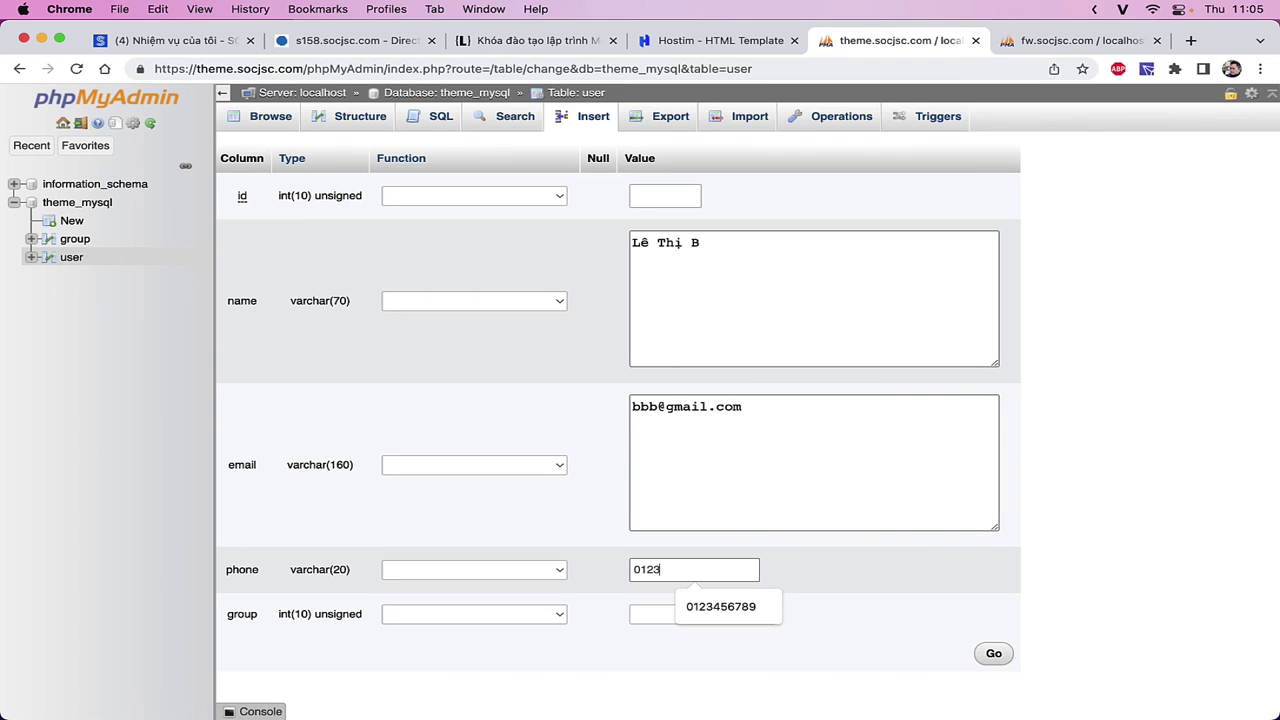
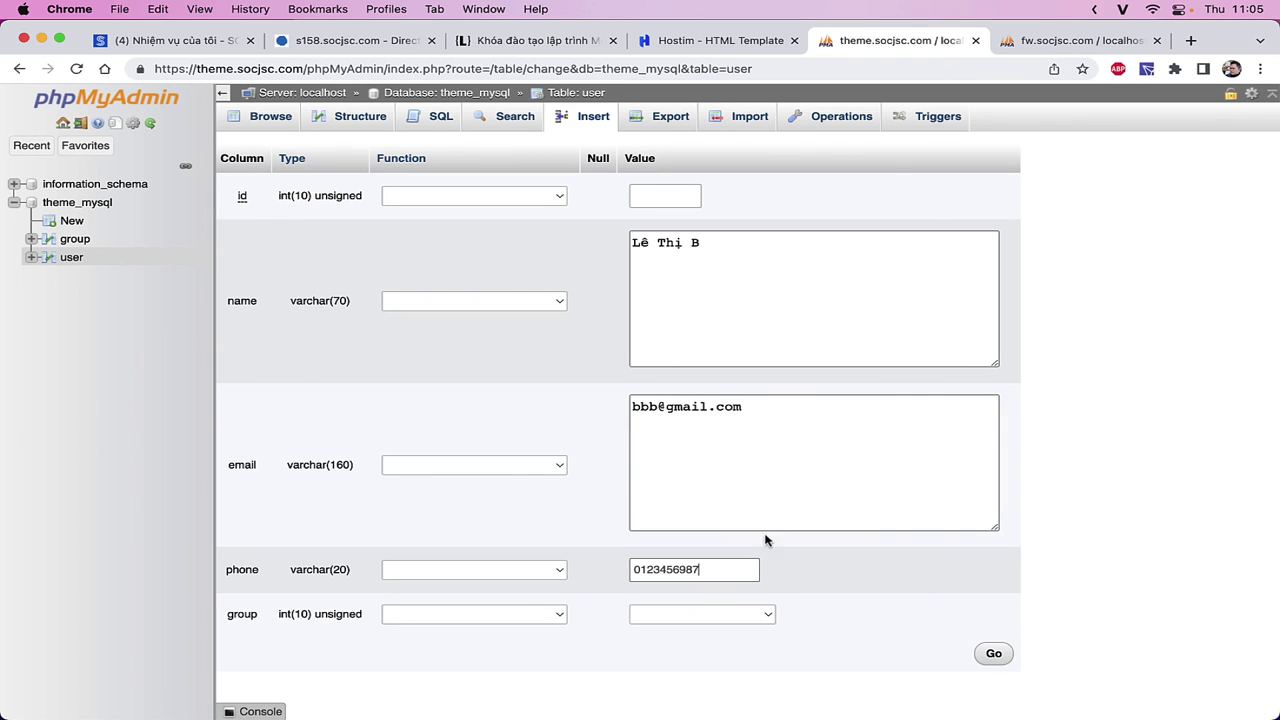
# - Set the group to 'Khách VIP - 2', save the row, and list the users
pyautogui.click(722, 616)
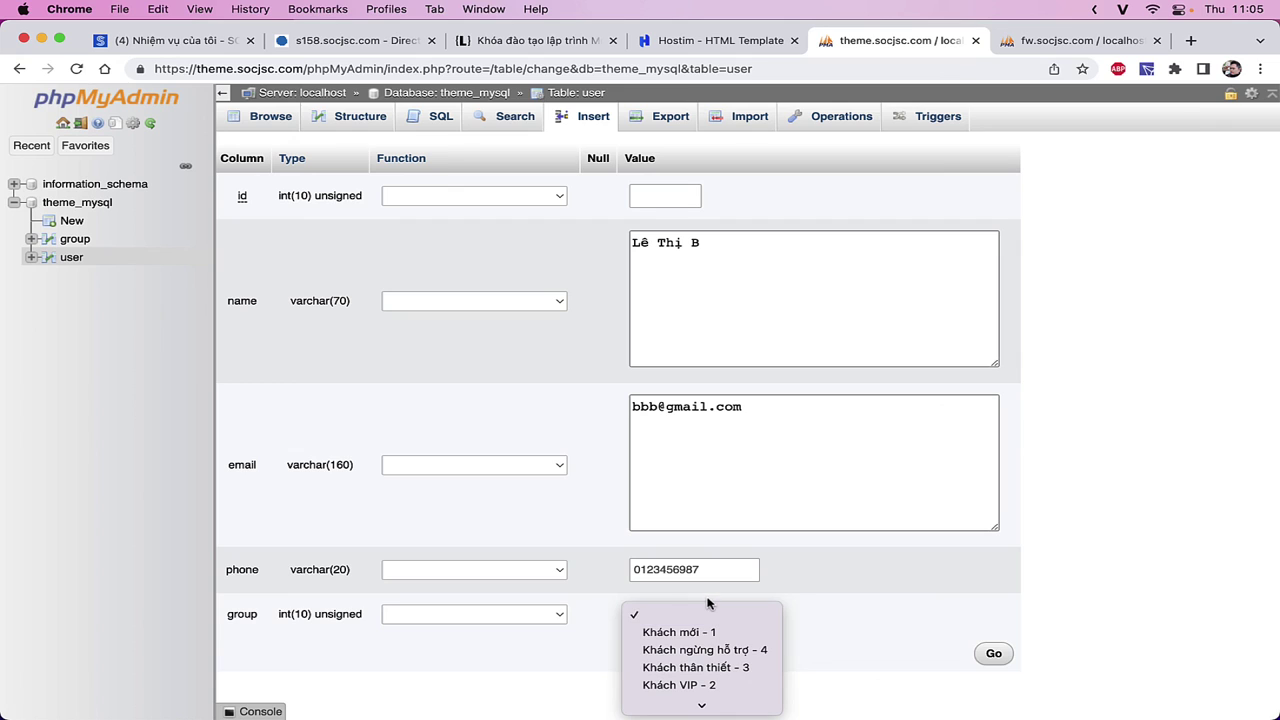
pyautogui.click(898, 596)
pyautogui.click(760, 617)
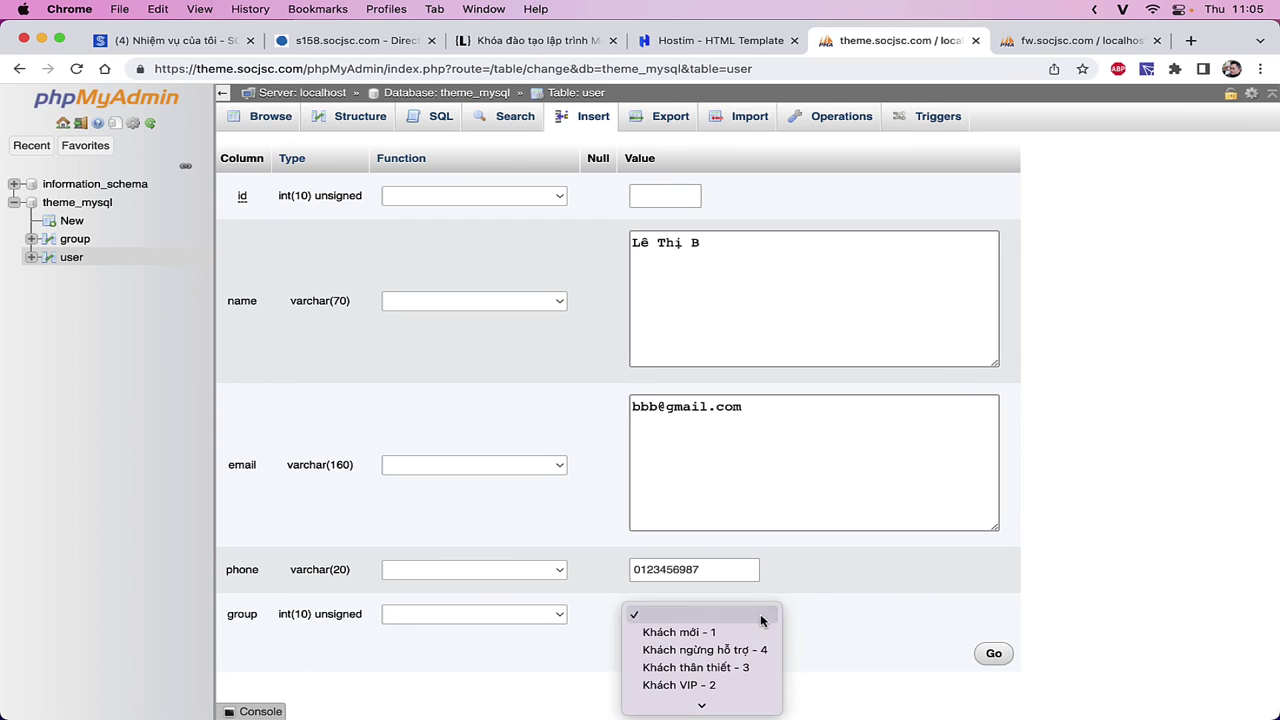
pyautogui.click(734, 685)
pyautogui.click(990, 655)
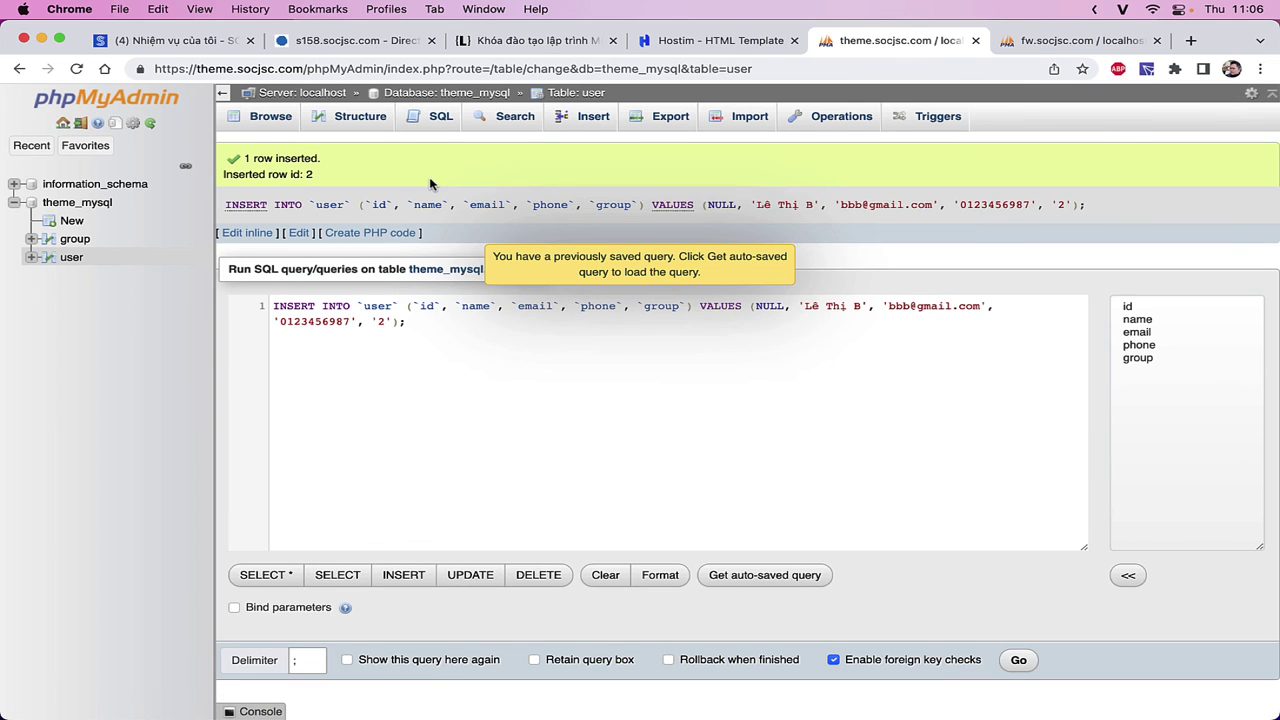
pyautogui.click(266, 120)
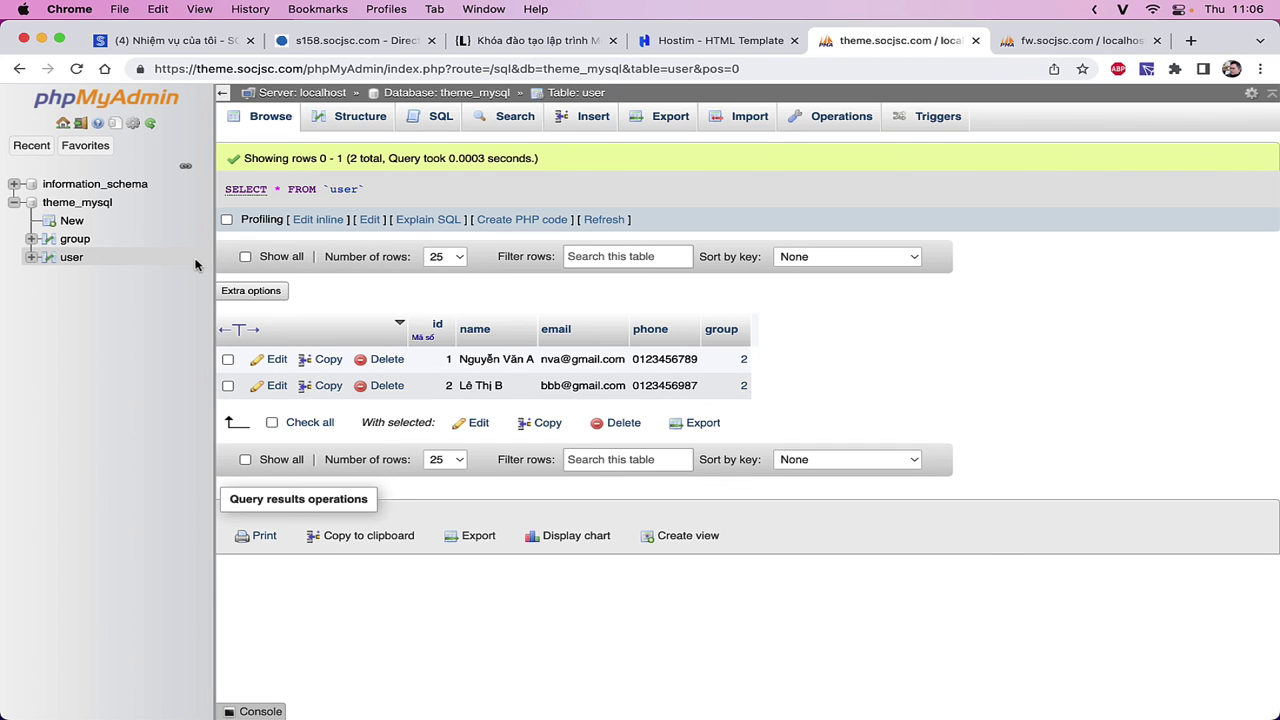
# - Change Khách VIP's id from 2 to 20 in the group table
pyautogui.click(72, 241)
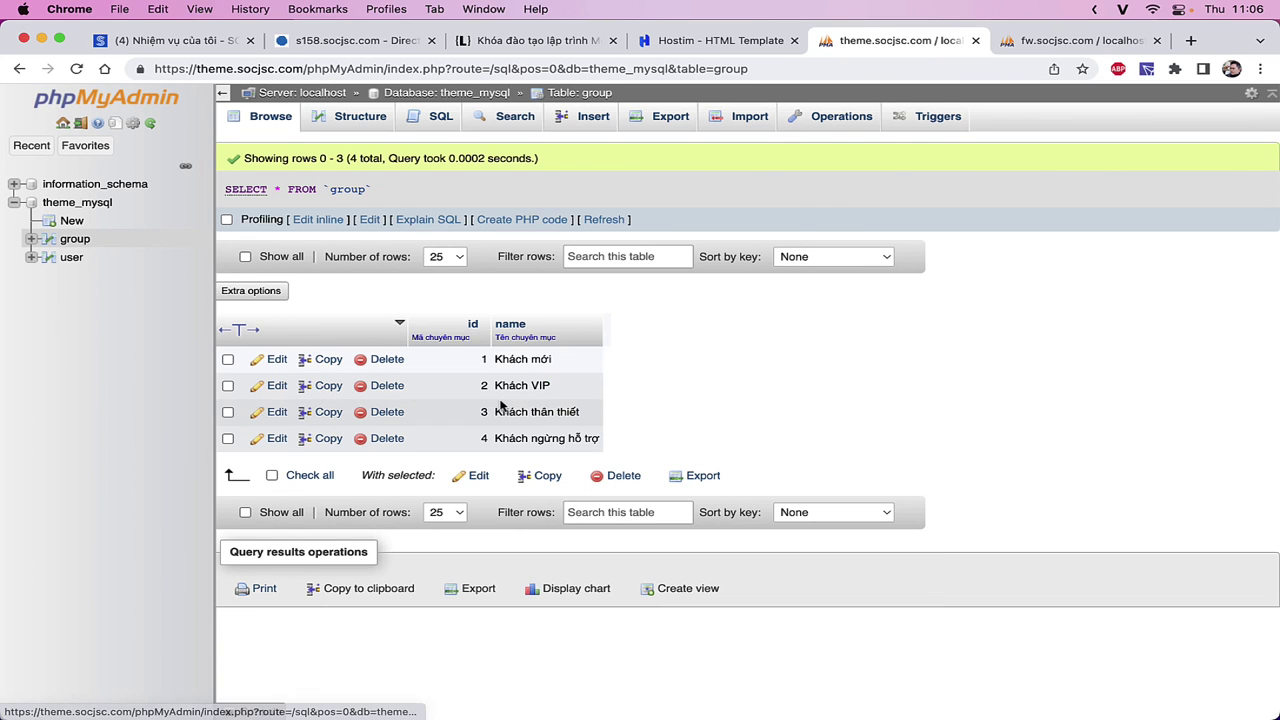
pyautogui.doubleClick(468, 390)
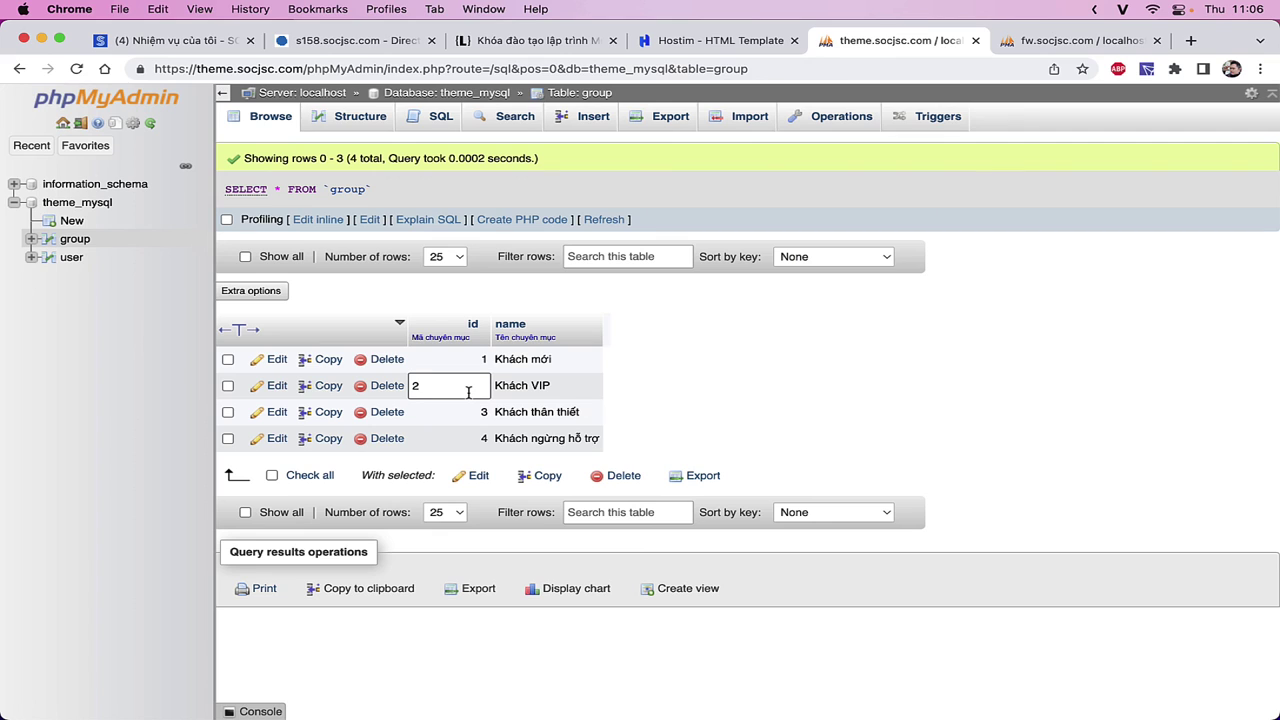
pyautogui.write('0')
pyautogui.press('Return')
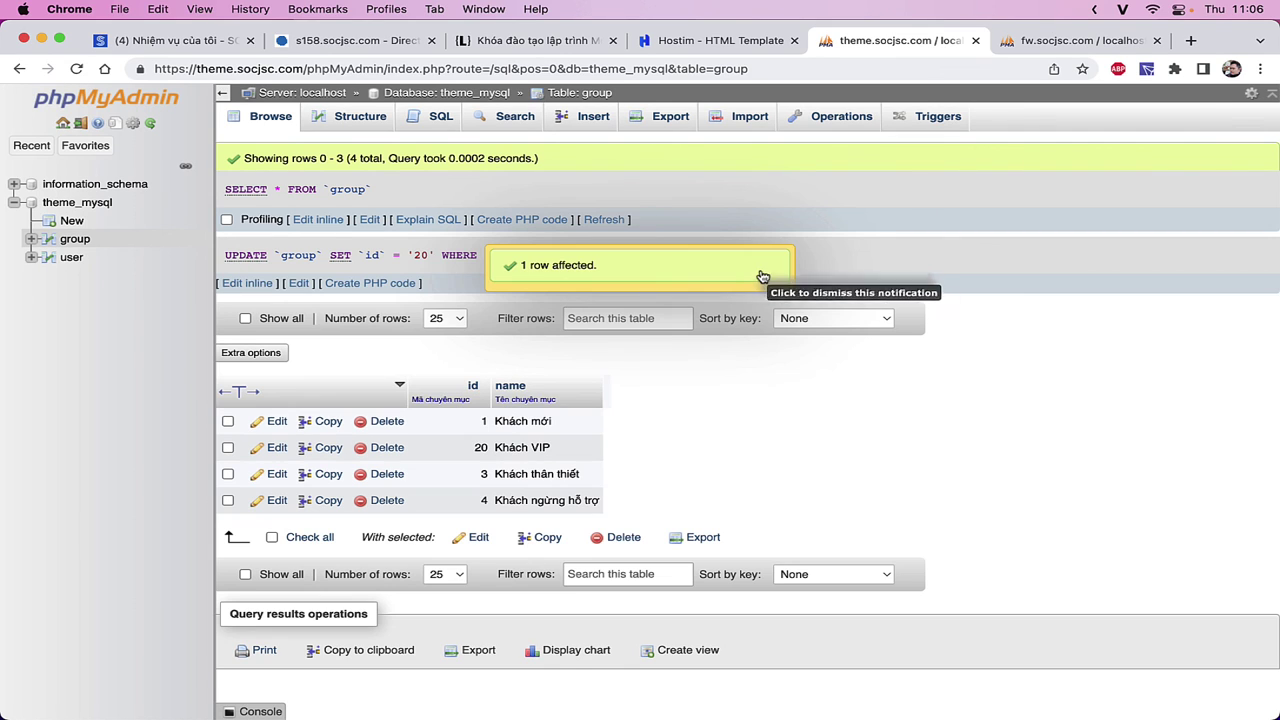
pyautogui.click(728, 274)
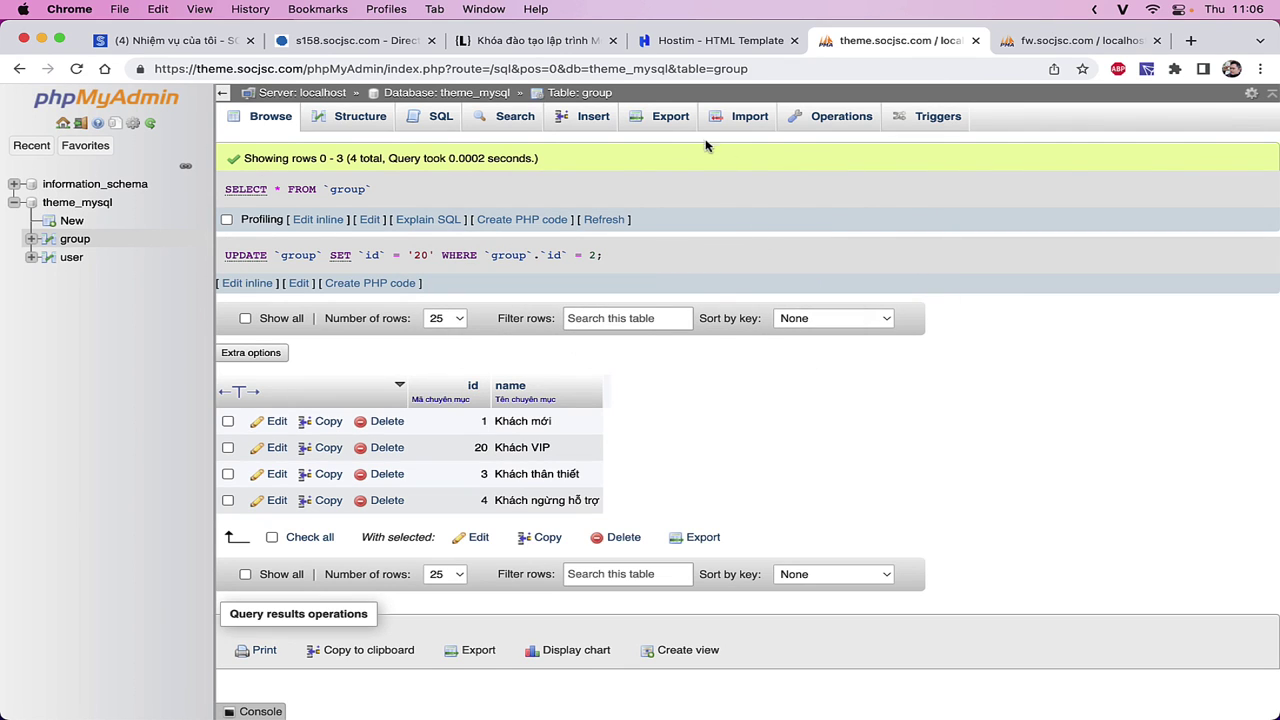
# - Confirm both users now show group 20 and open the user table's SQL editor
pyautogui.click(66, 258)
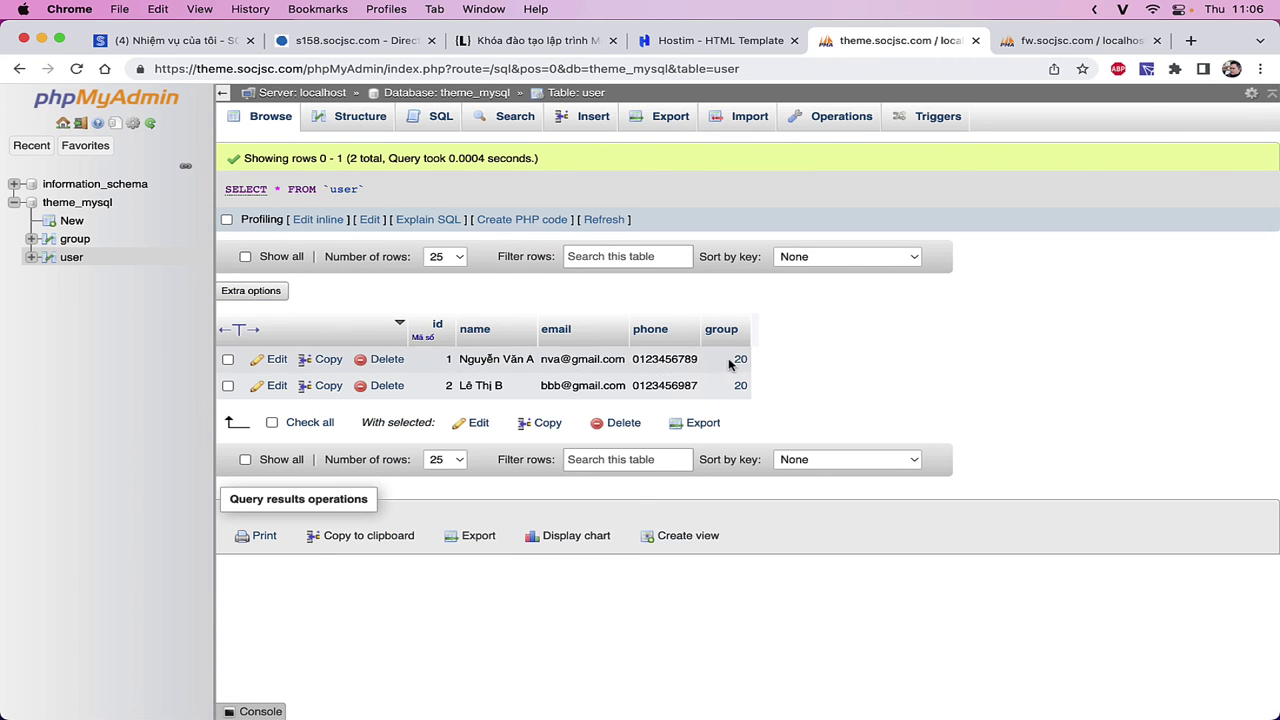
pyautogui.click(430, 124)
pyautogui.press('super+a')
# - Paste the ALTER TABLE and highlight its ON UPDATE and ON DELETE clauses
pyautogui.write('ALTER TABLE `user` ADD CONSTRAINT `FK_user_group` FOREIGN KEY (`group`) REFERENCES `group`(`id`) ON DELETE CASCADE ON UPDATE CASCADE;')
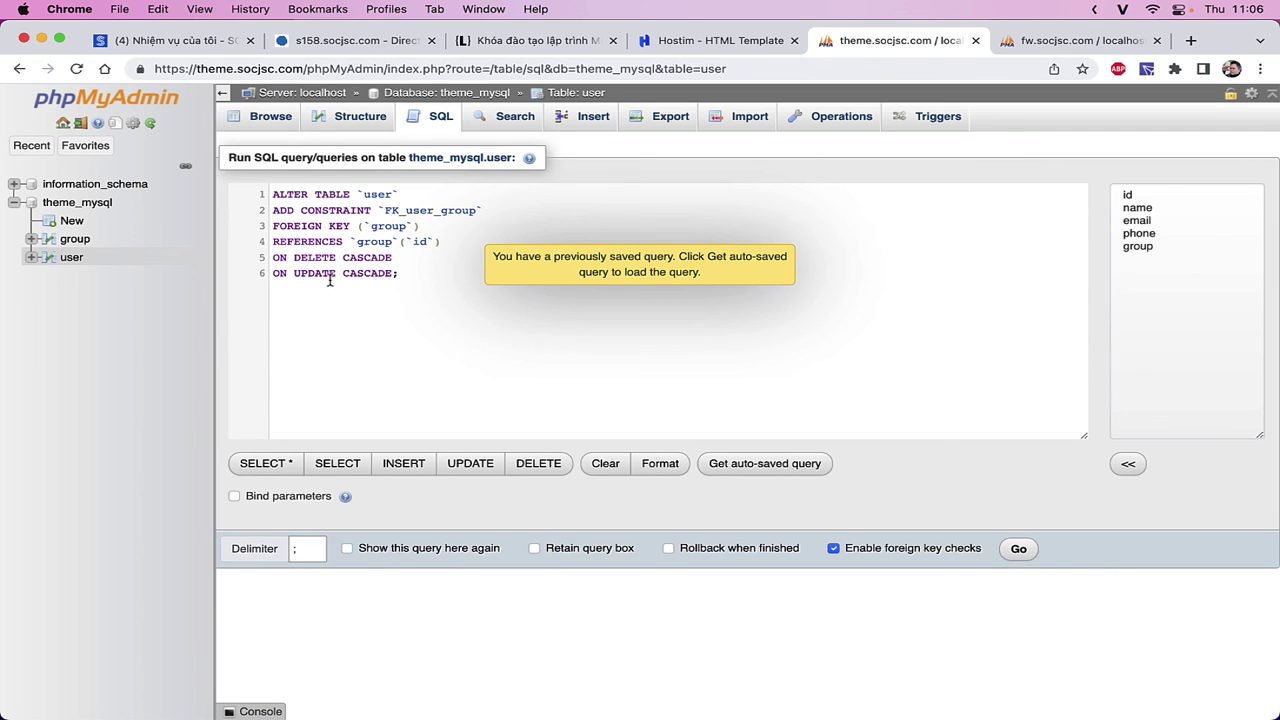
pyautogui.doubleClick(303, 273)
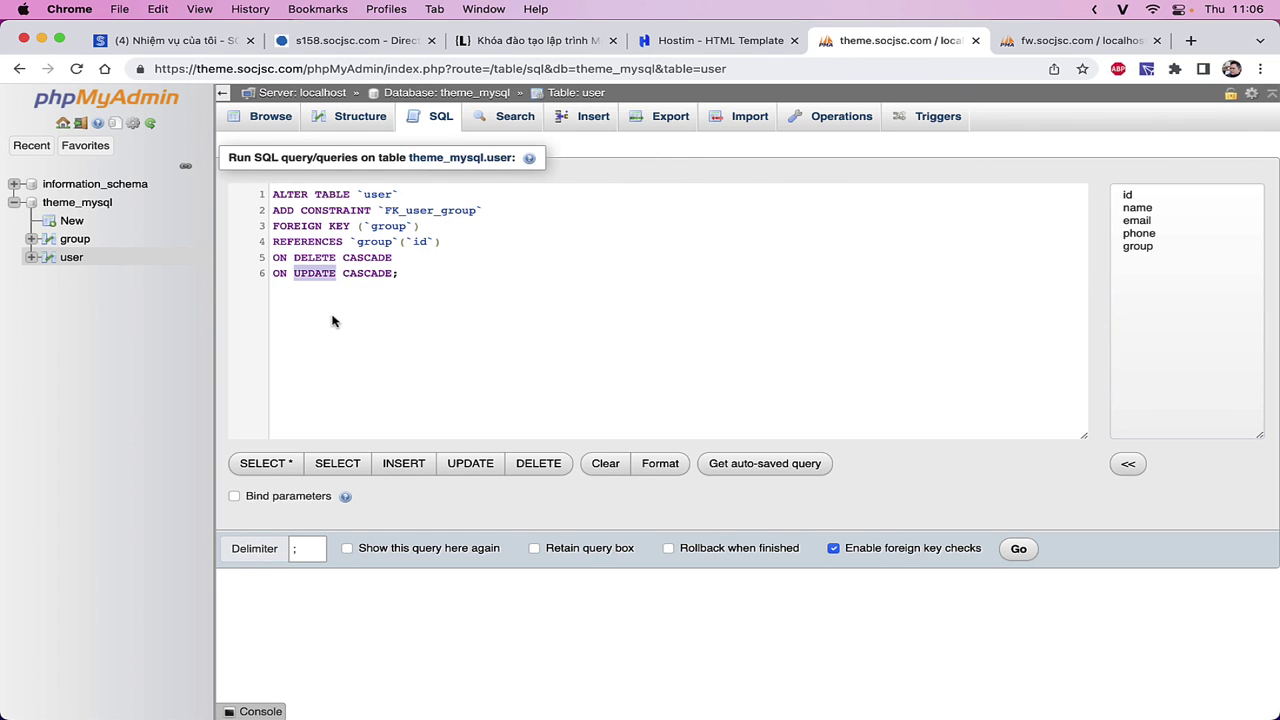
pyautogui.doubleClick(317, 258)
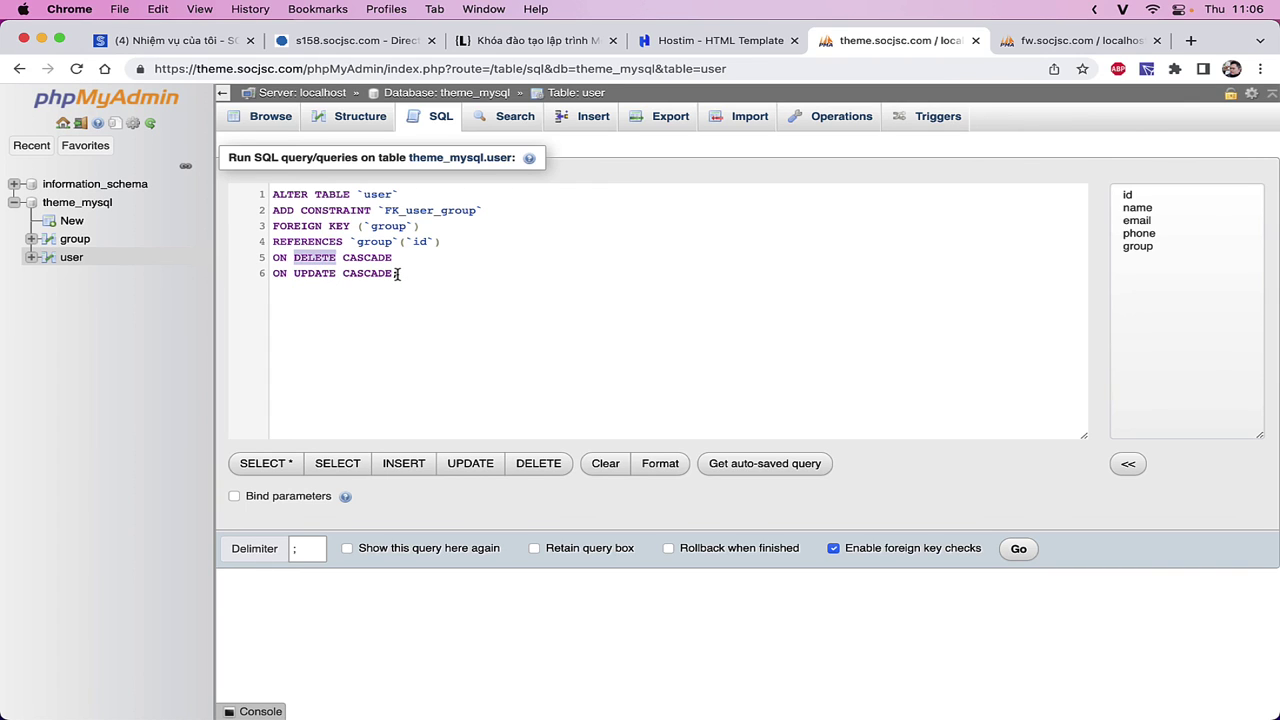
# - Leave the query to review the group rows, then the user rows
pyautogui.click(77, 245)
pyautogui.press('Return')
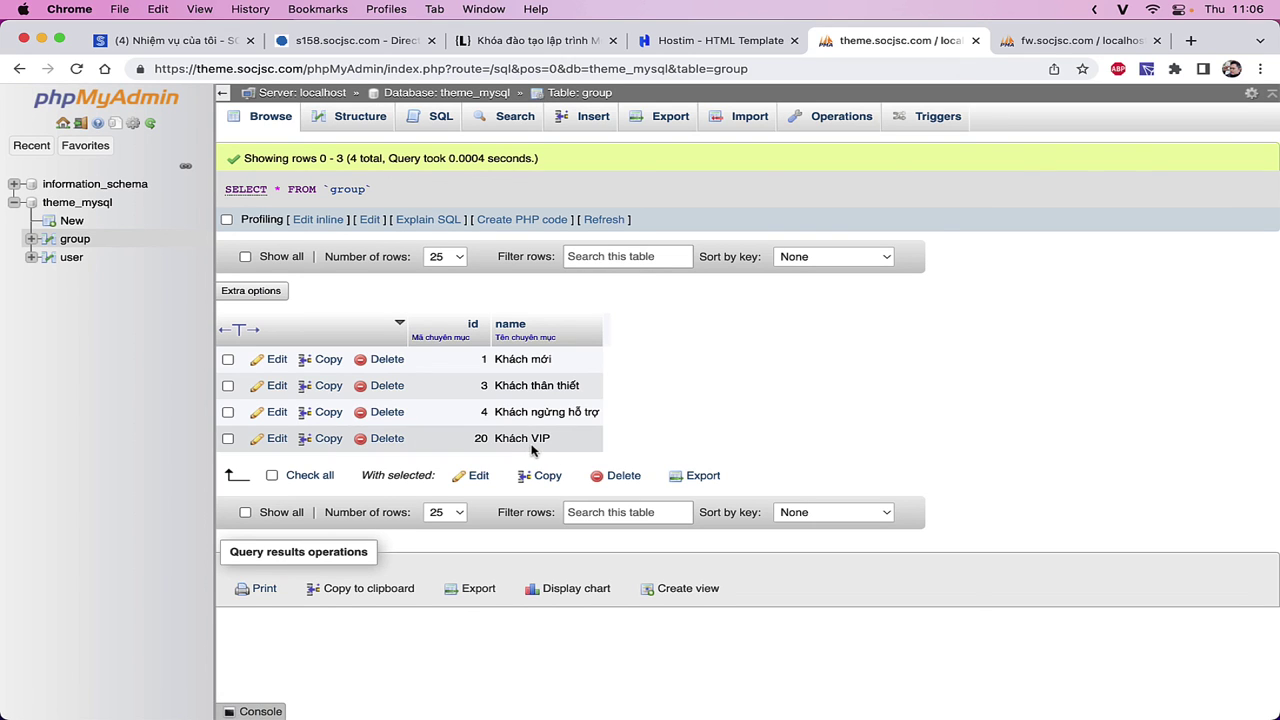
pyautogui.click(72, 257)
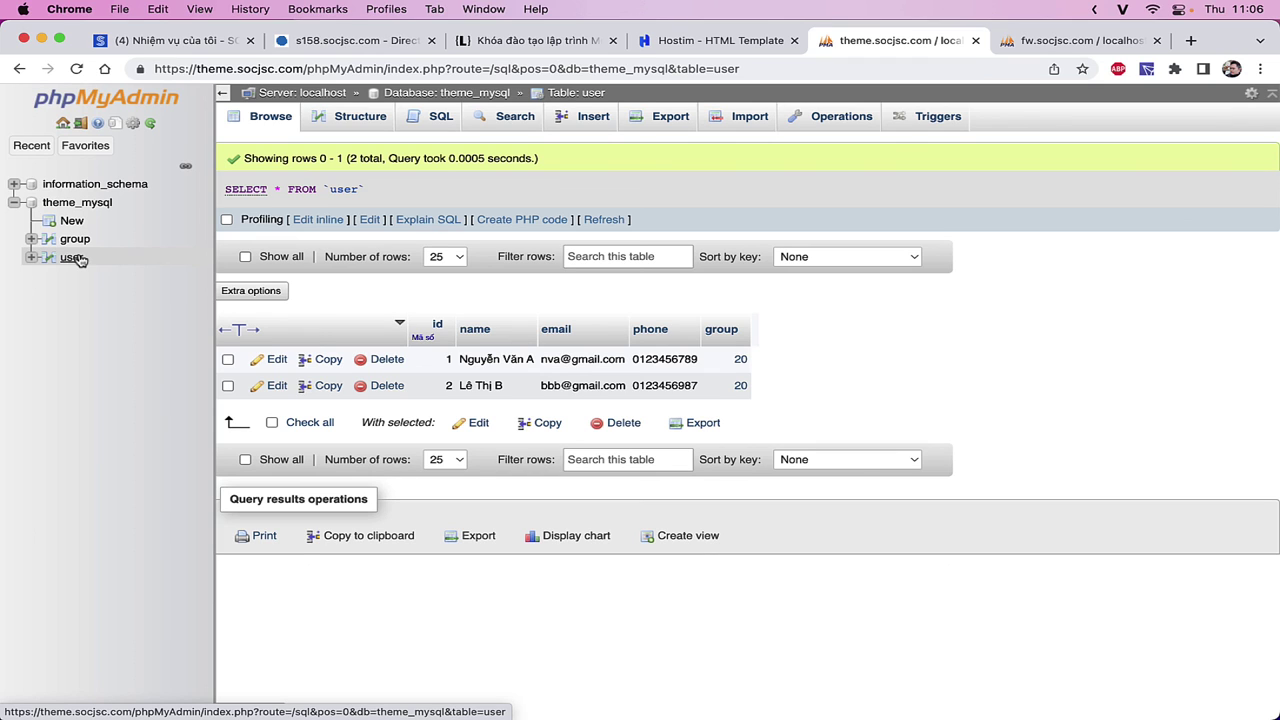
# - Paste the ALTER TABLE into the user SQL editor and delete its ON DELETE CASCADE line
pyautogui.click(432, 118)
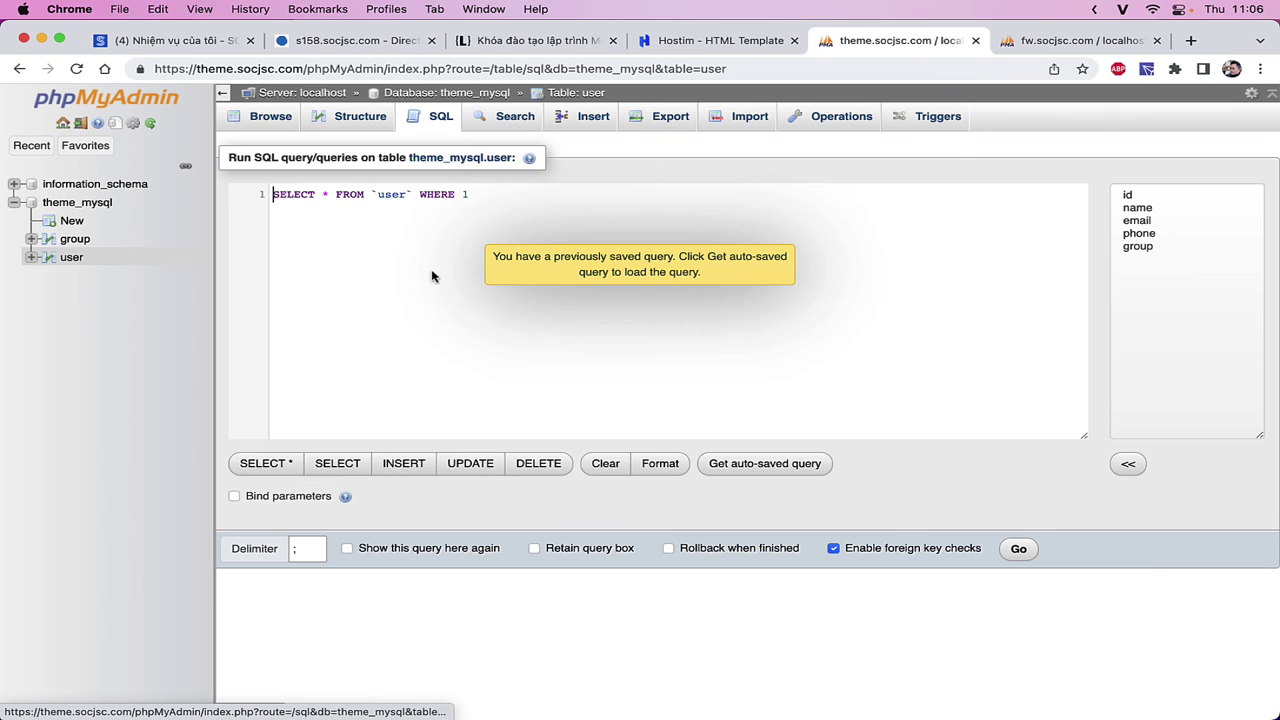
pyautogui.press('super+a')
pyautogui.write('ALTER TABLE `user` ADD CONSTRAINT `FK_user_group` FOREIGN KEY (`group`) REFERENCES `group`(`id`) ON DELETE CASCADE ON UPDATE CASCADE;')
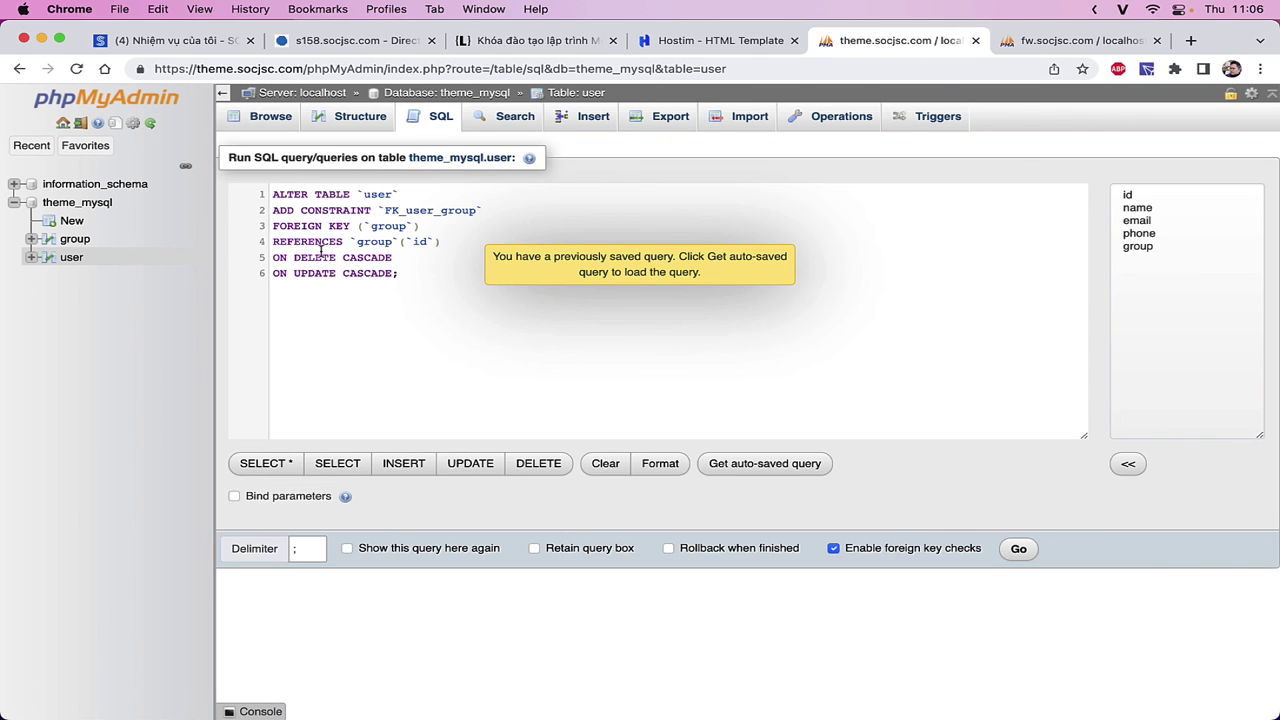
pyautogui.doubleClick(320, 257)
pyautogui.press('End')
pyautogui.hotkey('shift', 'Home')
pyautogui.press('super+c')
pyautogui.press('BackSpace')
pyautogui.press('BackSpace')
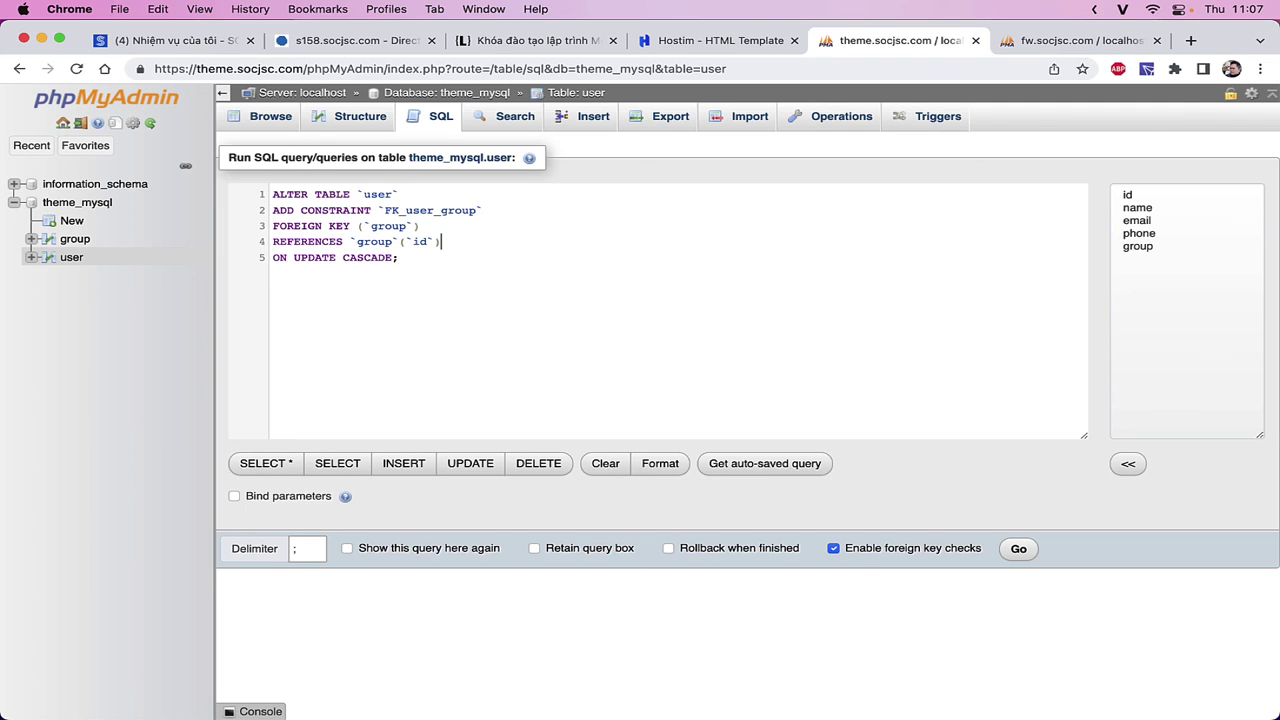
# - Restore the ON DELETE CASCADE line, then discard the query for the theme_mysql overview
pyautogui.press('super+v')
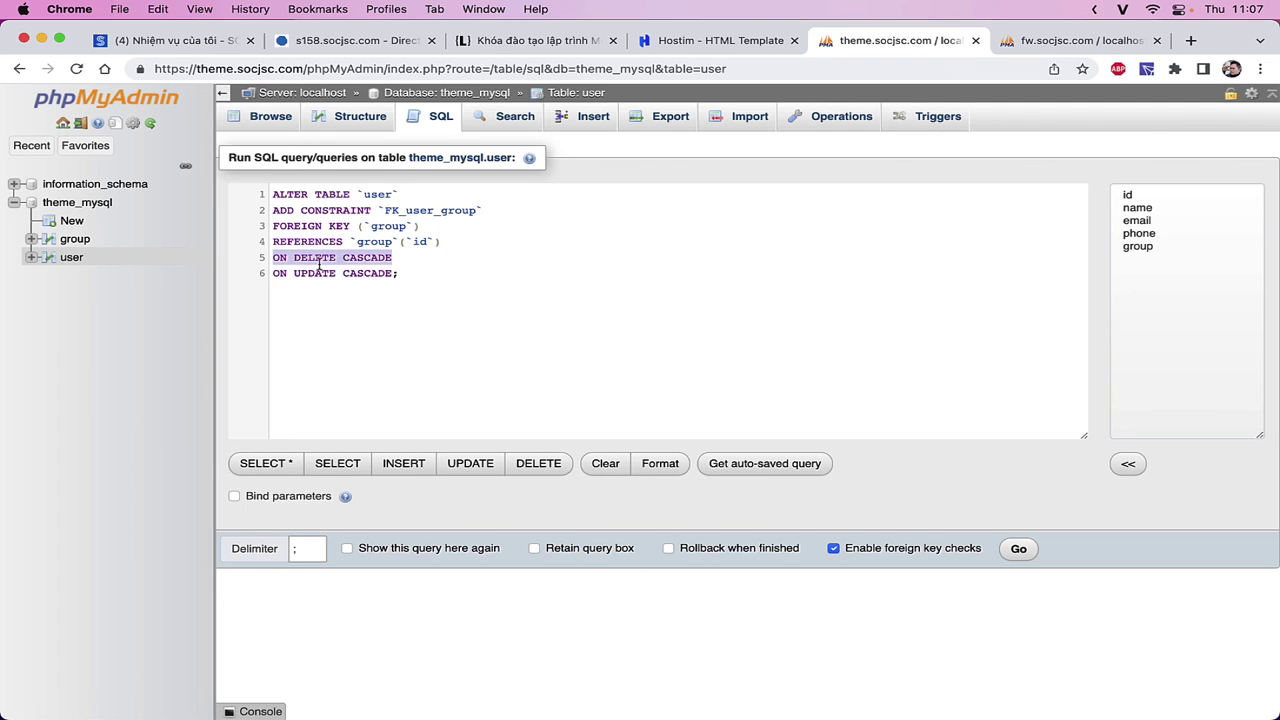
pyautogui.doubleClick(318, 262)
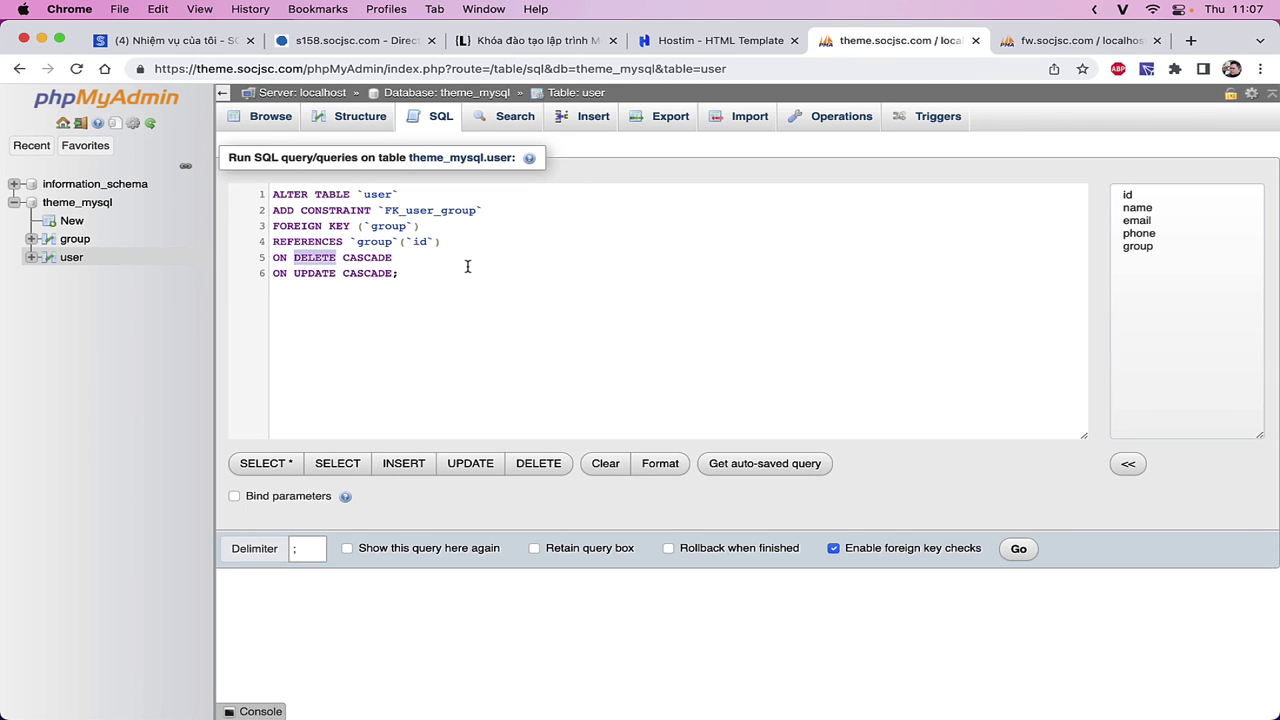
pyautogui.click(511, 320)
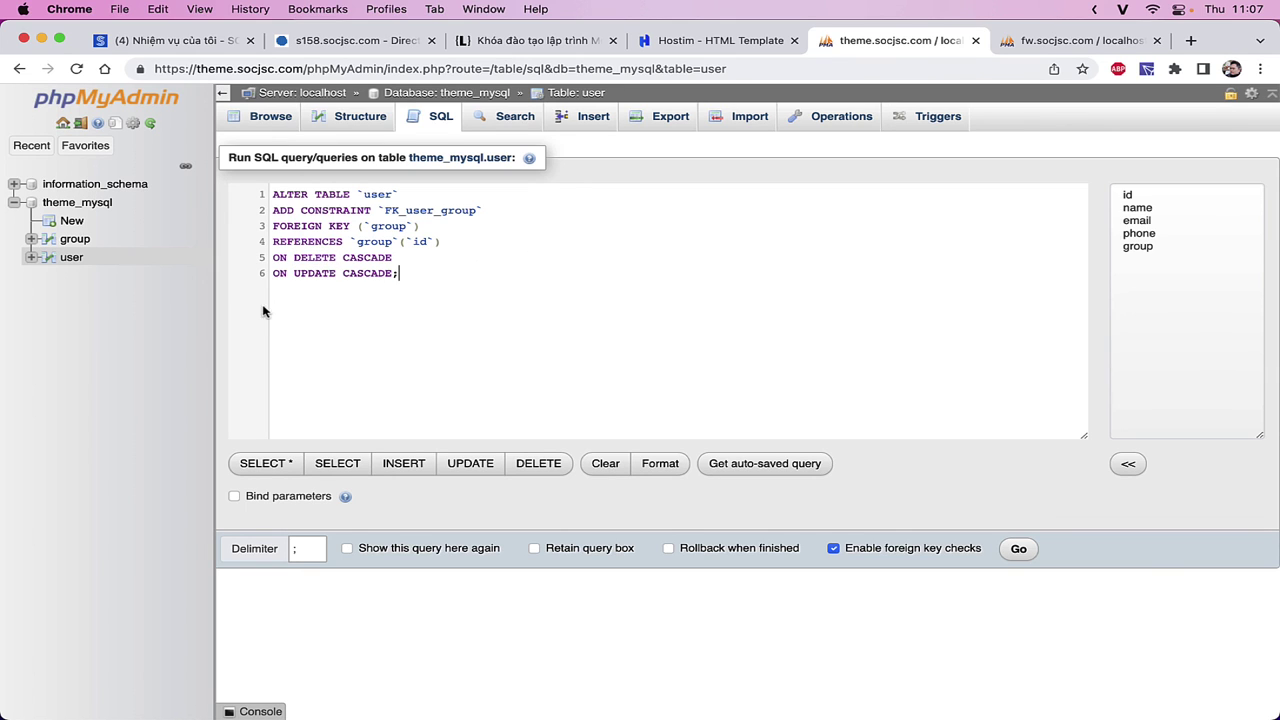
pyautogui.click(104, 204)
pyautogui.press('Return')
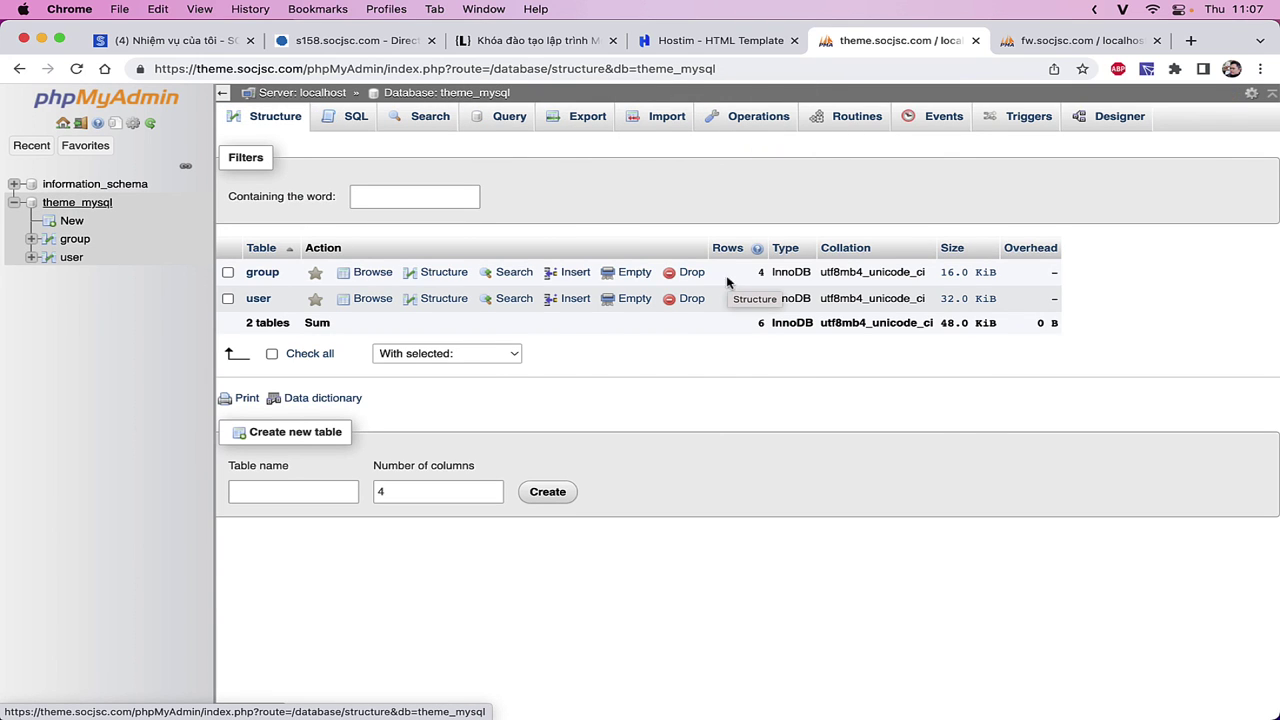
# - Delete the empty block after item 6 in Notion and go back to phpMyAdmin
pyautogui.press('super+Tab')
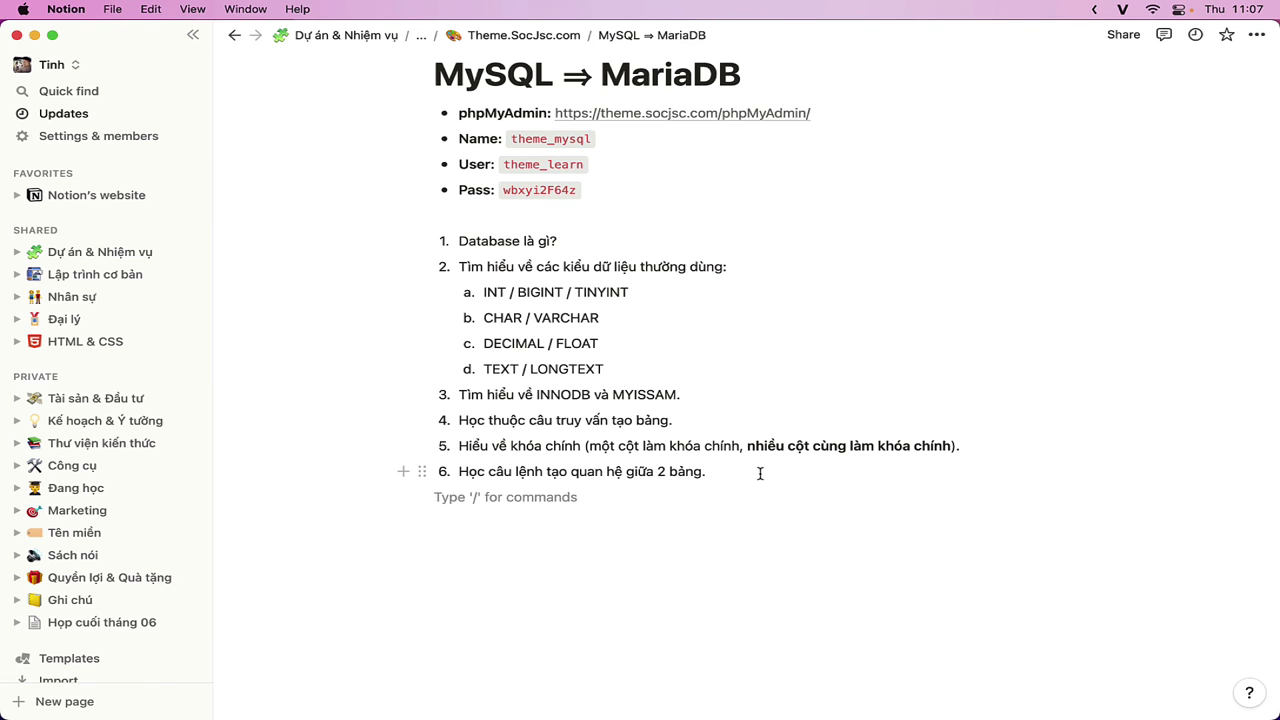
pyautogui.press('BackSpace')
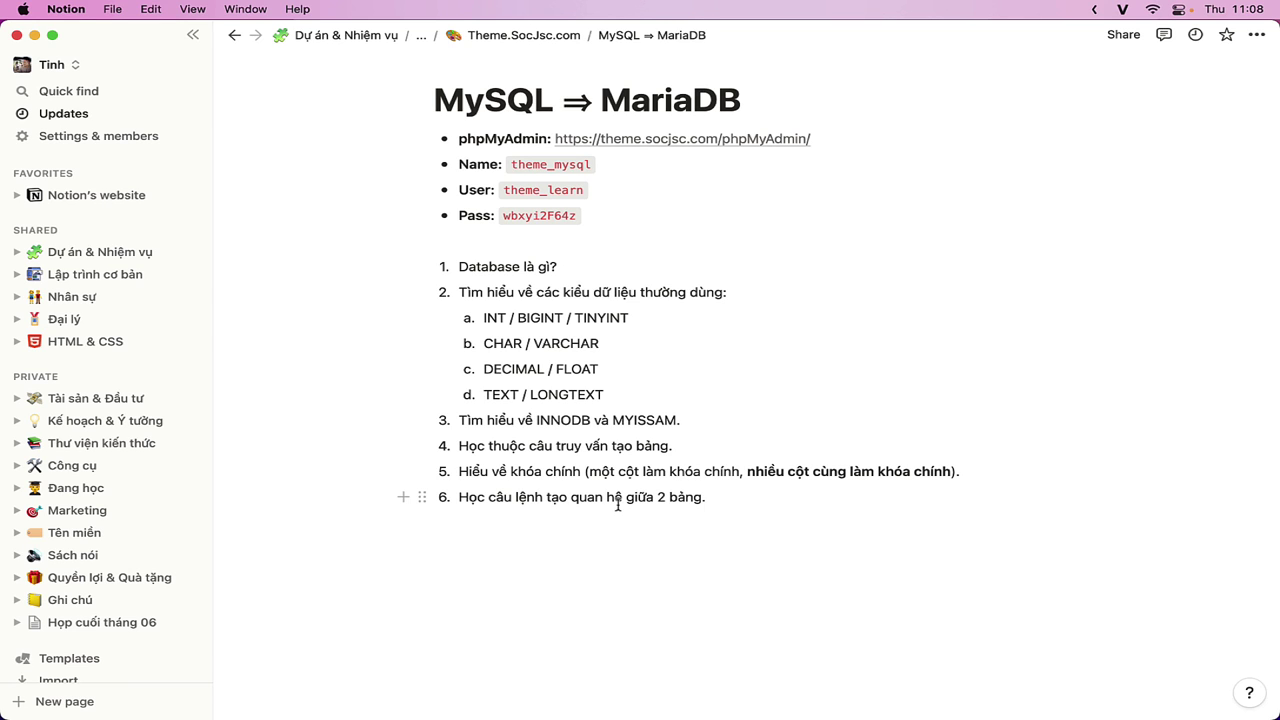
pyautogui.press('super+Tab')
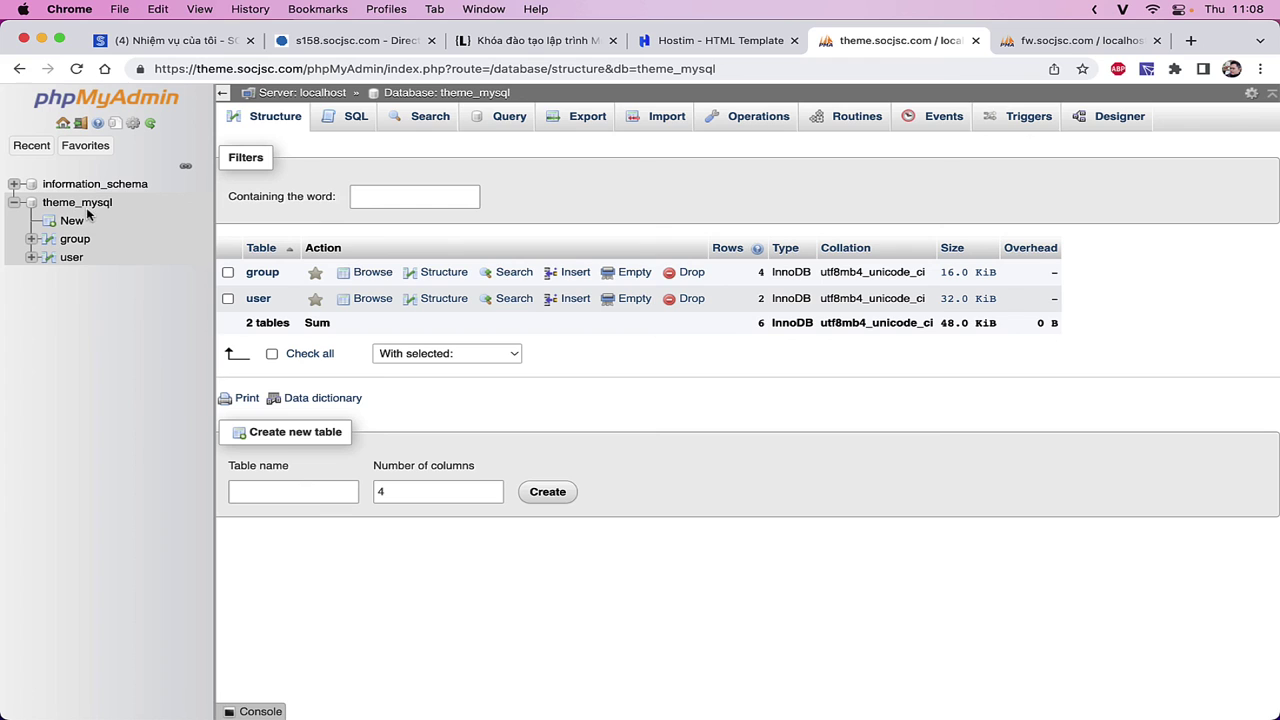
# - Type the placeholder text 'fsfdssdf' into the theme_mysql SQL query page
pyautogui.click(290, 491)
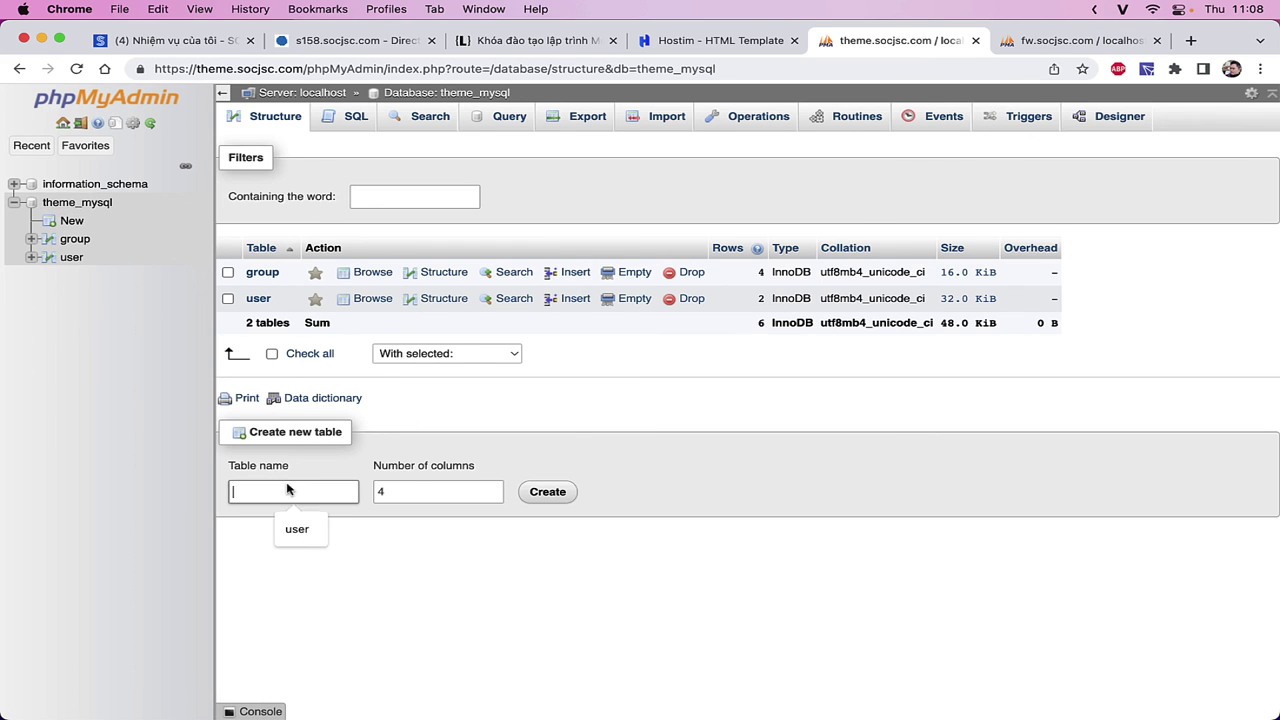
pyautogui.click(354, 117)
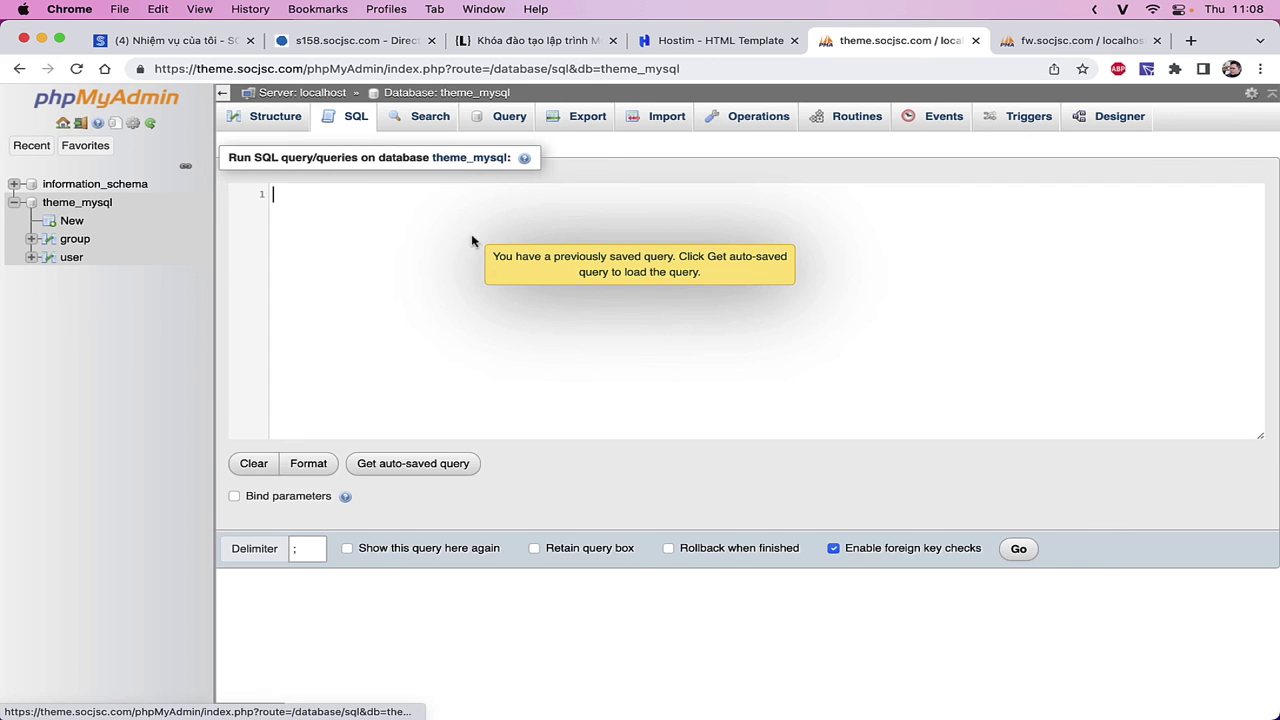
pyautogui.write('fsfdssdf')
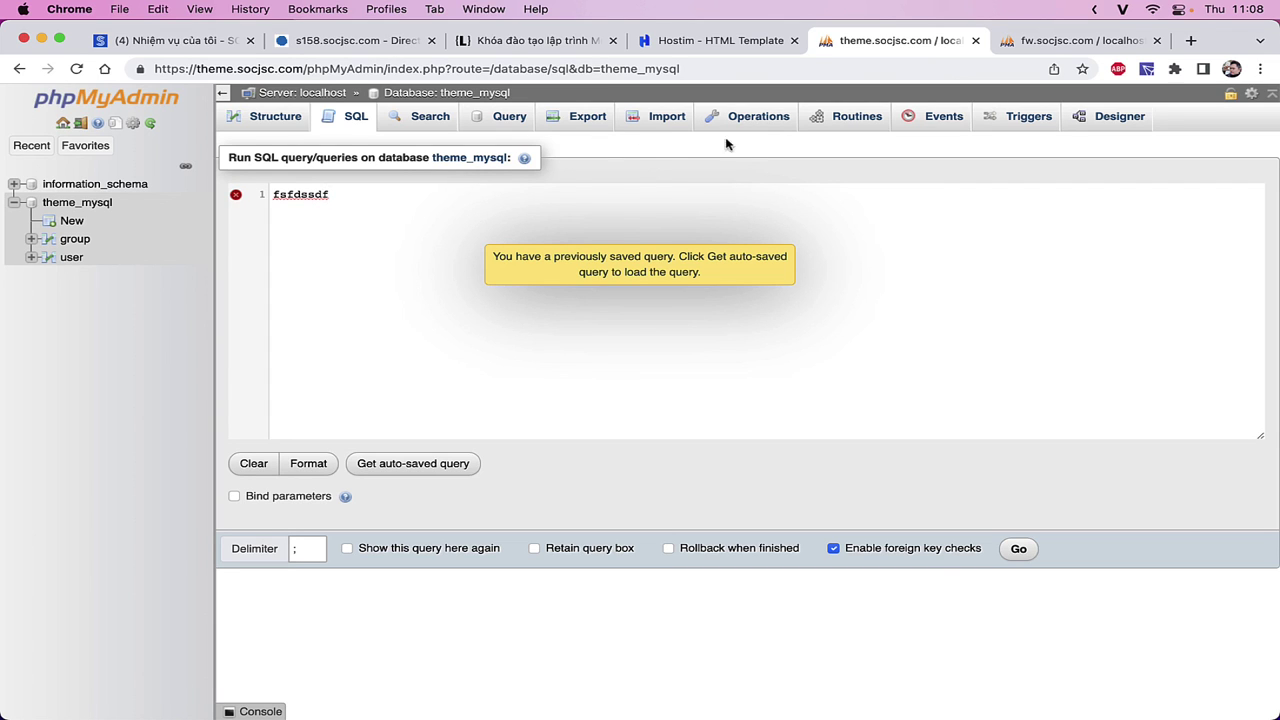
# - Switch to the user table's SQL page, discarding the unsaved query, and select the default SELECT query
pyautogui.click(76, 257)
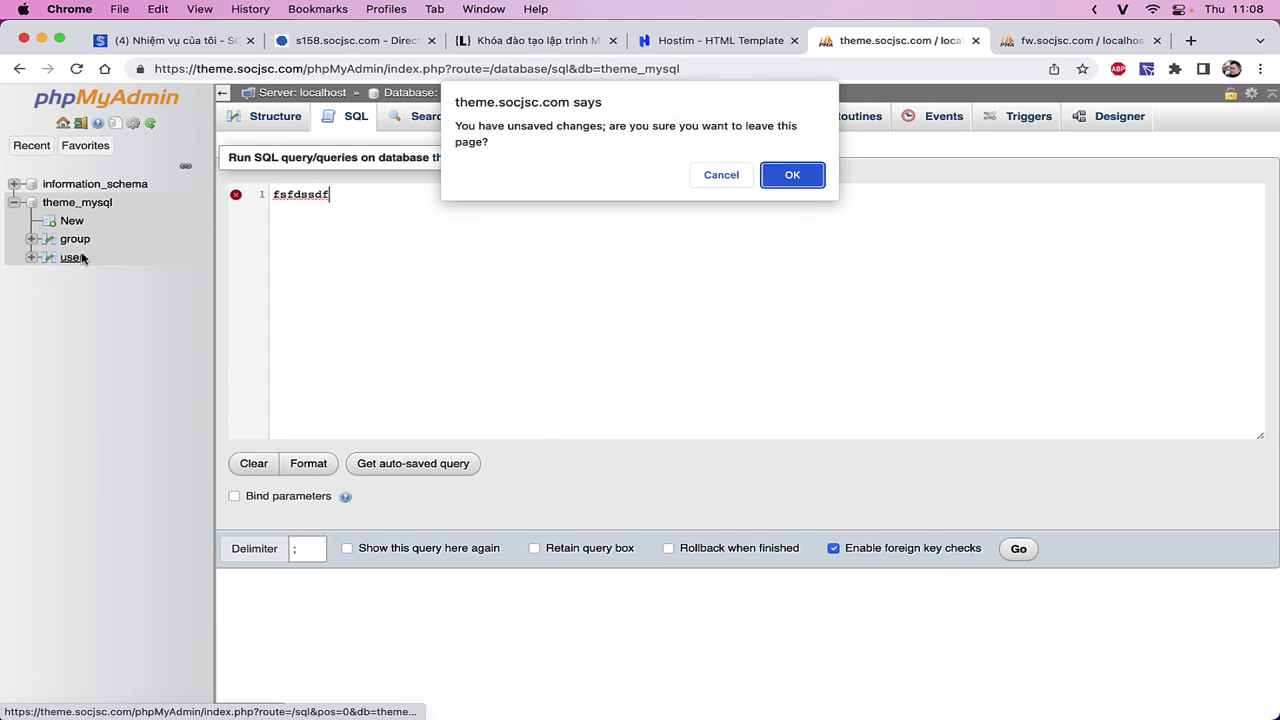
pyautogui.click(816, 168)
pyautogui.click(593, 122)
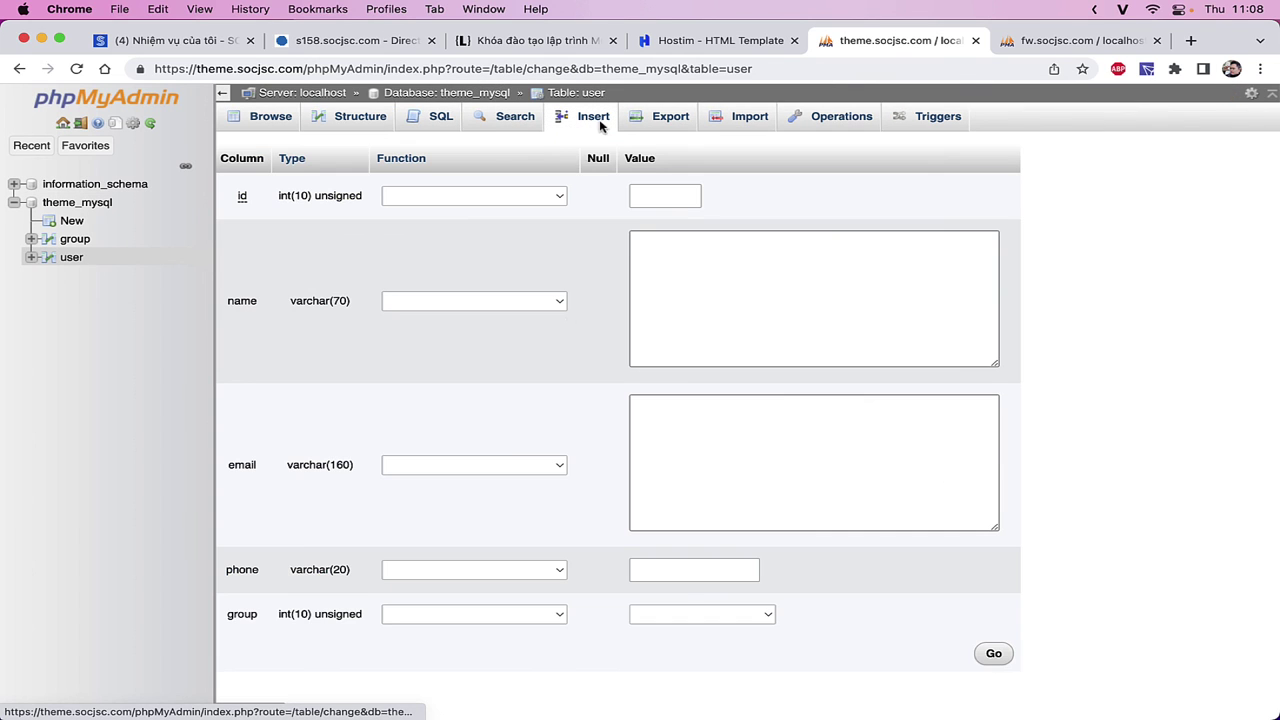
pyautogui.click(415, 131)
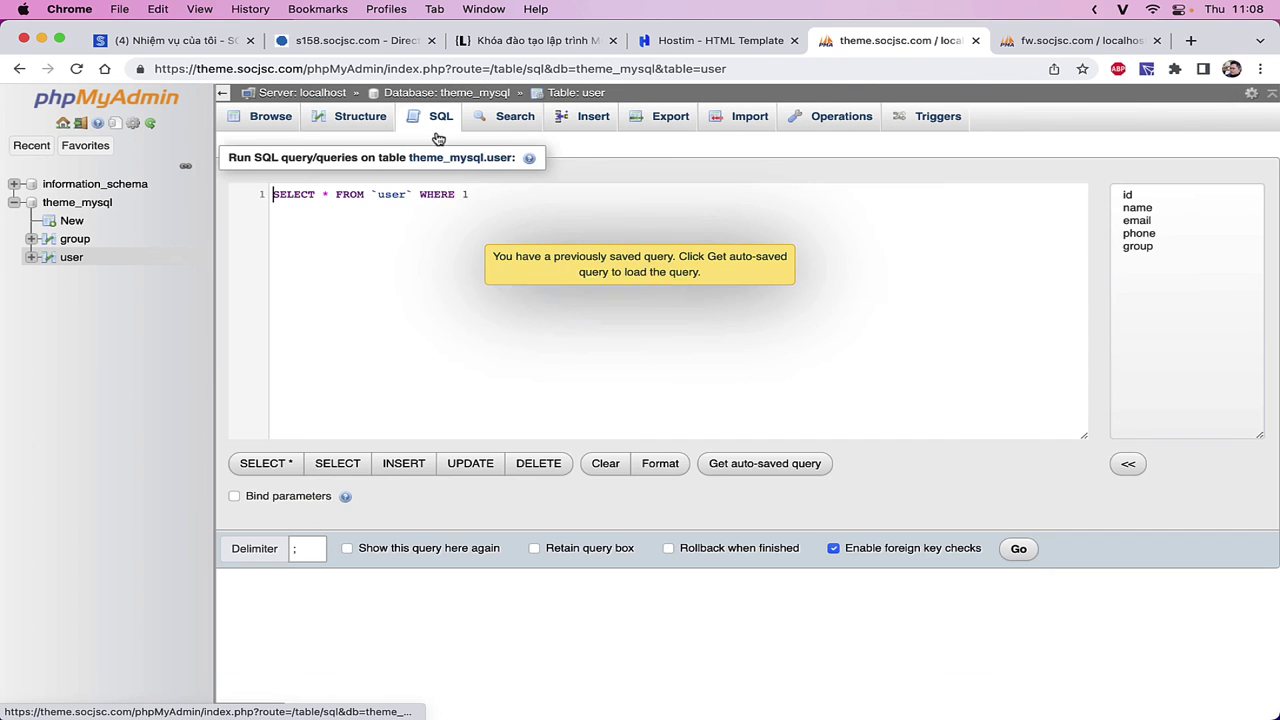
pyautogui.click(367, 254)
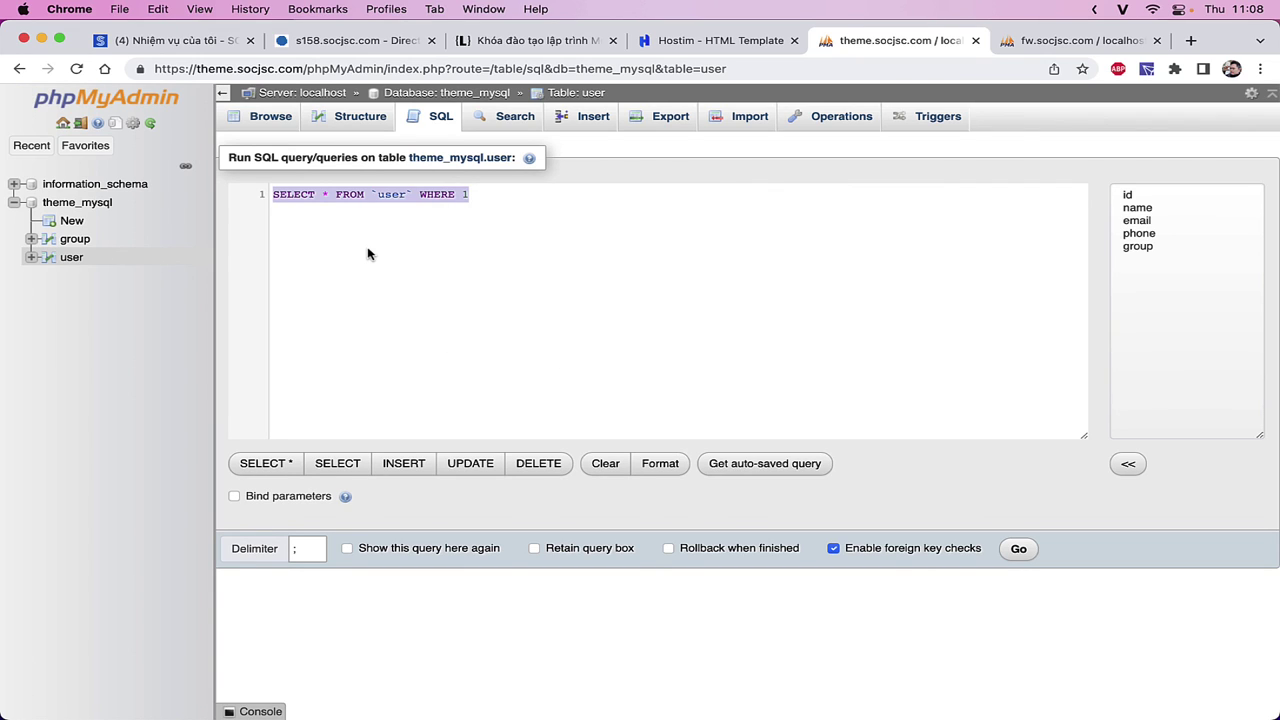
# - Type the statement CREATE TABLE `ab`() ENGINE=INNODB in the SQL editor
pyautogui.write('CRET')
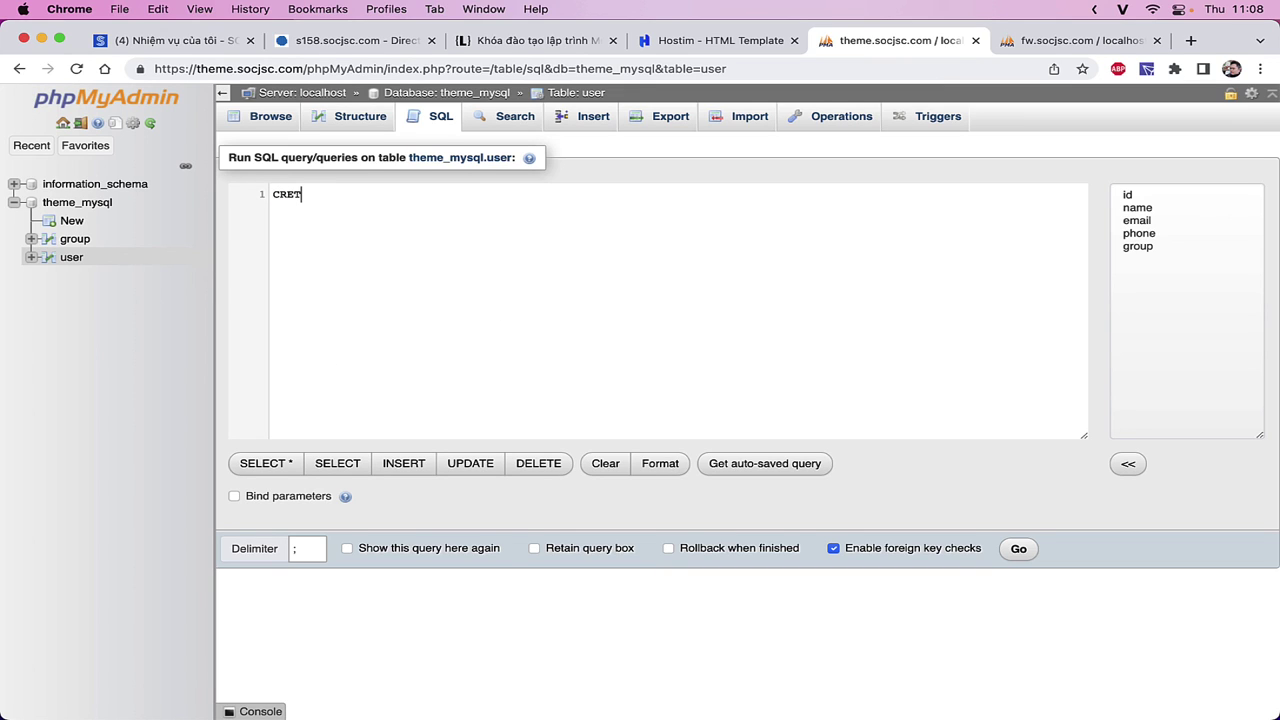
pyautogui.press('BackSpace')
pyautogui.write('AT')
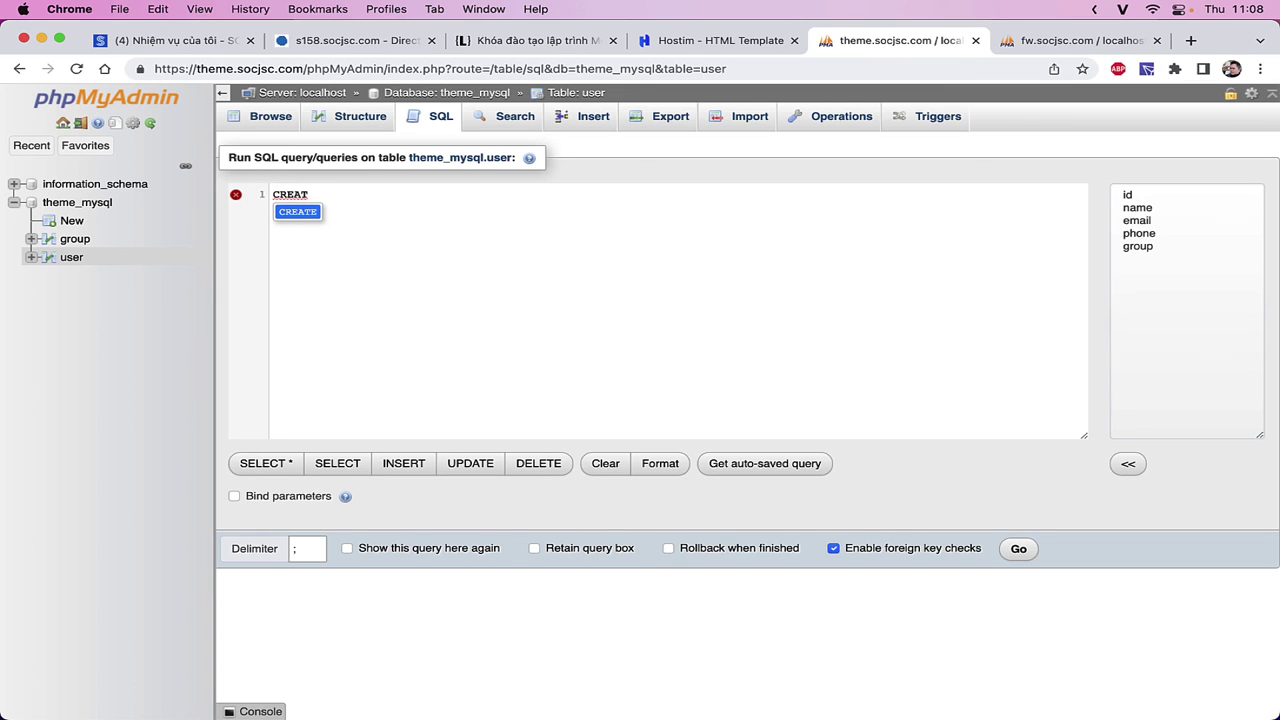
pyautogui.press('BackSpace')
pyautogui.write('TE TABL')
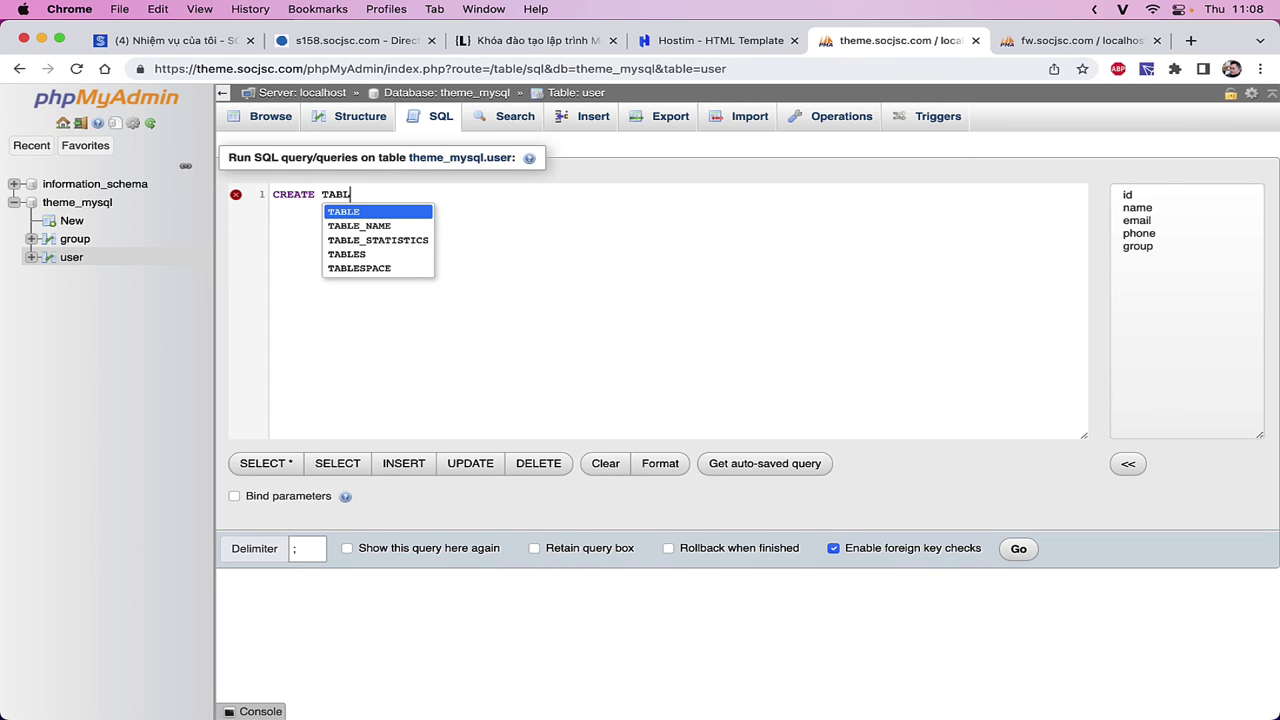
pyautogui.write('E `ab`')
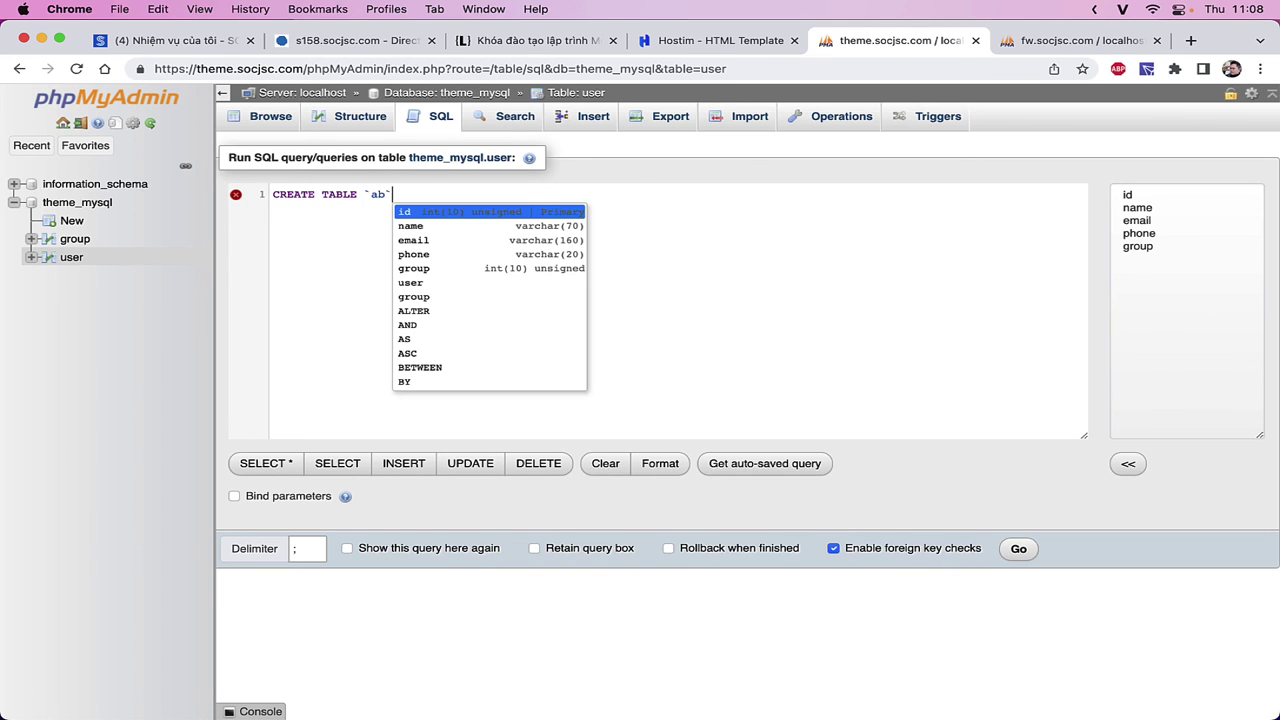
pyautogui.write('()')
pyautogui.press('Left')
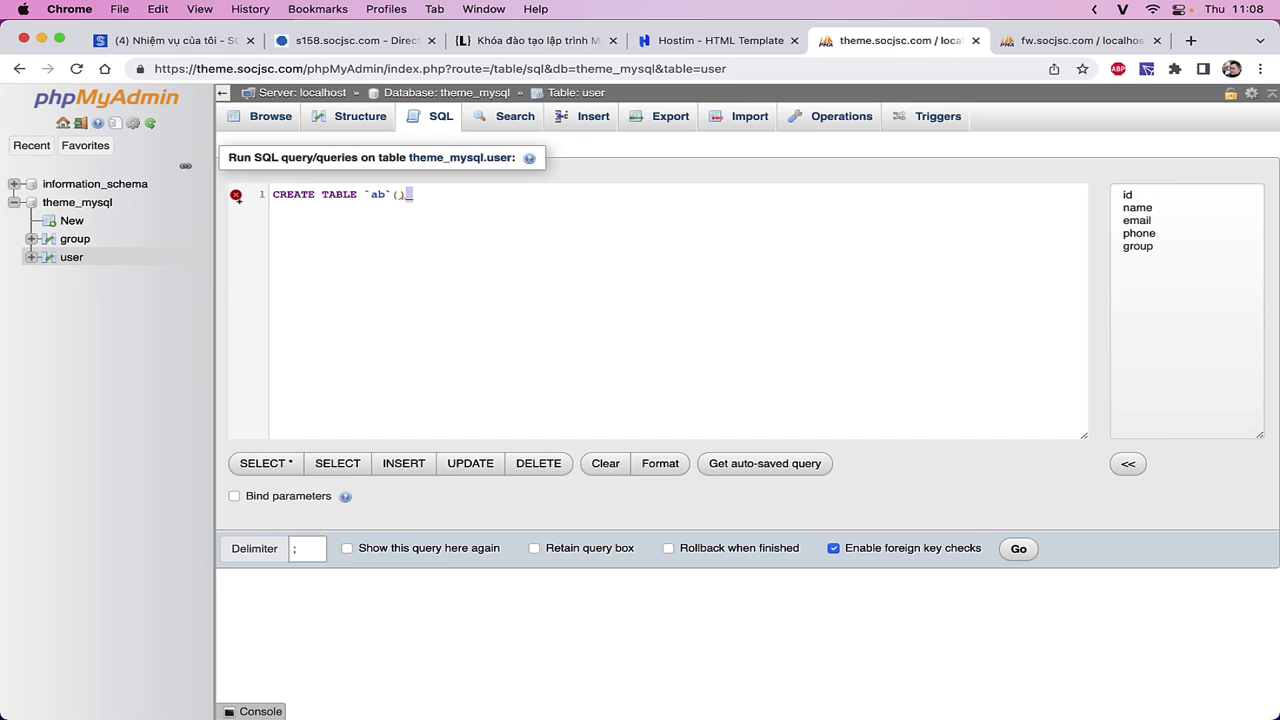
pyautogui.write('ENG')
pyautogui.press('Return')
pyautogui.write('=INNODB')
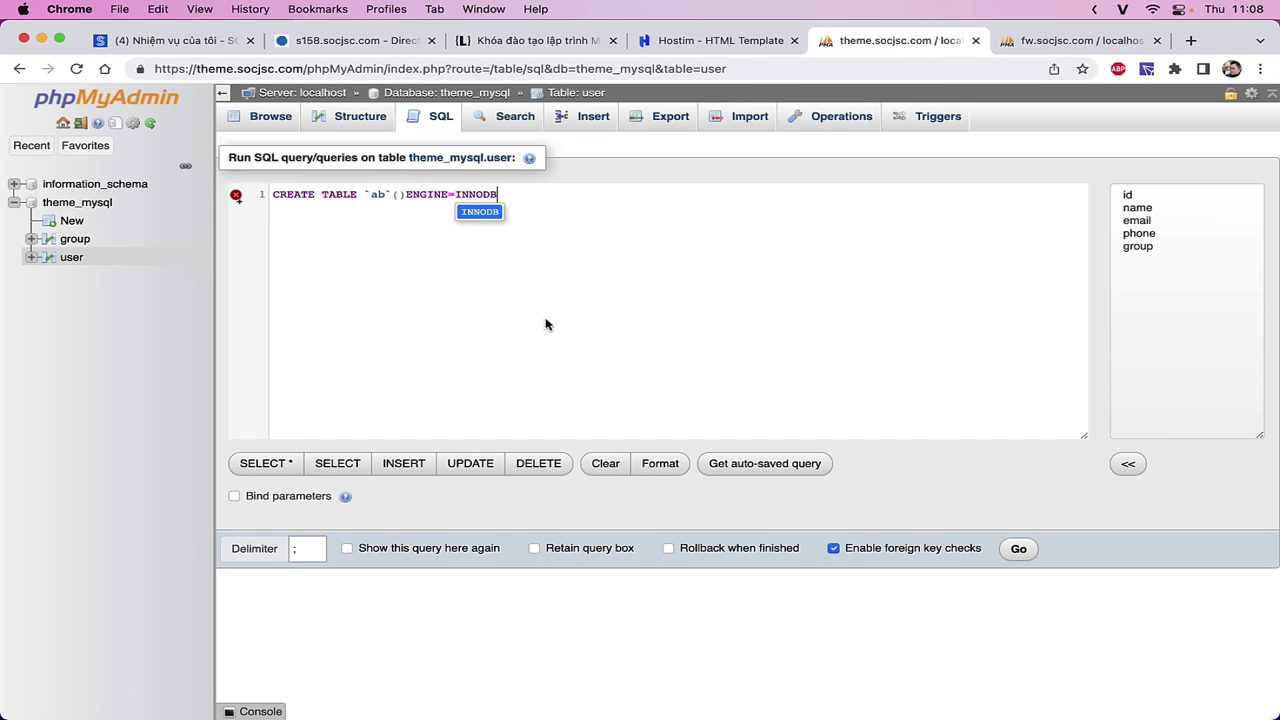
# - Open a blank line inside the parentheses, copy the statement, and end it with a semicolon
pyautogui.click(400, 197)
pyautogui.press('Return')
pyautogui.press('Return')
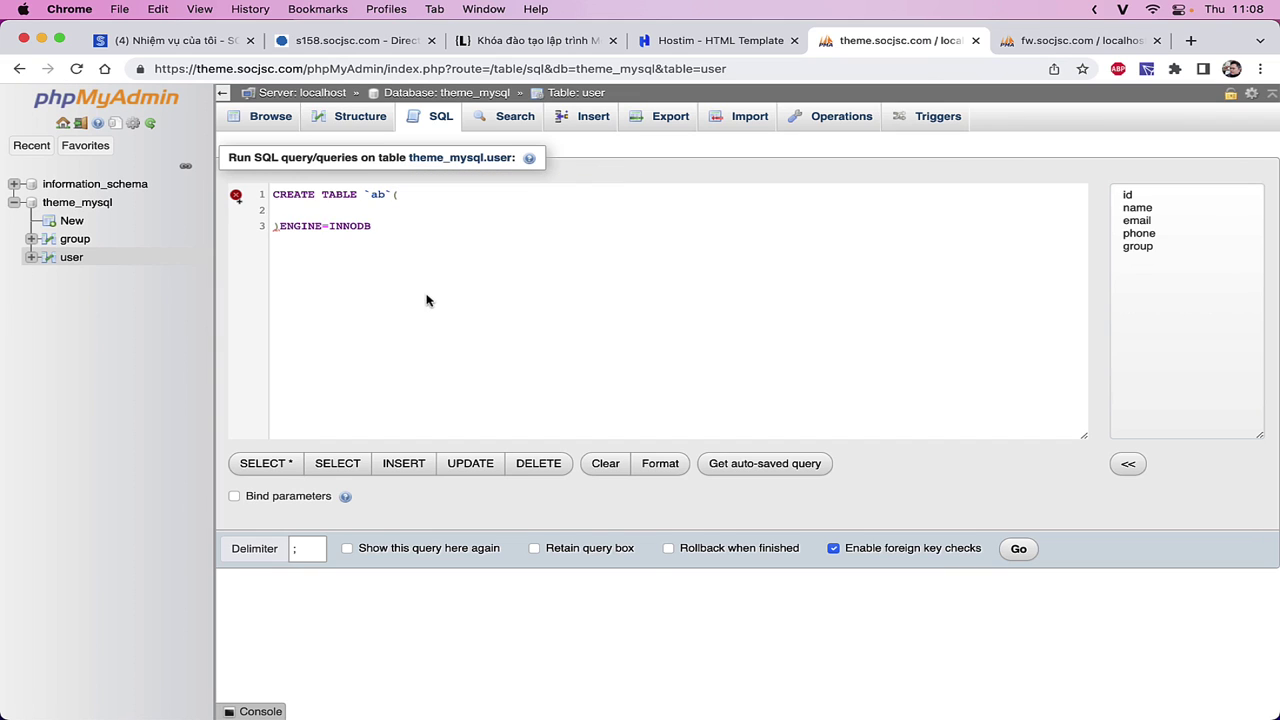
pyautogui.moveTo(426, 297); pyautogui.dragTo(194, 178)
pyautogui.press('super+c')
pyautogui.click(454, 286)
pyautogui.write(';')
# - Add comments '# Tạo bảng ABC' above and '# Thêm dữ liệu vào bảng ABC' below, then start an INSERT line
pyautogui.press('super+Up')
pyautogui.press('Return')
pyautogui.press('Up')
pyautogui.write('# ')
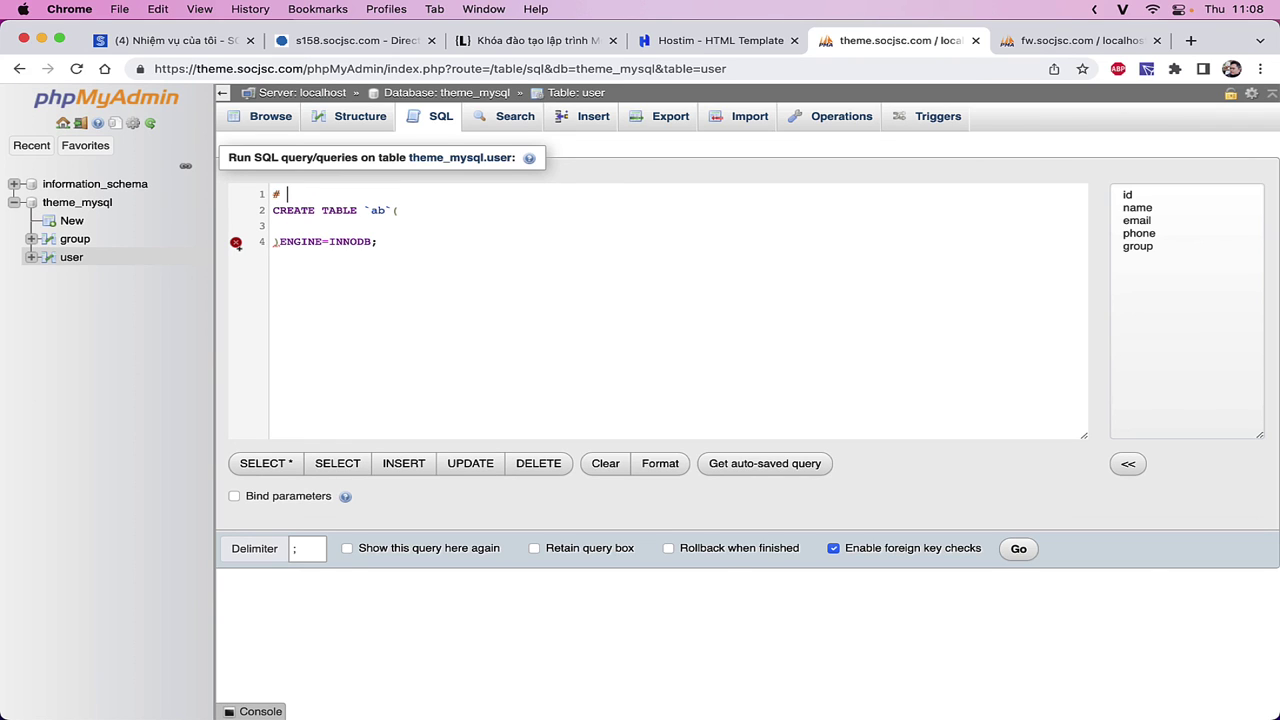
pyautogui.write('Tạo bảng ABC')
pyautogui.press('super+Down')
pyautogui.press('Return')
pyautogui.press('Return')
pyautogui.write('# Thêm dữ ')
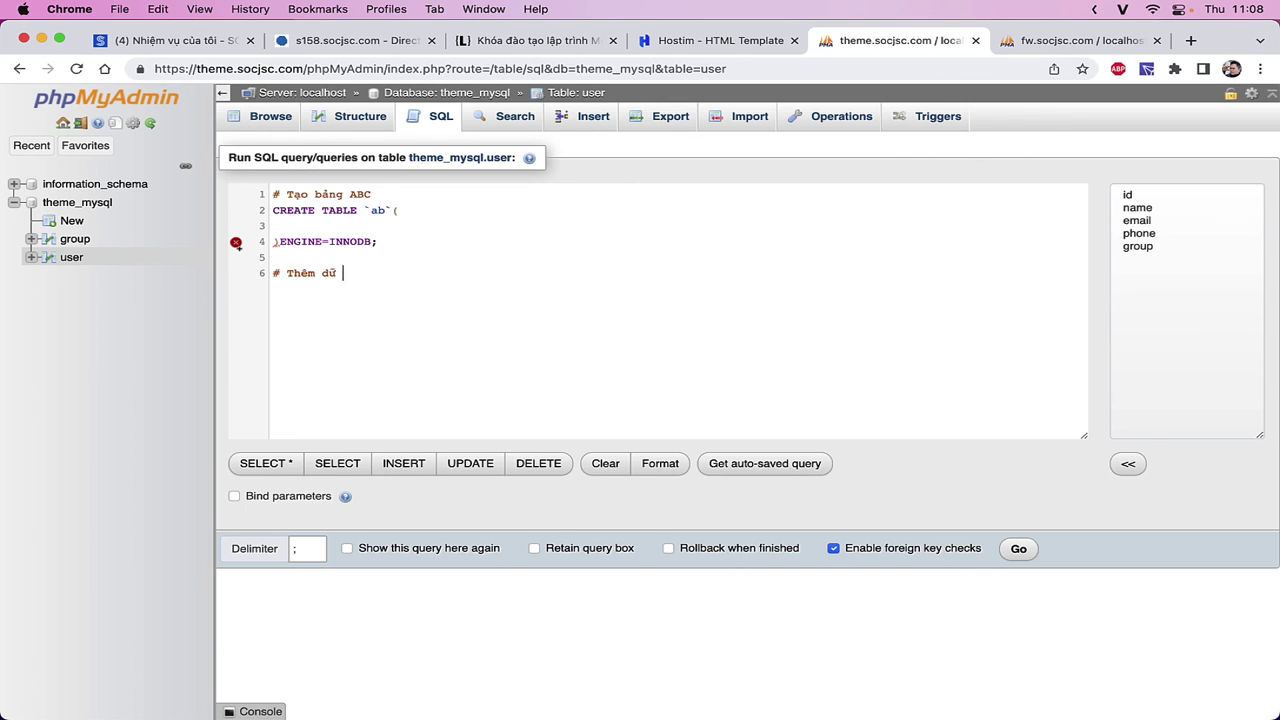
pyautogui.write('liệu vào bảng ABC')
pyautogui.press('Return')
pyautogui.write('INSẺT')
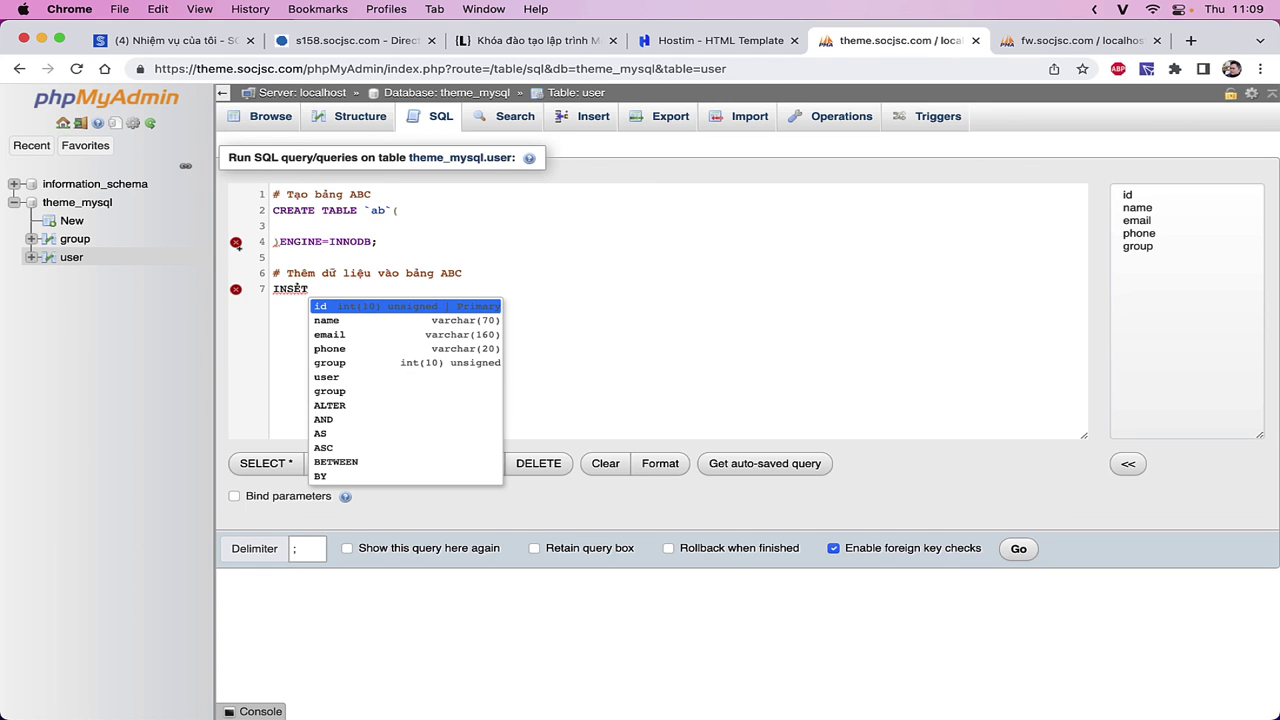
pyautogui.click(658, 208)
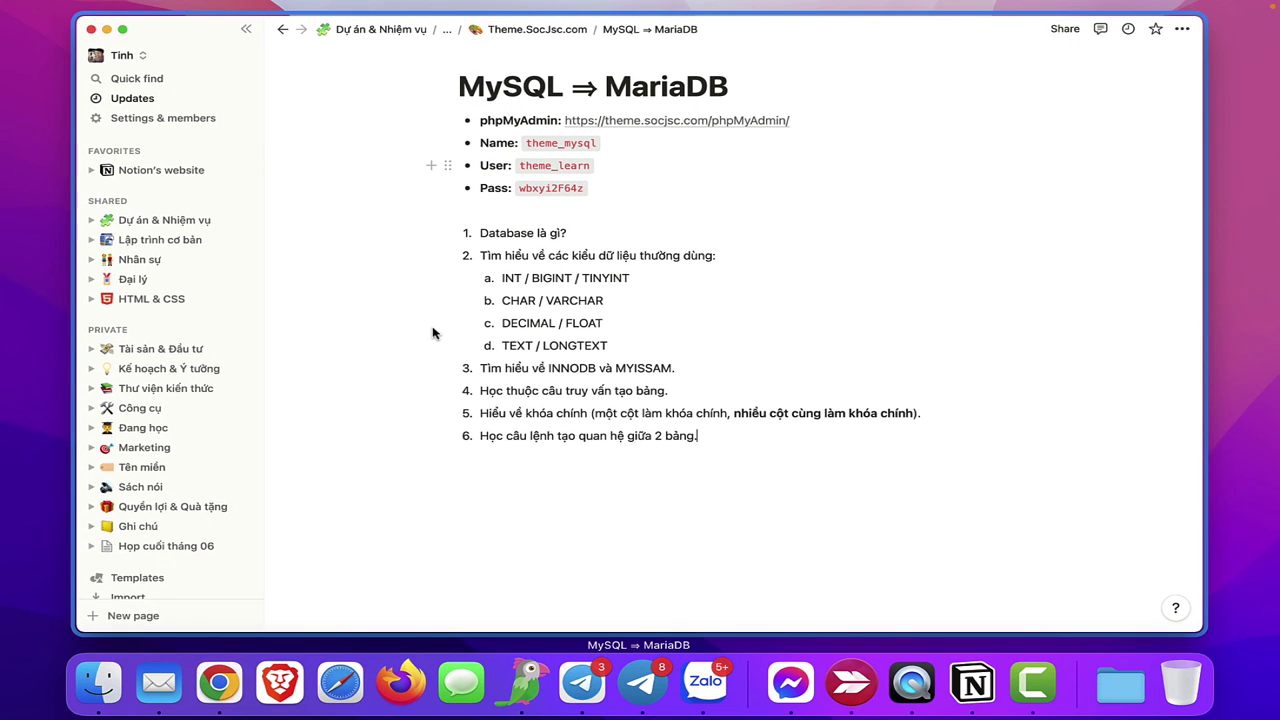
# - Copy the link to Notion's MySQL ⇒ MariaDB notes page from its Share menu
pyautogui.click(432, 333)
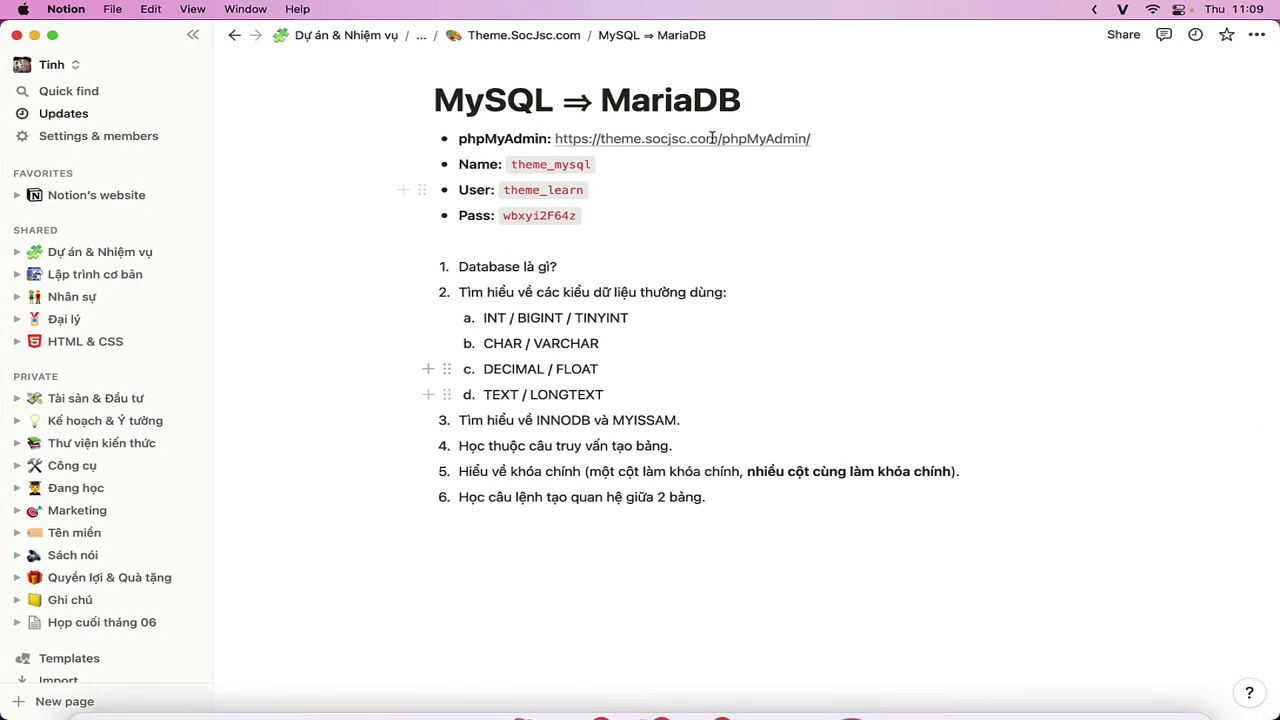
pyautogui.click(1132, 44)
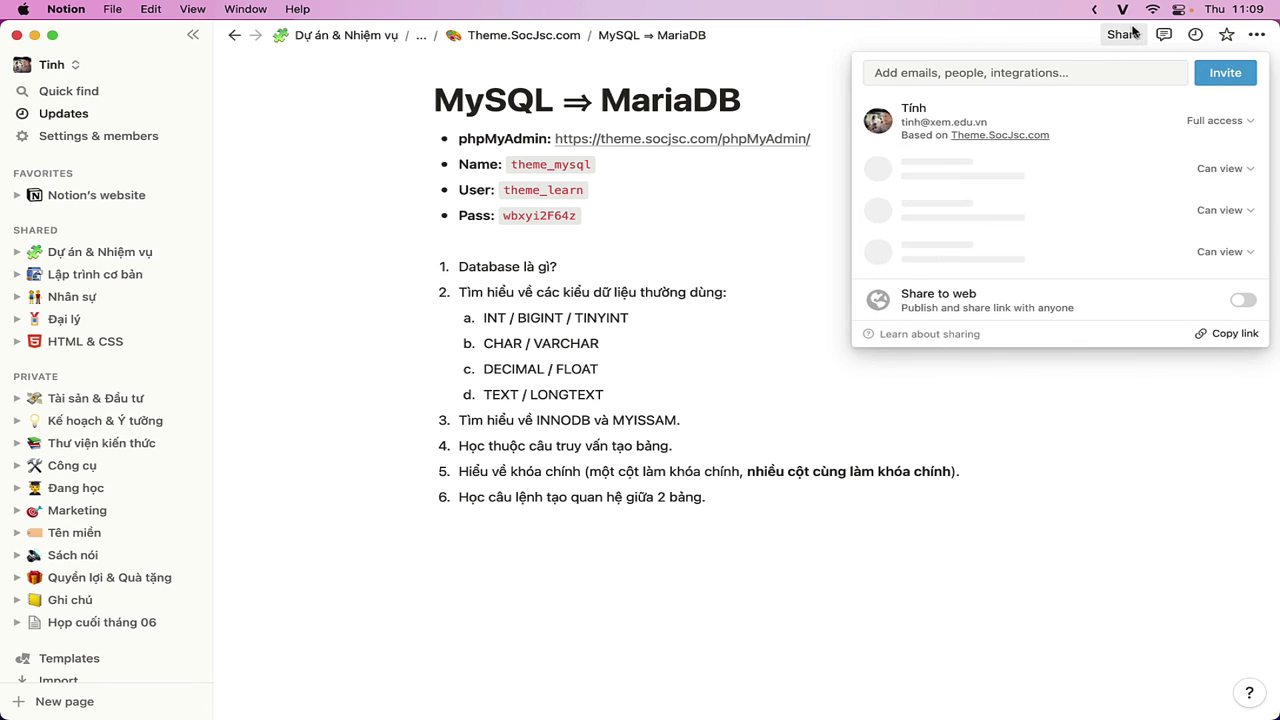
pyautogui.click(1230, 336)
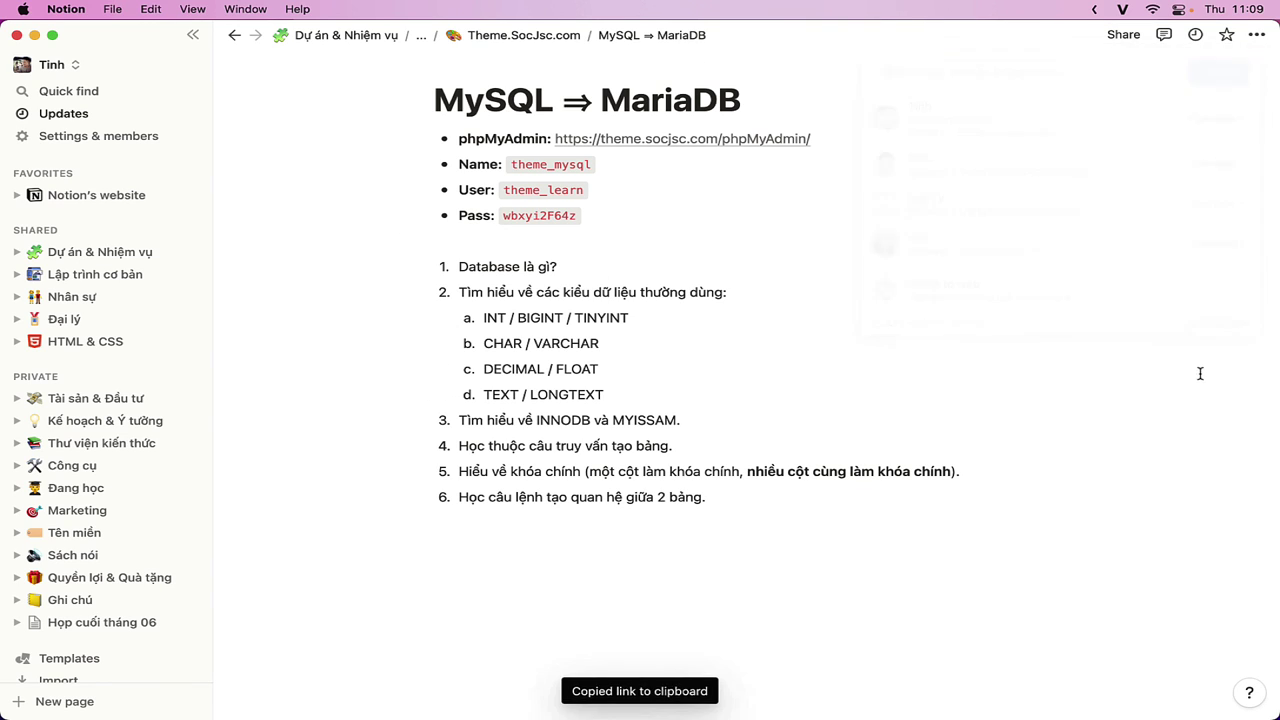
# - Paste the notes link into the Học Lập Trình Telegram group, send it, and return to Notion
pyautogui.press('F4')
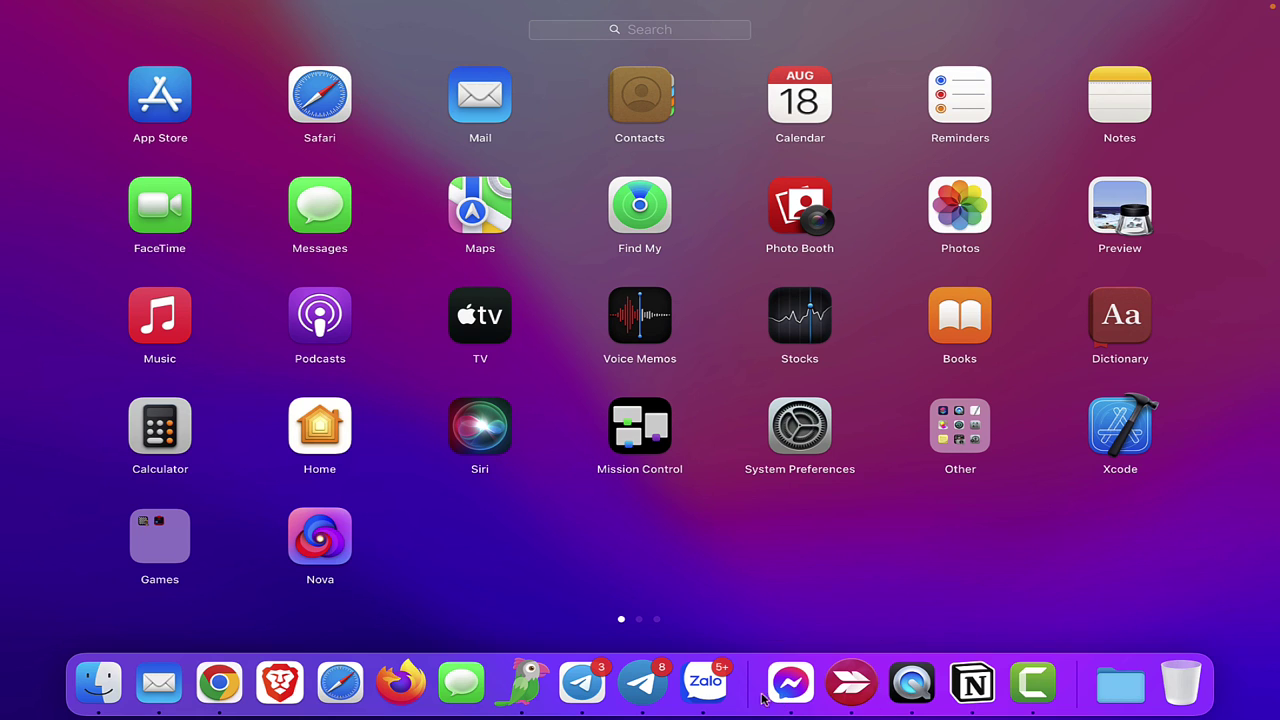
pyautogui.click(582, 684)
pyautogui.click(138, 361)
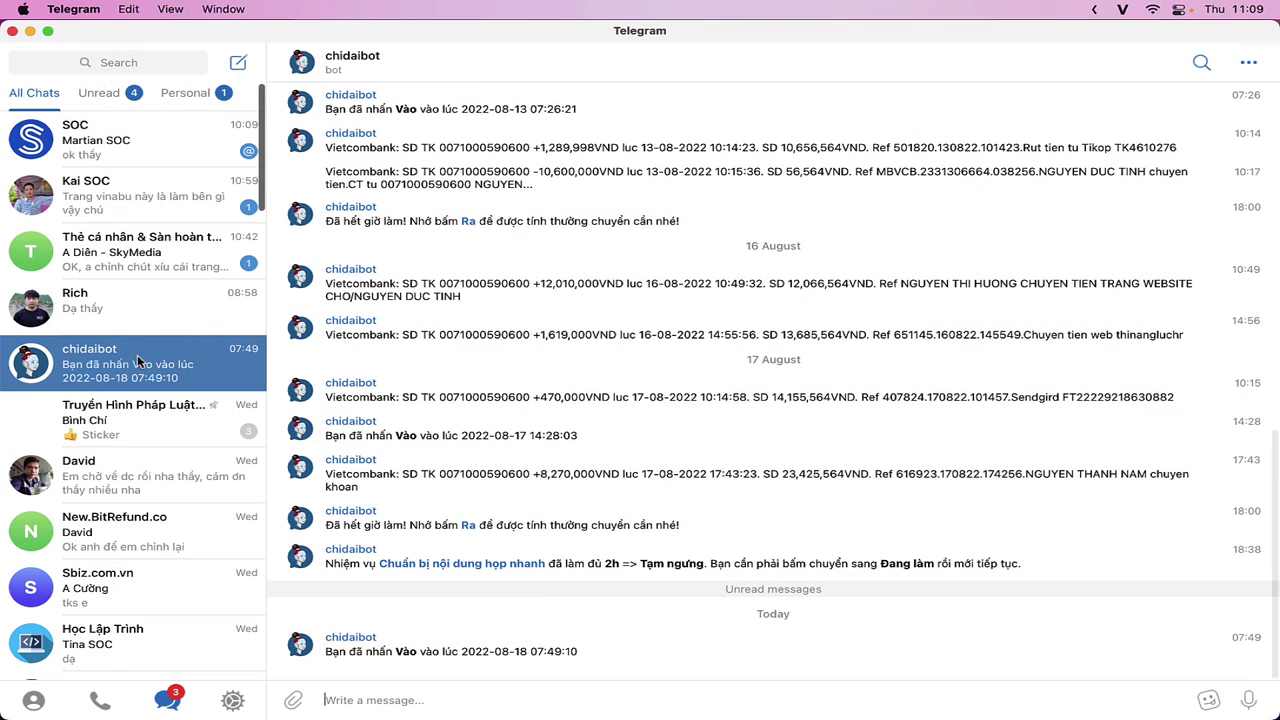
pyautogui.scroll(-2, 150, 475)
pyautogui.click(133, 580)
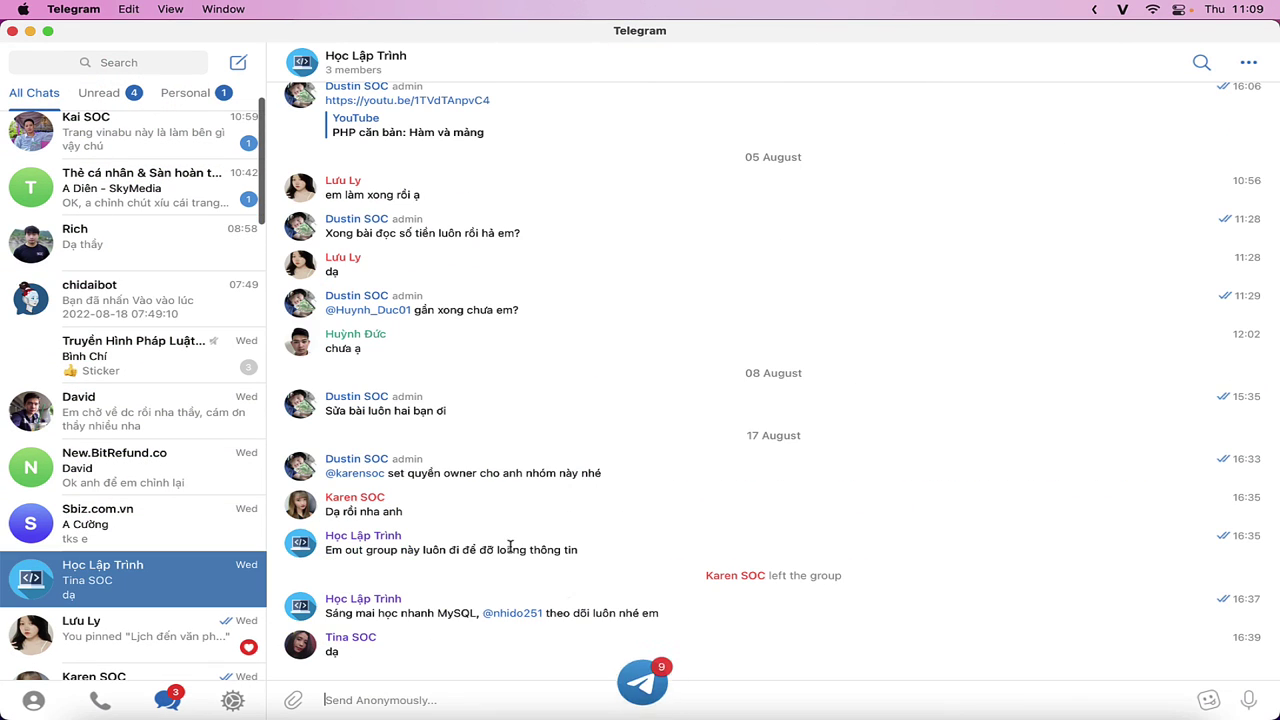
pyautogui.press('super+v')
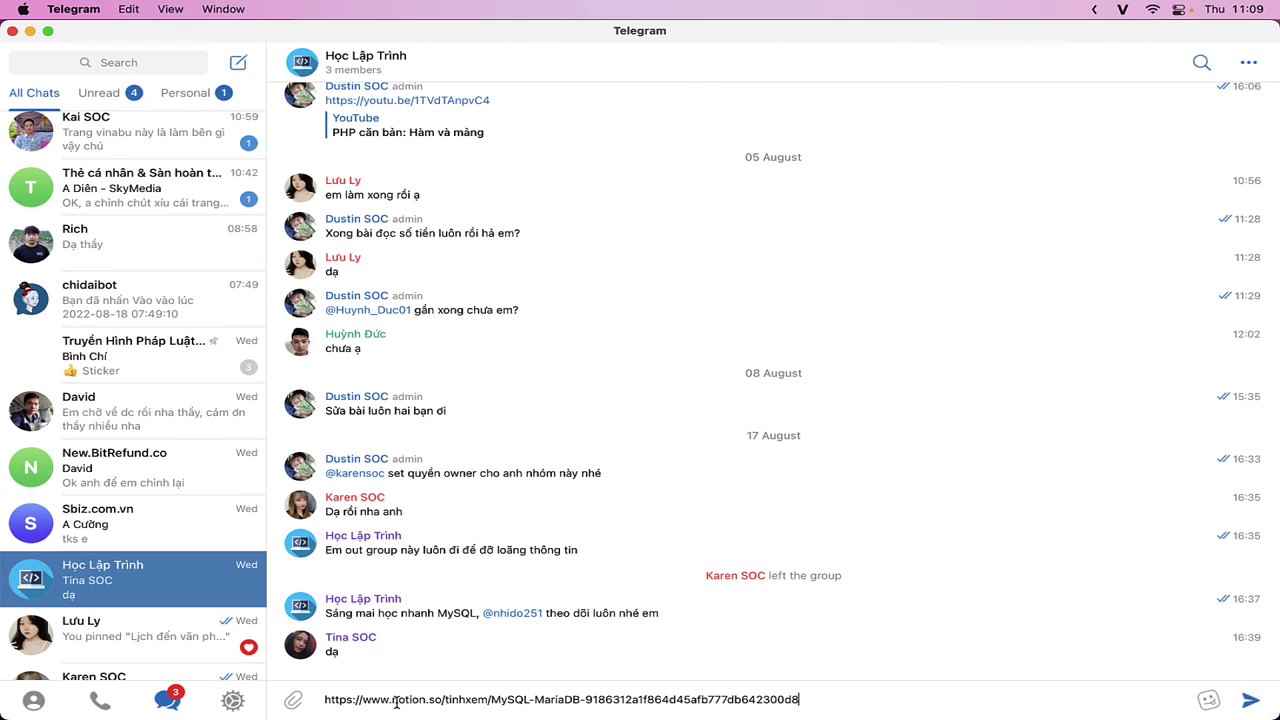
pyautogui.press('Return')
pyautogui.press('super+Tab')
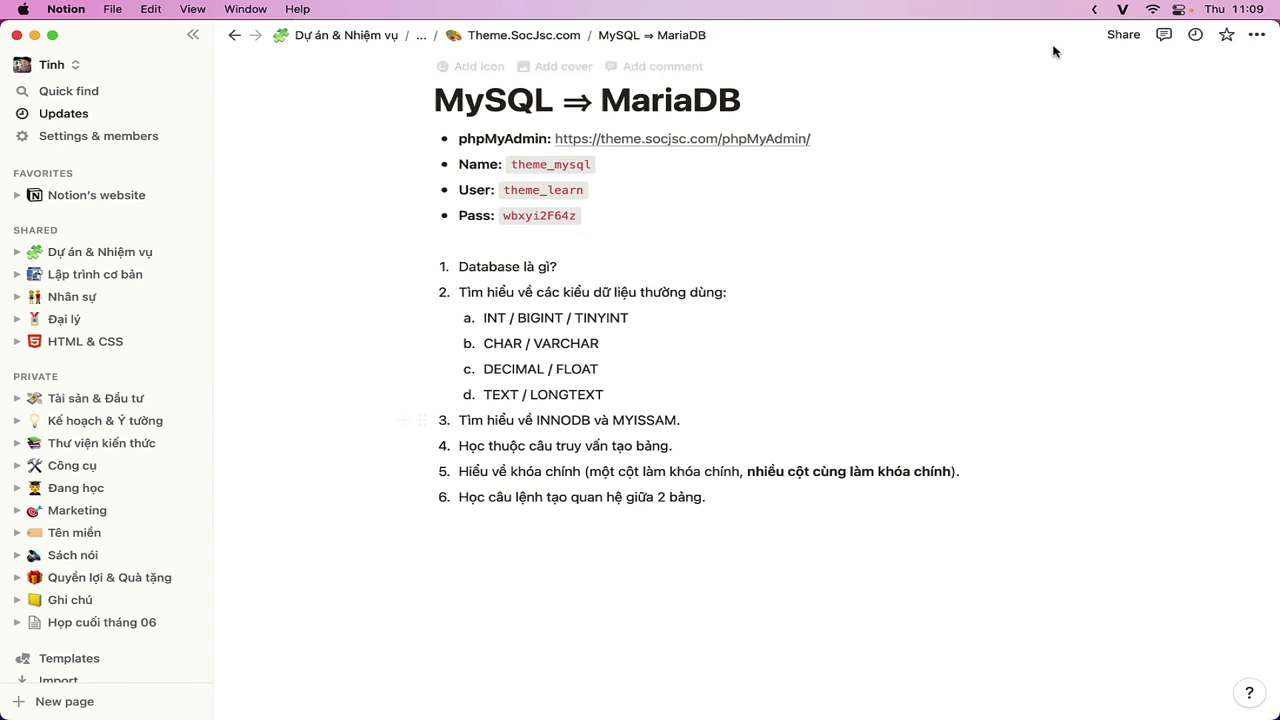
pyautogui.click(1096, 11)
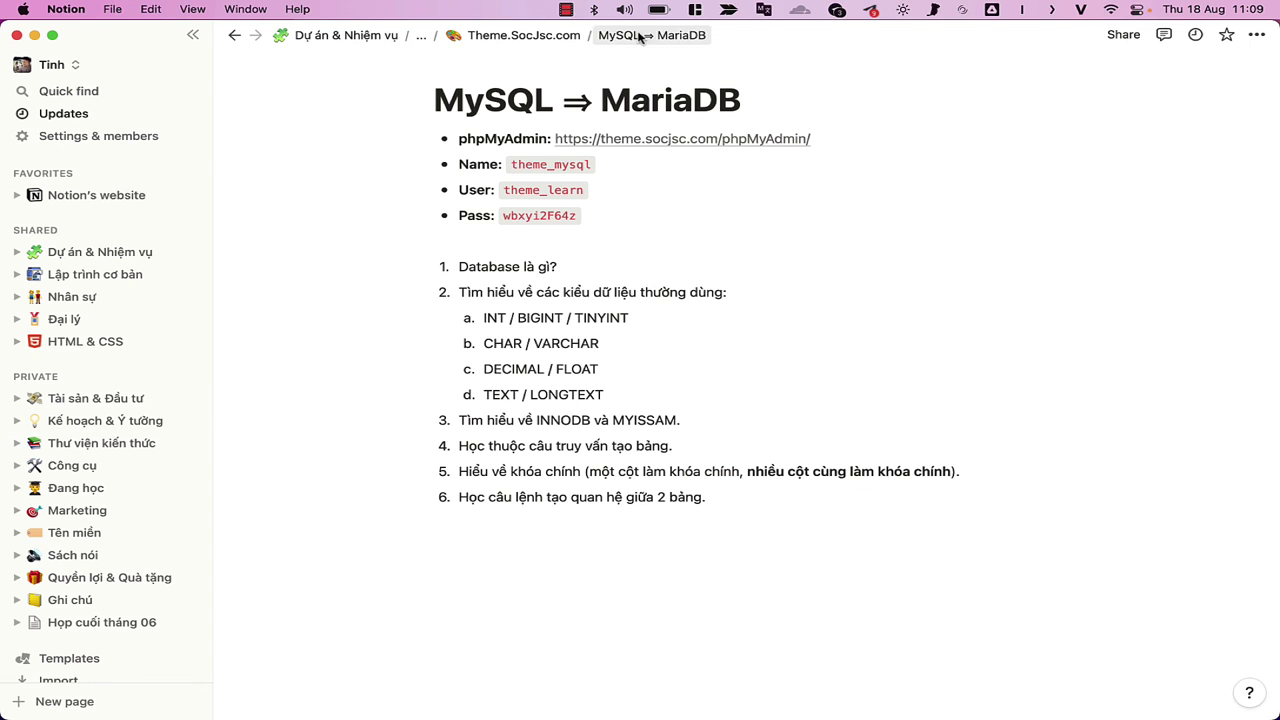